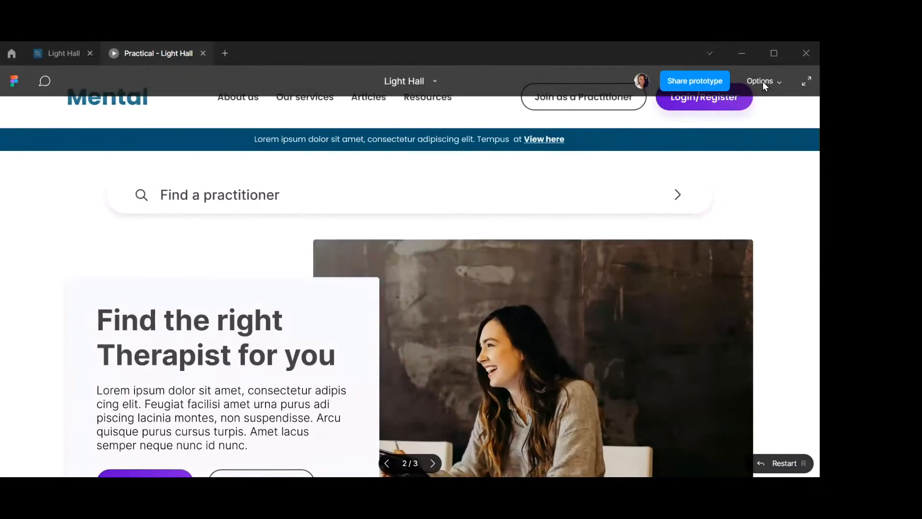
# Return to the Light Hall design file and add a 1440 × 1024 Desktop frame to the Class 2 page.
pyautogui.click(67, 53)
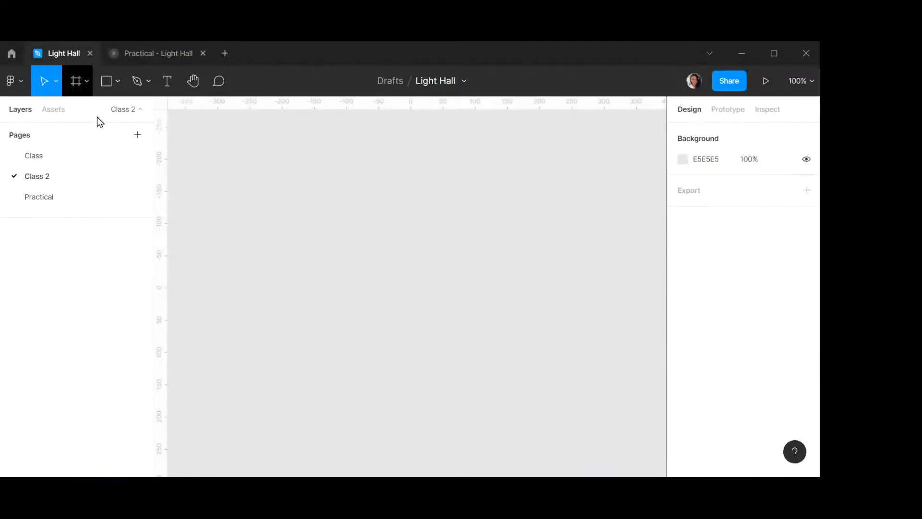
pyautogui.click(88, 83)
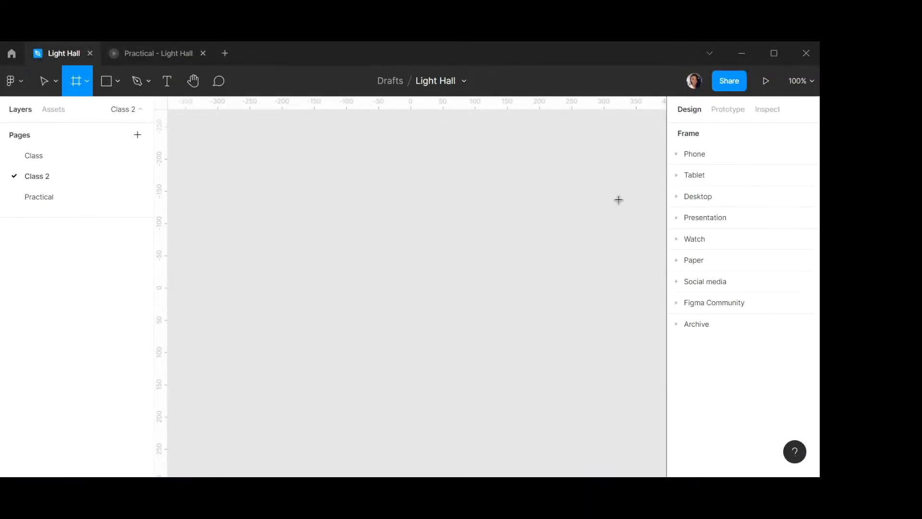
pyautogui.click(678, 196)
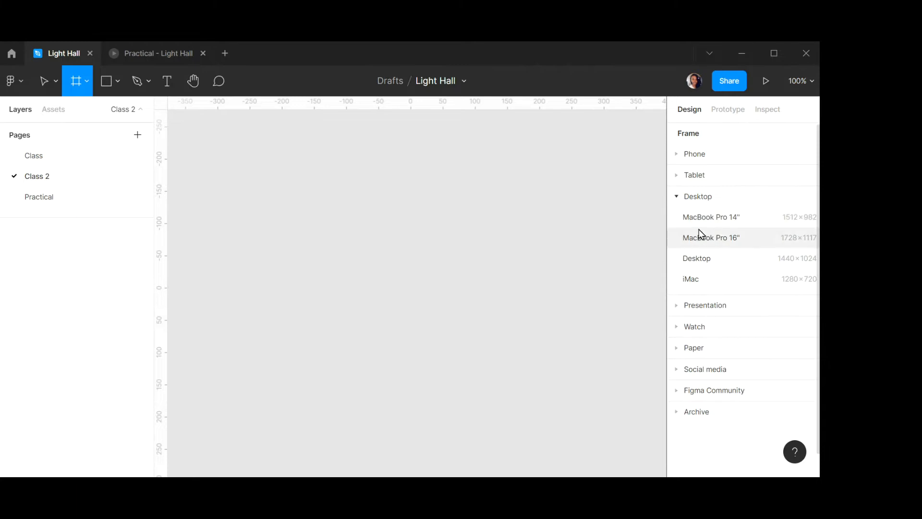
pyautogui.click(701, 260)
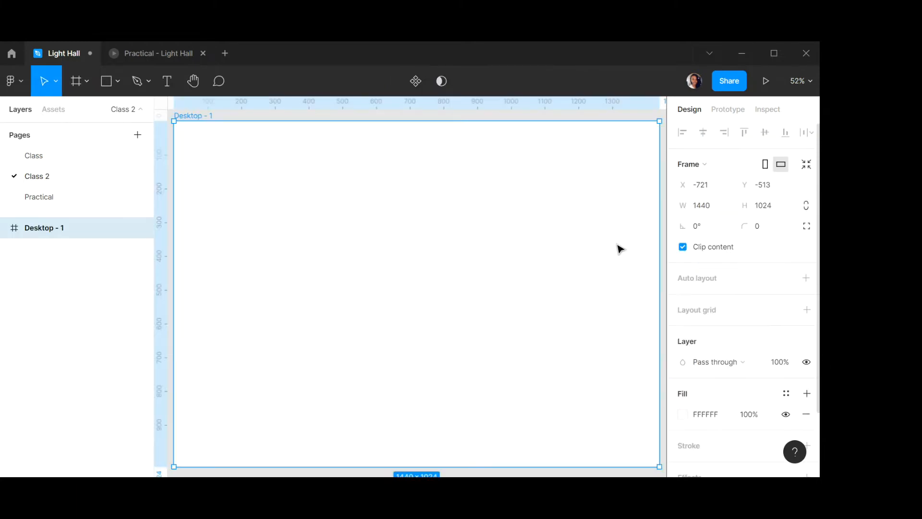
pyautogui.keyDown('ctrl'); pyautogui.scroll(-5, 459, 226); pyautogui.keyUp('ctrl')
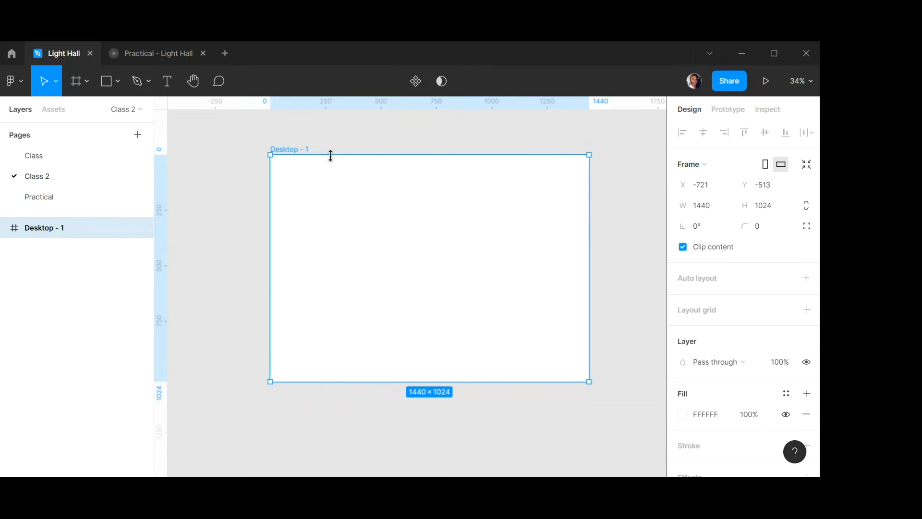
# Rename the new desktop frame as D2.
pyautogui.doubleClick(301, 149)
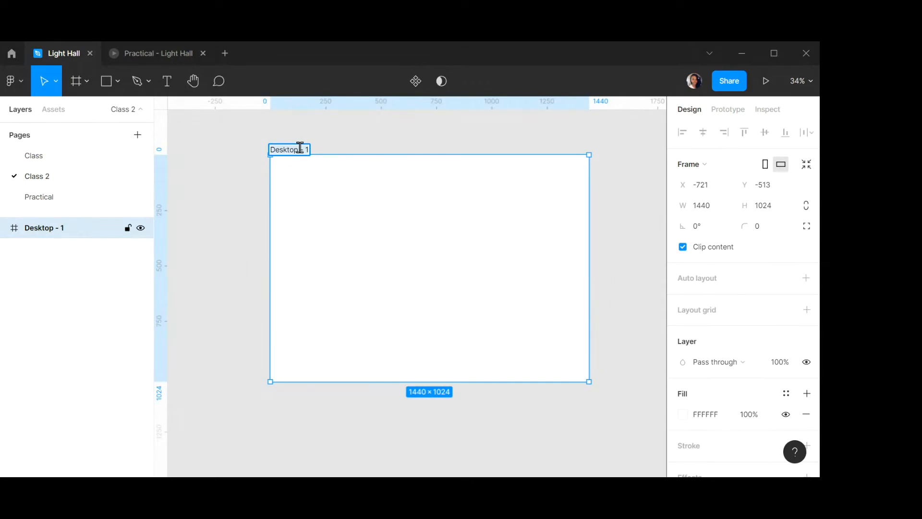
pyautogui.write('Des')
pyautogui.press('BackSpace')
pyautogui.press('BackSpace')
pyautogui.write('2')
pyautogui.press('Return')
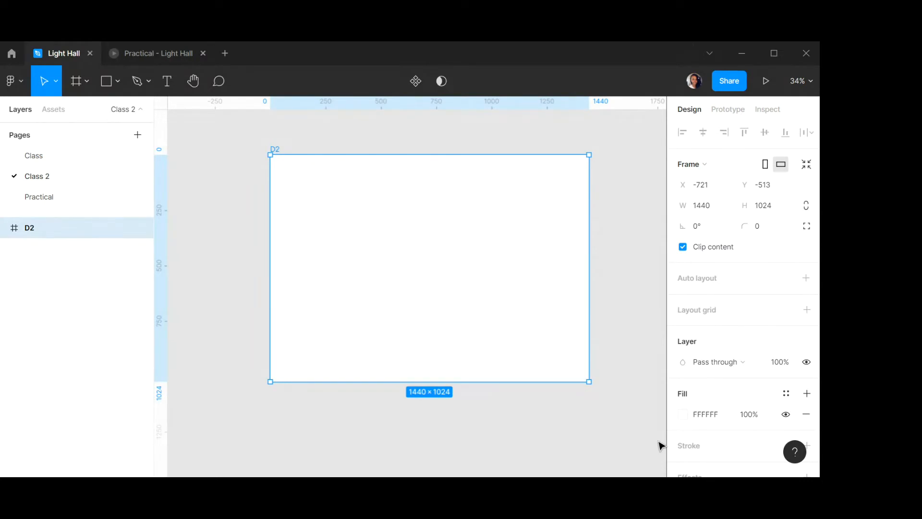
# Add a layout grid to the D2 frame, change it to columns and set the count to 12.
pyautogui.click(807, 310)
pyautogui.click(682, 330)
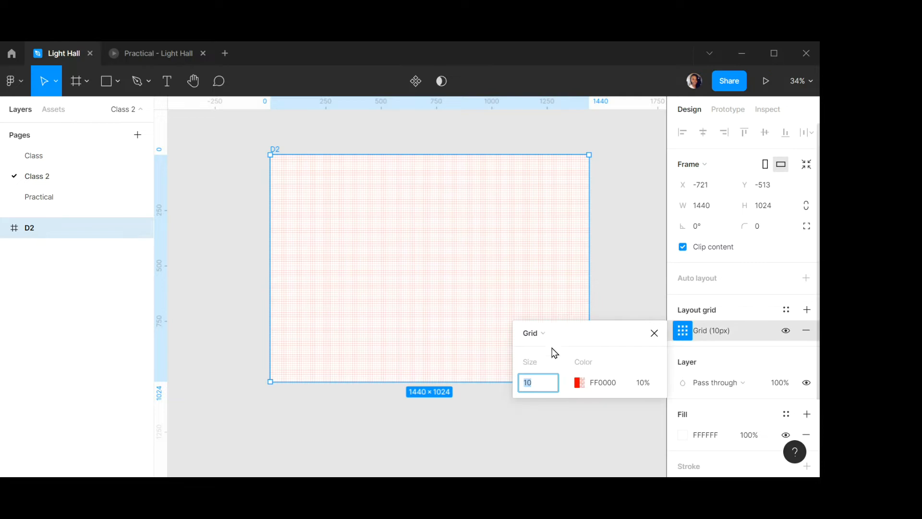
pyautogui.click(558, 340)
pyautogui.click(559, 351)
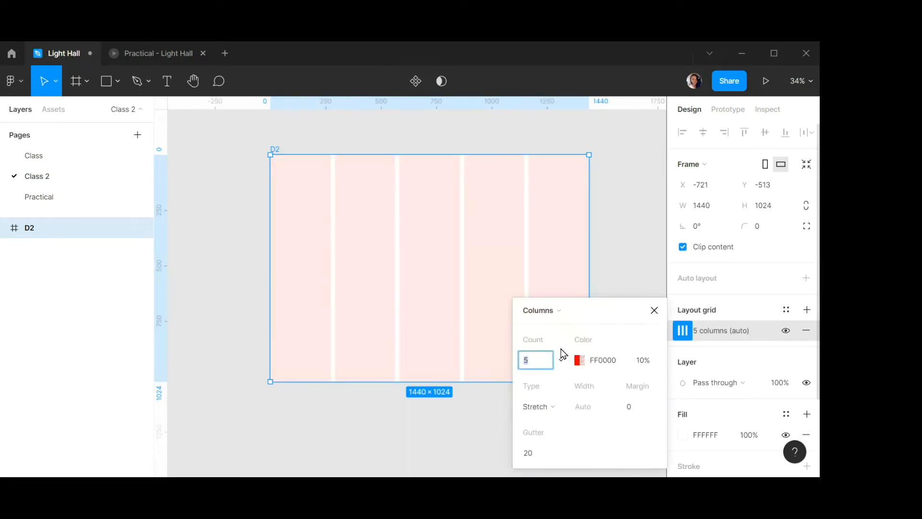
pyautogui.write('12')
# Set the column grid's margin to 120 and gutter to 10, and hide the grid.
pyautogui.click(645, 408)
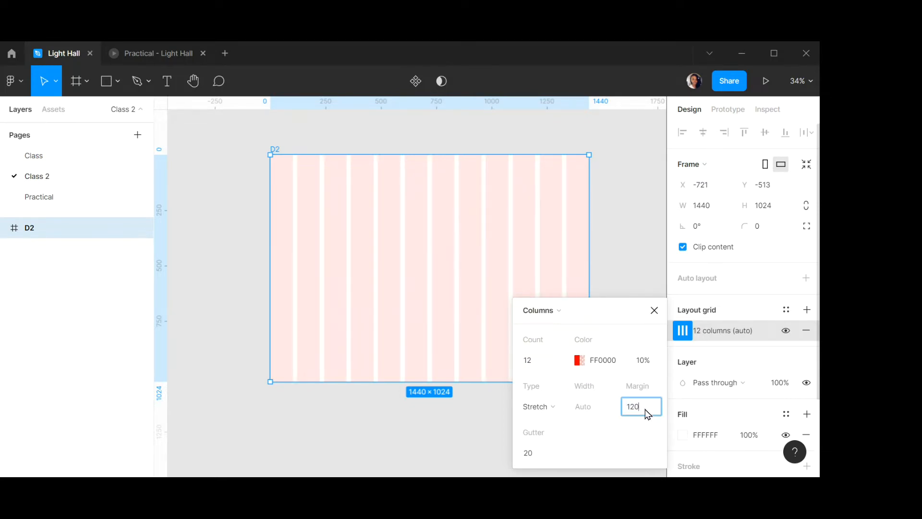
pyautogui.press('Return')
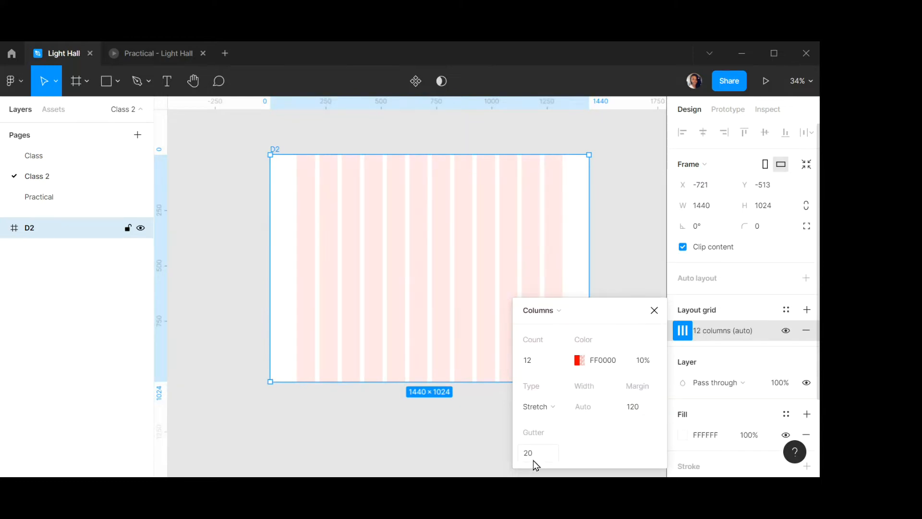
pyautogui.press('Return')
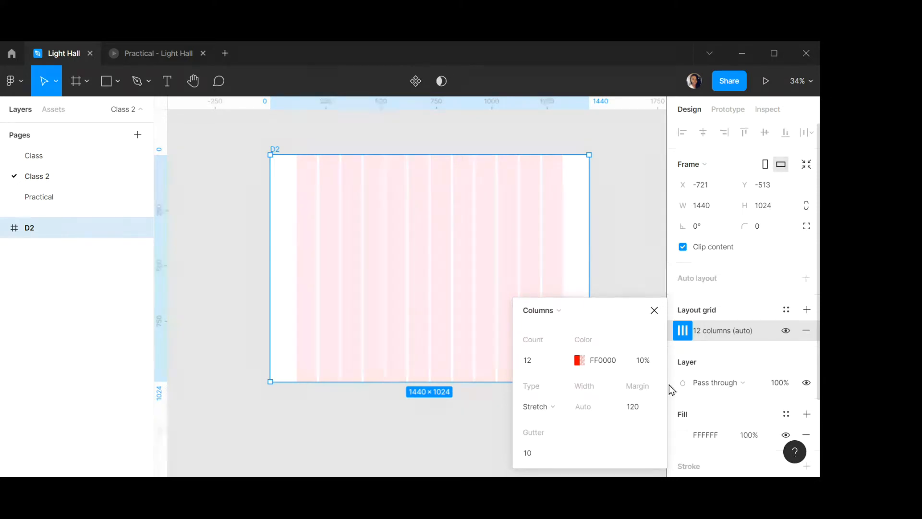
pyautogui.click(656, 312)
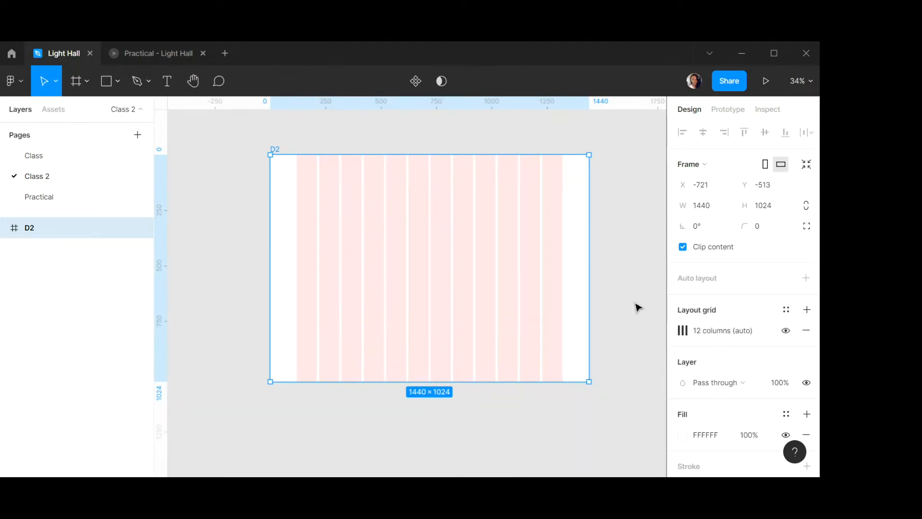
pyautogui.click(786, 330)
# Add the text "Mental" near the upper-left corner of the D2 frame.
pyautogui.scroll(3, 418, 129)
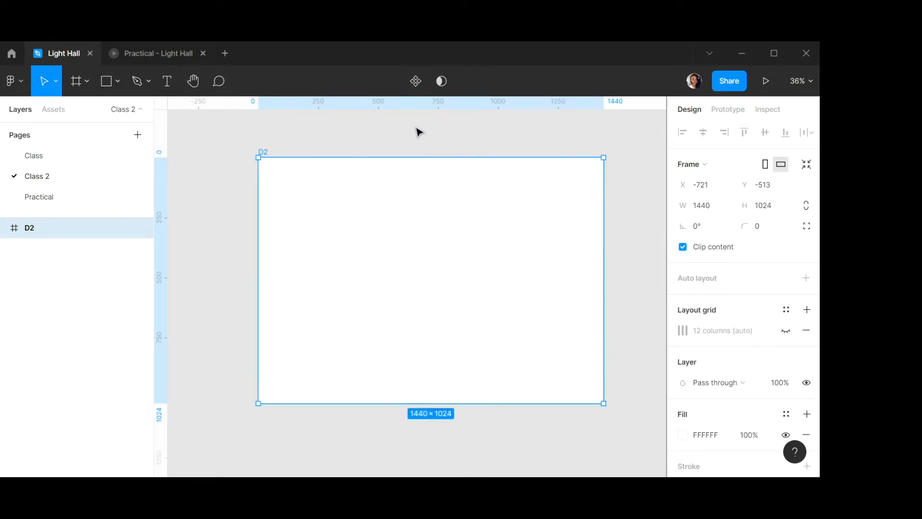
pyautogui.scroll(2, 445, 152)
pyautogui.hscroll(-1, 445, 152)
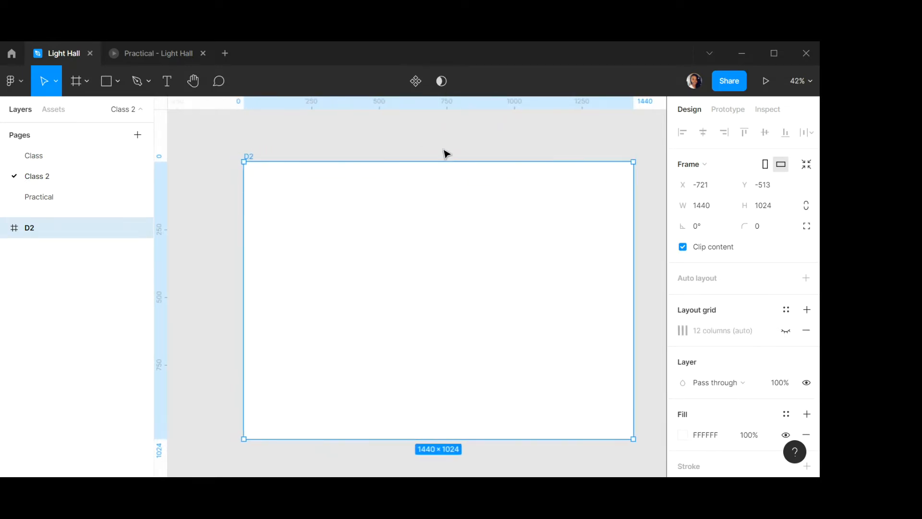
pyautogui.hscroll(1, 445, 153)
pyautogui.hscroll(1, 445, 152)
pyautogui.hscroll(1, 445, 152)
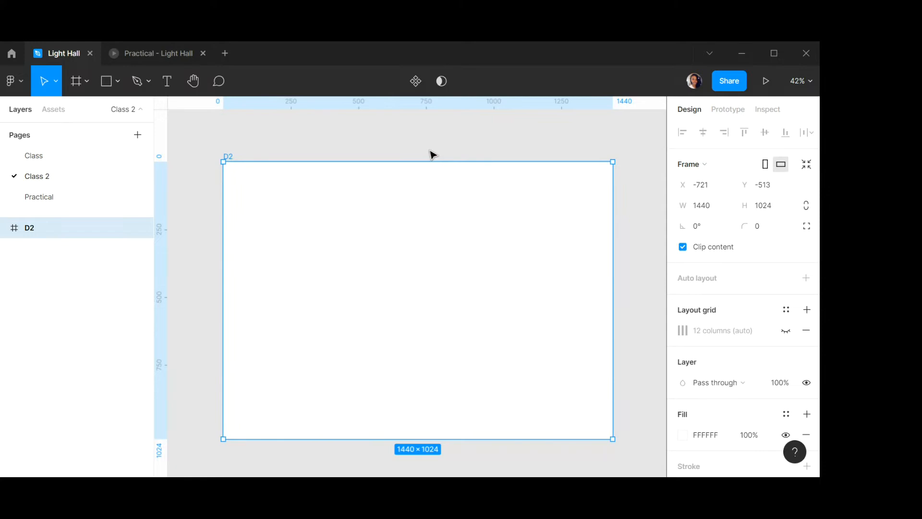
pyautogui.click(168, 81)
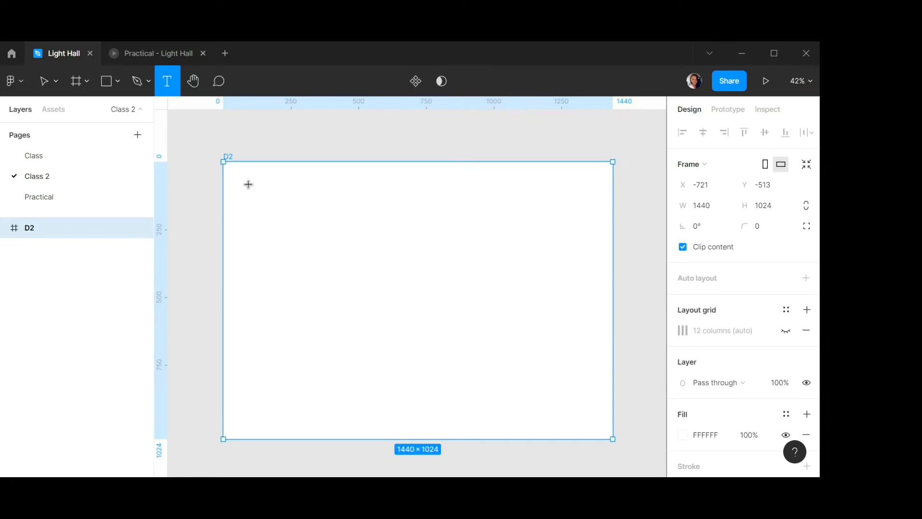
pyautogui.click(263, 204)
pyautogui.write('Me')
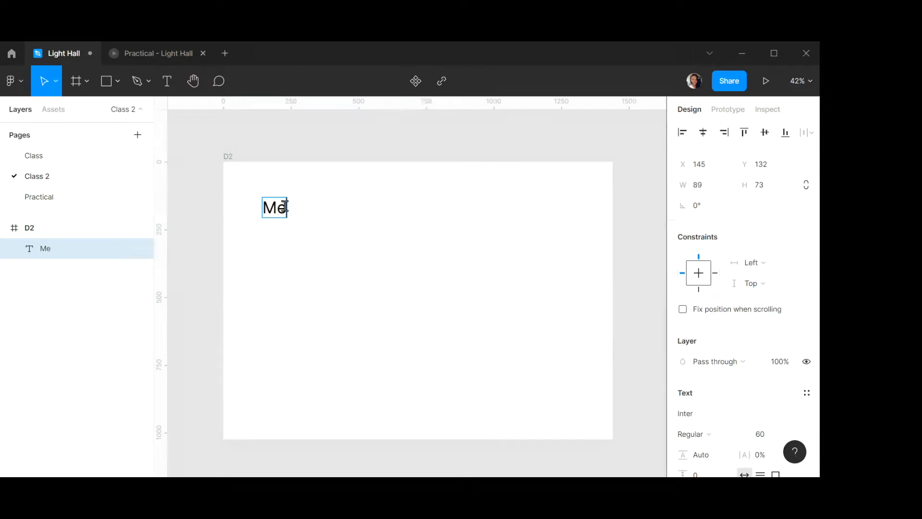
pyautogui.write('ntal')
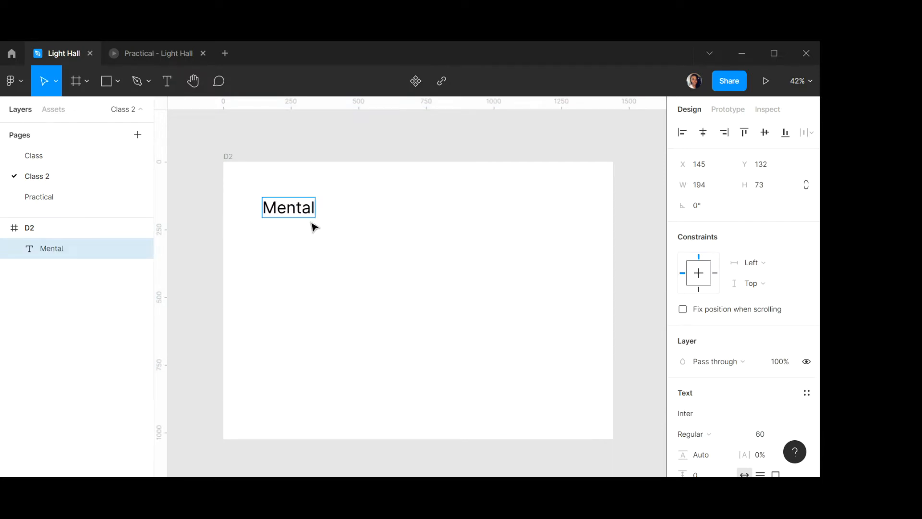
# Set the "Mental" text to font size 40 and Bold weight.
pyautogui.doubleClick(311, 204)
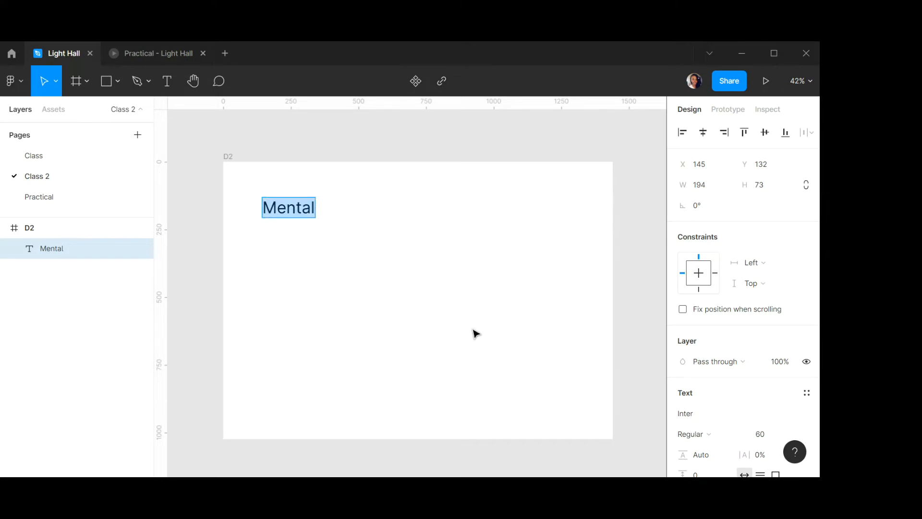
pyautogui.scroll(-4, 716, 269)
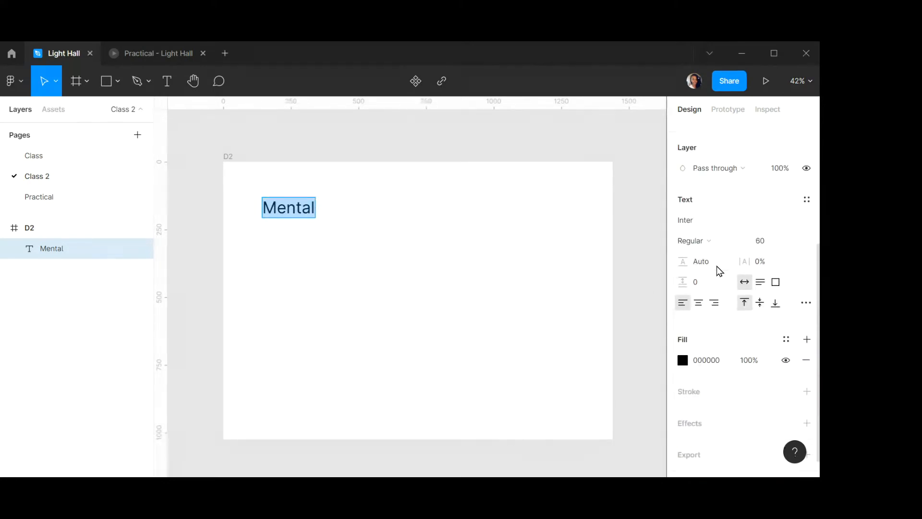
pyautogui.click(765, 248)
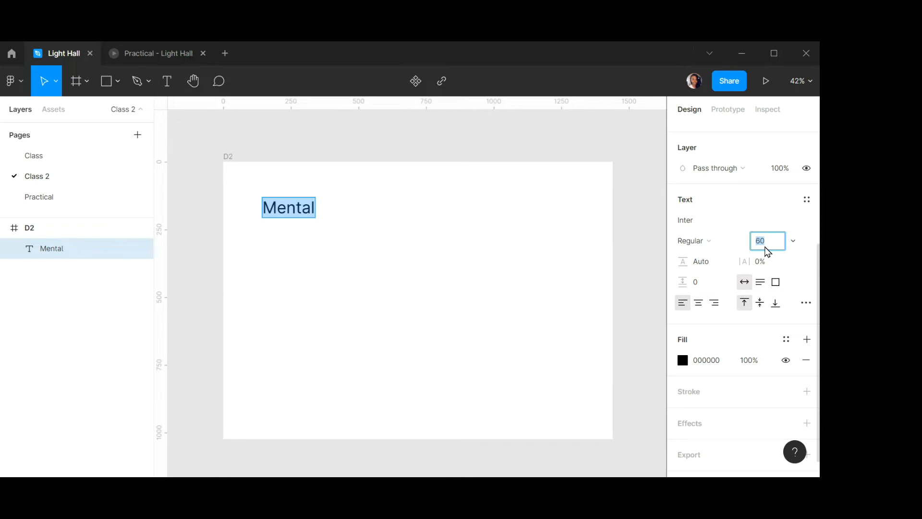
pyautogui.write('40')
pyautogui.press('Return')
pyautogui.click(720, 244)
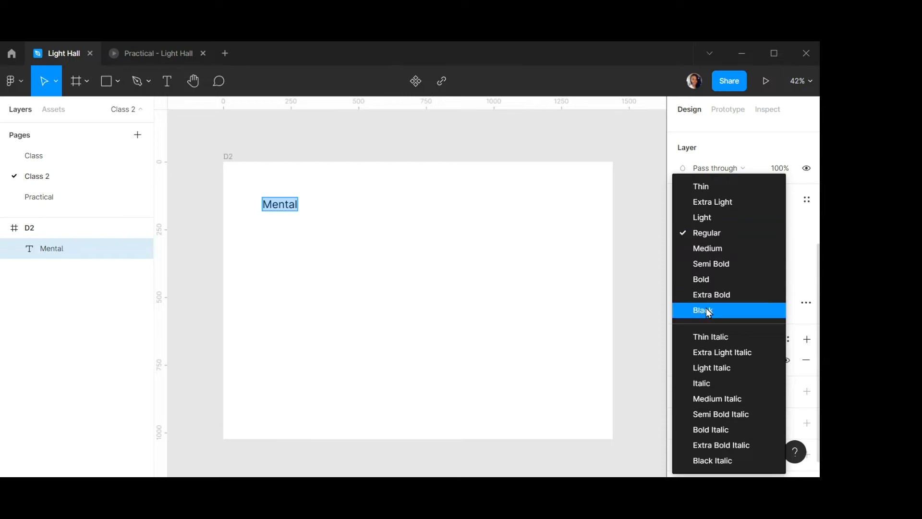
pyautogui.click(705, 279)
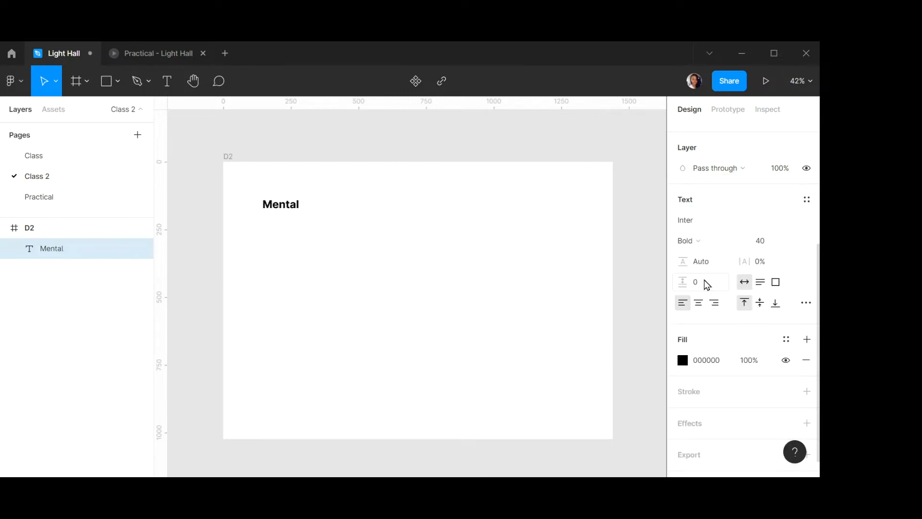
# Change the font of the "Mental" text to Poppins.
pyautogui.doubleClick(282, 198)
pyautogui.keyDown('ctrl'); pyautogui.scroll(3, 282, 199); pyautogui.keyUp('ctrl')
pyautogui.click(713, 225)
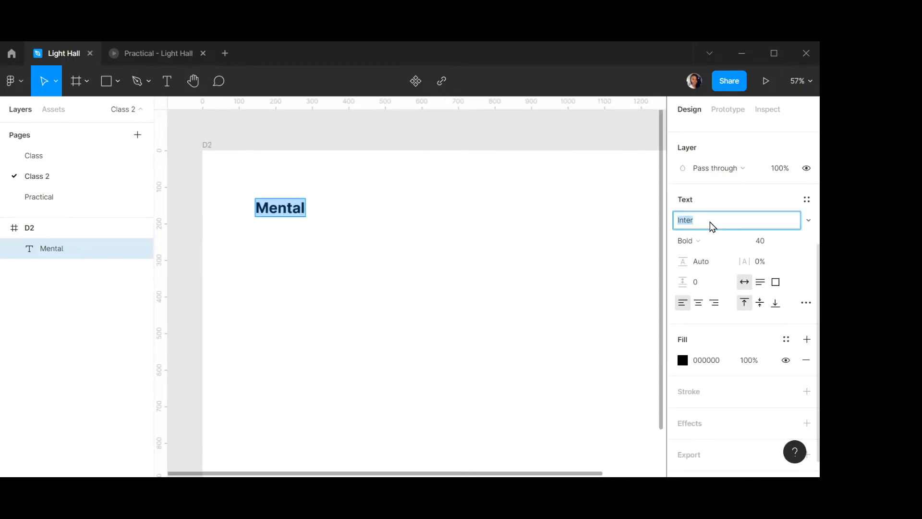
pyautogui.write('Poppins')
pyautogui.press('Return')
pyautogui.press('Escape')
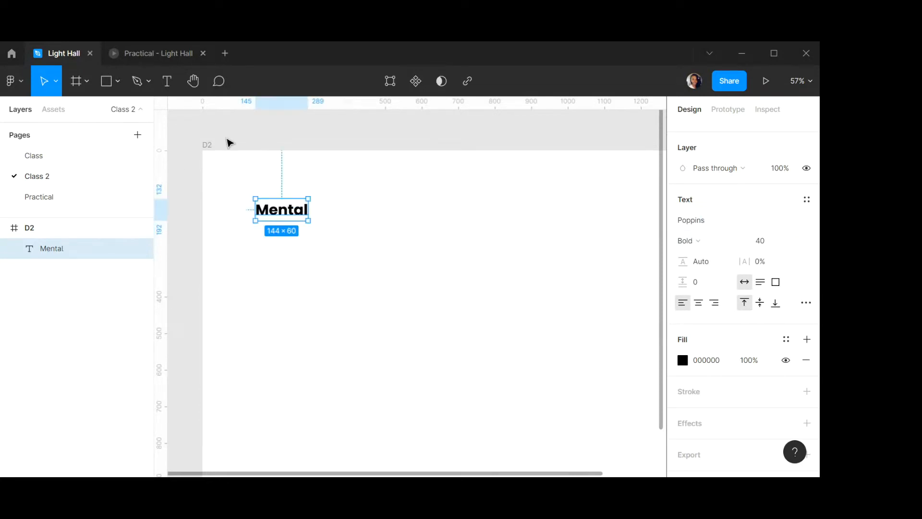
pyautogui.press('Escape')
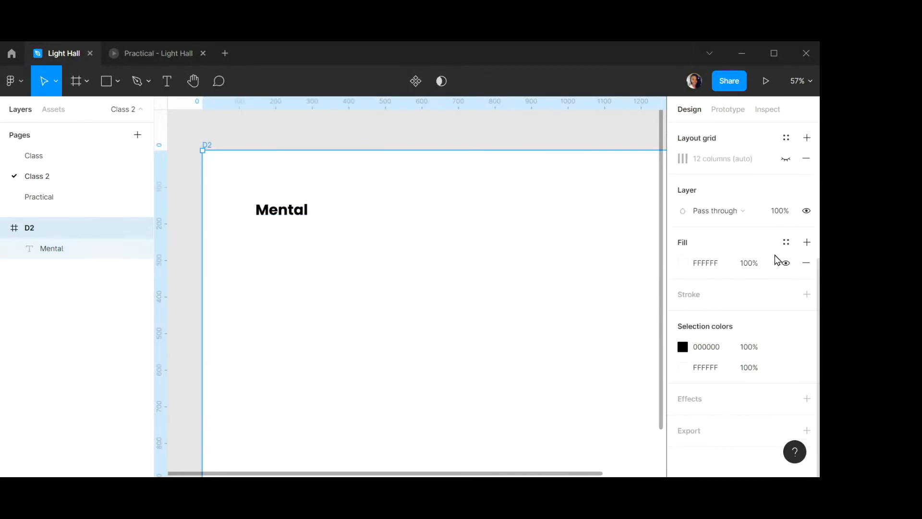
# Show the D2 column grid and align the "Mental" text with the first column's left edge, about 86 px below the frame's top.
pyautogui.click(786, 159)
pyautogui.click(282, 216)
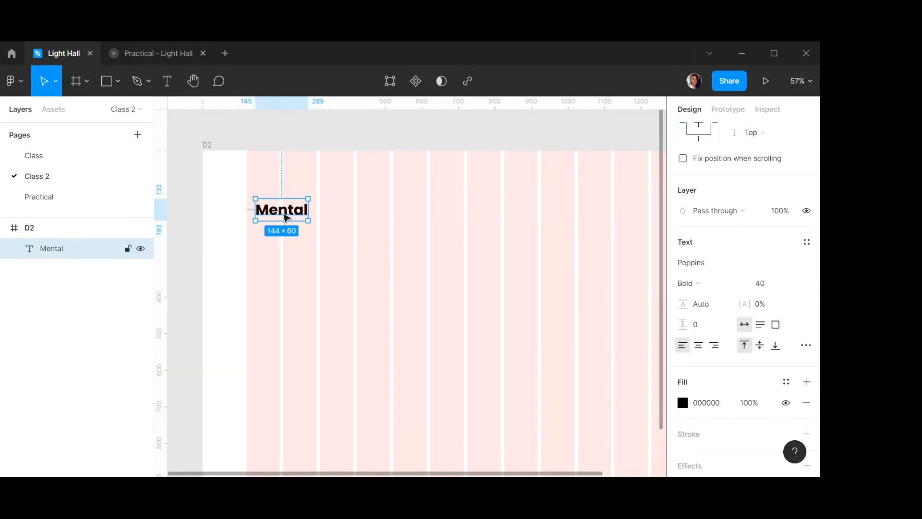
pyautogui.moveTo(282, 217); pyautogui.dragTo(274, 200)
pyautogui.scroll(5, 271, 178)
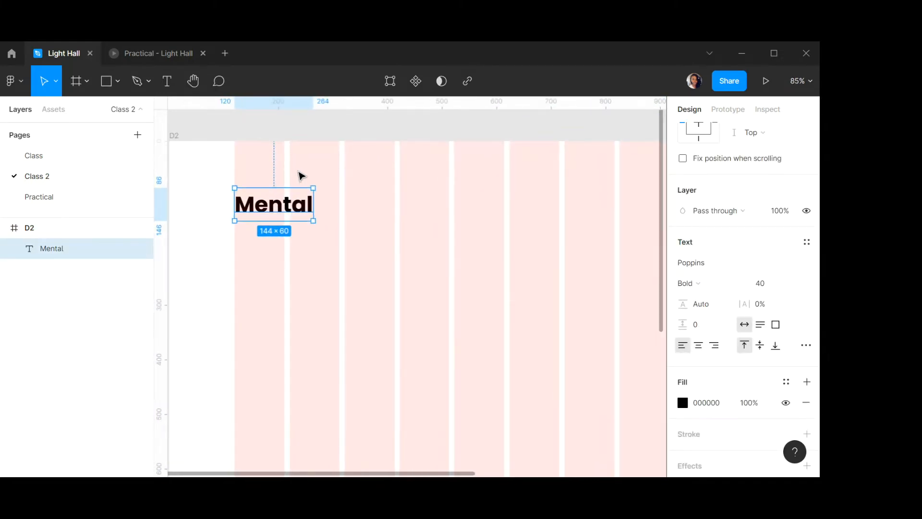
pyautogui.scroll(-3, 302, 175)
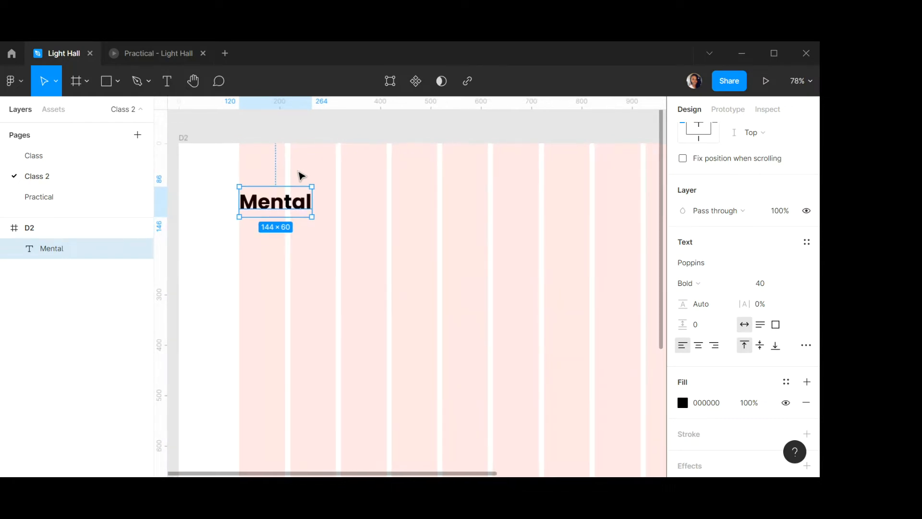
# Copy the Colors frame from the Practical page and paste it on the Class 2 page, placing it left of D2.
pyautogui.scroll(-8, 301, 176)
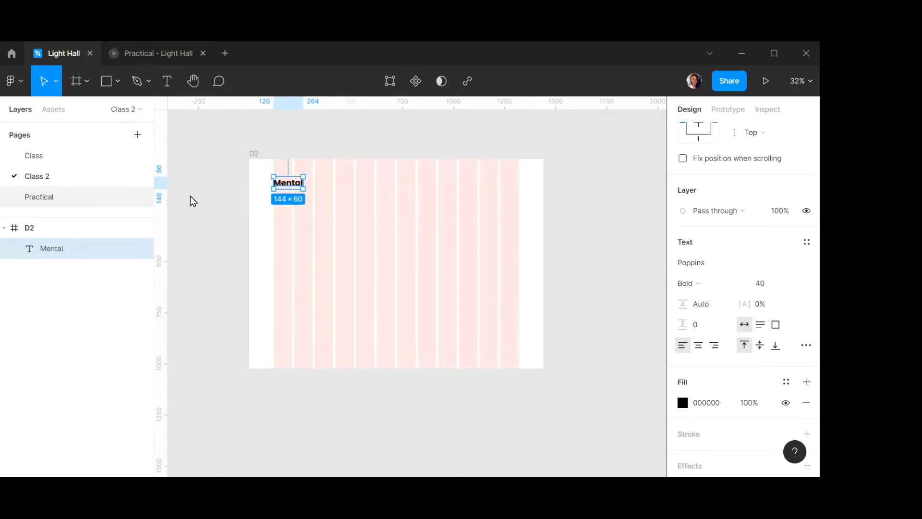
pyautogui.click(204, 204)
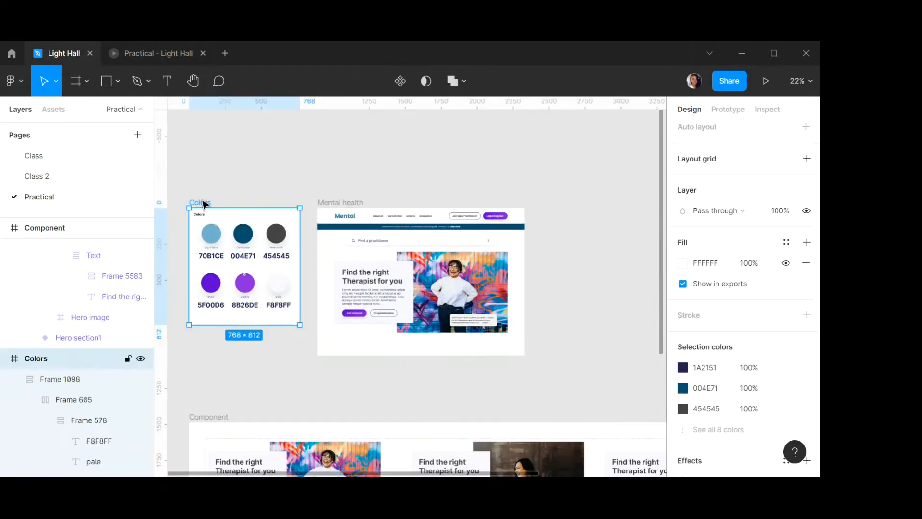
pyautogui.click(39, 176)
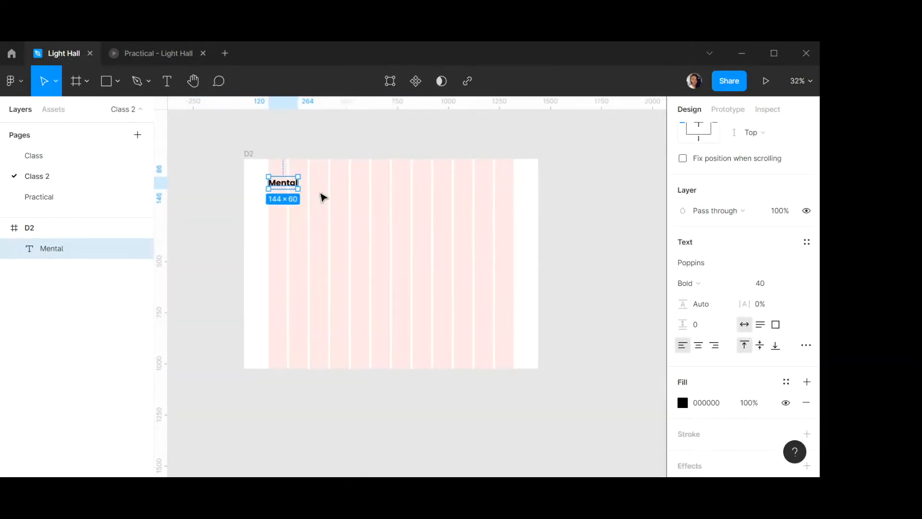
pyautogui.hscroll(-3, 321, 193)
pyautogui.click(274, 172)
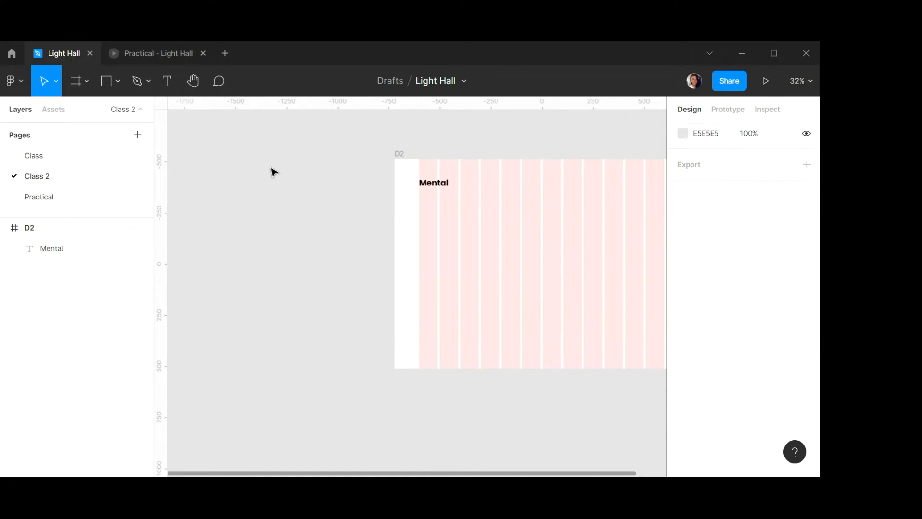
pyautogui.hotkey('ctrl', 'v')
pyautogui.moveTo(385, 191); pyautogui.dragTo(276, 171)
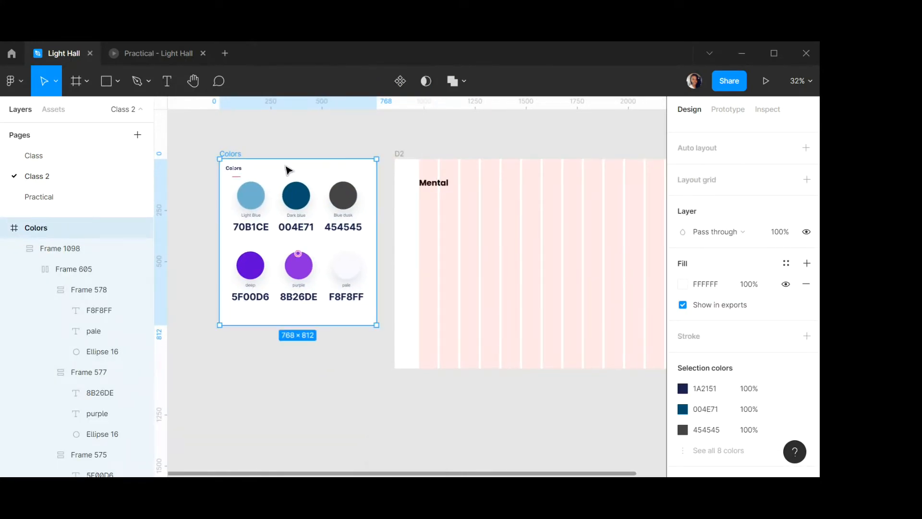
# Change the fill of the "Mental" text in D2 from solid to a linear gradient.
pyautogui.click(412, 149)
pyautogui.scroll(2, 411, 149)
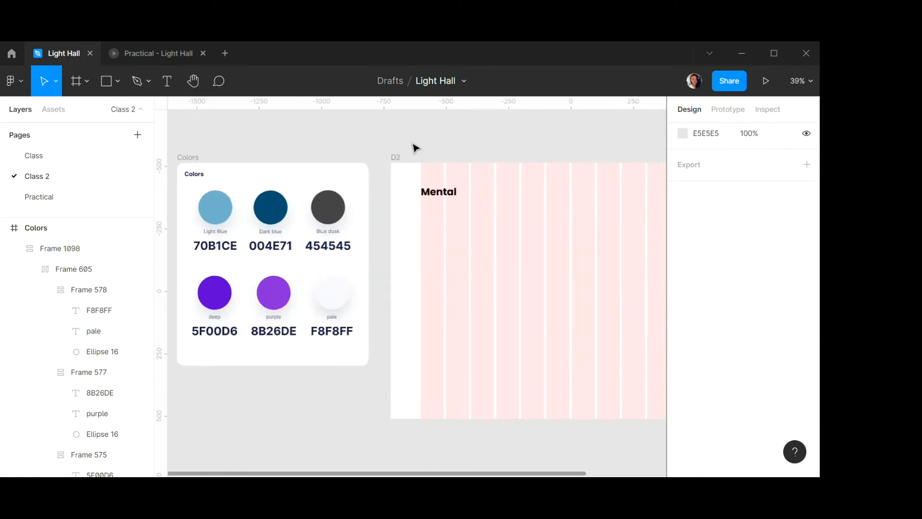
pyautogui.click(438, 196)
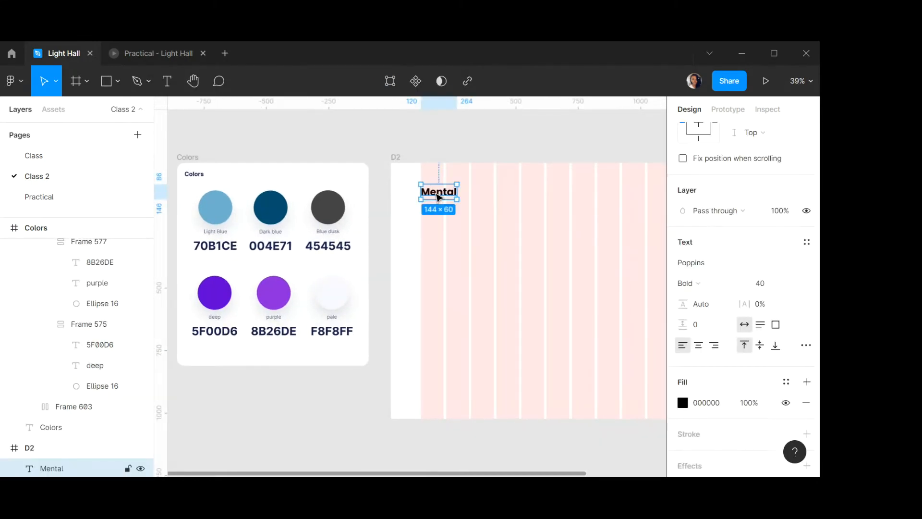
pyautogui.hscroll(-1, 439, 196)
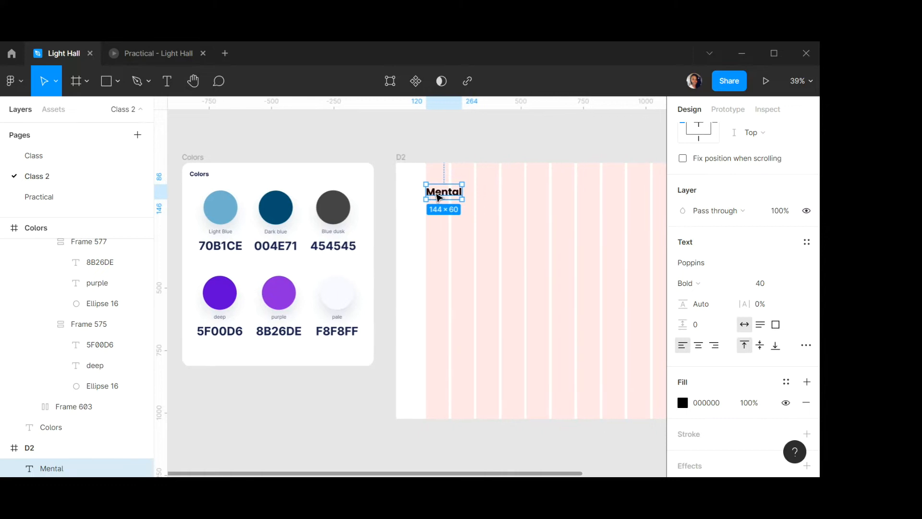
pyautogui.scroll(-3, 438, 196)
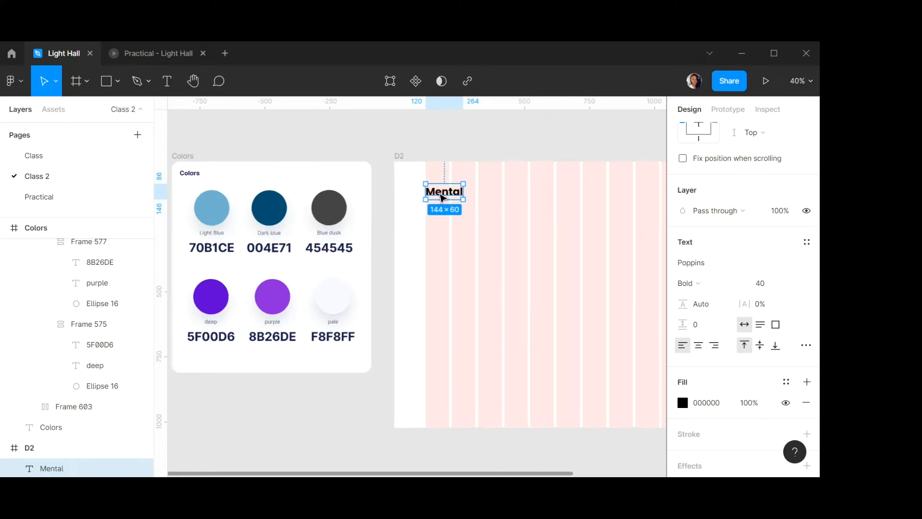
pyautogui.click(683, 403)
pyautogui.click(553, 145)
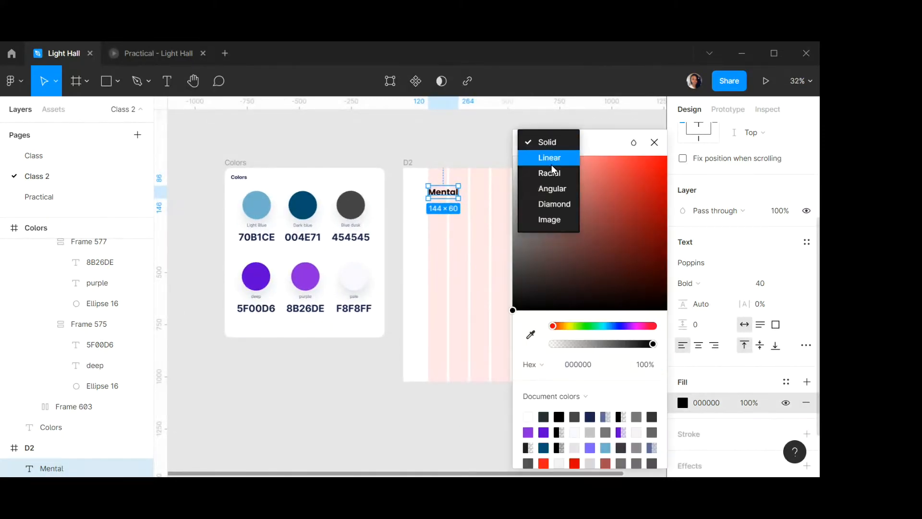
pyautogui.click(550, 158)
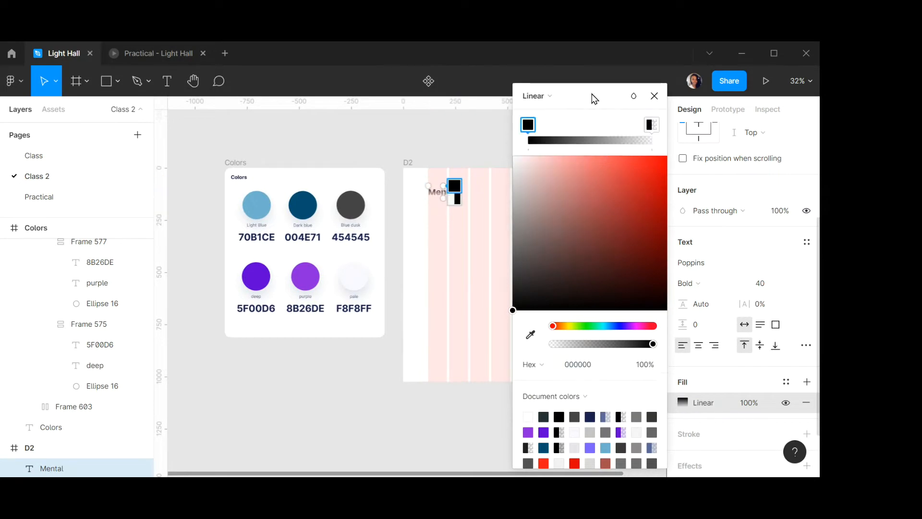
# Set the "Mental" gradient's stops to 70B1CE and 004E71 by sampling the Light Blue and Dark blue swatches in the Colors frame.
pyautogui.moveTo(593, 95); pyautogui.dragTo(648, 119)
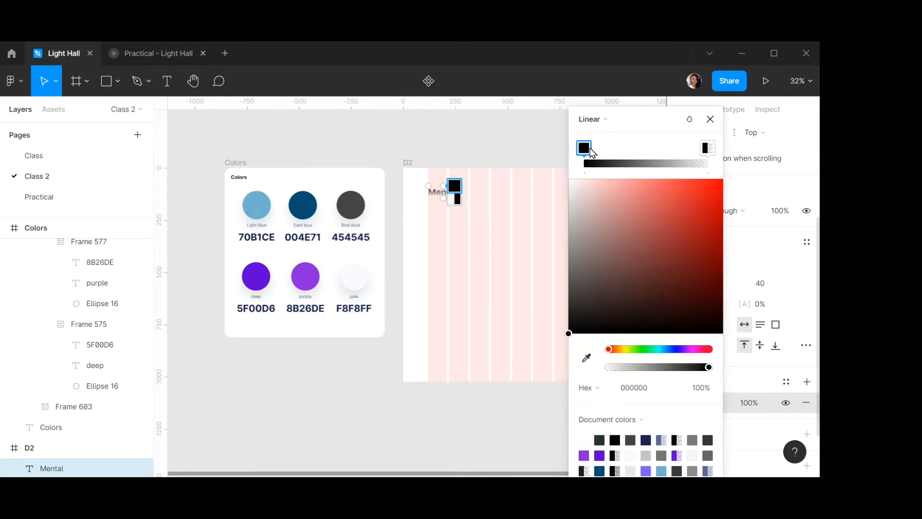
pyautogui.click(586, 359)
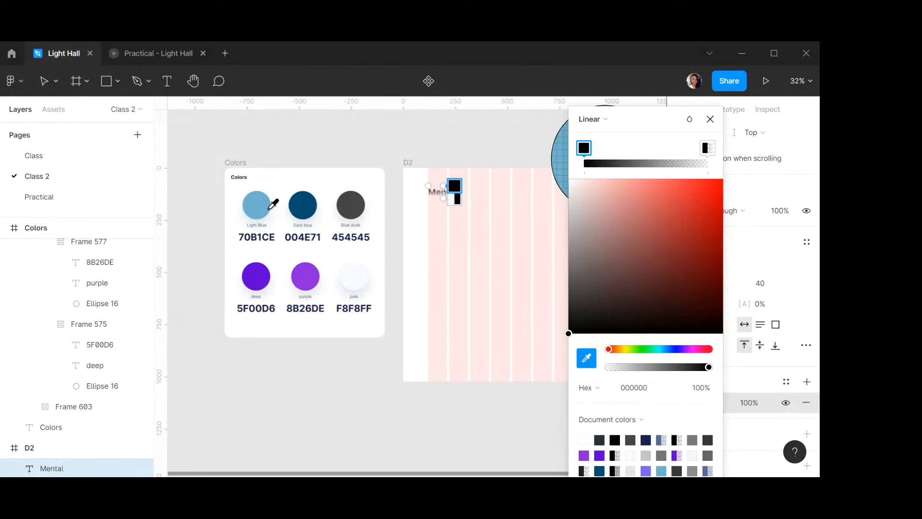
pyautogui.click(263, 199)
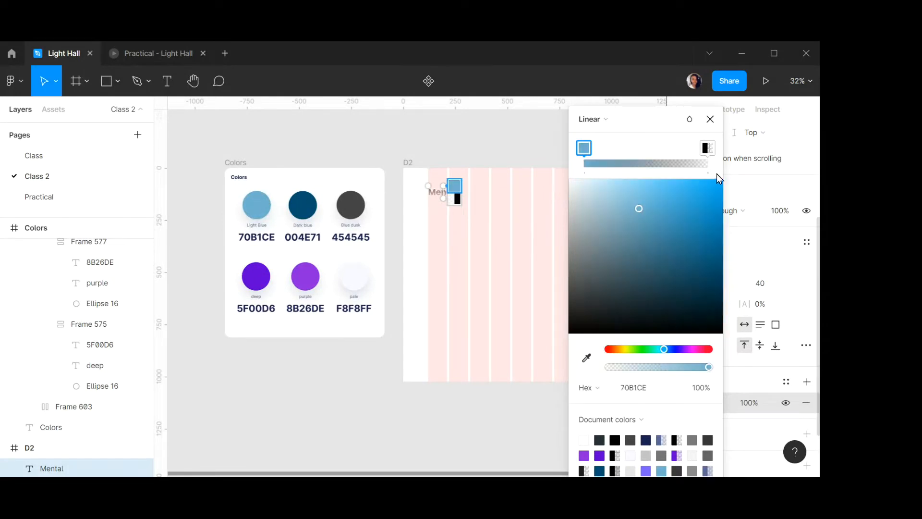
pyautogui.click(708, 149)
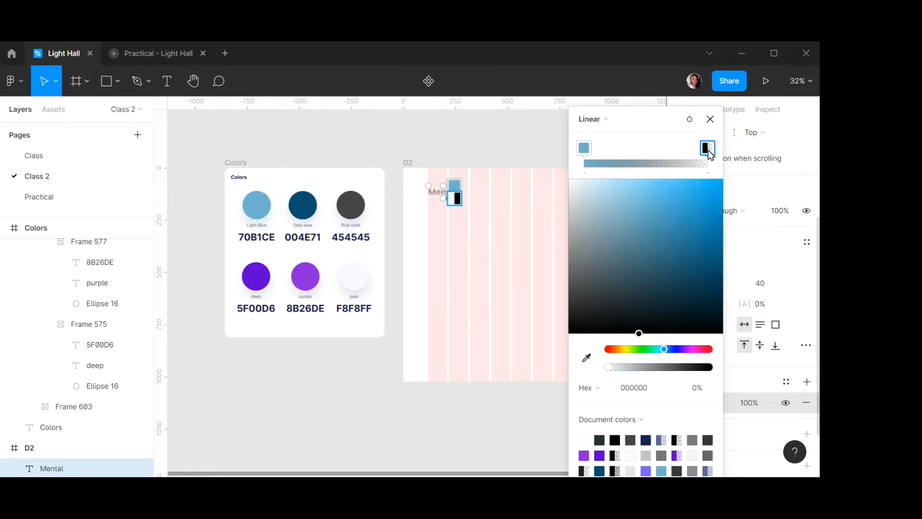
pyautogui.click(587, 358)
pyautogui.click(304, 206)
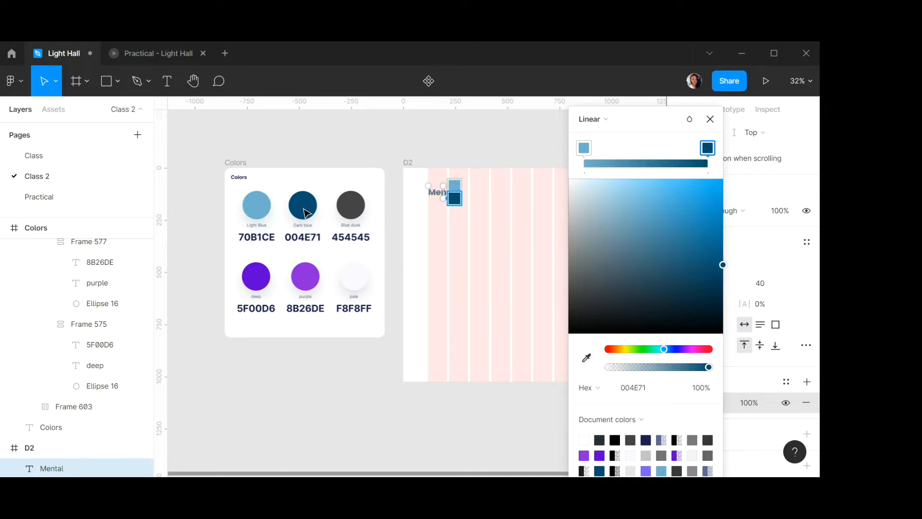
pyautogui.click(710, 119)
# Hide the column grid of the D2 frame.
pyautogui.scroll(2, 536, 165)
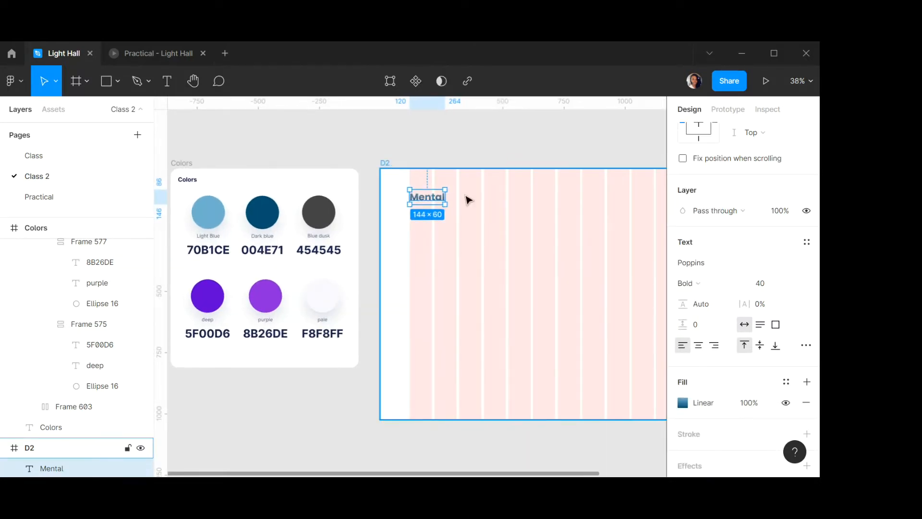
pyautogui.press('Escape')
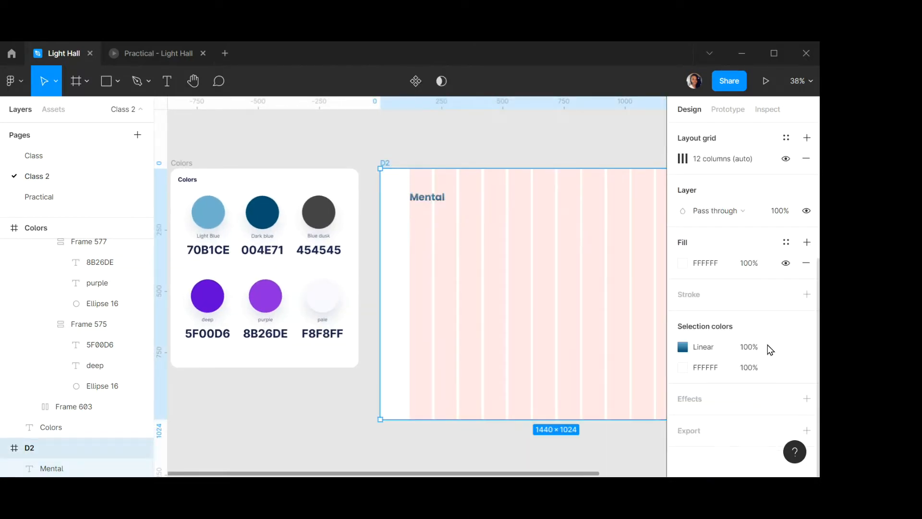
pyautogui.click(786, 159)
pyautogui.scroll(1, 568, 159)
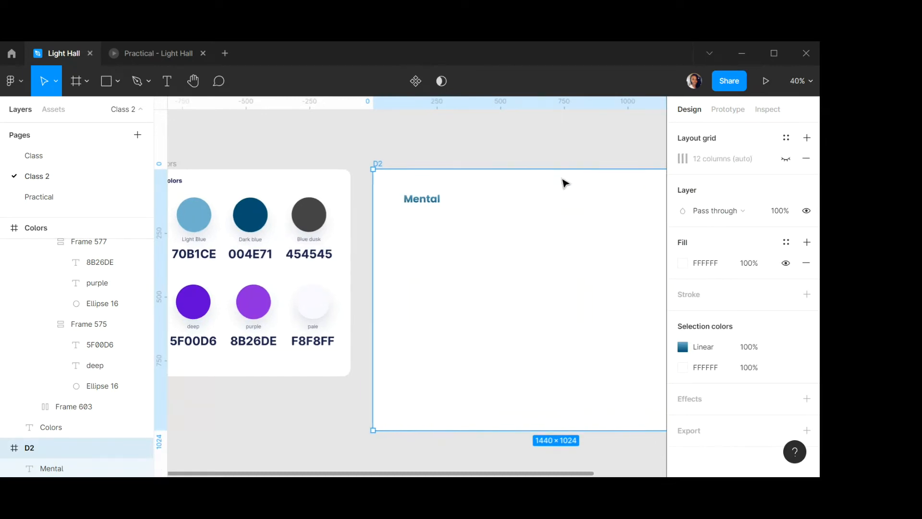
pyautogui.hscroll(4, 563, 181)
pyautogui.scroll(-3, 552, 191)
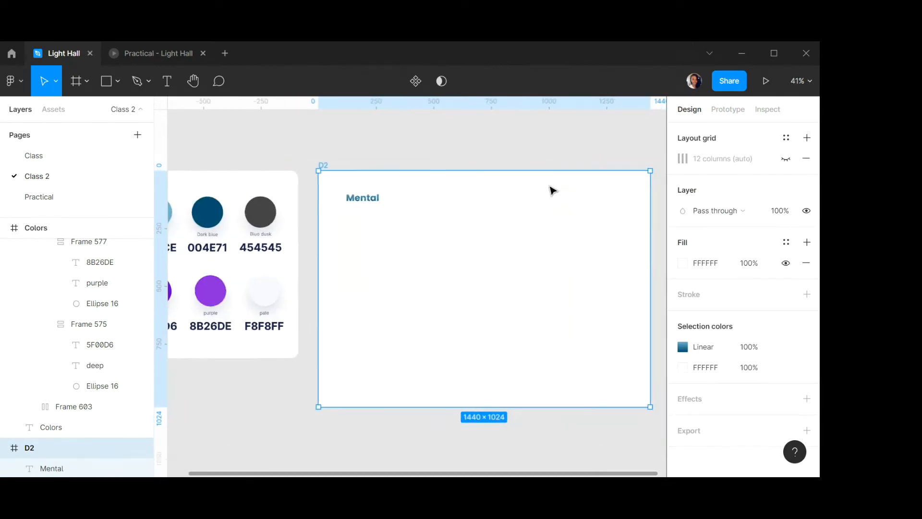
pyautogui.hscroll(1, 553, 190)
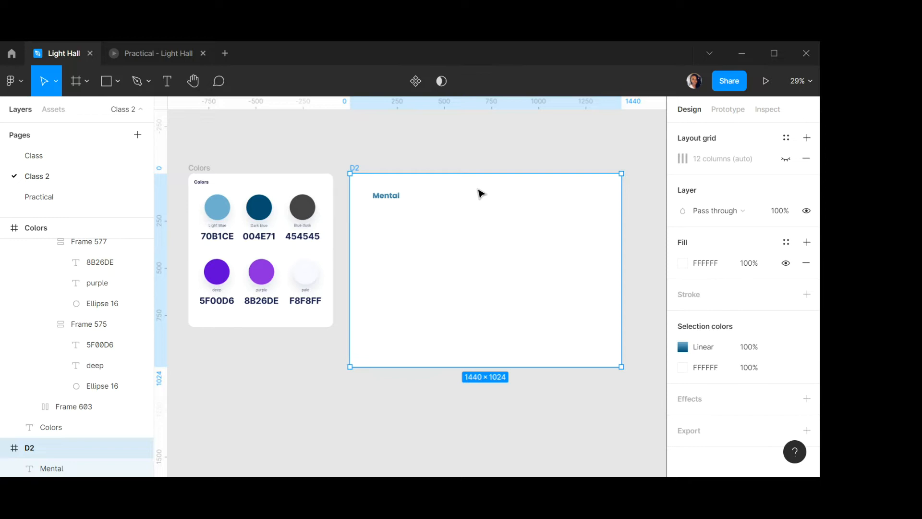
# Show the 12-column layout grid of the D2 frame again.
pyautogui.click(388, 202)
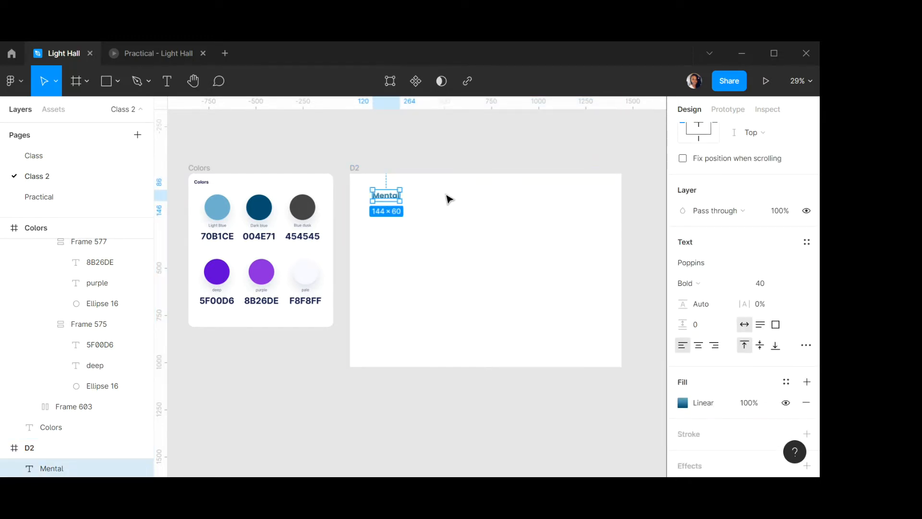
pyautogui.scroll(2, 453, 192)
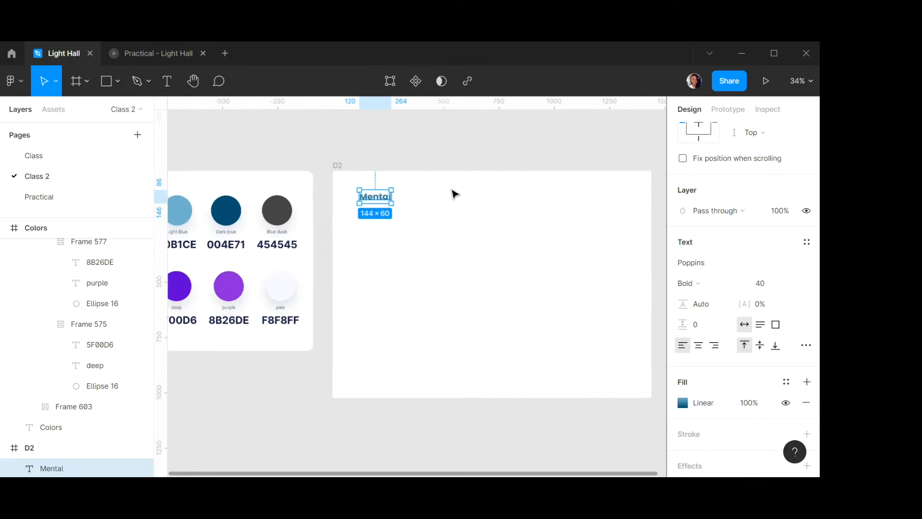
pyautogui.scroll(1, 454, 192)
pyautogui.scroll(1, 448, 208)
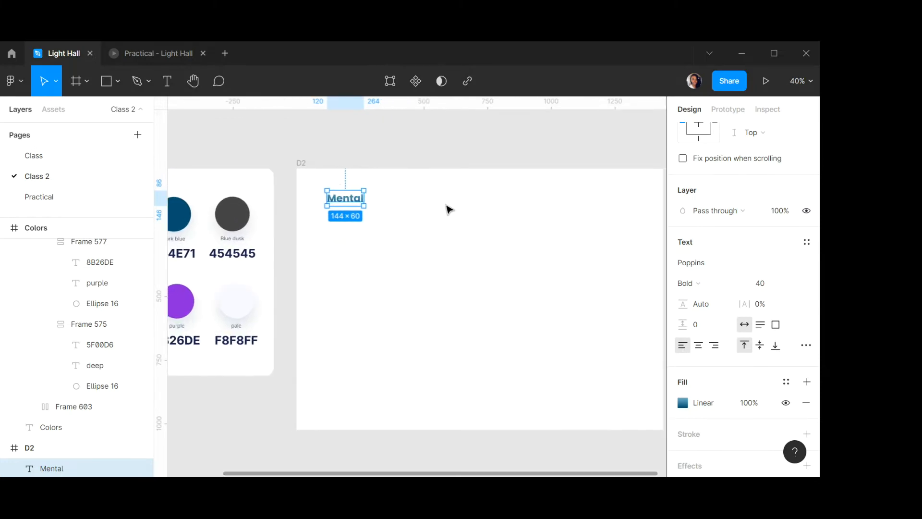
pyautogui.hscroll(2, 447, 209)
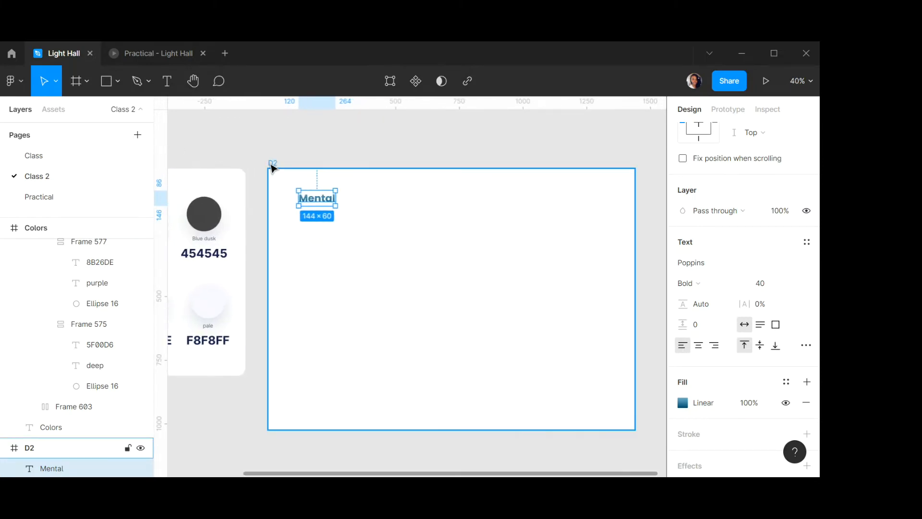
pyautogui.hscroll(3, 271, 167)
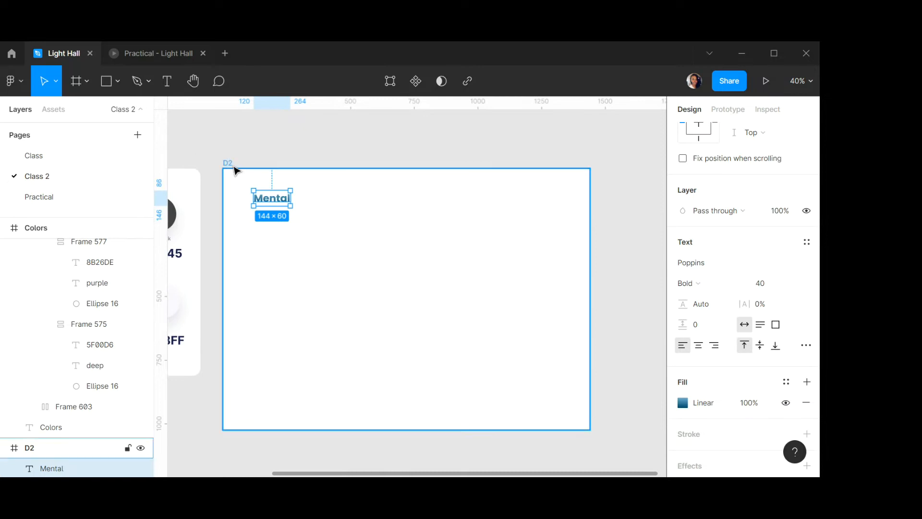
pyautogui.click(234, 166)
pyautogui.click(786, 158)
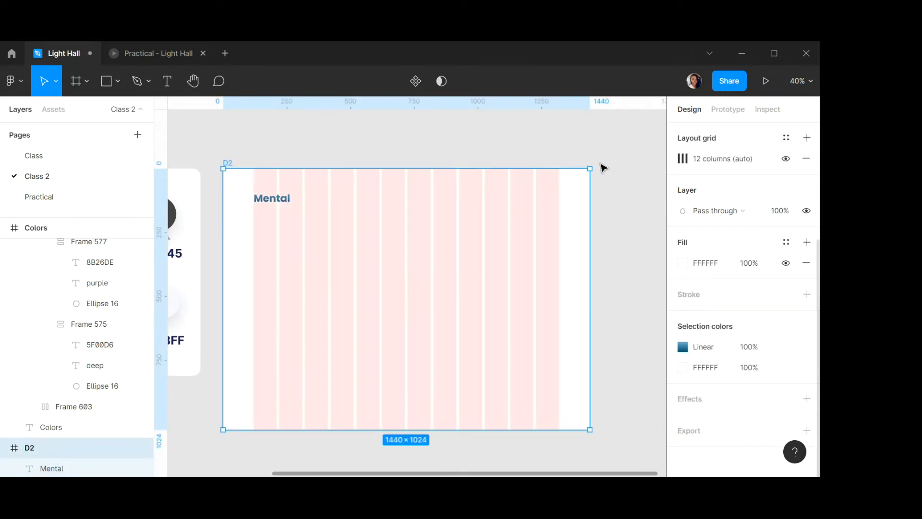
# Add an "About us" text to the D2 frame, to the right of the "Mental" text.
pyautogui.press('t')
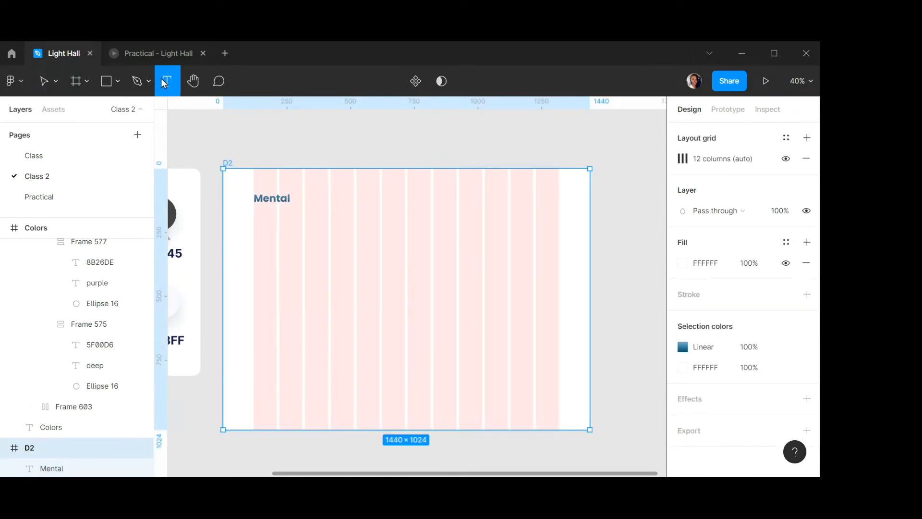
pyautogui.click(321, 206)
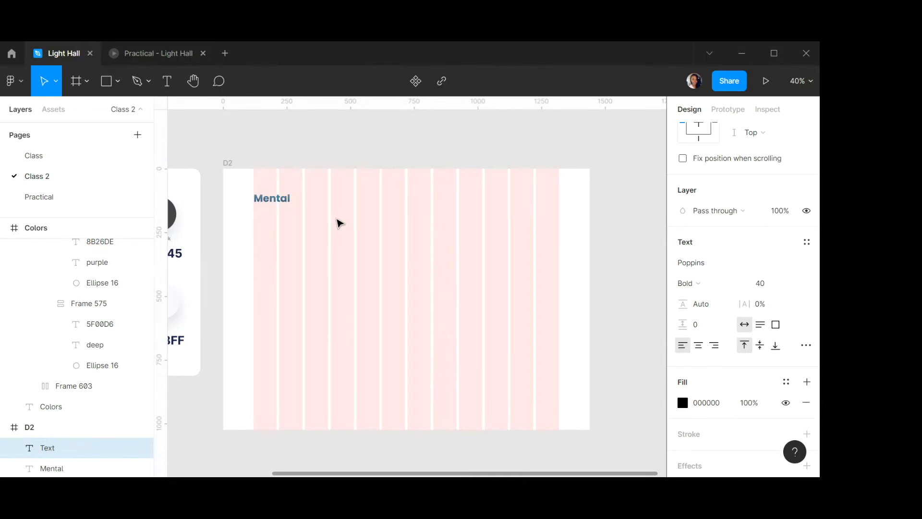
pyautogui.write('About us')
# Set the "About us" text to SemiBold, size 16, and move it level with "Mental", about 98 px below the frame's top.
pyautogui.hotkey('ctrl', 'a')
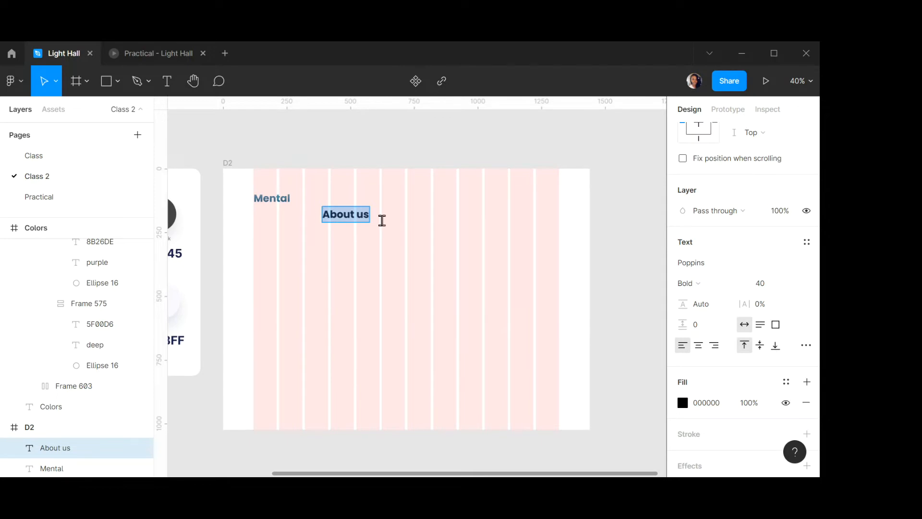
pyautogui.click(725, 289)
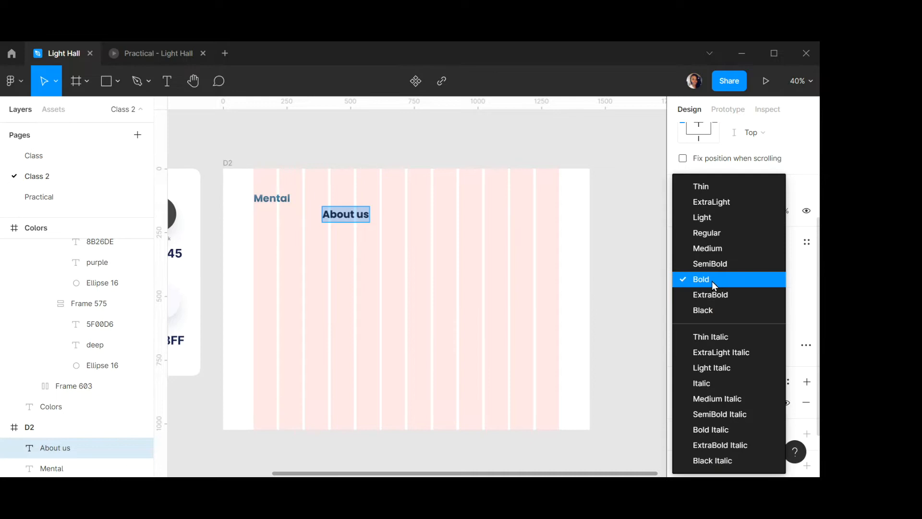
pyautogui.click(711, 263)
pyautogui.click(766, 284)
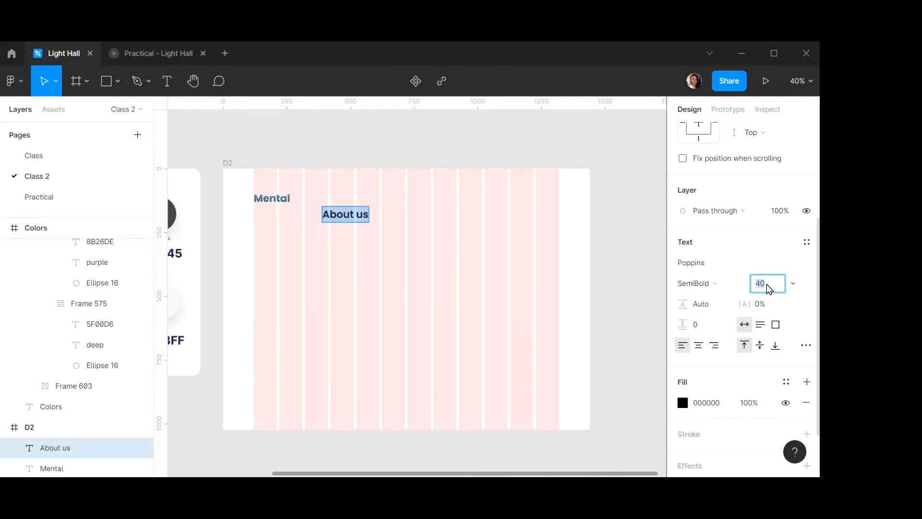
pyautogui.write('16')
pyautogui.press('Return')
pyautogui.scroll(5, 342, 186)
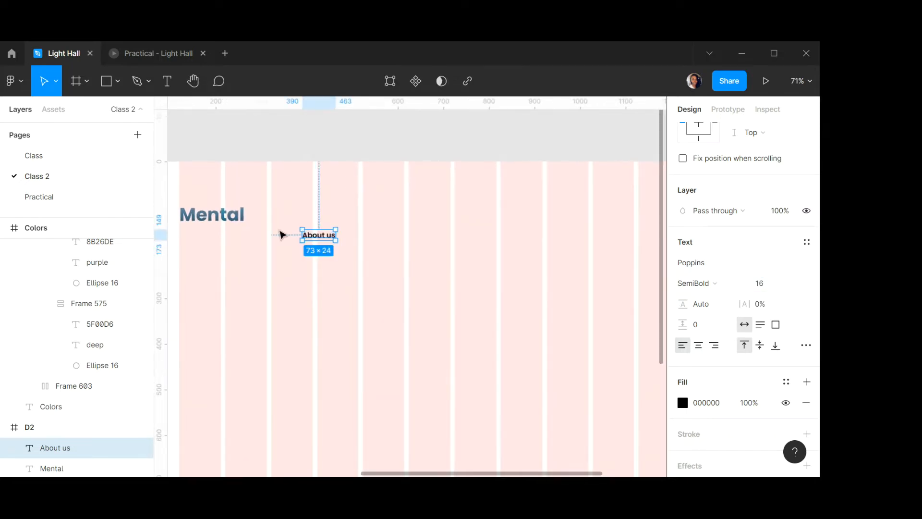
pyautogui.moveTo(327, 236); pyautogui.dragTo(328, 216)
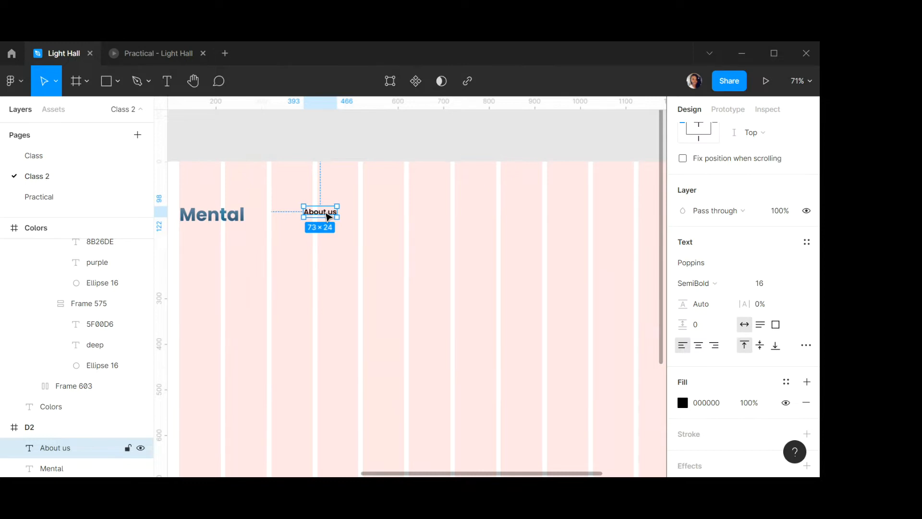
# Duplicate the "About us" text to its right in the same row and change the copy's text to "Our services".
pyautogui.moveTo(324, 213); pyautogui.dragTo(365, 214)
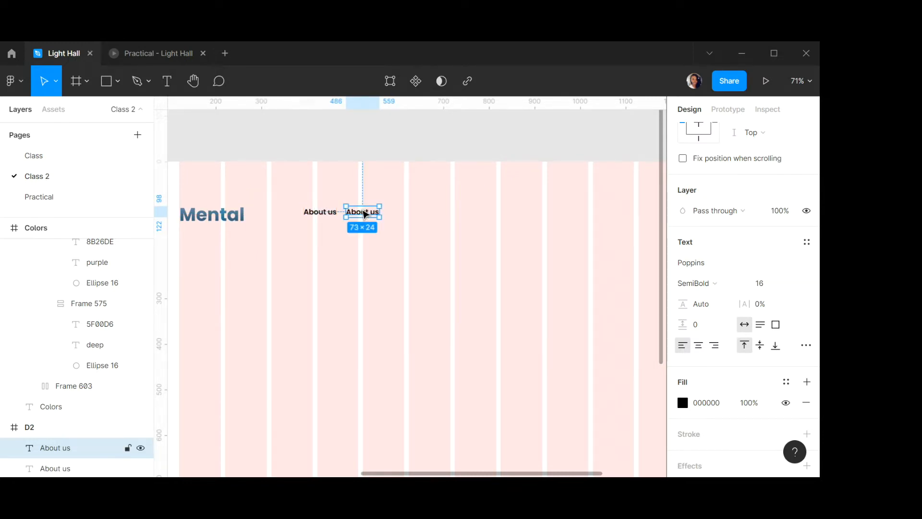
pyautogui.doubleClick(363, 213)
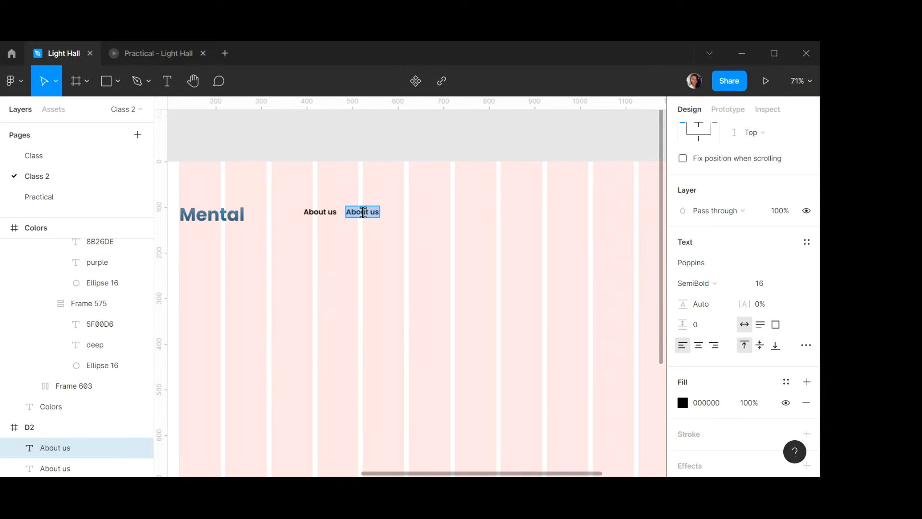
pyautogui.write('O')
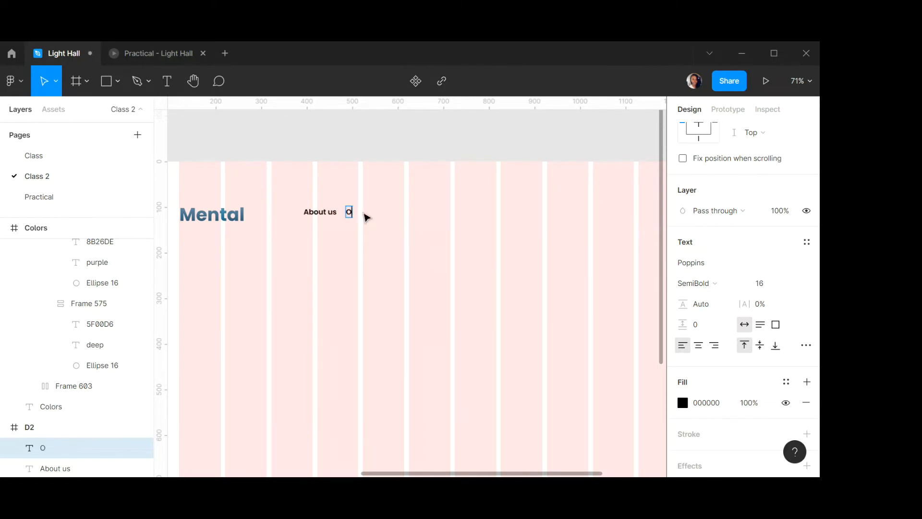
pyautogui.write('ur services')
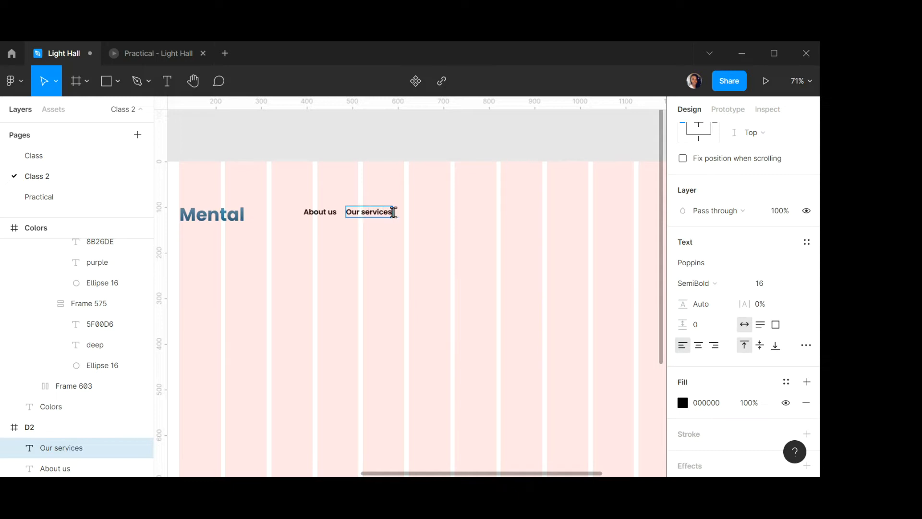
pyautogui.press('Escape')
# Duplicate the "Our services" text twice further along the navigation row and change the first copy's text to "Articles".
pyautogui.moveTo(371, 218); pyautogui.dragTo(433, 218)
pyautogui.hotkey('ctrl', 'd')
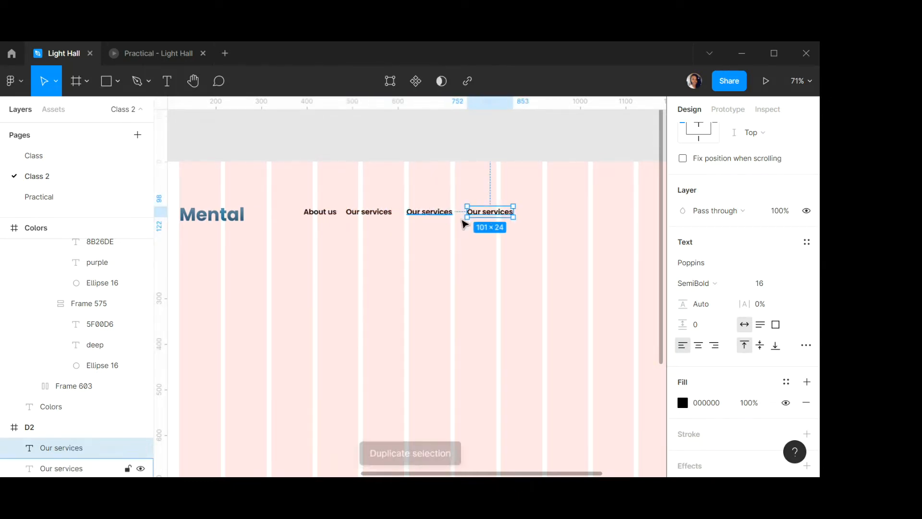
pyautogui.doubleClick(430, 214)
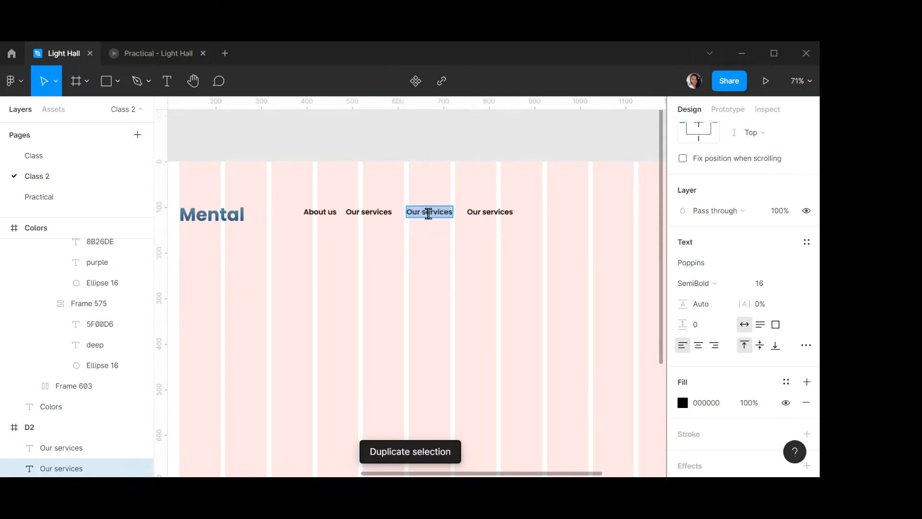
pyautogui.write('A')
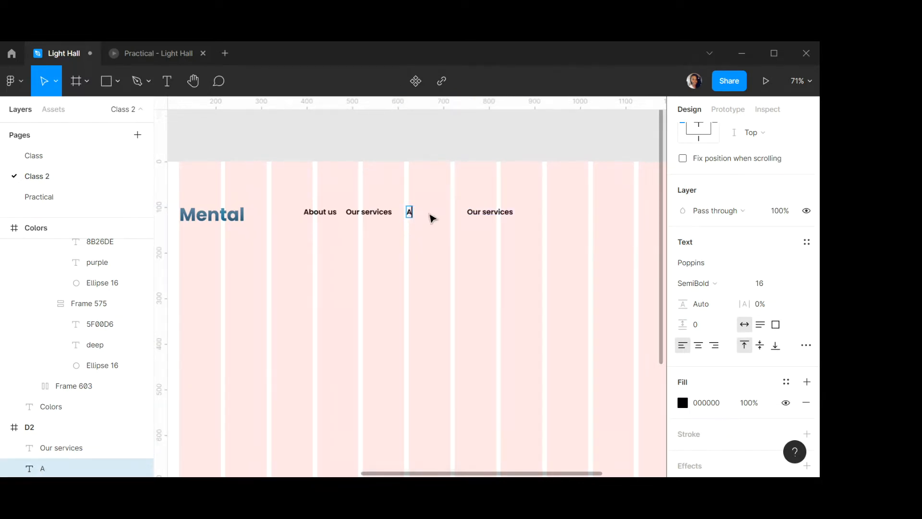
pyautogui.write('rticles')
pyautogui.press('Escape')
# Change the text of the last "Our services" copy in the row to "Resources".
pyautogui.click(508, 211)
pyautogui.doubleClick(508, 211)
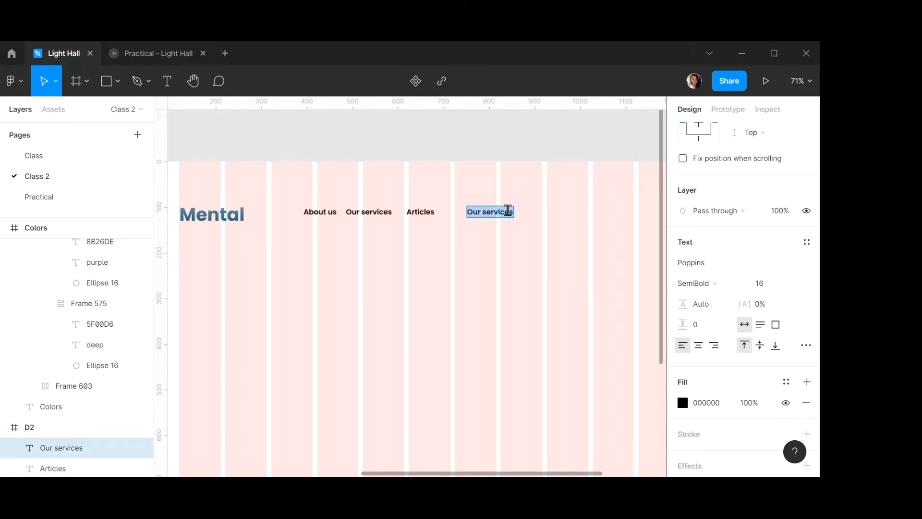
pyautogui.write('Resour')
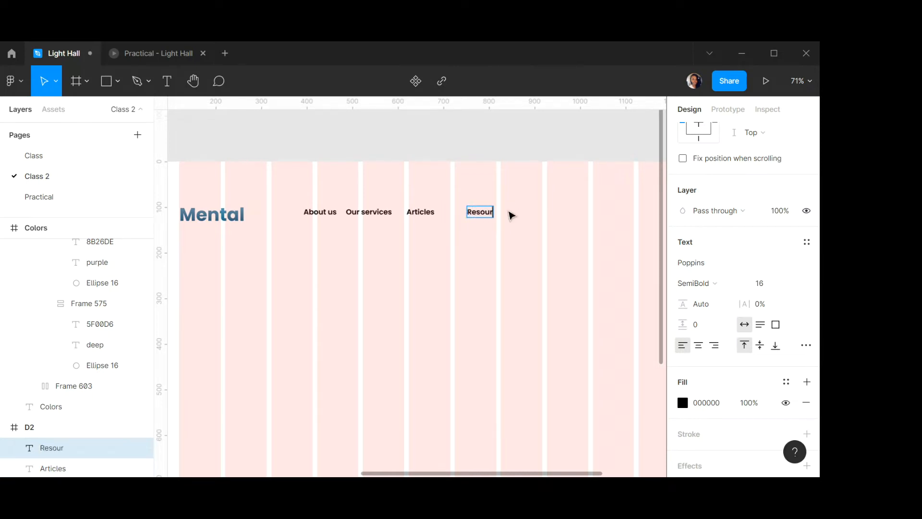
pyautogui.write('ces')
pyautogui.press('Escape')
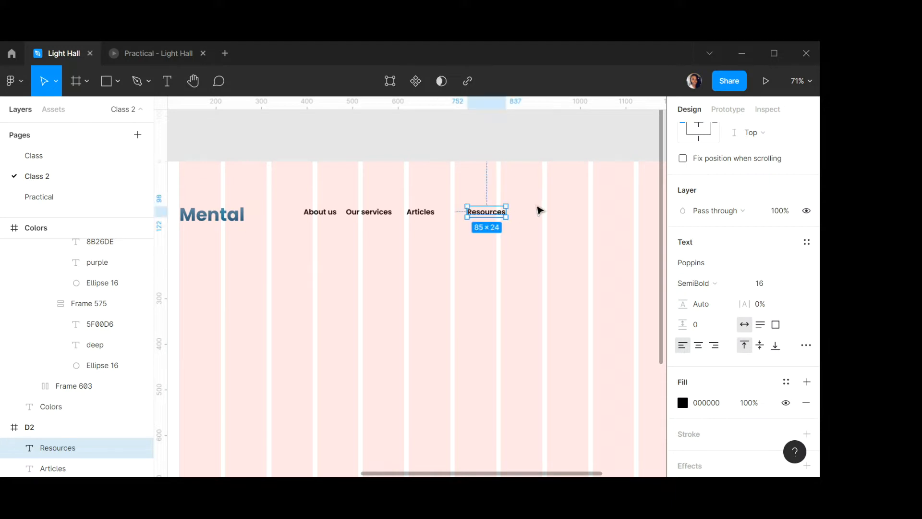
# Distribute the four navigation texts "About us", "Our services", "Articles" and "Resources" horizontally and set the spacing between them to 25.
pyautogui.click(318, 214)
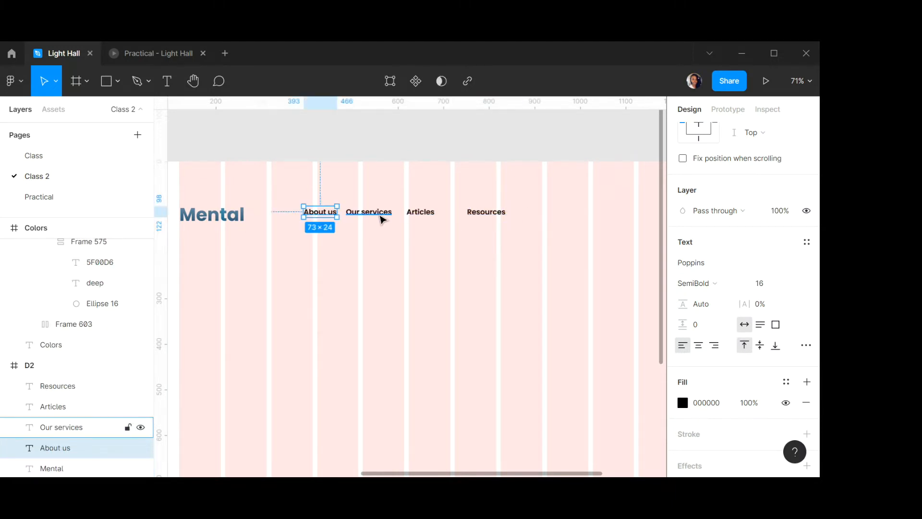
pyautogui.keyDown('shift'); pyautogui.click(379, 215); pyautogui.keyUp('shift')
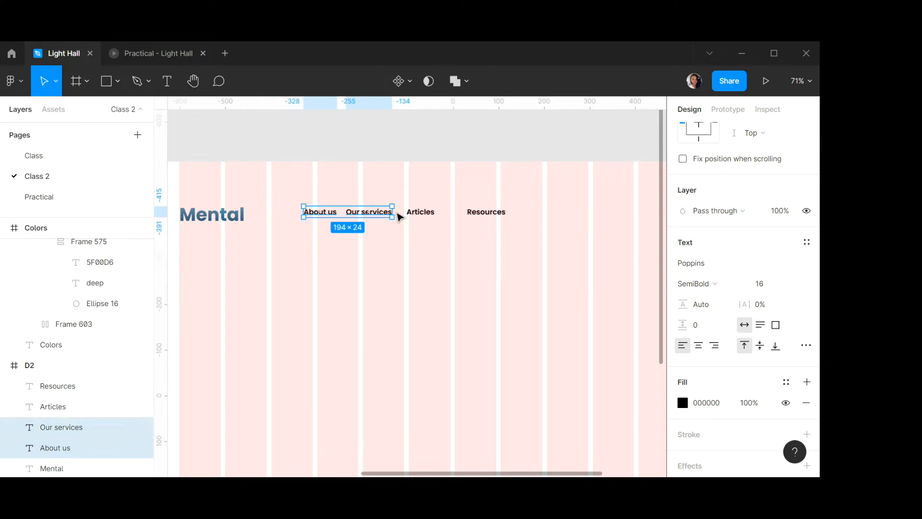
pyautogui.keyDown('shift'); pyautogui.click(420, 213); pyautogui.keyUp('shift')
pyautogui.keyDown('shift'); pyautogui.click(490, 215); pyautogui.keyUp('shift')
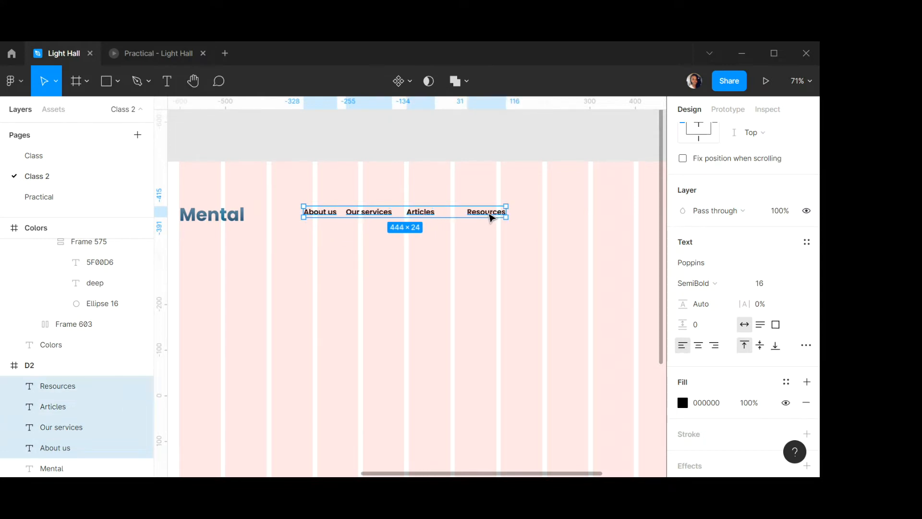
pyautogui.scroll(4, 750, 230)
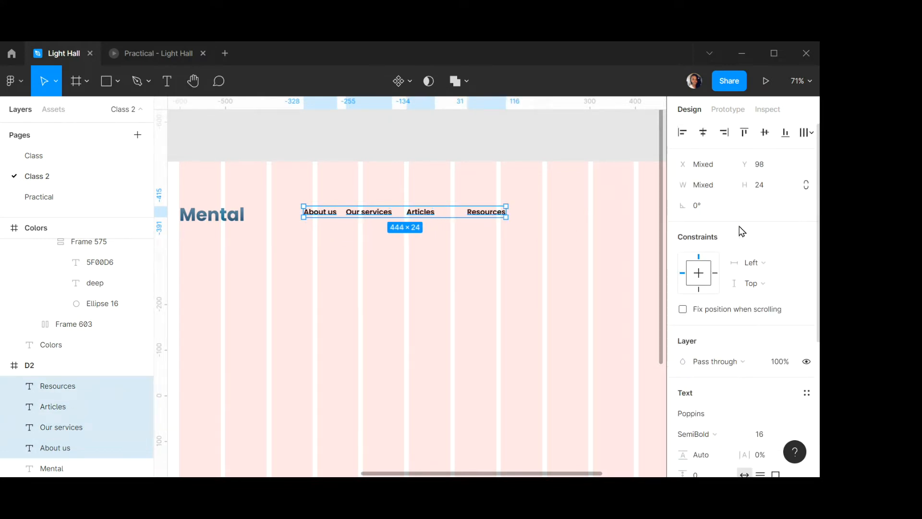
pyautogui.click(808, 131)
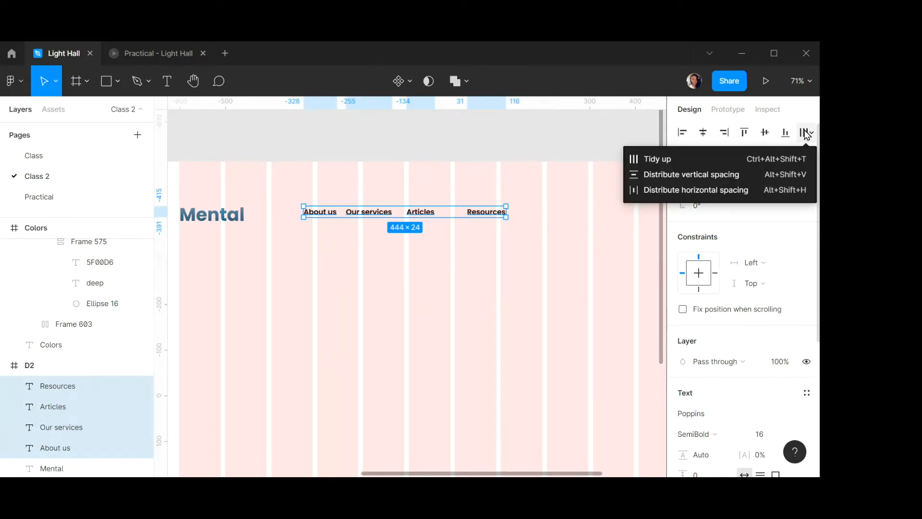
pyautogui.click(671, 191)
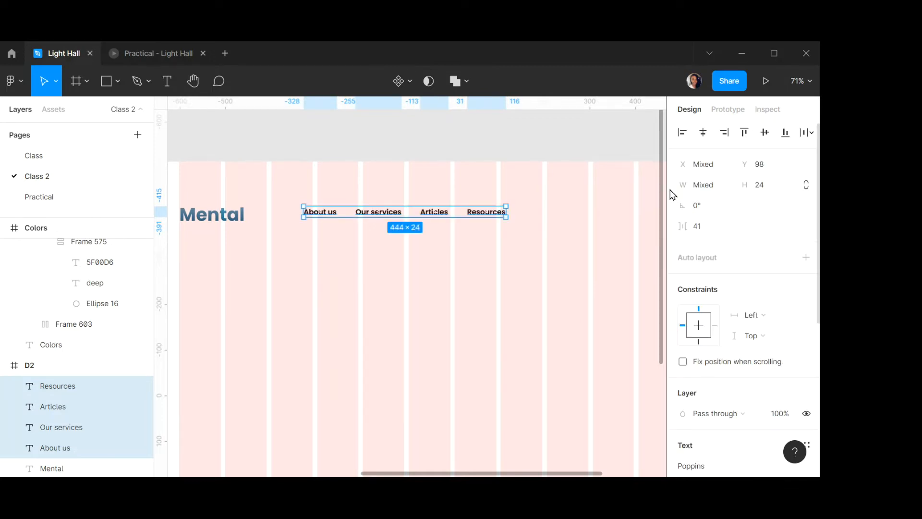
pyautogui.click(699, 228)
pyautogui.write('25')
pyautogui.press('Return')
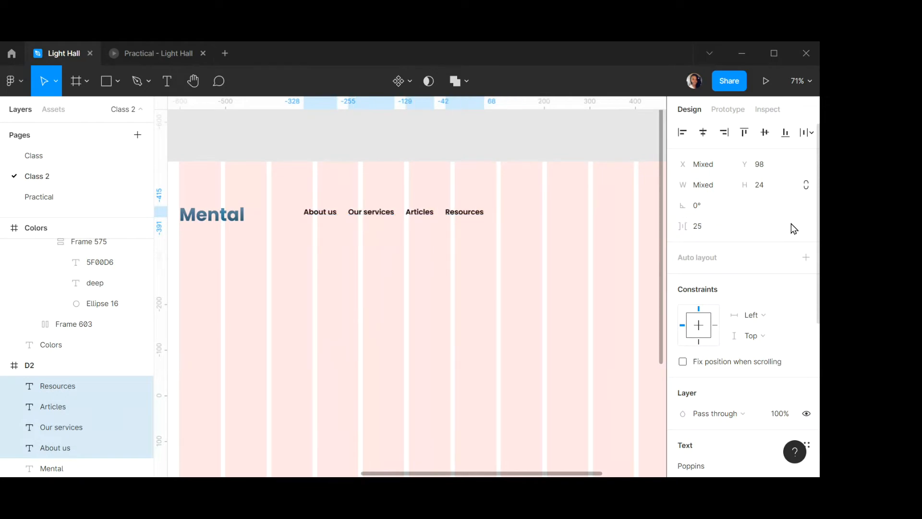
# Add a horizontal auto layout around the four navigation texts and centre its content alignment.
pyautogui.click(806, 259)
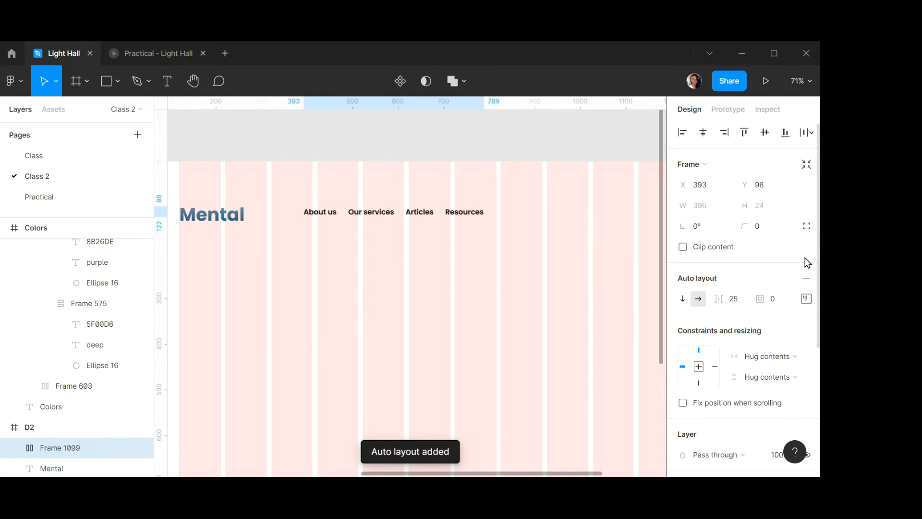
pyautogui.click(807, 298)
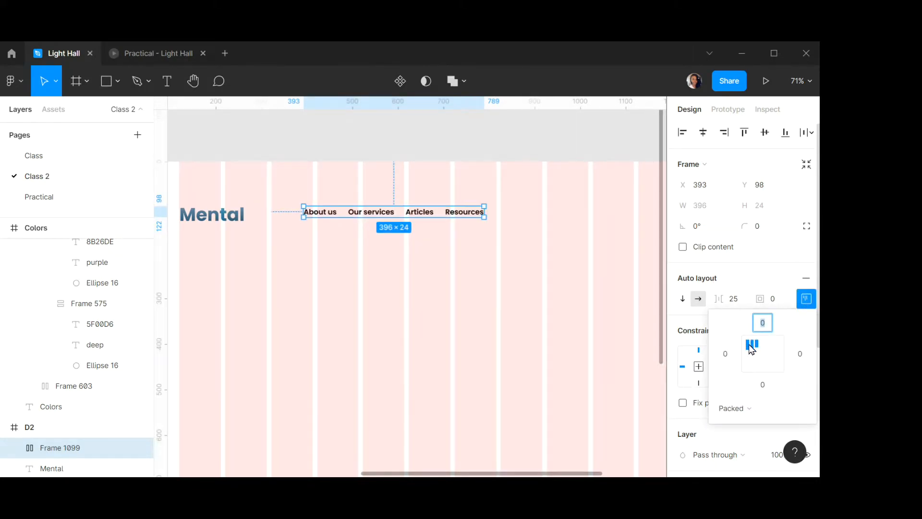
pyautogui.click(763, 355)
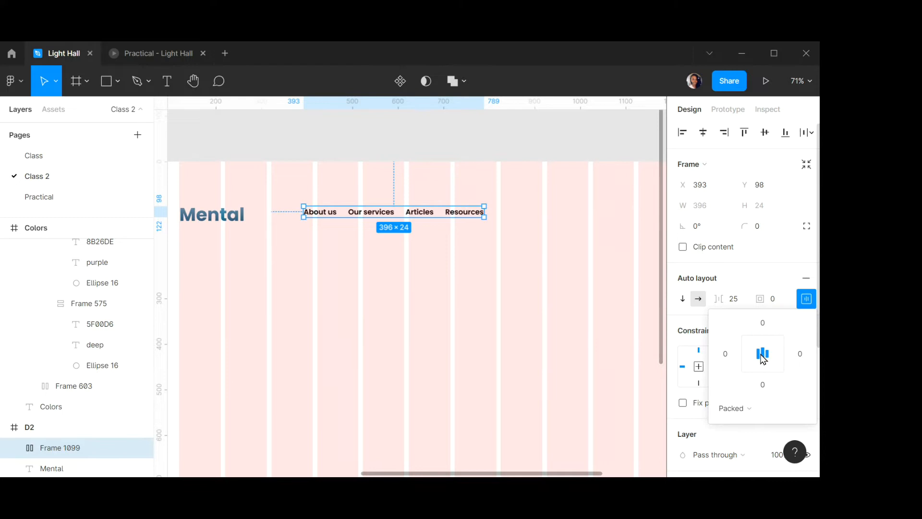
pyautogui.click(478, 225)
pyautogui.scroll(1, 477, 219)
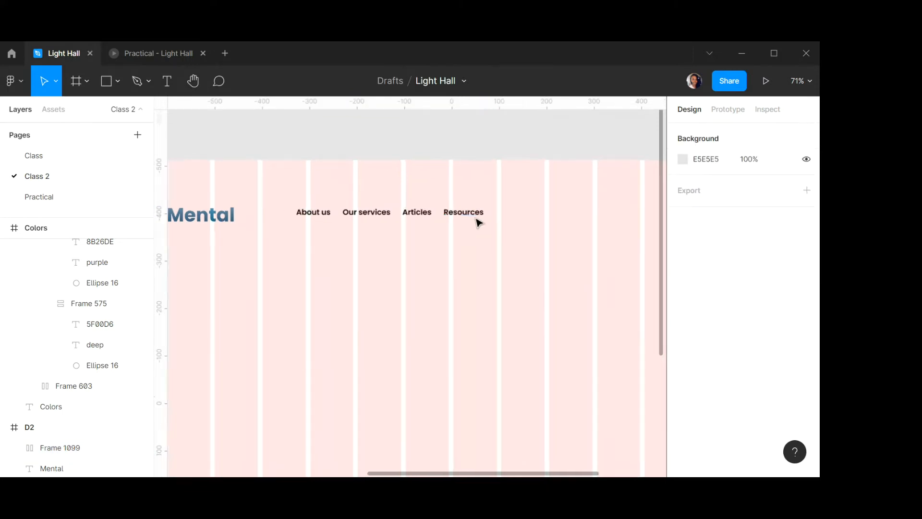
pyautogui.scroll(-3, 477, 221)
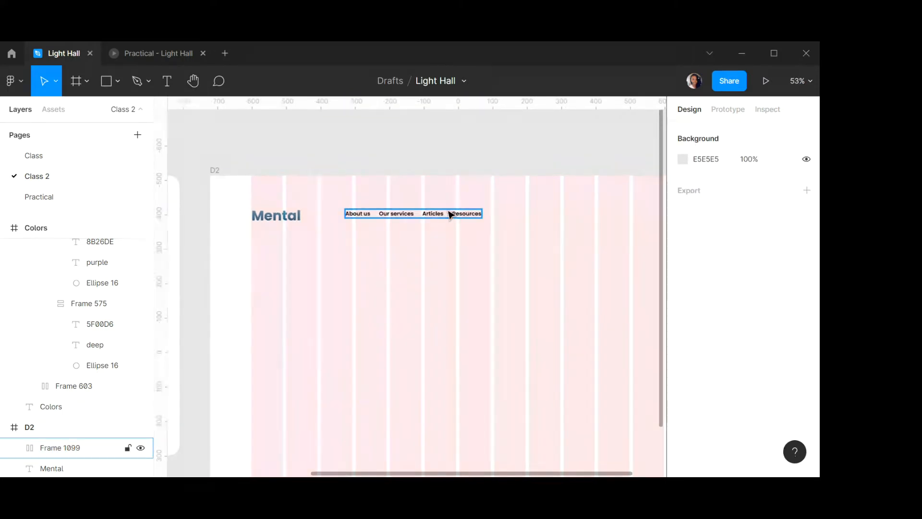
pyautogui.scroll(-3, 389, 207)
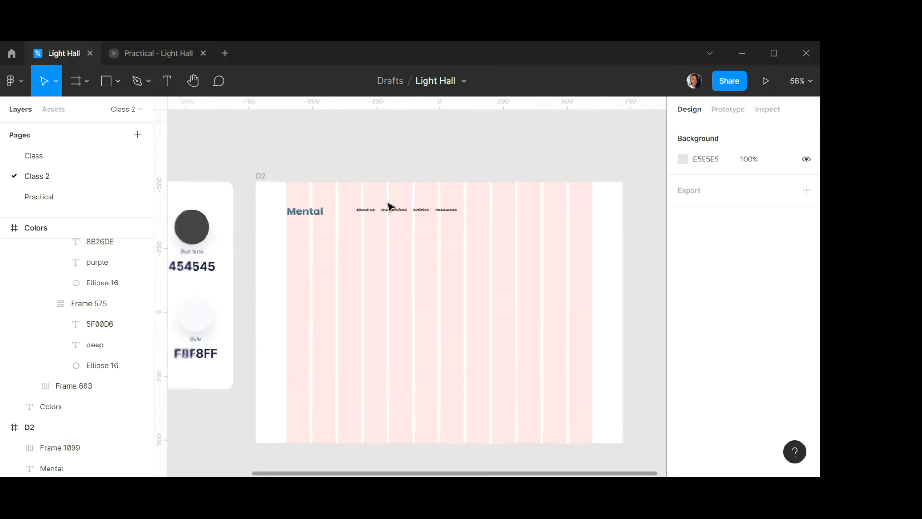
pyautogui.scroll(-4, 389, 206)
pyautogui.hscroll(-2, 366, 201)
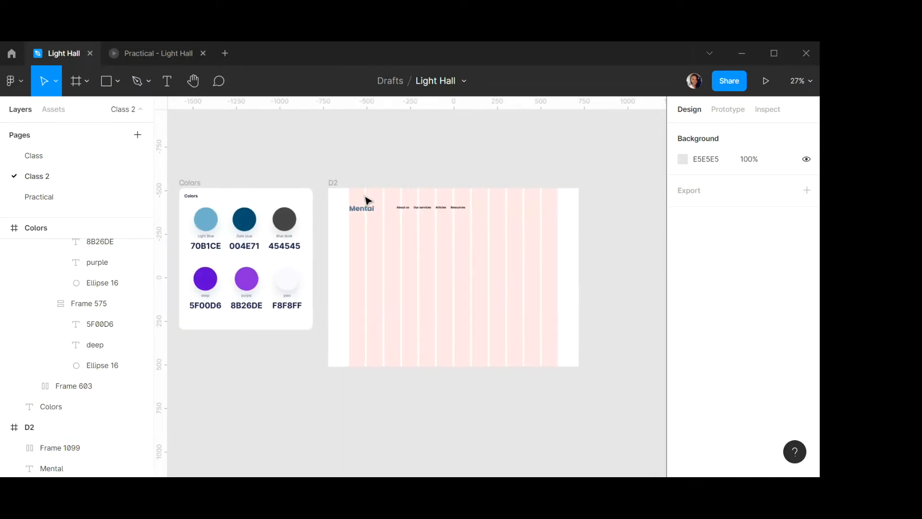
pyautogui.hscroll(-1, 366, 201)
pyautogui.scroll(1, 324, 210)
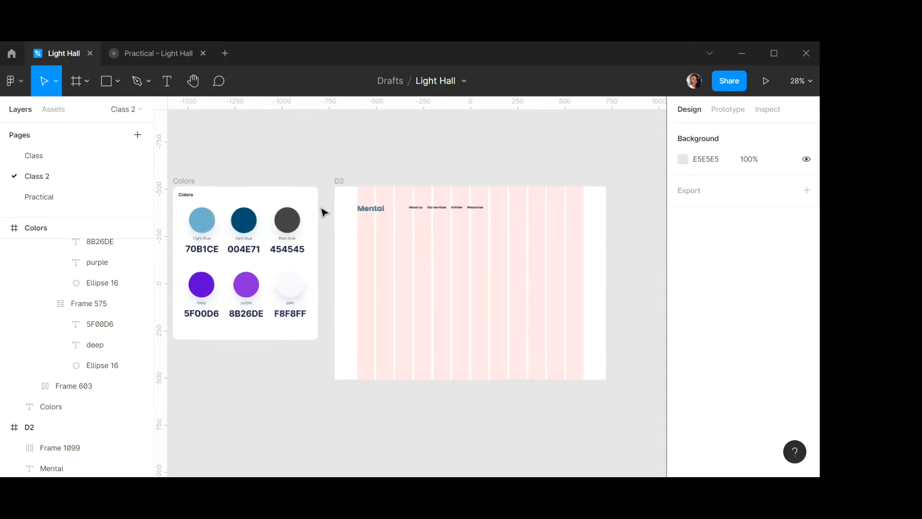
pyautogui.scroll(1, 324, 212)
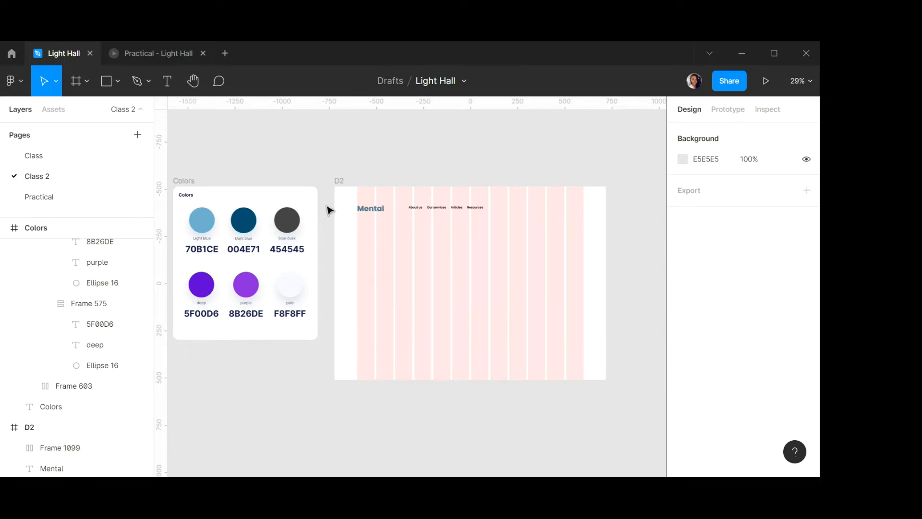
pyautogui.click(417, 208)
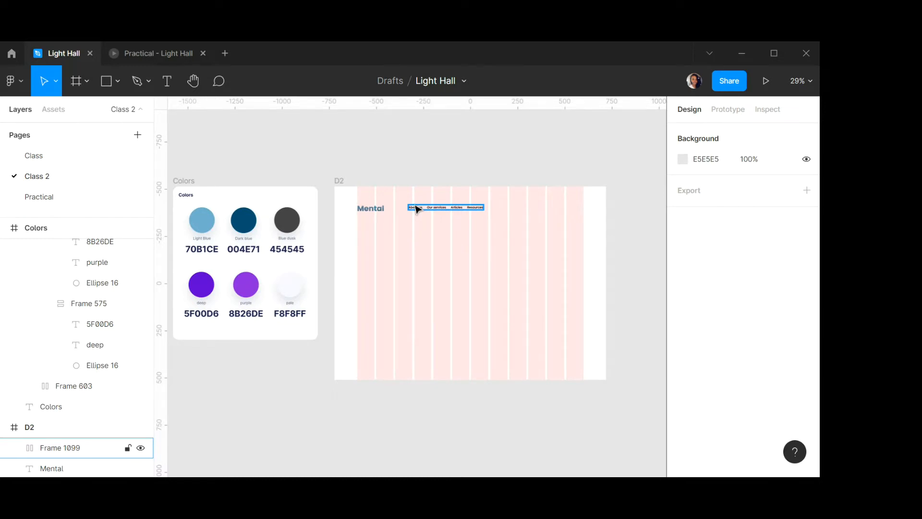
pyautogui.press('Escape')
pyautogui.click(432, 210)
# Ungroup the auto layout frame that holds the four navigation texts in the D2 frame.
pyautogui.scroll(4, 465, 210)
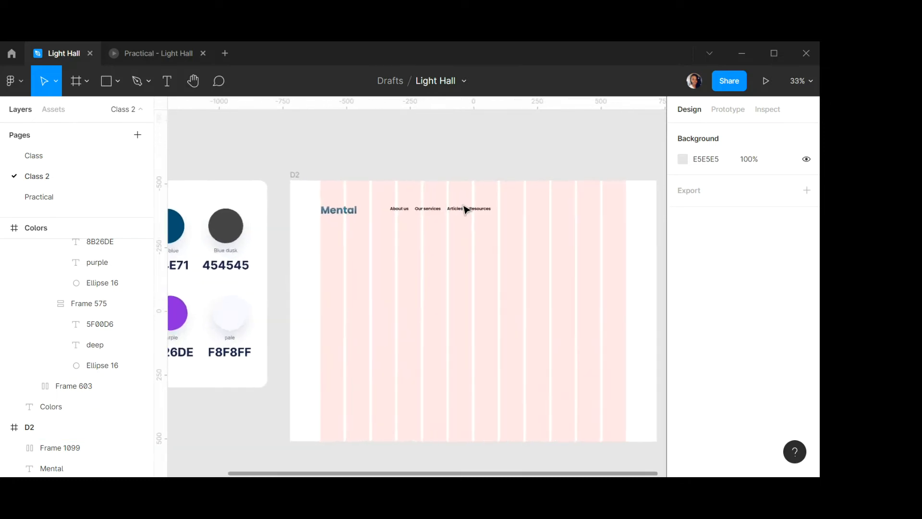
pyautogui.scroll(5, 465, 210)
pyautogui.click(446, 219)
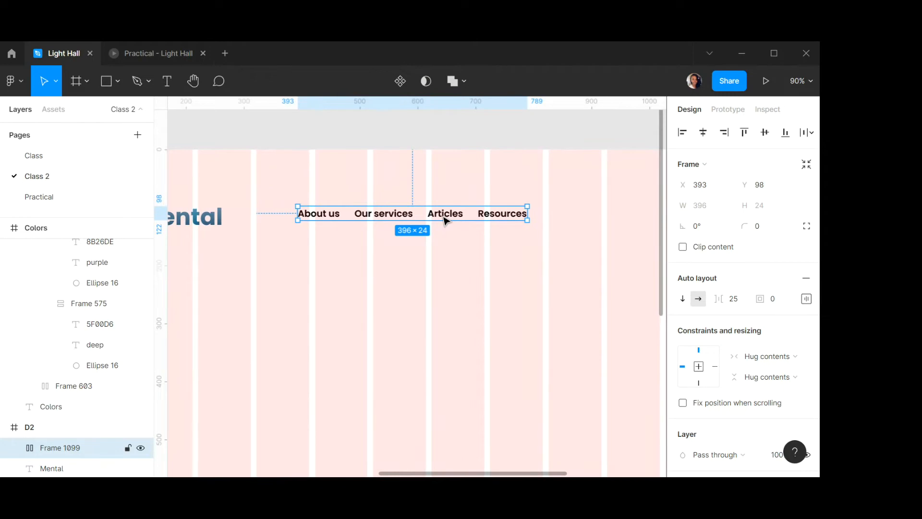
pyautogui.rightClick(444, 219)
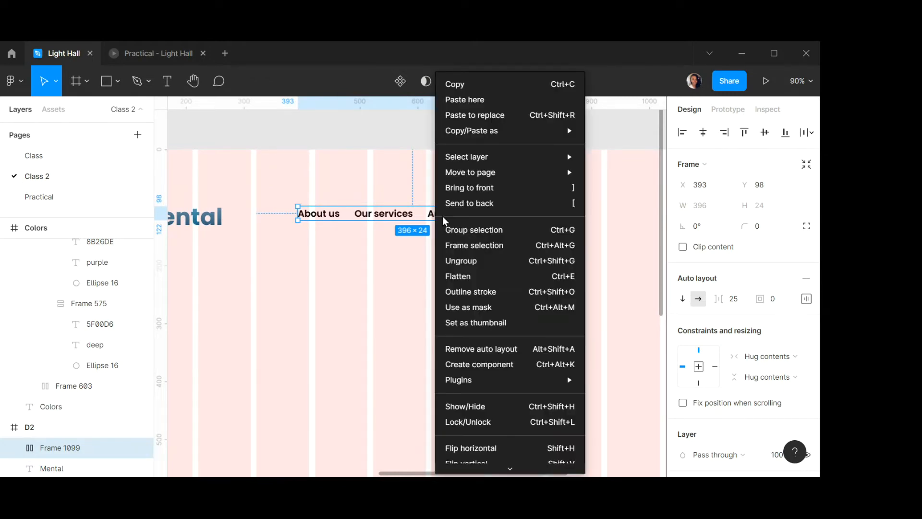
pyautogui.click(462, 261)
pyautogui.click(571, 278)
# Move the texts out of line: "Resources" slightly down and right, "Articles" up and right, and "Our services" down to about Y 154.
pyautogui.click(497, 217)
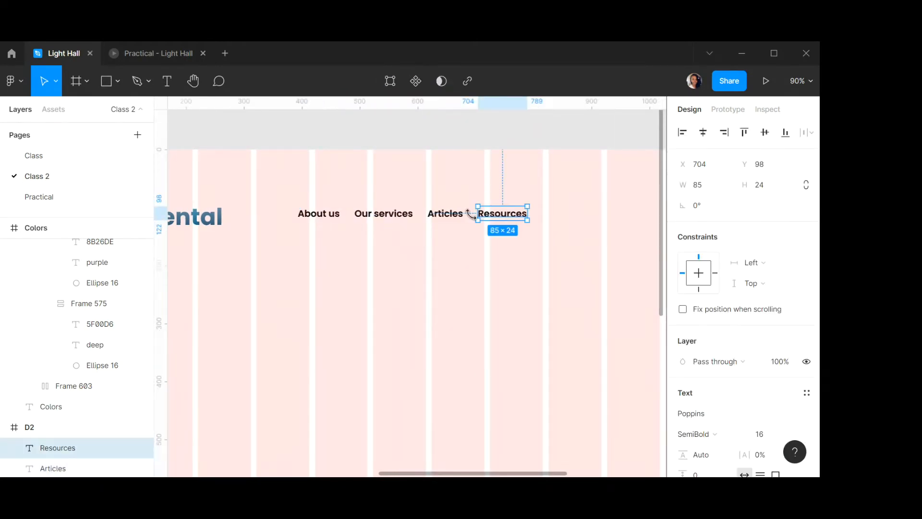
pyautogui.moveTo(508, 221); pyautogui.dragTo(530, 240)
pyautogui.click(457, 218)
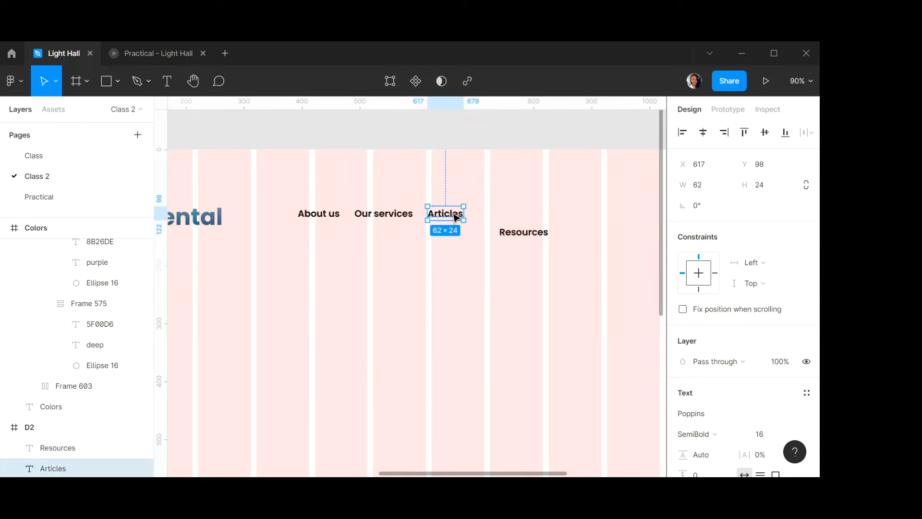
pyautogui.moveTo(456, 218); pyautogui.dragTo(481, 200)
pyautogui.moveTo(386, 216); pyautogui.dragTo(388, 249)
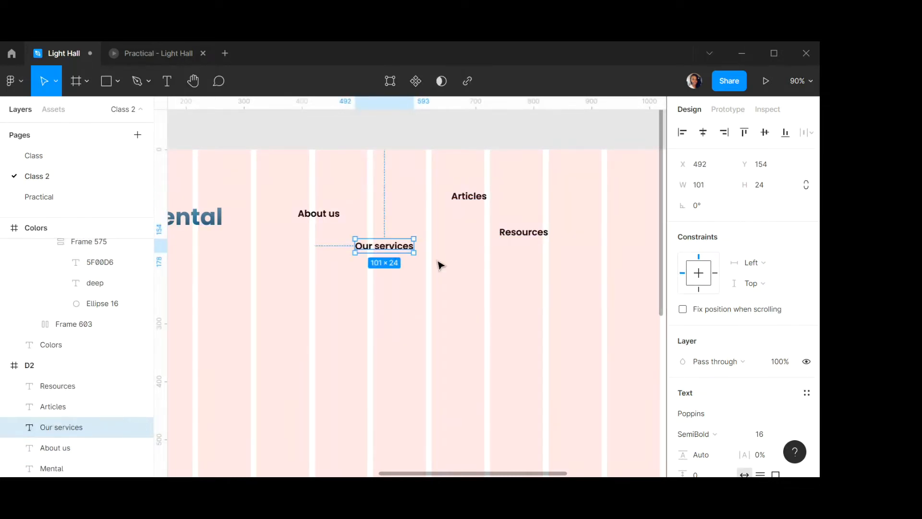
pyautogui.click(615, 250)
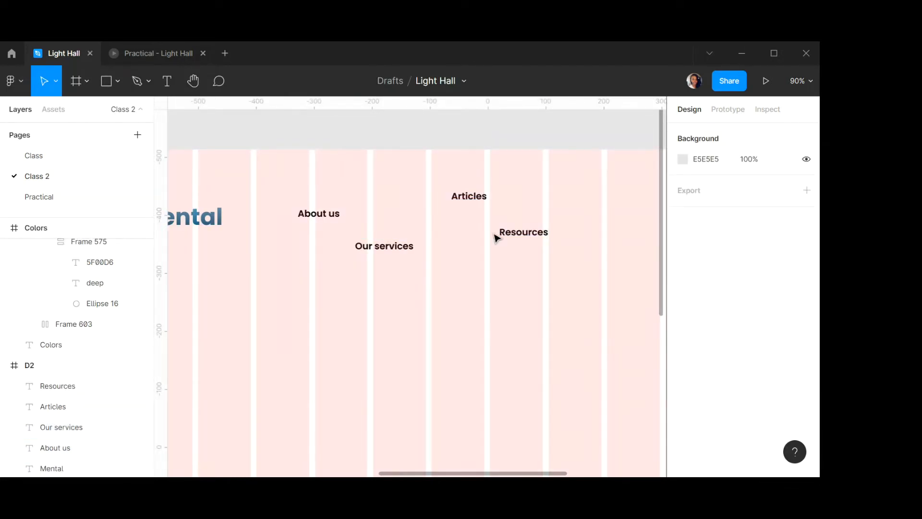
# Align all four navigation texts on their vertical centres and distribute their horizontal spacing evenly.
pyautogui.click(317, 214)
pyautogui.keyDown('shift'); pyautogui.click(383, 246); pyautogui.keyUp('shift')
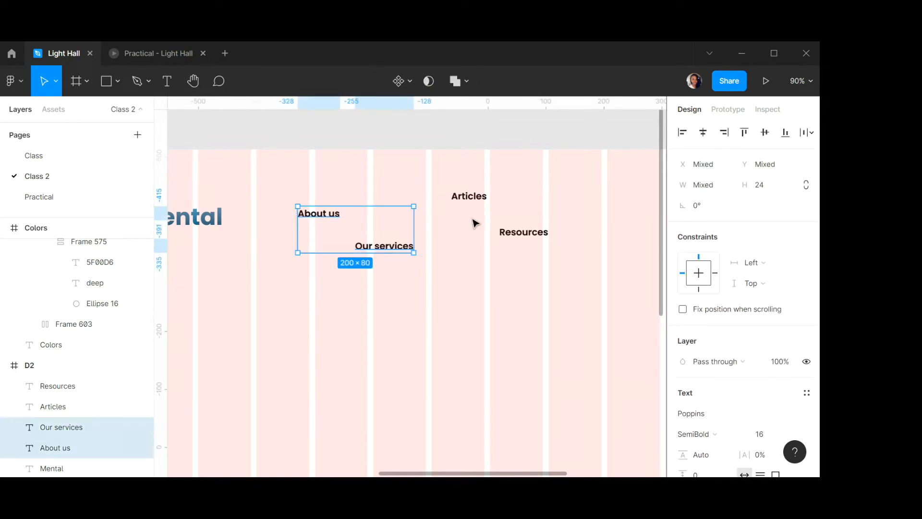
pyautogui.keyDown('shift'); pyautogui.click(468, 196); pyautogui.keyUp('shift')
pyautogui.keyDown('shift'); pyautogui.click(521, 232); pyautogui.keyUp('shift')
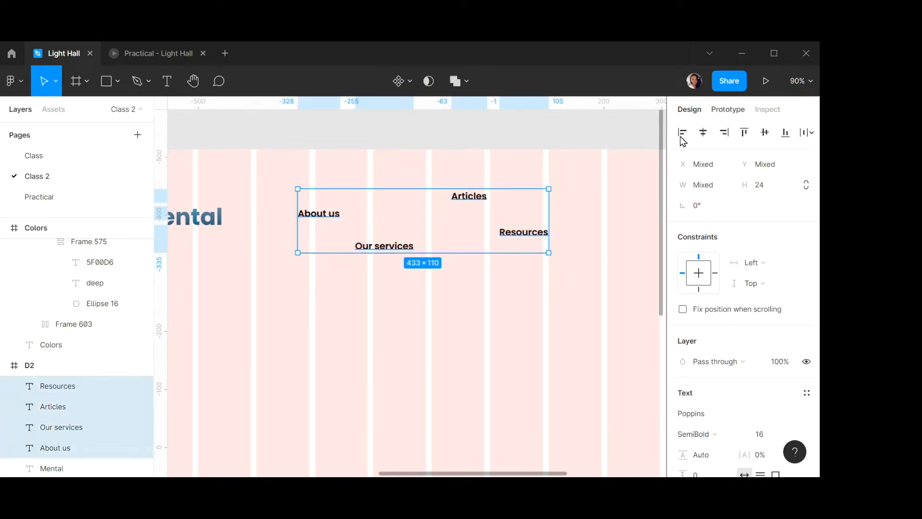
pyautogui.click(765, 132)
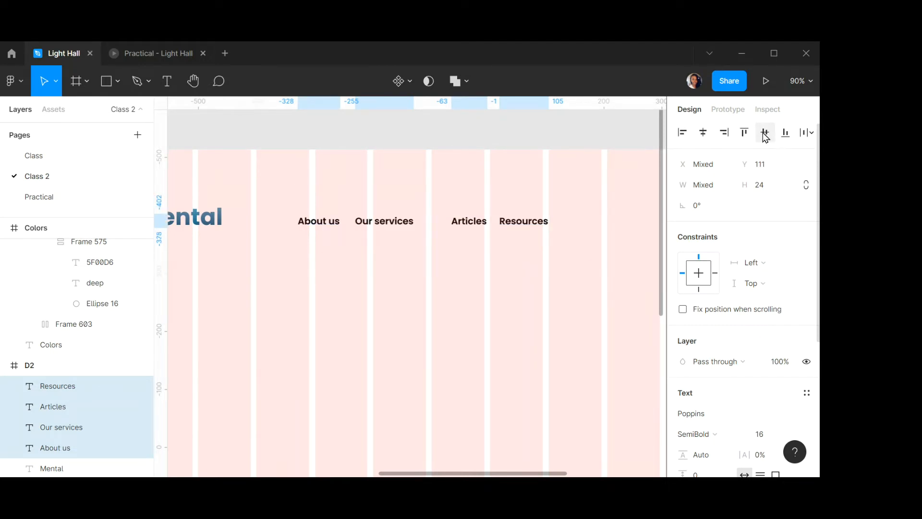
pyautogui.click(807, 133)
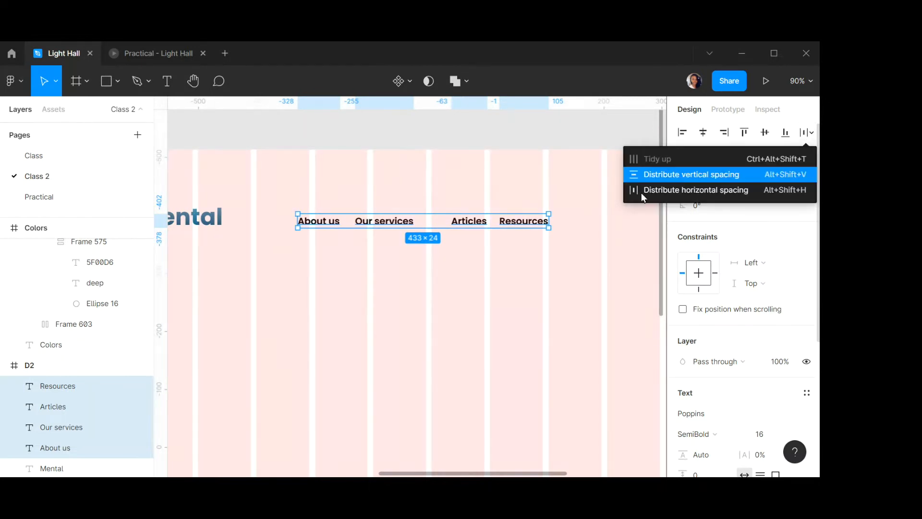
pyautogui.click(677, 192)
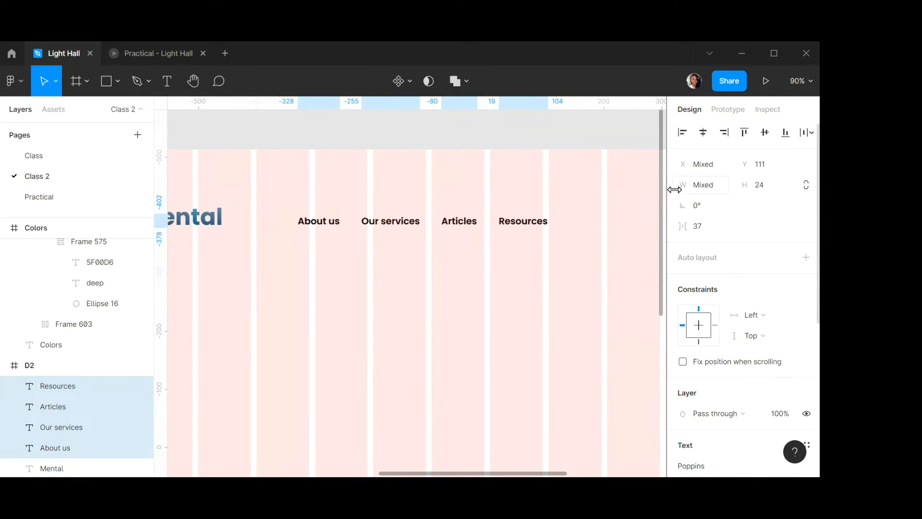
# Set the horizontal spacing between the four selected navigation texts to 25.
pyautogui.click(705, 235)
pyautogui.write('2')
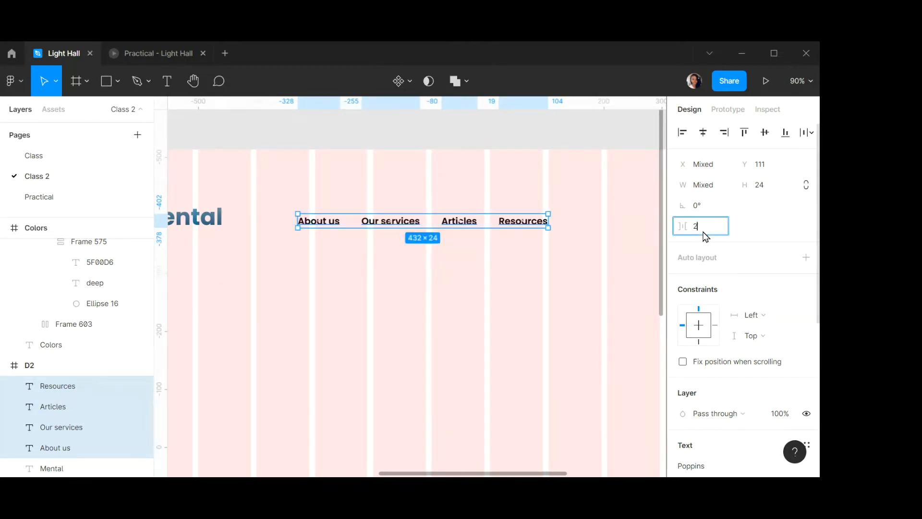
pyautogui.write('5')
pyautogui.press('Return')
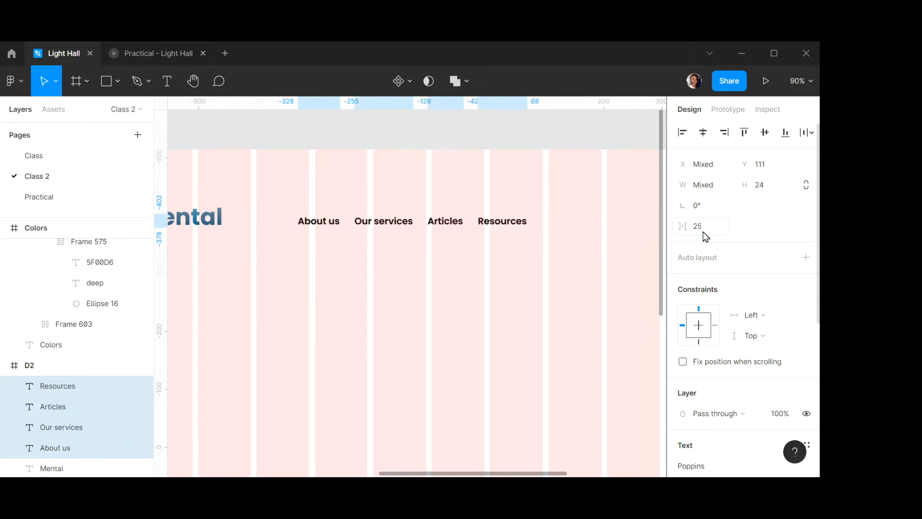
# Add a horizontal auto layout around the four navigation texts with centred content alignment, and deselect it.
pyautogui.click(807, 258)
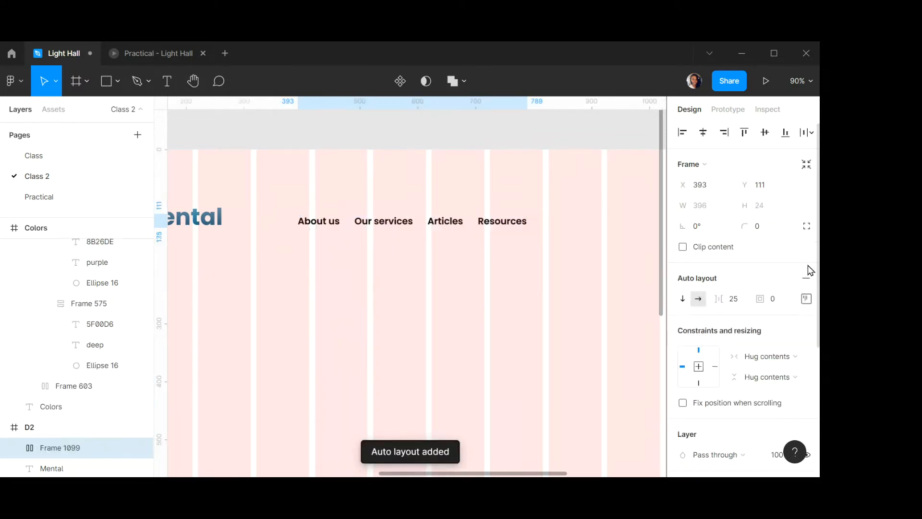
pyautogui.click(807, 299)
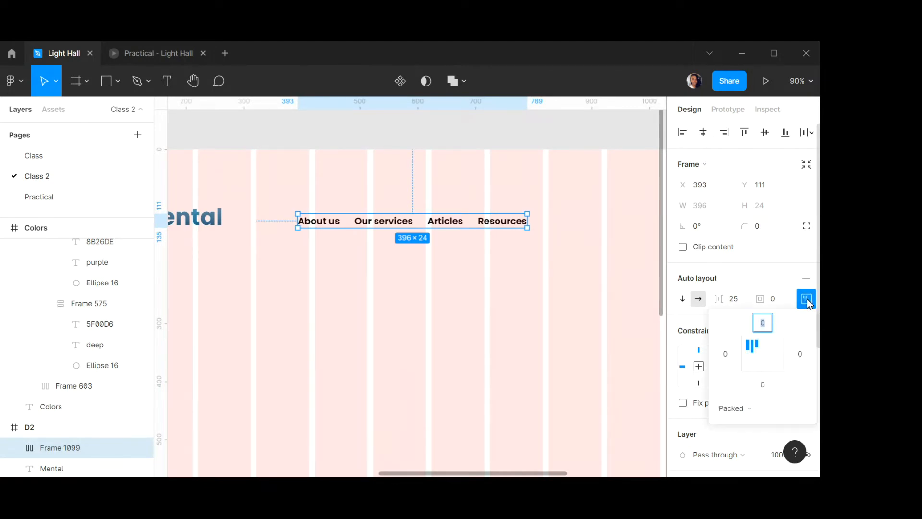
pyautogui.click(767, 356)
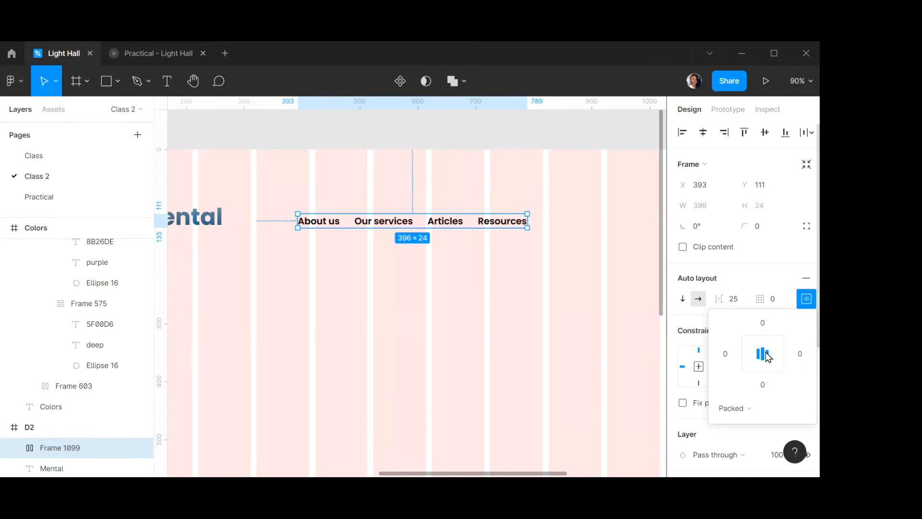
pyautogui.click(584, 254)
# Examine the navigation row and "Mental" logo in the D2 frame and compare them with the swatches in the Colors frame.
pyautogui.scroll(-2, 490, 224)
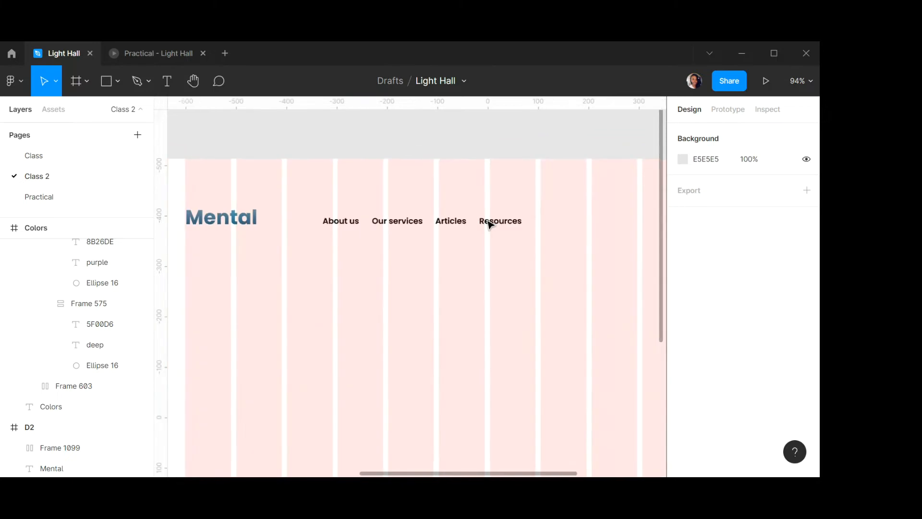
pyautogui.scroll(-2, 488, 223)
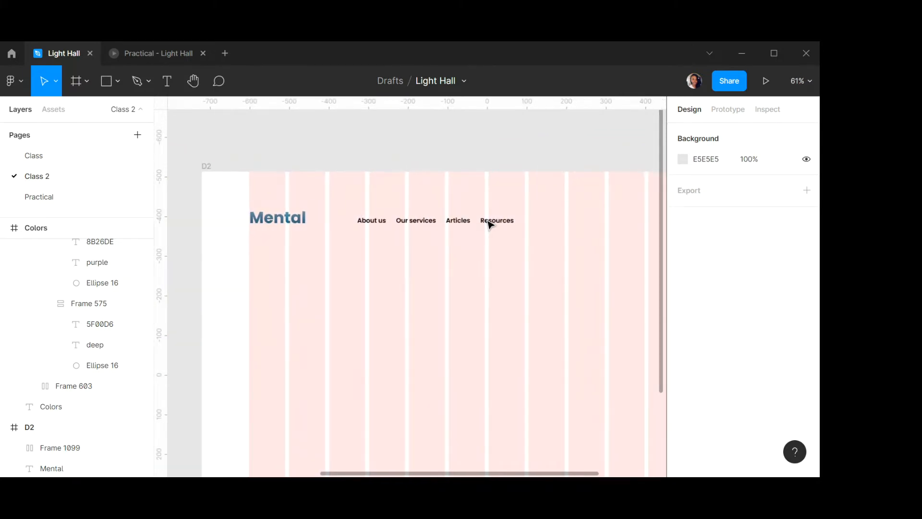
pyautogui.click(447, 225)
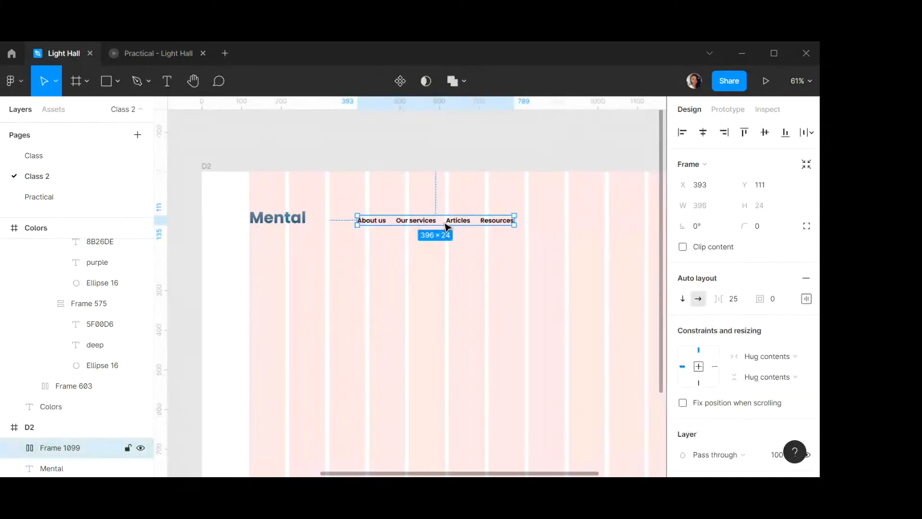
pyautogui.click(290, 219)
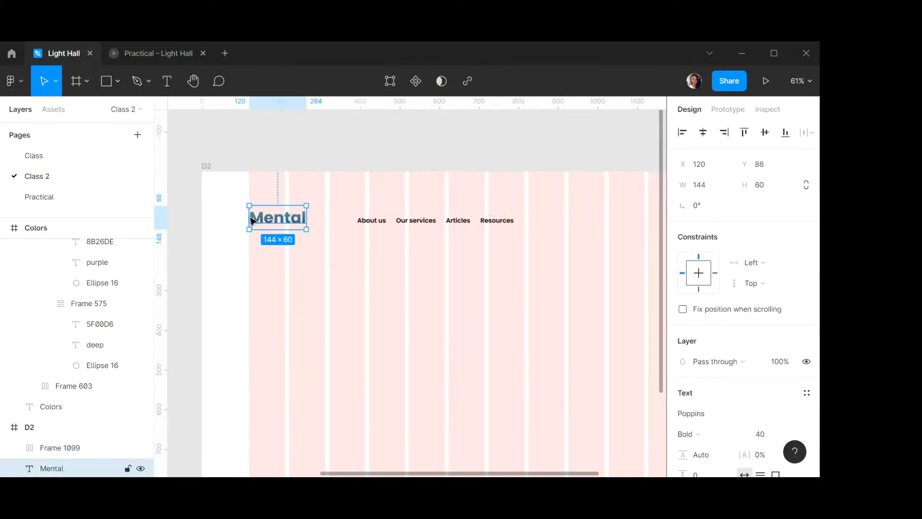
pyautogui.scroll(-5, 272, 224)
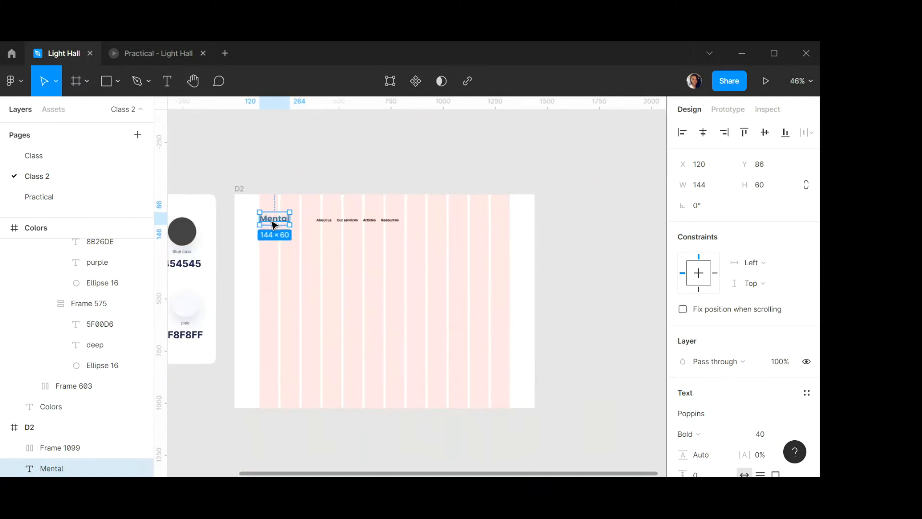
pyautogui.hscroll(-5, 272, 225)
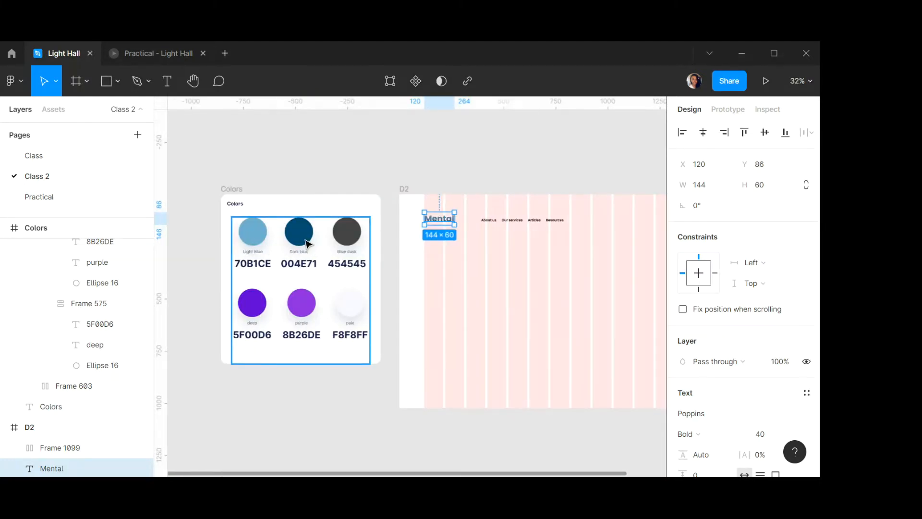
pyautogui.hscroll(2, 521, 224)
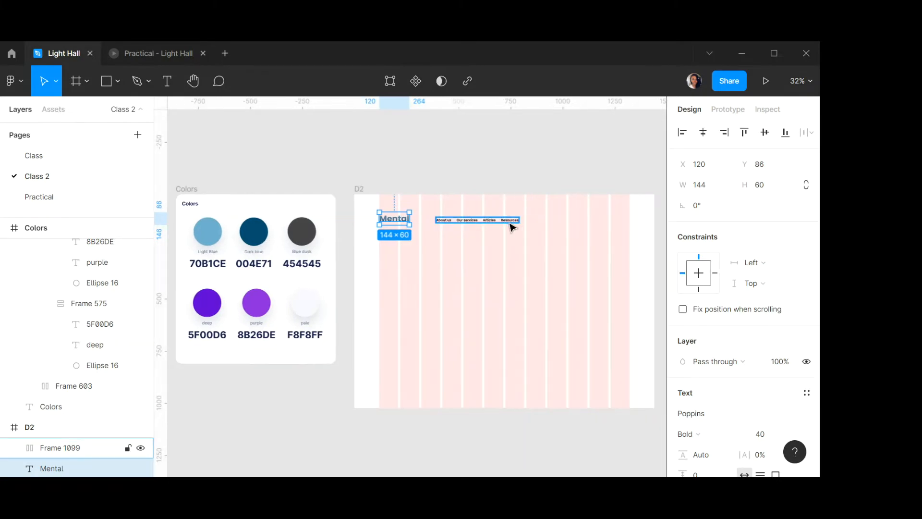
pyautogui.scroll(1, 521, 212)
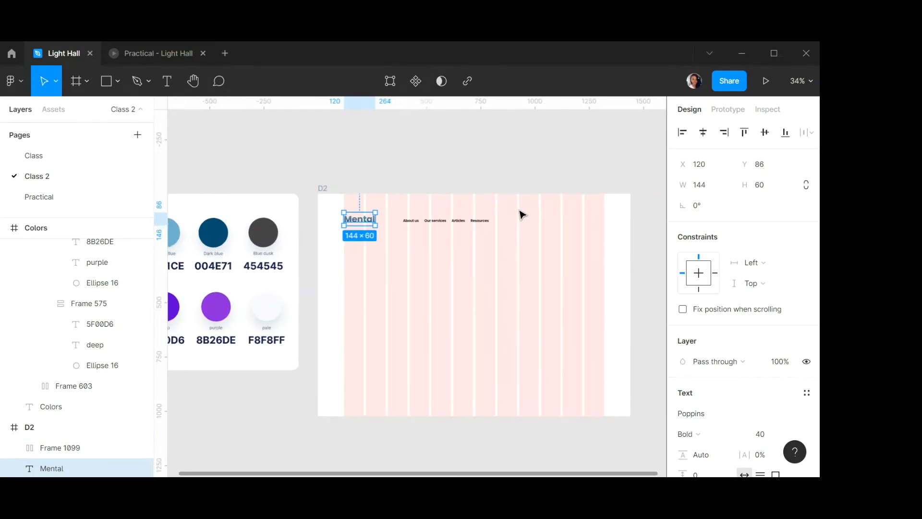
pyautogui.hscroll(3, 521, 214)
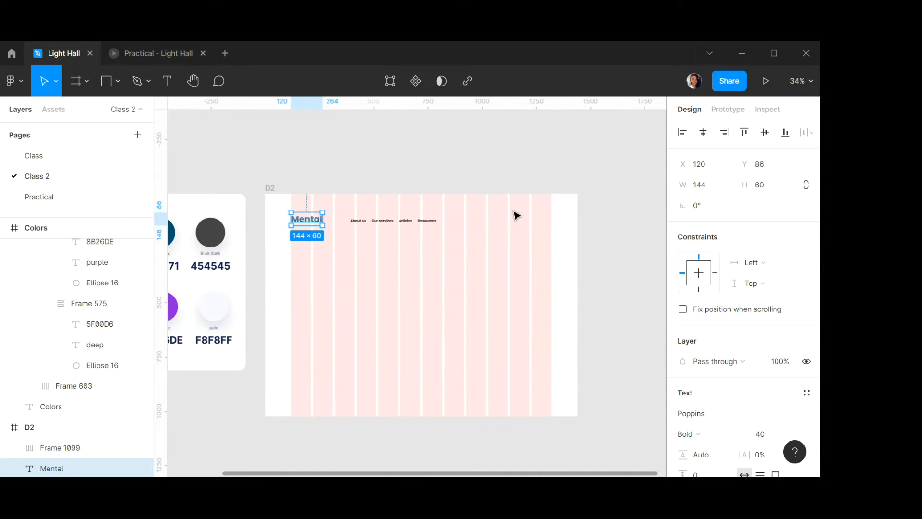
pyautogui.scroll(3, 517, 215)
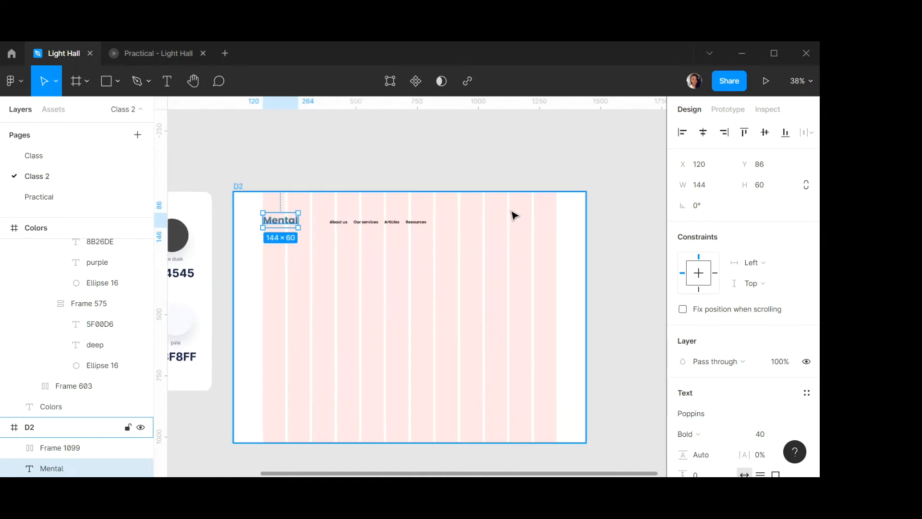
# Add the text "Join as a practioner" to the right of the navigation row at about X 906, Y 117.
pyautogui.click(169, 81)
pyautogui.scroll(4, 479, 223)
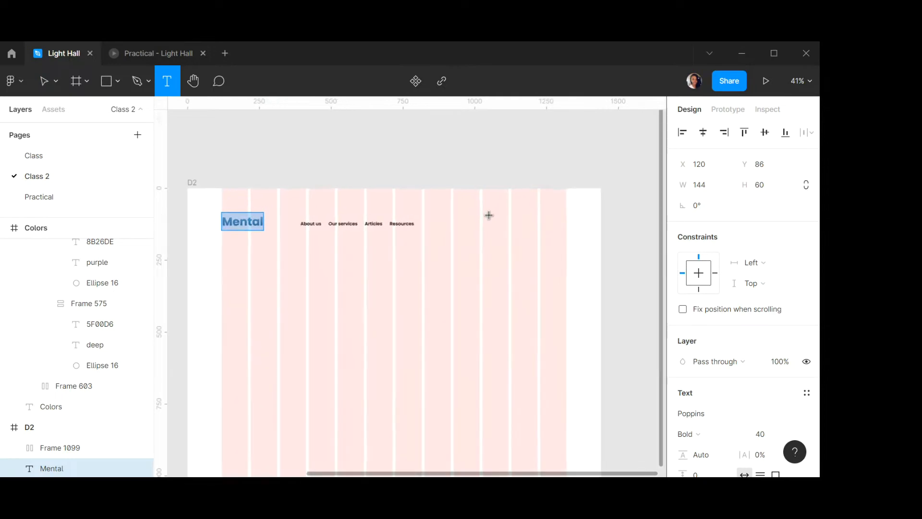
pyautogui.click(438, 224)
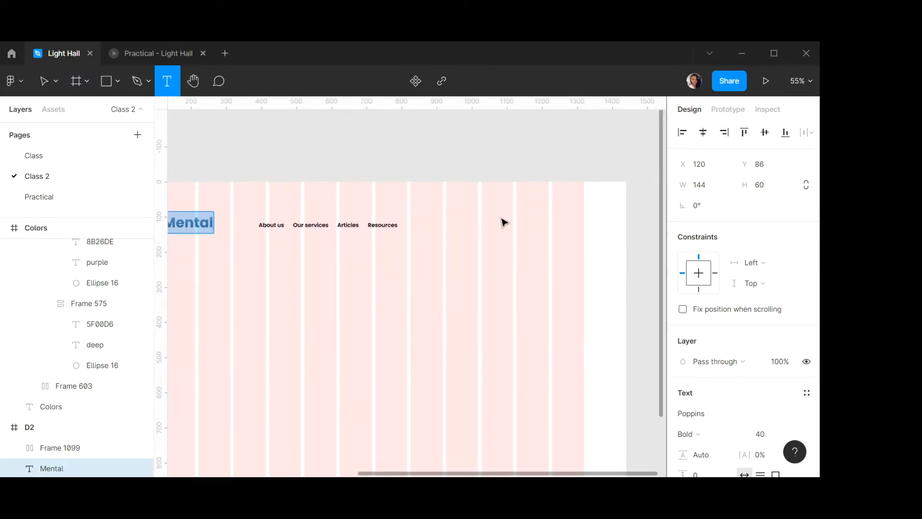
pyautogui.write('Join')
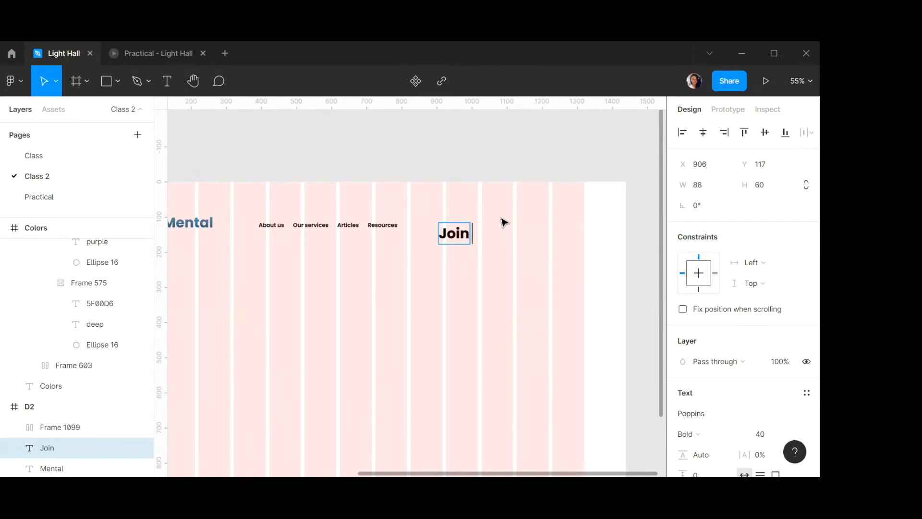
pyautogui.write(' as a p')
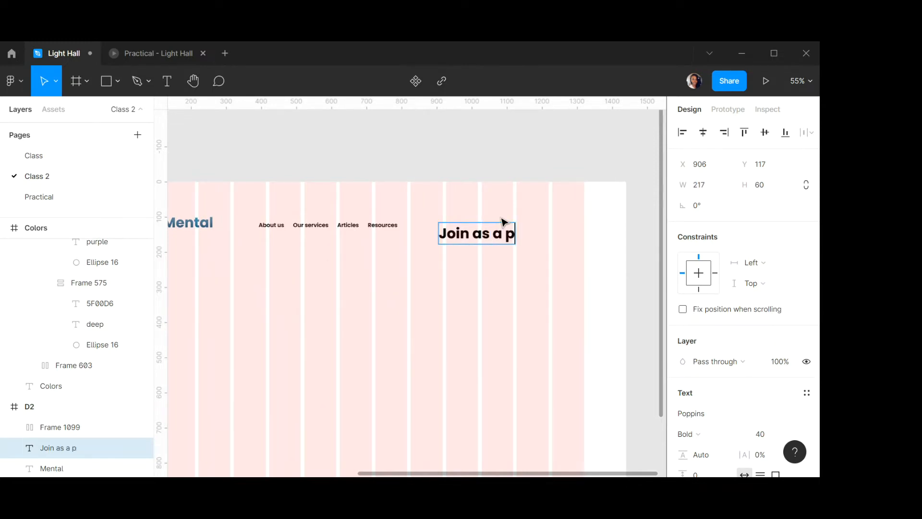
pyautogui.write('ractio')
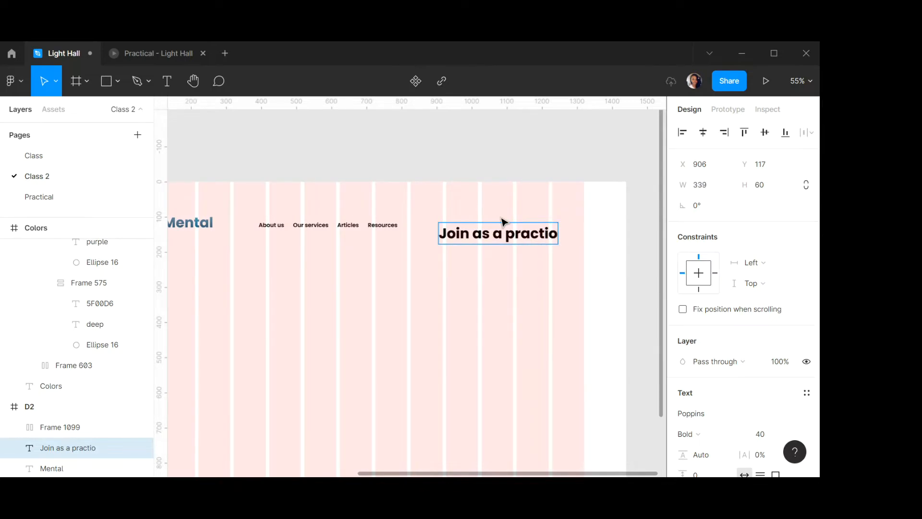
pyautogui.press('BackSpace')
pyautogui.write('oner')
# Set the "Join as a practioner" text to font size 16 and SemiBold weight.
pyautogui.hotkey('ctrl', 'a')
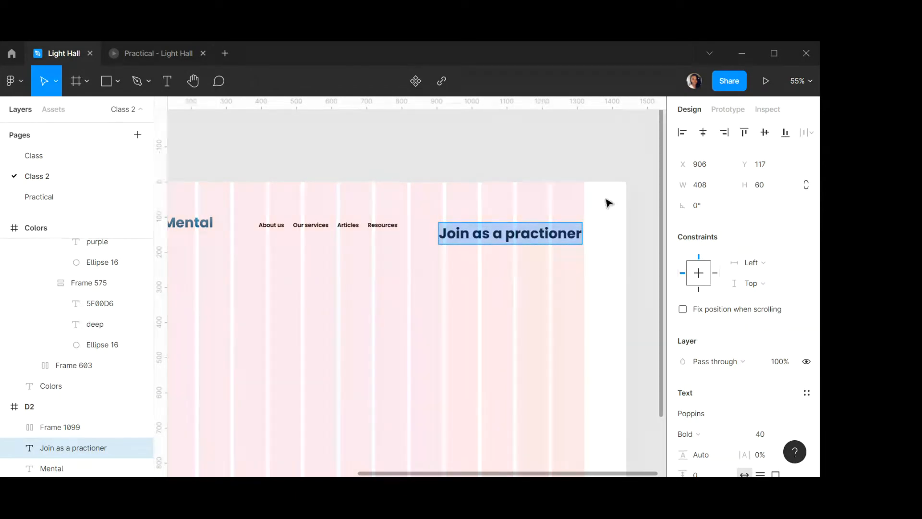
pyautogui.scroll(-5, 752, 342)
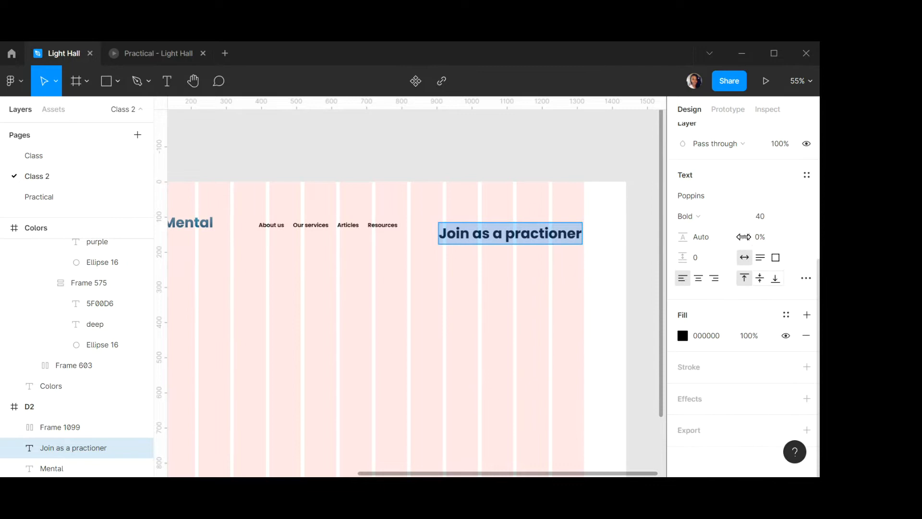
pyautogui.click(767, 221)
pyautogui.write('16')
pyautogui.press('Return')
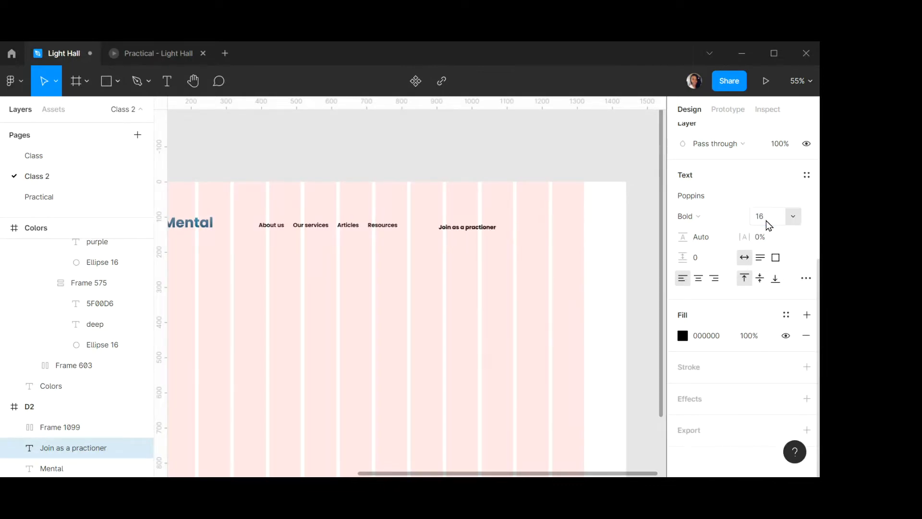
pyautogui.click(705, 222)
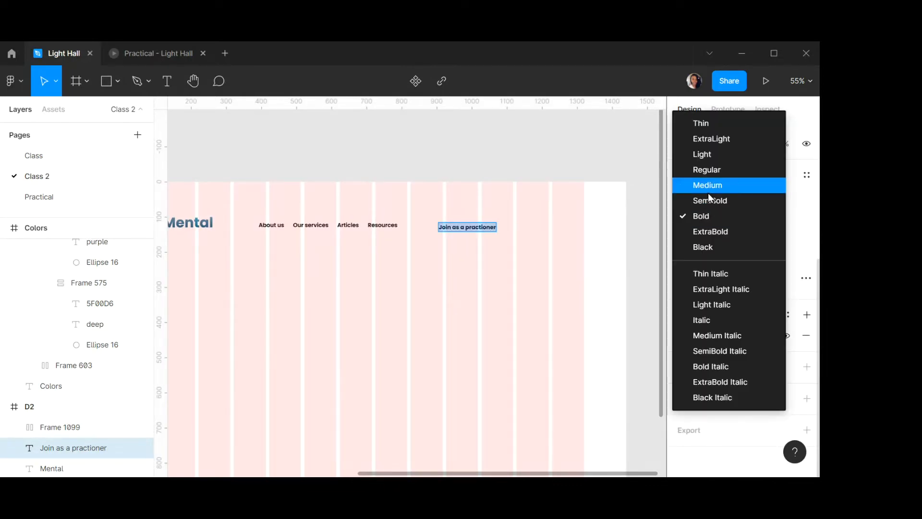
pyautogui.click(710, 201)
# Move the "Join as a practioner" text to about X 886, Y 111, level with the navigation row, and group it.
pyautogui.scroll(3, 463, 204)
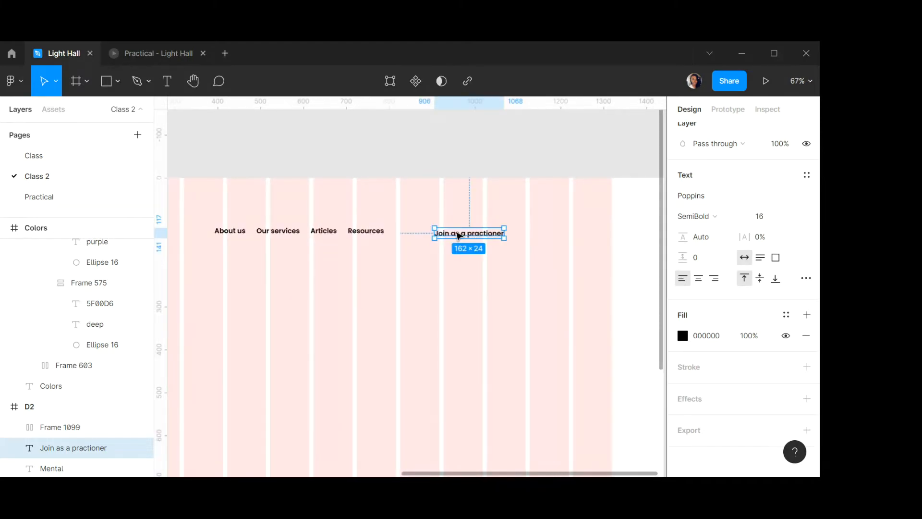
pyautogui.moveTo(457, 235); pyautogui.dragTo(467, 237)
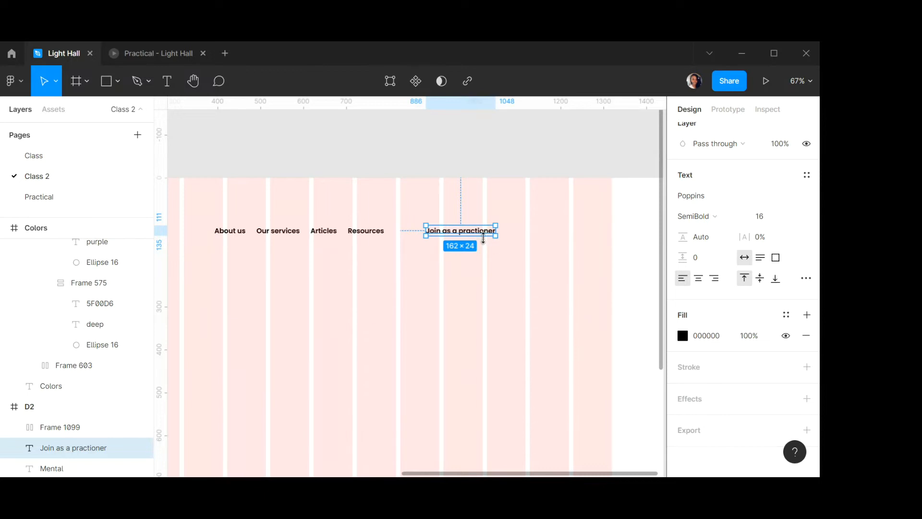
pyautogui.hotkey('ctrl', 'g')
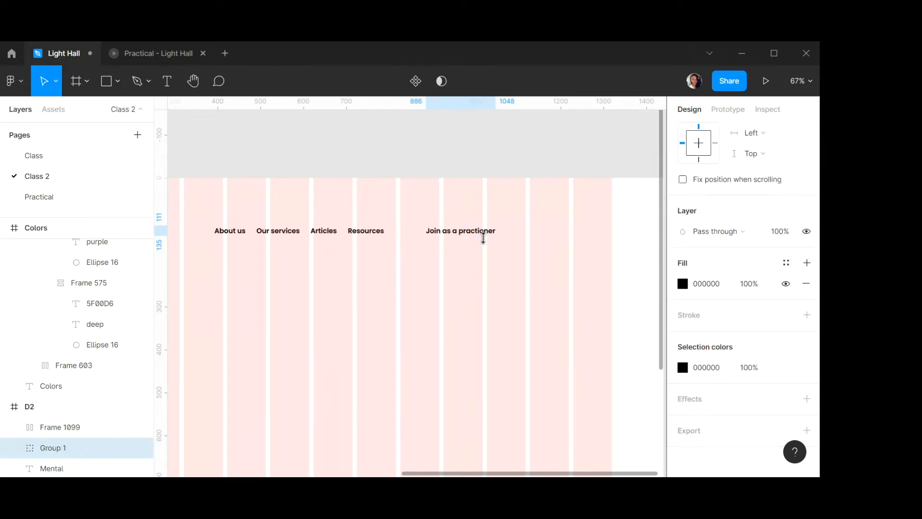
# Convert the "Join as a practioner" group to a horizontal auto layout with centred content and 12 padding.
pyautogui.scroll(4, 780, 201)
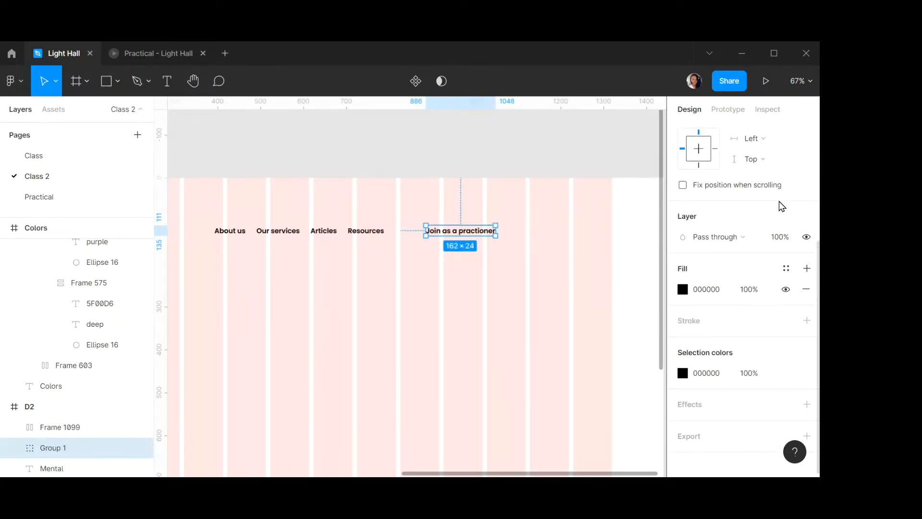
pyautogui.click(806, 258)
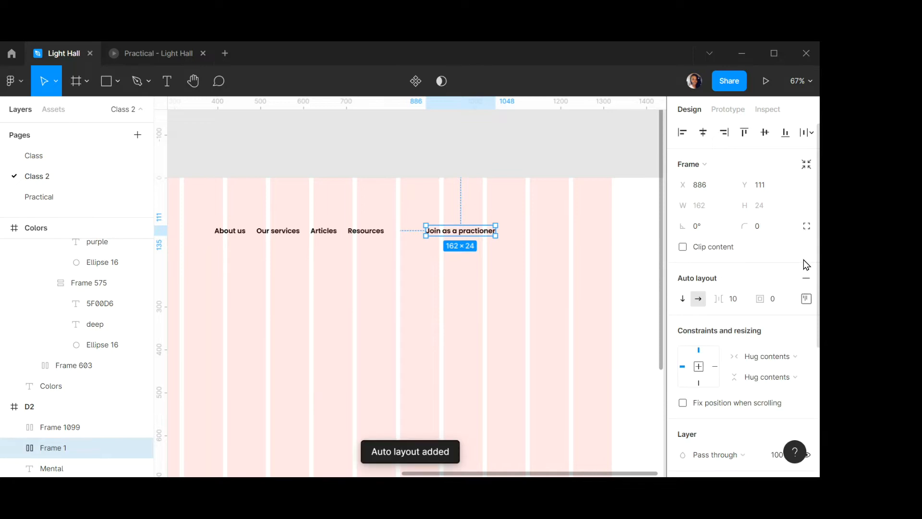
pyautogui.click(806, 299)
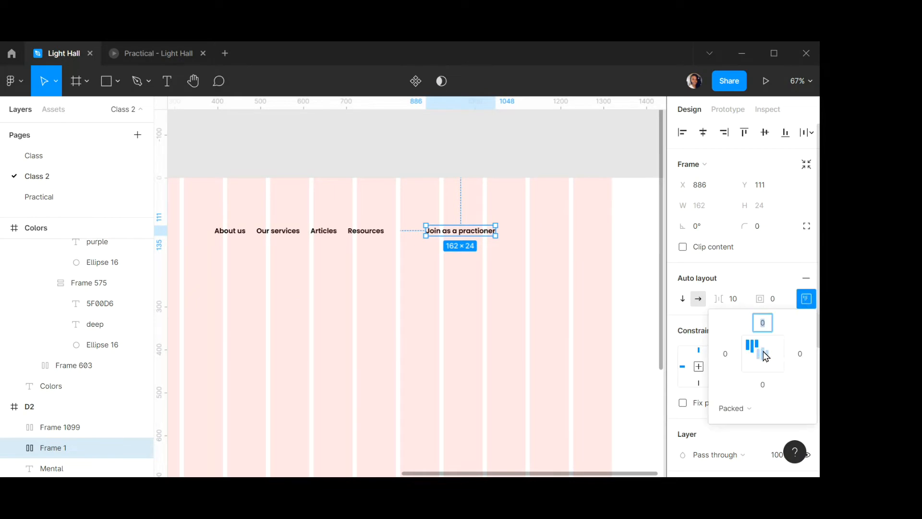
pyautogui.click(765, 355)
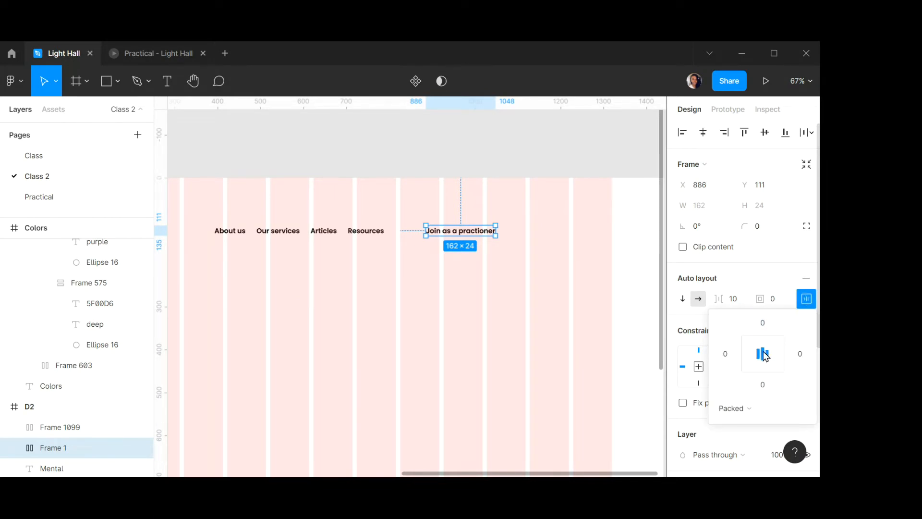
pyautogui.click(774, 300)
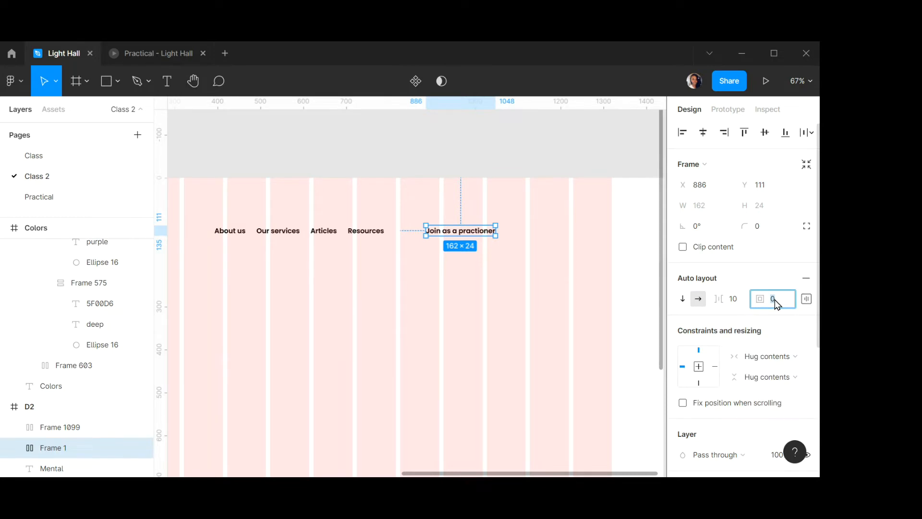
pyautogui.write('12')
pyautogui.press('Return')
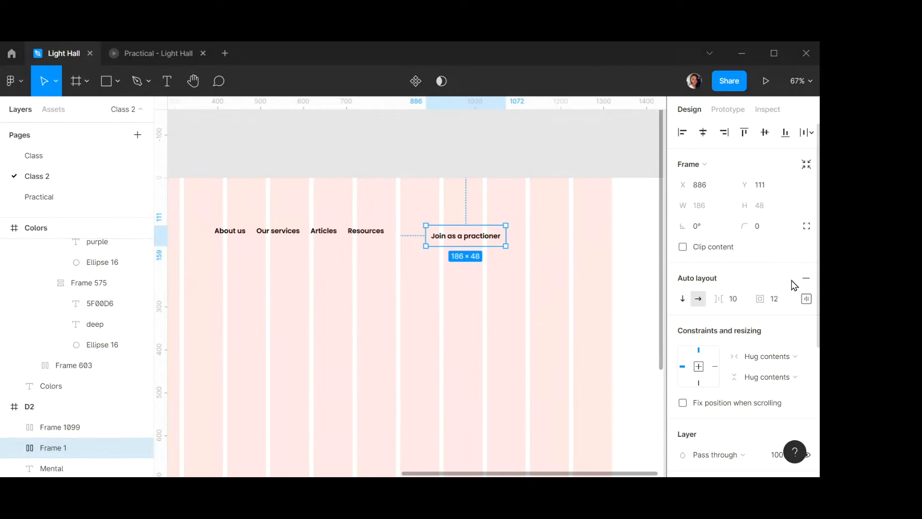
# Set the corner radius of the "Join as a practioner" button to 30.
pyautogui.scroll(-2, 791, 281)
pyautogui.scroll(2, 788, 272)
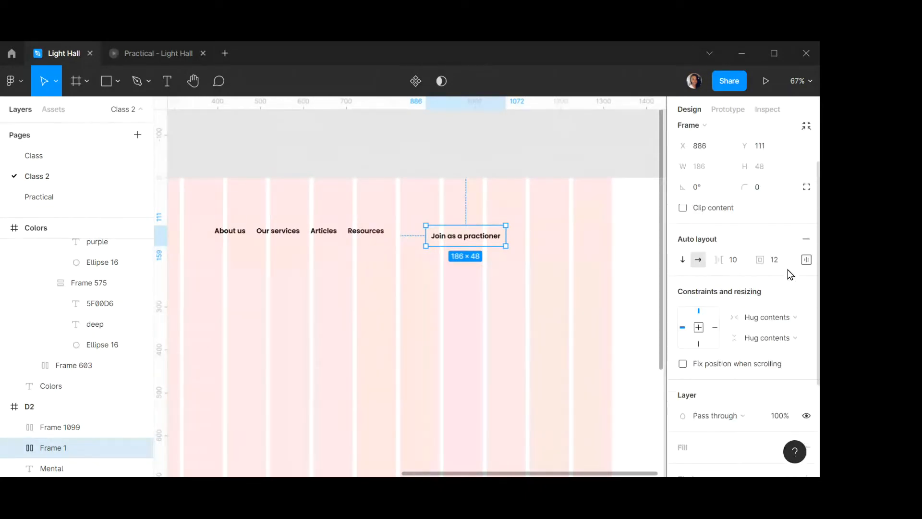
pyautogui.click(768, 226)
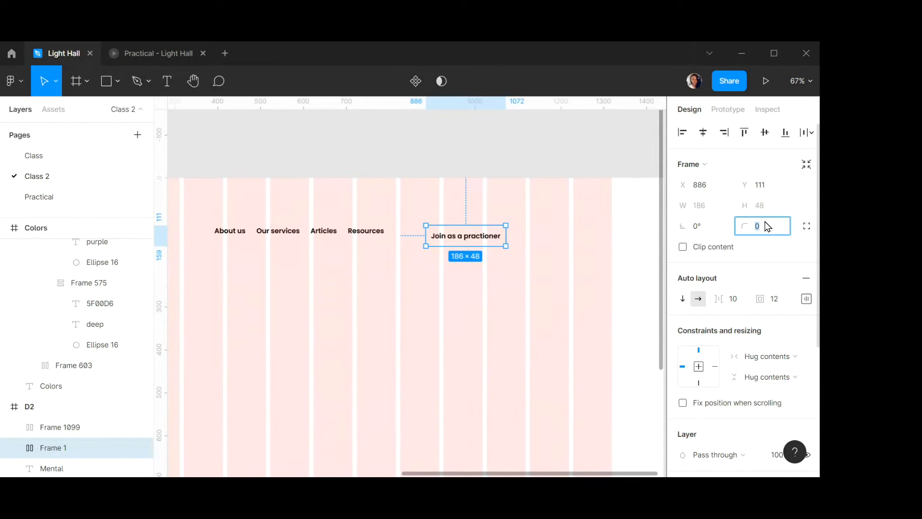
pyautogui.press('Return')
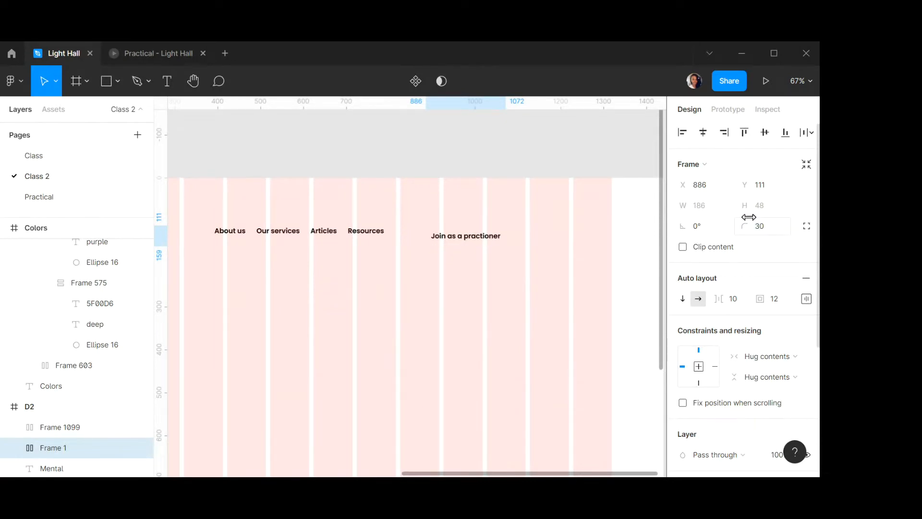
# Add a black 000000 inside stroke of 1.8 to the "Join as a practioner" button.
pyautogui.scroll(-5, 778, 261)
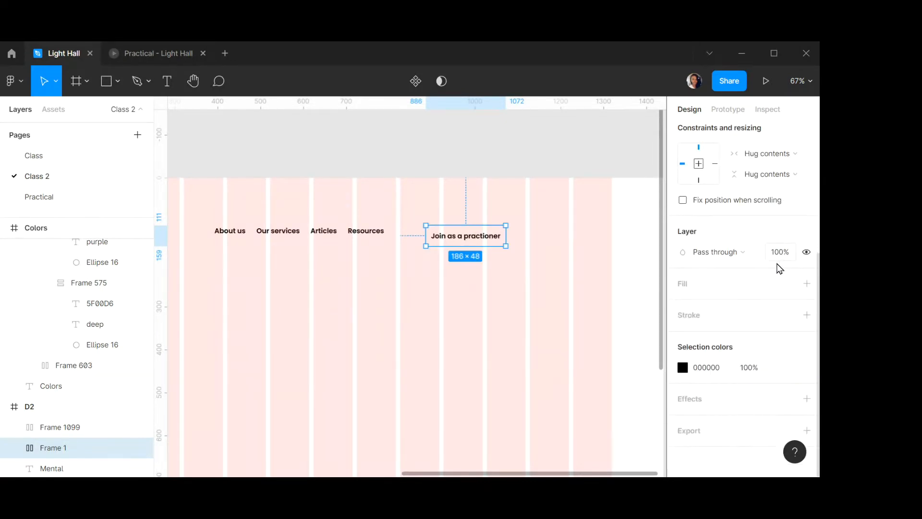
pyautogui.click(807, 315)
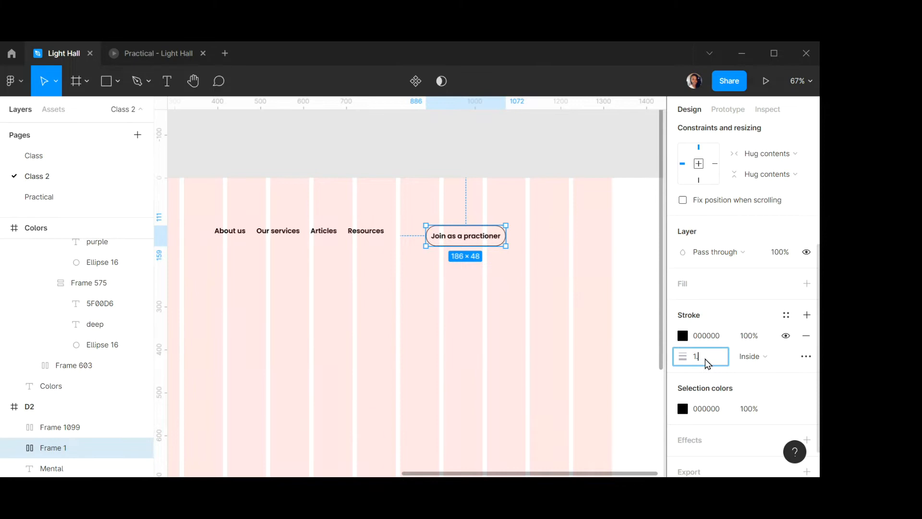
pyautogui.press('Return')
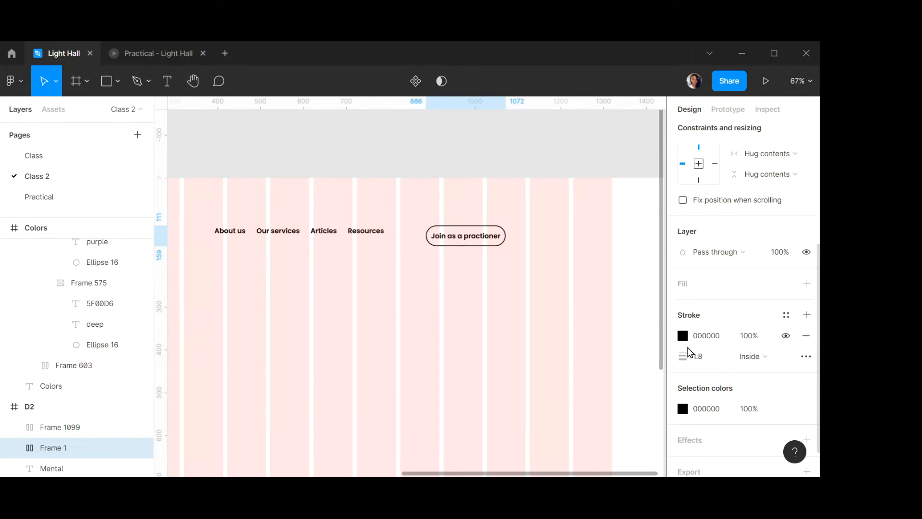
pyautogui.scroll(5, 748, 184)
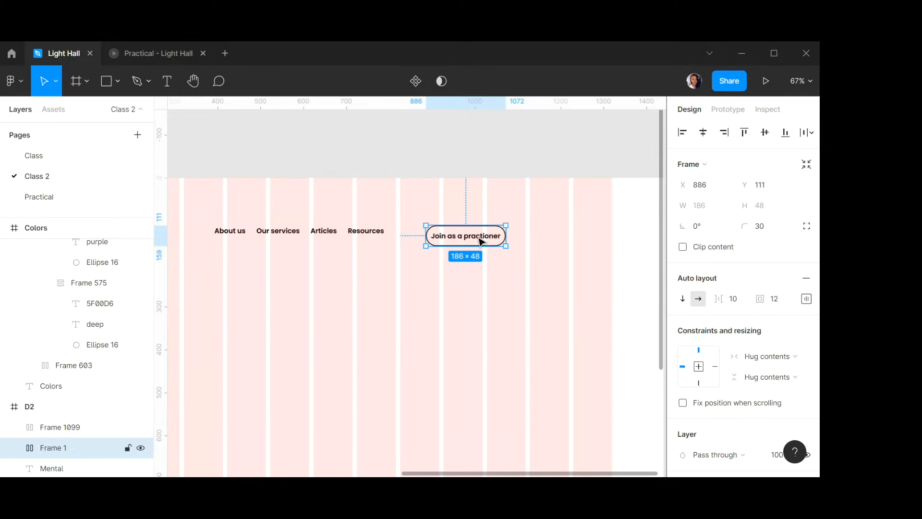
# Widen the "Join as a practioner" button to 220 and move it to about X 854, Y 99, level with the navigation row.
pyautogui.moveTo(484, 240); pyautogui.dragTo(475, 237)
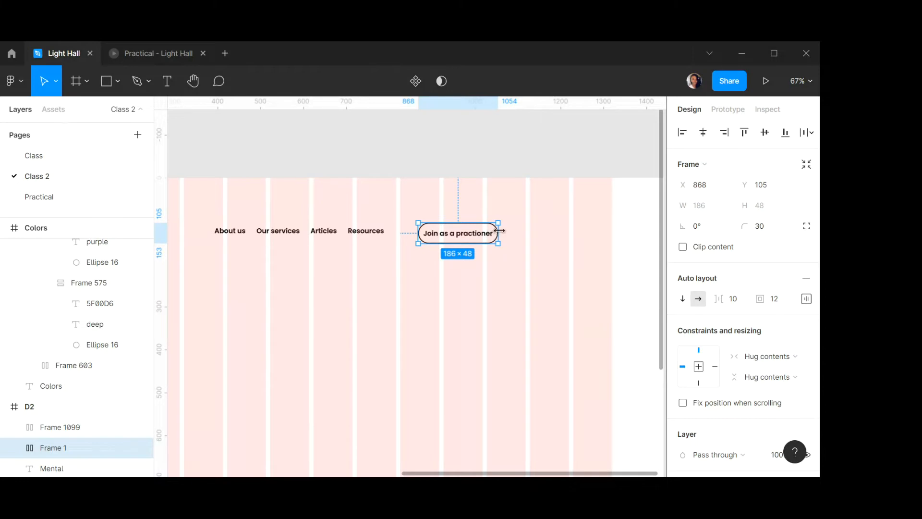
pyautogui.scroll(5, 500, 231)
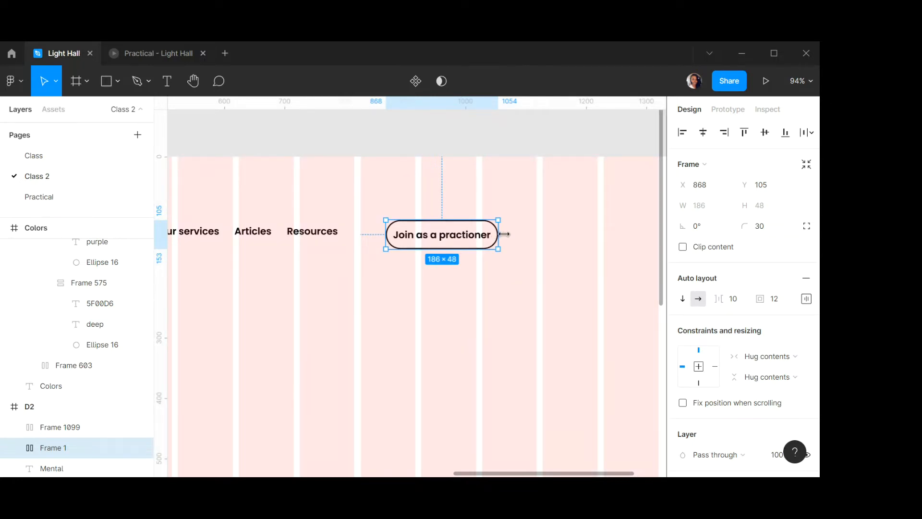
pyautogui.moveTo(498, 234); pyautogui.dragTo(506, 234)
pyautogui.click(715, 216)
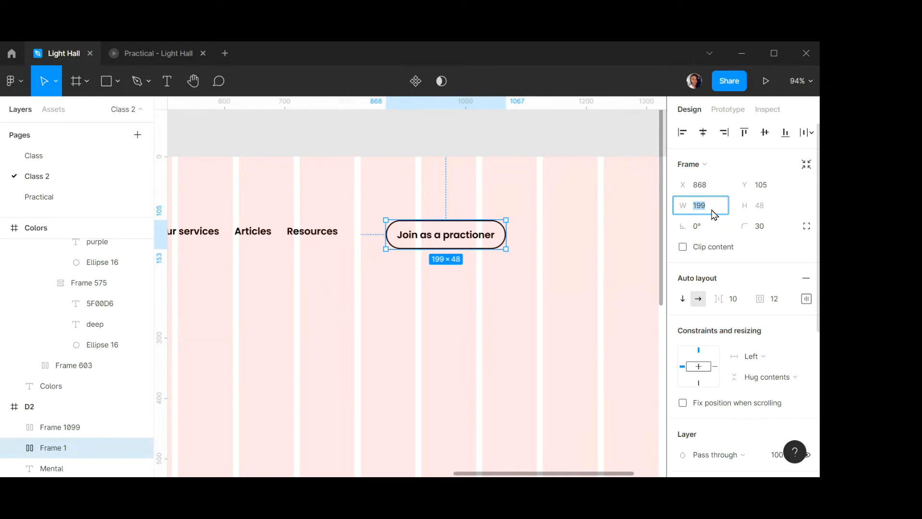
pyautogui.write('220')
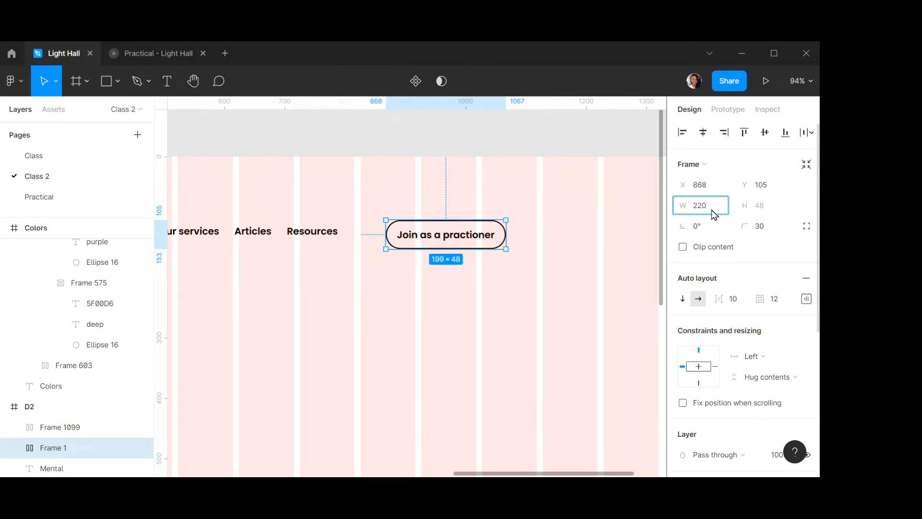
pyautogui.click(637, 229)
pyautogui.click(485, 242)
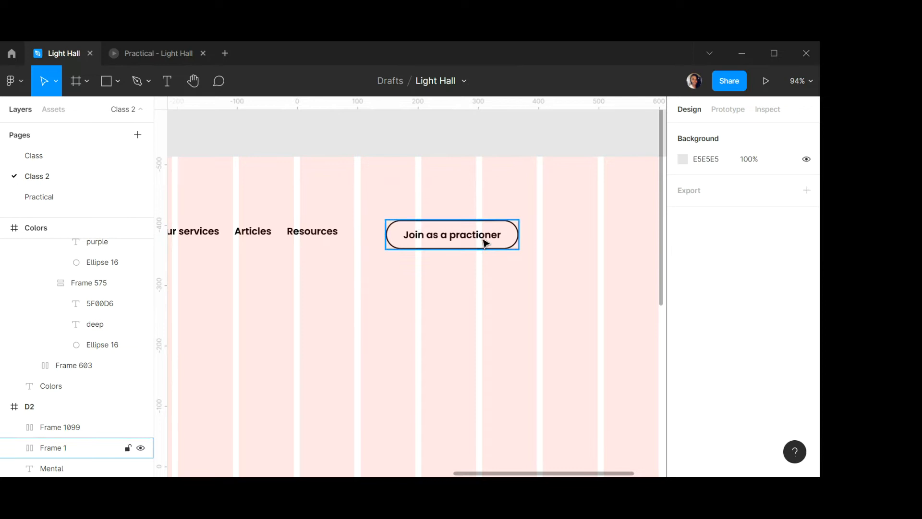
pyautogui.moveTo(436, 240); pyautogui.dragTo(428, 237)
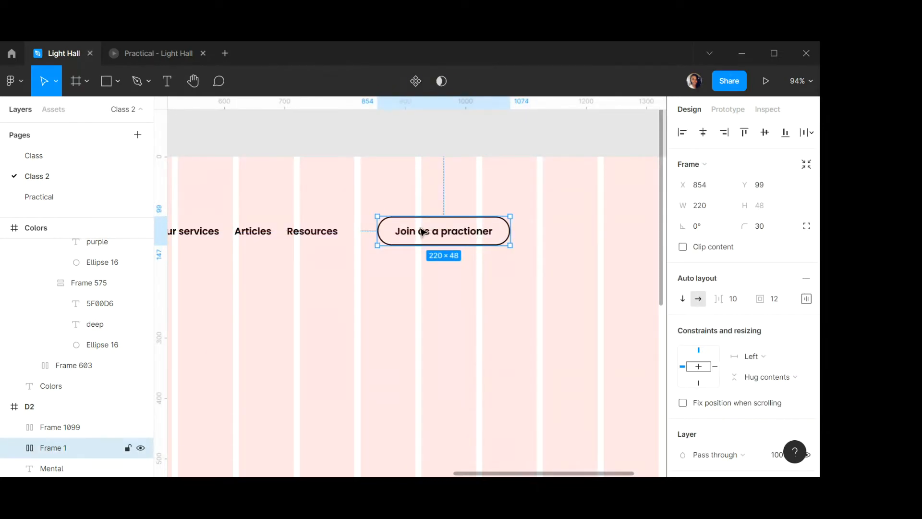
# Add the text "Login/Register" below the navigation row at about X 753, Y 234.
pyautogui.click(166, 86)
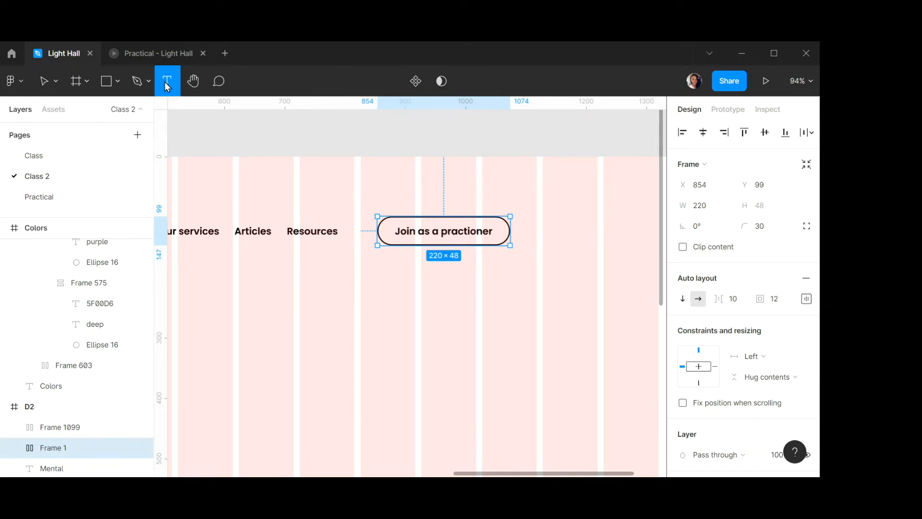
pyautogui.click(326, 302)
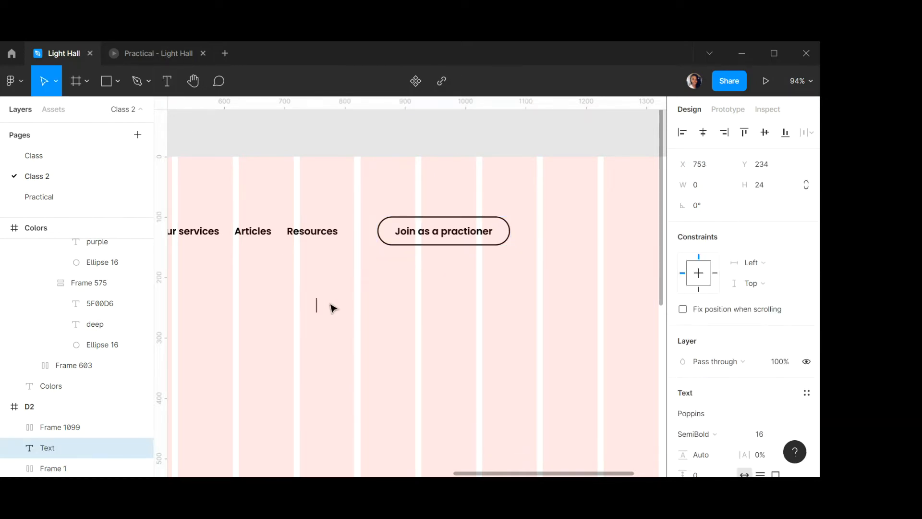
pyautogui.write('Login/Re')
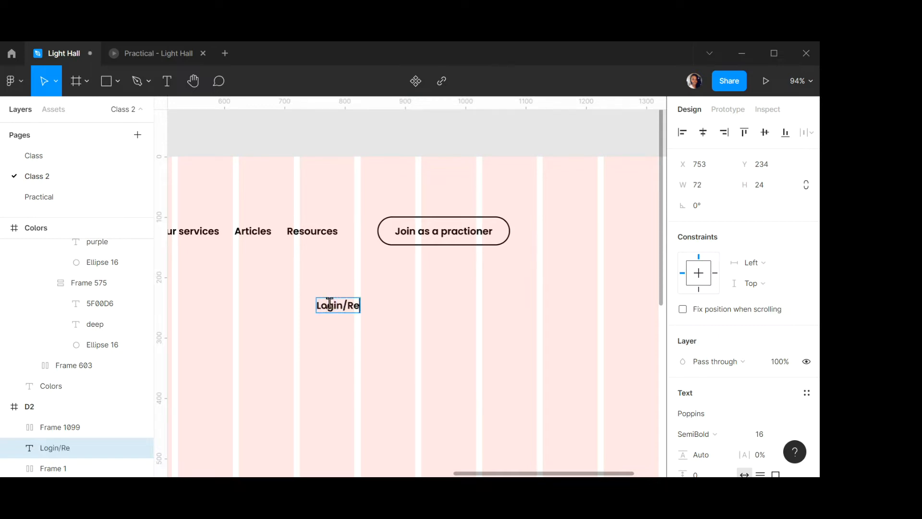
pyautogui.write('gister')
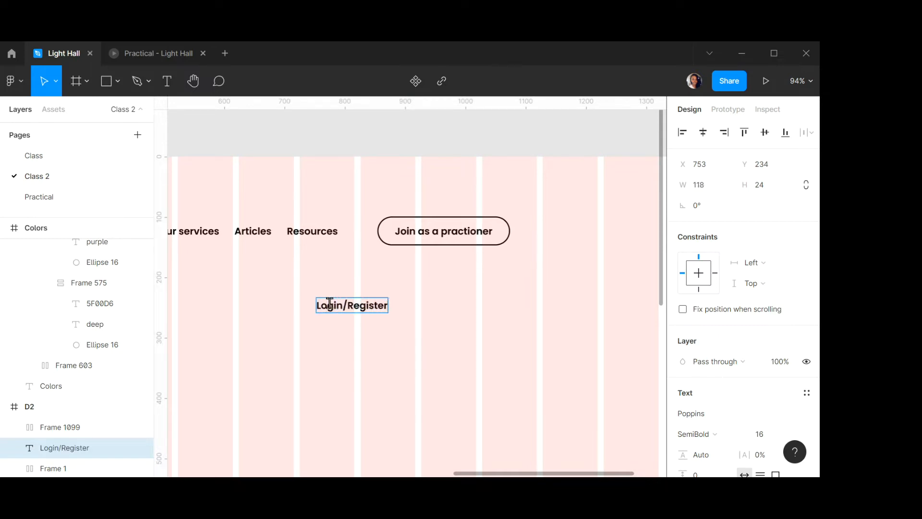
pyautogui.press('Escape')
# Centre-align the "Login/Register" text and group it.
pyautogui.scroll(-3, 413, 301)
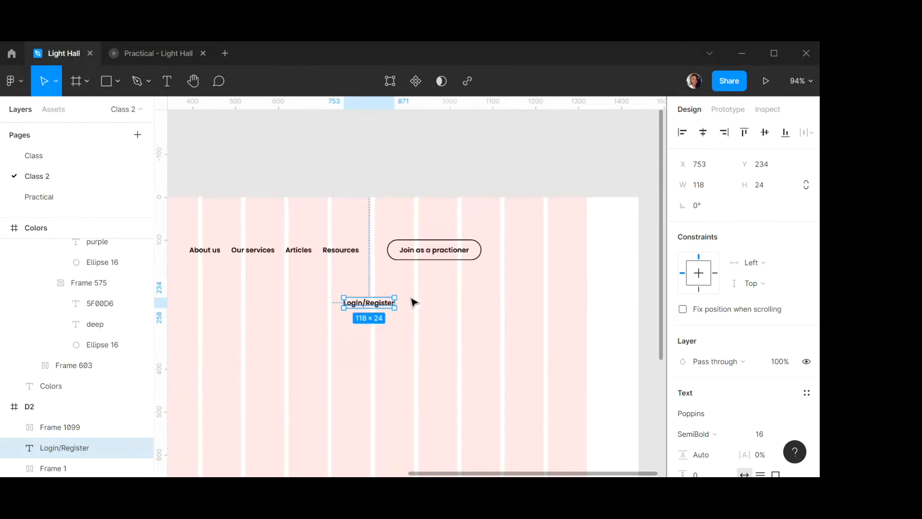
pyautogui.scroll(-5, 774, 352)
pyautogui.scroll(2, 750, 346)
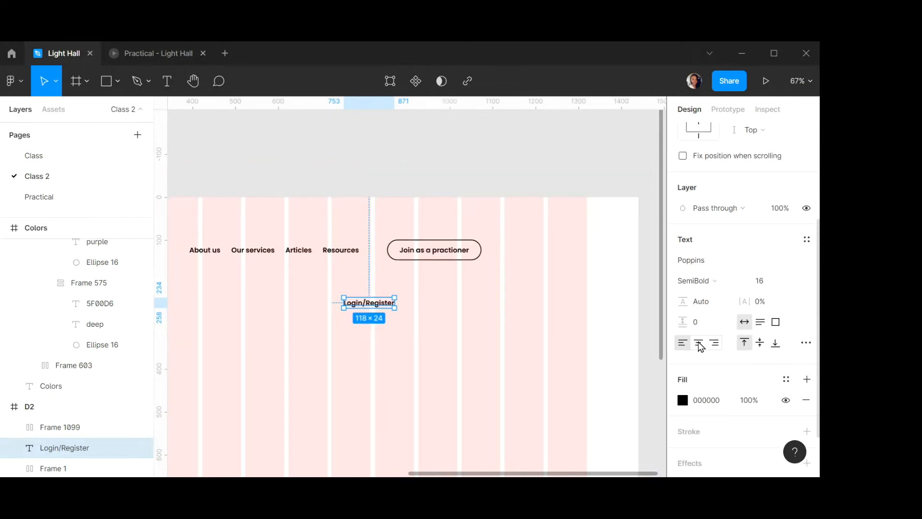
pyautogui.click(699, 343)
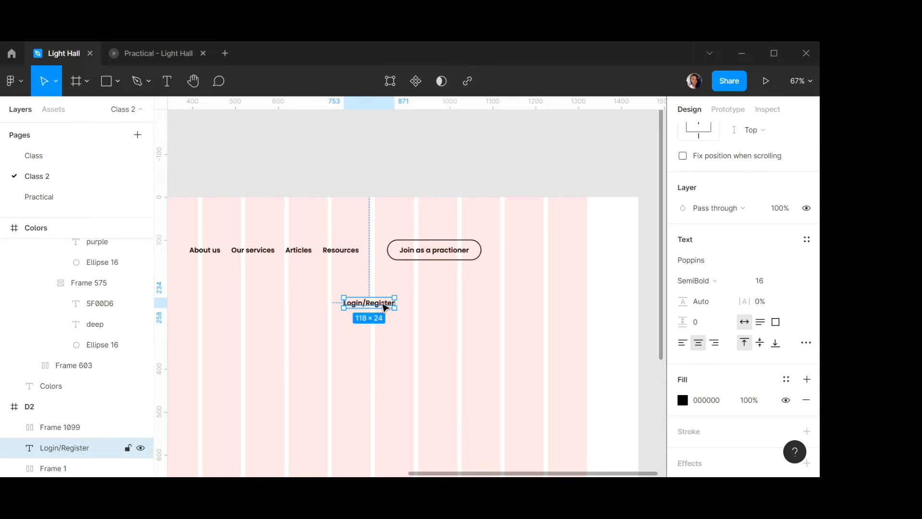
pyautogui.scroll(3, 384, 308)
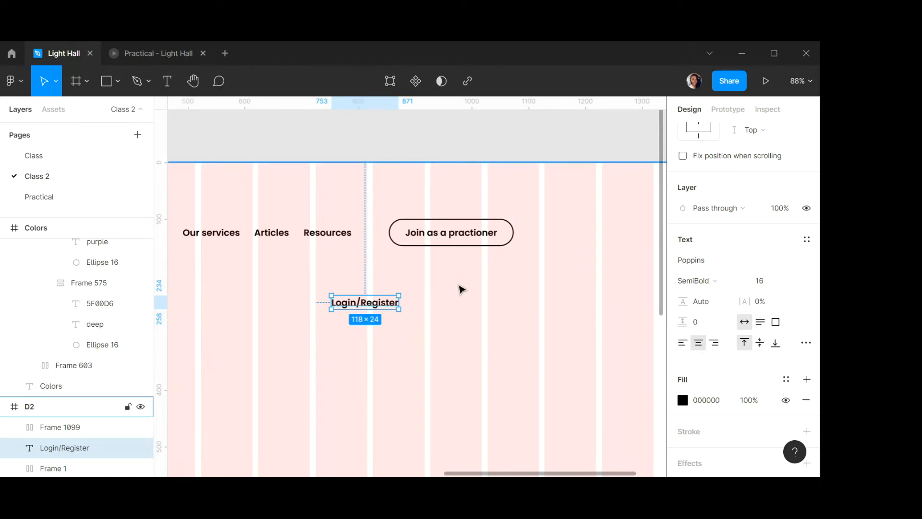
pyautogui.hotkey('ctrl', 'g')
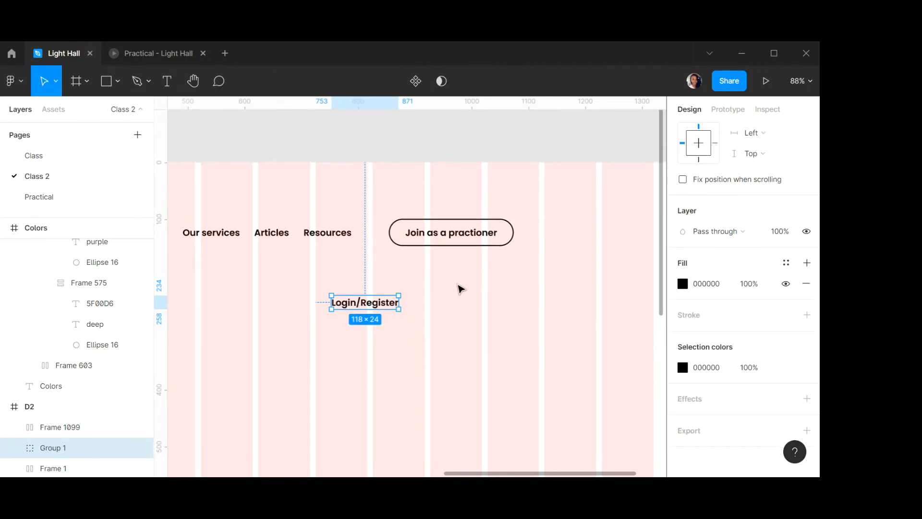
pyautogui.rightClick(383, 304)
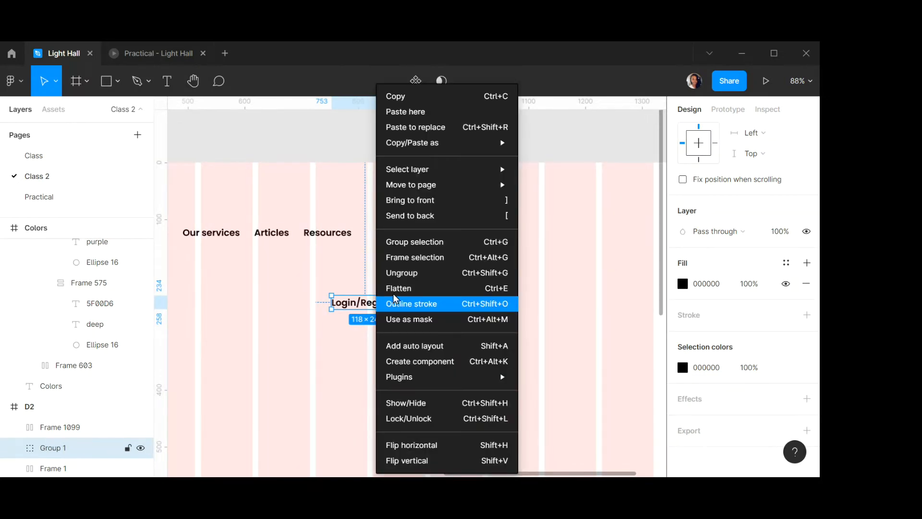
pyautogui.click(339, 262)
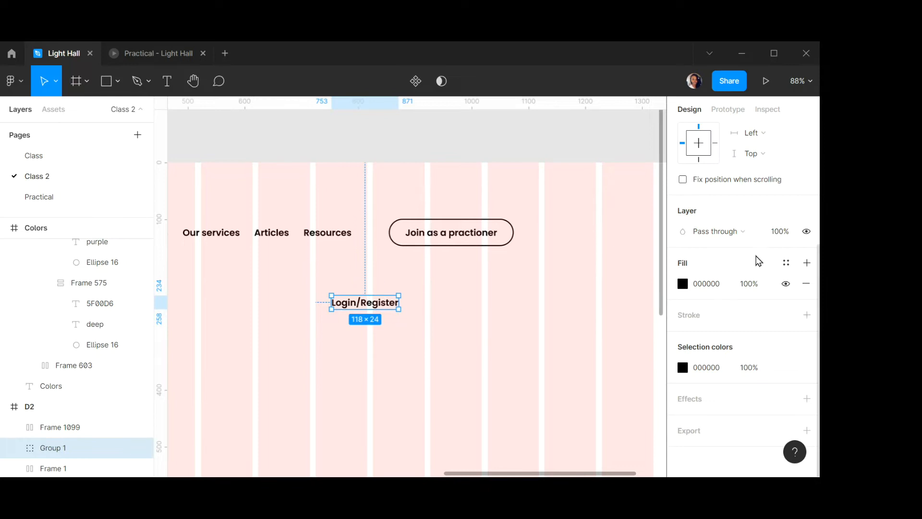
# Convert the "Login/Register" group to a horizontal auto layout with centred content and 12 padding.
pyautogui.scroll(5, 756, 262)
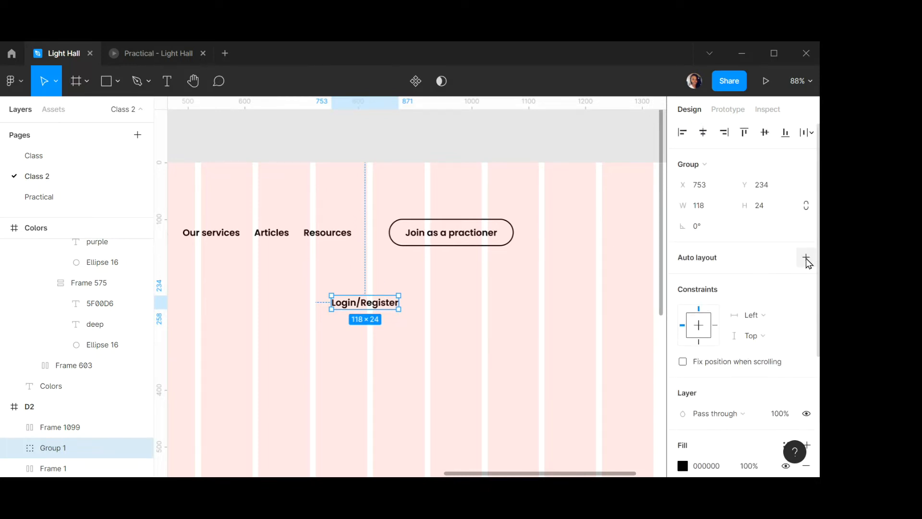
pyautogui.click(806, 258)
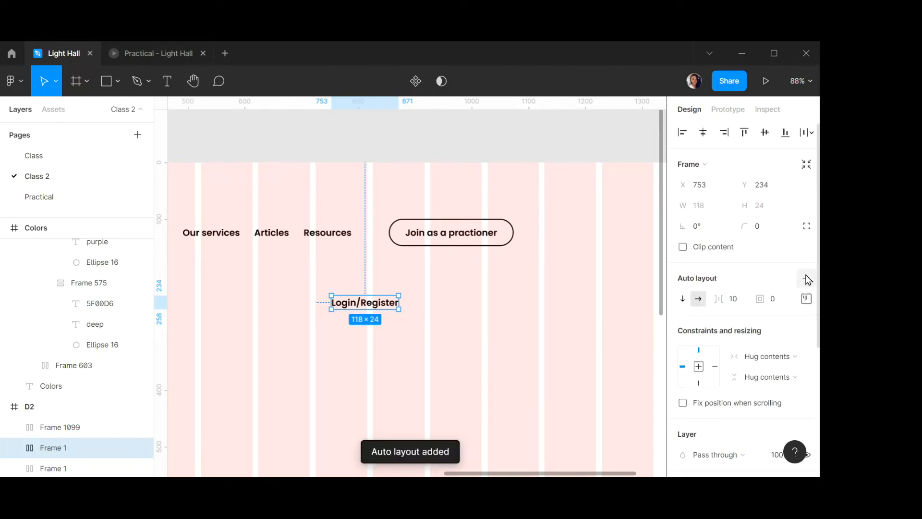
pyautogui.click(807, 299)
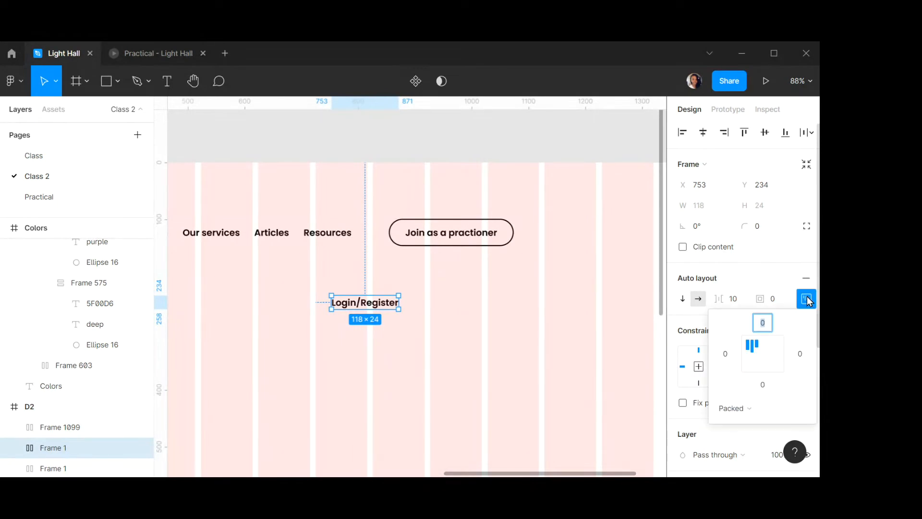
pyautogui.click(762, 355)
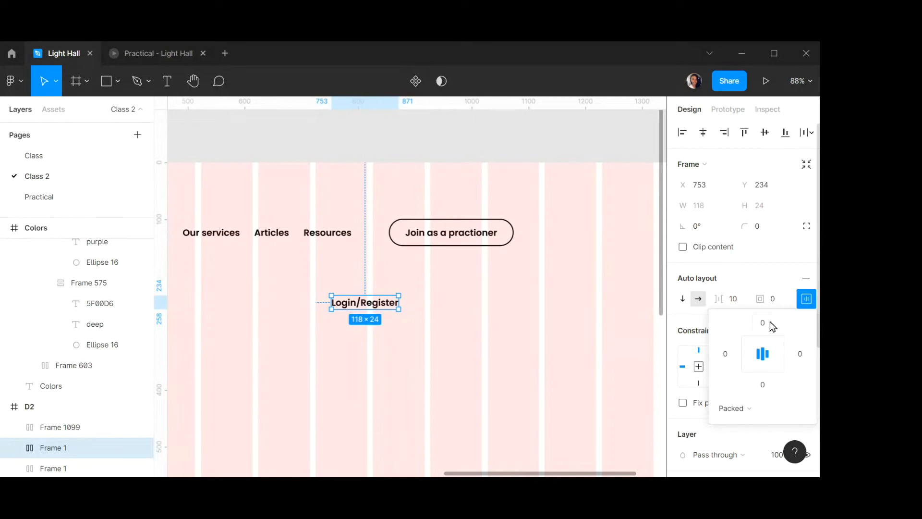
pyautogui.click(777, 301)
pyautogui.write('12')
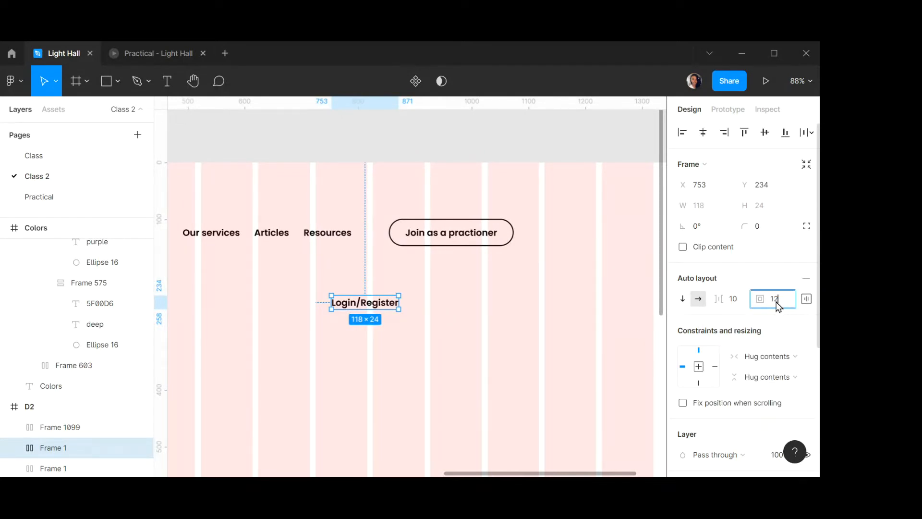
pyautogui.click(548, 333)
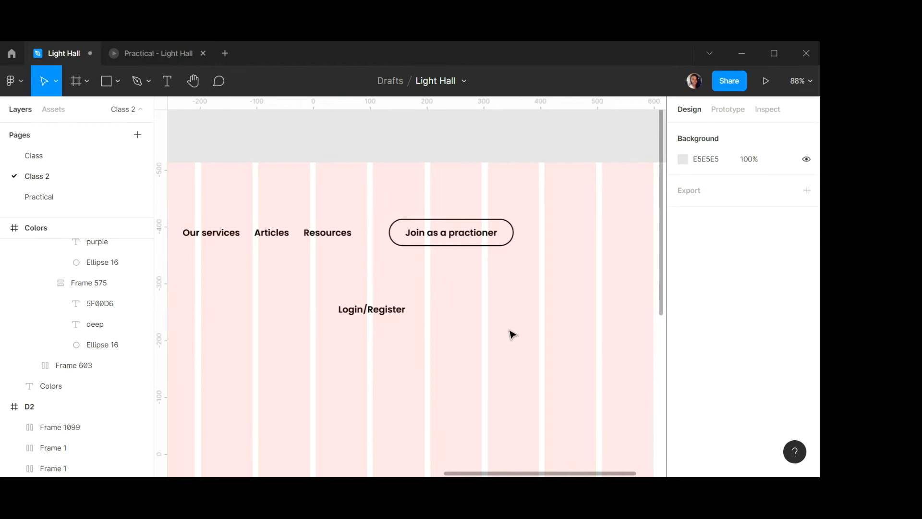
pyautogui.click(396, 314)
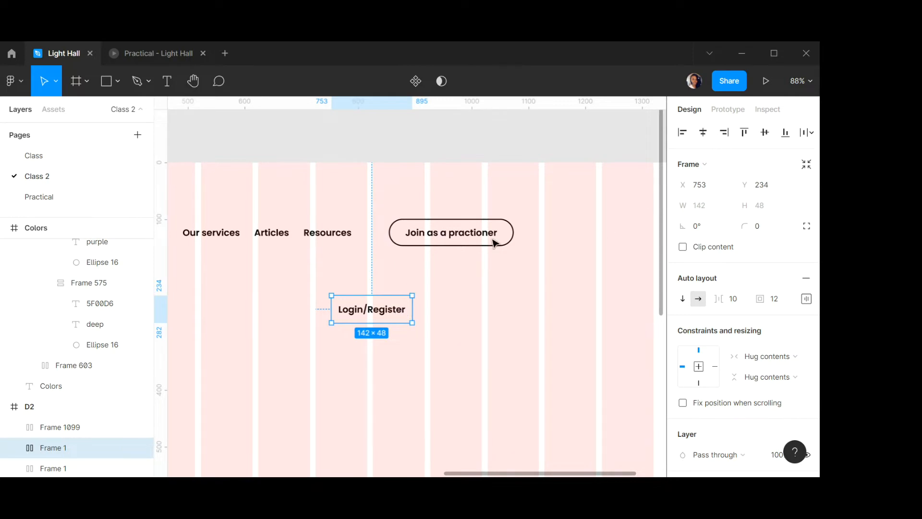
# Try a stroke weight of 0.8 on the "Join as a practioner" button's outline, and set it back to 1.8.
pyautogui.click(469, 233)
pyautogui.scroll(-5, 759, 277)
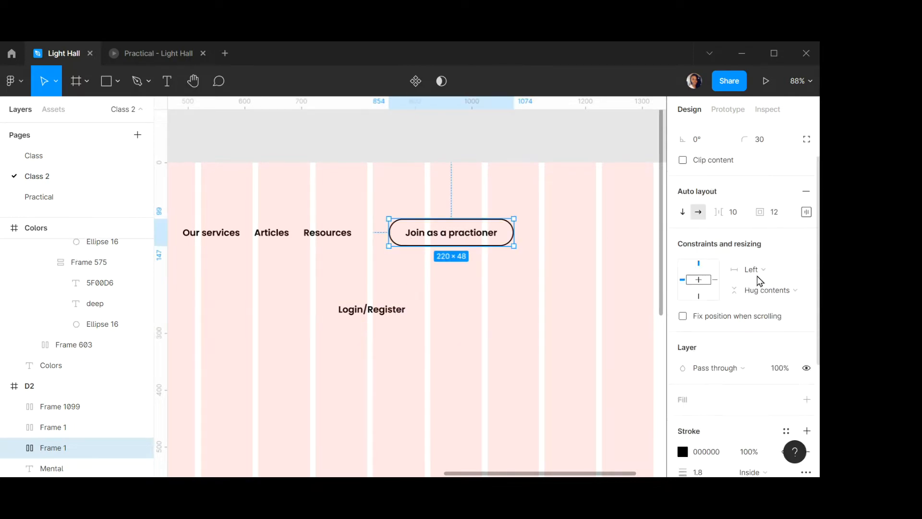
pyautogui.click(708, 315)
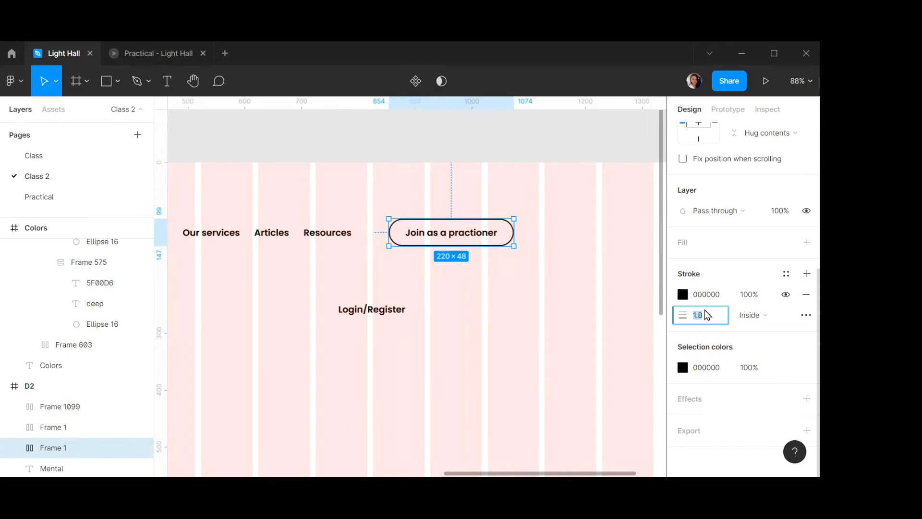
pyautogui.write('0.8')
pyautogui.press('Return')
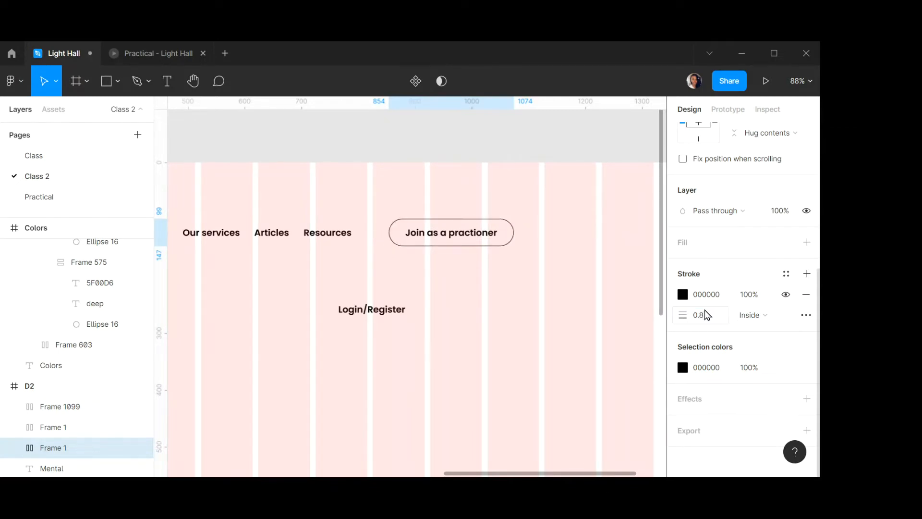
pyautogui.click(717, 321)
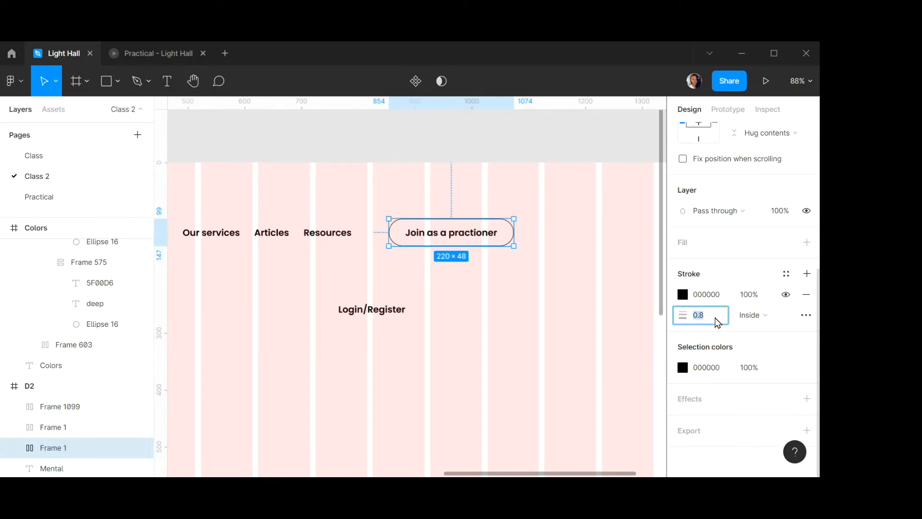
pyautogui.write('1.8')
pyautogui.press('Return')
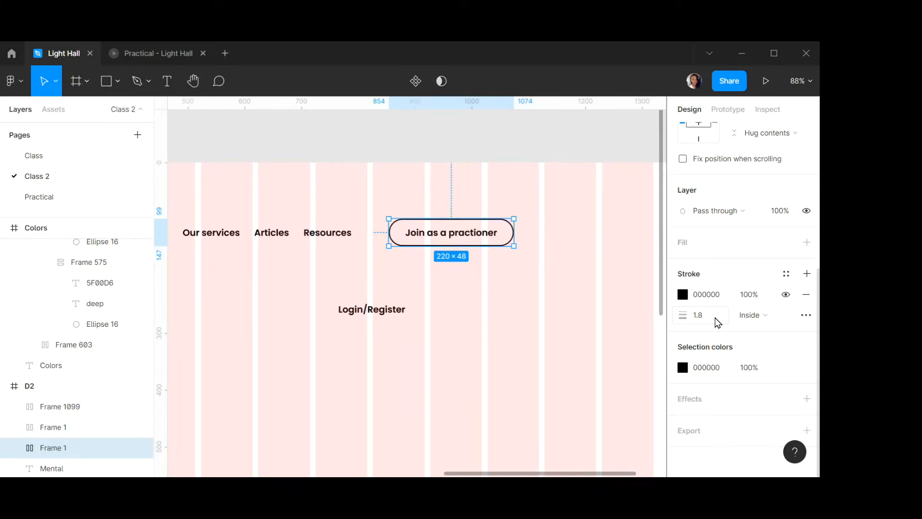
# Round the corners of the "Login/Register" frame with a radius of 30.
pyautogui.click(397, 315)
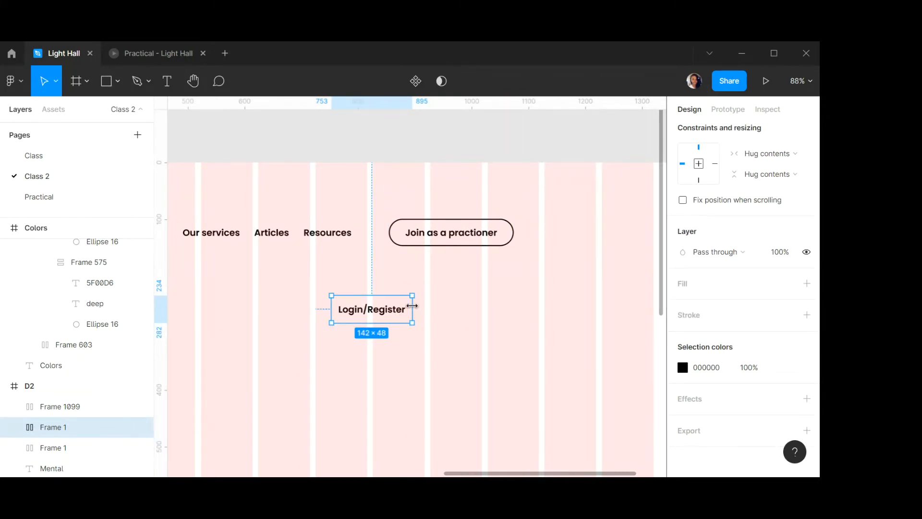
pyautogui.scroll(3, 412, 305)
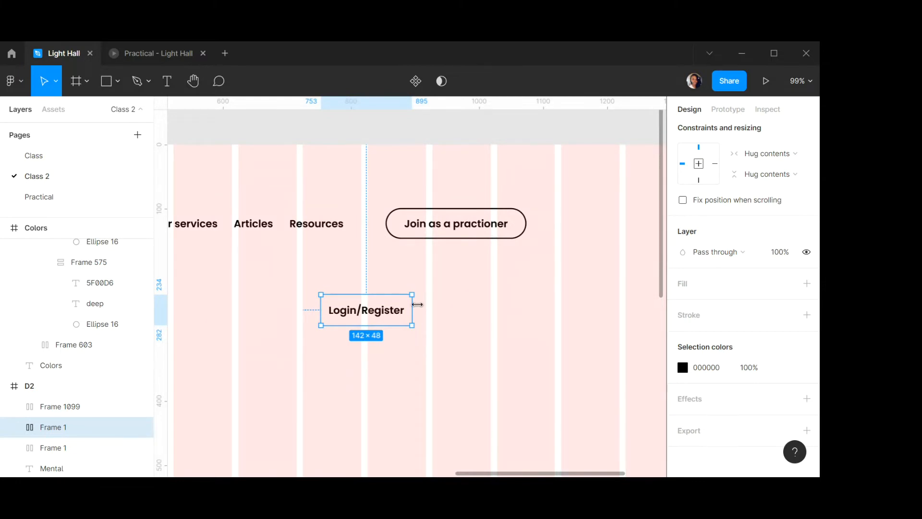
pyautogui.scroll(5, 742, 269)
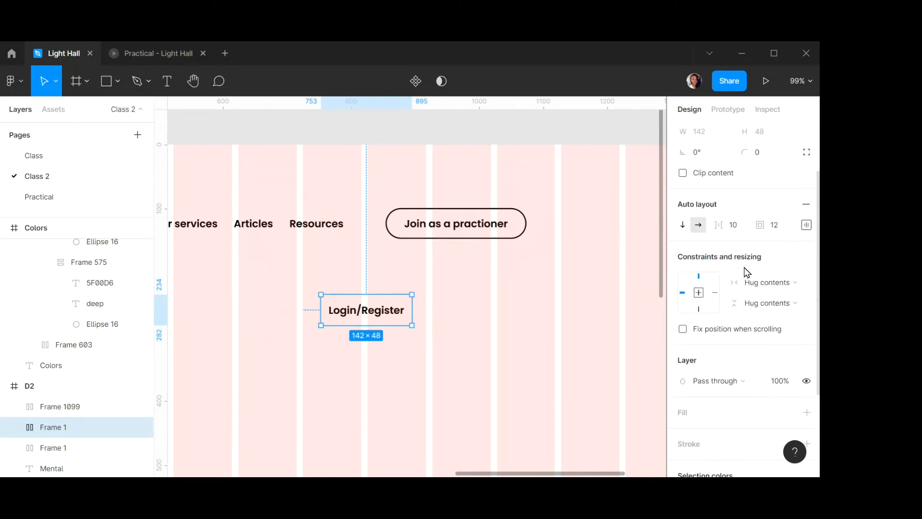
pyautogui.click(761, 227)
pyautogui.write('30')
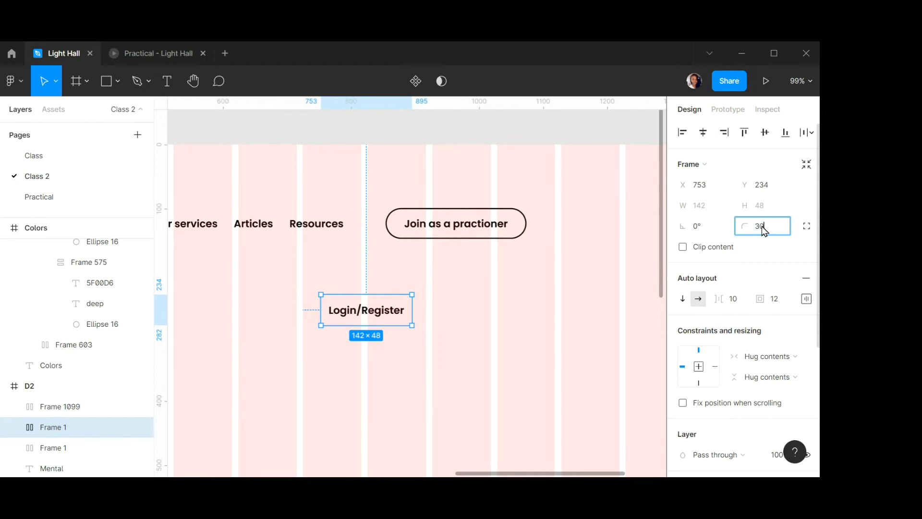
pyautogui.press('Return')
# Give the "Login/Register" frame a linear gradient fill running diagonally from its upper-left to its lower-right corner.
pyautogui.scroll(-4, 686, 361)
pyautogui.scroll(-1, 730, 355)
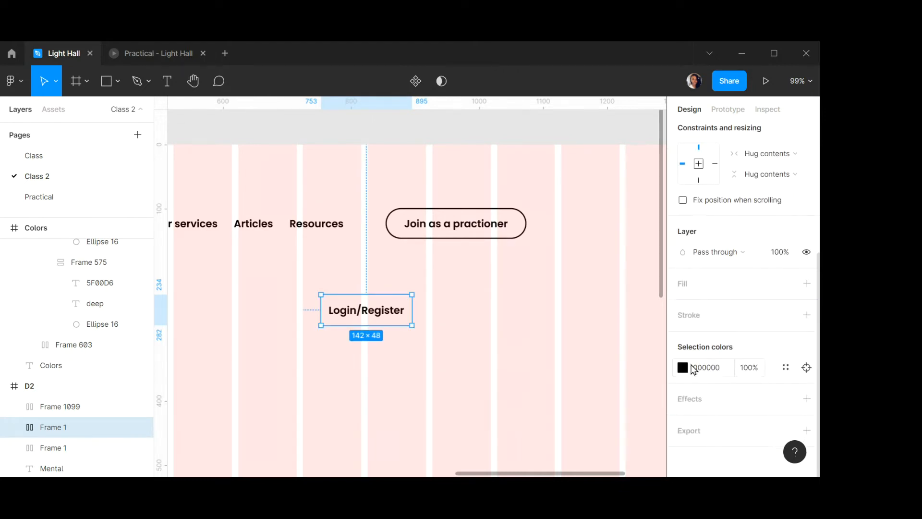
pyautogui.click(807, 284)
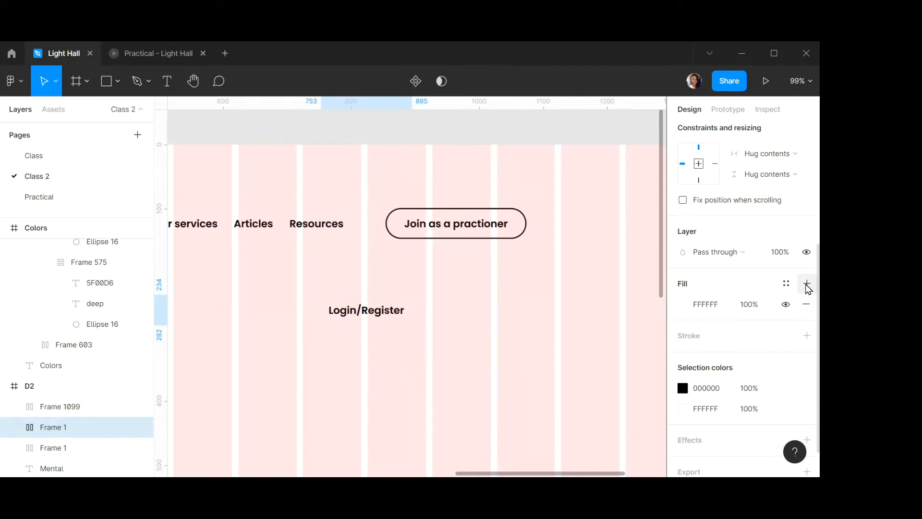
pyautogui.click(684, 304)
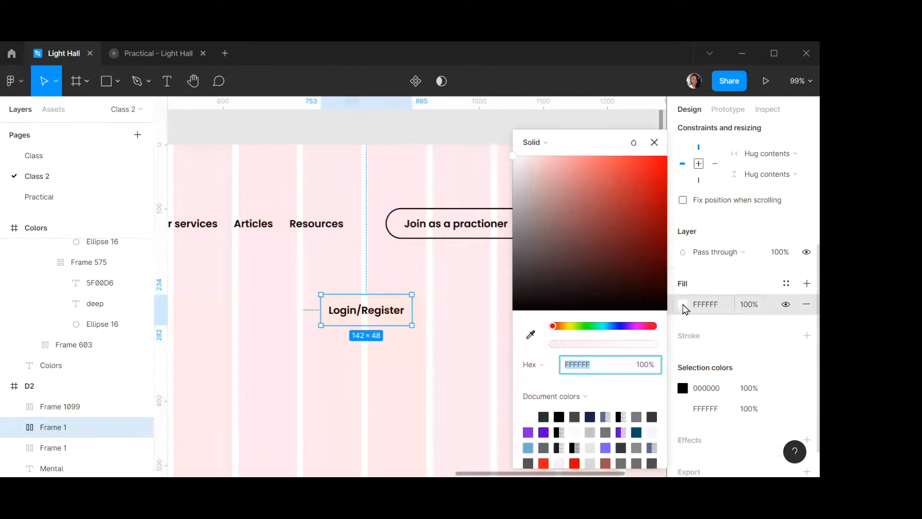
pyautogui.click(546, 145)
pyautogui.click(549, 157)
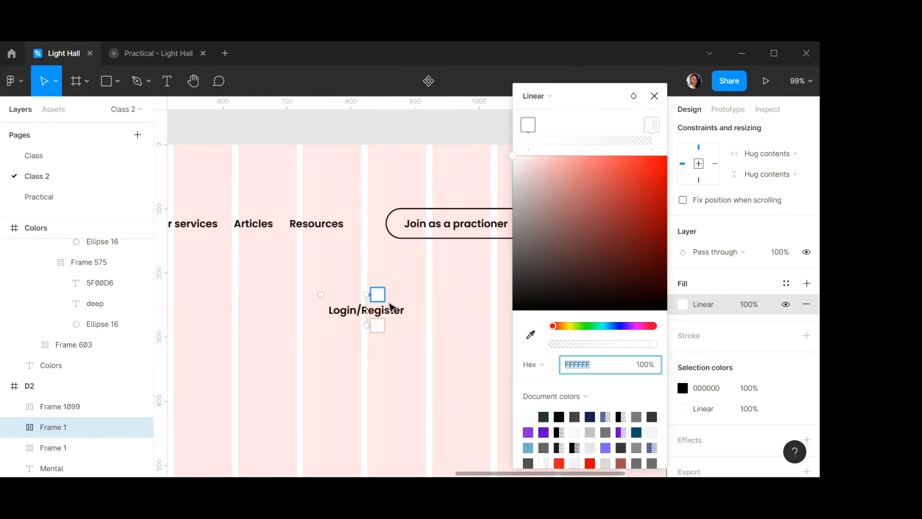
pyautogui.click(365, 291)
pyautogui.moveTo(365, 291); pyautogui.dragTo(330, 273)
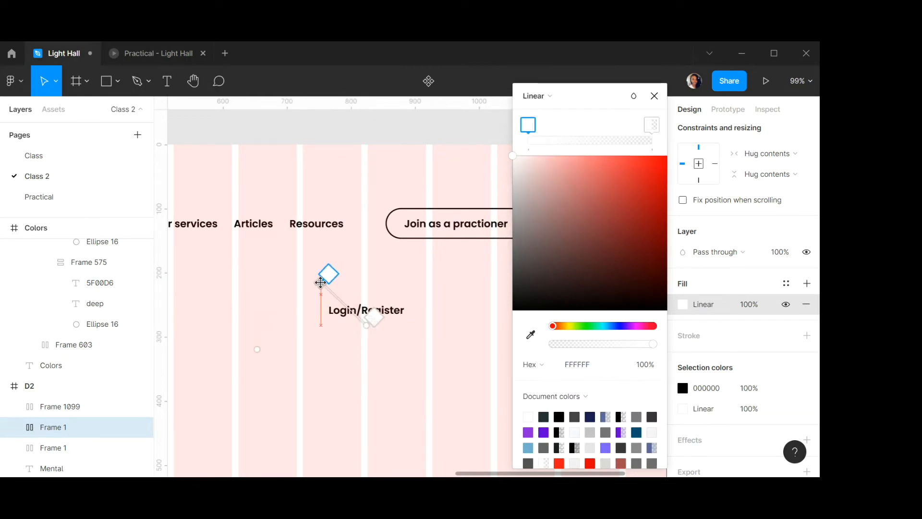
pyautogui.moveTo(366, 326); pyautogui.dragTo(404, 339)
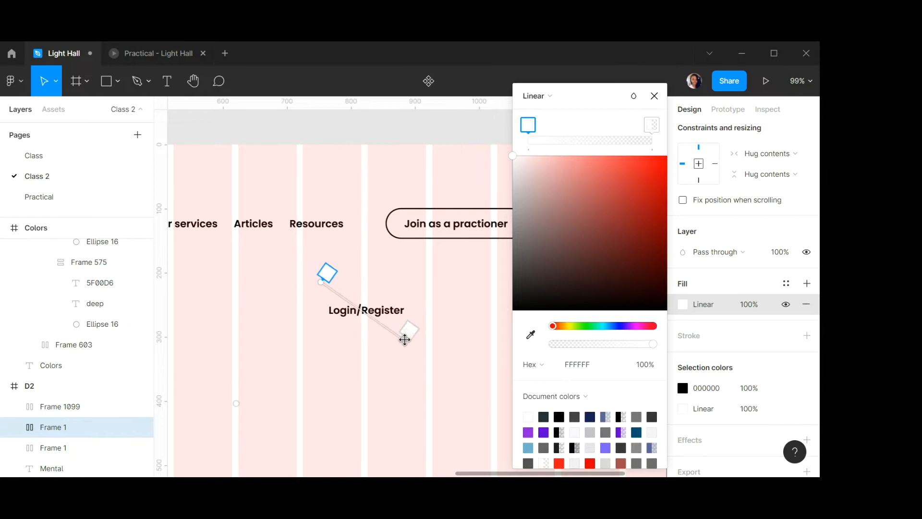
# Set the gradient's first stop to 5F00D6 by sampling the deep purple circle in the Colors frame.
pyautogui.scroll(-5, 305, 335)
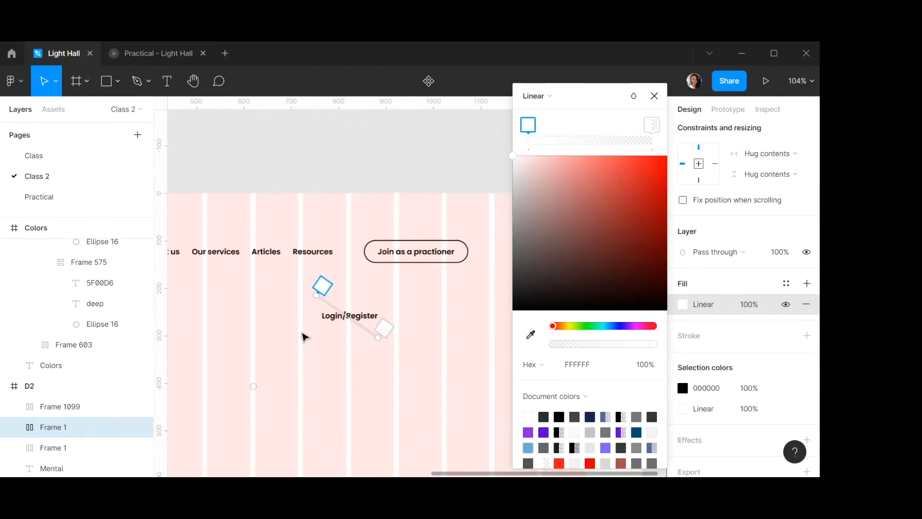
pyautogui.hscroll(-5, 307, 331)
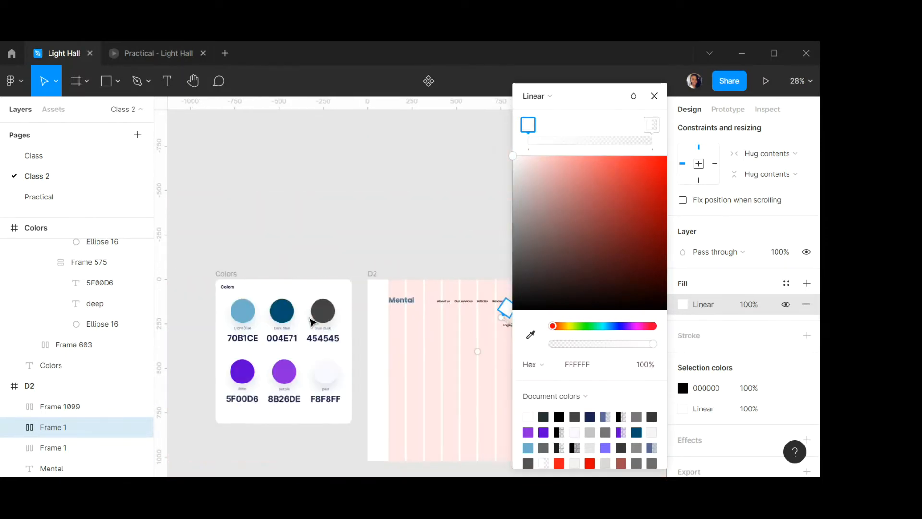
pyautogui.click(531, 335)
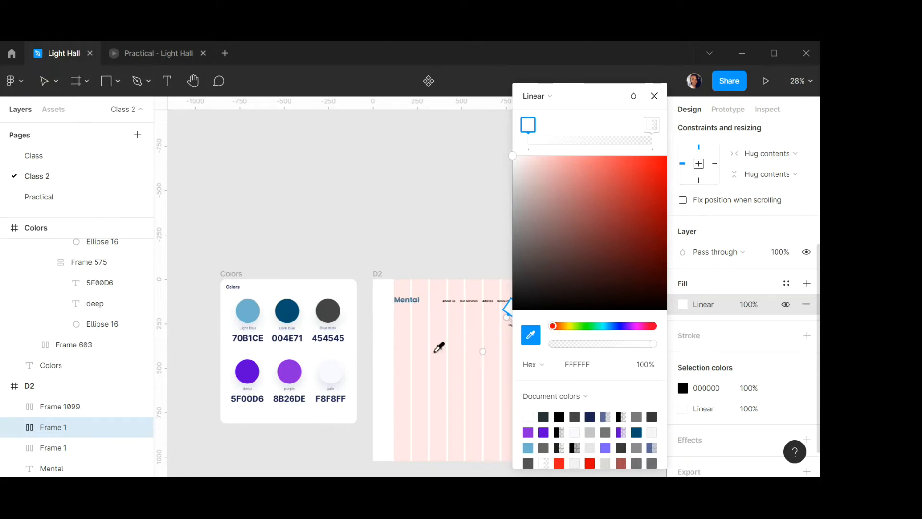
pyautogui.click(249, 368)
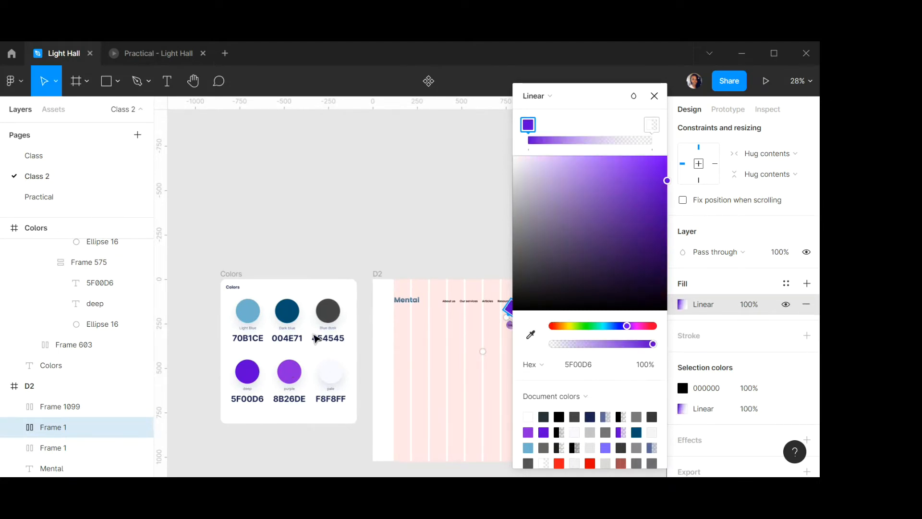
# Set the gradient's end stop to 8B26DE at 100% by sampling the purple circle in the Colors frame.
pyautogui.hscroll(5, 314, 336)
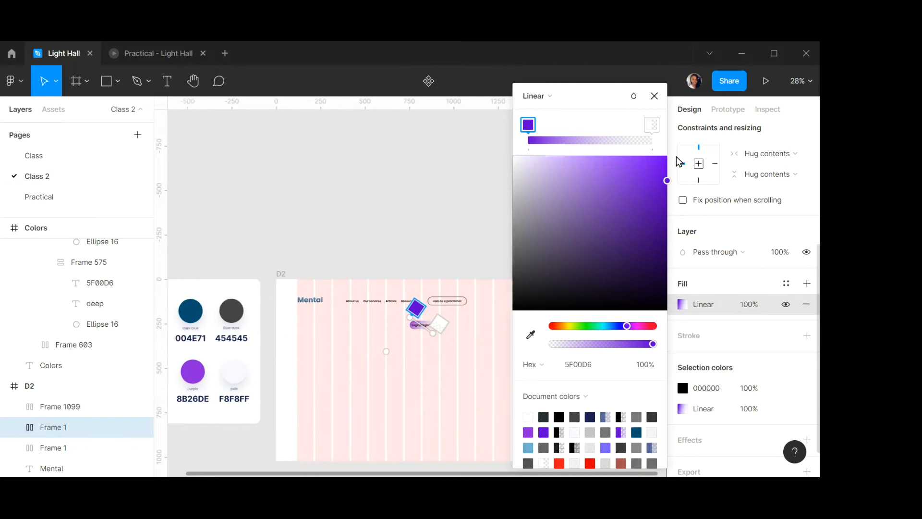
pyautogui.click(651, 125)
pyautogui.click(530, 334)
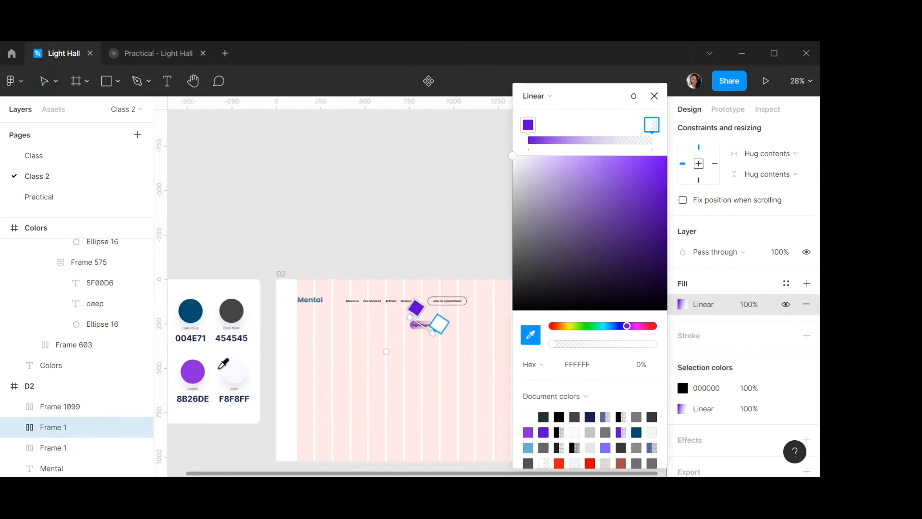
pyautogui.click(193, 370)
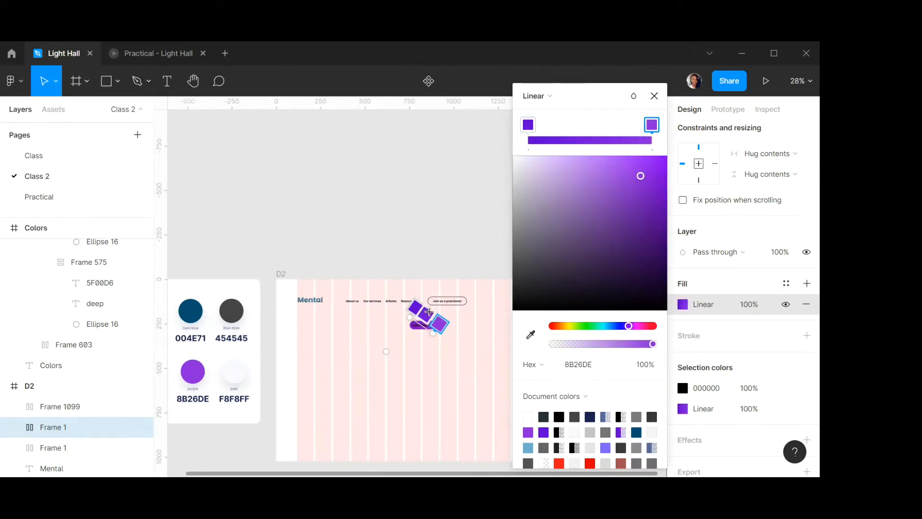
pyautogui.scroll(5, 429, 312)
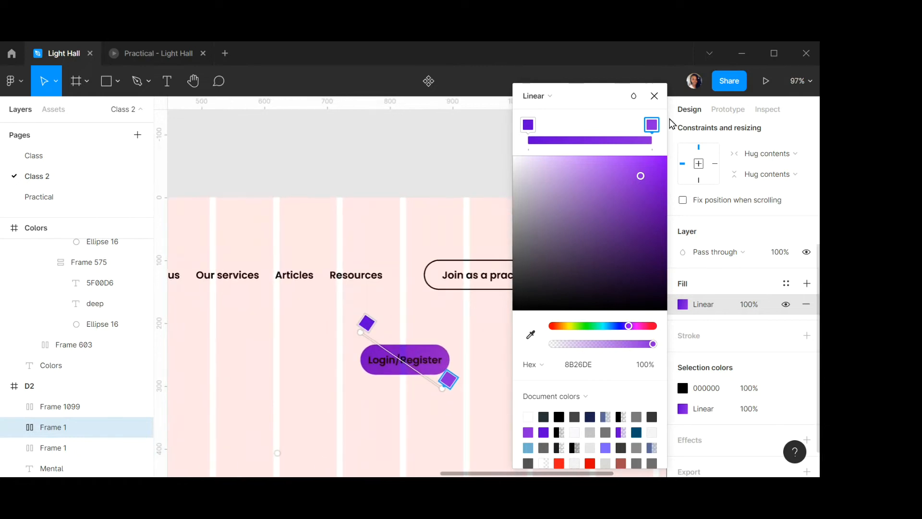
pyautogui.click(654, 96)
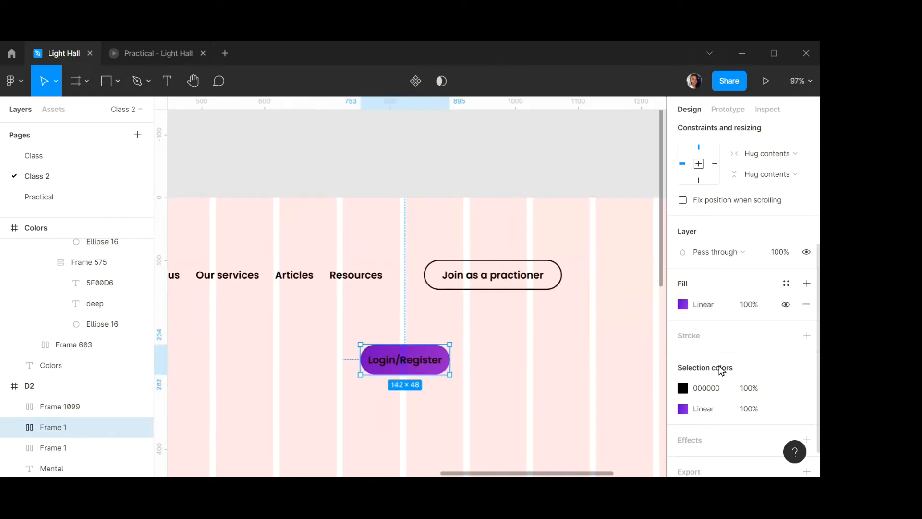
# Change the "Login/Register" text colour from the selection colours to white, FFFFFF.
pyautogui.click(704, 392)
pyautogui.write('f')
pyautogui.press('Return')
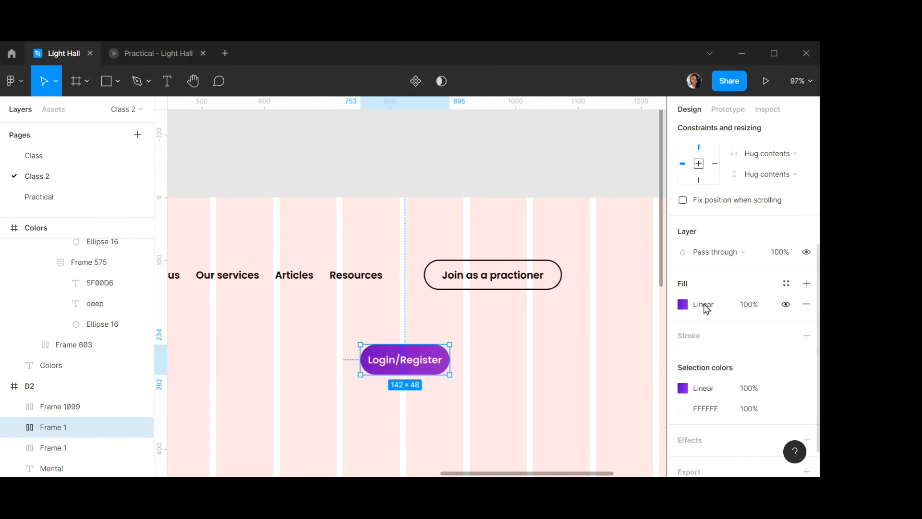
# Widen the "Login/Register" button to a width of 170.
pyautogui.scroll(5, 730, 284)
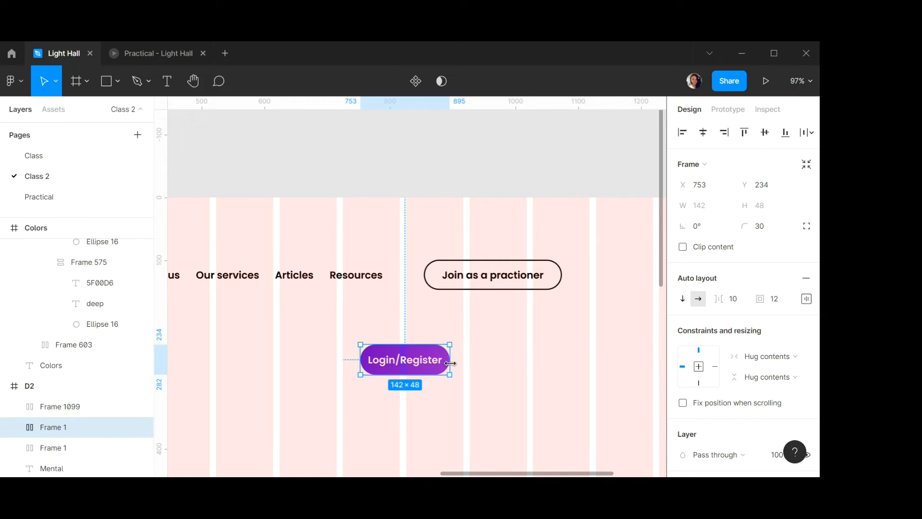
pyautogui.moveTo(450, 365); pyautogui.dragTo(474, 363)
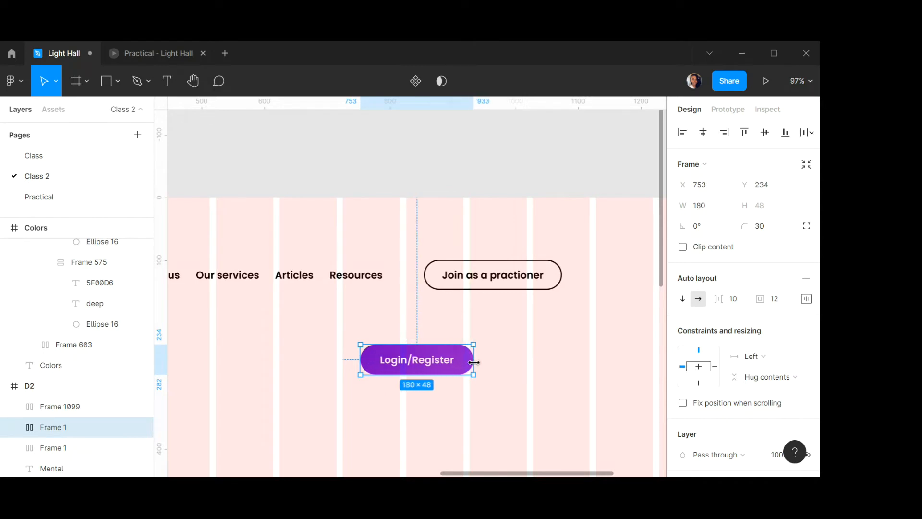
pyautogui.click(709, 210)
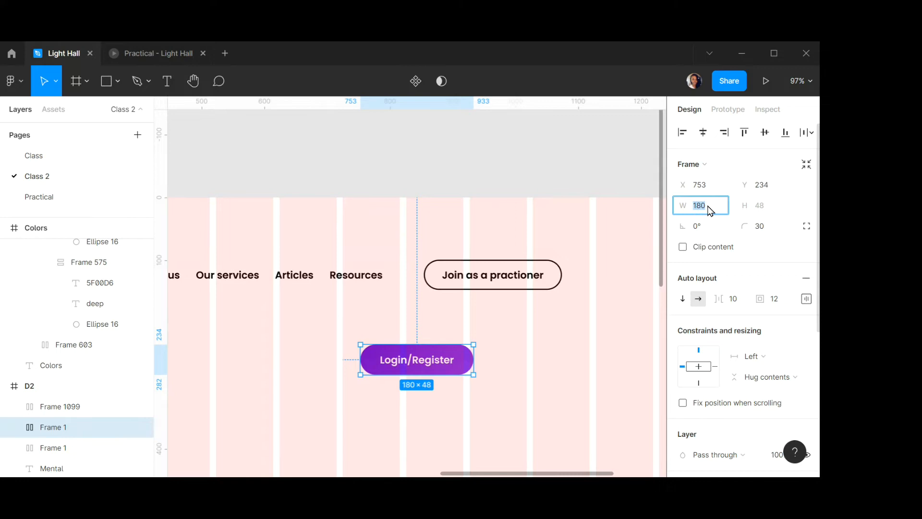
pyautogui.write('170')
pyautogui.press('Return')
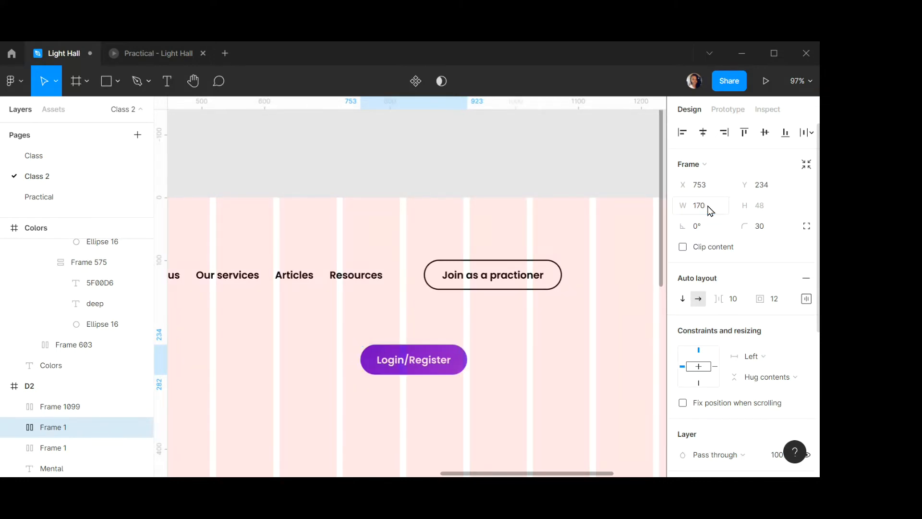
pyautogui.click(502, 378)
# Add a drop shadow effect to the purple "Login/Register" button.
pyautogui.click(430, 377)
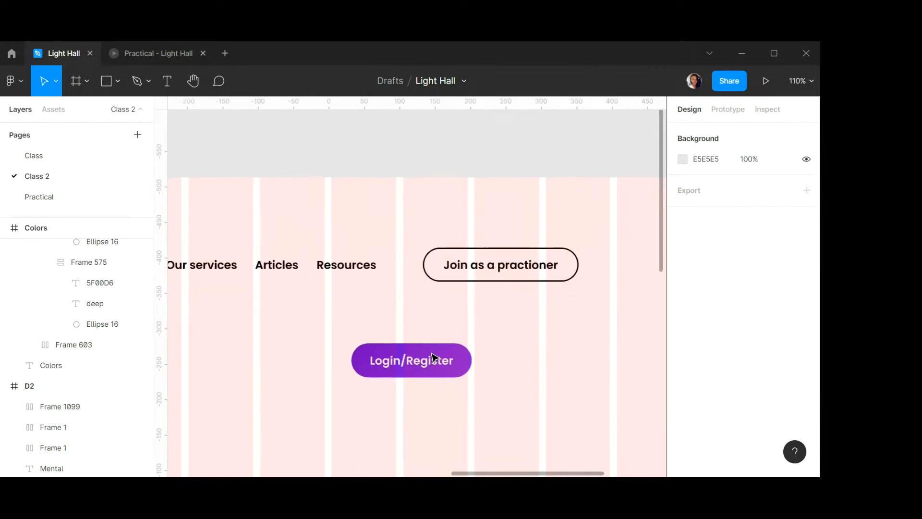
pyautogui.scroll(-2, 433, 356)
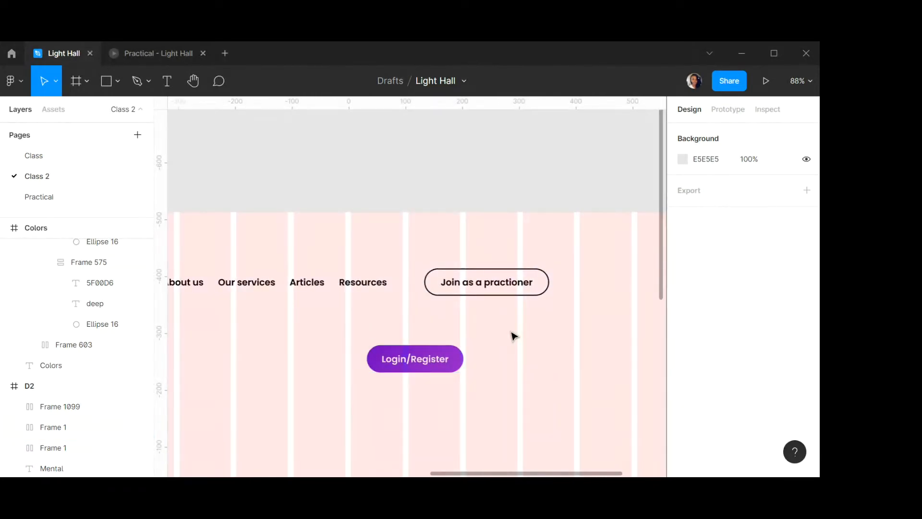
pyautogui.scroll(-2, 512, 336)
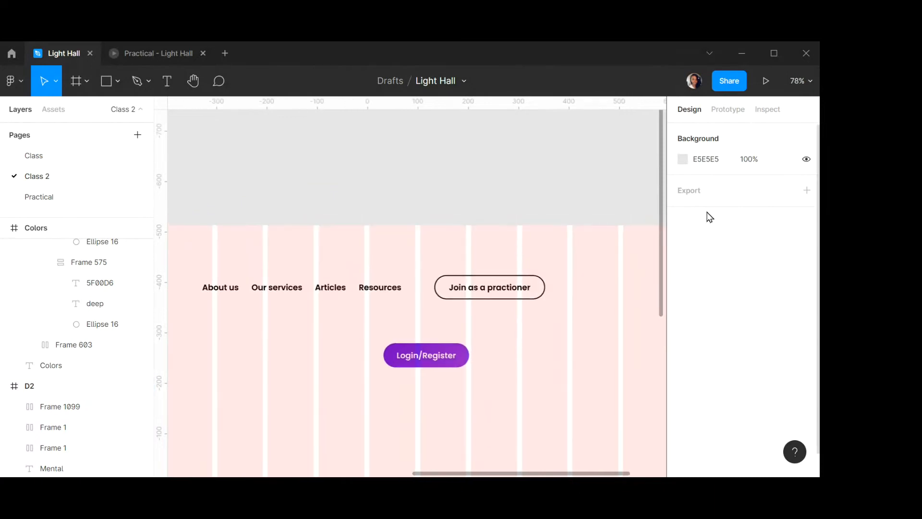
pyautogui.click(432, 359)
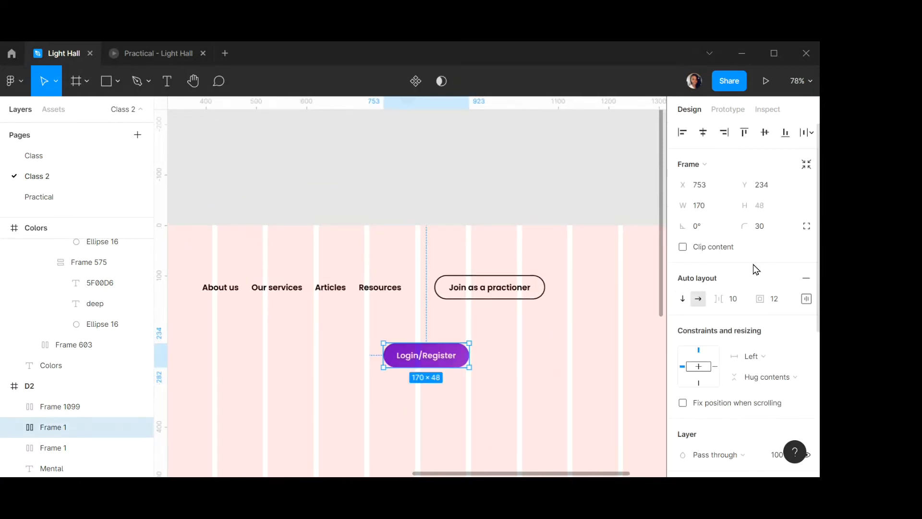
pyautogui.scroll(-5, 755, 267)
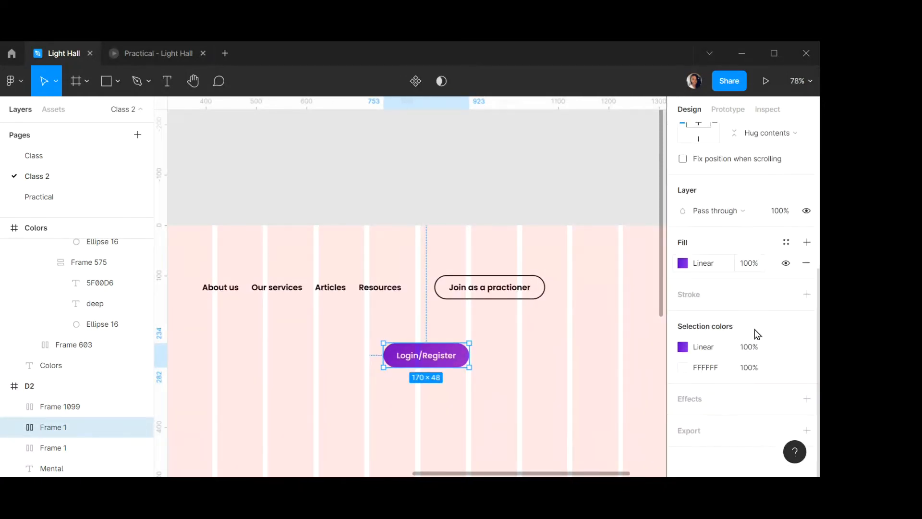
pyautogui.click(808, 400)
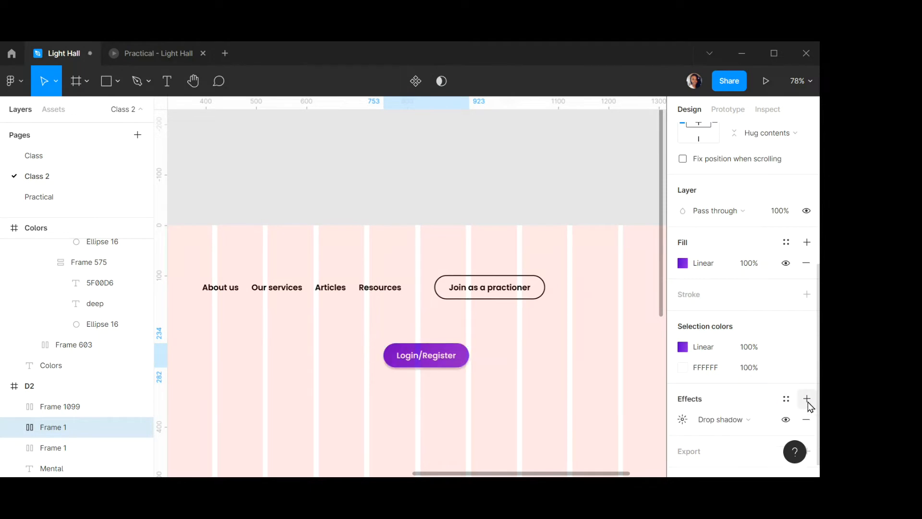
# Set the "Login/Register" button's drop shadow to a blur of 20 and a Y offset of 10.
pyautogui.click(682, 419)
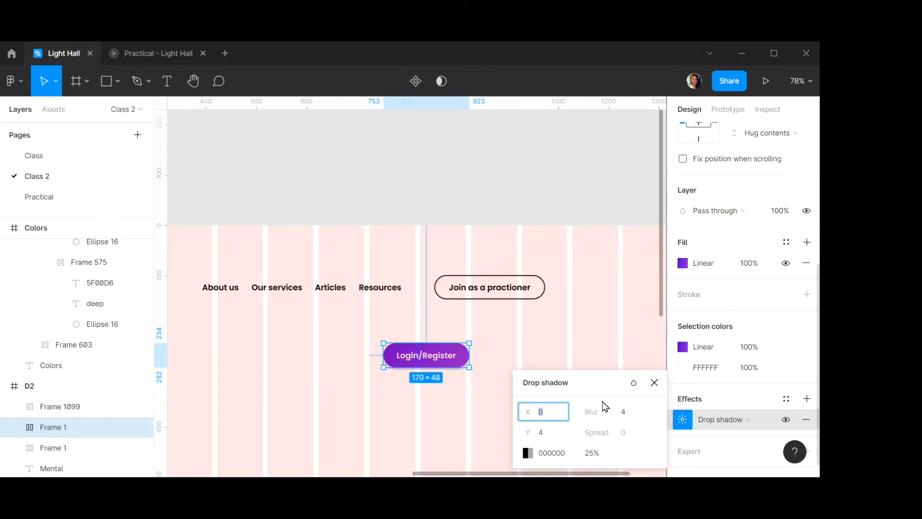
pyautogui.click(624, 414)
pyautogui.write('20')
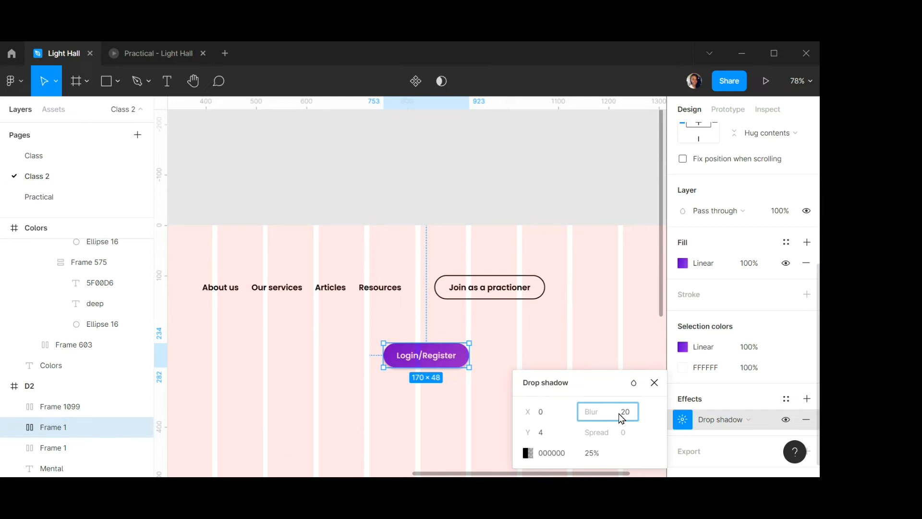
pyautogui.click(542, 431)
pyautogui.write('10')
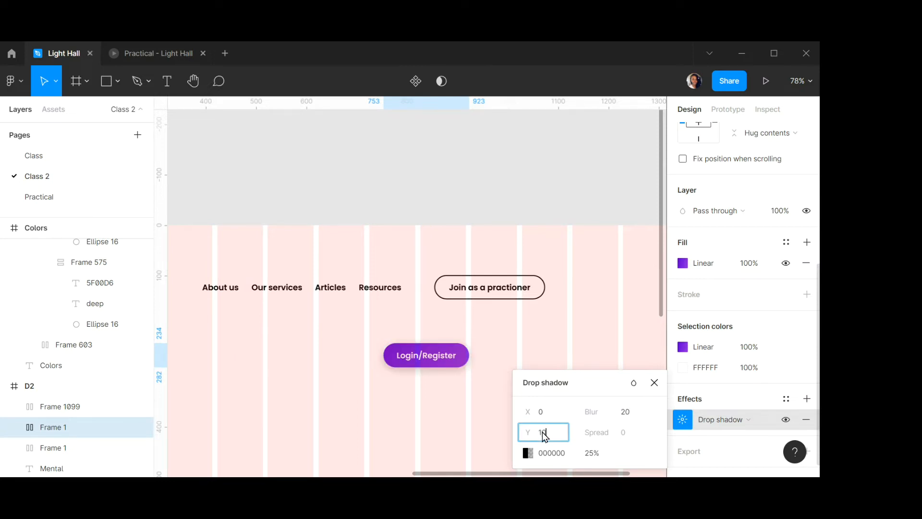
pyautogui.press('Return')
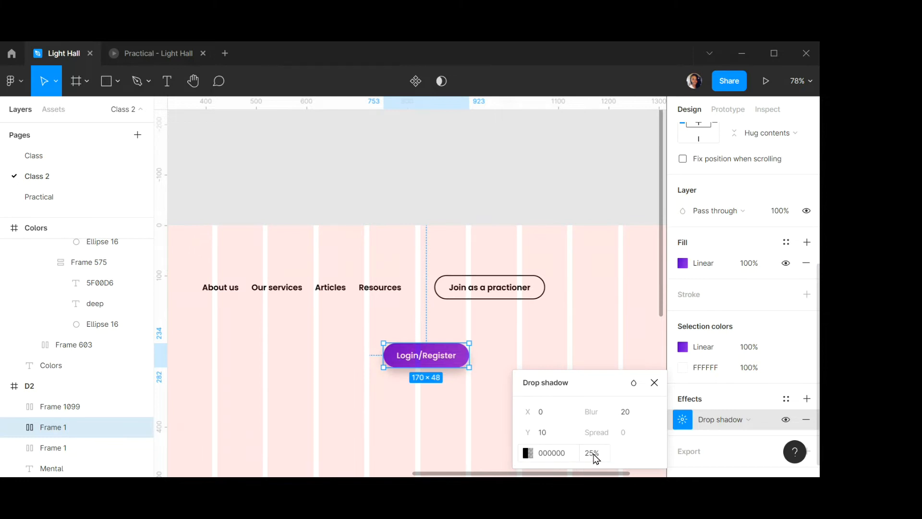
# Set the button's drop shadow to 10% opacity and colour it 6305D7.
pyautogui.click(590, 454)
pyautogui.write('10')
pyautogui.press('Return')
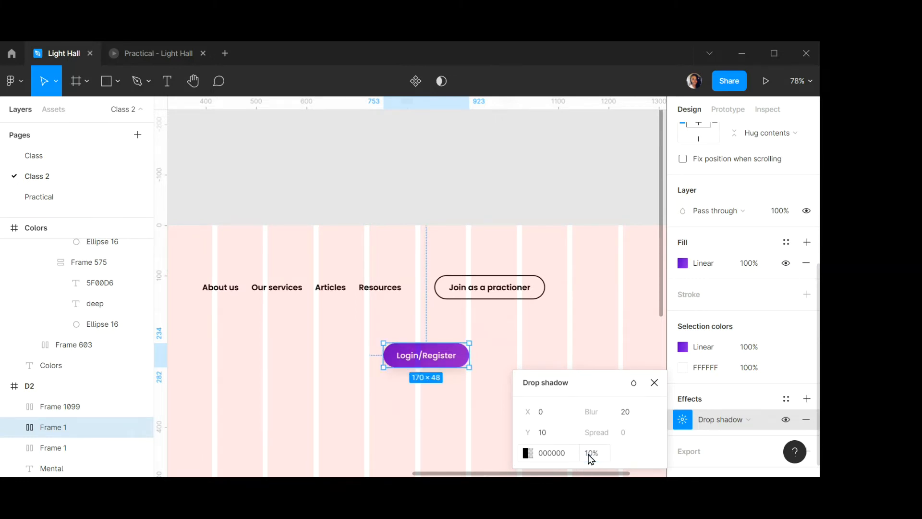
pyautogui.click(552, 453)
pyautogui.write('6305d7')
pyautogui.press('Return')
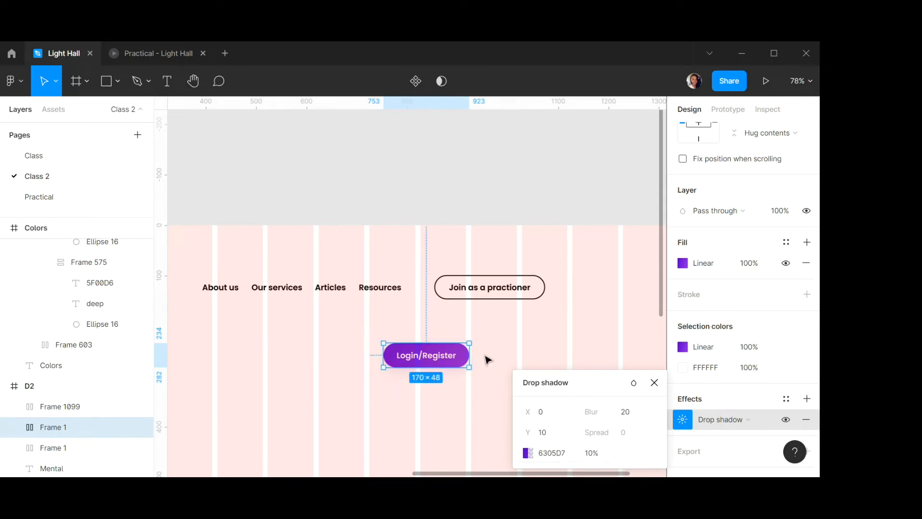
# Examine the shadowed "Login/Register" button against the D2 header row and the Colors frame.
pyautogui.scroll(-3, 478, 326)
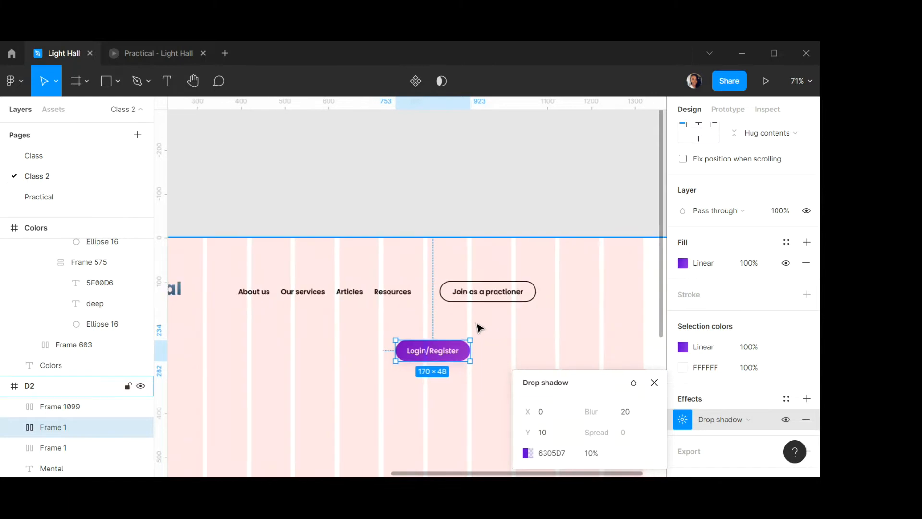
pyautogui.scroll(-4, 479, 327)
pyautogui.moveTo(599, 382); pyautogui.dragTo(595, 350)
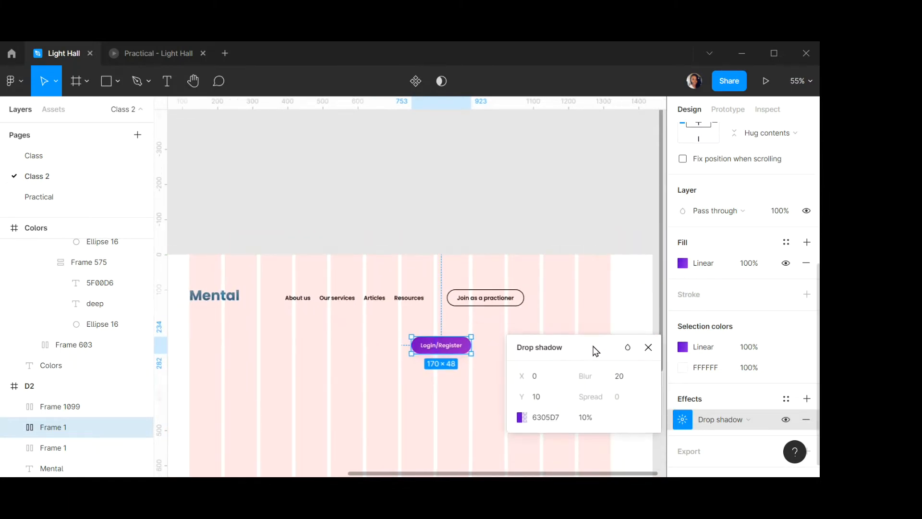
pyautogui.scroll(-2, 448, 365)
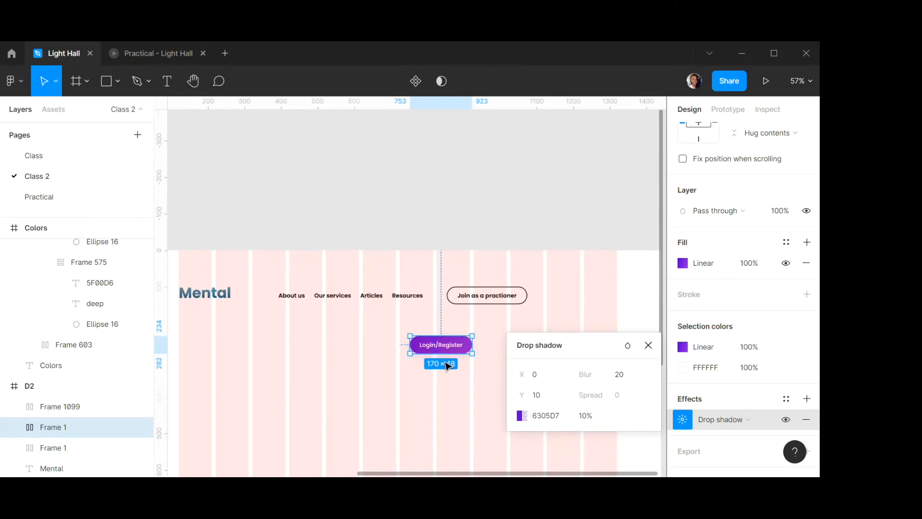
pyautogui.scroll(-4, 448, 362)
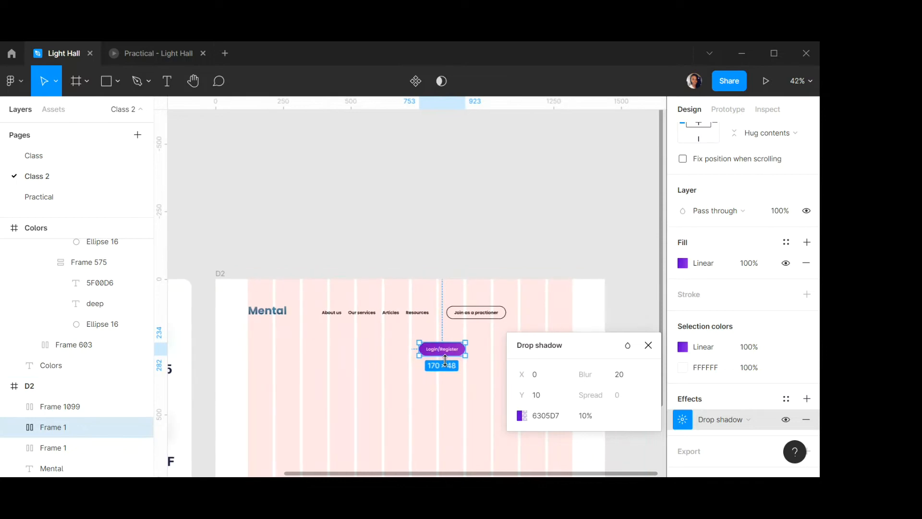
pyautogui.scroll(-1, 445, 361)
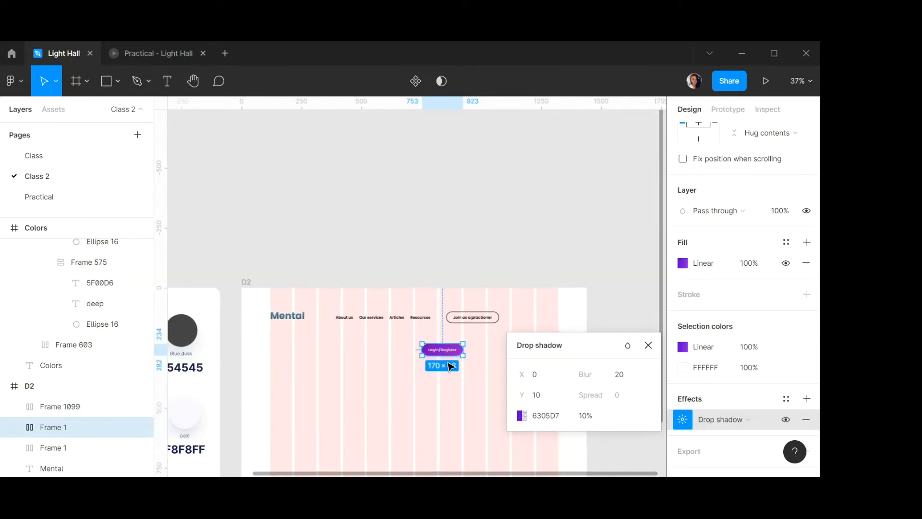
pyautogui.hscroll(-1, 445, 361)
pyautogui.hscroll(-3, 447, 363)
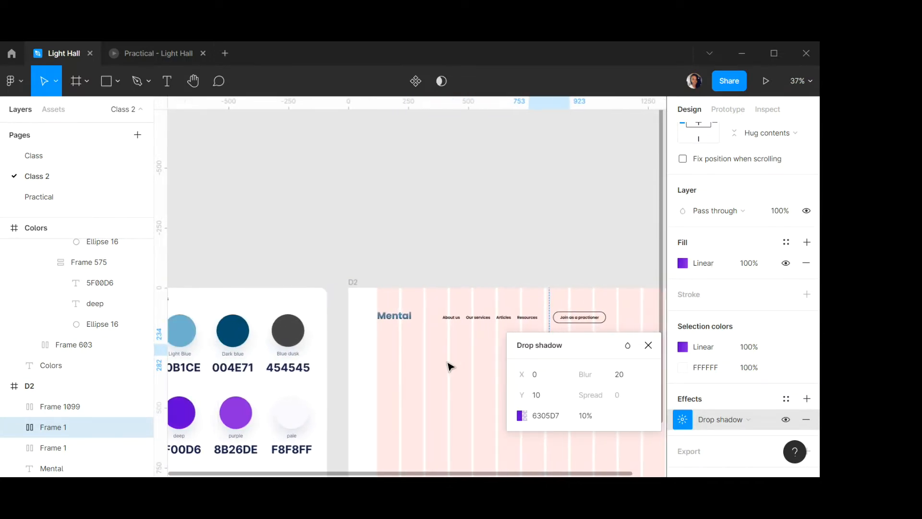
pyautogui.hscroll(-2, 447, 366)
pyautogui.scroll(-1, 447, 367)
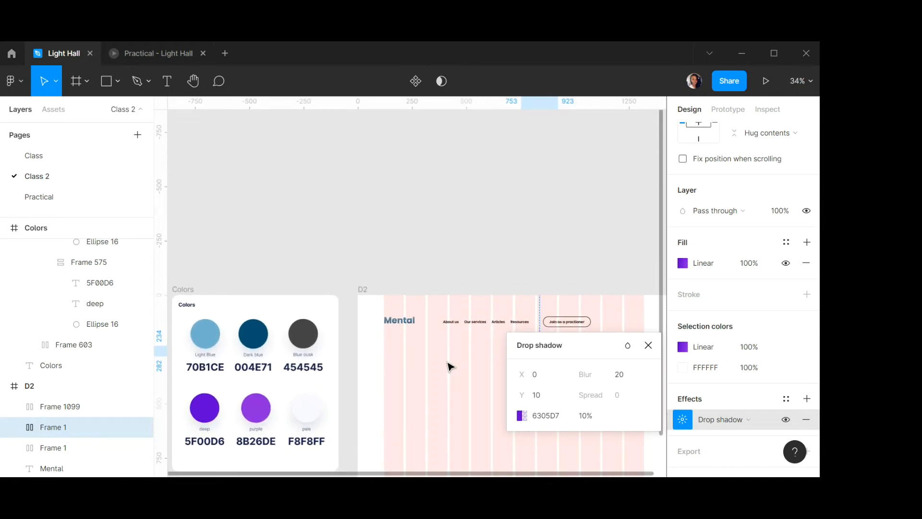
pyautogui.hscroll(4, 450, 366)
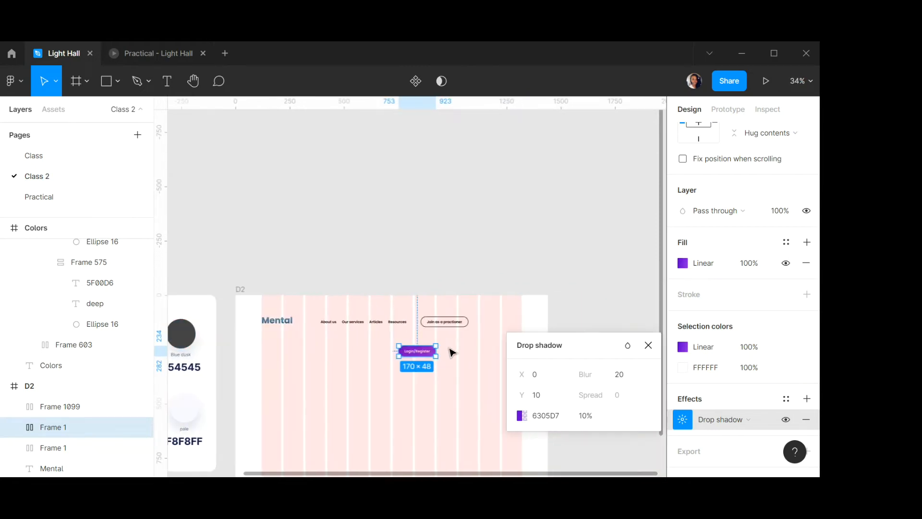
pyautogui.scroll(3, 451, 350)
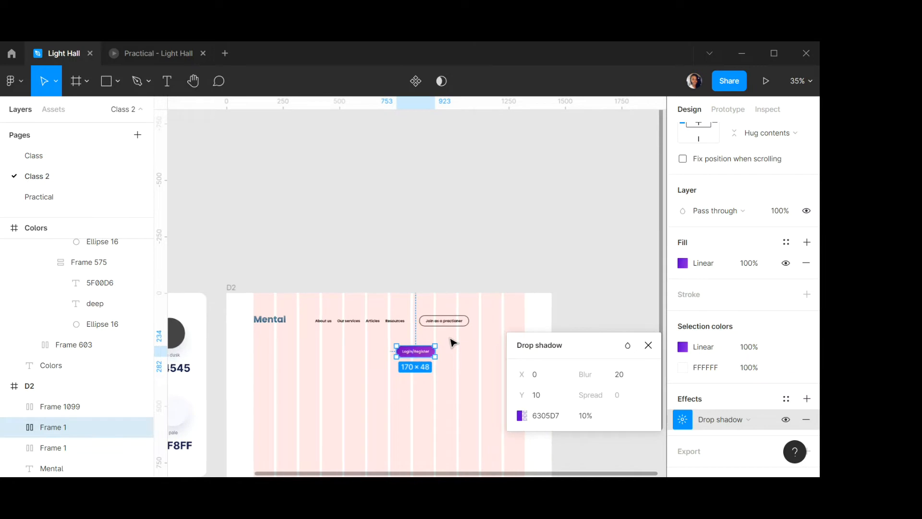
# Close the shadow settings and move the "Login/Register" button into the header row at X 1150, Y 98, ending on the last grid column.
pyautogui.click(649, 345)
pyautogui.click(583, 275)
pyautogui.click(408, 361)
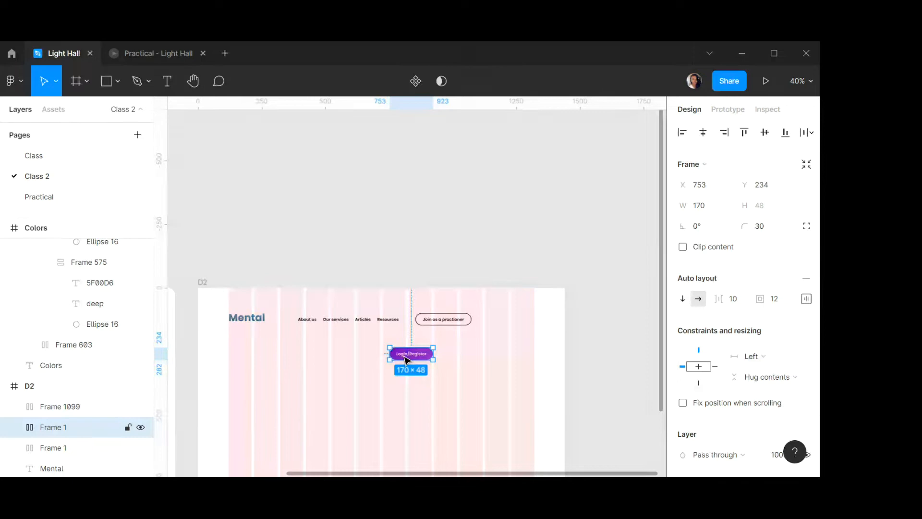
pyautogui.moveTo(407, 361); pyautogui.dragTo(509, 325)
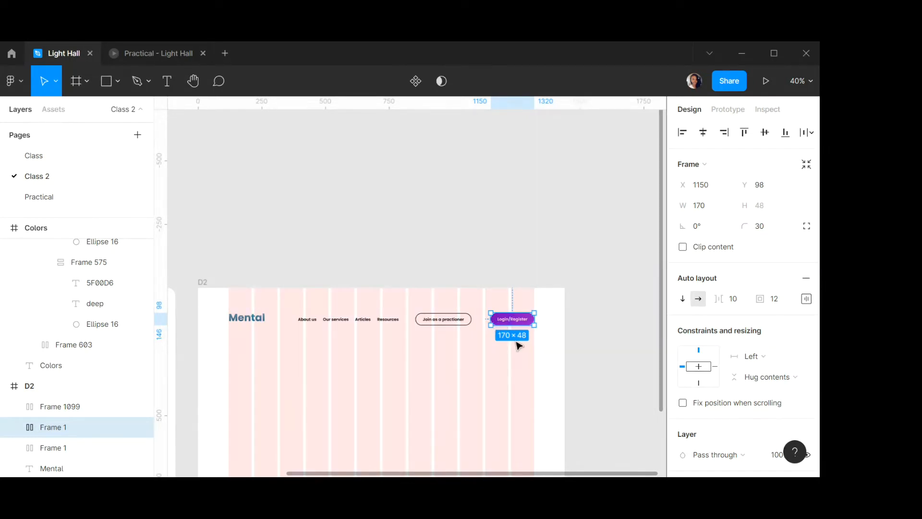
# Examine the colour swatches in the Colors frame and compare them with the D2 header.
pyautogui.scroll(1, 510, 310)
pyautogui.scroll(1, 510, 311)
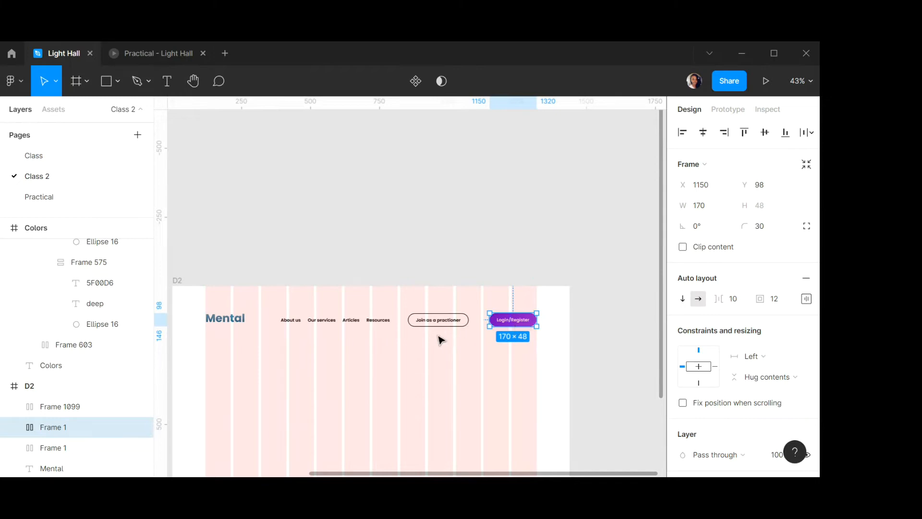
pyautogui.hscroll(-5, 438, 329)
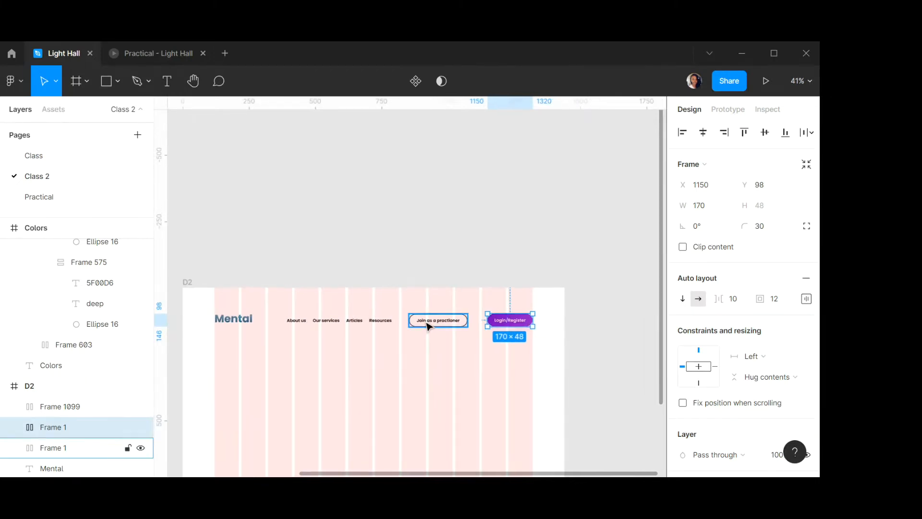
pyautogui.hscroll(-3, 429, 326)
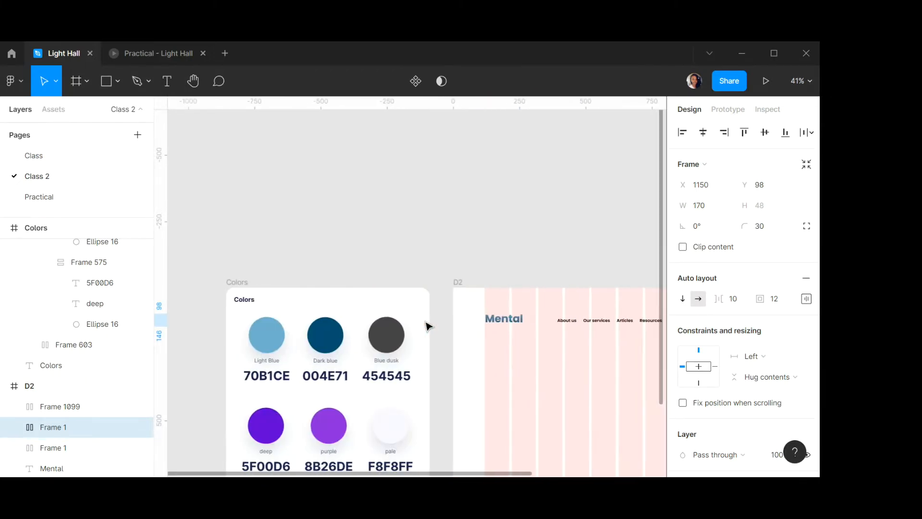
pyautogui.scroll(-3, 452, 333)
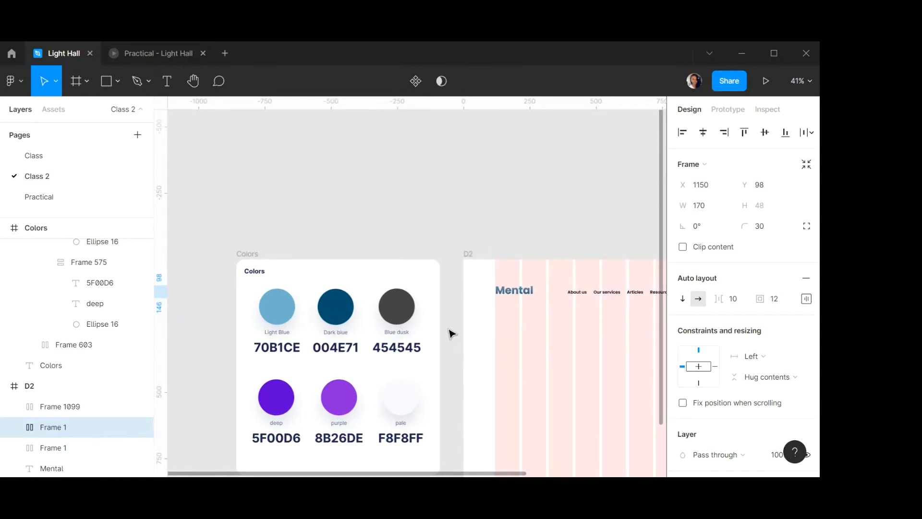
pyautogui.scroll(-3, 452, 333)
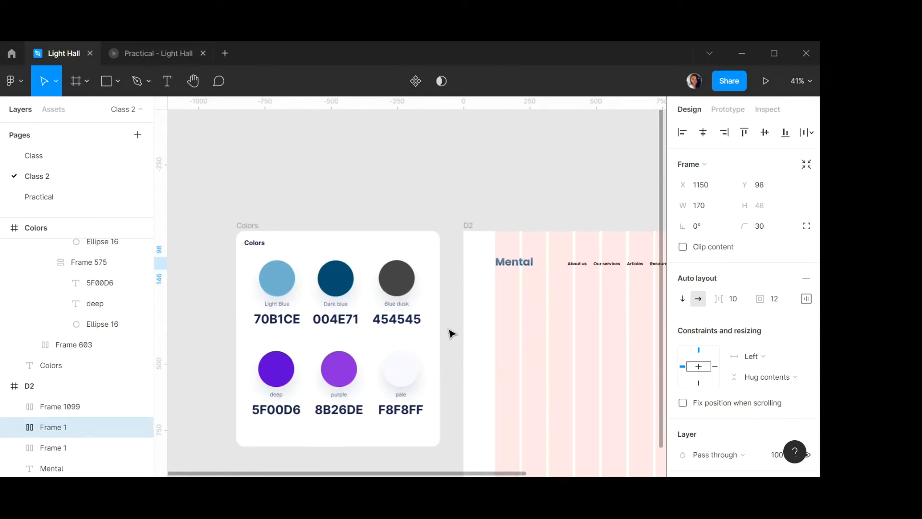
pyautogui.scroll(1, 443, 339)
pyautogui.scroll(1, 443, 339)
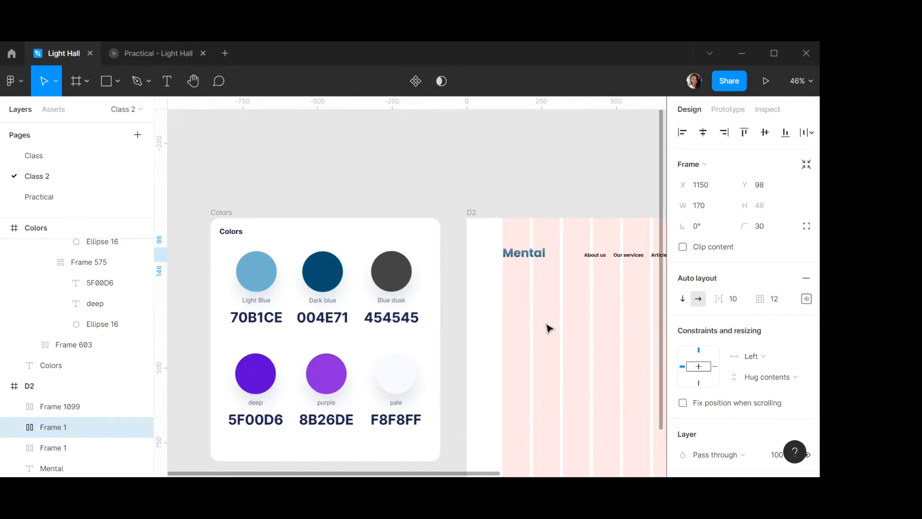
pyautogui.scroll(1, 511, 326)
pyautogui.scroll(-1, 511, 327)
pyautogui.scroll(-3, 511, 327)
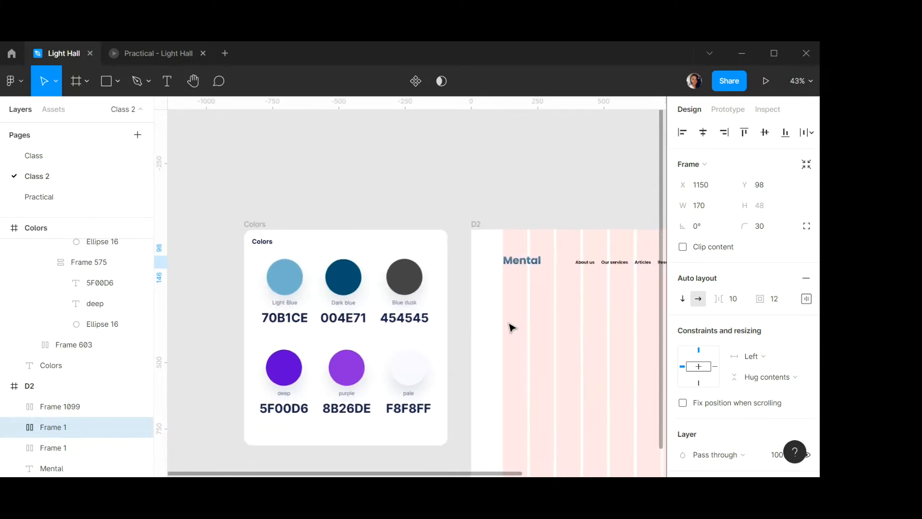
pyautogui.hscroll(4, 506, 326)
pyautogui.hscroll(3, 507, 326)
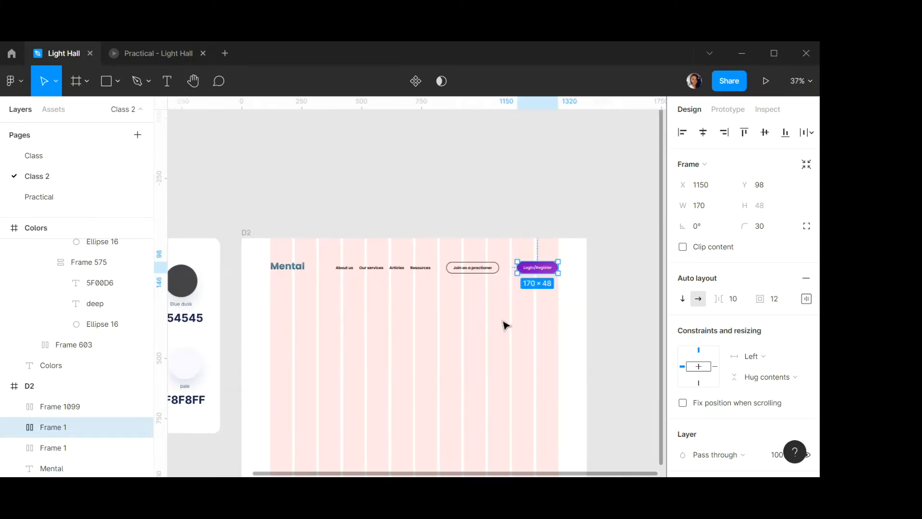
# Combine the "Join as a practioner" and "Login/Register" buttons in a horizontal auto layout with 16 spacing between items.
pyautogui.scroll(2, 539, 268)
pyautogui.scroll(2, 539, 268)
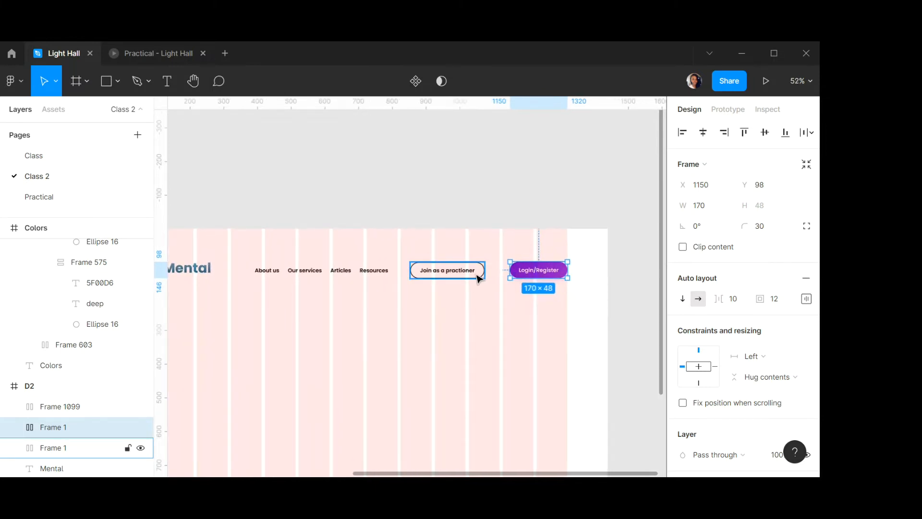
pyautogui.click(475, 274)
pyautogui.keyDown('shift'); pyautogui.click(539, 270); pyautogui.keyUp('shift')
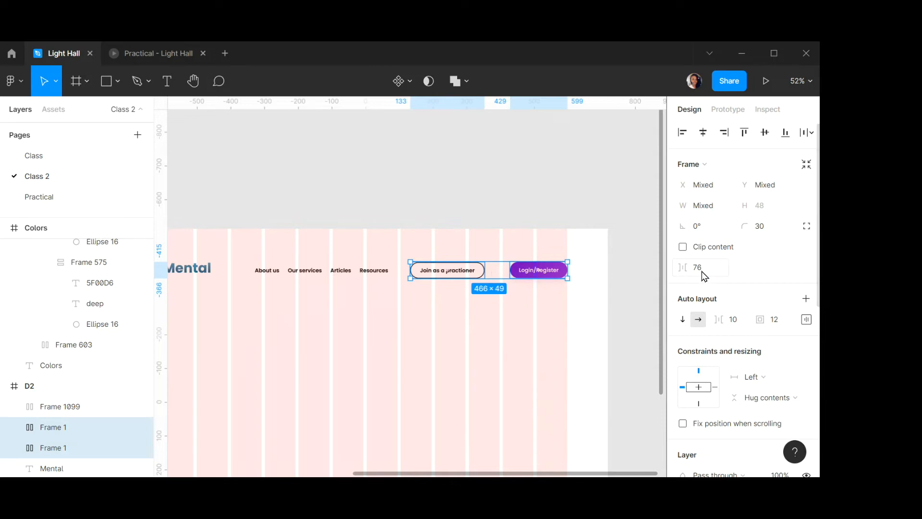
pyautogui.click(807, 301)
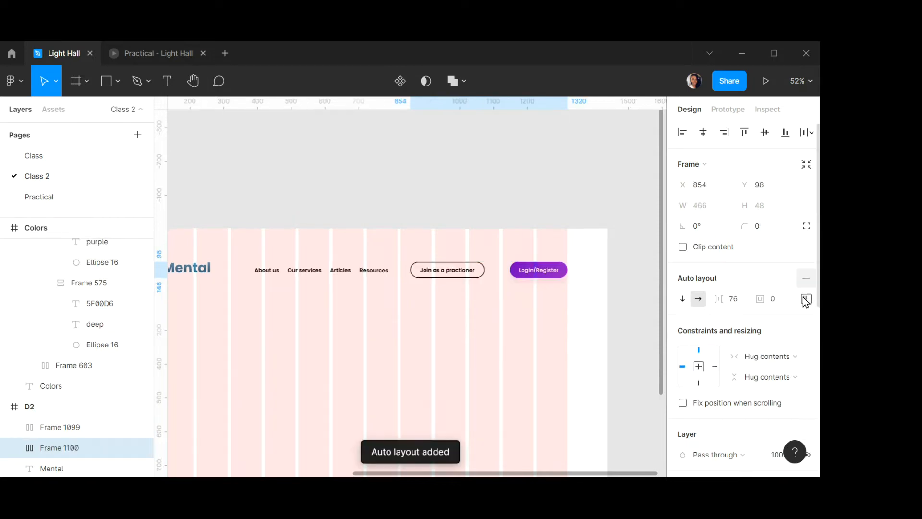
pyautogui.click(734, 299)
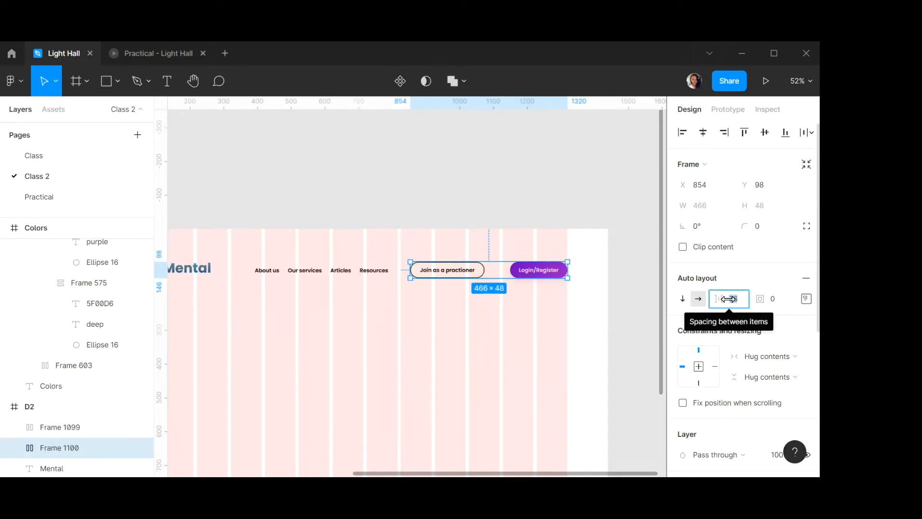
pyautogui.write('16')
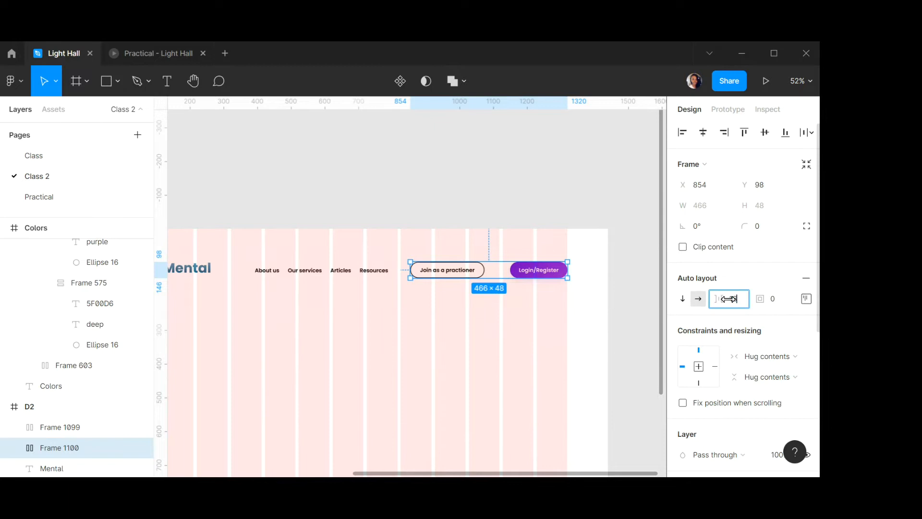
pyautogui.press('Return')
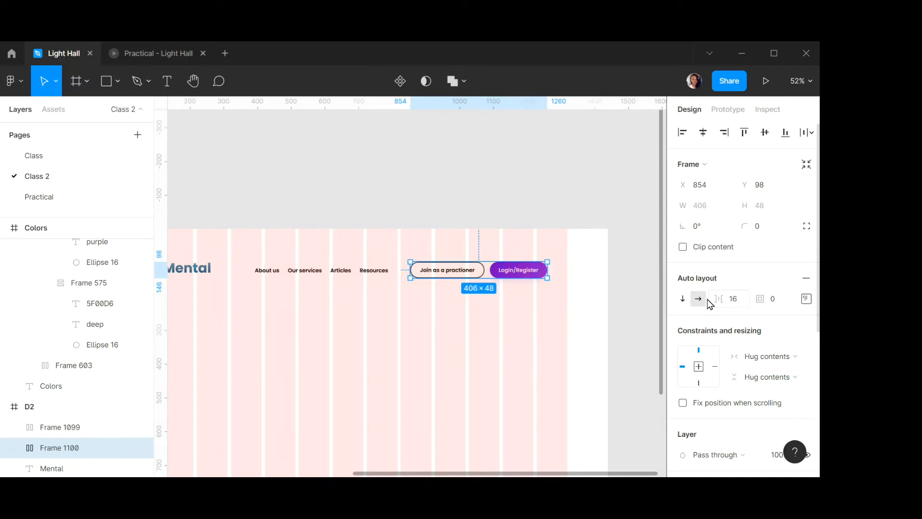
# Move the two-button group to X 914, Y 92 so it ends at the edge of the last grid column.
pyautogui.click(498, 208)
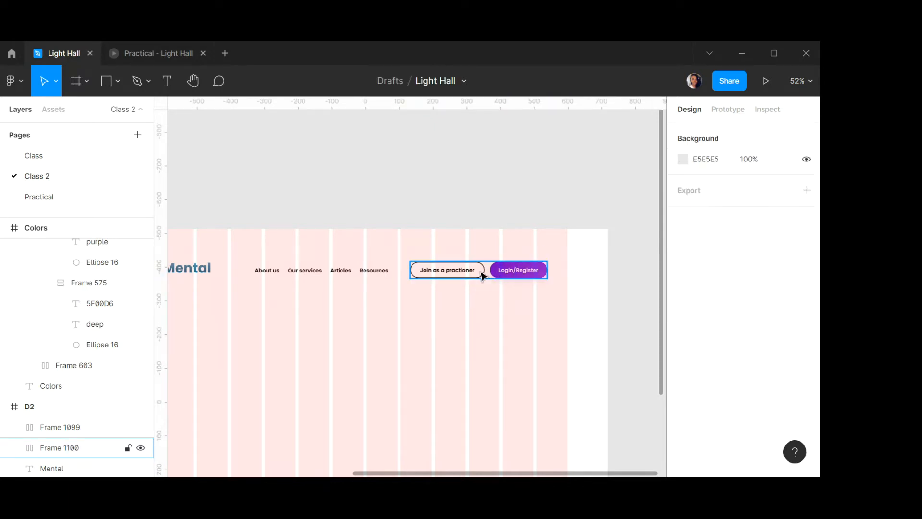
pyautogui.click(486, 275)
pyautogui.moveTo(486, 276); pyautogui.dragTo(495, 275)
pyautogui.scroll(-2, 493, 275)
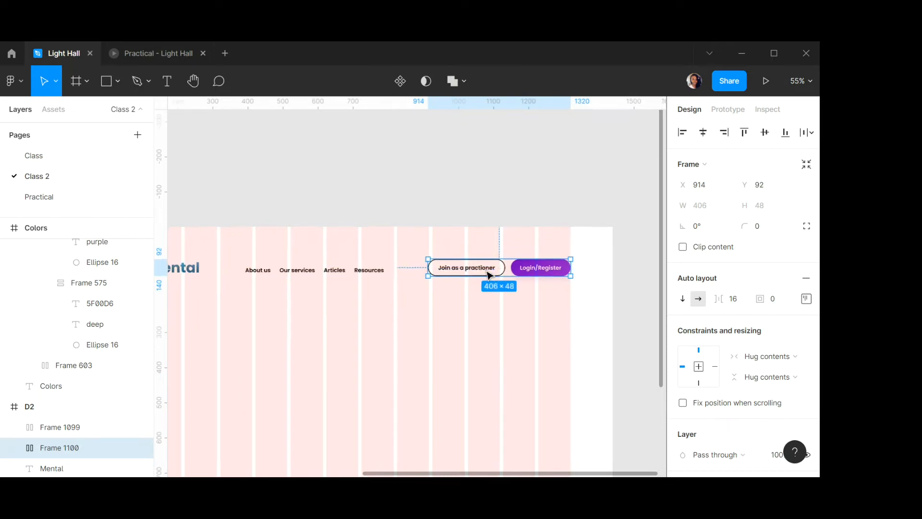
pyautogui.scroll(-2, 490, 275)
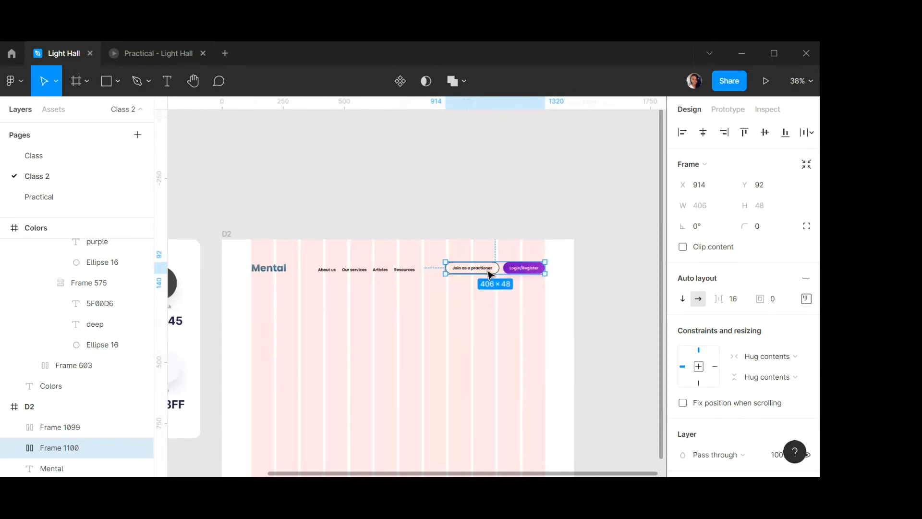
# Rename the "Mental" text layer in the D2 frame as Logo.
pyautogui.click(279, 269)
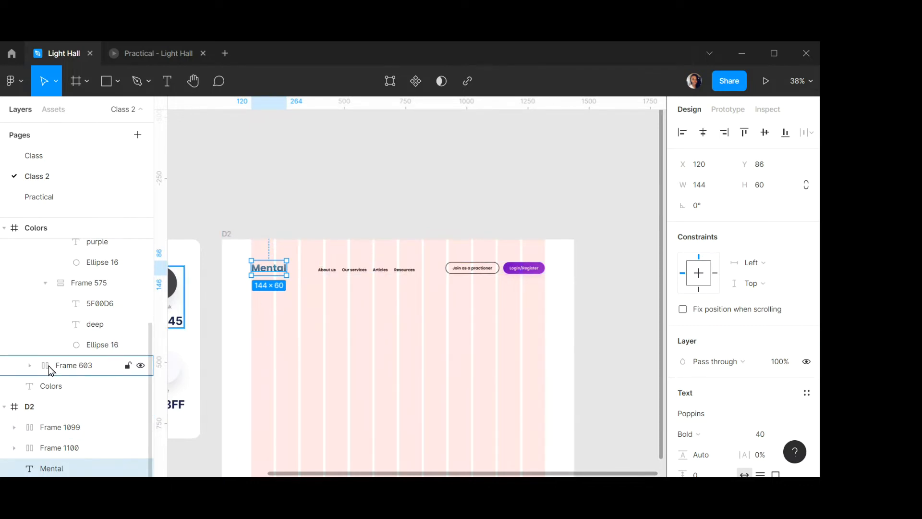
pyautogui.doubleClick(52, 468)
pyautogui.write('Logo')
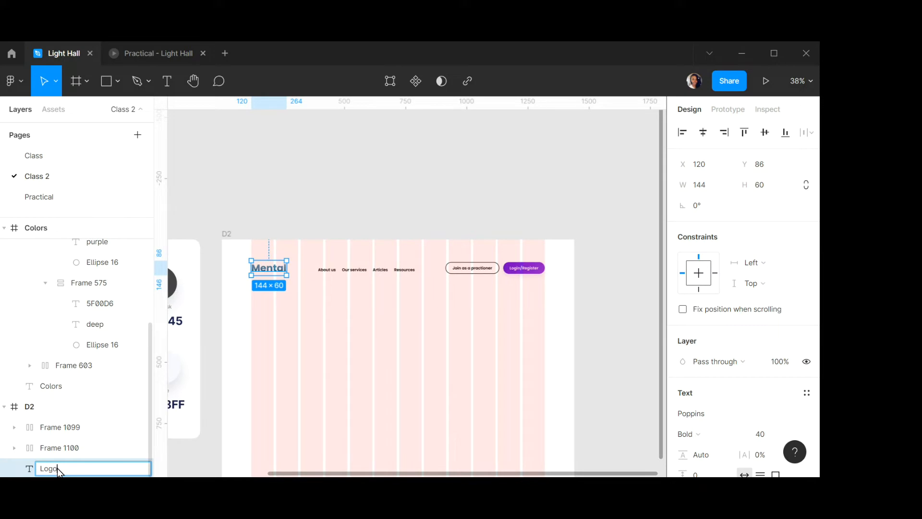
pyautogui.press('Return')
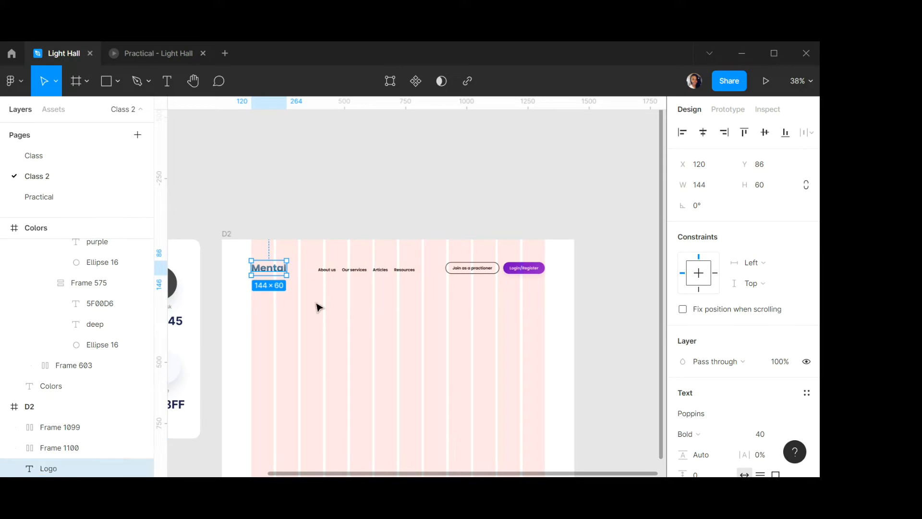
# Rename the navigation links frame as "Nav info" and the two-button group as "Button".
pyautogui.click(350, 273)
pyautogui.doubleClick(58, 427)
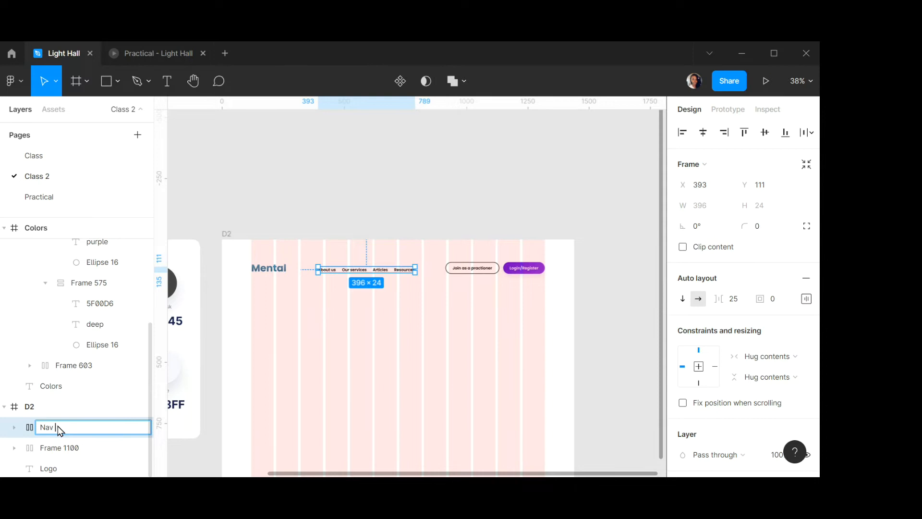
pyautogui.press('Return')
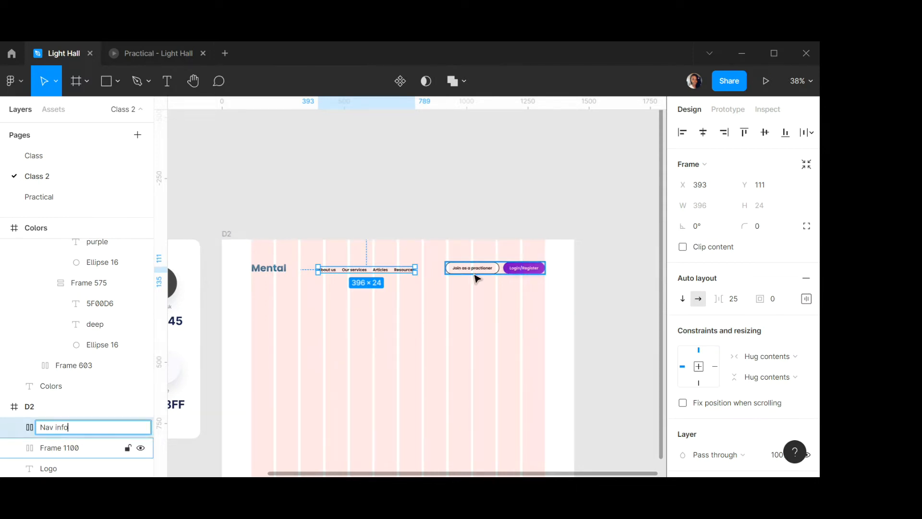
pyautogui.click(474, 274)
pyautogui.doubleClick(63, 454)
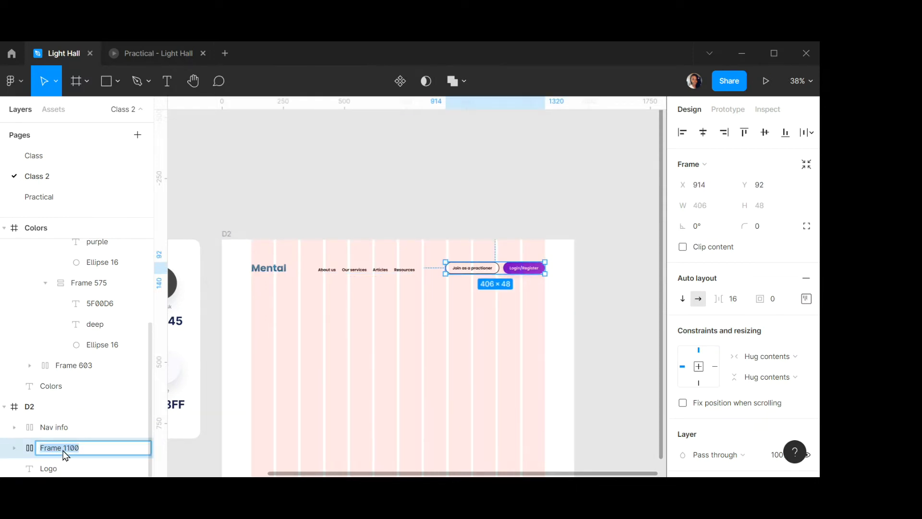
pyautogui.write('Button')
pyautogui.press('Return')
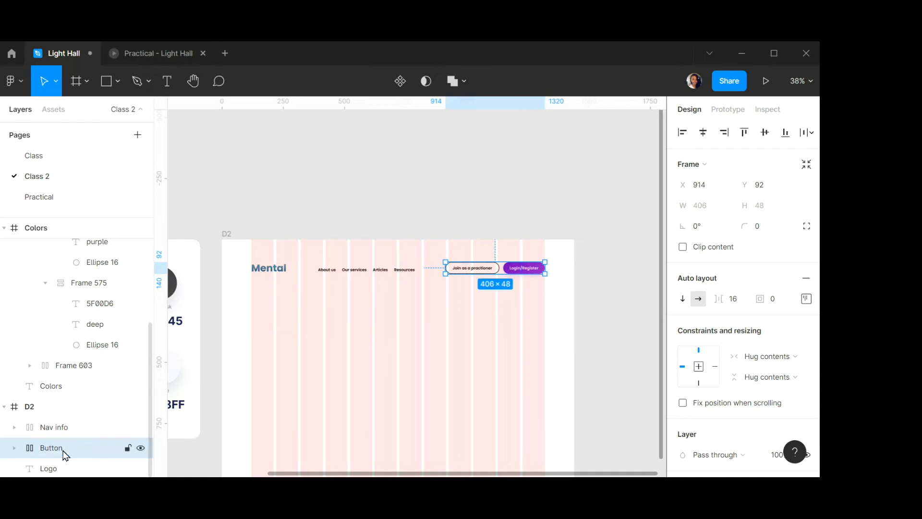
# Collapse the Colors frame's layers, lock that frame and clear the selection.
pyautogui.click(4, 230)
pyautogui.click(128, 227)
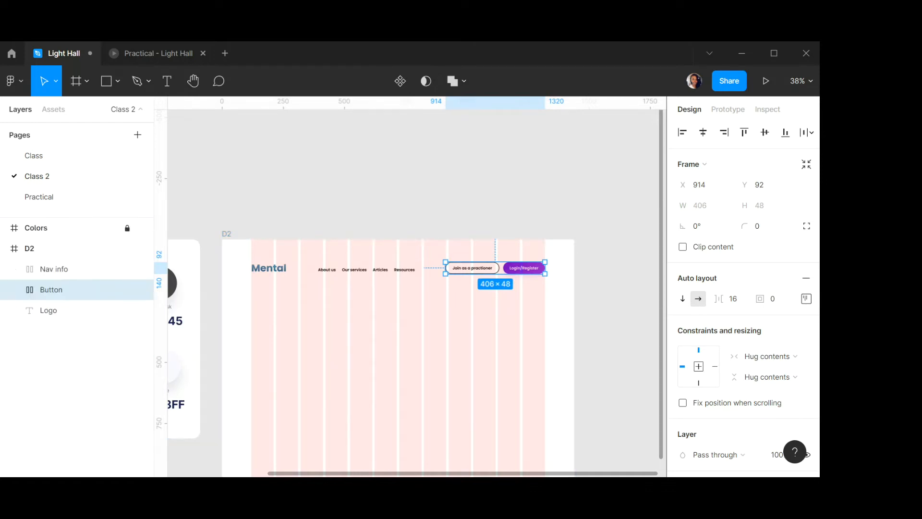
pyautogui.click(455, 215)
# Select Logo, Nav info and Button together and distribute their horizontal spacing evenly.
pyautogui.click(284, 270)
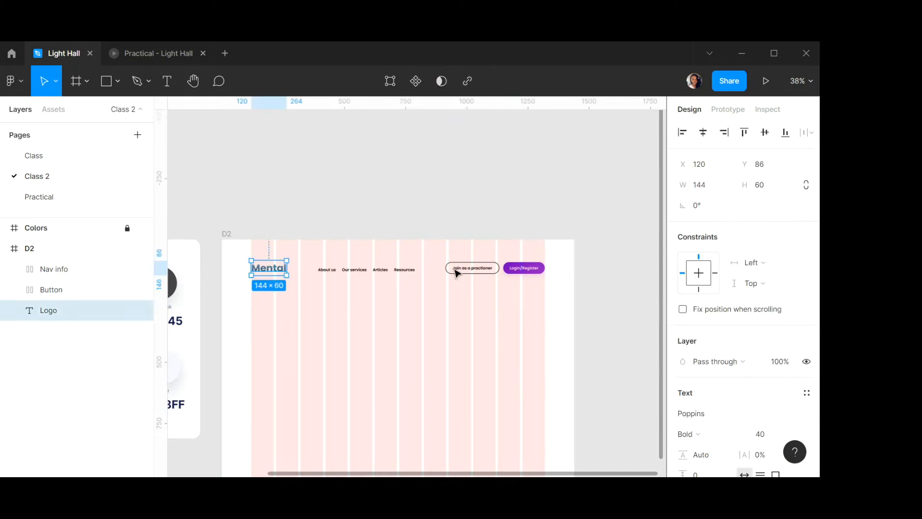
pyautogui.keyDown('shift'); pyautogui.click(388, 274); pyautogui.keyUp('shift')
pyautogui.keyDown('shift'); pyautogui.click(478, 268); pyautogui.keyUp('shift')
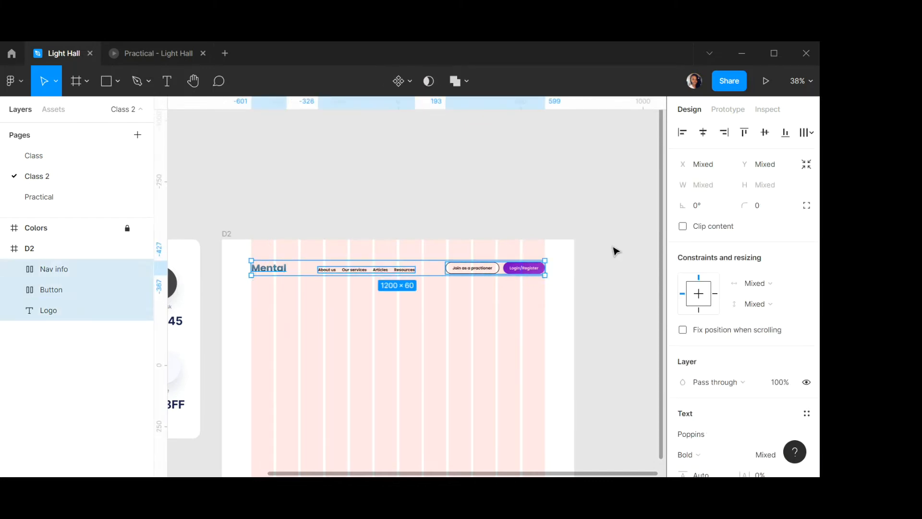
pyautogui.click(810, 136)
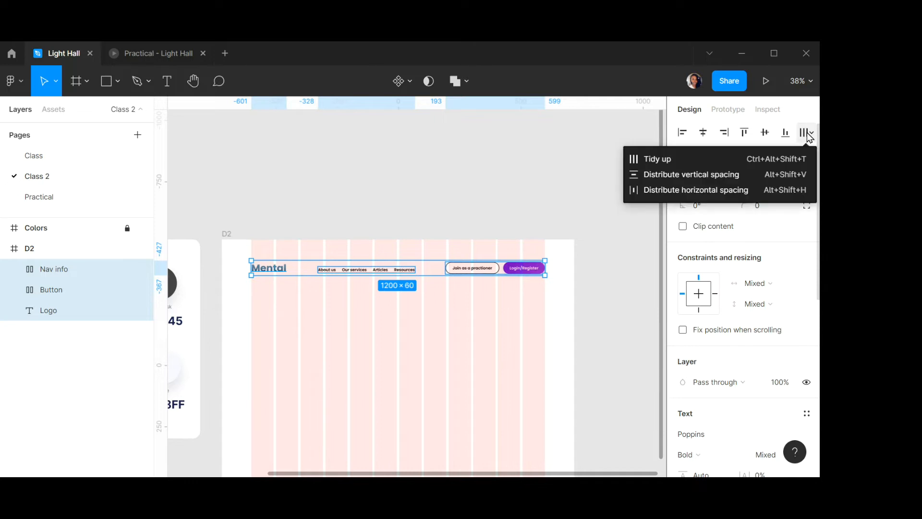
pyautogui.click(670, 190)
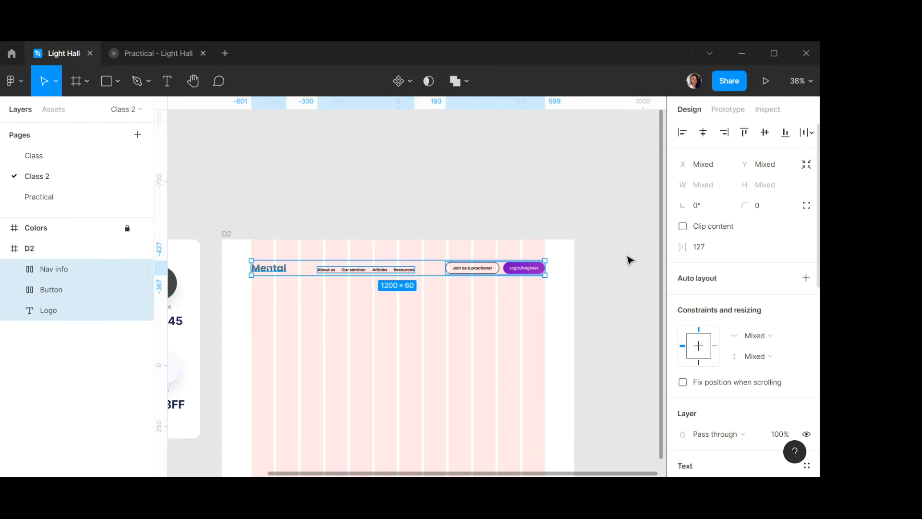
# Wrap the three header items in a horizontal auto layout and align its contents left and vertically centred.
pyautogui.click(807, 279)
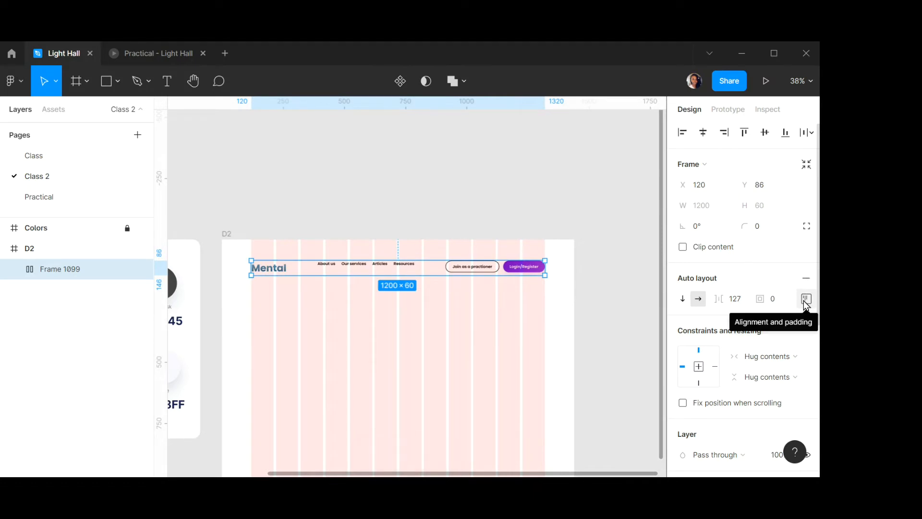
pyautogui.click(807, 300)
pyautogui.click(749, 357)
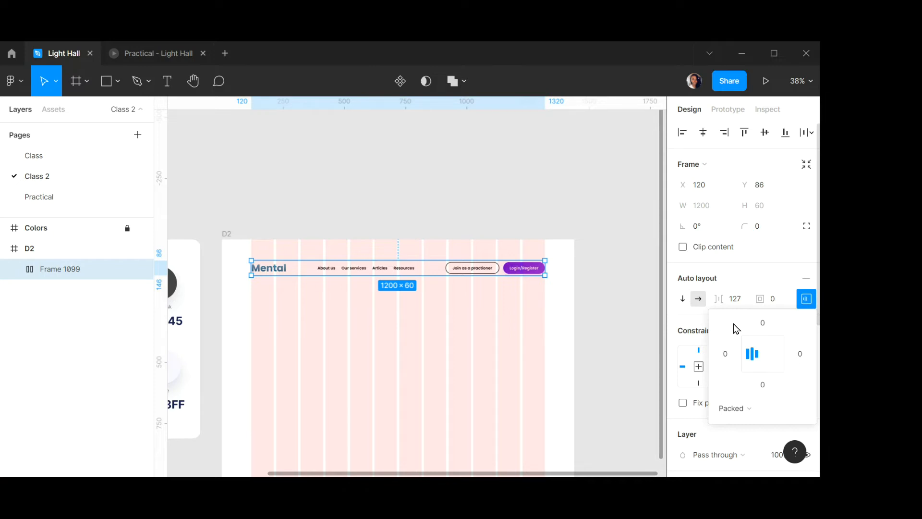
pyautogui.click(394, 253)
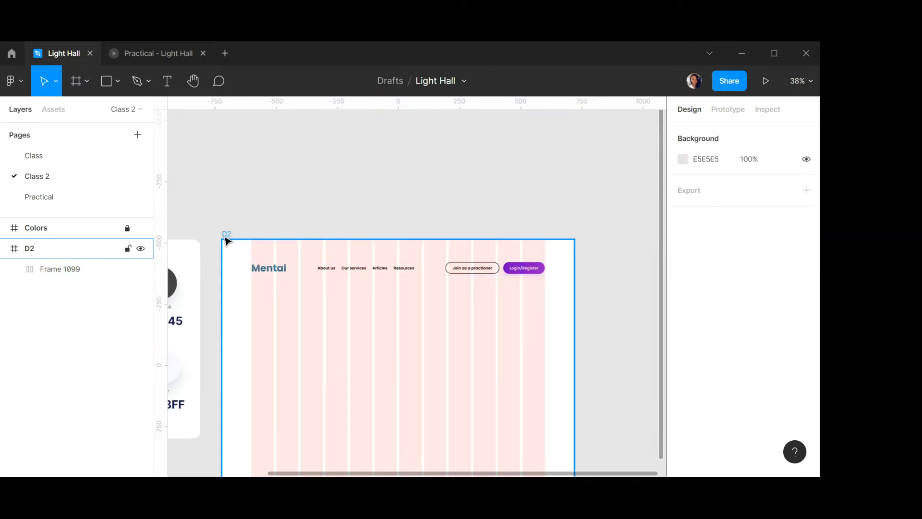
# Hide the 12-column layout grid on the D2 frame.
pyautogui.click(226, 240)
pyautogui.click(786, 331)
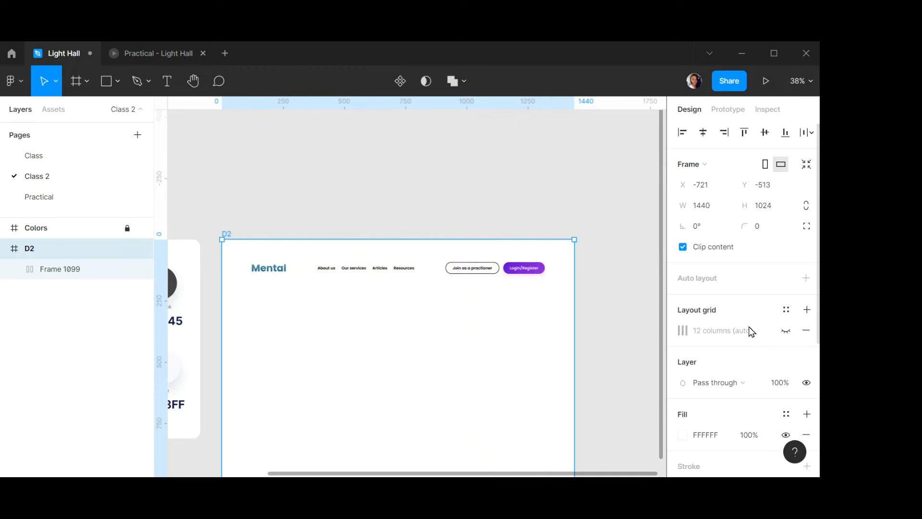
pyautogui.click(535, 216)
# Examine the Logo text's linear gradient fill and compare its colours with the swatches in the Colors frame.
pyautogui.scroll(3, 278, 271)
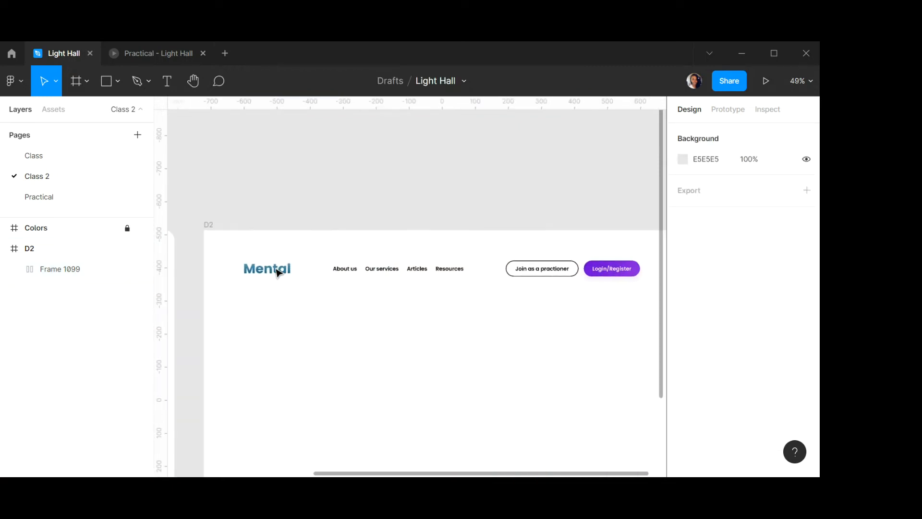
pyautogui.scroll(1, 277, 273)
pyautogui.click(277, 273)
pyautogui.click(278, 272)
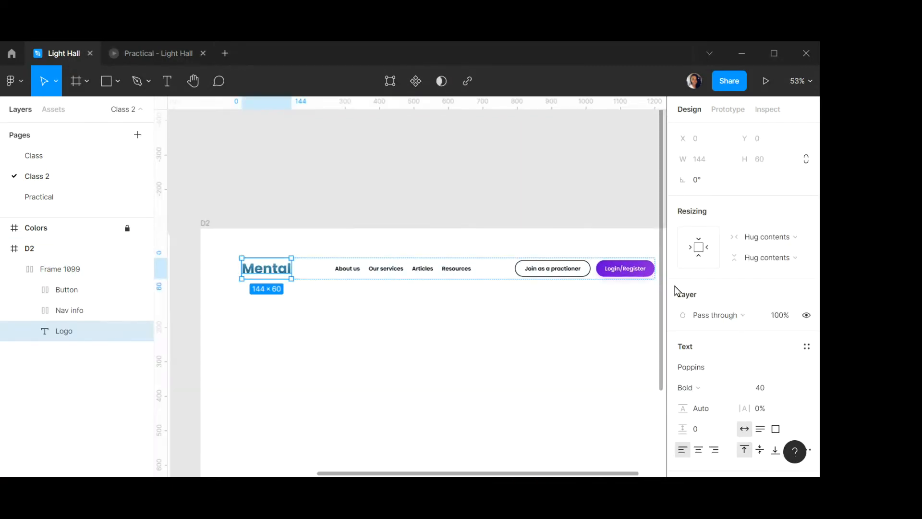
pyautogui.scroll(-3, 742, 256)
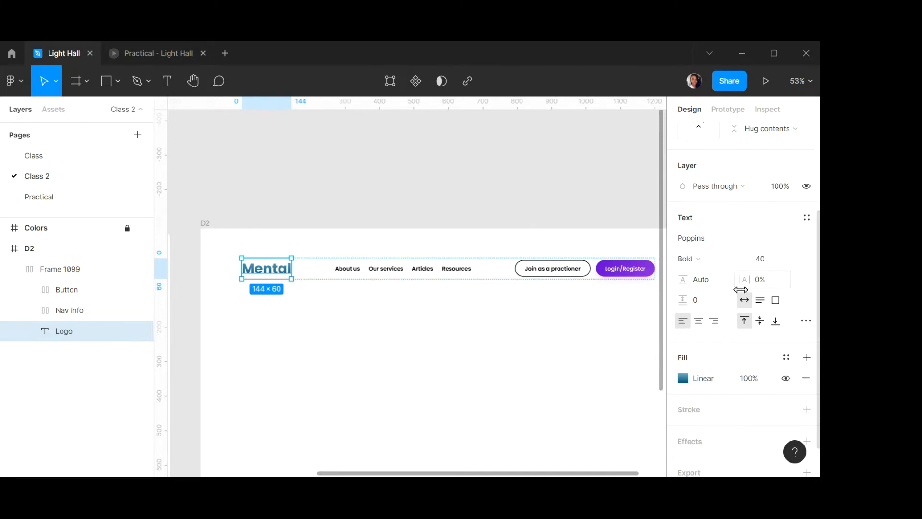
pyautogui.click(682, 378)
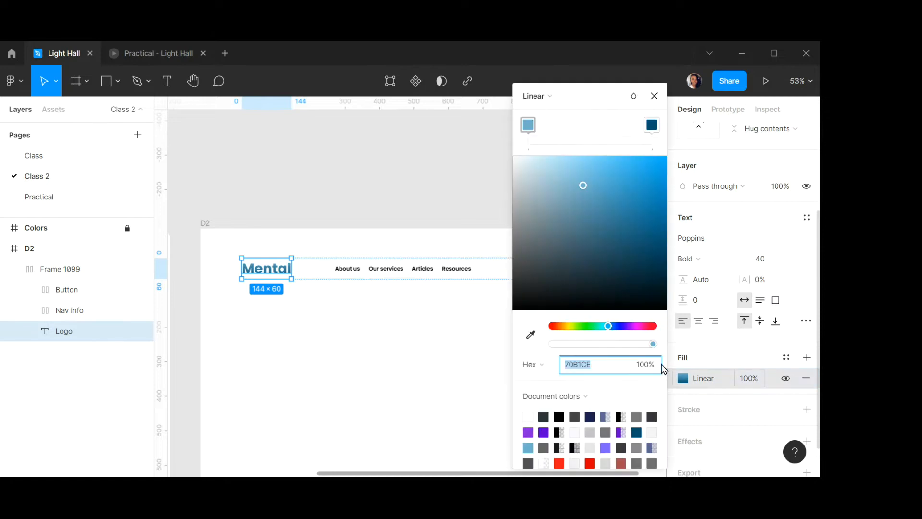
pyautogui.scroll(-5, 322, 208)
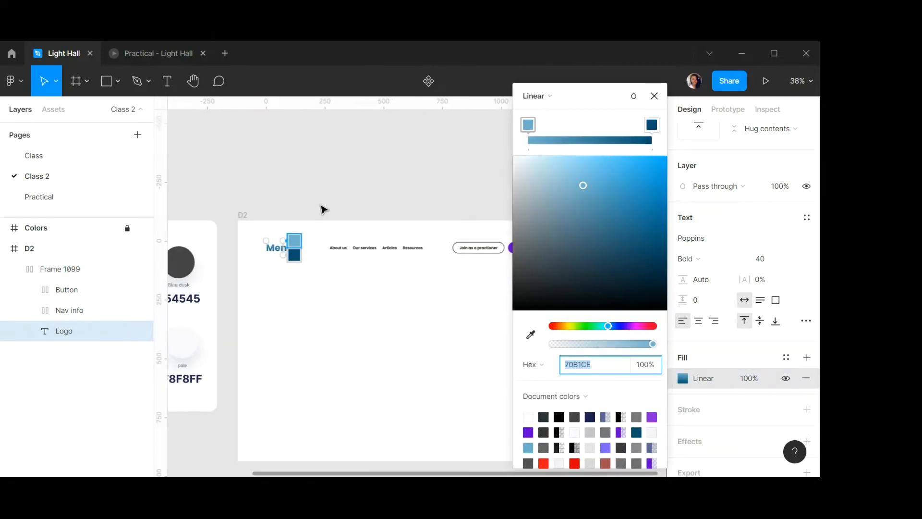
pyautogui.hscroll(-5, 327, 208)
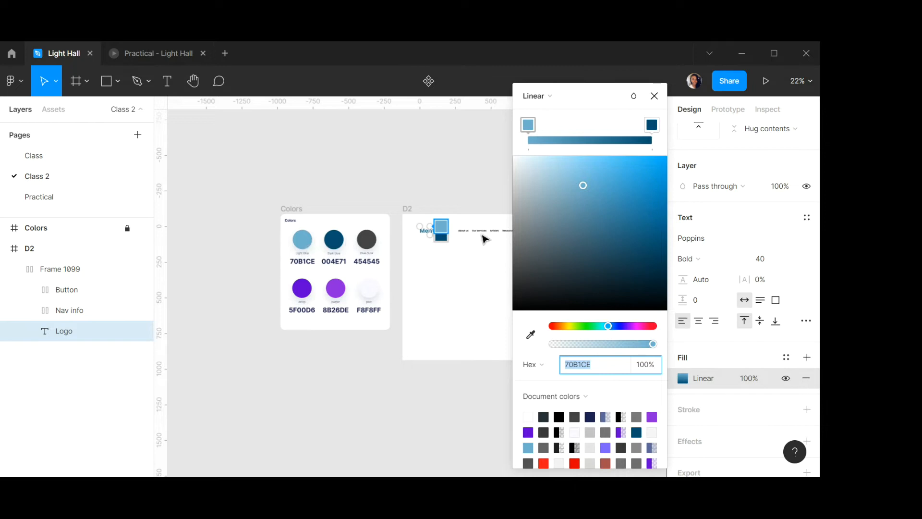
pyautogui.scroll(4, 429, 233)
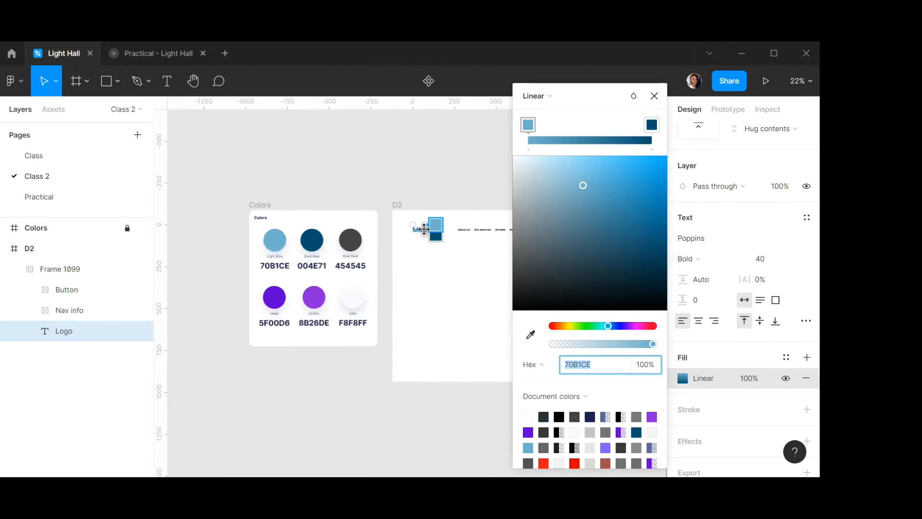
pyautogui.scroll(3, 429, 233)
pyautogui.click(654, 96)
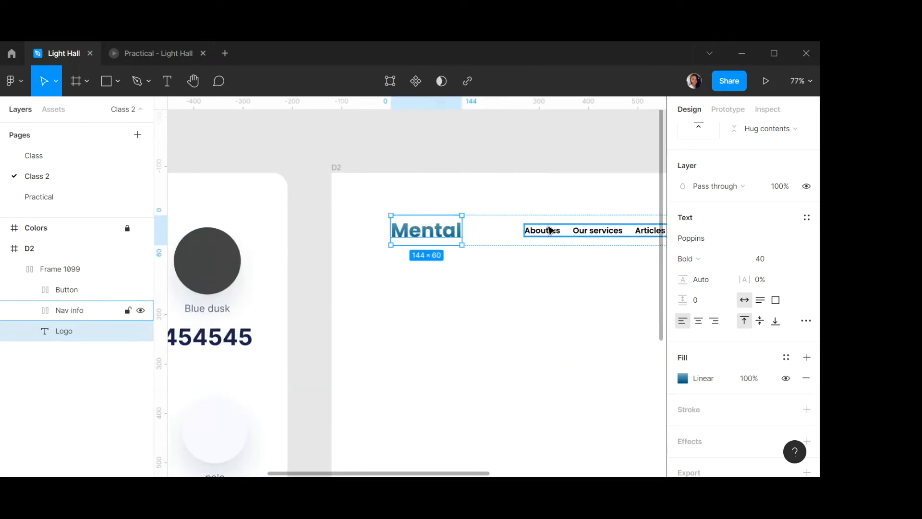
# Change the Nav info text colour to 454545 by sampling the Blue dusk swatch in the Colors frame.
pyautogui.hscroll(-1, 548, 230)
pyautogui.hscroll(4, 548, 231)
pyautogui.click(528, 234)
pyautogui.scroll(-2, 748, 289)
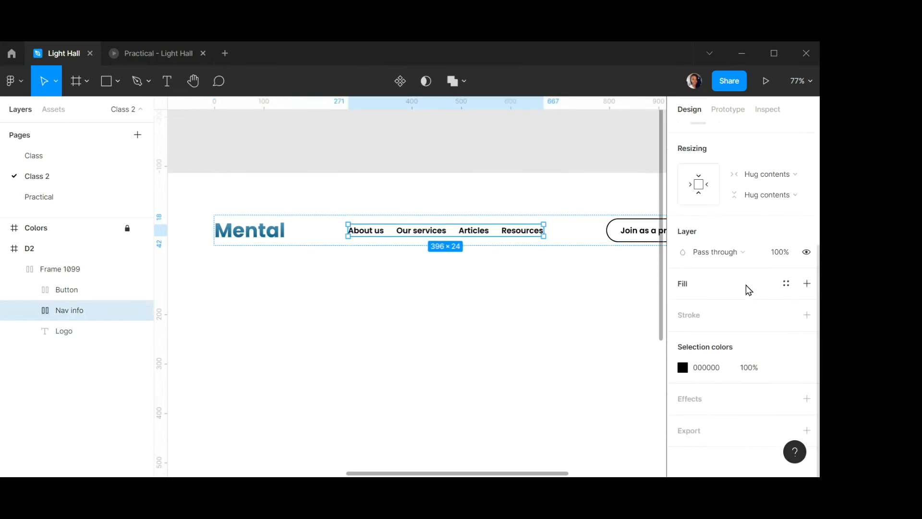
pyautogui.click(683, 368)
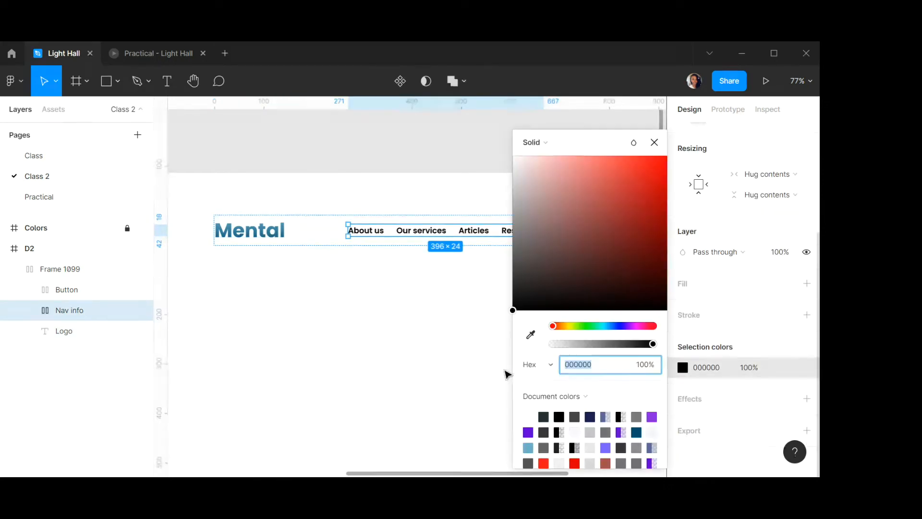
pyautogui.click(531, 335)
pyautogui.hscroll(-2, 336, 280)
pyautogui.hscroll(-5, 336, 280)
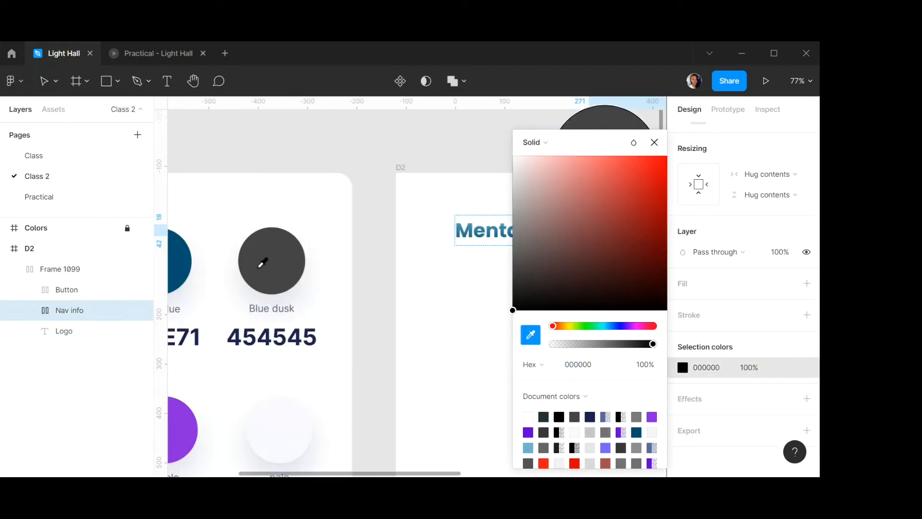
pyautogui.click(298, 258)
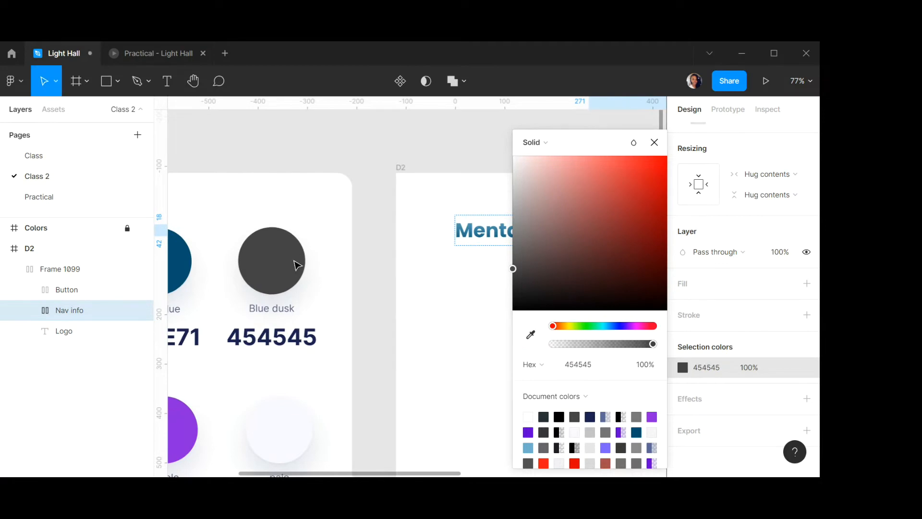
pyautogui.click(653, 143)
# Examine the "About us" link's font, weight, size and fill, and view the rest of the header row.
pyautogui.hscroll(7, 487, 204)
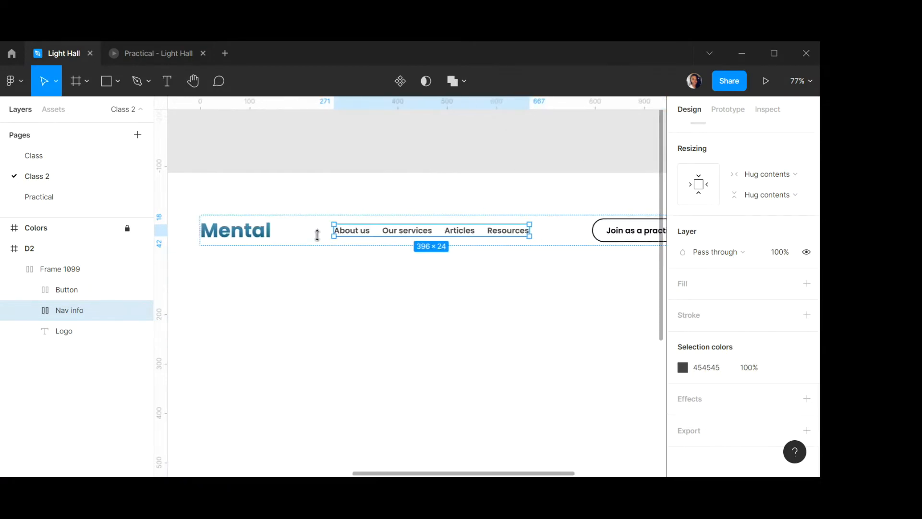
pyautogui.scroll(3, 348, 238)
pyautogui.scroll(5, 348, 238)
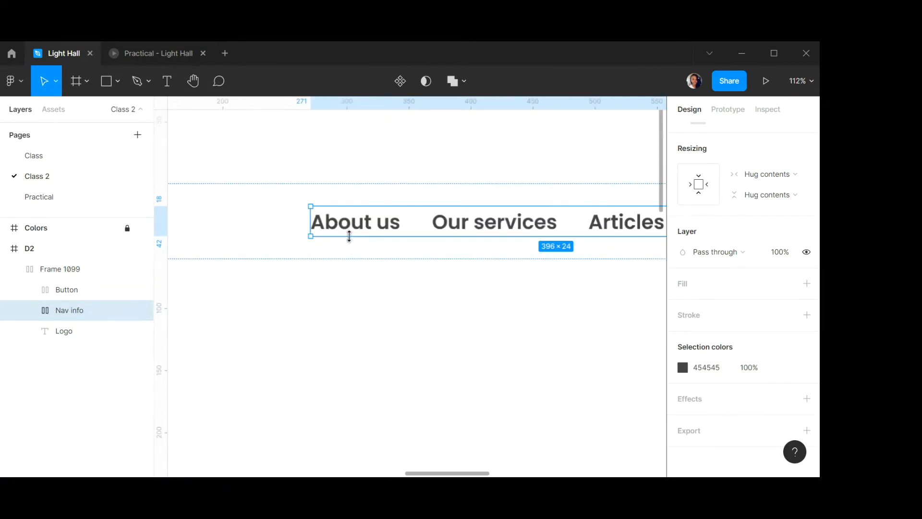
pyautogui.doubleClick(389, 219)
pyautogui.scroll(-2, 778, 317)
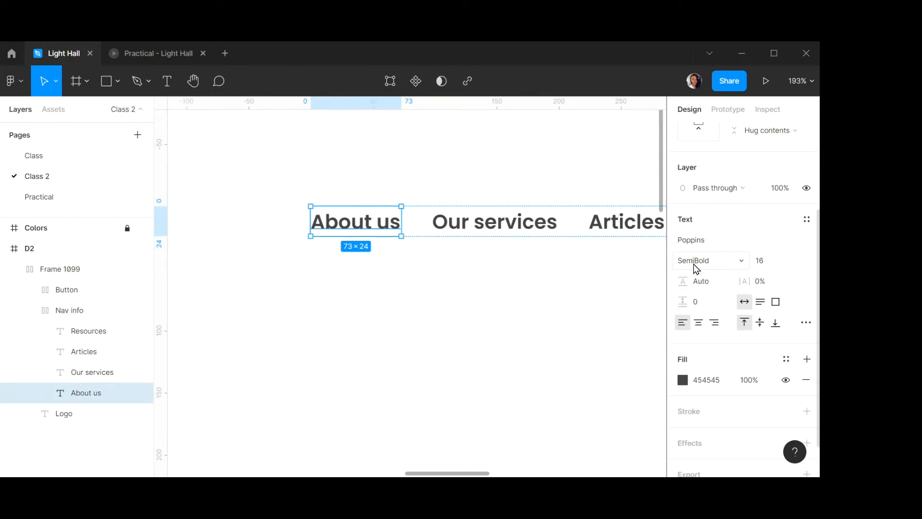
pyautogui.scroll(-5, 560, 237)
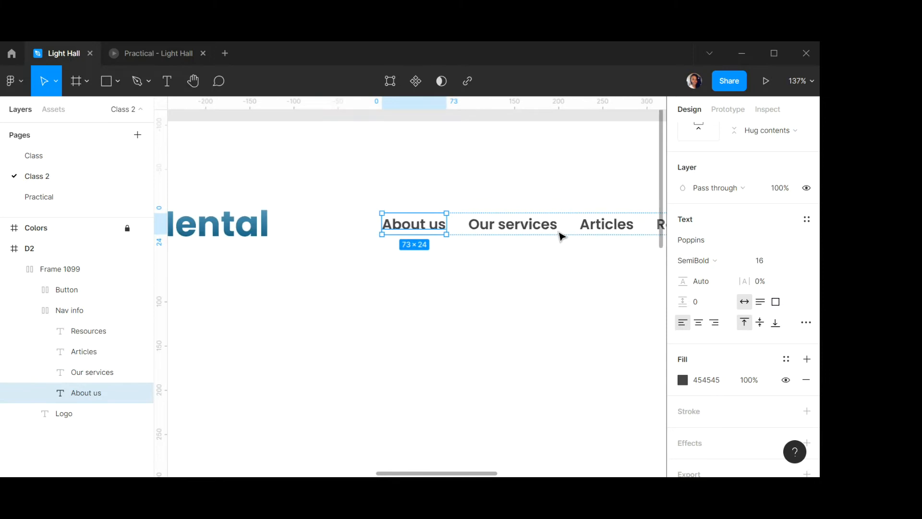
pyautogui.hscroll(5, 560, 237)
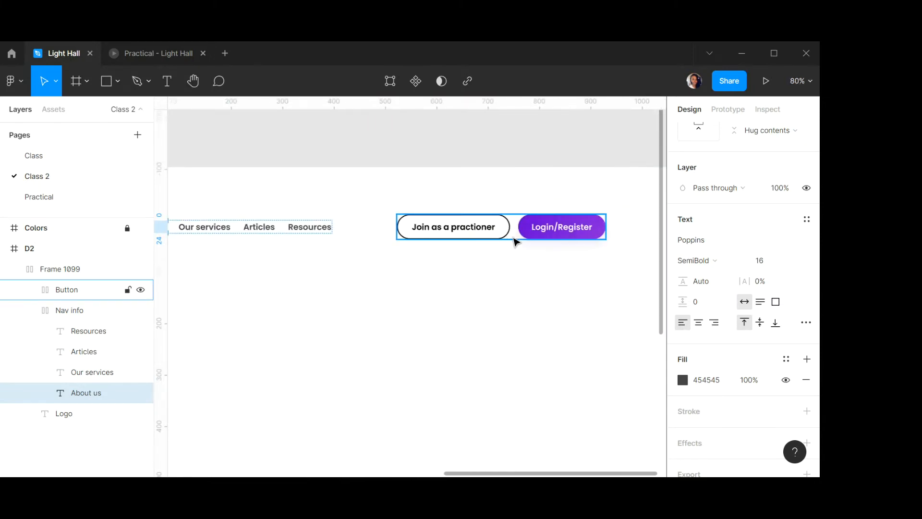
# Change the "Join as a practioner" button's stroke colour to 454545 by sampling the Blue dusk swatch in the Colors frame.
pyautogui.click(510, 234)
pyautogui.doubleClick(500, 233)
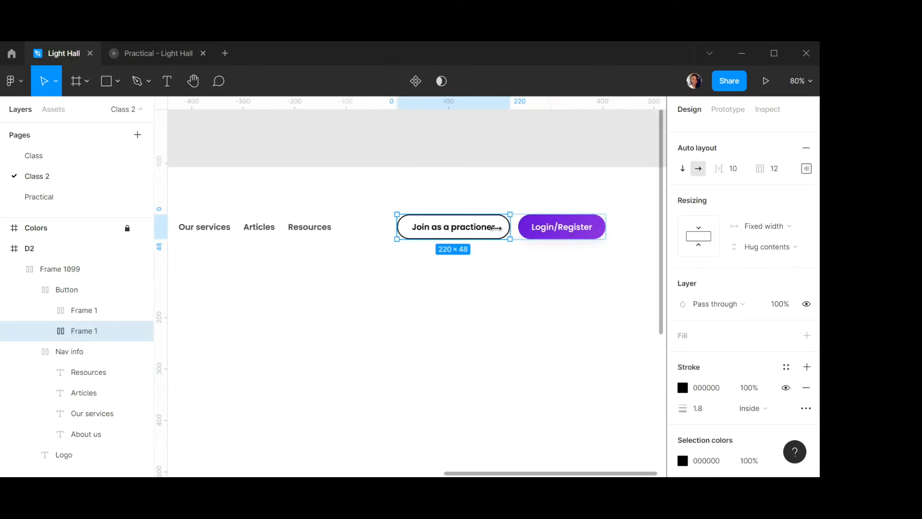
pyautogui.scroll(-1, 489, 232)
pyautogui.scroll(4, 489, 231)
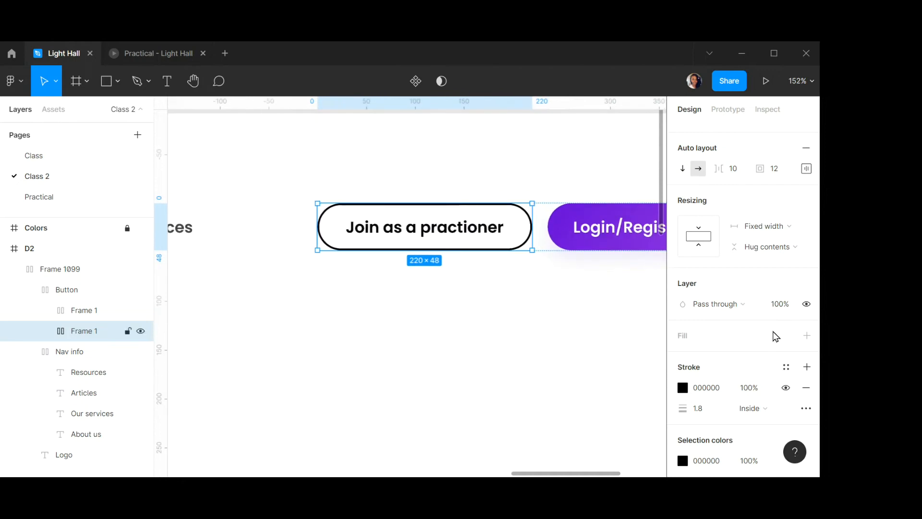
pyautogui.scroll(-2, 748, 338)
pyautogui.click(682, 295)
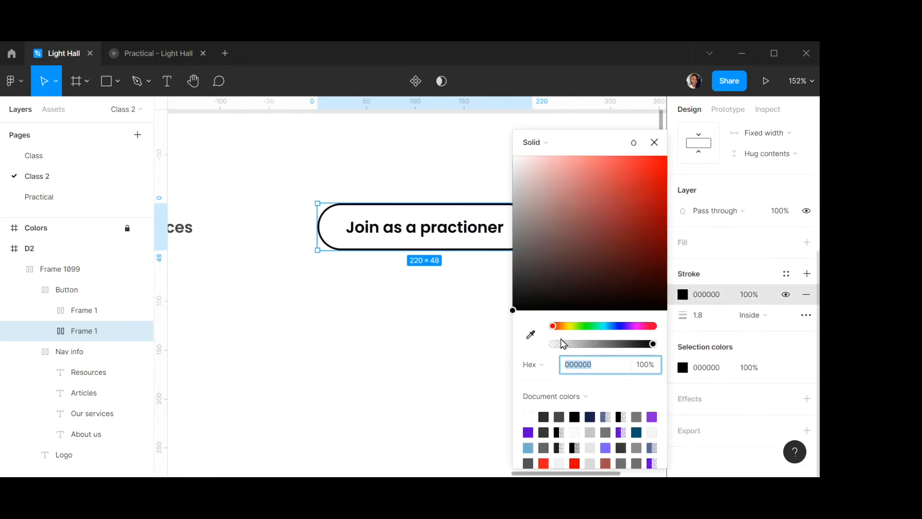
pyautogui.click(531, 335)
pyautogui.scroll(-5, 467, 347)
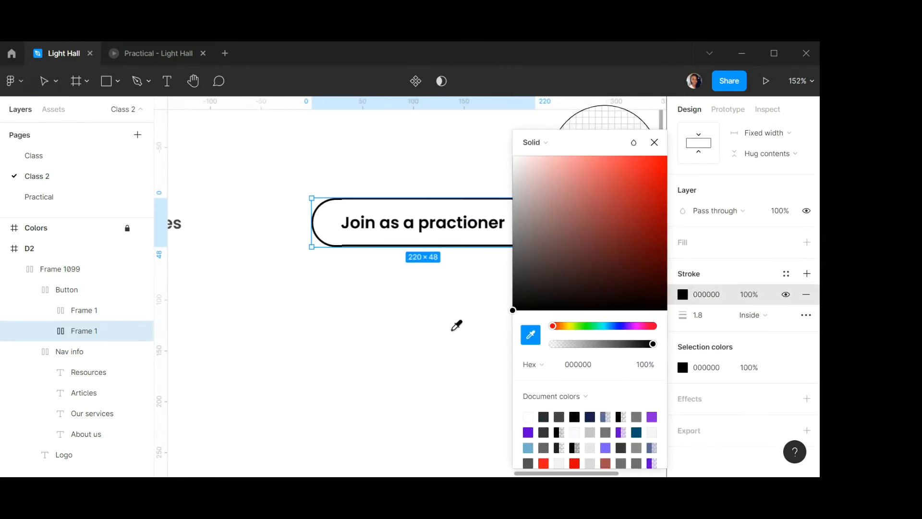
pyautogui.hscroll(-6, 289, 198)
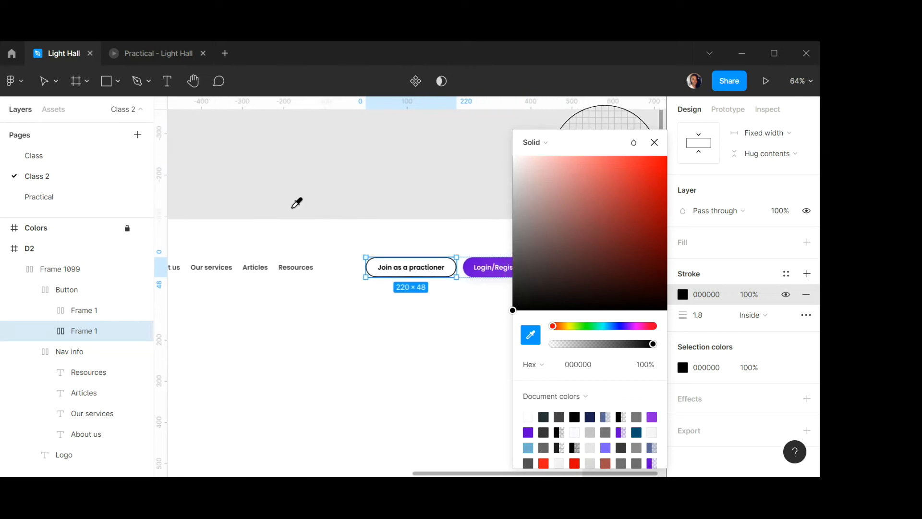
pyautogui.hscroll(-3, 298, 204)
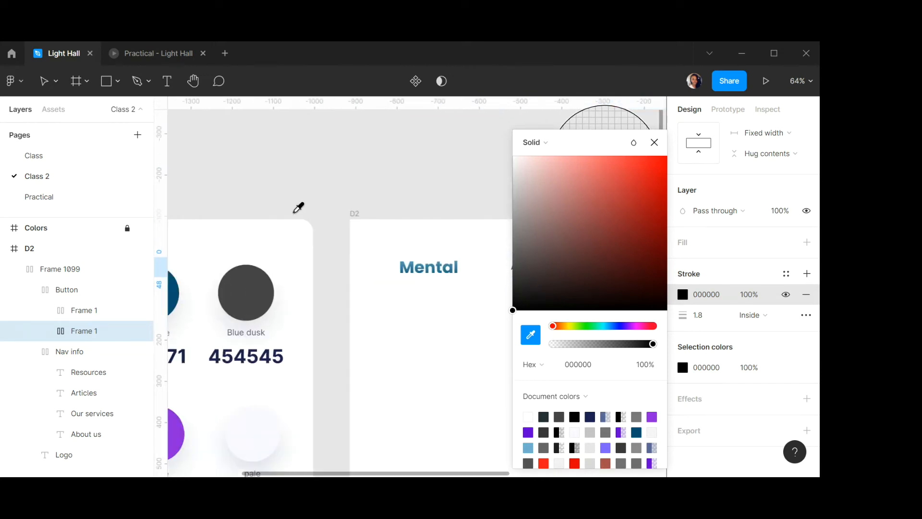
pyautogui.click(262, 293)
pyautogui.click(654, 142)
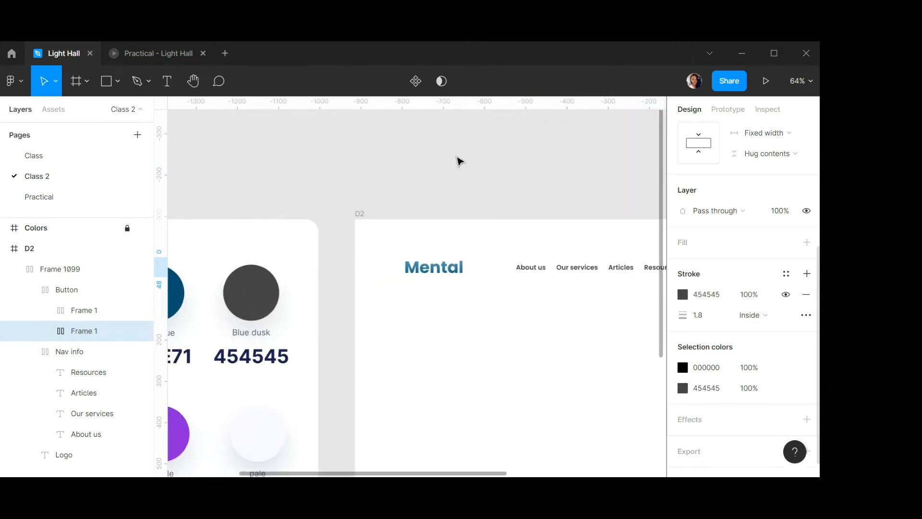
pyautogui.click(566, 249)
# Create a colour style named "Black" from the 454545 fill of the Resources link in Nav info.
pyautogui.hscroll(8, 525, 250)
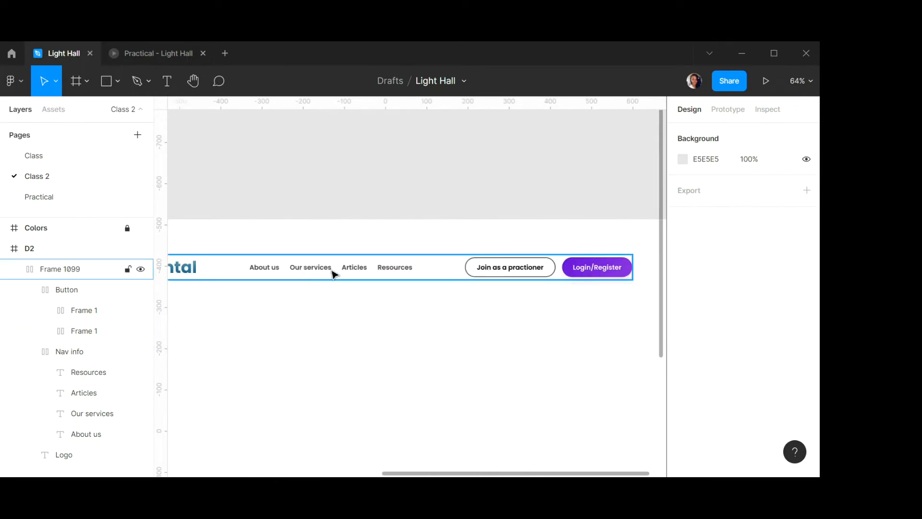
pyautogui.doubleClick(353, 274)
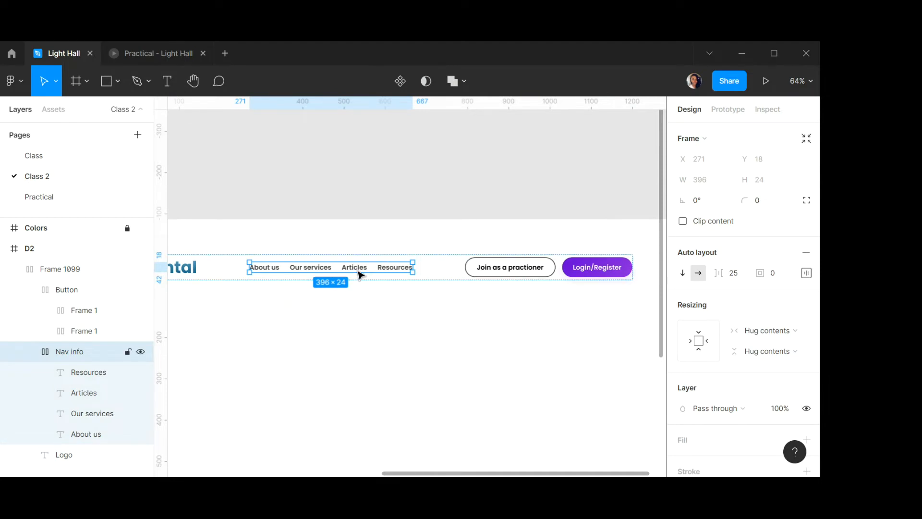
pyautogui.scroll(-3, 793, 250)
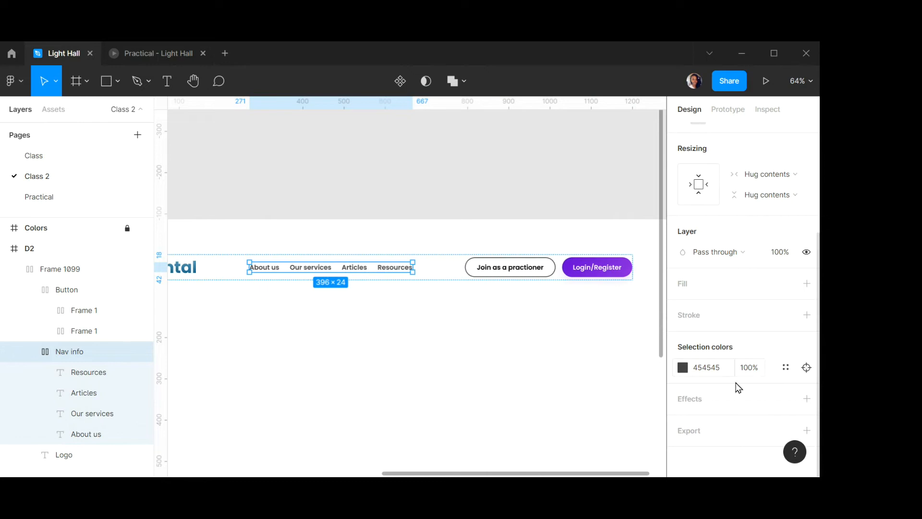
pyautogui.click(397, 268)
pyautogui.scroll(-3, 776, 350)
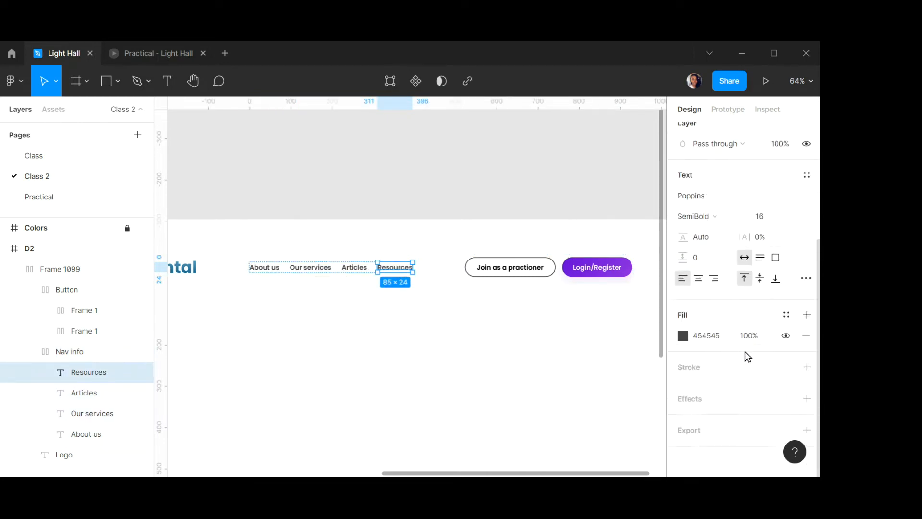
pyautogui.click(787, 317)
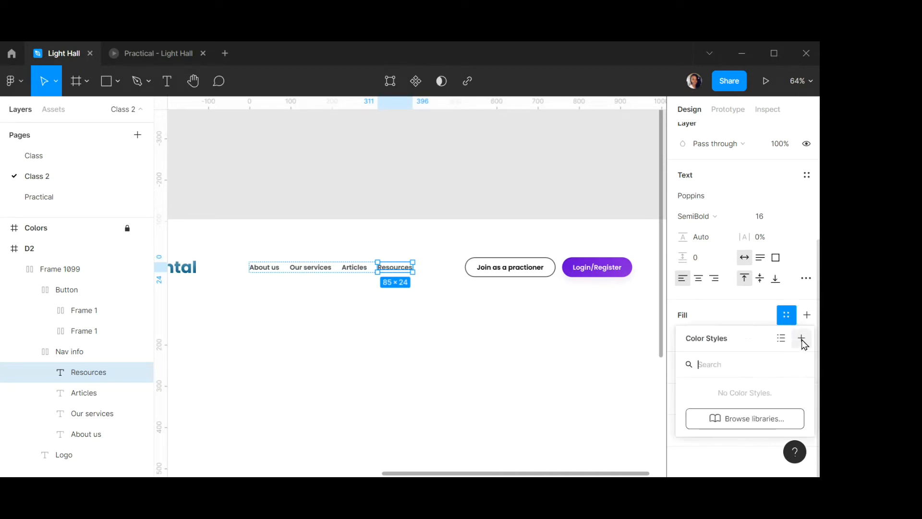
pyautogui.click(803, 341)
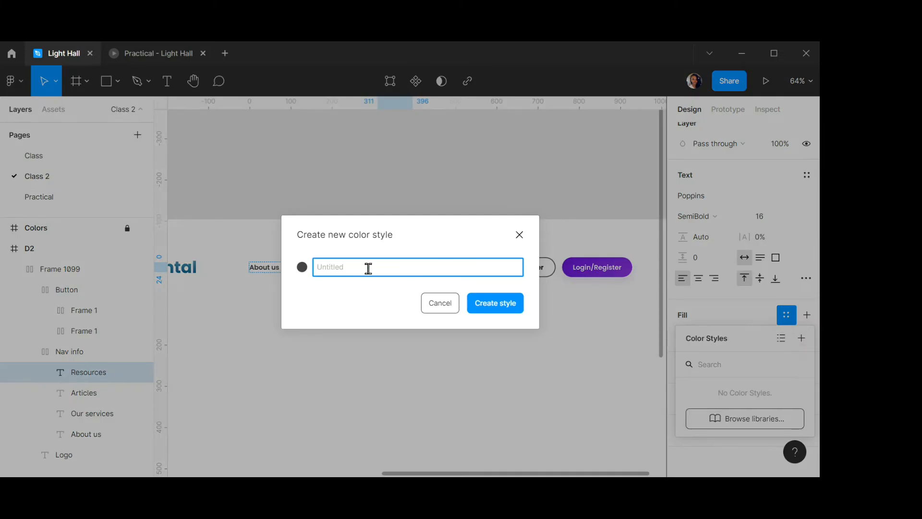
pyautogui.write('b')
pyautogui.click(485, 308)
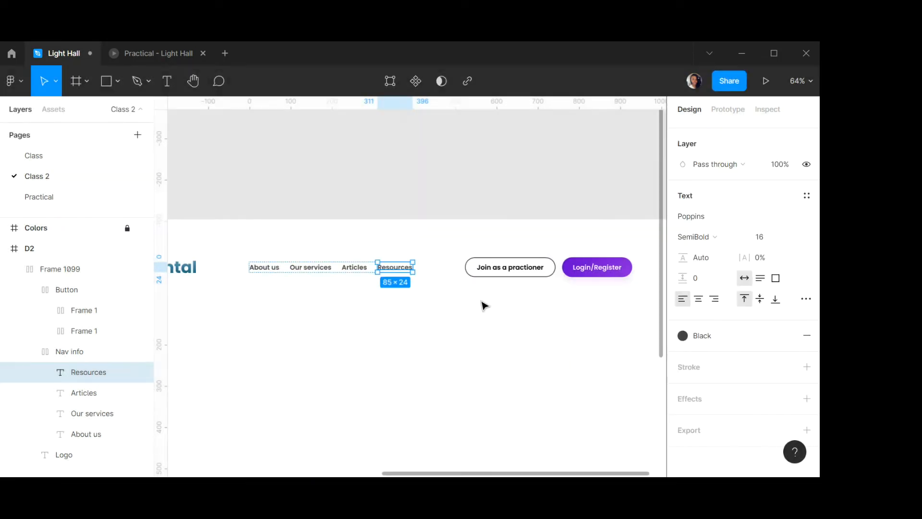
# Examine the Logo text's linear gradient fill and view the swatches in the Colors frame.
pyautogui.hscroll(2, 355, 255)
pyautogui.hscroll(-5, 360, 260)
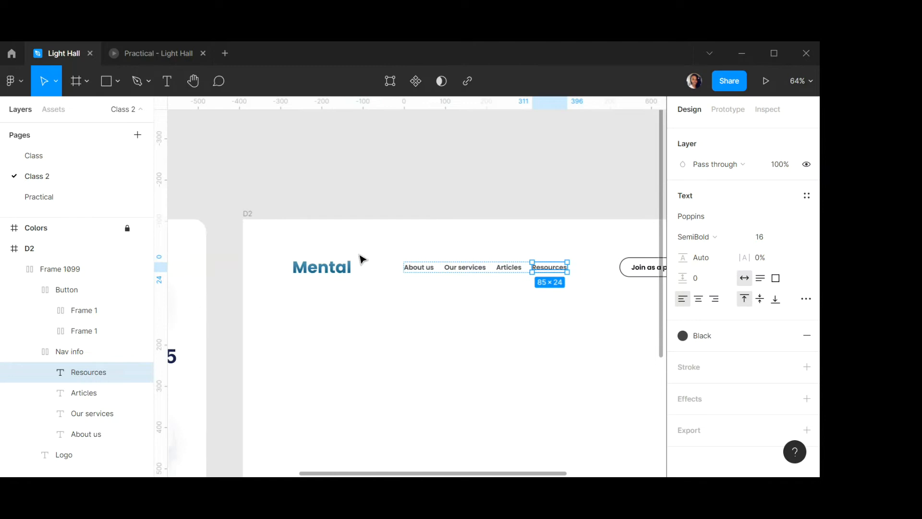
pyautogui.scroll(5, 394, 272)
pyautogui.doubleClick(394, 272)
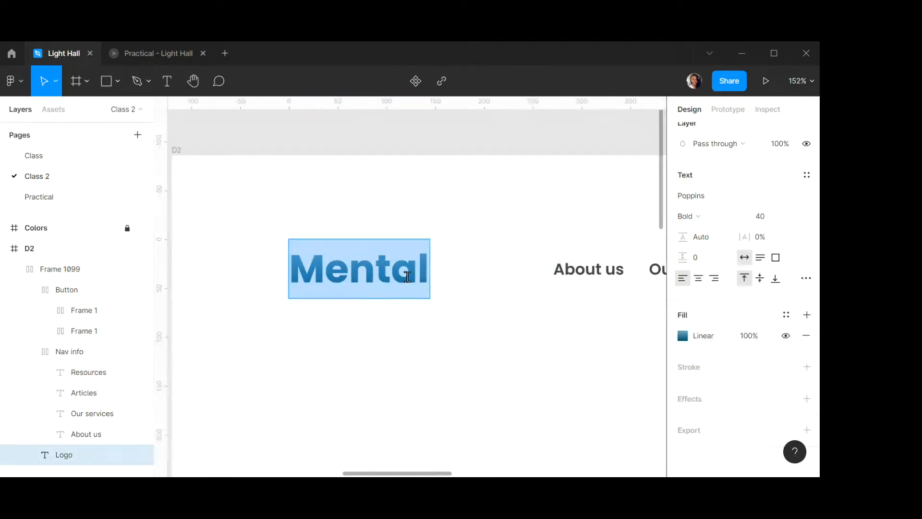
pyautogui.press('Escape')
pyautogui.scroll(-6, 430, 282)
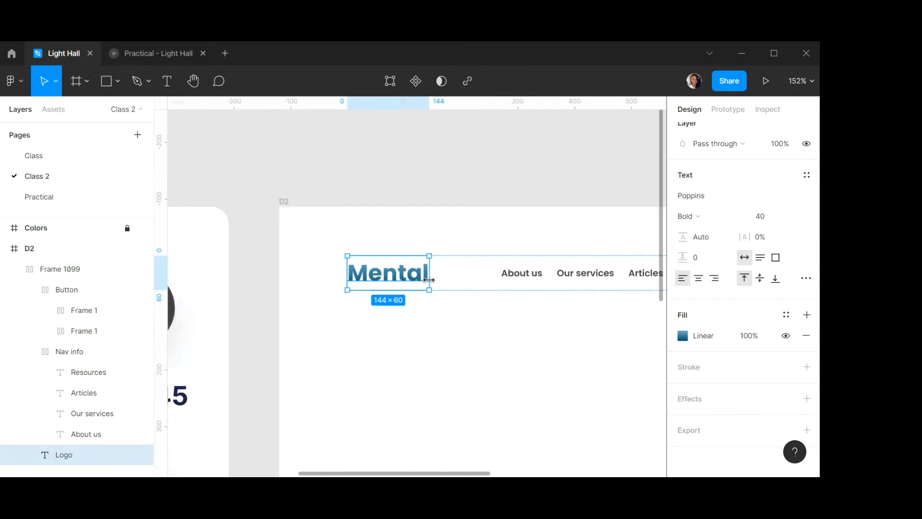
pyautogui.hscroll(-3, 267, 241)
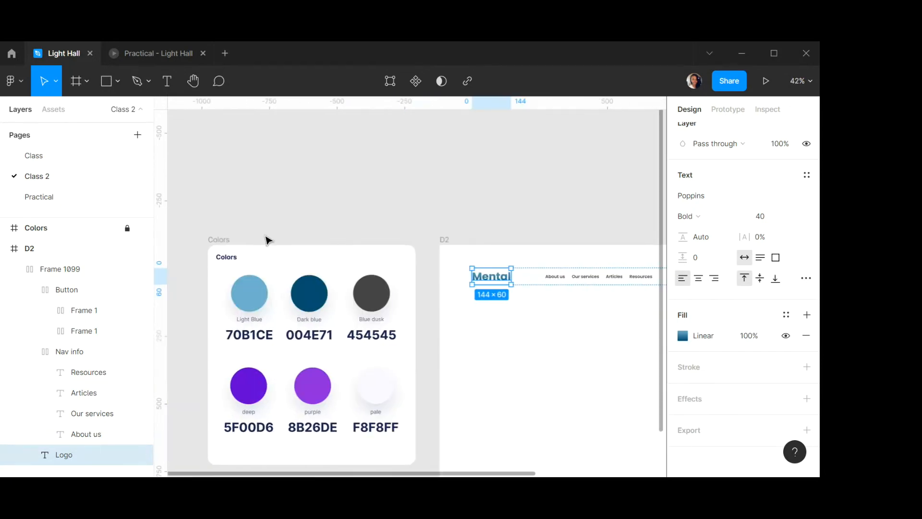
# Unlock the Colors frame and create a colour style named "Dark blue" from the fill of its 004E71 circle.
pyautogui.click(353, 274)
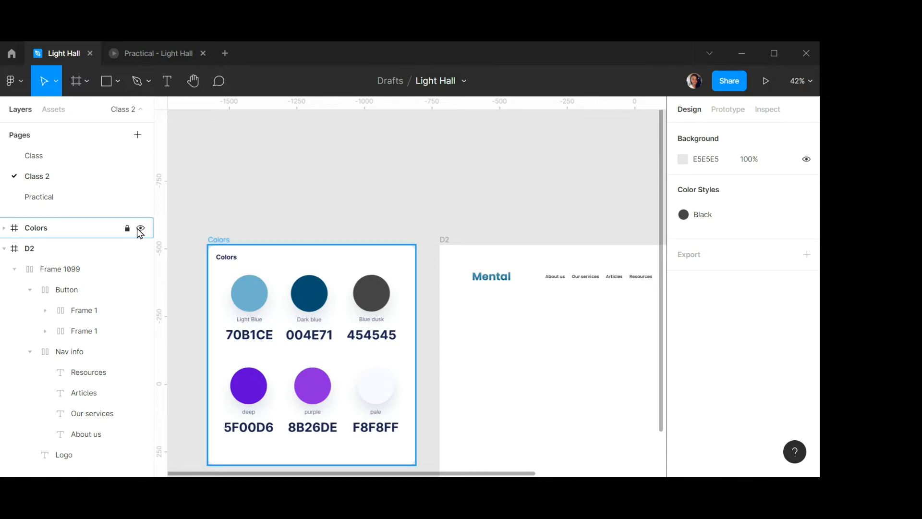
pyautogui.click(314, 303)
pyautogui.doubleClick(313, 303)
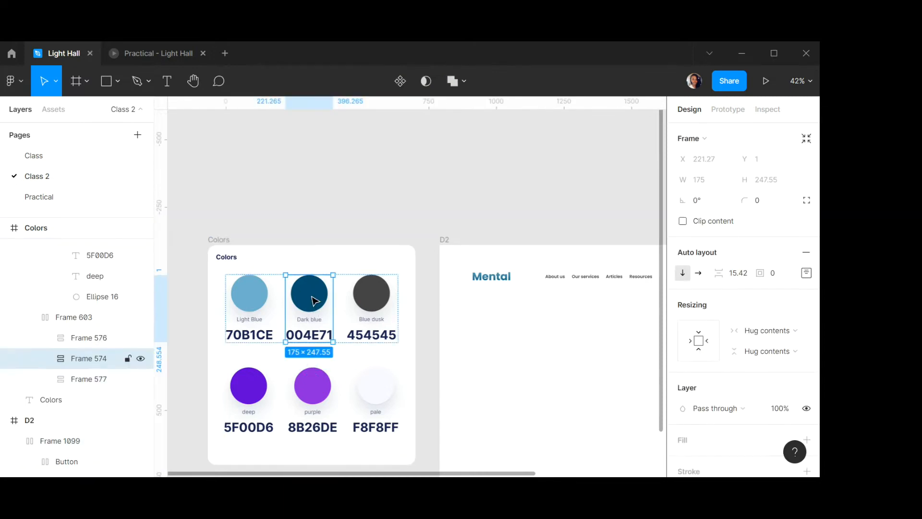
pyautogui.doubleClick(314, 304)
pyautogui.scroll(-3, 767, 316)
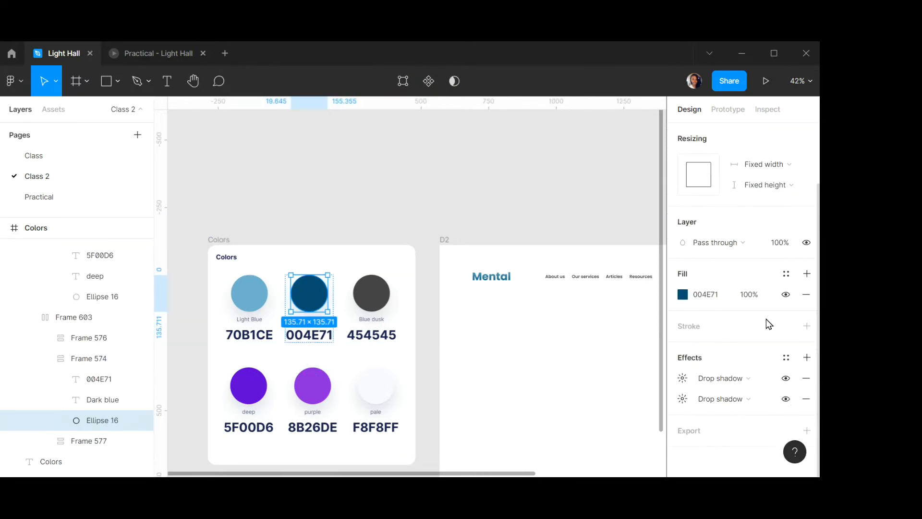
pyautogui.click(788, 274)
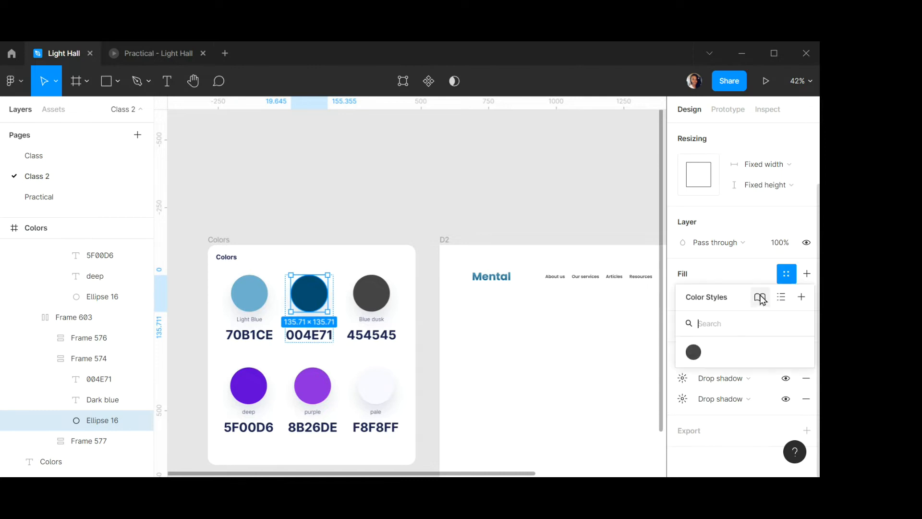
pyautogui.click(801, 298)
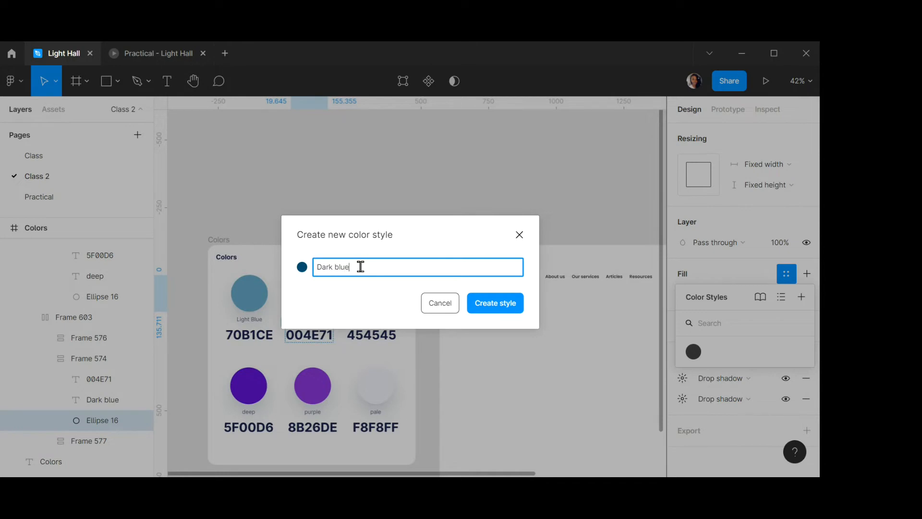
pyautogui.click(492, 308)
# Create a colour style named "Ligh blue" from the fill of the 70B1CE circle in the Colors frame.
pyautogui.click(240, 297)
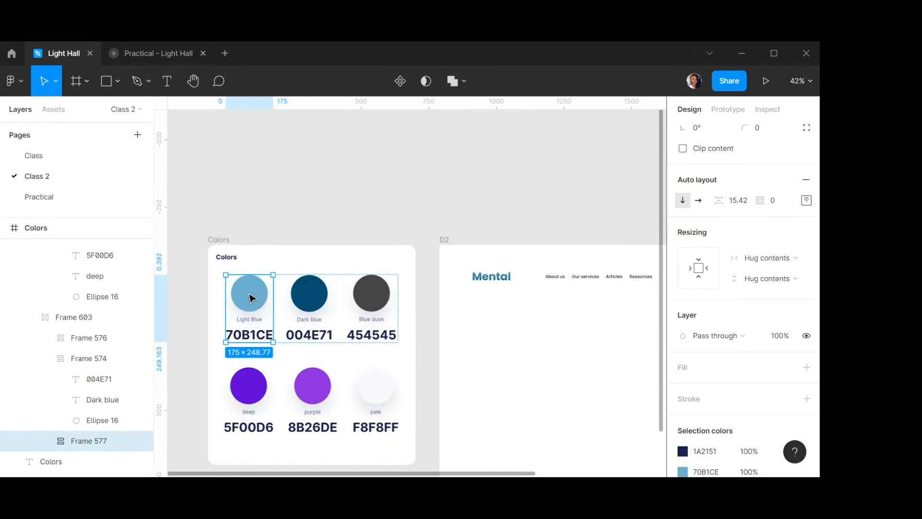
pyautogui.click(250, 296)
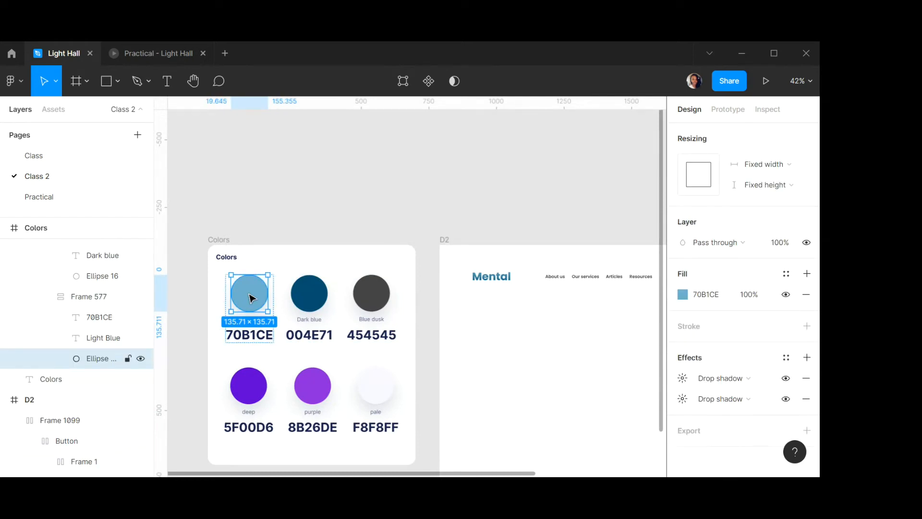
pyautogui.click(786, 274)
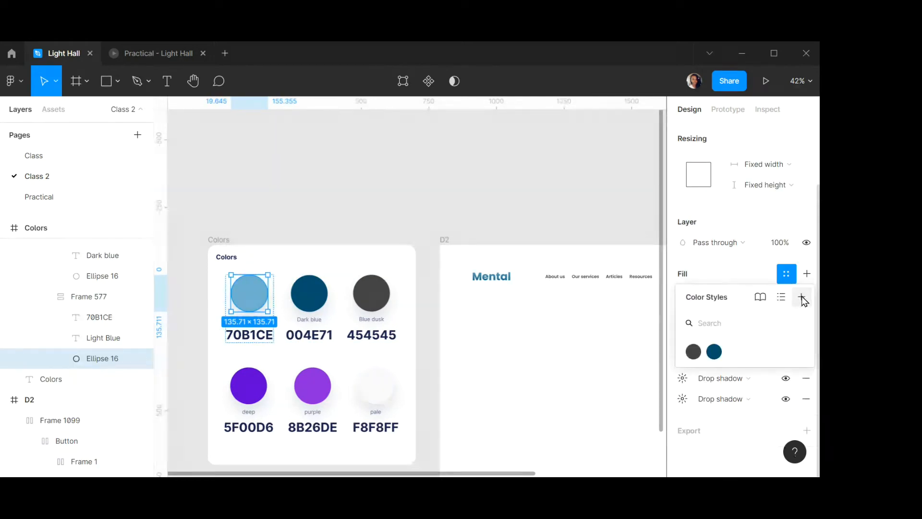
pyautogui.click(802, 296)
pyautogui.write('L')
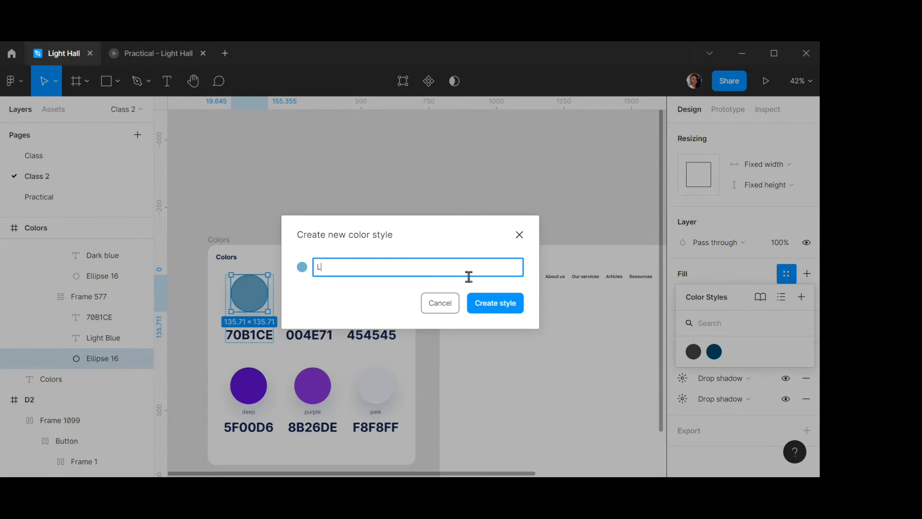
pyautogui.write('igh blue')
pyautogui.click(495, 312)
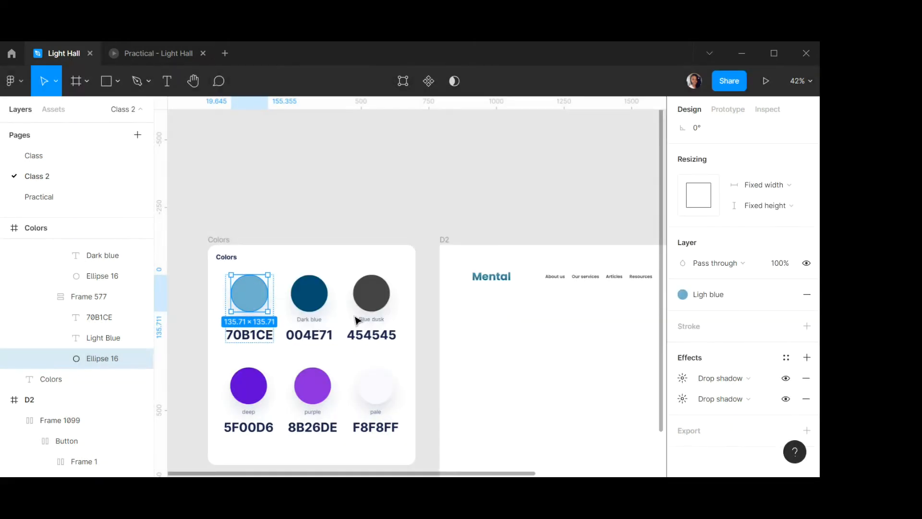
# Create a colour style named "Purple gradient" from the linear fill of the Login/Register button in the D2 header.
pyautogui.scroll(-2, 467, 303)
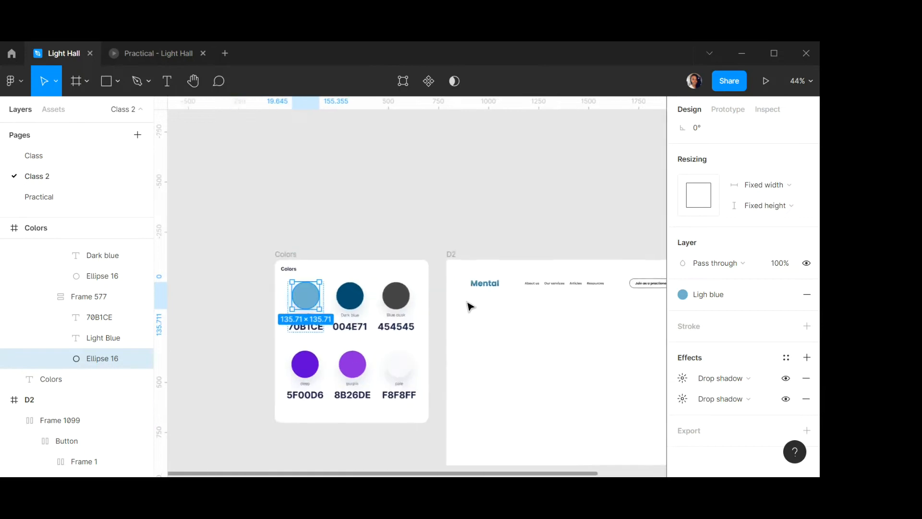
pyautogui.doubleClick(311, 371)
pyautogui.hscroll(6, 500, 310)
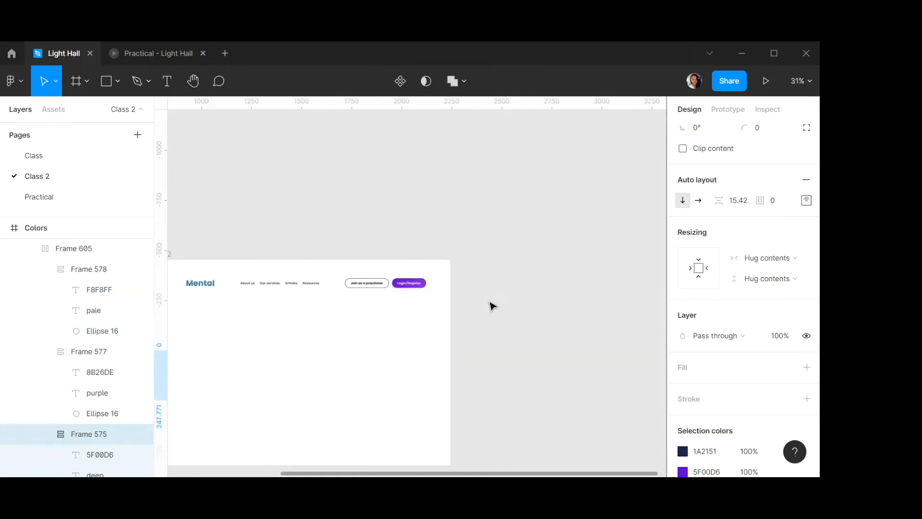
pyautogui.scroll(3, 411, 281)
pyautogui.scroll(5, 411, 281)
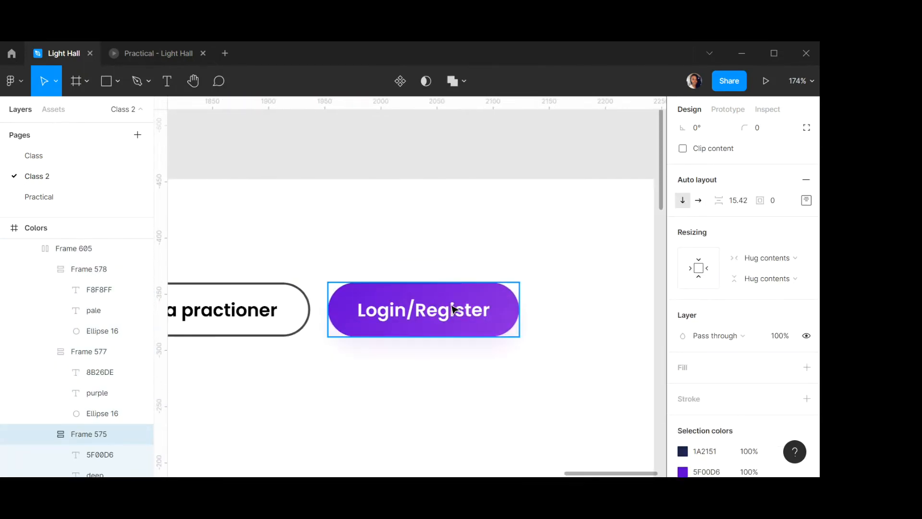
pyautogui.doubleClick(475, 300)
pyautogui.scroll(1, 729, 396)
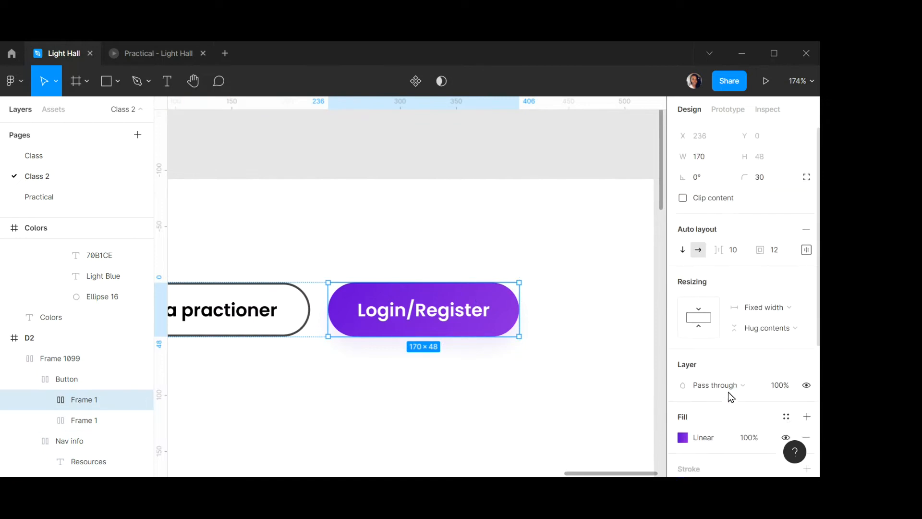
pyautogui.scroll(-4, 716, 365)
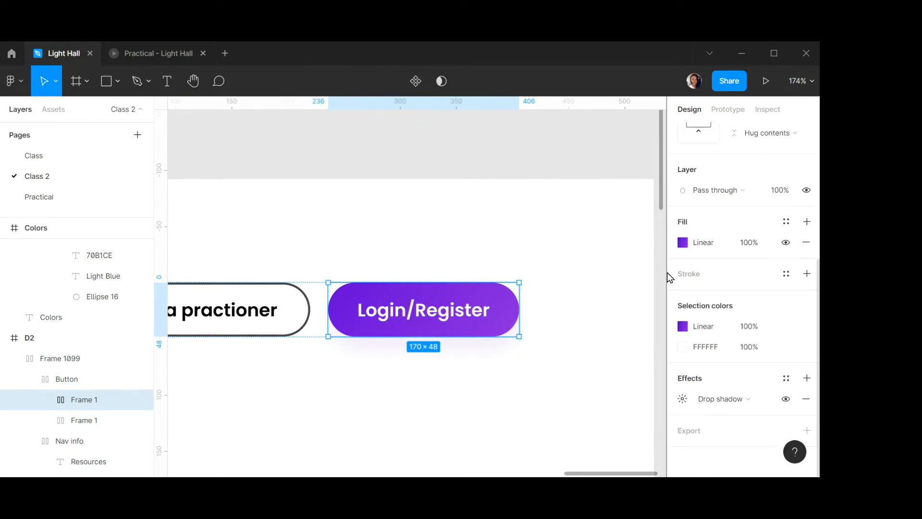
pyautogui.click(786, 222)
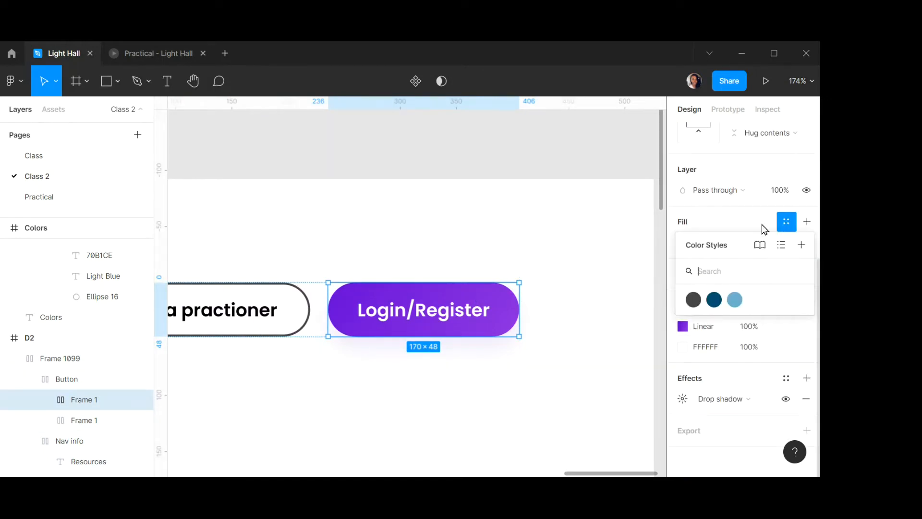
pyautogui.click(801, 246)
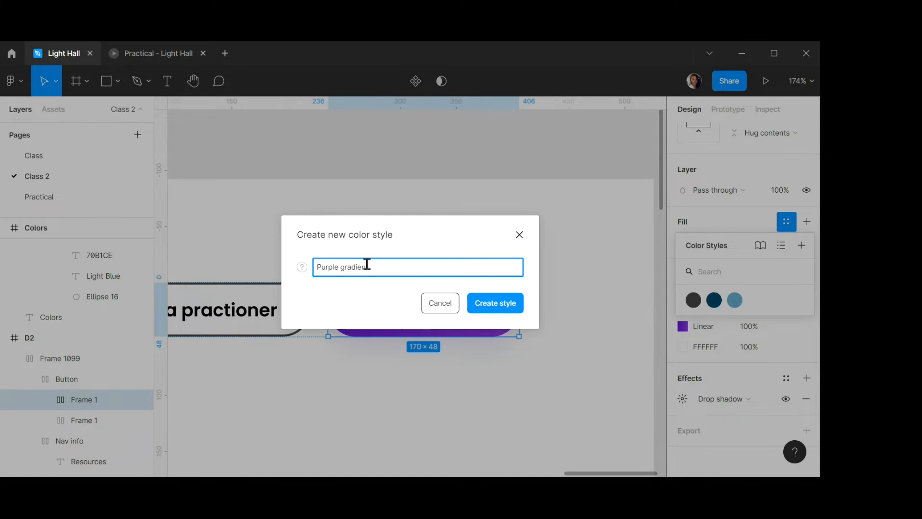
pyautogui.click(498, 315)
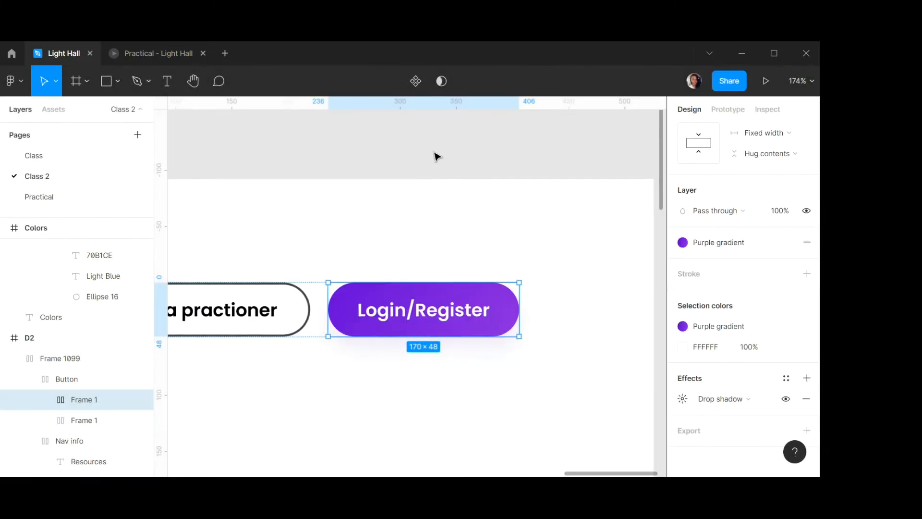
pyautogui.click(387, 245)
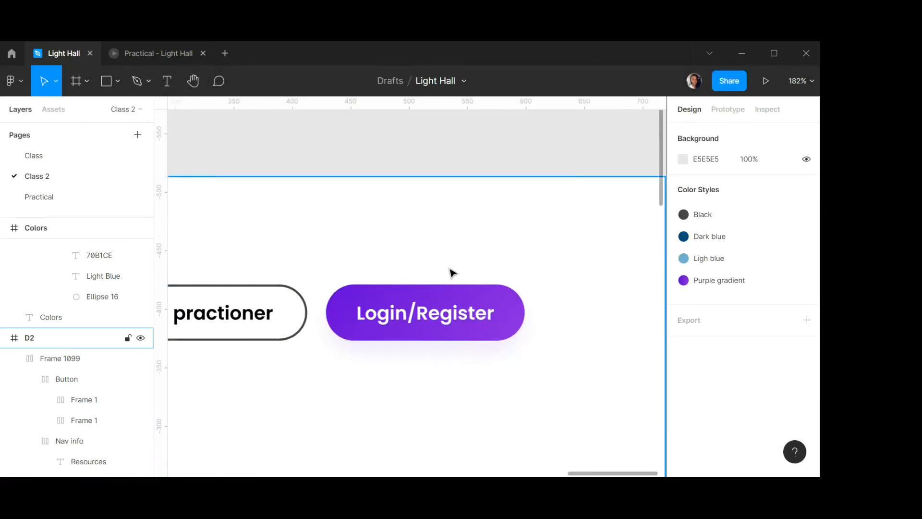
pyautogui.scroll(-3, 451, 272)
pyautogui.scroll(-5, 451, 272)
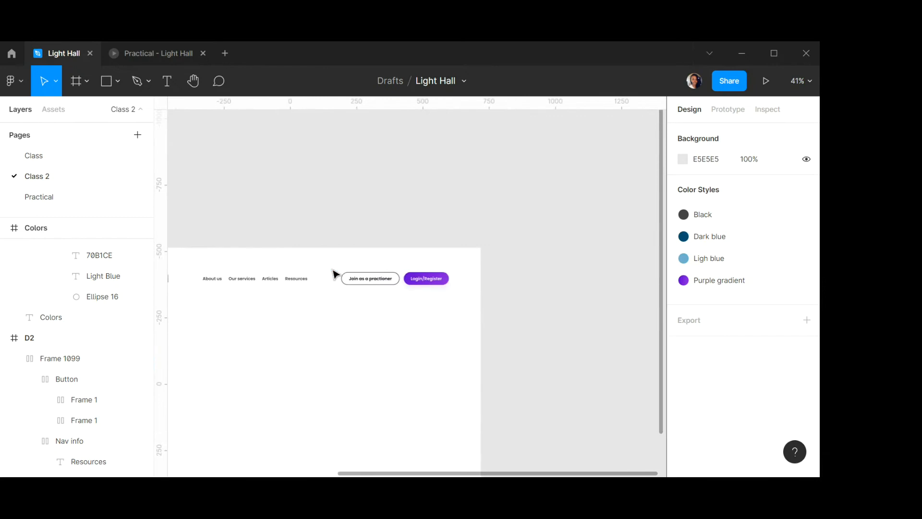
pyautogui.hscroll(-1, 336, 271)
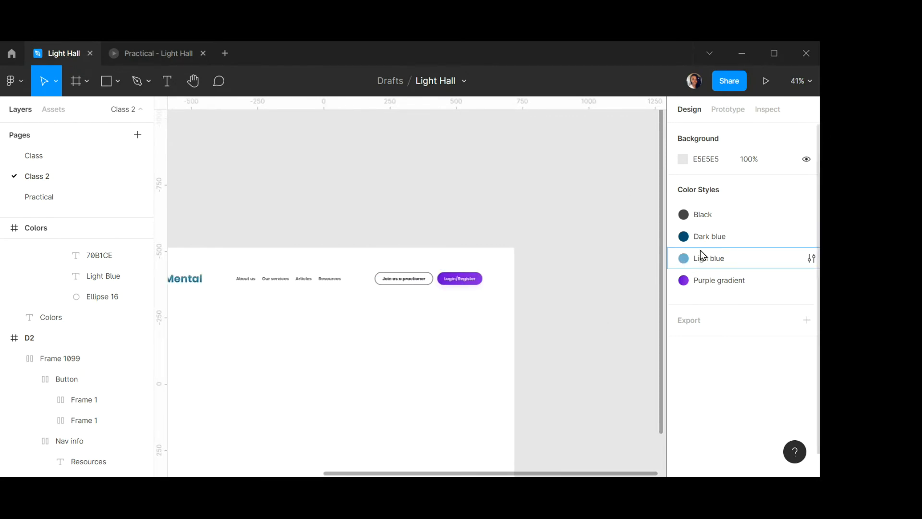
pyautogui.scroll(-2, 404, 259)
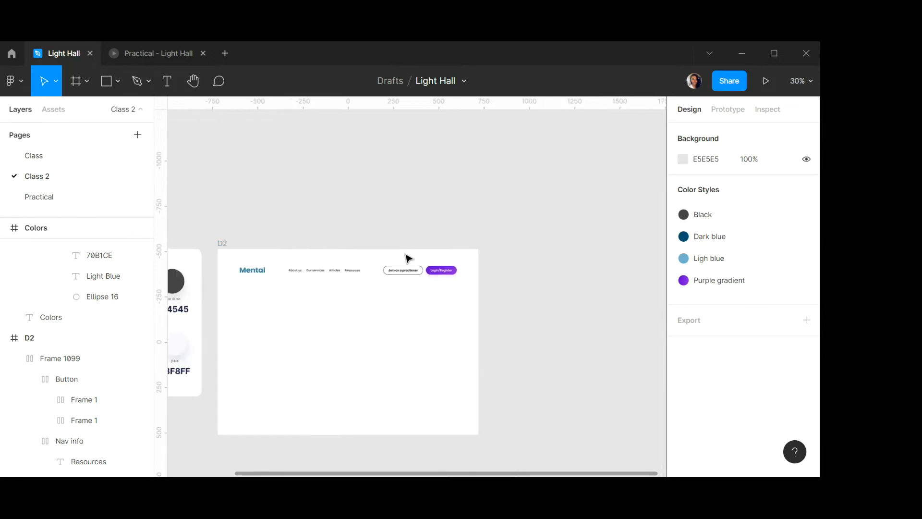
pyautogui.scroll(2, 307, 287)
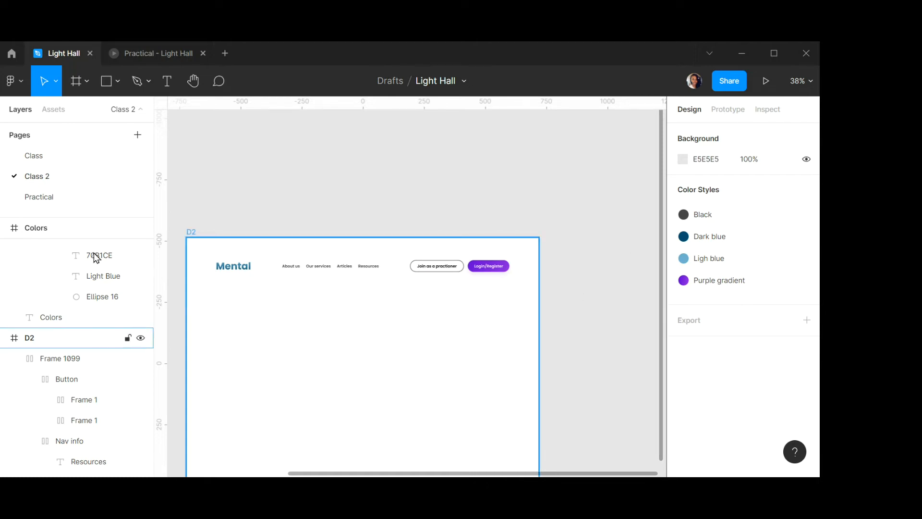
# Show the 12-column layout grid on frame D2 and draw a frame about 1440 × 166 around the navigation row.
pyautogui.click(189, 234)
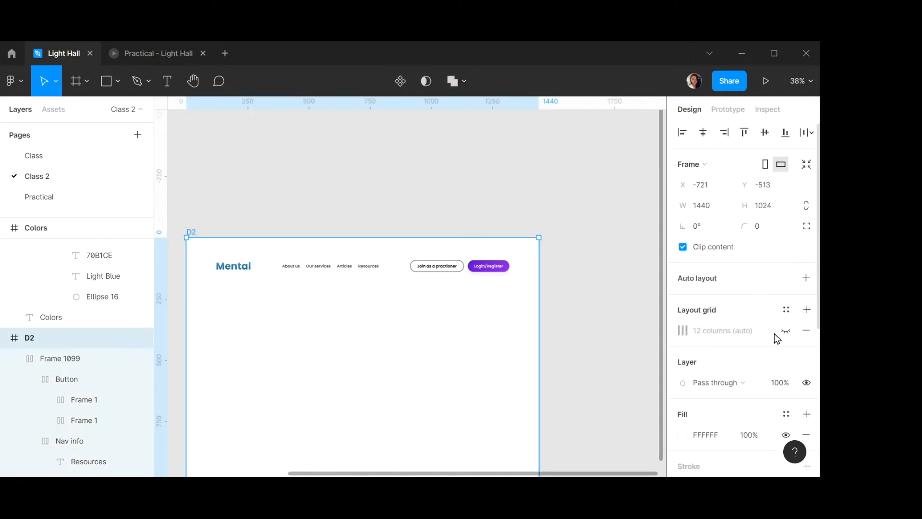
pyautogui.click(785, 331)
pyautogui.scroll(2, 319, 247)
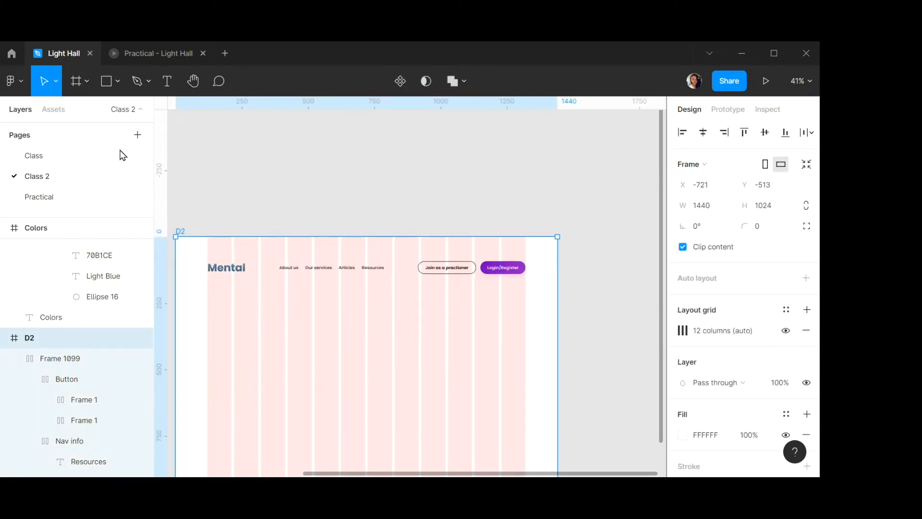
pyautogui.click(76, 79)
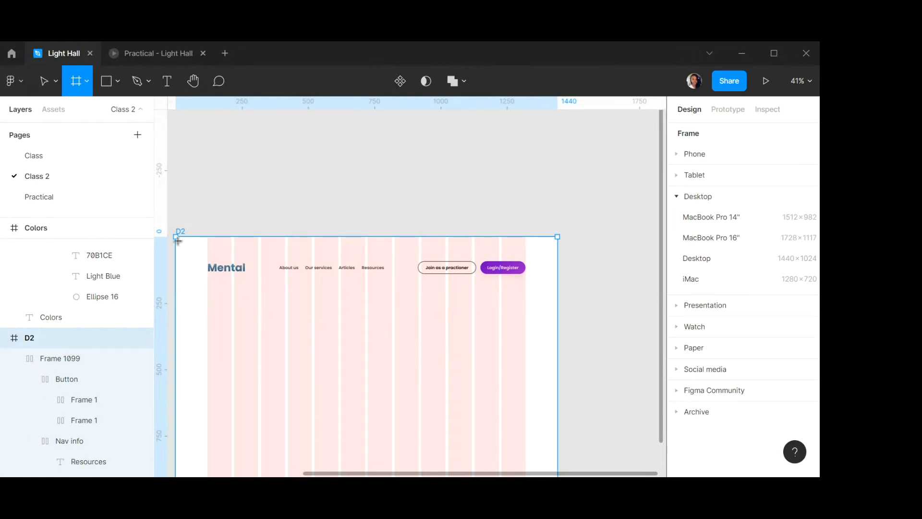
pyautogui.moveTo(176, 236)
pyautogui.mouseDown()
pyautogui.moveTo(332, 283)
pyautogui.moveTo(557, 283)
pyautogui.mouseUp()
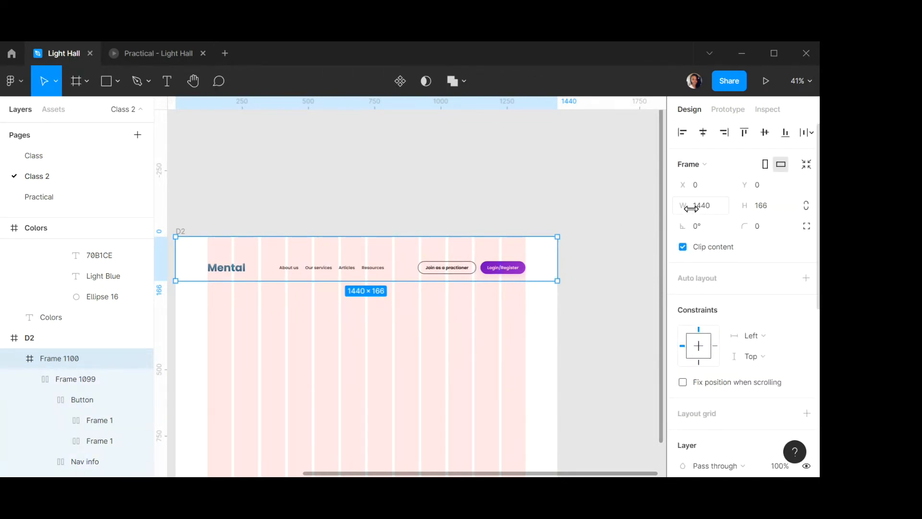
pyautogui.click(768, 207)
pyautogui.press('Return')
pyautogui.click(613, 237)
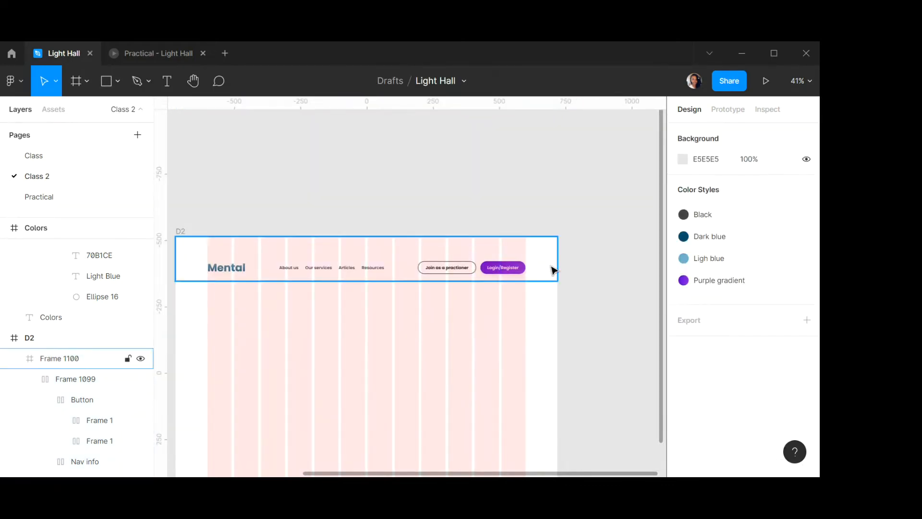
pyautogui.click(397, 276)
pyautogui.click(765, 207)
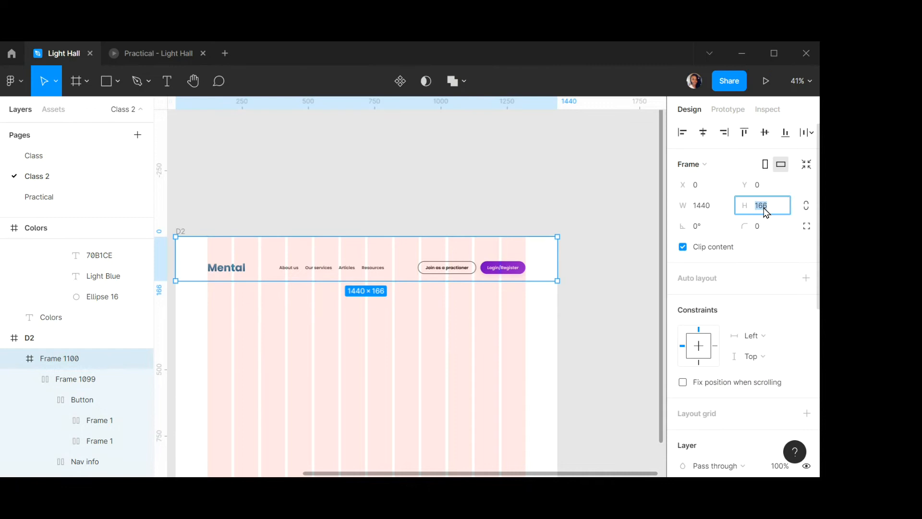
pyautogui.write('40')
pyautogui.press('Return')
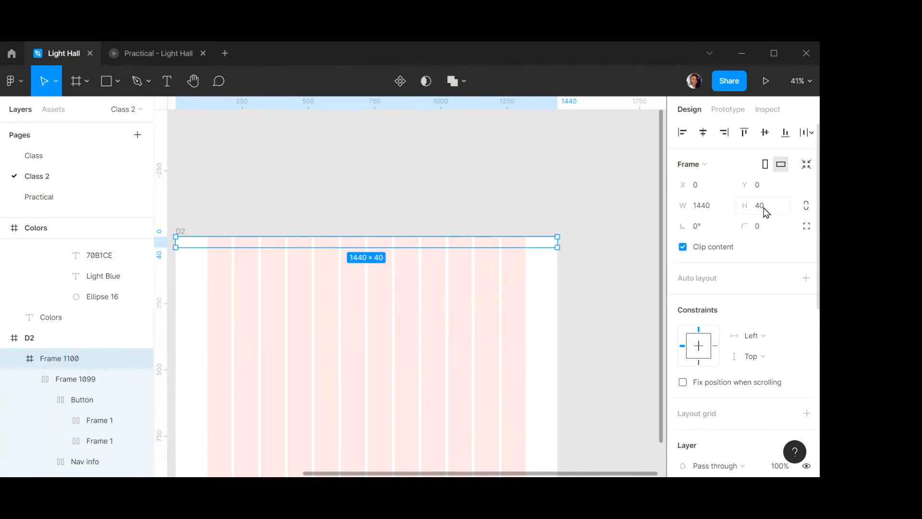
pyautogui.hotkey('ctrl', 'z')
pyautogui.click(535, 212)
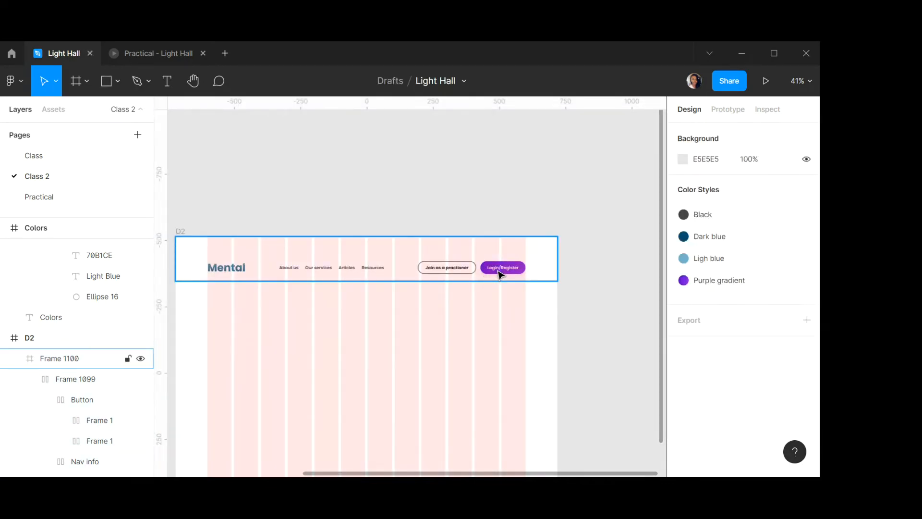
# Move the navigation content row up inside its new frame to Y 37.
pyautogui.click(500, 274)
pyautogui.click(500, 274)
pyautogui.moveTo(499, 274); pyautogui.dragTo(500, 260)
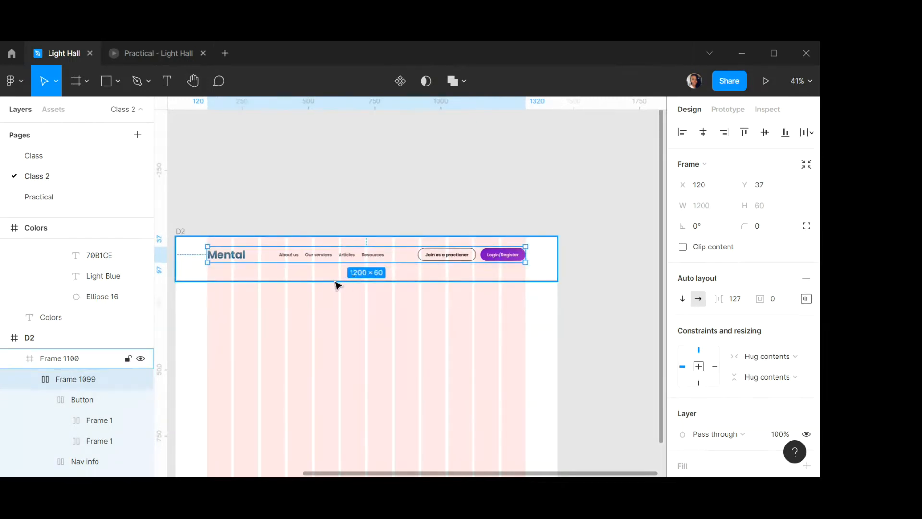
# Rename the new frame around the navigation row as Nav.
pyautogui.click(21, 362)
pyautogui.doubleClick(50, 359)
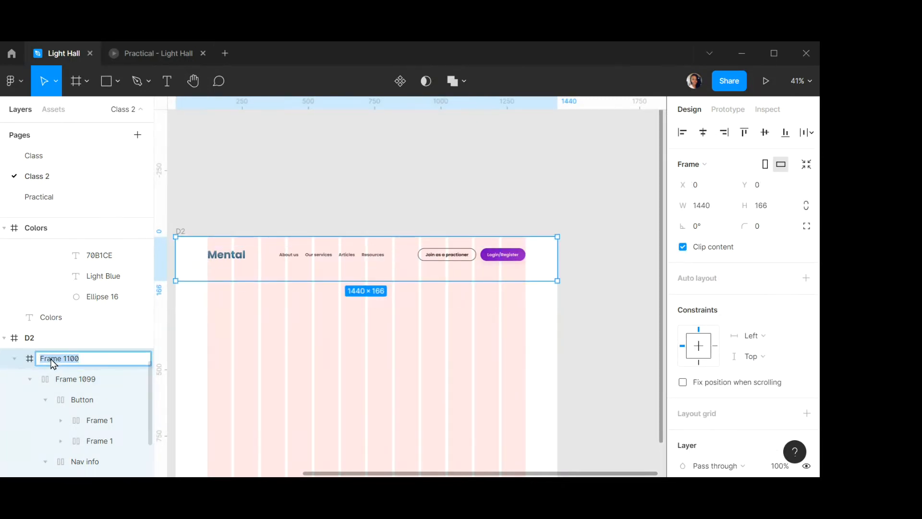
pyautogui.write('Nav')
pyautogui.press('Return')
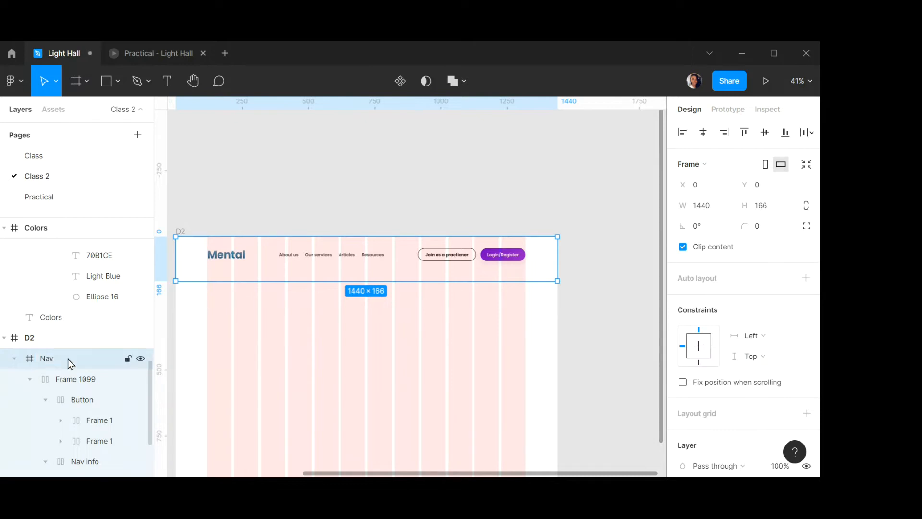
# Reduce the height of the Nav frame to 110.
pyautogui.moveTo(490, 281); pyautogui.dragTo(492, 270)
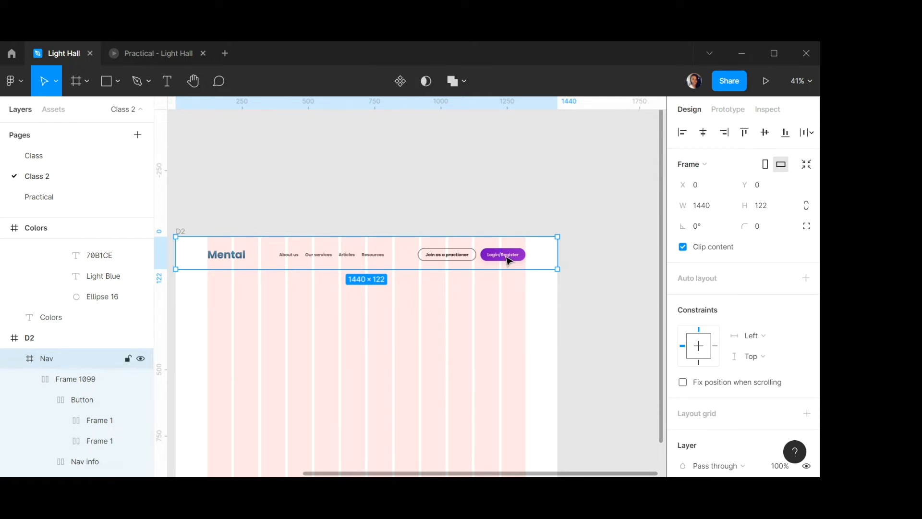
pyautogui.click(765, 214)
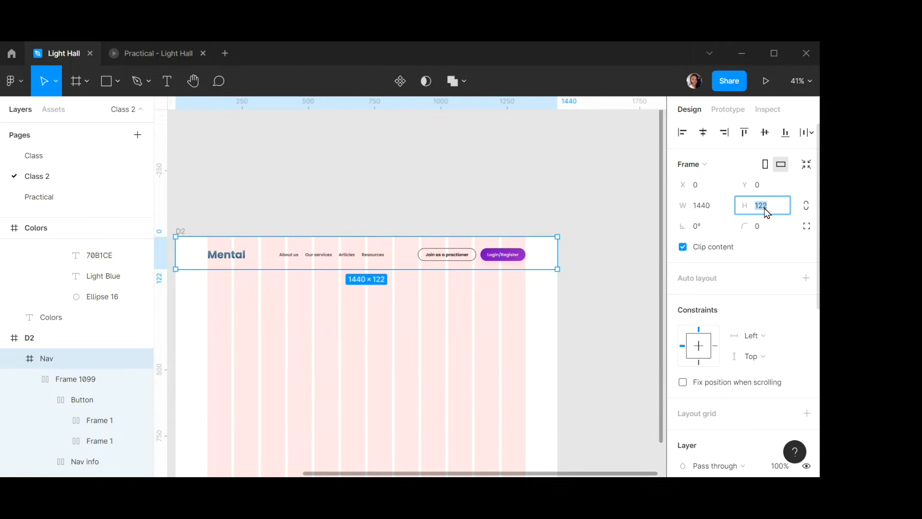
pyautogui.write('110')
pyautogui.press('Return')
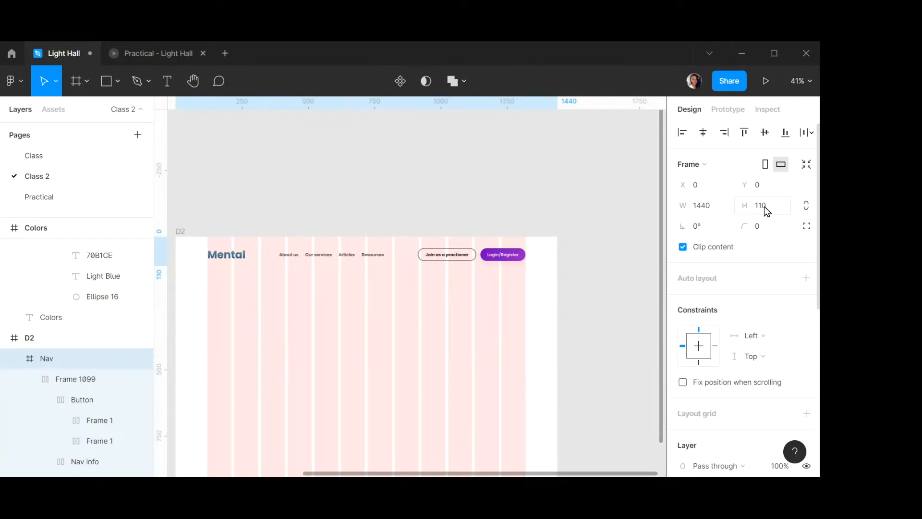
pyautogui.press('Escape')
# Center the navigation content row vertically within the Nav frame.
pyautogui.doubleClick(506, 260)
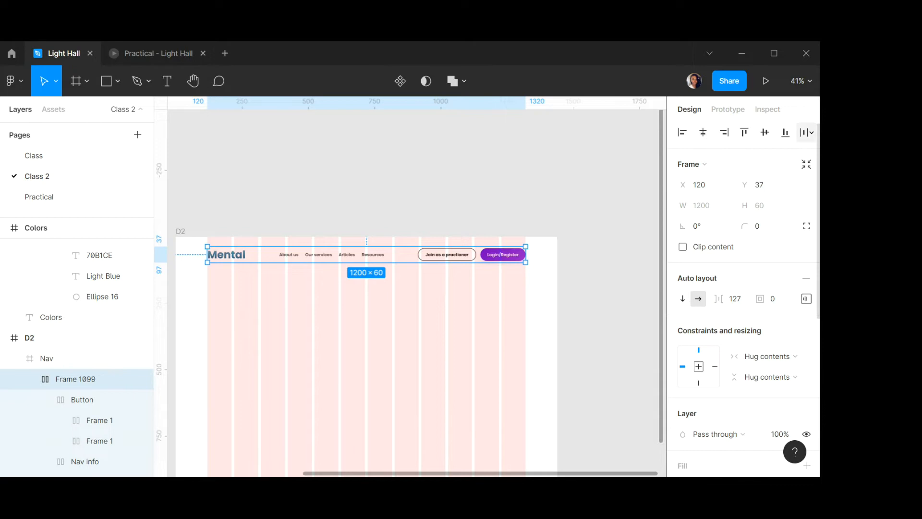
pyautogui.click(765, 134)
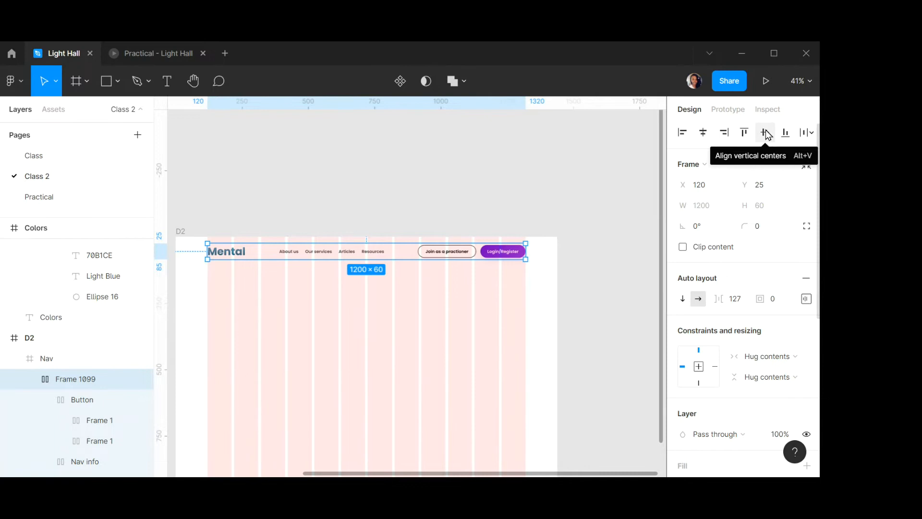
pyautogui.click(419, 190)
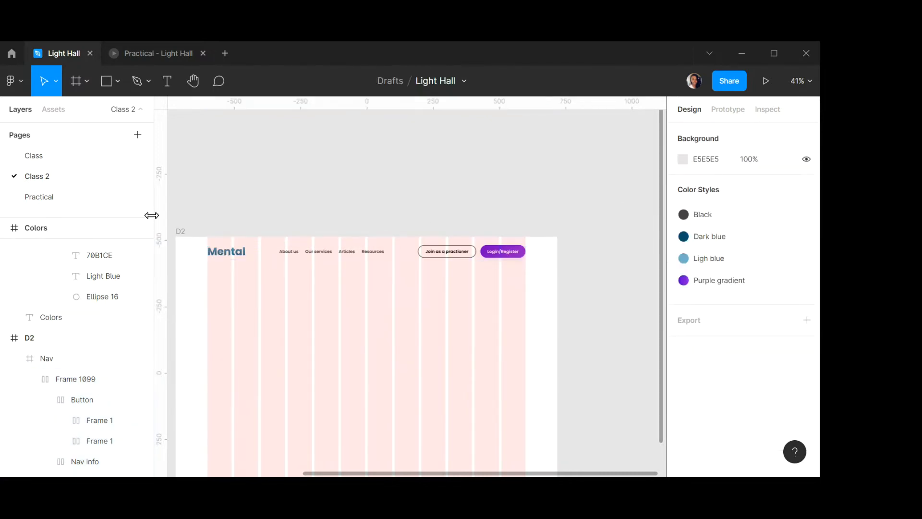
# Check the spacing between the navigation content row and the edges of the Nav frame.
pyautogui.click(182, 231)
pyautogui.click(256, 260)
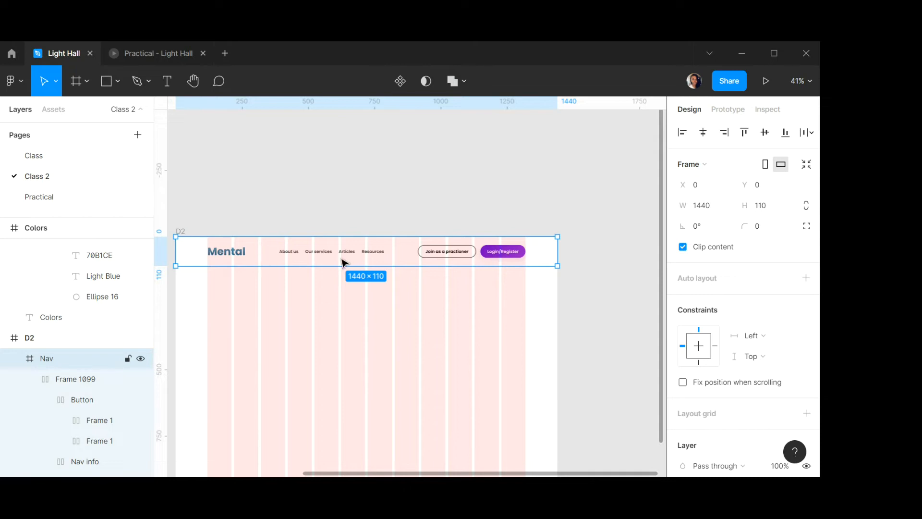
pyautogui.scroll(1, 339, 263)
pyautogui.scroll(-4, 339, 264)
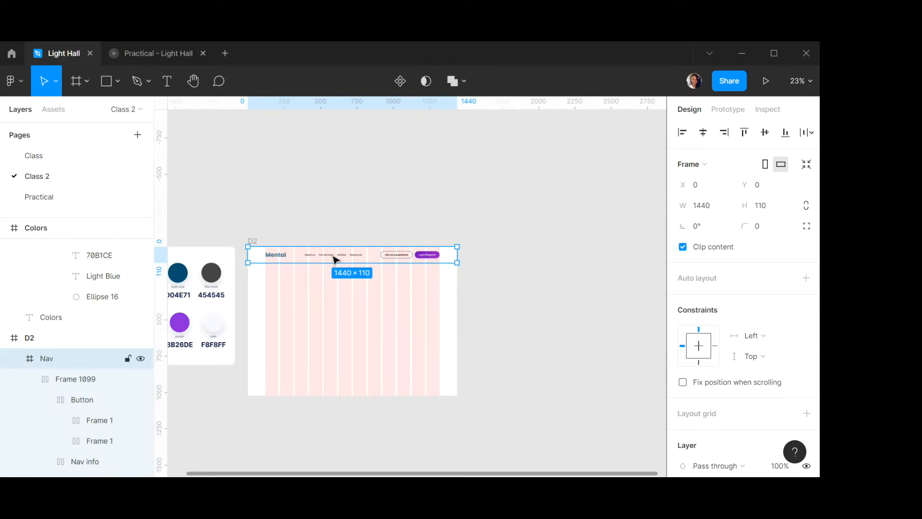
pyautogui.scroll(5, 333, 259)
pyautogui.doubleClick(391, 255)
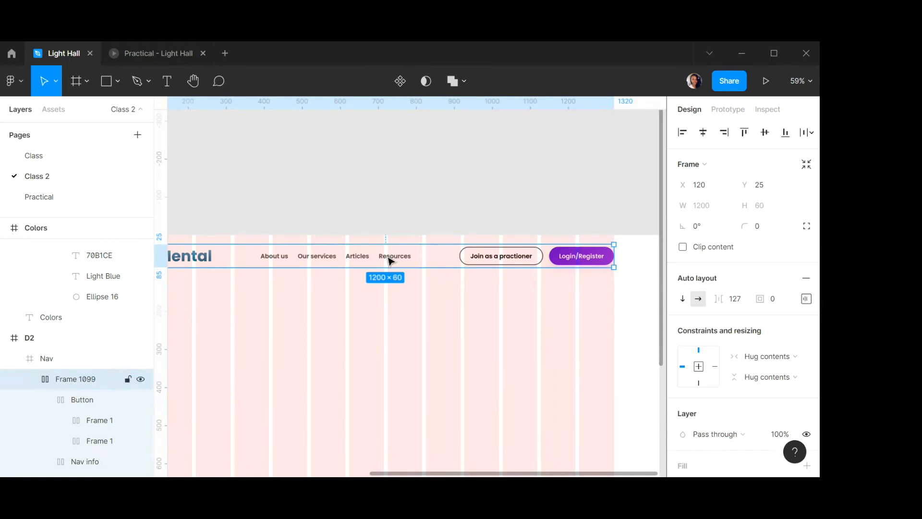
pyautogui.press('alt')
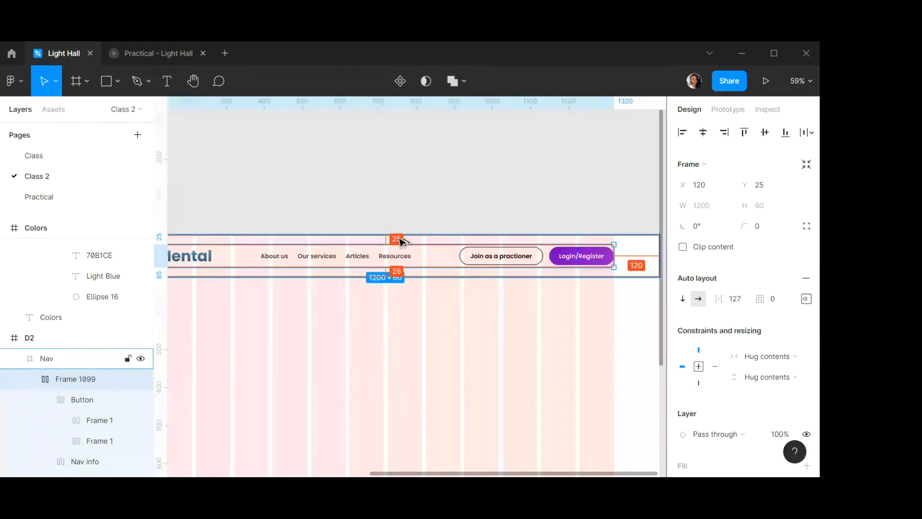
pyautogui.press('alt')
pyautogui.press('alt')
pyautogui.press('alt')
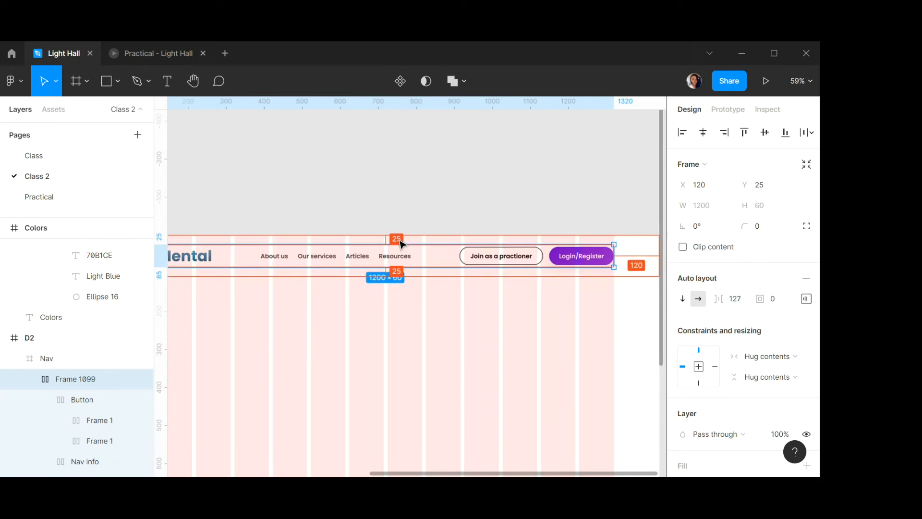
pyautogui.scroll(-1, 400, 241)
pyautogui.scroll(1, 400, 242)
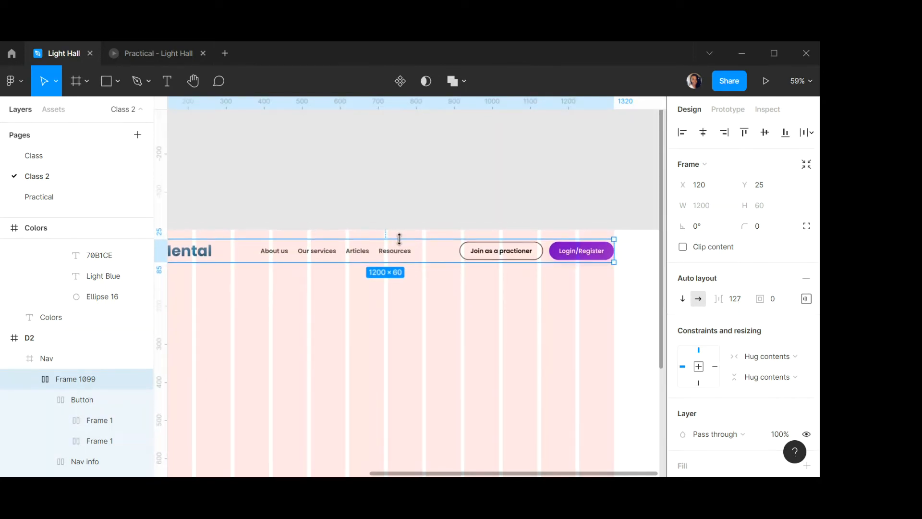
pyautogui.scroll(-3, 400, 244)
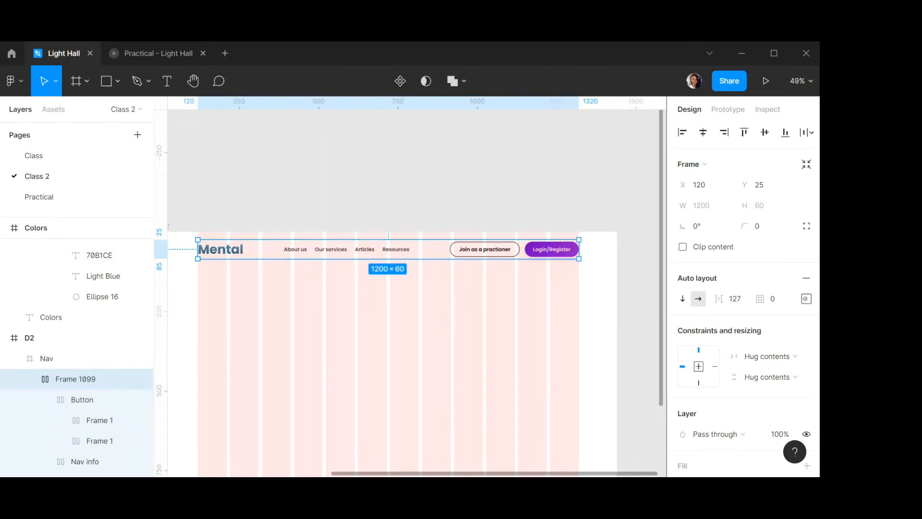
pyautogui.click(317, 199)
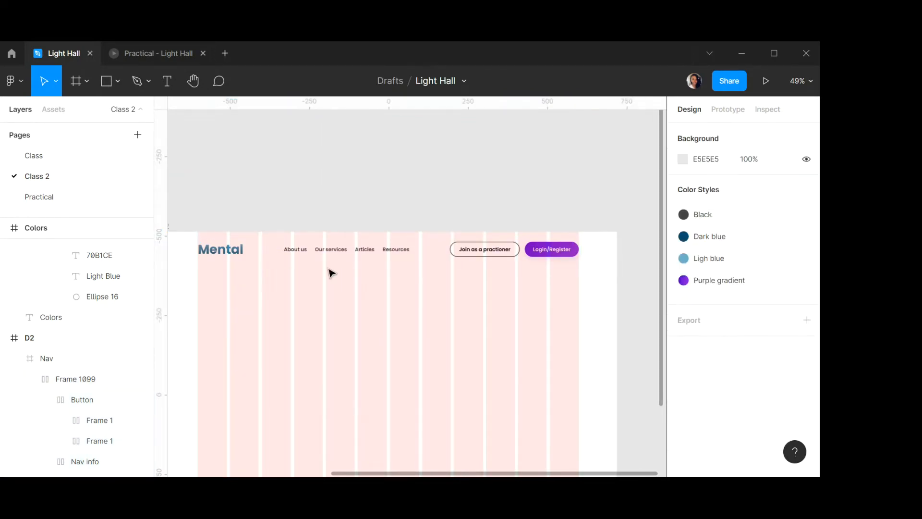
# Hide the 12-column layout grid on frame D2.
pyautogui.scroll(-2, 354, 276)
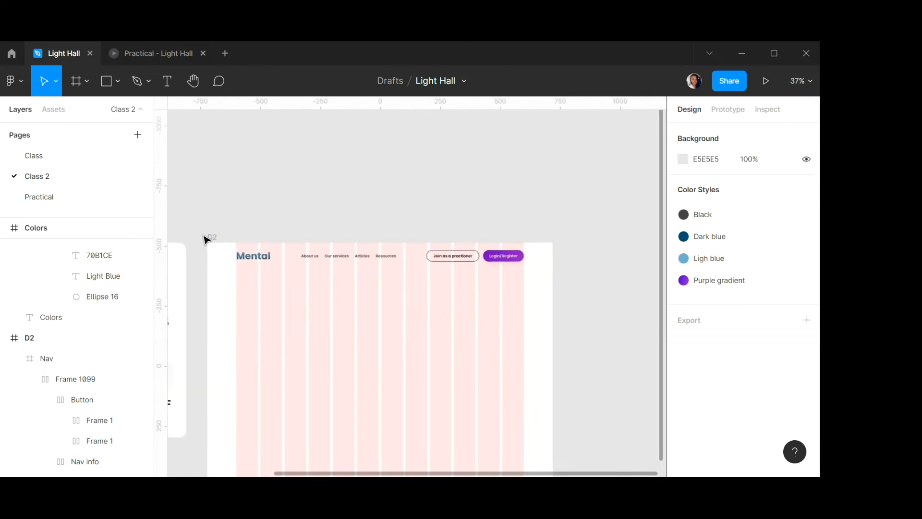
pyautogui.click(211, 237)
pyautogui.click(785, 330)
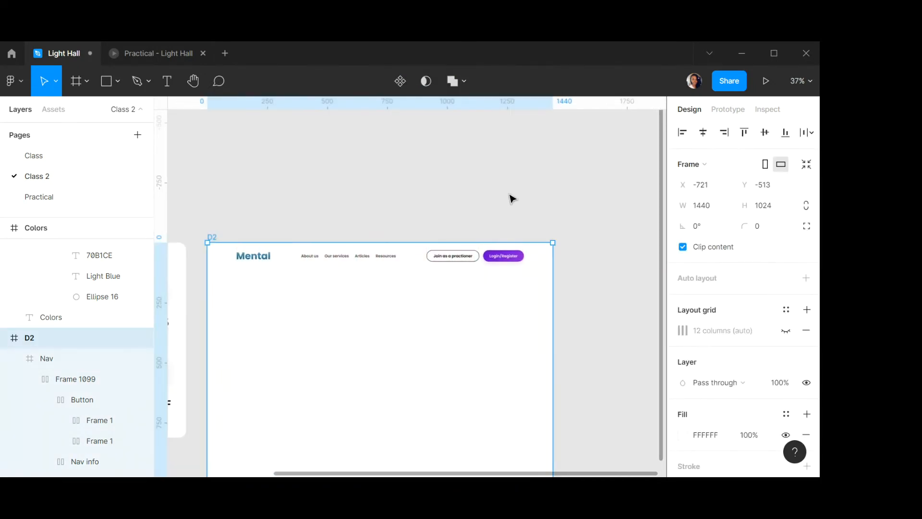
pyautogui.click(510, 194)
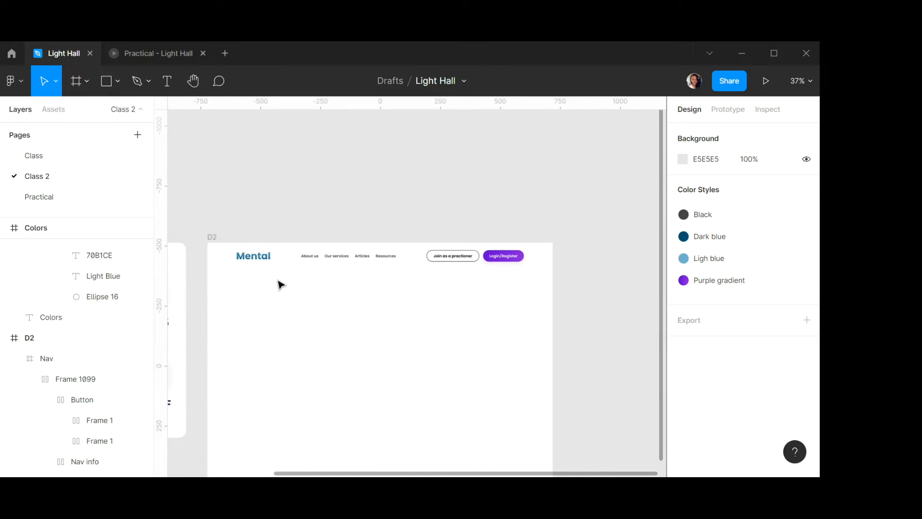
# Draw a 1440-wide frame across D2 just below the navigation bar and set its height to 40.
pyautogui.click(77, 82)
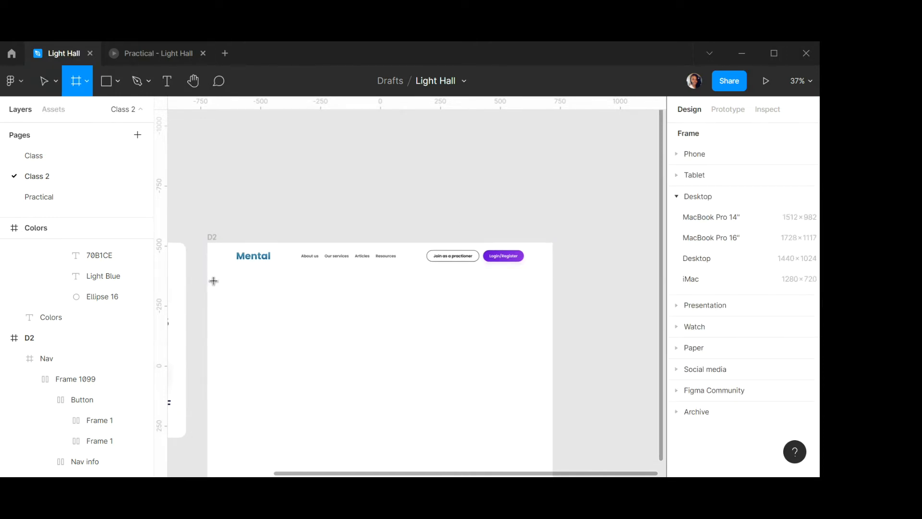
pyautogui.moveTo(208, 282); pyautogui.dragTo(553, 292)
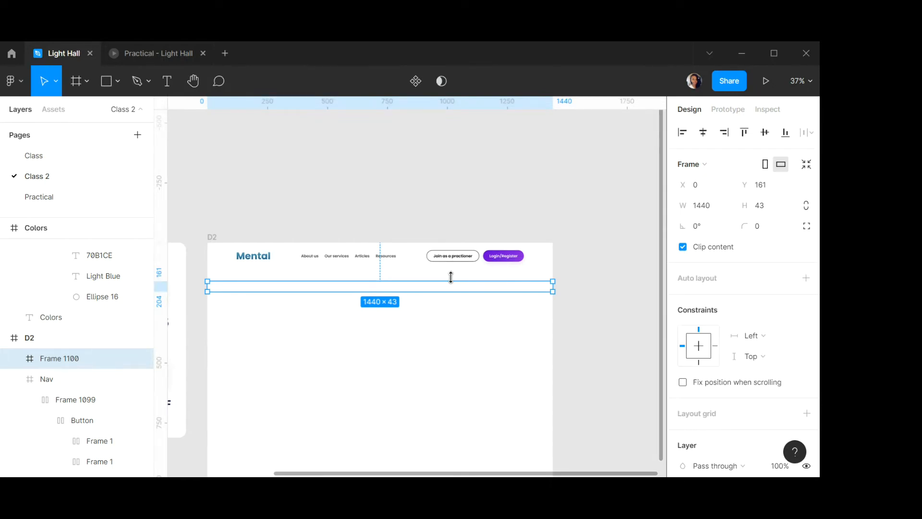
pyautogui.click(777, 211)
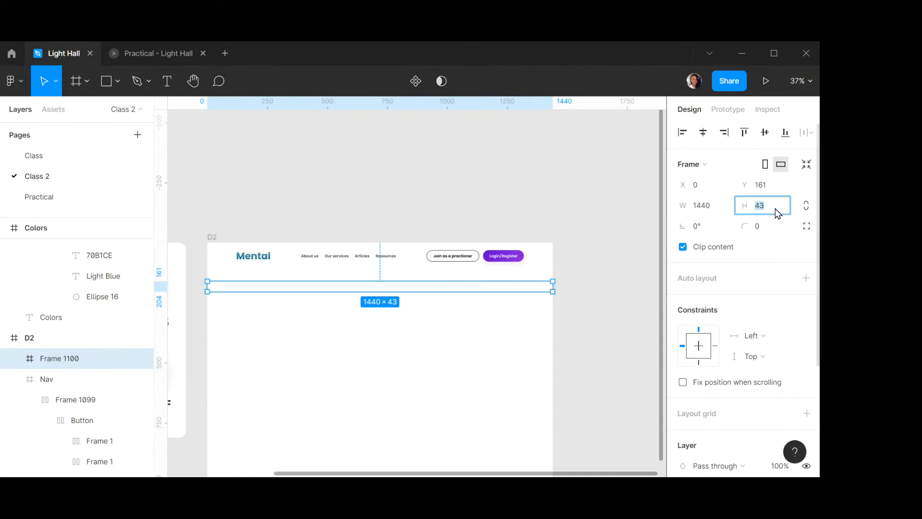
pyautogui.write('40')
pyautogui.click(616, 282)
pyautogui.click(543, 291)
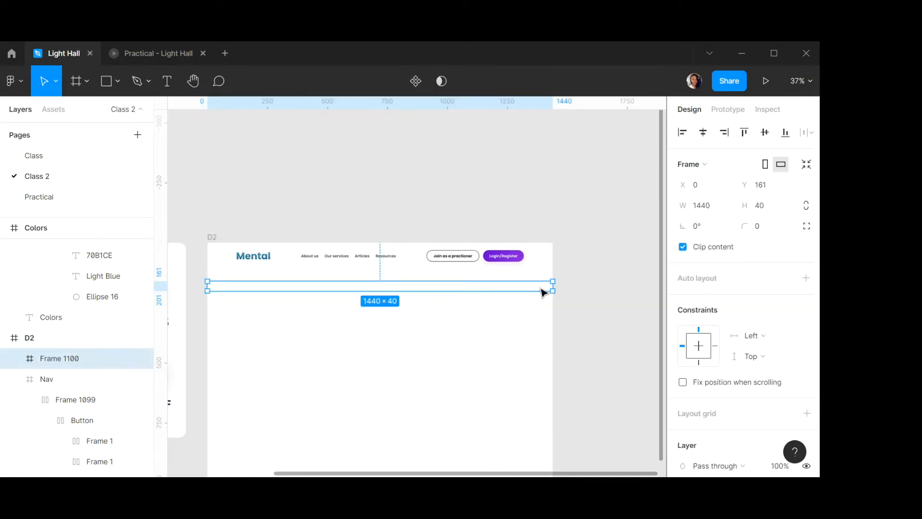
# Fill the thin frame below the navigation bar with the Dark blue color style.
pyautogui.scroll(-3, 789, 322)
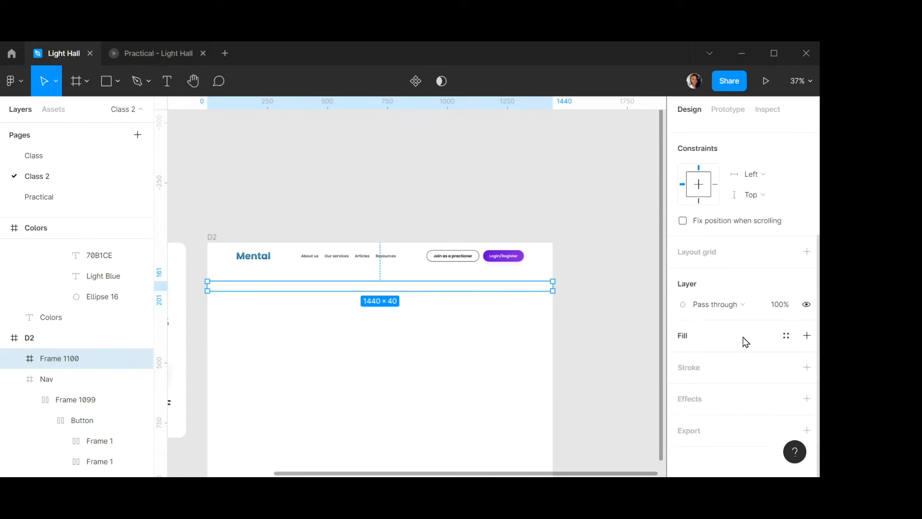
pyautogui.click(787, 336)
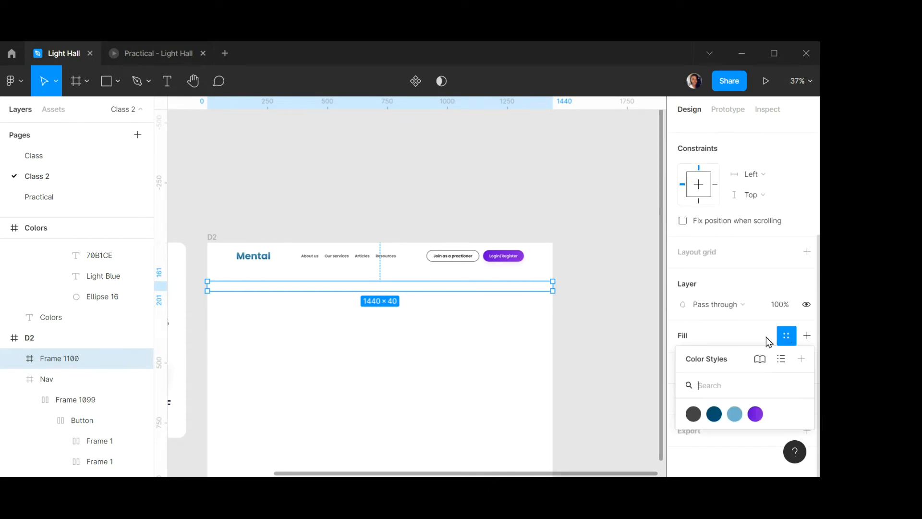
pyautogui.click(714, 414)
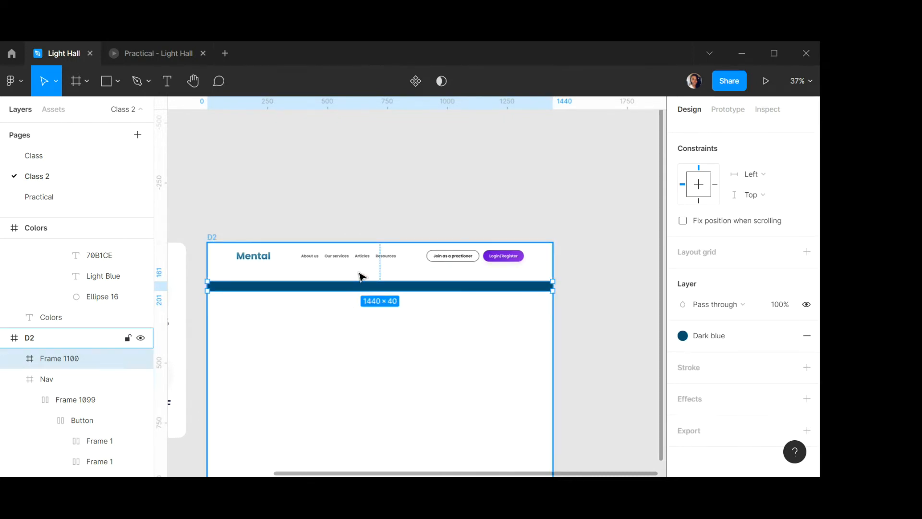
# Set the vertical spacing between the Nav frame and the dark blue strip to 0.
pyautogui.scroll(1, 361, 276)
pyautogui.scroll(-2, 362, 276)
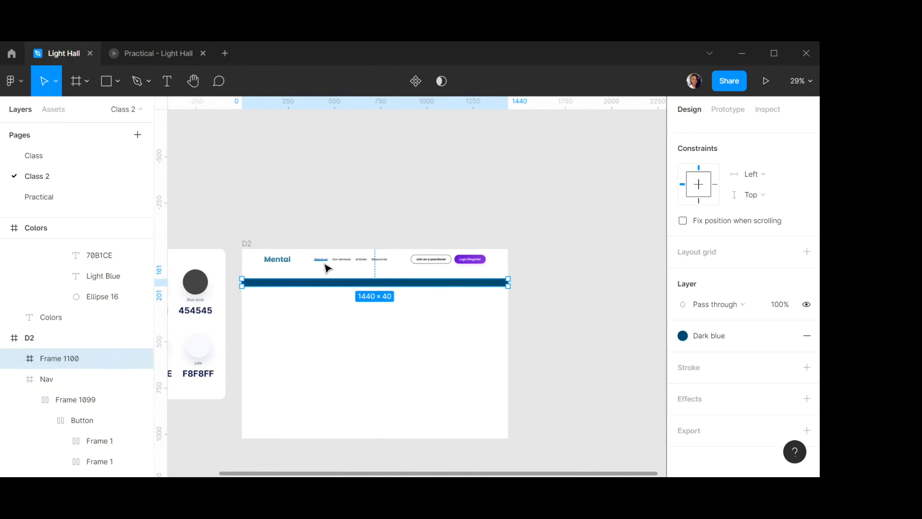
pyautogui.scroll(-1, 326, 264)
pyautogui.keyDown('shift'); pyautogui.click(373, 269); pyautogui.keyUp('shift')
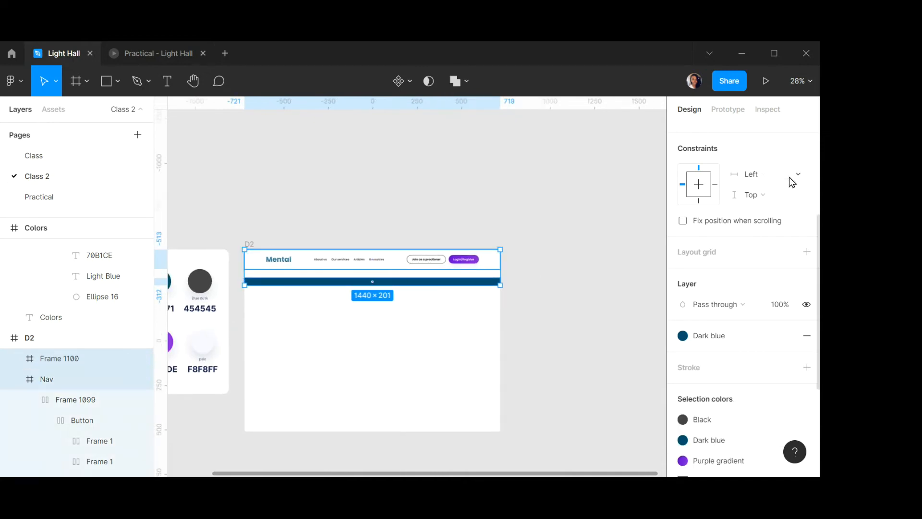
pyautogui.scroll(-1, 793, 179)
pyautogui.scroll(4, 752, 160)
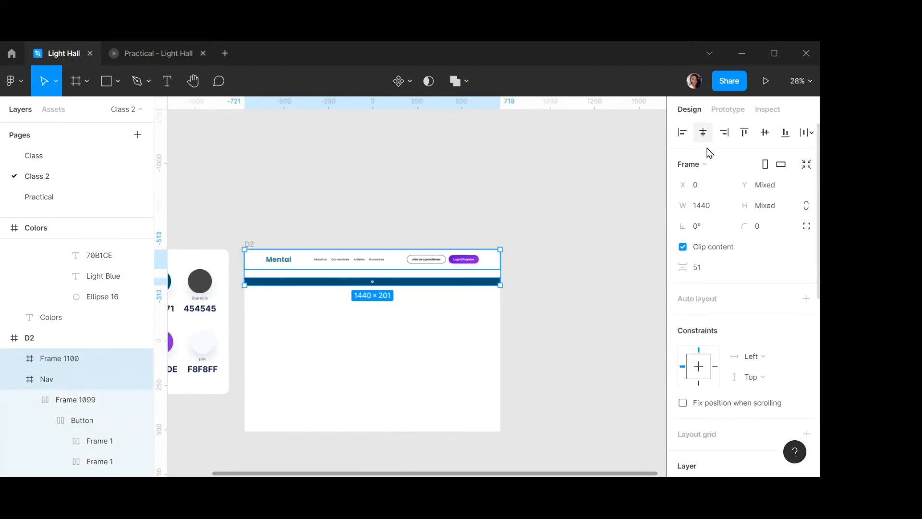
pyautogui.click(710, 269)
pyautogui.write('0')
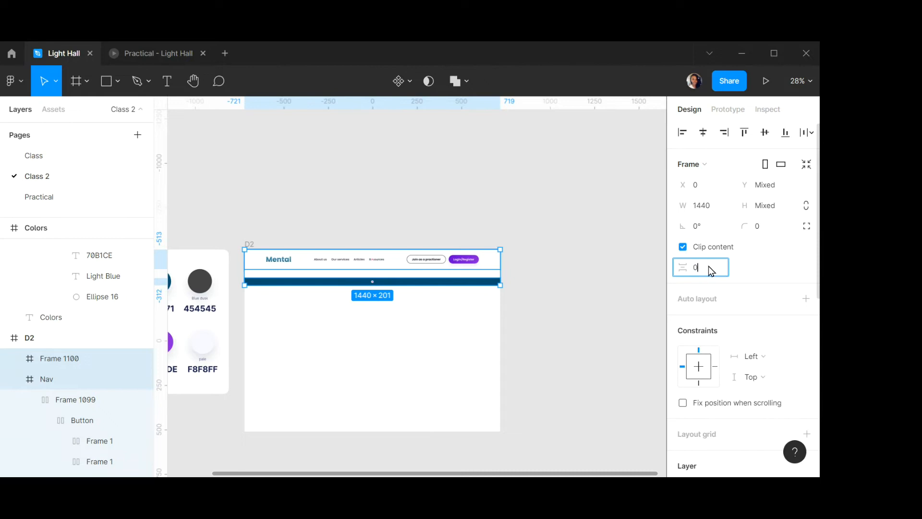
pyautogui.press('Return')
pyautogui.click(530, 231)
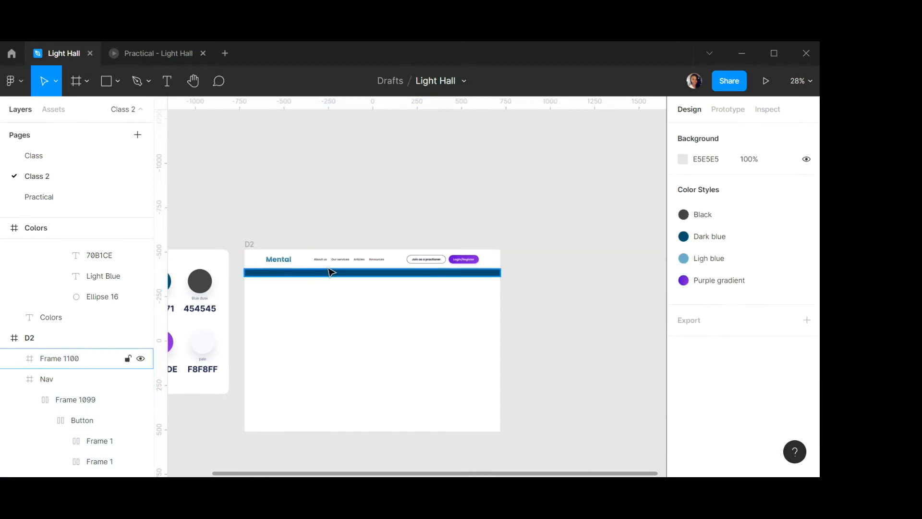
pyautogui.scroll(1, 336, 267)
pyautogui.scroll(3, 338, 268)
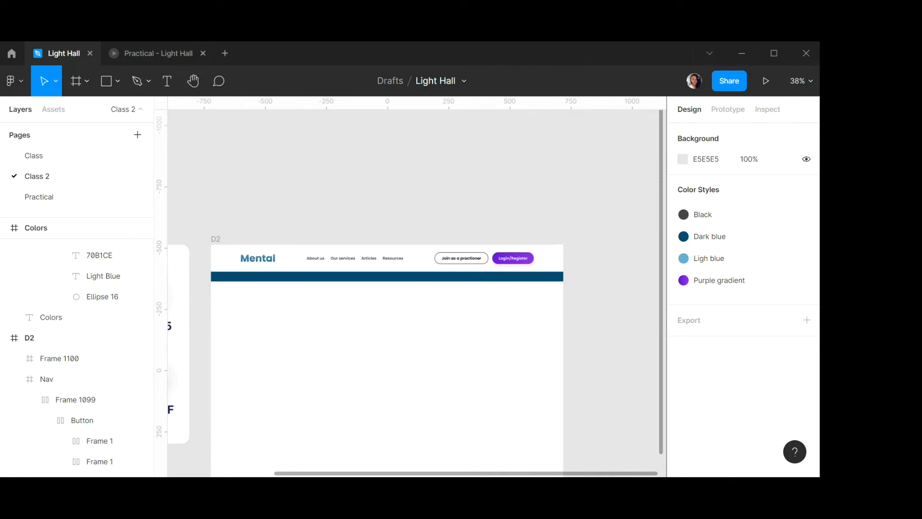
# Search the Figma Community for lorem ipsum and list the matching plugins.
pyautogui.click(12, 54)
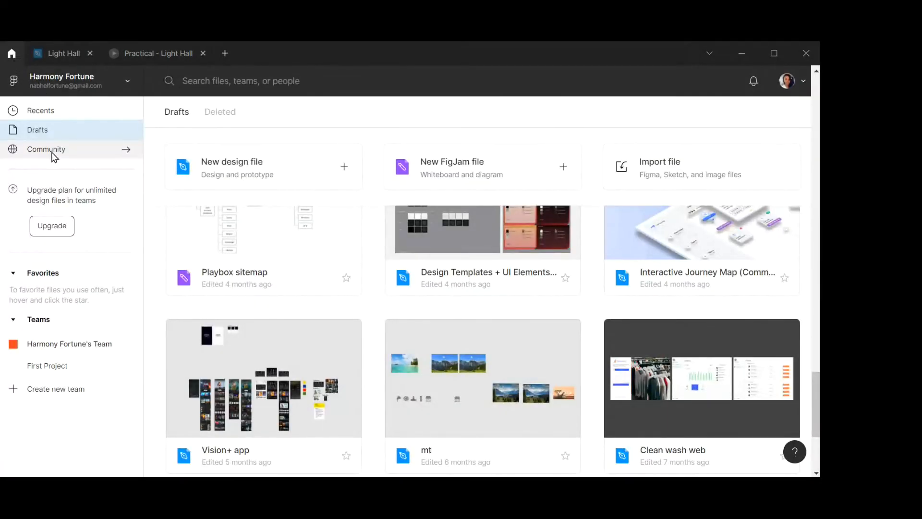
pyautogui.click(53, 154)
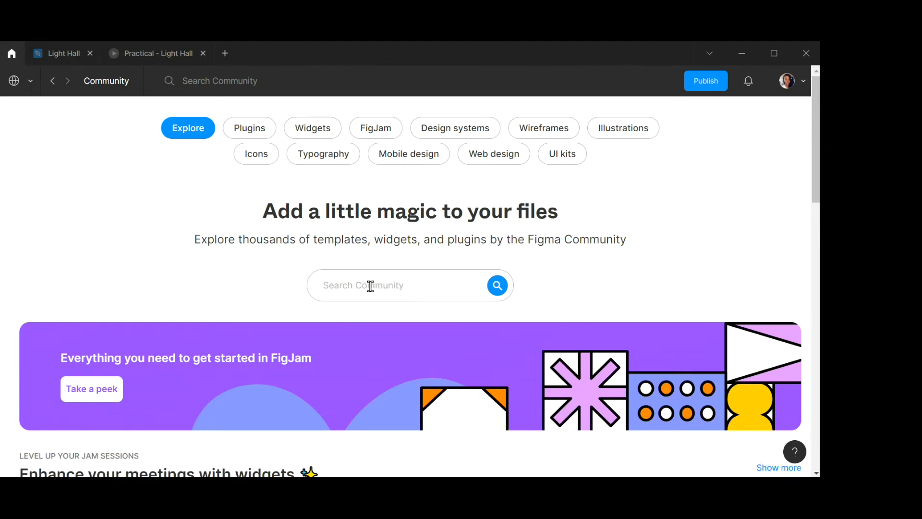
pyautogui.click(371, 285)
pyautogui.write('lorem ')
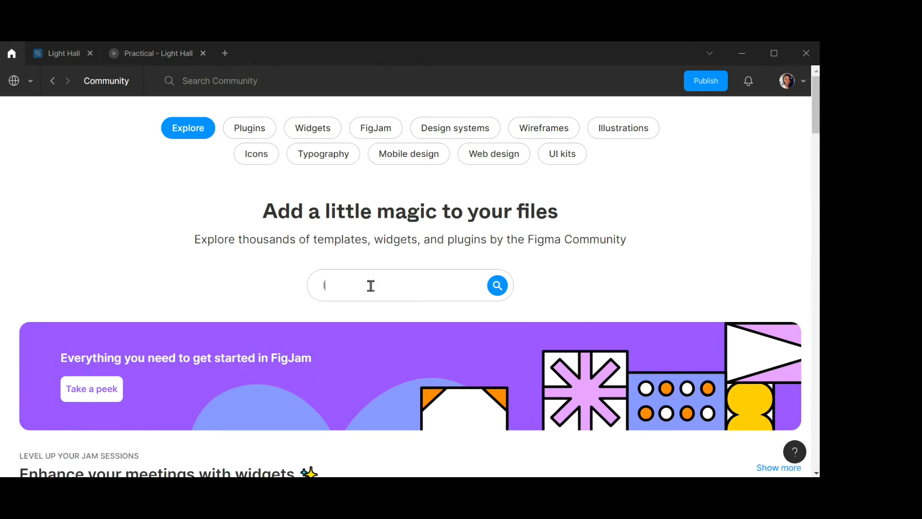
pyautogui.write('ipsum')
pyautogui.press('Return')
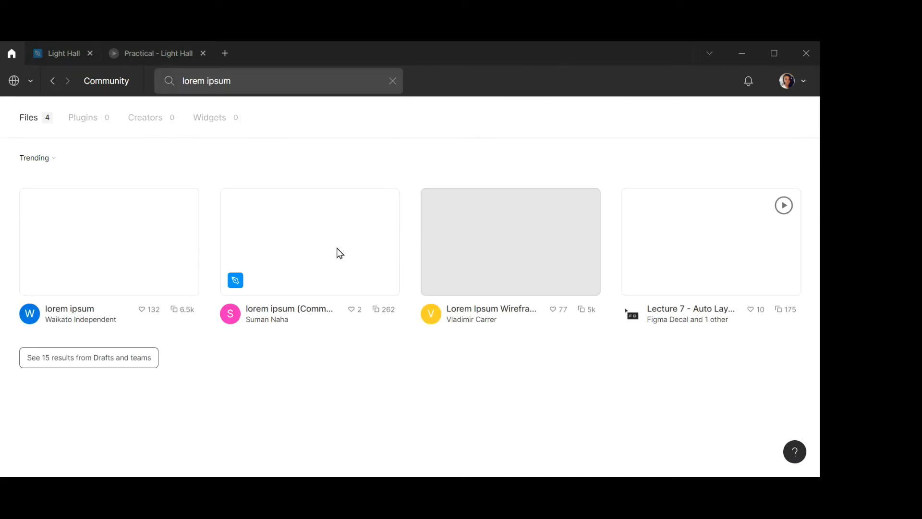
pyautogui.click(84, 120)
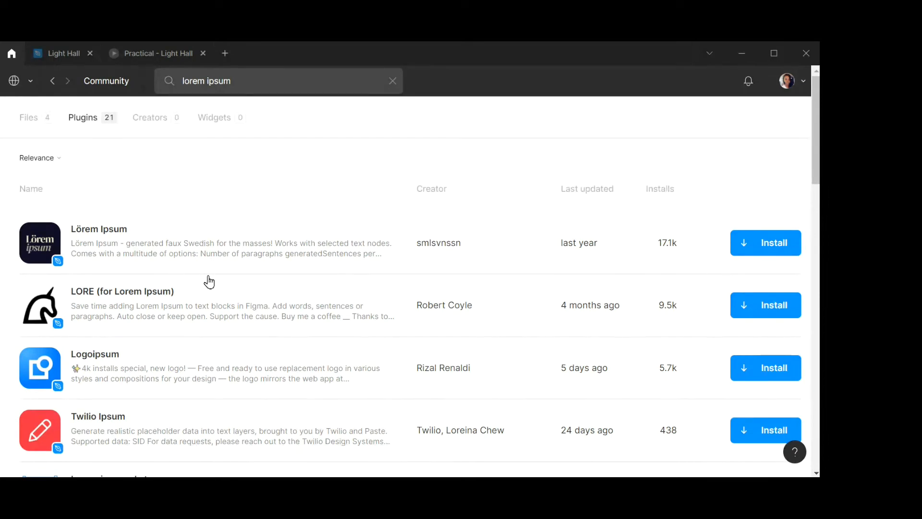
# Search the Community plugins for Unsplash instead.
pyautogui.moveTo(244, 86); pyautogui.dragTo(157, 83)
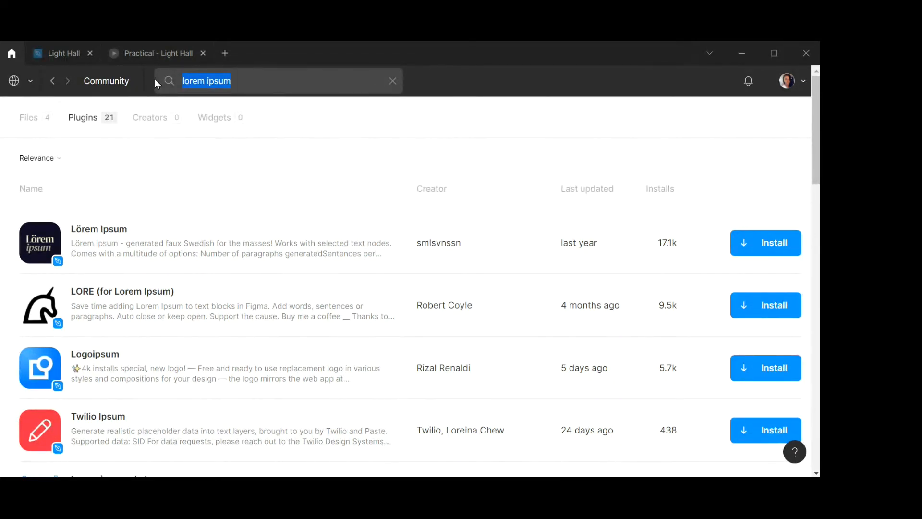
pyautogui.write('uns-')
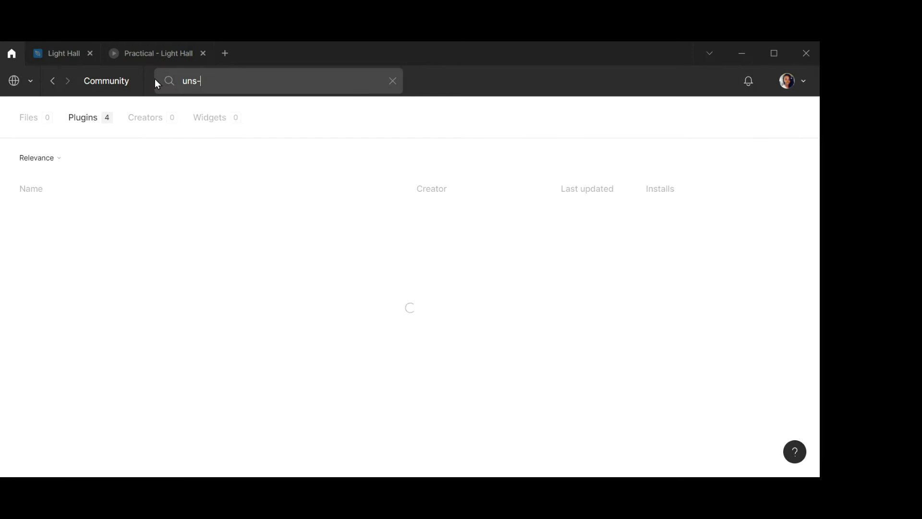
pyautogui.press('BackSpace')
pyautogui.write('plS')
pyautogui.press('BackSpace')
pyautogui.write('AS')
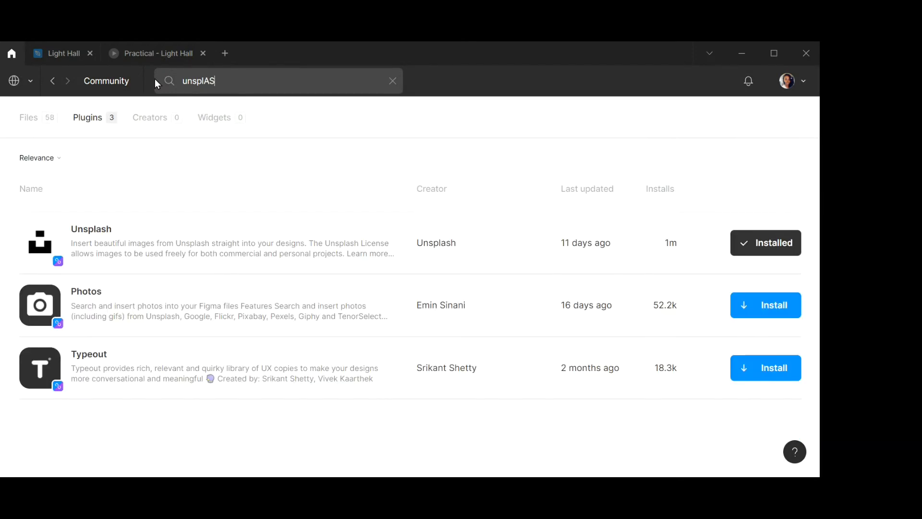
pyautogui.write('H')
# Return to the Light Hall design file and activate the Text tool.
pyautogui.click(58, 53)
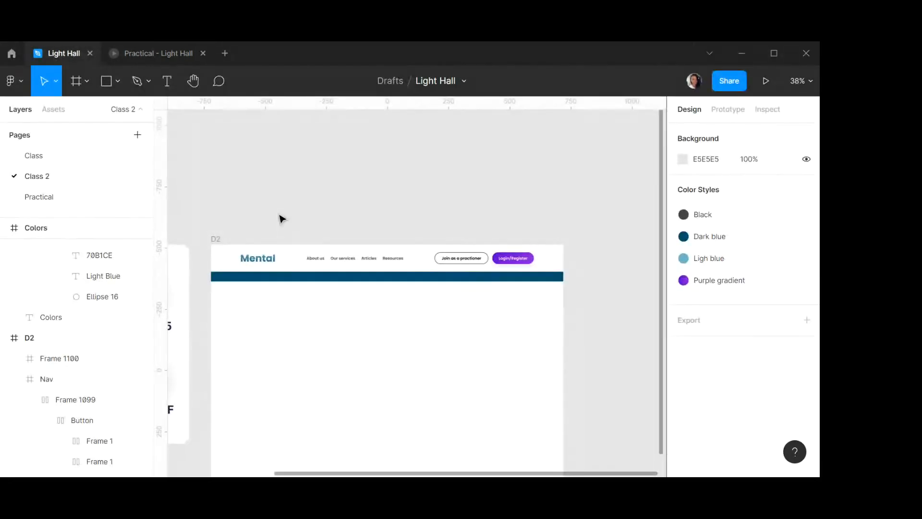
pyautogui.click(361, 279)
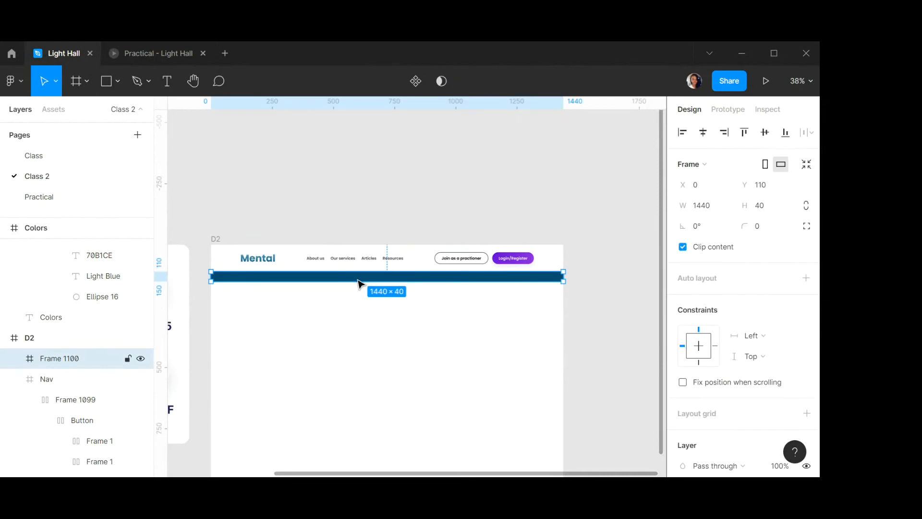
pyautogui.click(165, 82)
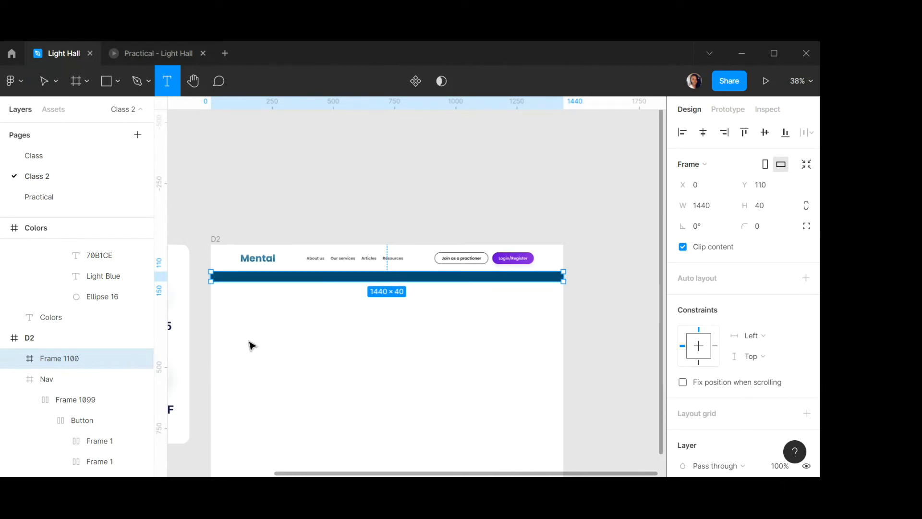
pyautogui.rightClick(321, 312)
pyautogui.moveTo(353, 382)
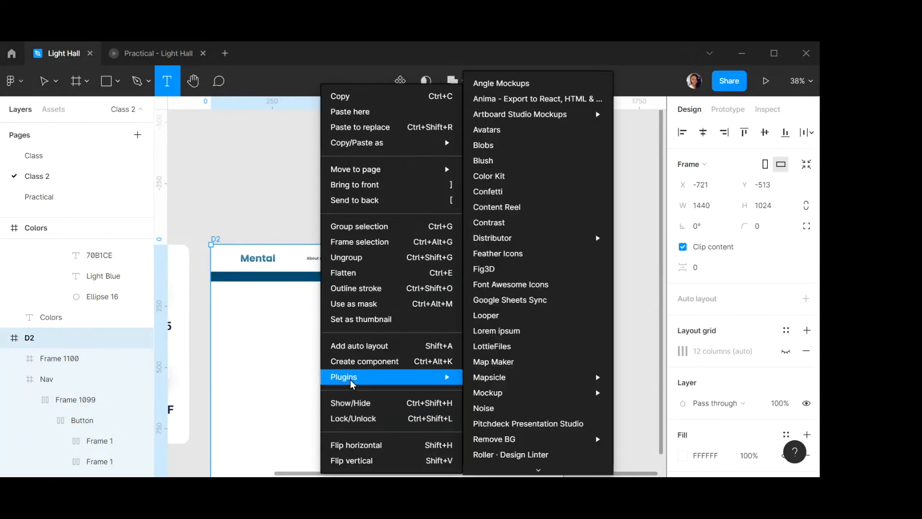
pyautogui.moveTo(490, 381)
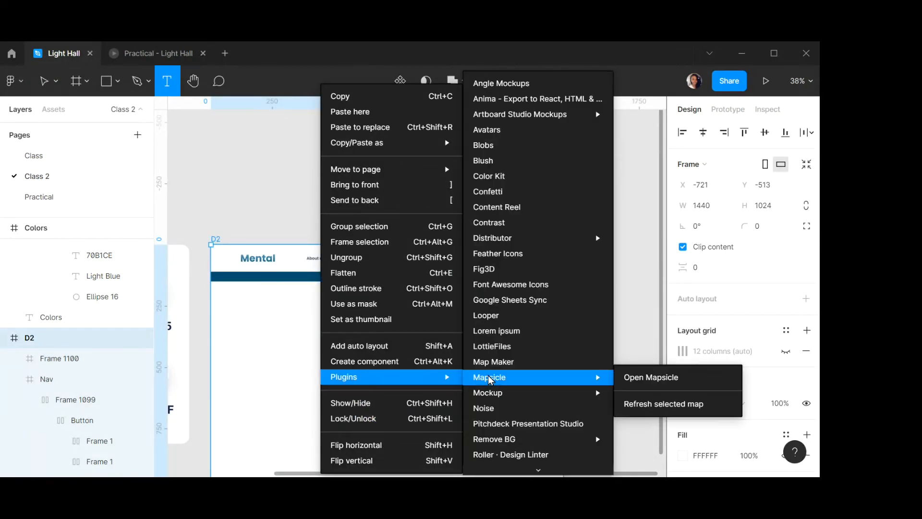
pyautogui.click(497, 331)
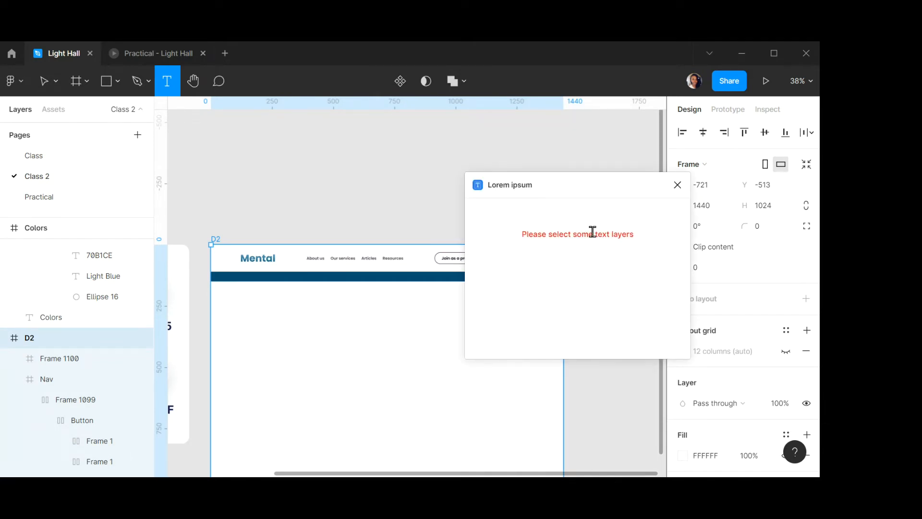
pyautogui.click(678, 186)
# Place a text layer in the empty area of D2 and fill it with 1 sentence from the Lorem ipsum plugin.
pyautogui.click(320, 325)
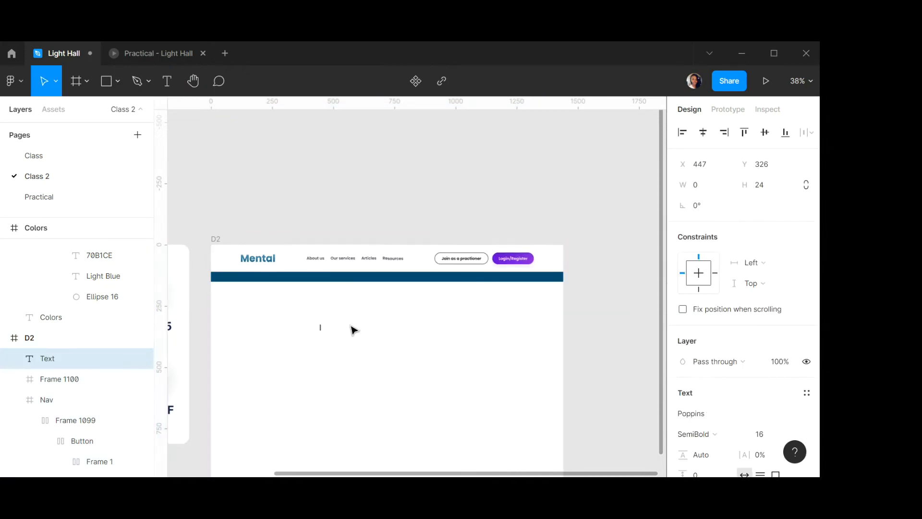
pyautogui.hotkey('ctrl', '/')
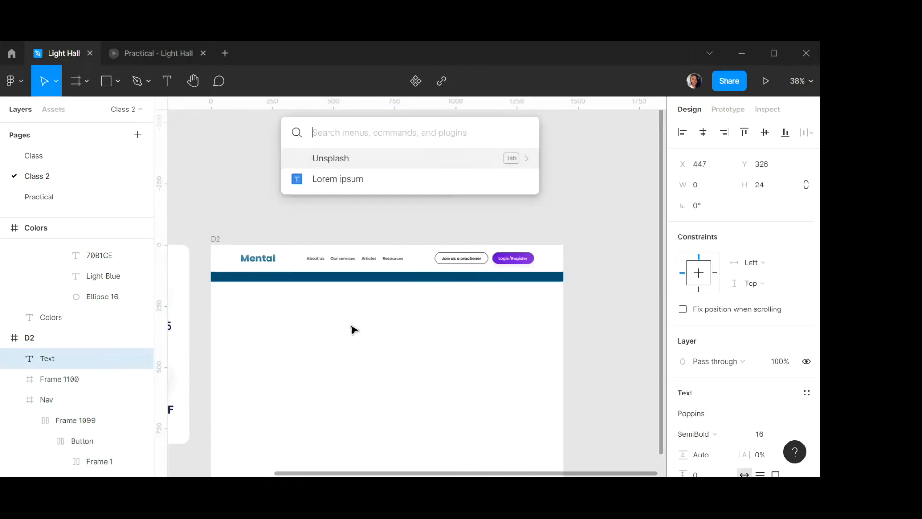
pyautogui.click(335, 187)
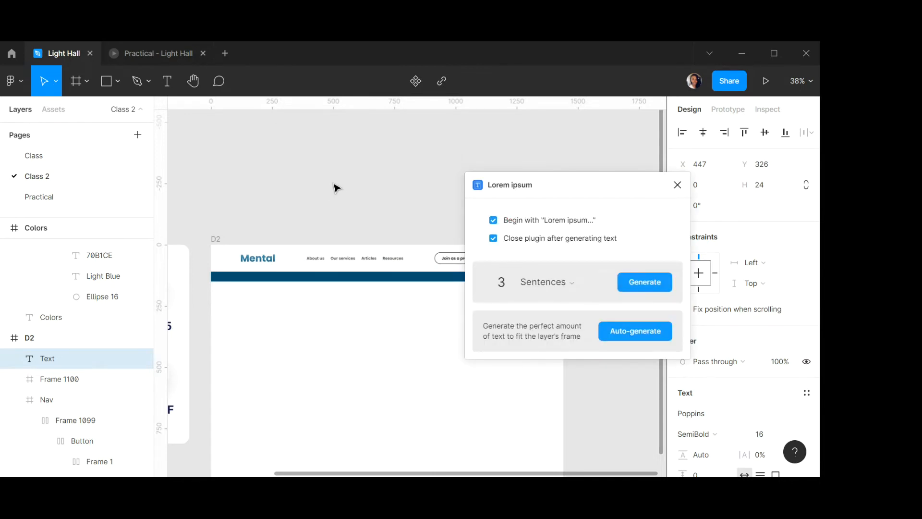
pyautogui.click(506, 281)
pyautogui.press('BackSpace')
pyautogui.write('1')
pyautogui.click(632, 284)
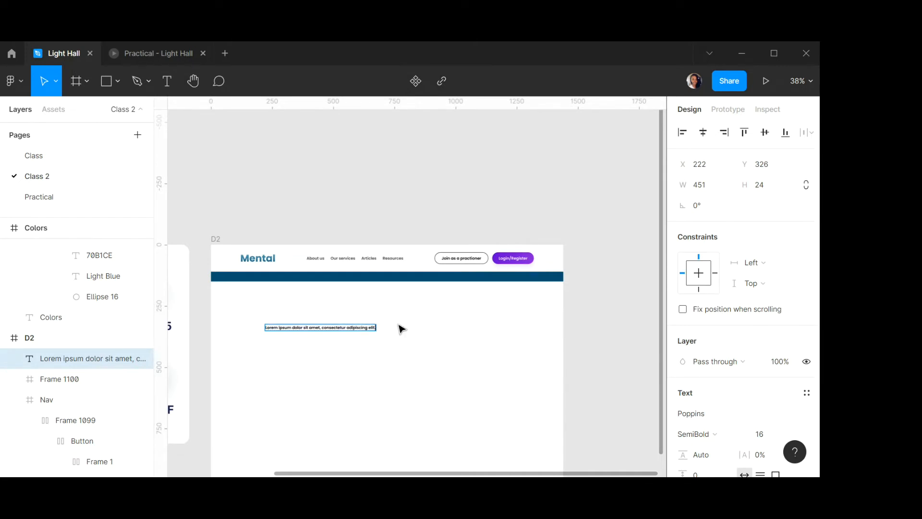
pyautogui.press('Escape')
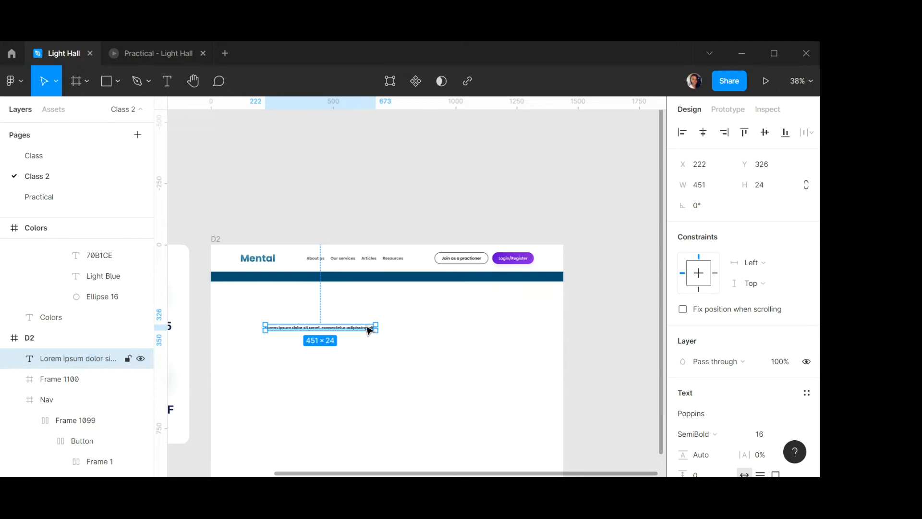
# Move the lorem ipsum sentence from the empty area of D2 into the dark blue strip frame.
pyautogui.press('Delete')
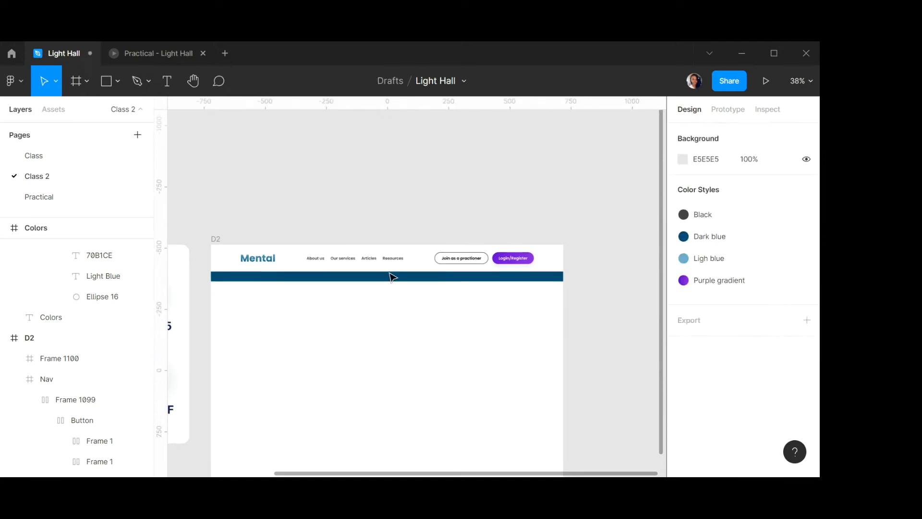
pyautogui.click(391, 276)
pyautogui.hotkey('shift', '2')
pyautogui.hotkey('ctrl', 'v')
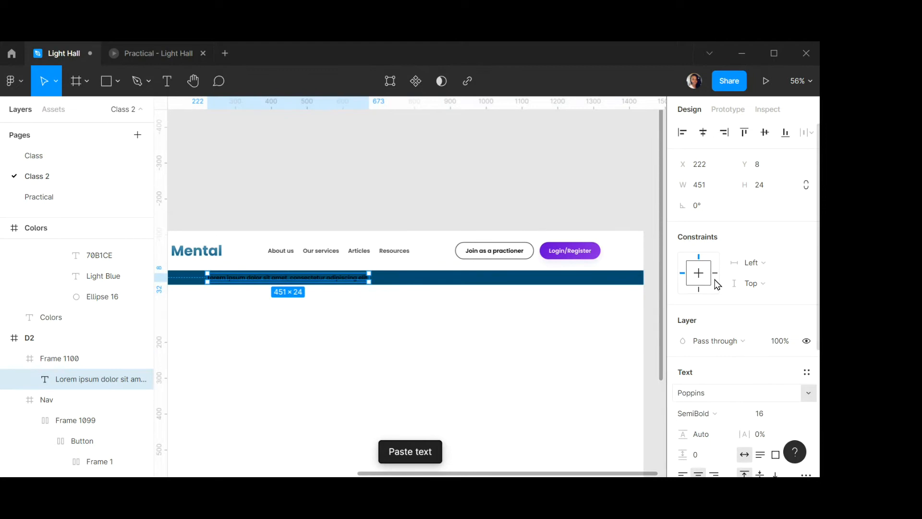
# Fill the strip's sentence with FFFFFF and center it horizontally in its frame.
pyautogui.scroll(-5, 717, 284)
pyautogui.click(713, 337)
pyautogui.write('FFFFFF')
pyautogui.press('Return')
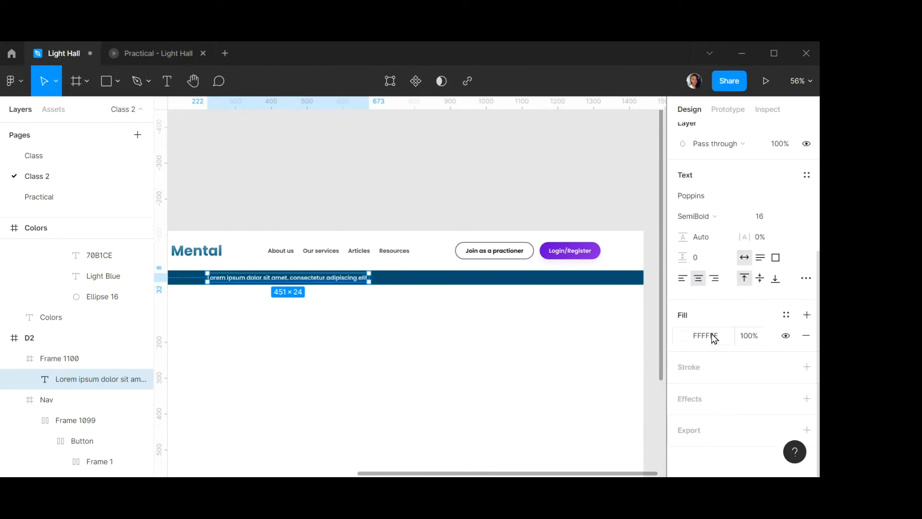
pyautogui.scroll(5, 756, 160)
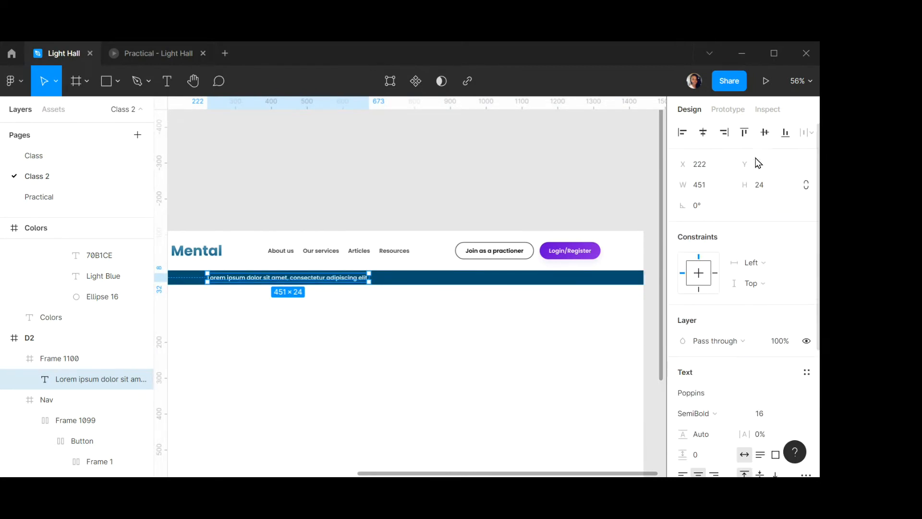
pyautogui.click(704, 134)
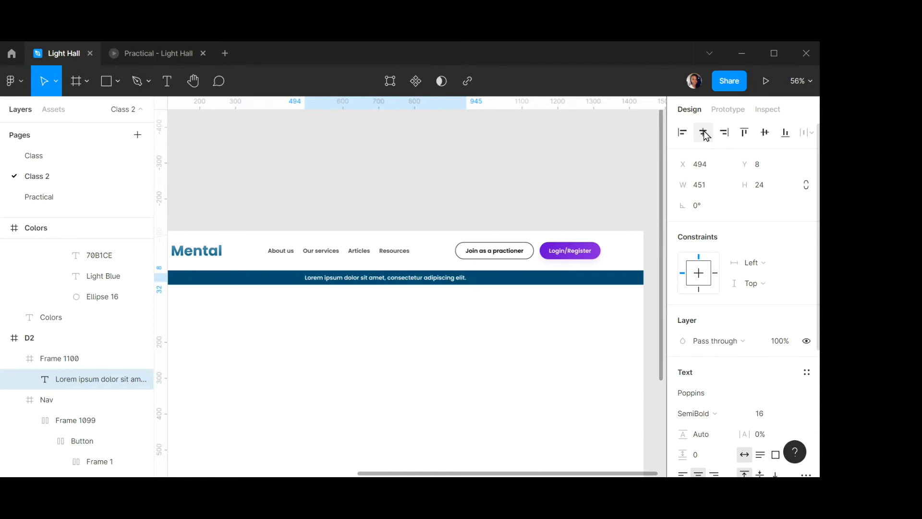
# Rename the dark blue strip frame to Divider.
pyautogui.click(64, 359)
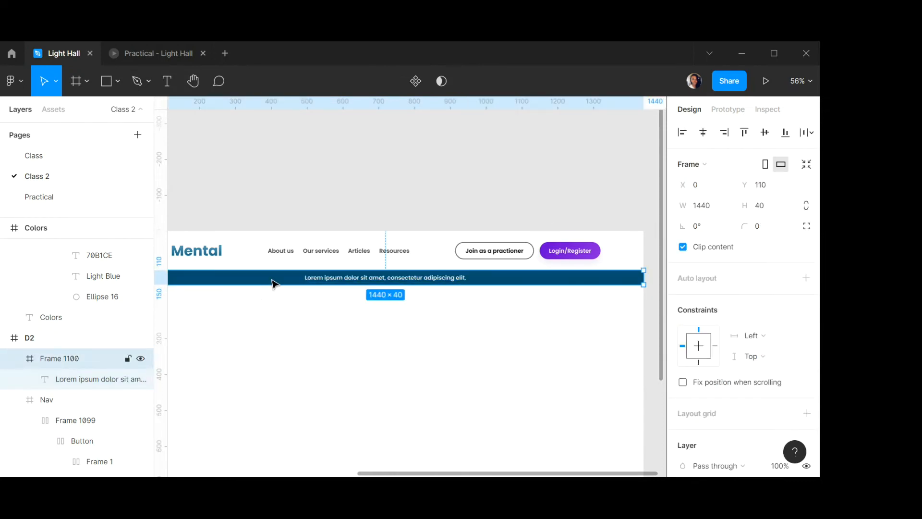
pyautogui.scroll(-4, 272, 283)
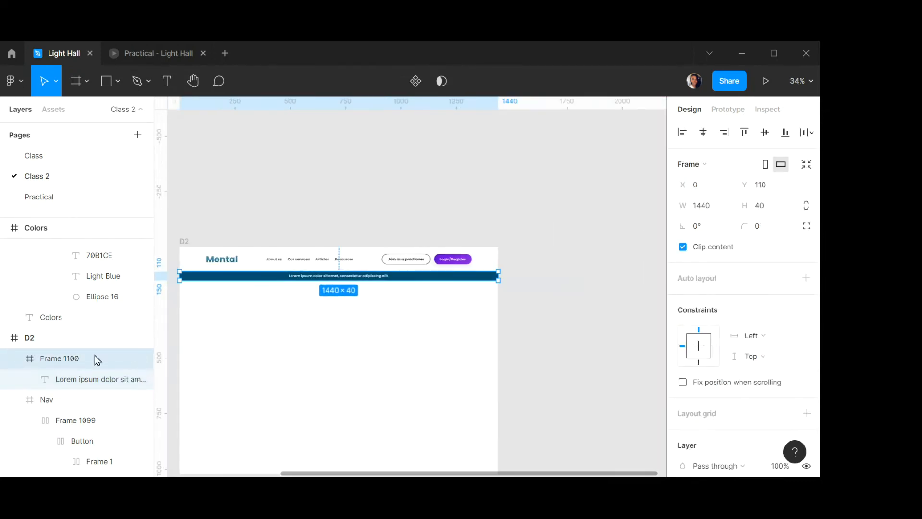
pyautogui.doubleClick(64, 359)
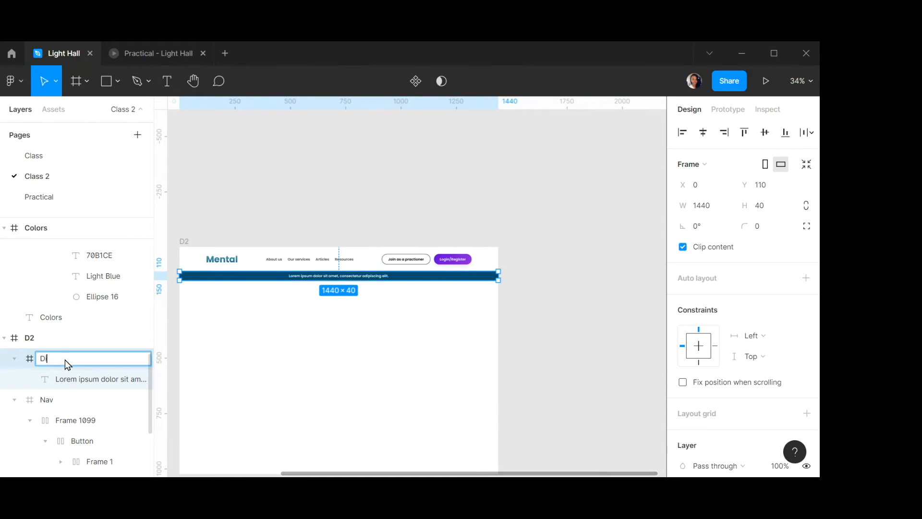
pyautogui.press('Return')
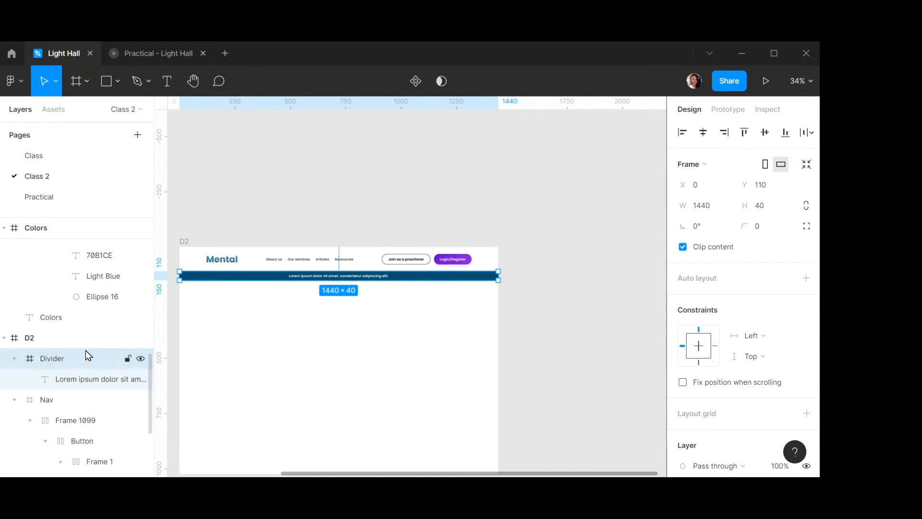
pyautogui.scroll(1, 395, 265)
pyautogui.scroll(8, 395, 266)
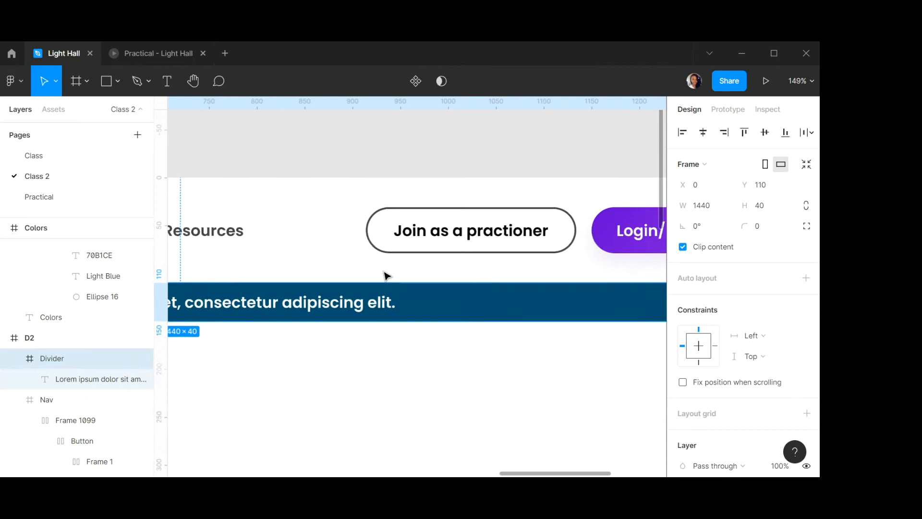
# Append the words "View all" to the end of the lorem ipsum sentence in the Divider.
pyautogui.click(392, 311)
pyautogui.doubleClick(396, 304)
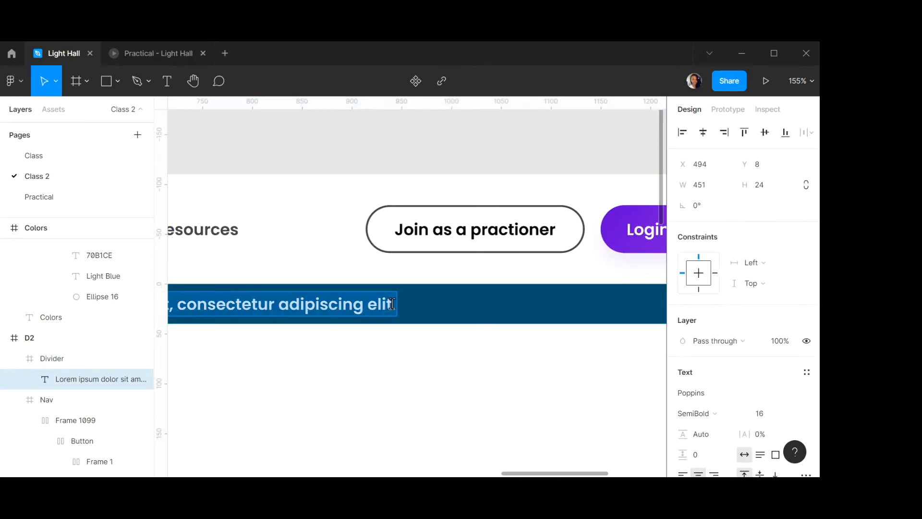
pyautogui.click(397, 303)
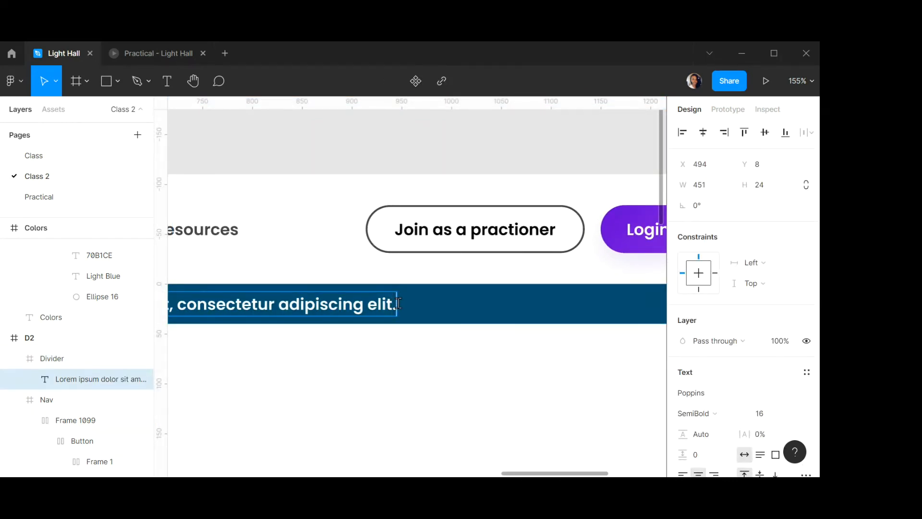
pyautogui.write('View a')
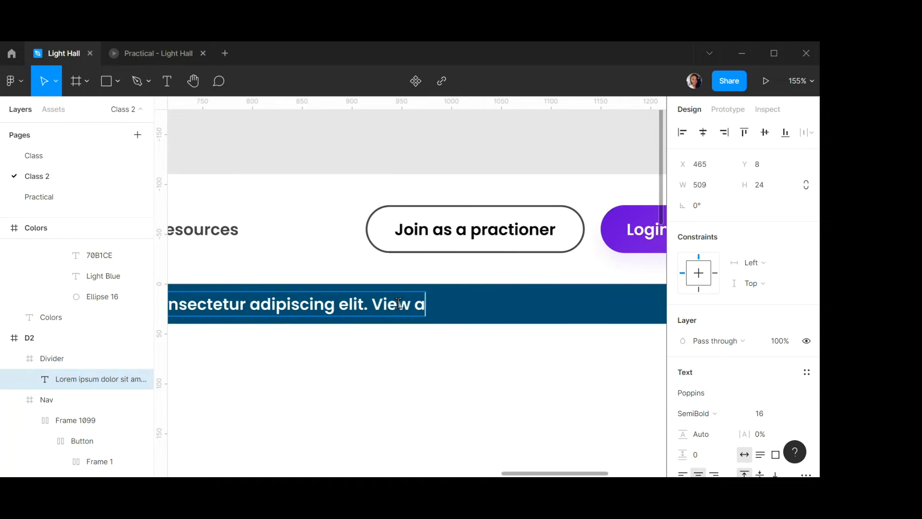
pyautogui.write('ll')
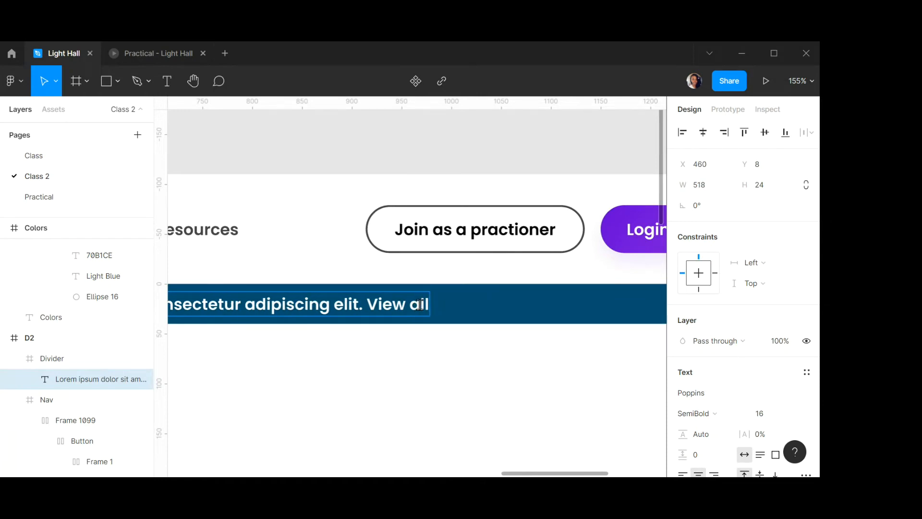
# Underline the words "View all" in the Divider's text.
pyautogui.doubleClick(420, 304)
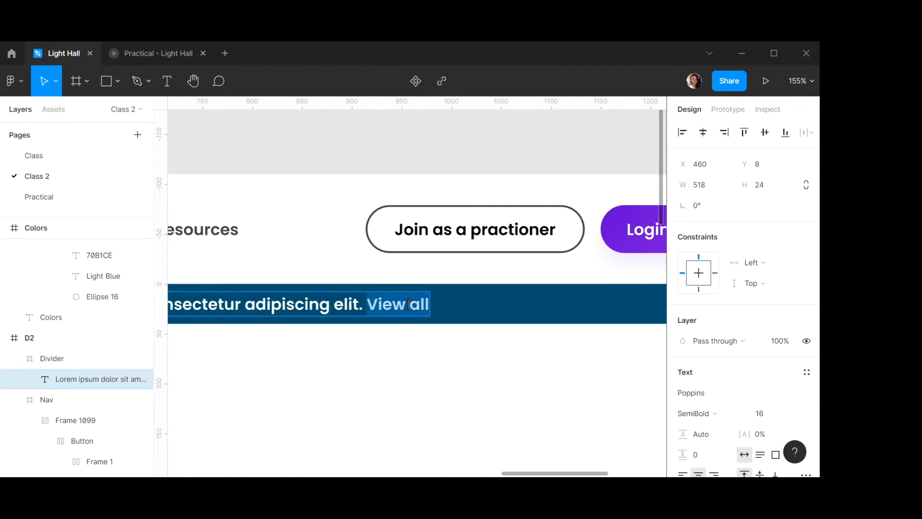
pyautogui.scroll(-4, 774, 323)
pyautogui.click(806, 278)
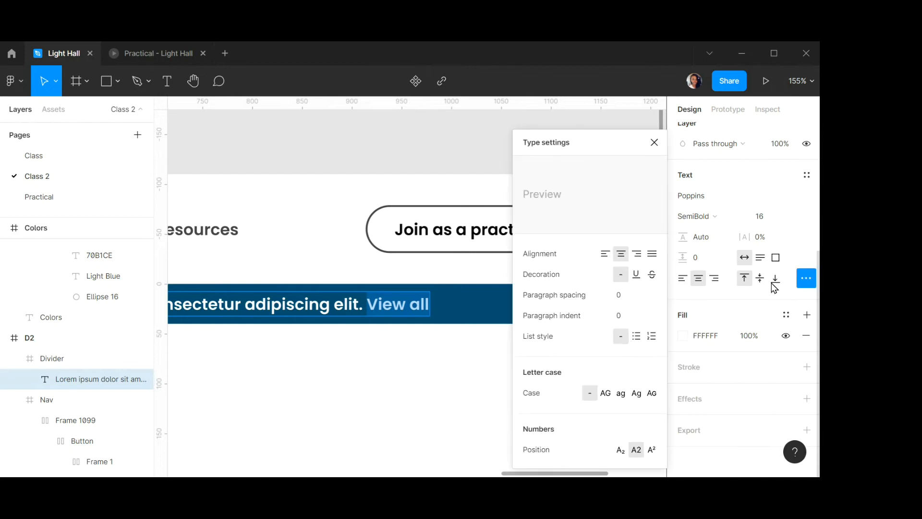
pyautogui.click(636, 275)
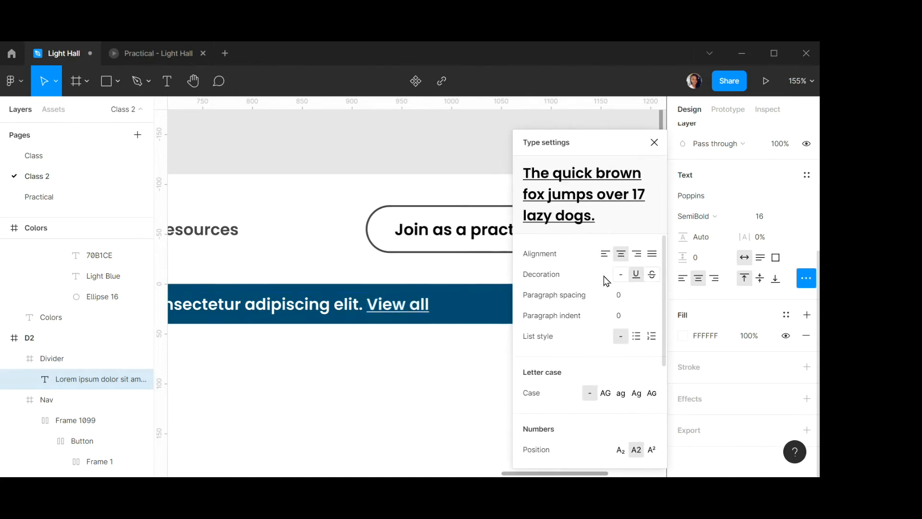
# Set the lorem ipsum sentence before "View all" to Poppins Regular and close the type settings.
pyautogui.click(365, 302)
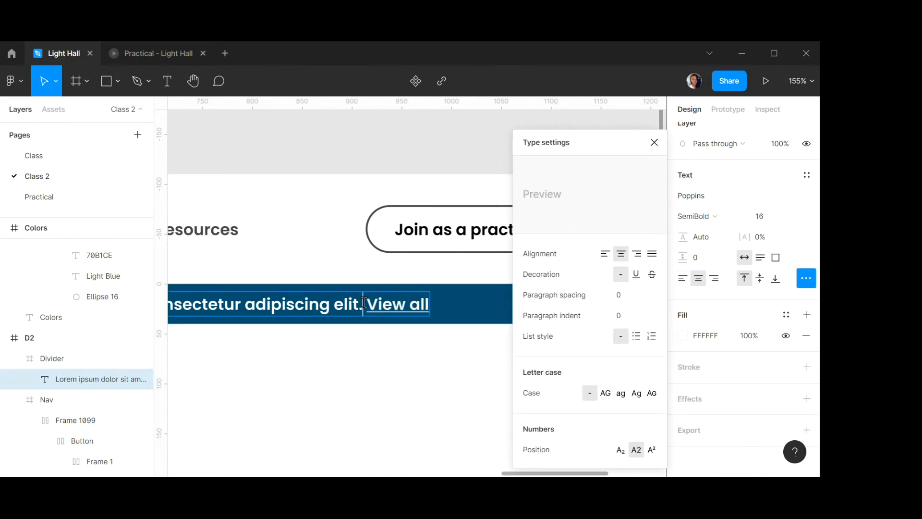
pyautogui.scroll(-5, 363, 304)
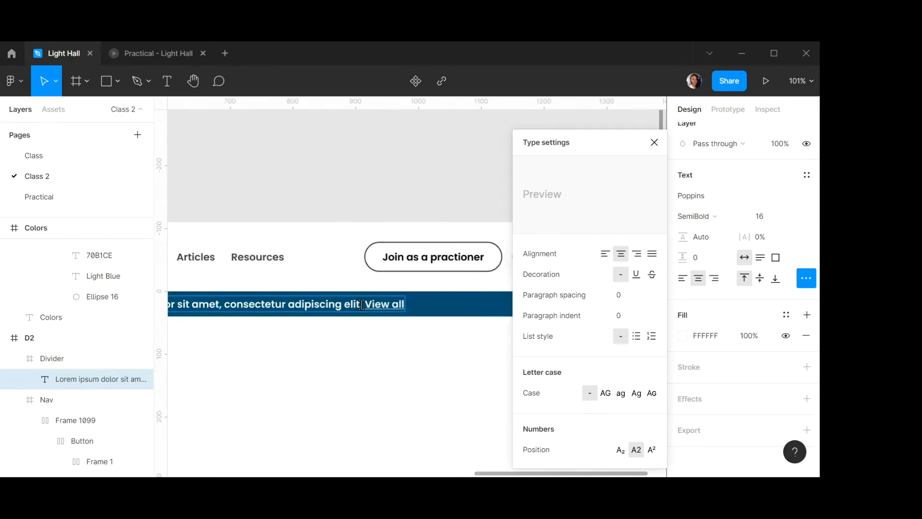
pyautogui.hscroll(-3, 364, 305)
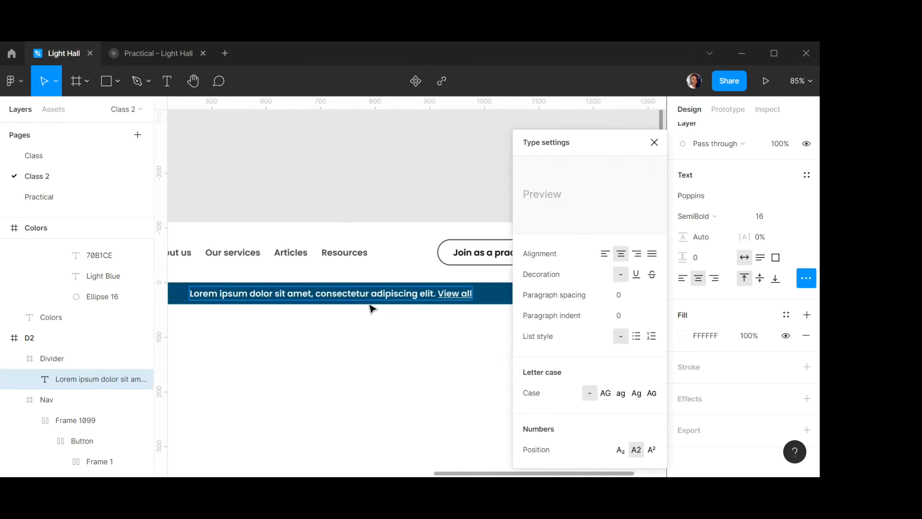
pyautogui.moveTo(435, 293); pyautogui.dragTo(190, 294)
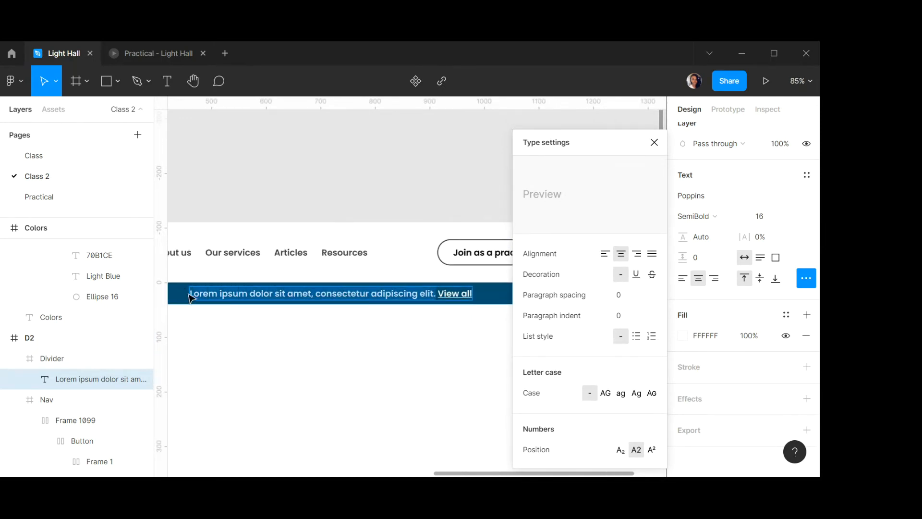
pyautogui.click(722, 215)
pyautogui.click(716, 187)
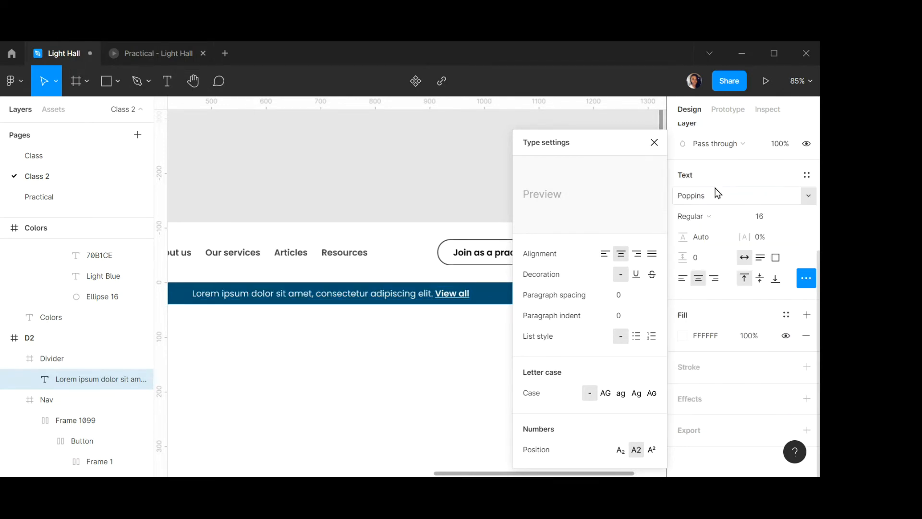
pyautogui.click(654, 144)
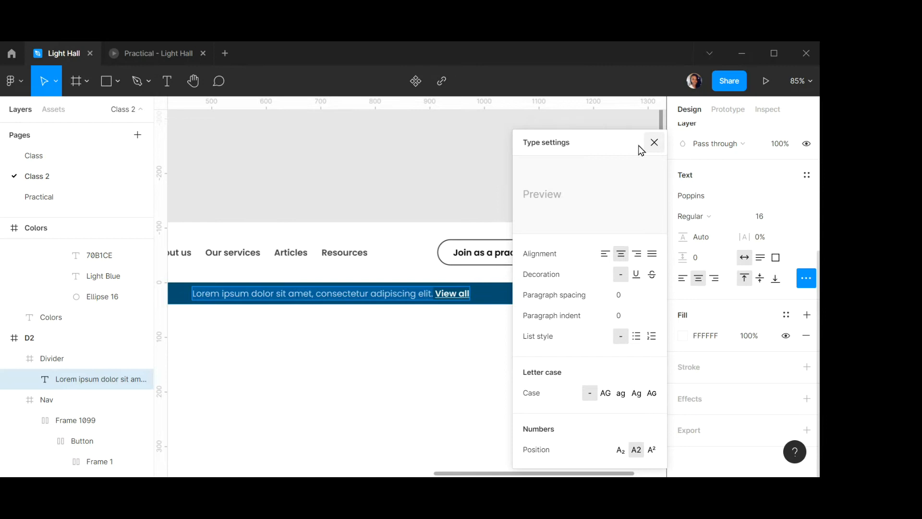
# Center the Divider's text layer horizontally in its frame again.
pyautogui.click(436, 294)
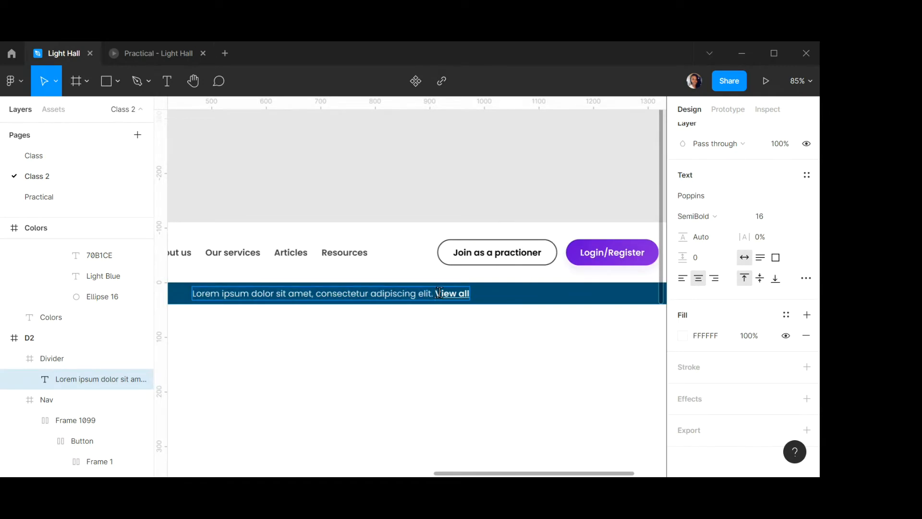
pyautogui.hotkey('ctrl', 'a')
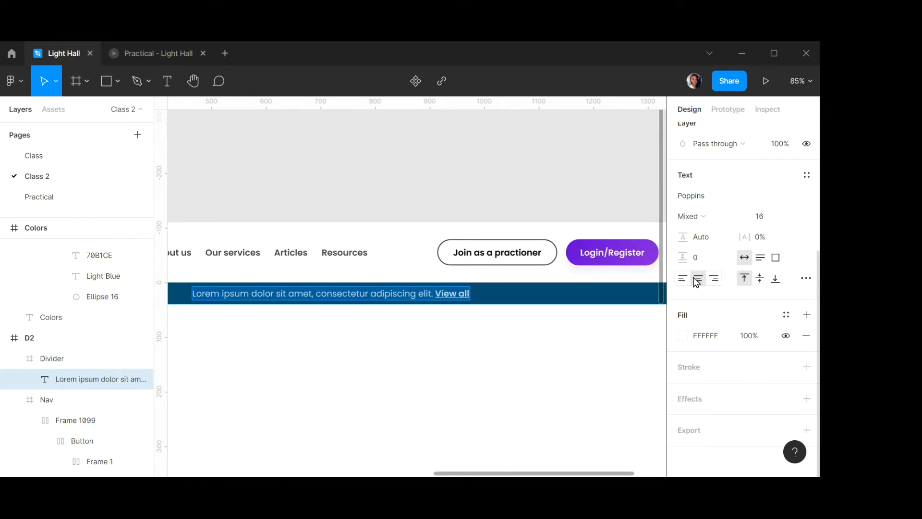
pyautogui.press('Escape')
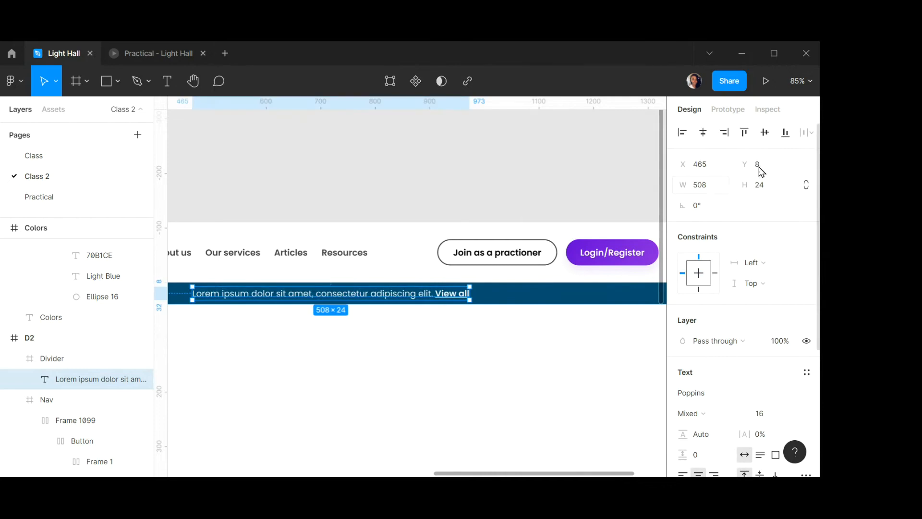
pyautogui.click(705, 134)
# Draw a frame about 709 by 502 in the empty area of D2 below the Divider, ending under the Login/Register button's outer edge.
pyautogui.scroll(1, 382, 240)
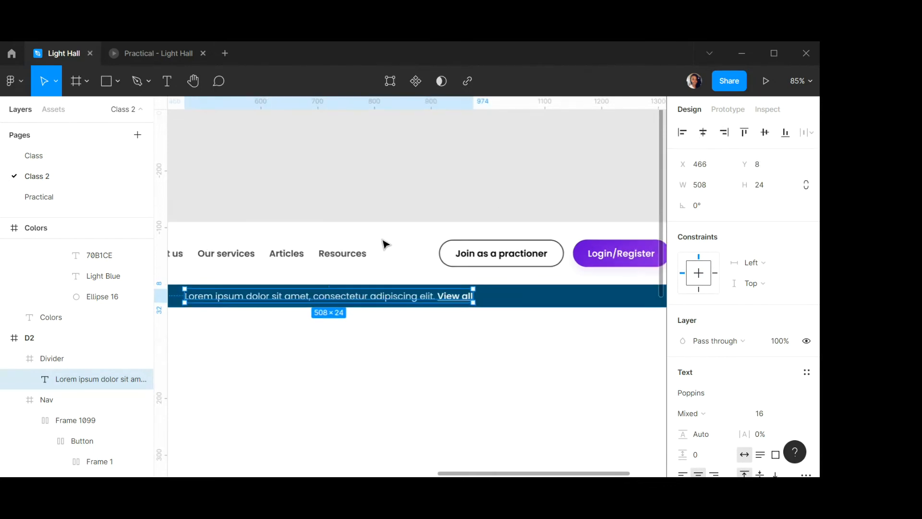
pyautogui.scroll(-5, 385, 244)
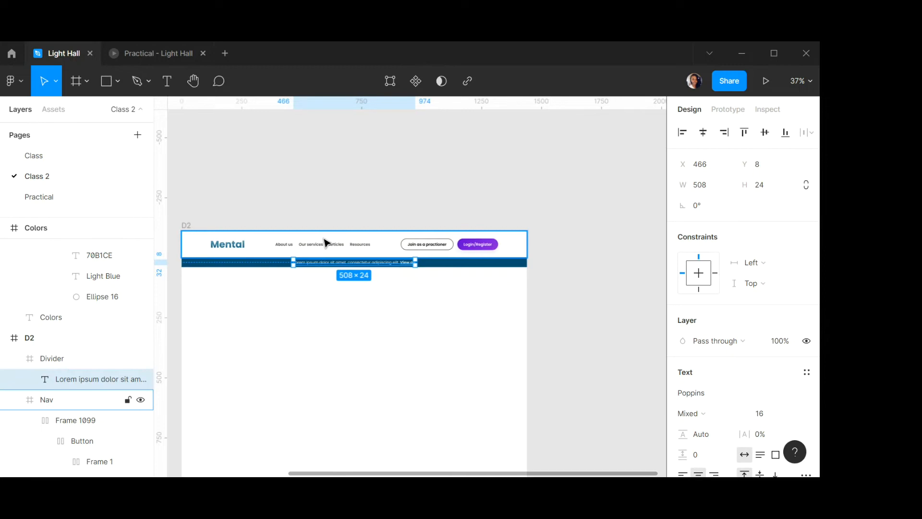
pyautogui.hscroll(-1, 324, 242)
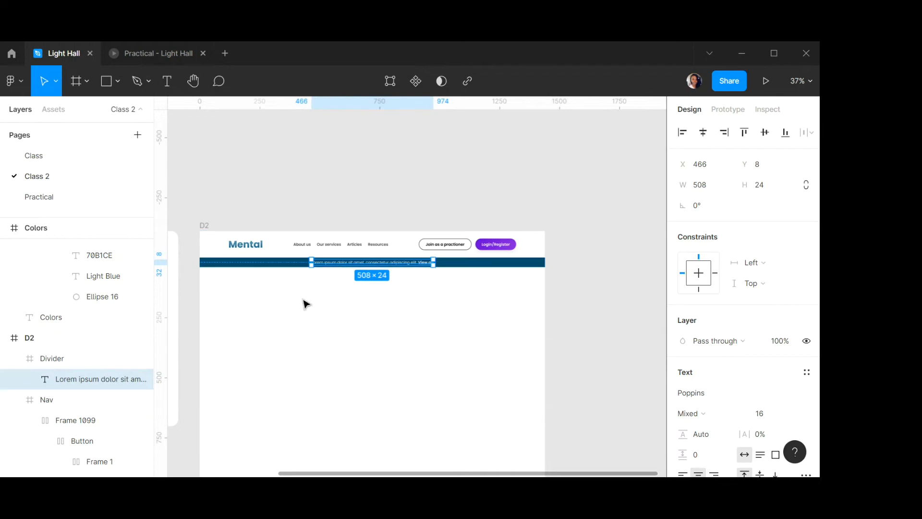
pyautogui.scroll(-2, 303, 295)
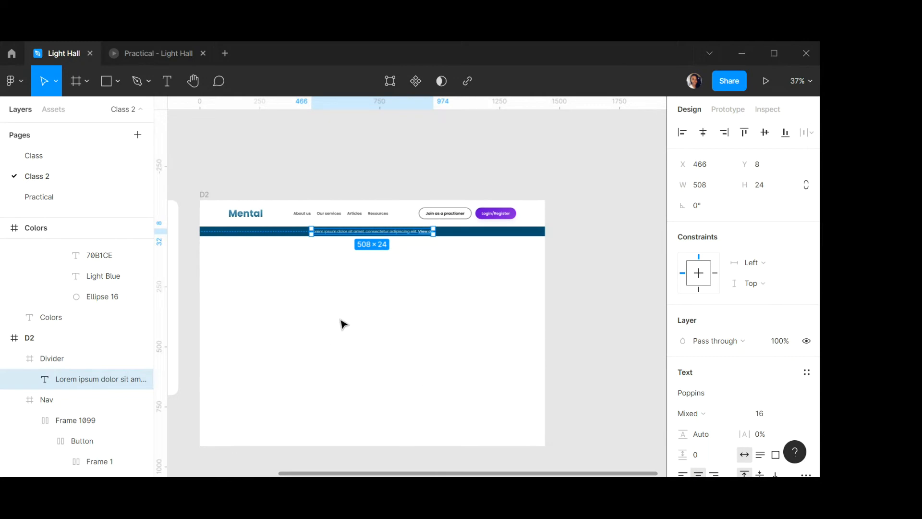
pyautogui.click(14, 358)
pyautogui.scroll(3, 29, 312)
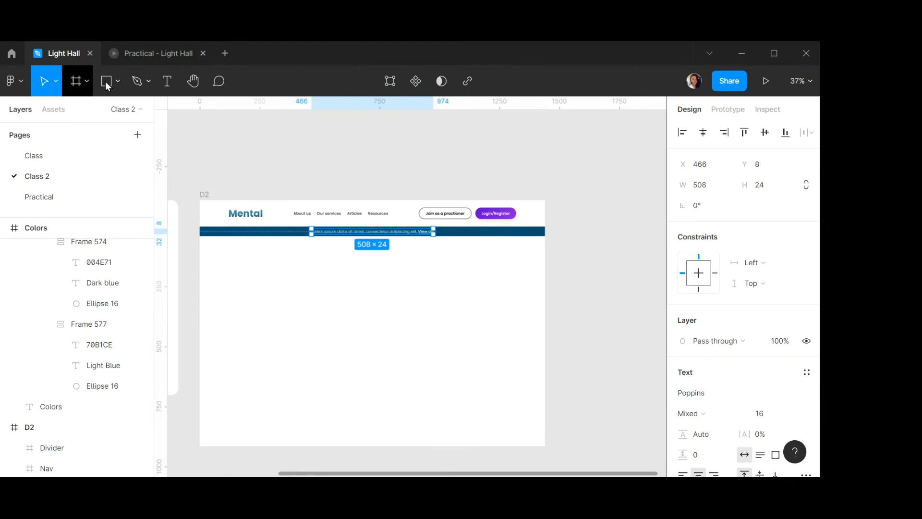
pyautogui.click(76, 82)
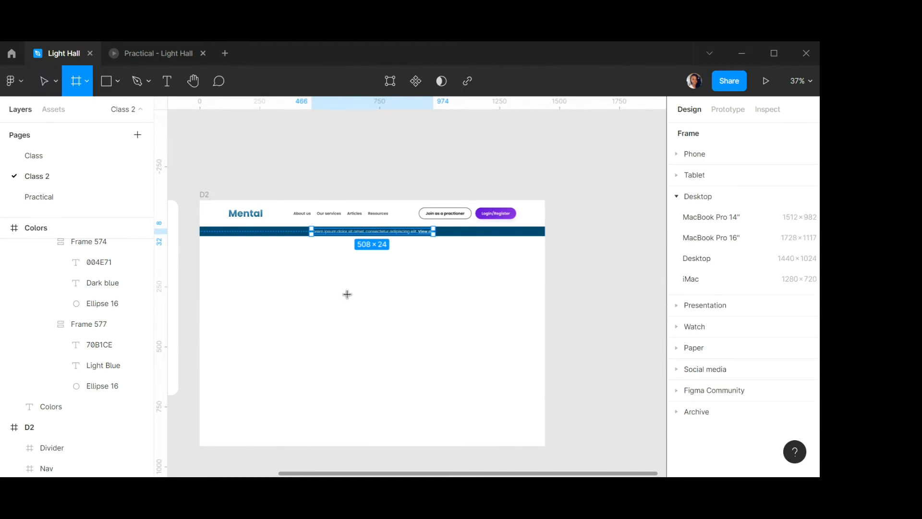
pyautogui.moveTo(346, 288); pyautogui.dragTo(517, 411)
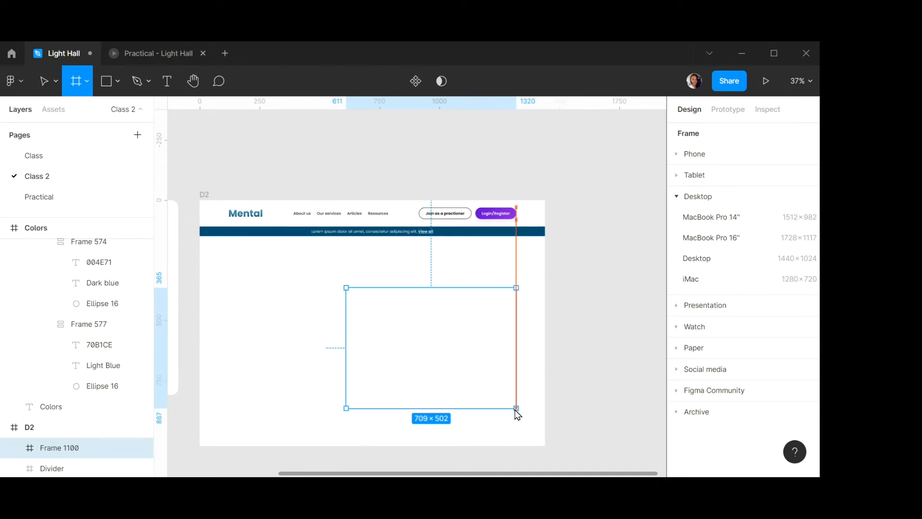
# Show D2's 12-column layout grid and give the new empty frame a 000000 inside stroke of 1.
pyautogui.click(204, 194)
pyautogui.click(786, 331)
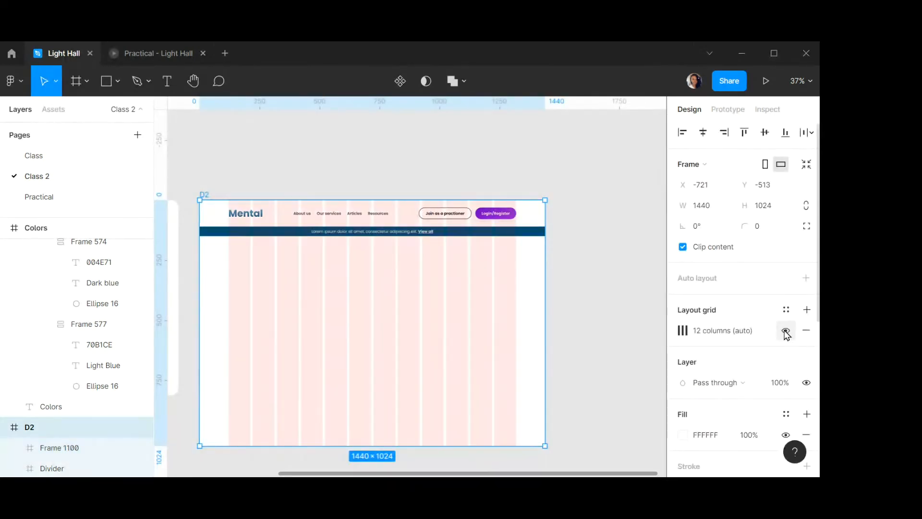
pyautogui.click(448, 346)
pyautogui.scroll(-3, 713, 270)
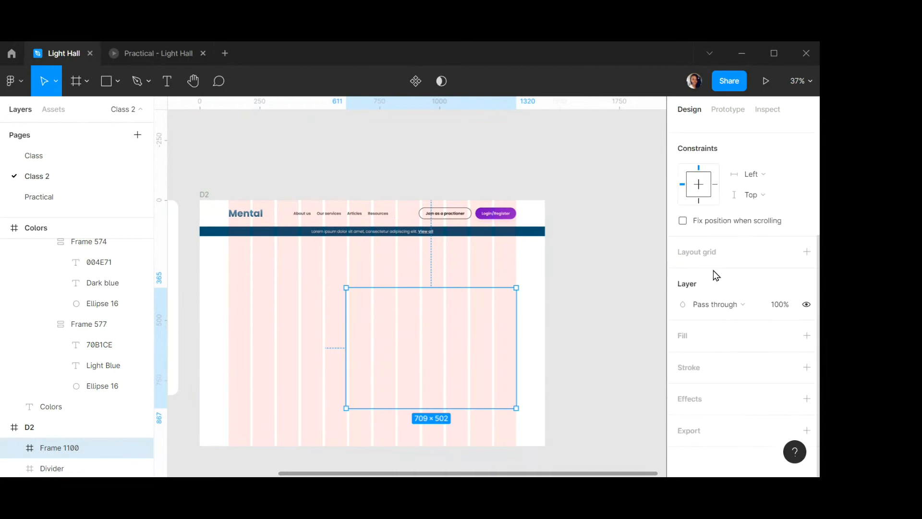
pyautogui.click(807, 367)
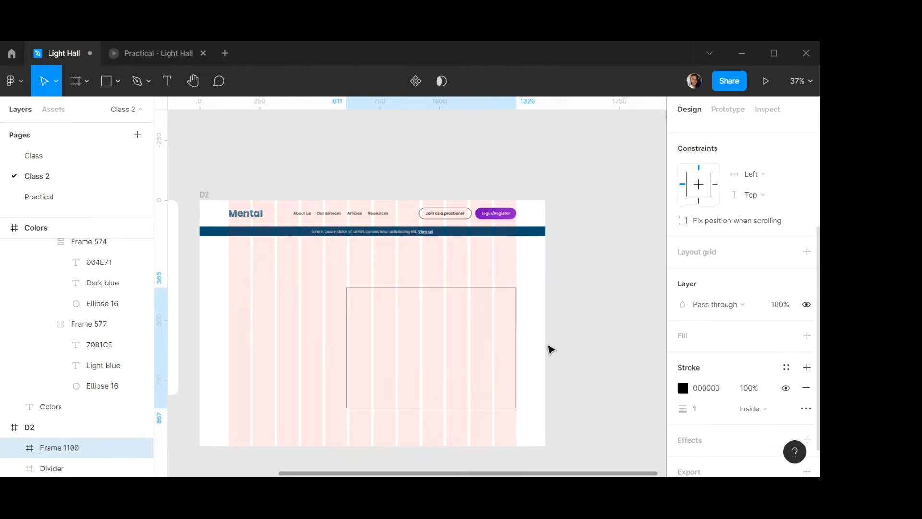
# Move the outlined frame up to Y 333 and set its size to 770 by 560.
pyautogui.moveTo(454, 324)
pyautogui.mouseDown()
pyautogui.moveTo(448, 310)
pyautogui.moveTo(486, 312)
pyautogui.mouseUp()
pyautogui.scroll(1, 512, 298)
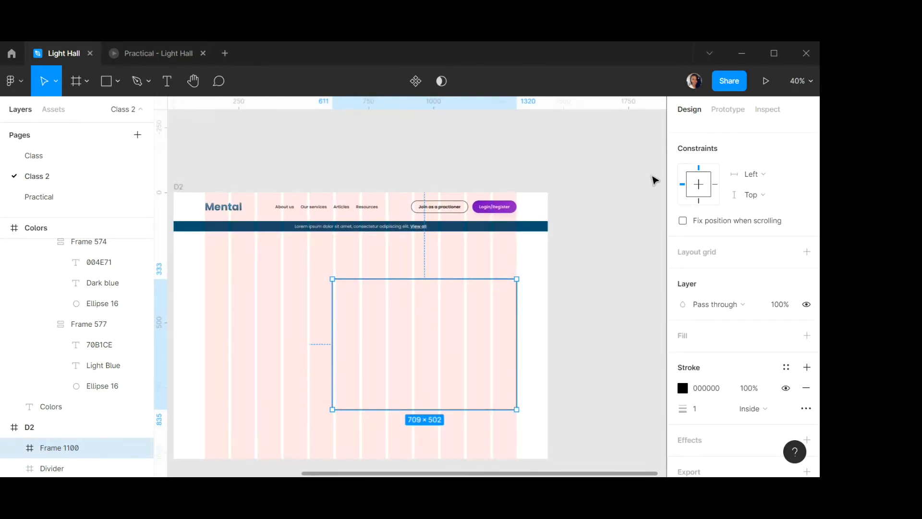
pyautogui.scroll(4, 720, 195)
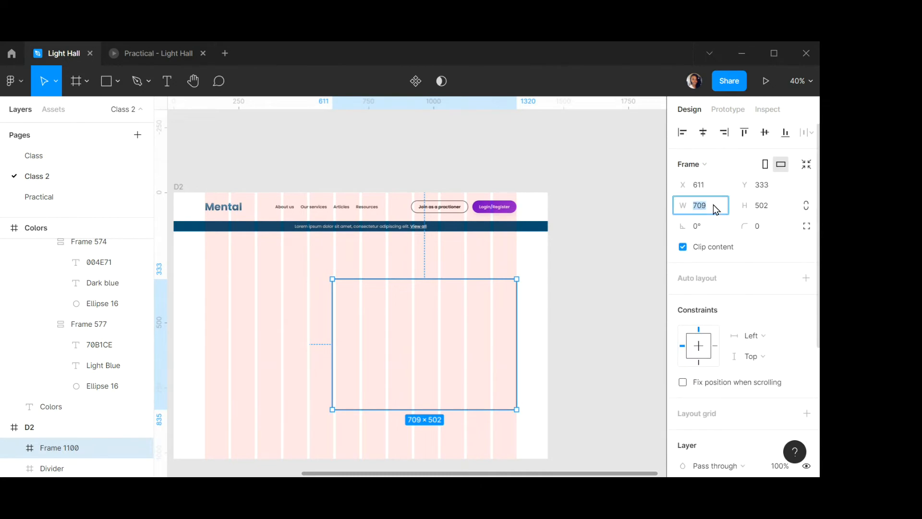
pyautogui.write('770')
pyautogui.click(771, 211)
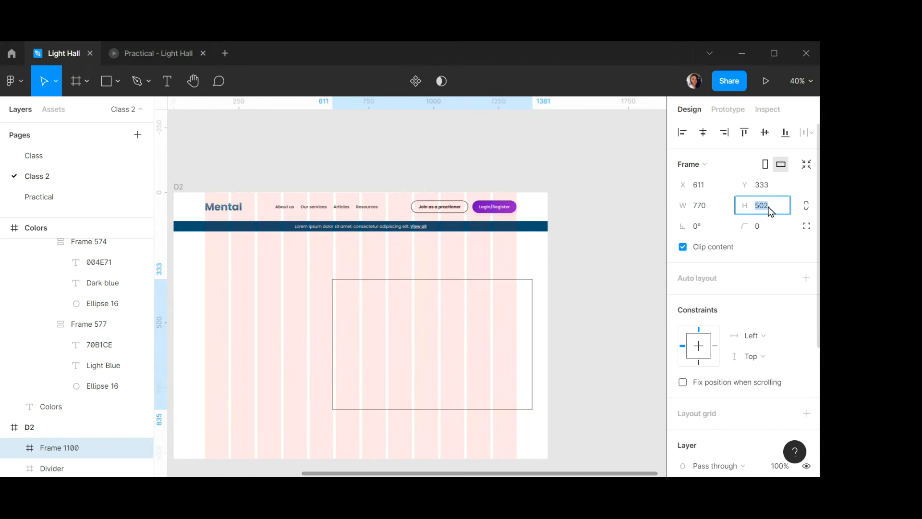
pyautogui.write('560')
pyautogui.press('Return')
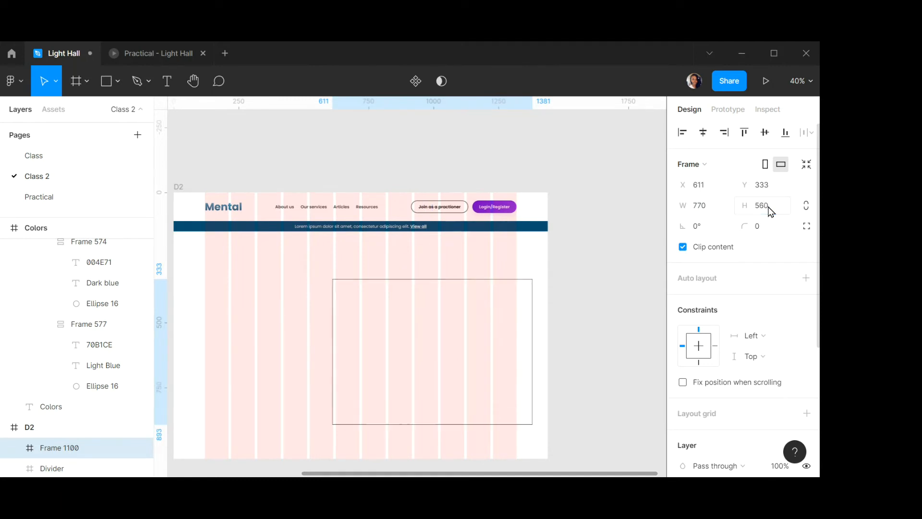
# Move the outlined frame to X 550, Y 326, flush with the grid's last column, and set its corner radius to 5.
pyautogui.moveTo(426, 363); pyautogui.dragTo(409, 360)
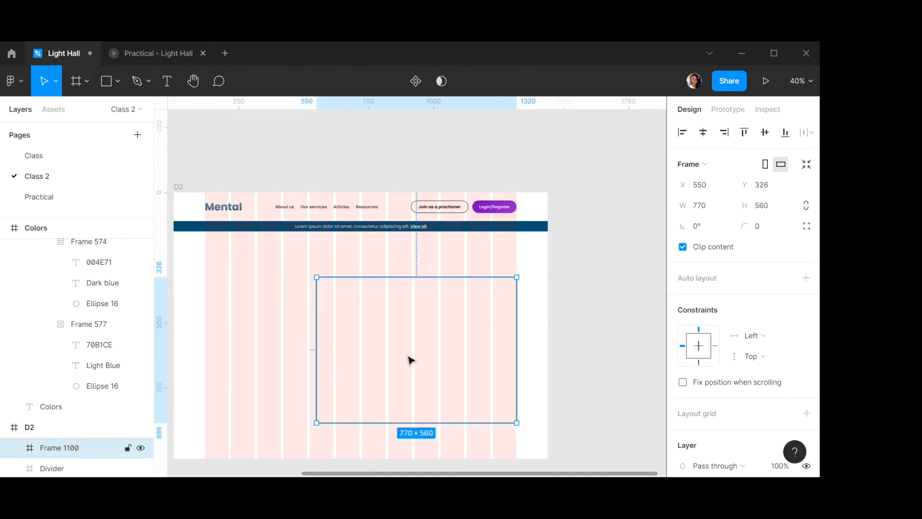
pyautogui.click(769, 230)
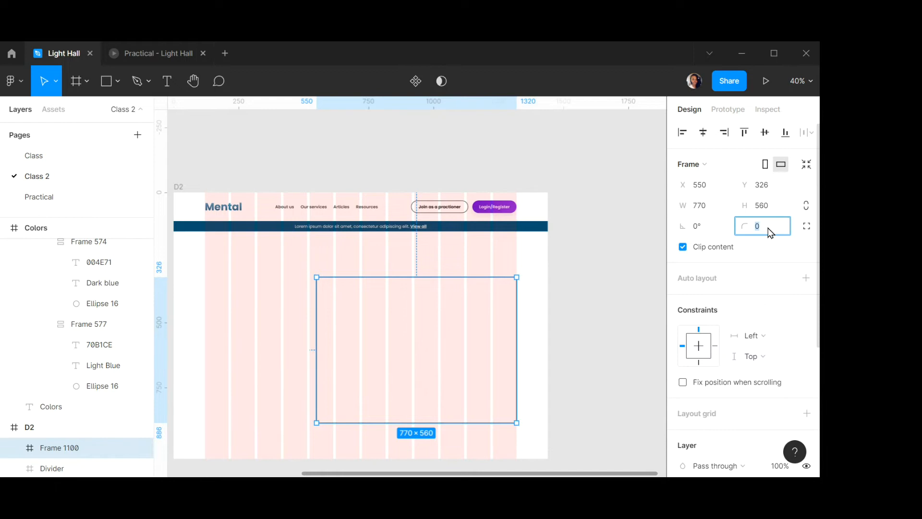
pyautogui.write('5')
pyautogui.press('Return')
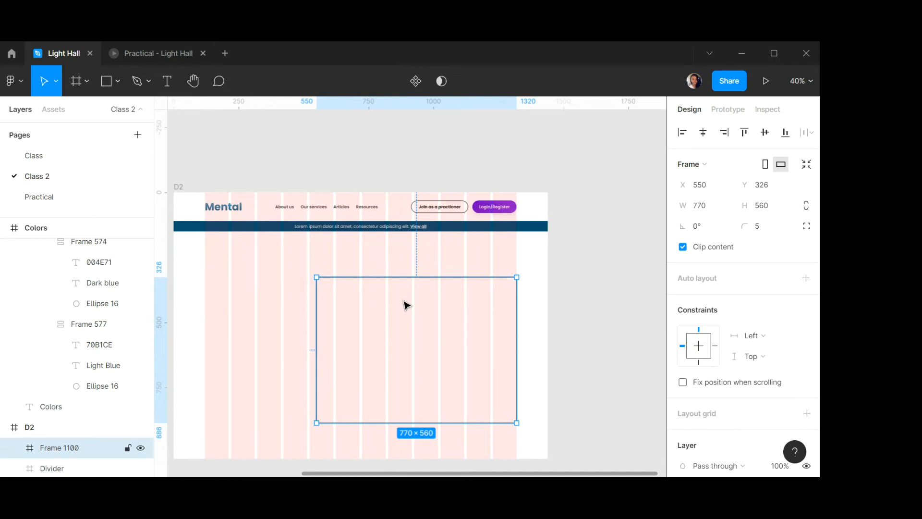
# Run the Unsplash plugin for the outlined frame and search its photos for "happy people".
pyautogui.hotkey('ctrl', '/')
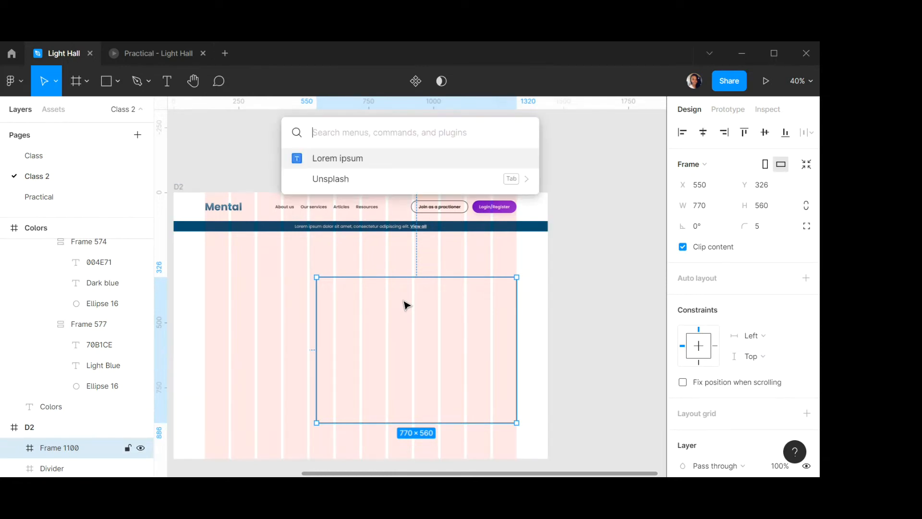
pyautogui.click(331, 179)
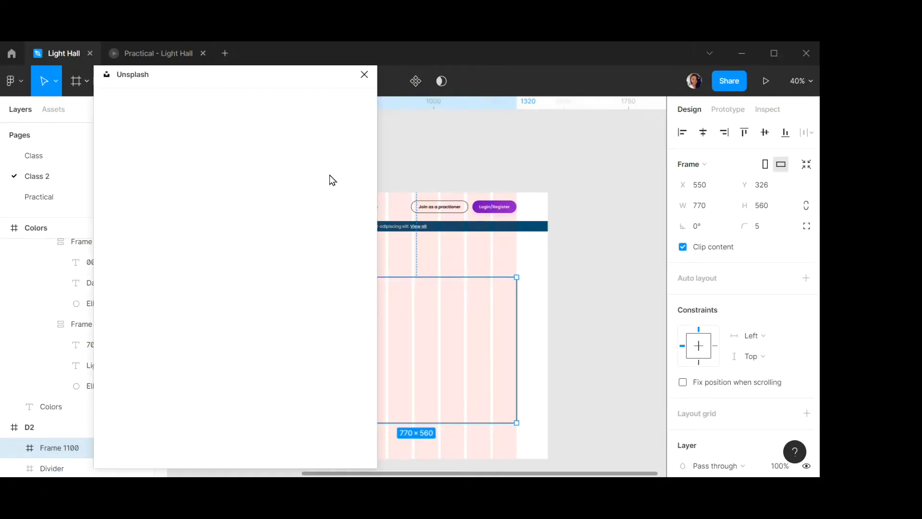
pyautogui.click(178, 140)
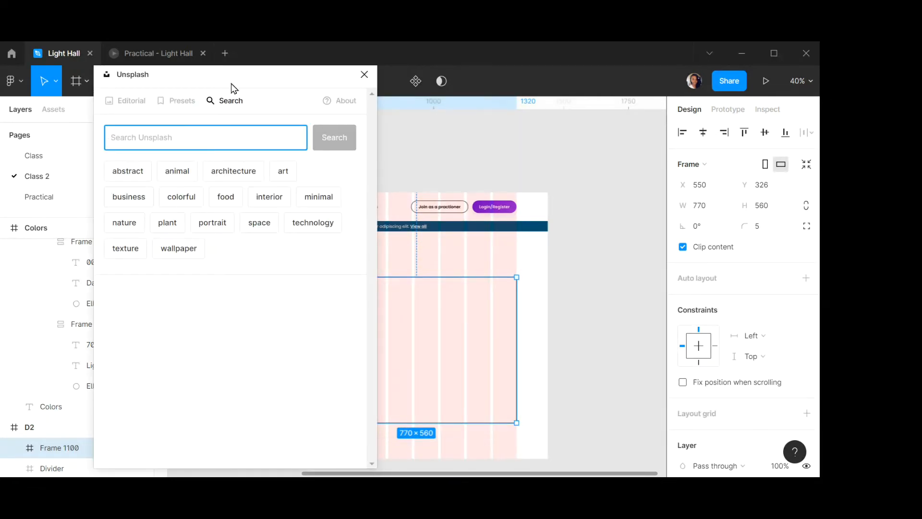
pyautogui.write('happ')
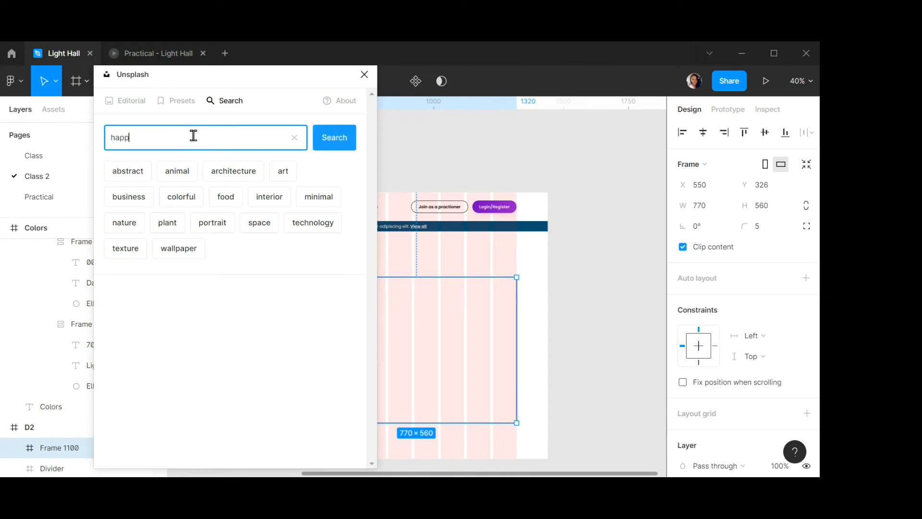
pyautogui.write('y people')
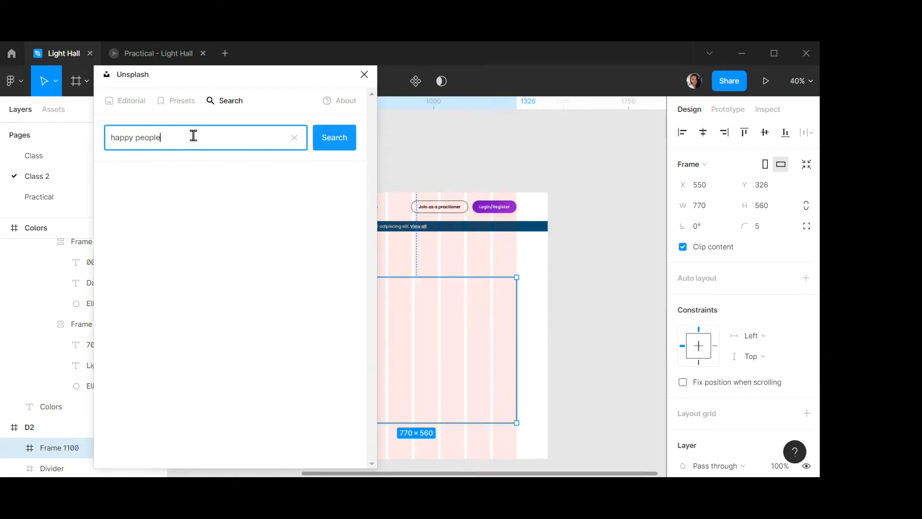
pyautogui.press('Return')
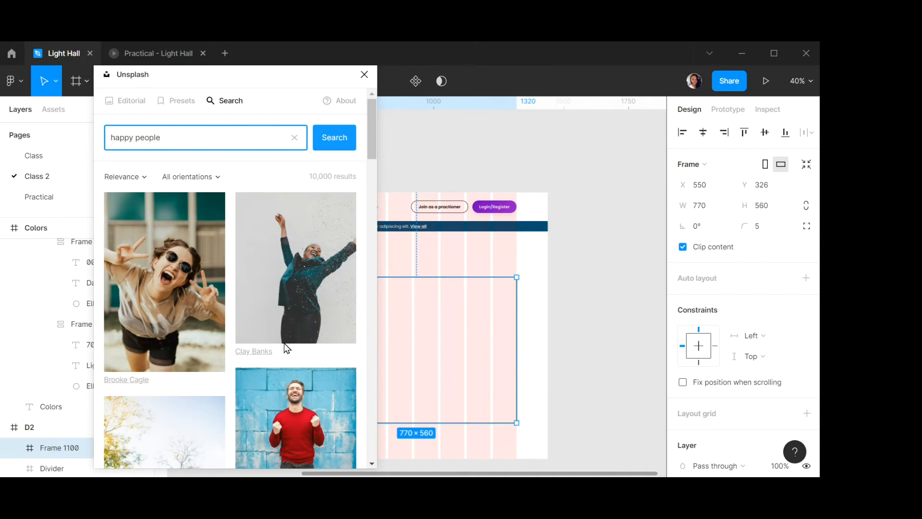
# Fill the frame with the Unsplash photo of a woman in a white sweater before a graffiti wall and close the plugin.
pyautogui.scroll(-4, 278, 308)
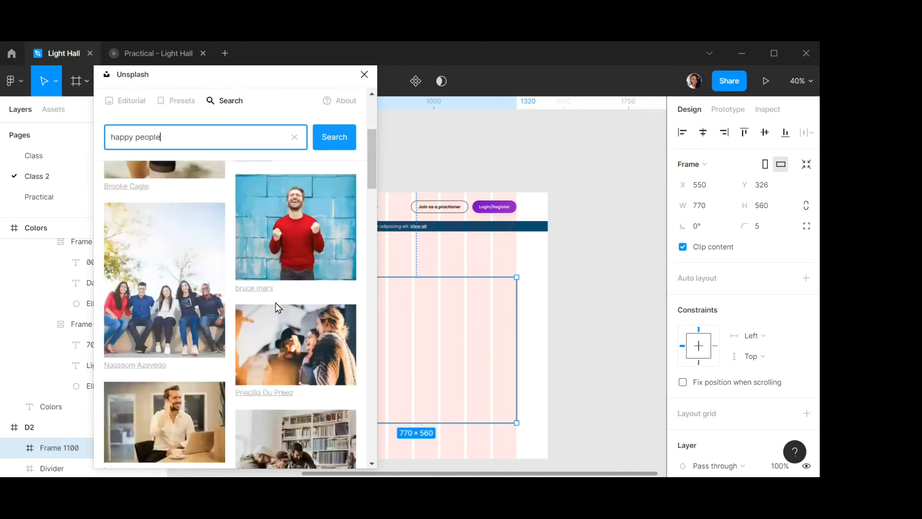
pyautogui.scroll(-20, 278, 307)
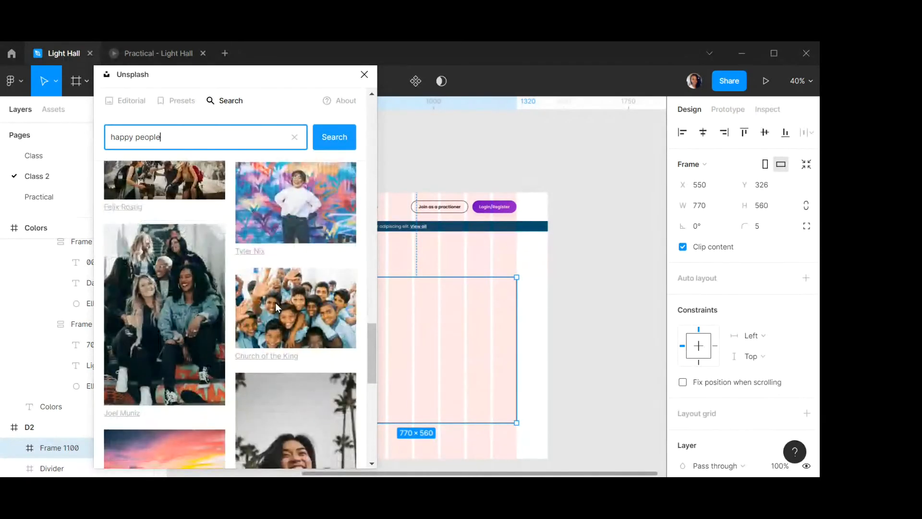
pyautogui.scroll(3, 327, 297)
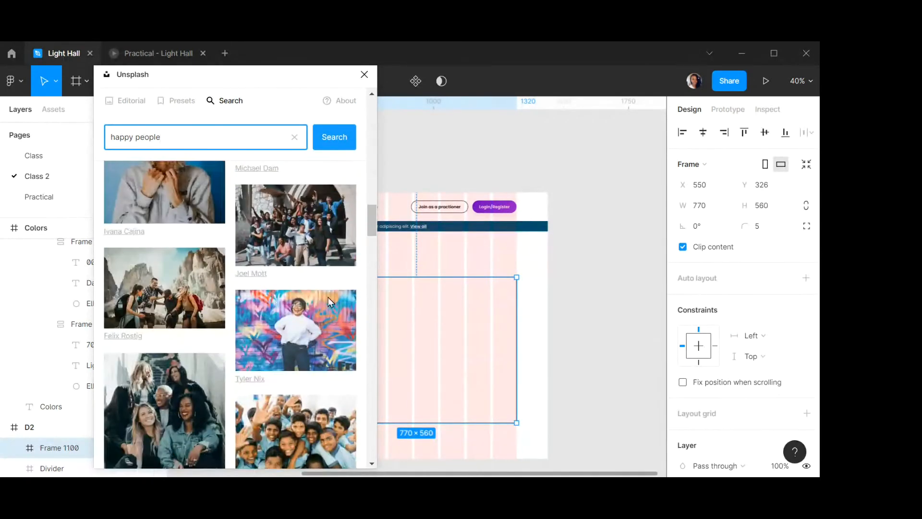
pyautogui.click(277, 312)
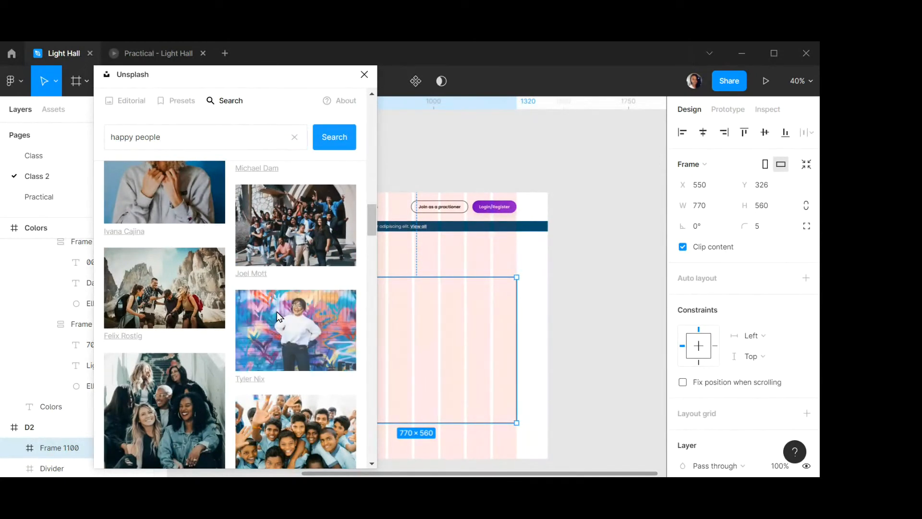
pyautogui.click(364, 76)
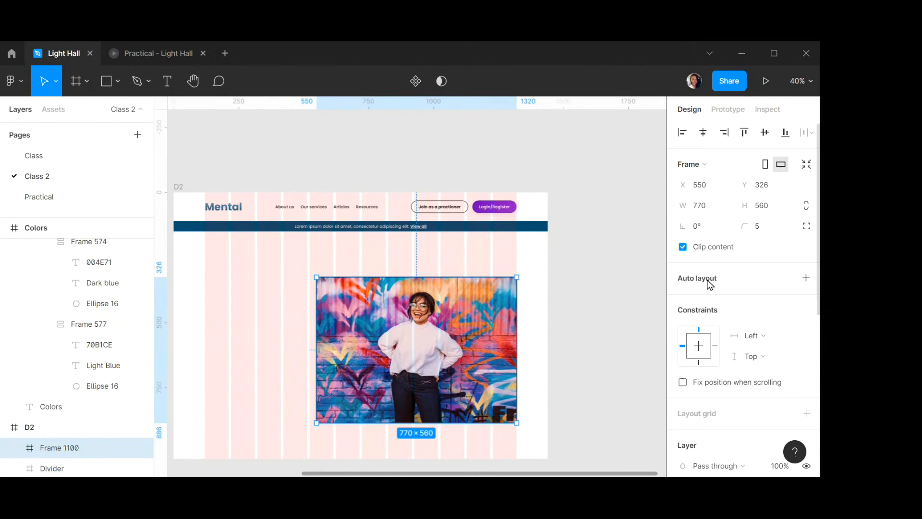
# Remove the 000000 stroke from the photo frame and hide D2's 12-column layout grid.
pyautogui.scroll(-5, 759, 307)
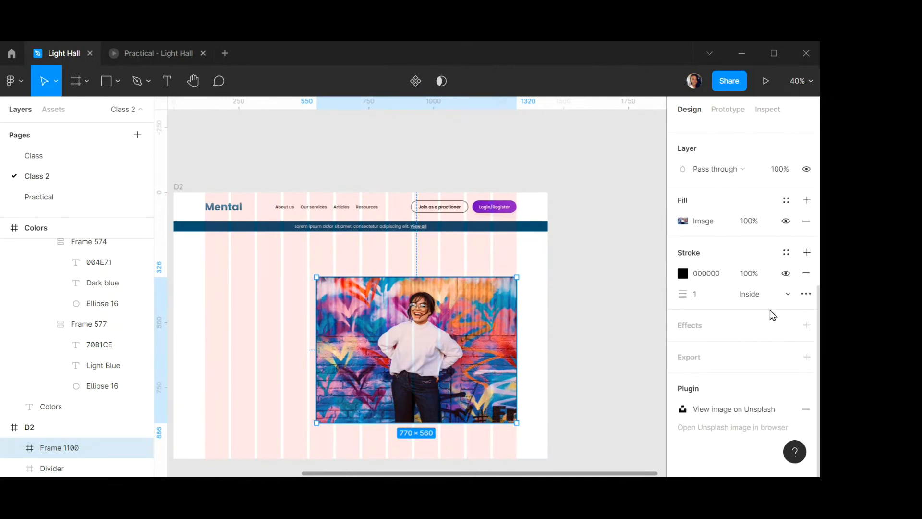
pyautogui.click(809, 273)
pyautogui.click(513, 258)
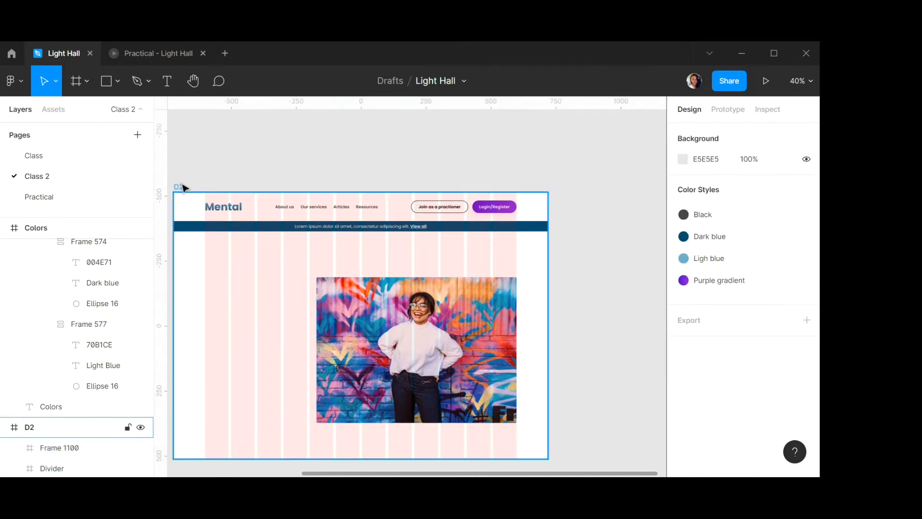
pyautogui.click(453, 232)
pyautogui.click(786, 331)
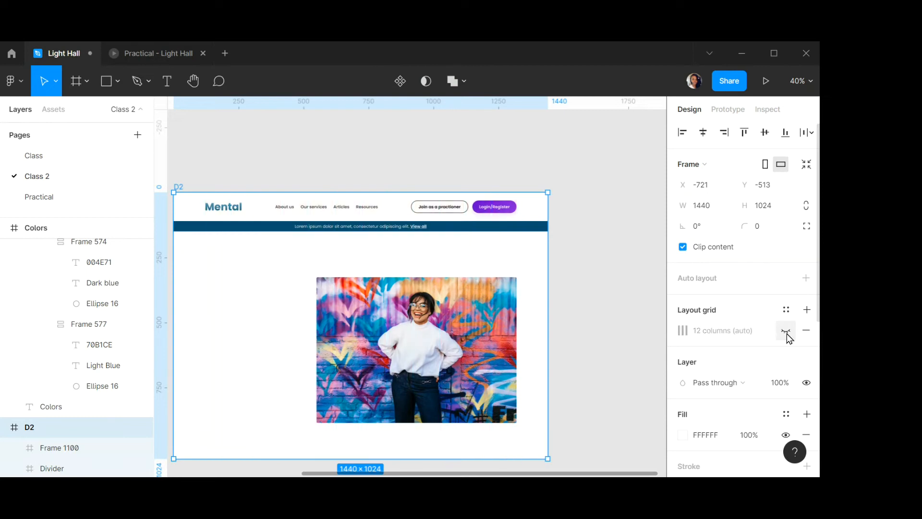
# Draw a frame about 570 by 387 overlapping the photo's left part and give it a 000000 inside stroke of 1.
pyautogui.scroll(1, 521, 294)
pyautogui.scroll(1, 522, 294)
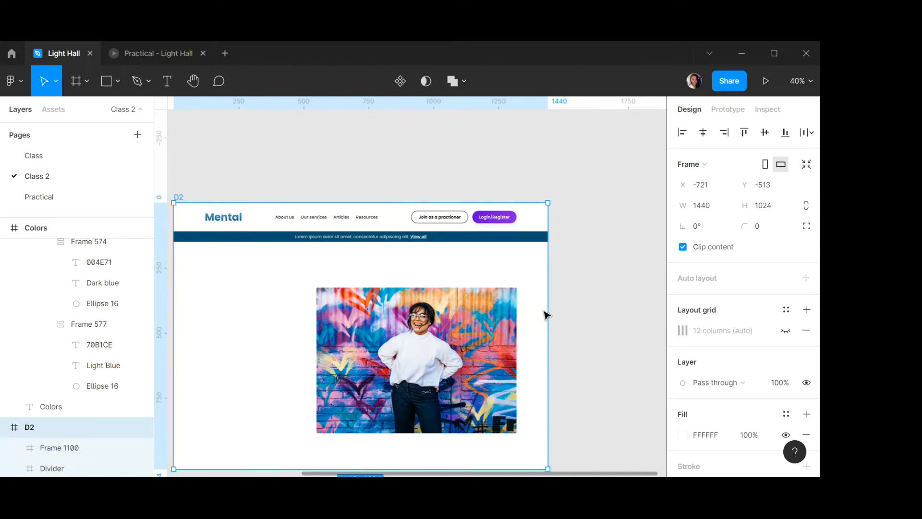
pyautogui.click(464, 330)
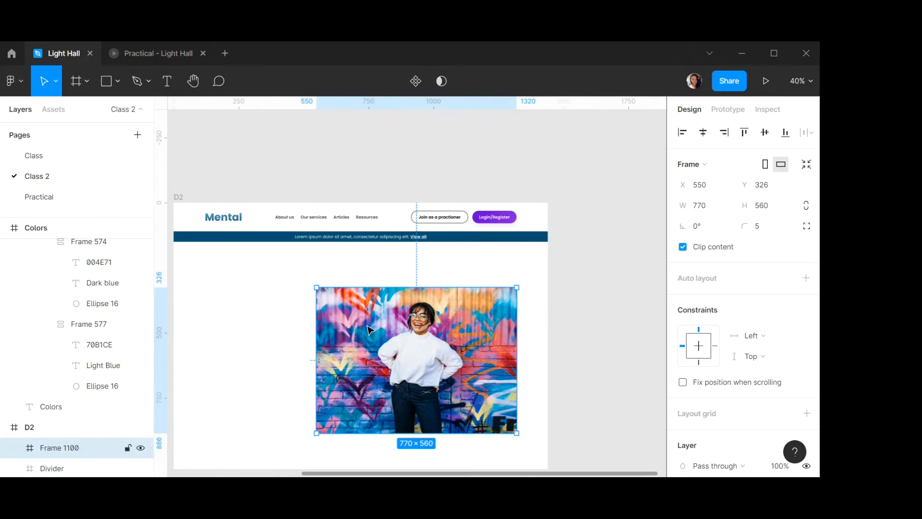
pyautogui.click(76, 81)
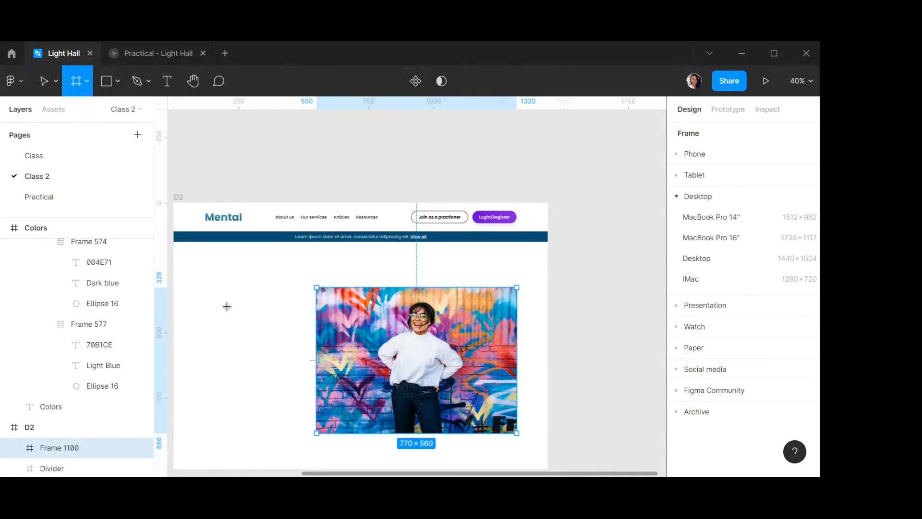
pyautogui.moveTo(223, 304); pyautogui.dragTo(372, 404)
pyautogui.scroll(-3, 780, 301)
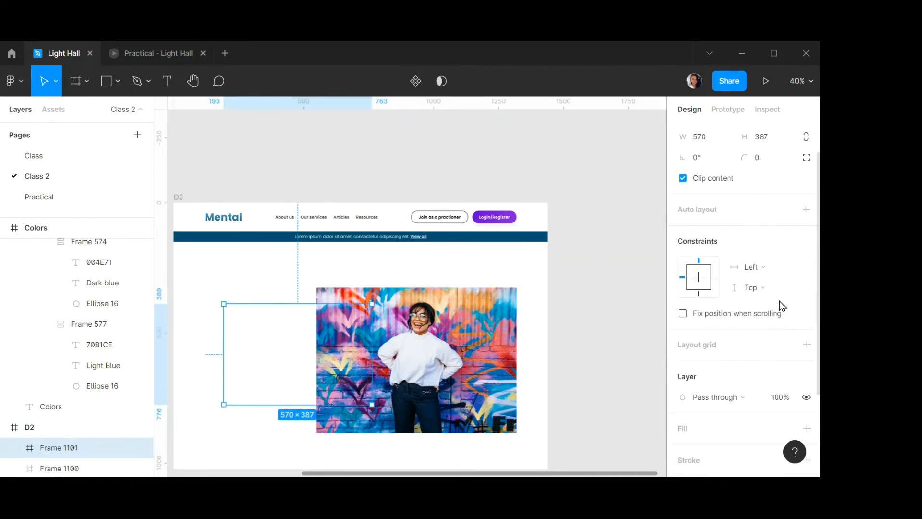
pyautogui.click(807, 368)
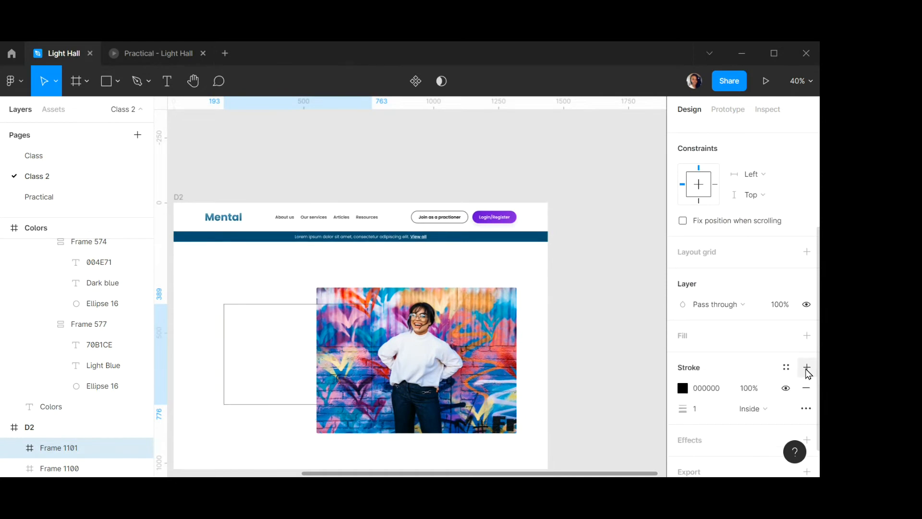
# Show D2's 12-column layout grid and move the new frame to X 120, Y 379, flush with the first column.
pyautogui.click(178, 197)
pyautogui.click(783, 172)
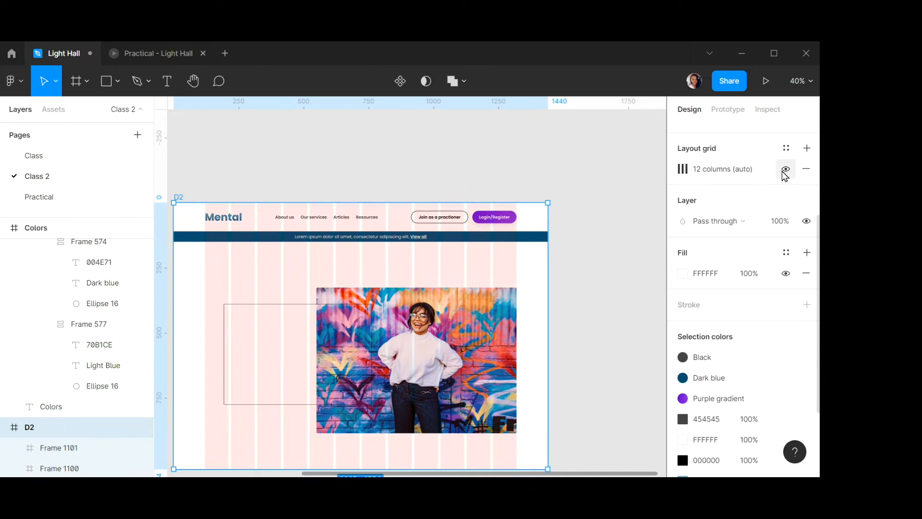
pyautogui.scroll(-1, 269, 317)
pyautogui.moveTo(273, 313); pyautogui.dragTo(253, 315)
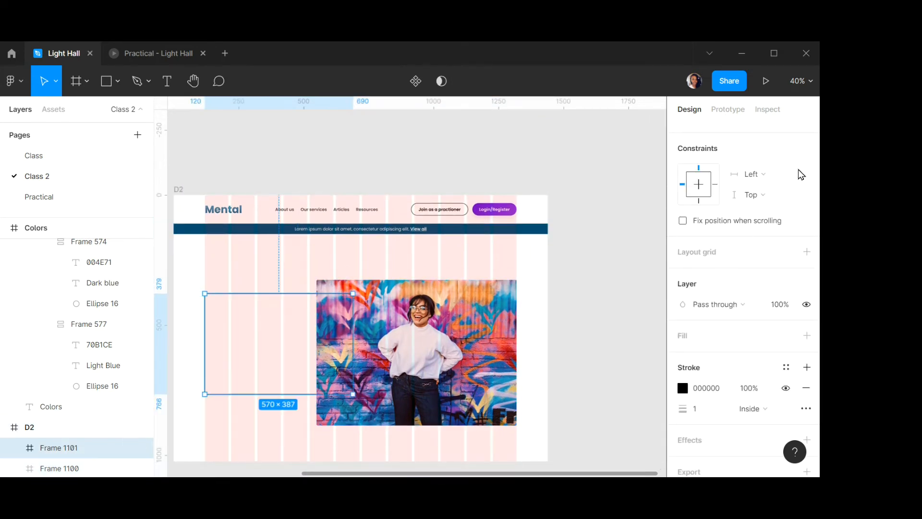
# Set the overlapping frame's size to 548 by 428 and its corner radius to 5.
pyautogui.scroll(4, 752, 192)
pyautogui.click(714, 207)
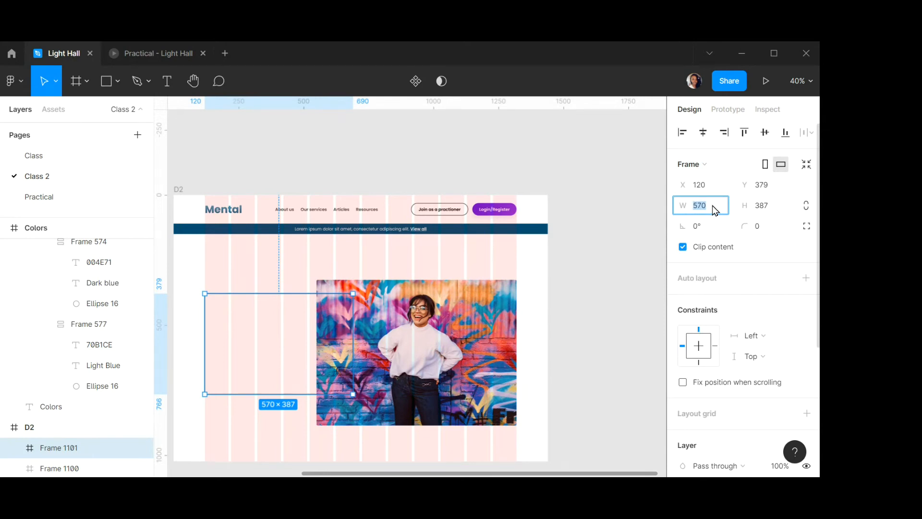
pyautogui.write('548')
pyautogui.click(766, 207)
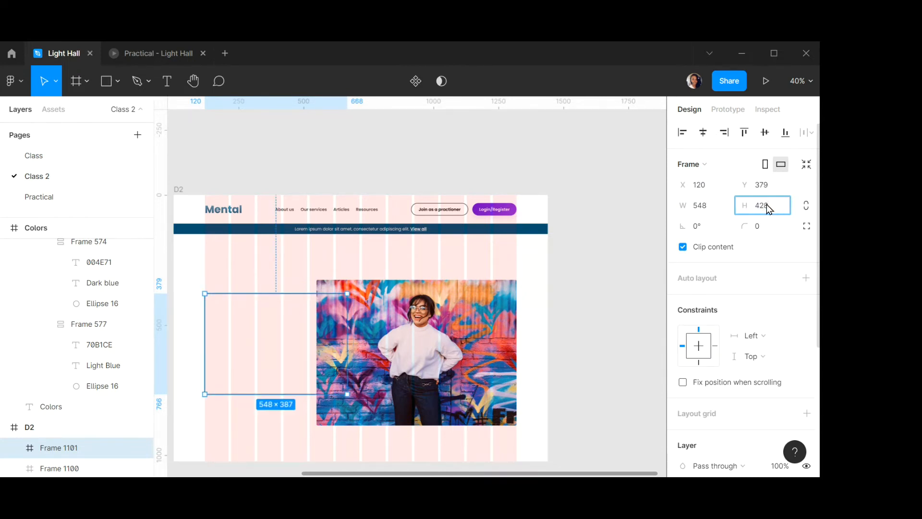
pyautogui.write('428')
pyautogui.click(764, 230)
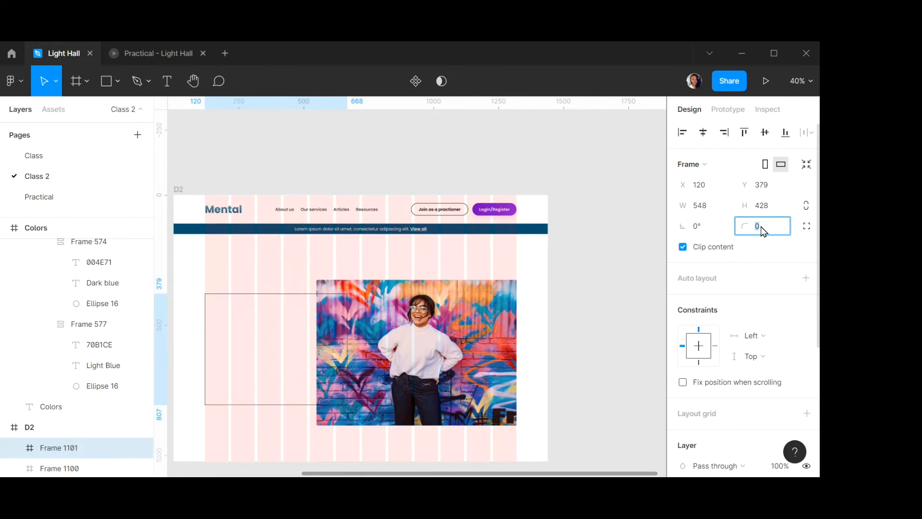
pyautogui.write('5')
pyautogui.press('Return')
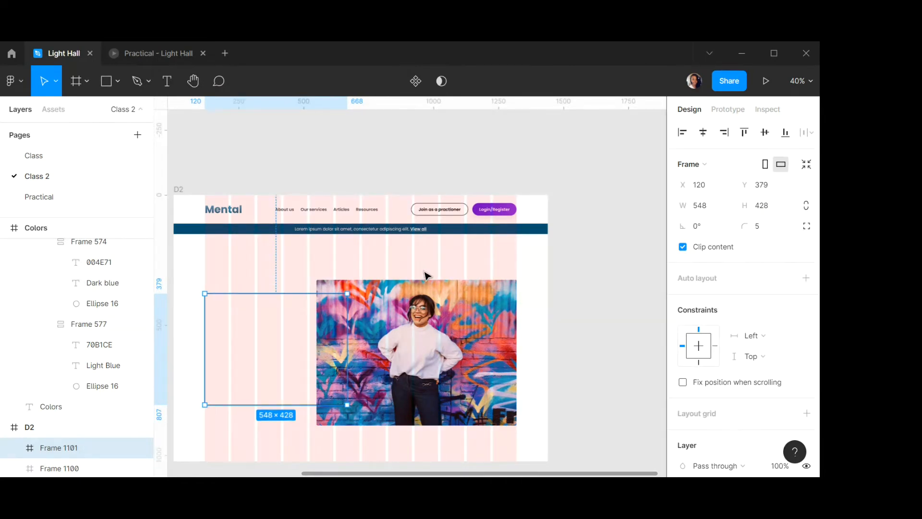
# Add a fill to the overlapping frame and sample F8F8FF for it from the pale swatch in the Colors frame.
pyautogui.press('-')
pyautogui.scroll(-5, 774, 246)
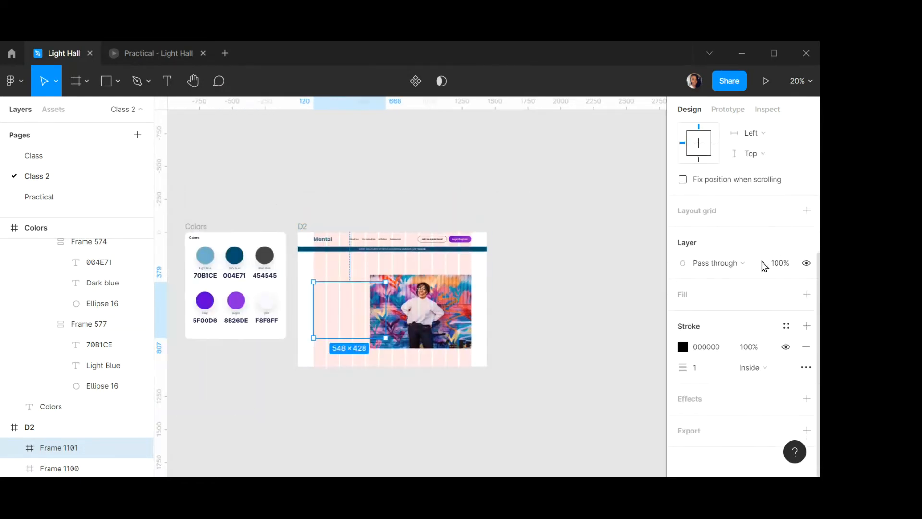
pyautogui.click(805, 298)
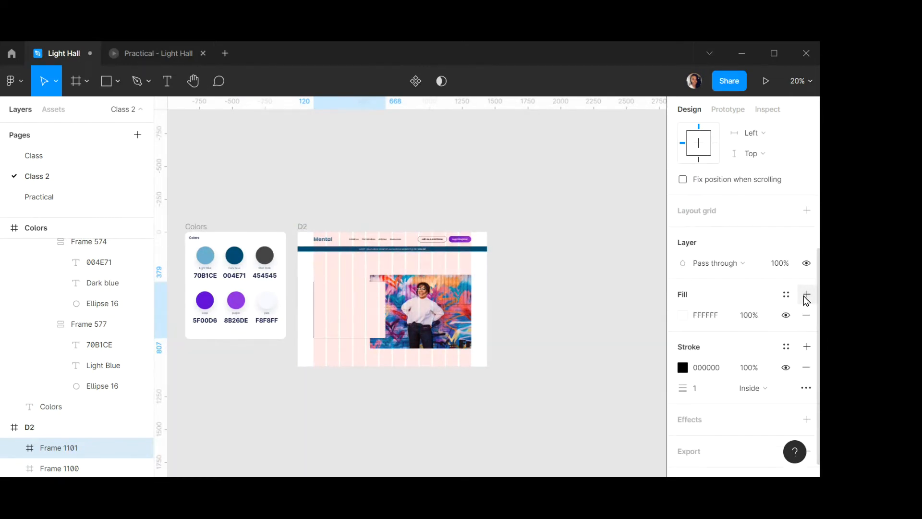
pyautogui.click(684, 317)
pyautogui.click(530, 335)
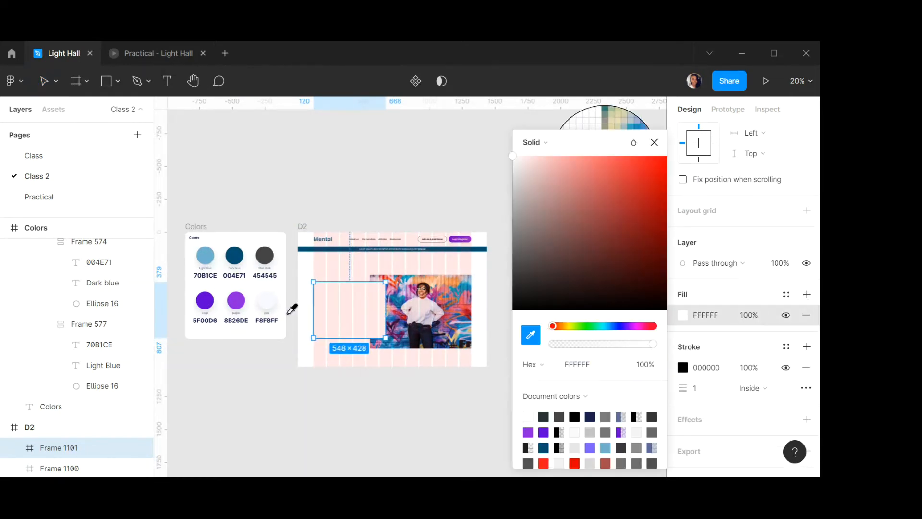
pyautogui.click(267, 300)
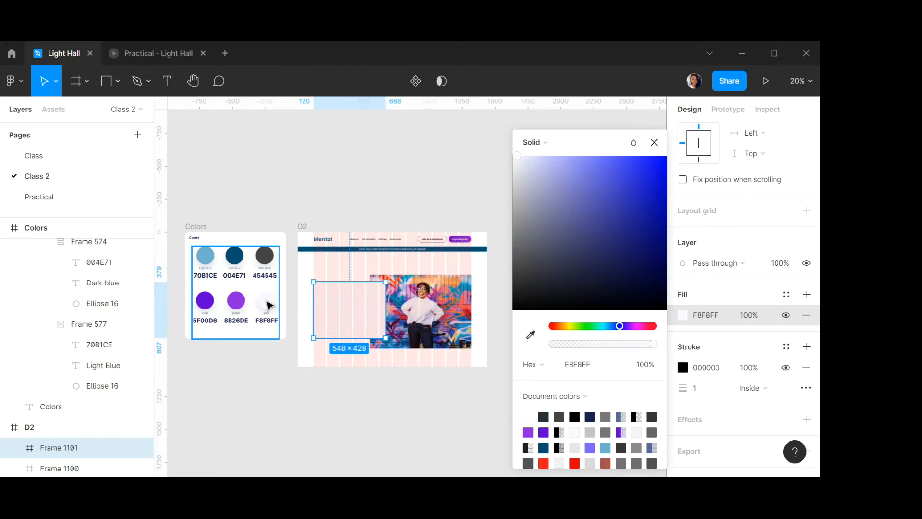
pyautogui.click(654, 143)
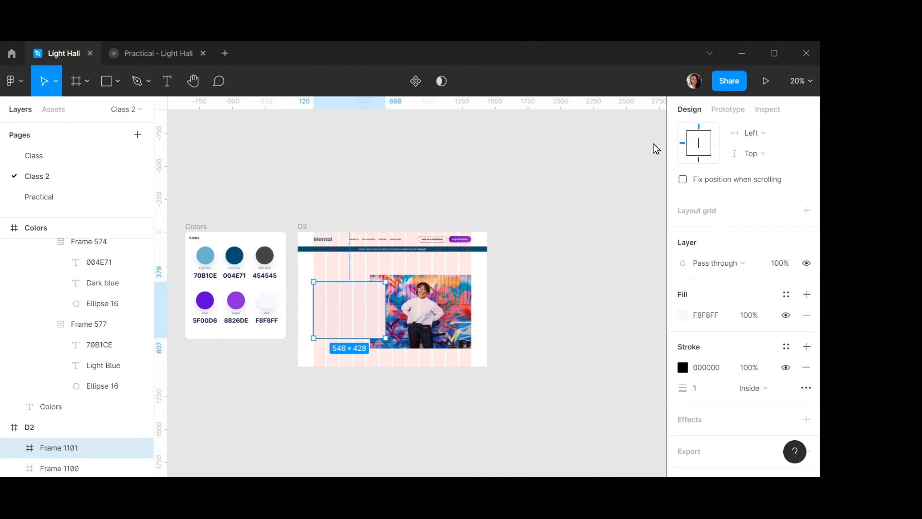
# Save the overlapping frame's fill as a new color style named "pale".
pyautogui.click(787, 295)
pyautogui.click(801, 318)
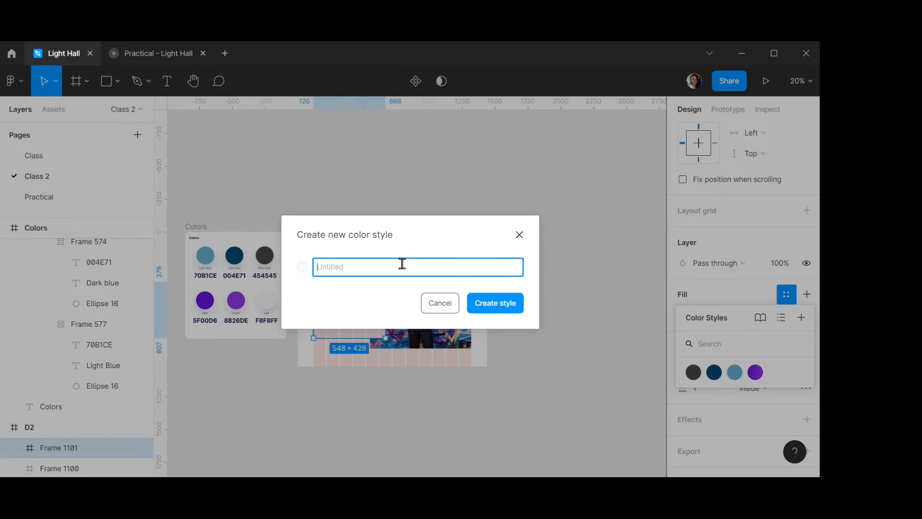
pyautogui.write('l')
pyautogui.press('BackSpace')
pyautogui.write('pale')
pyautogui.click(504, 308)
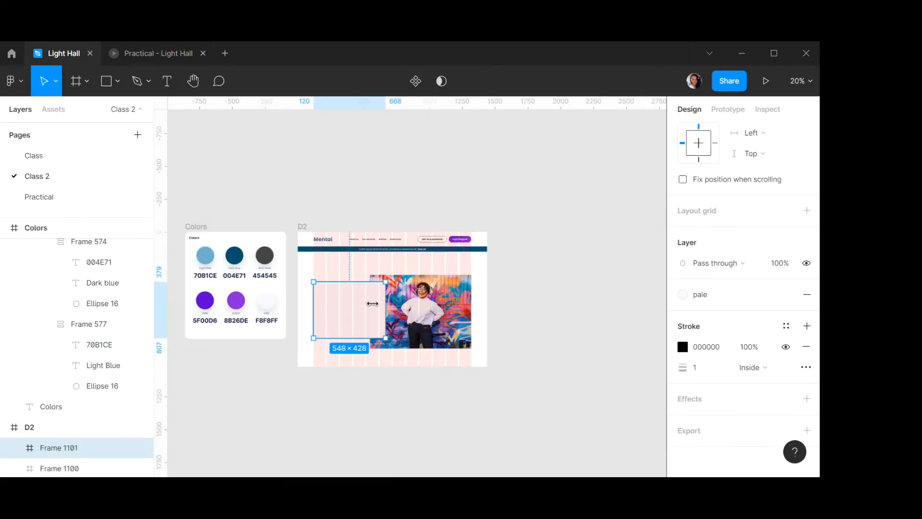
# Remove the 000000 stroke from the pale frame and leave that frame selected.
pyautogui.scroll(5, 363, 305)
pyautogui.scroll(2, 362, 305)
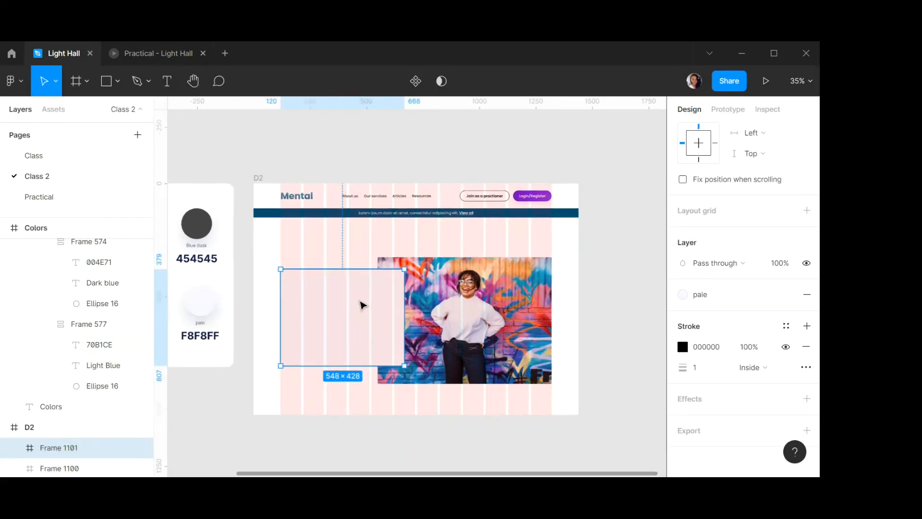
pyautogui.click(807, 348)
pyautogui.click(622, 295)
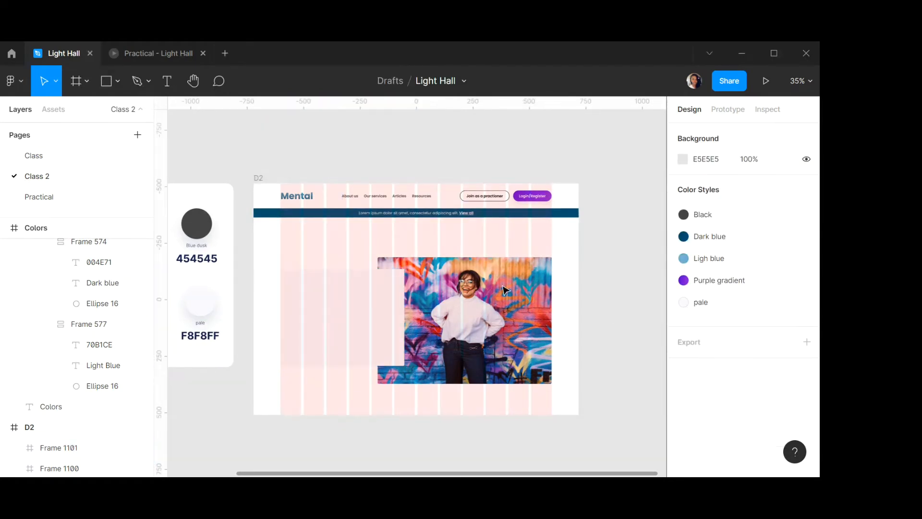
pyautogui.click(380, 304)
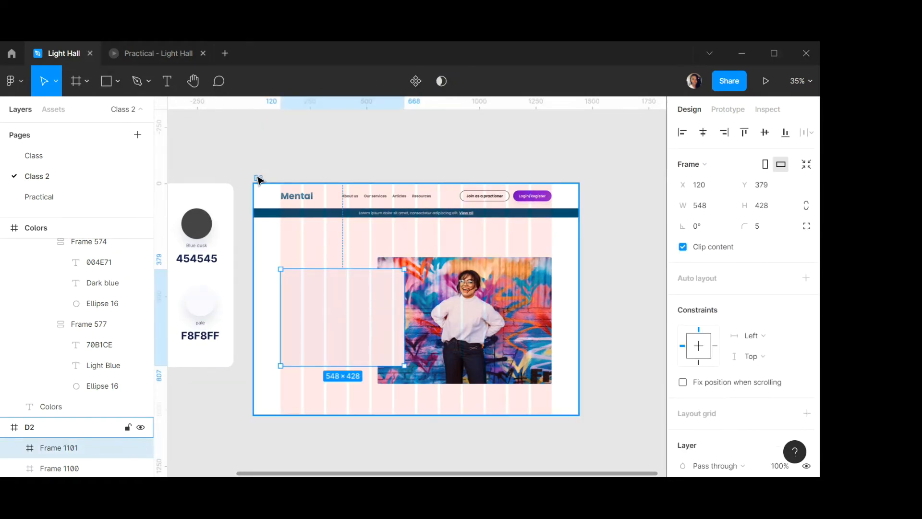
# Hide the 12-column layout grid on the D2 frame.
pyautogui.click(258, 179)
pyautogui.click(786, 202)
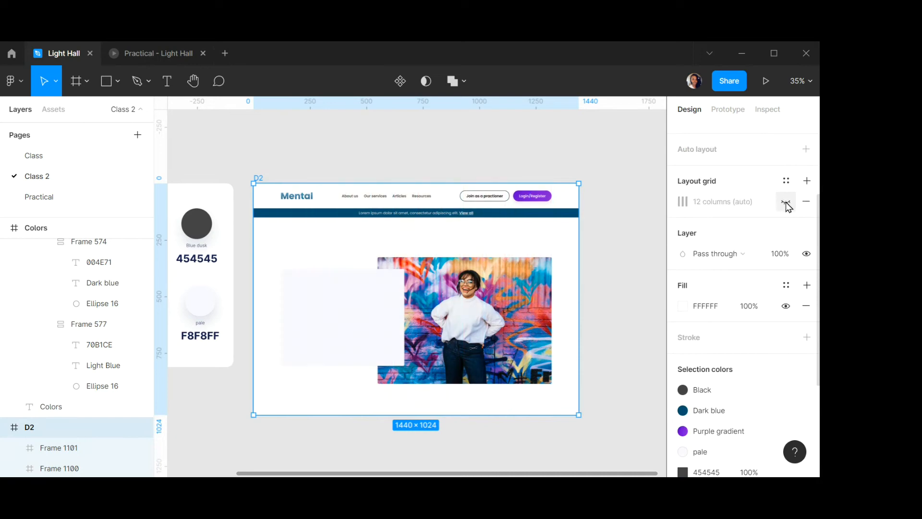
pyautogui.click(622, 207)
pyautogui.click(373, 302)
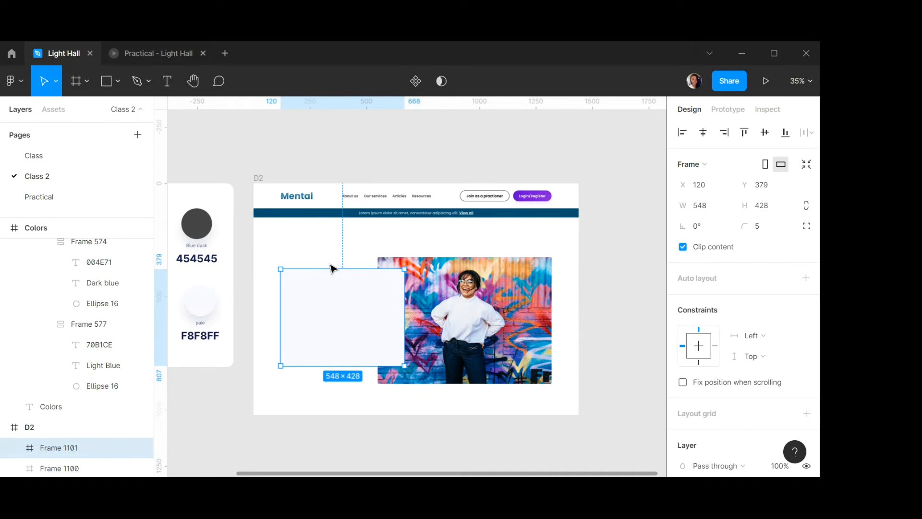
# Rename the photo frame in D2 as "Hero image".
pyautogui.click(517, 299)
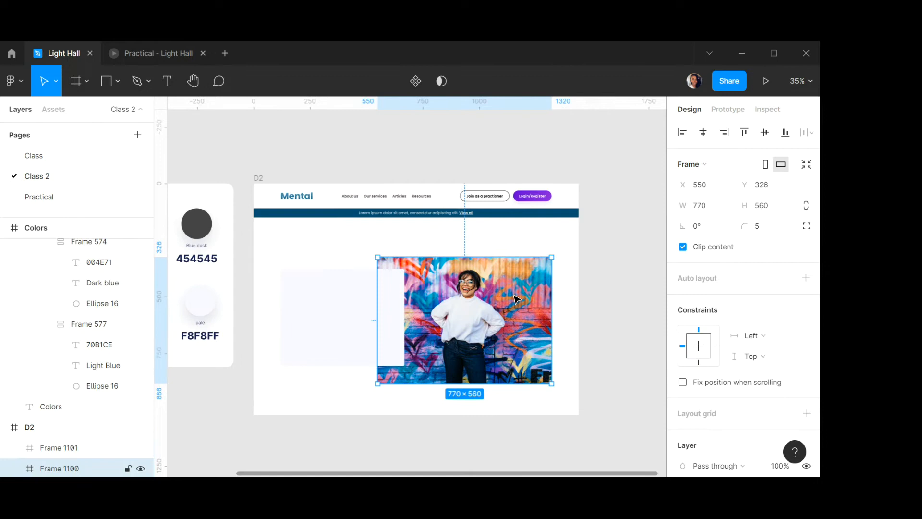
pyautogui.scroll(-1, 105, 437)
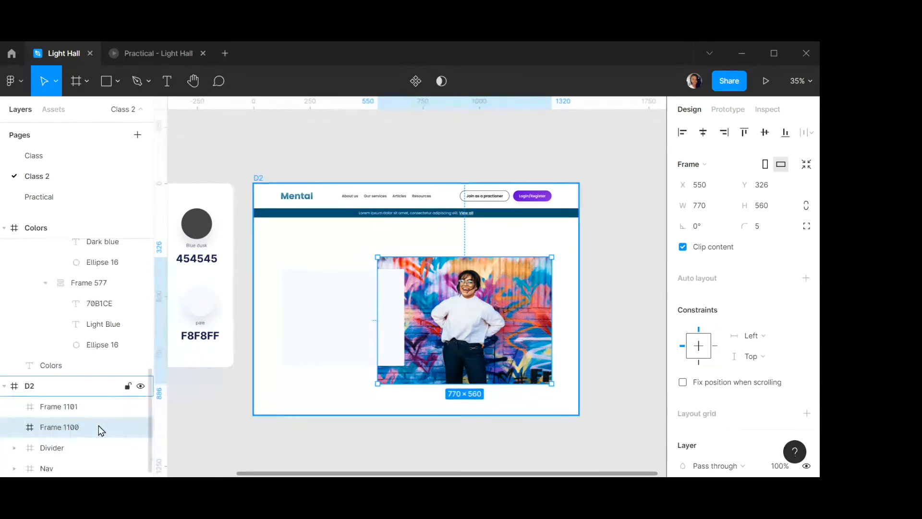
pyautogui.doubleClick(67, 427)
pyautogui.write('Hero ')
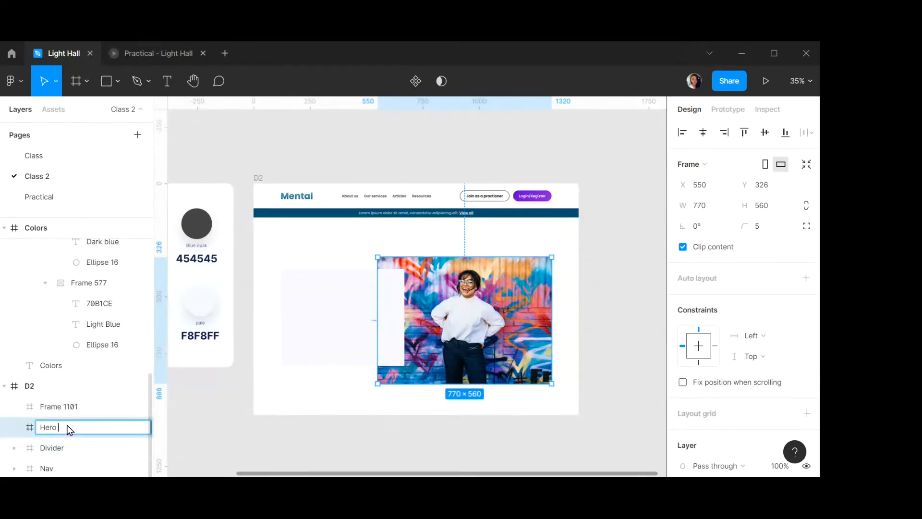
pyautogui.write('image')
pyautogui.press('Return')
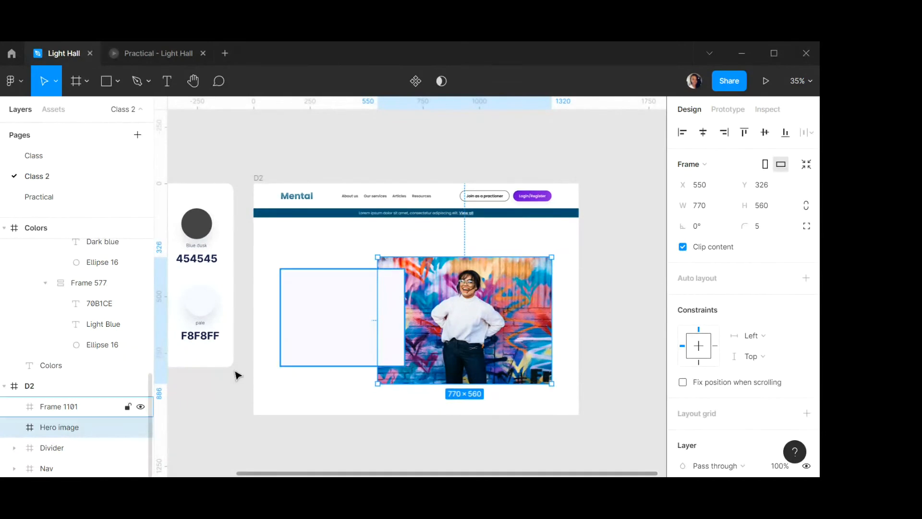
# Rename the pale overlapping frame as "Hero text".
pyautogui.click(313, 302)
pyautogui.doubleClick(53, 407)
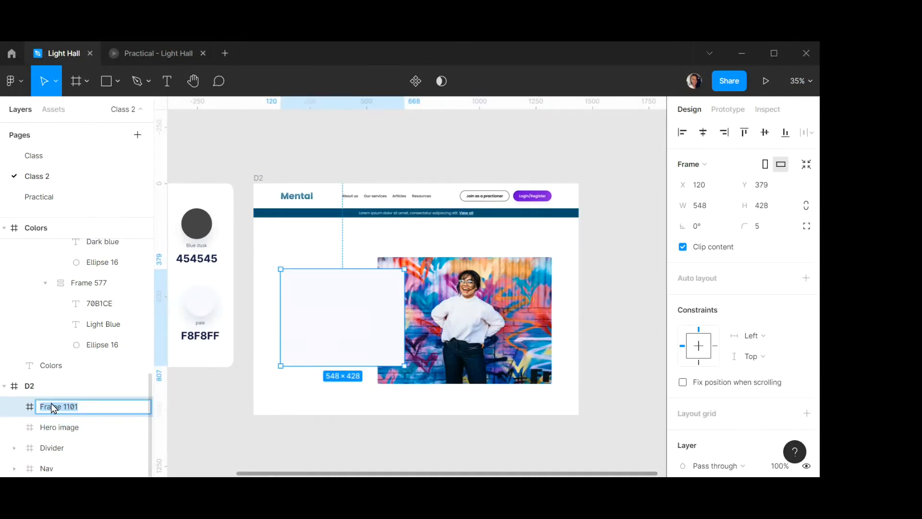
pyautogui.write('Hero text')
pyautogui.press('Return')
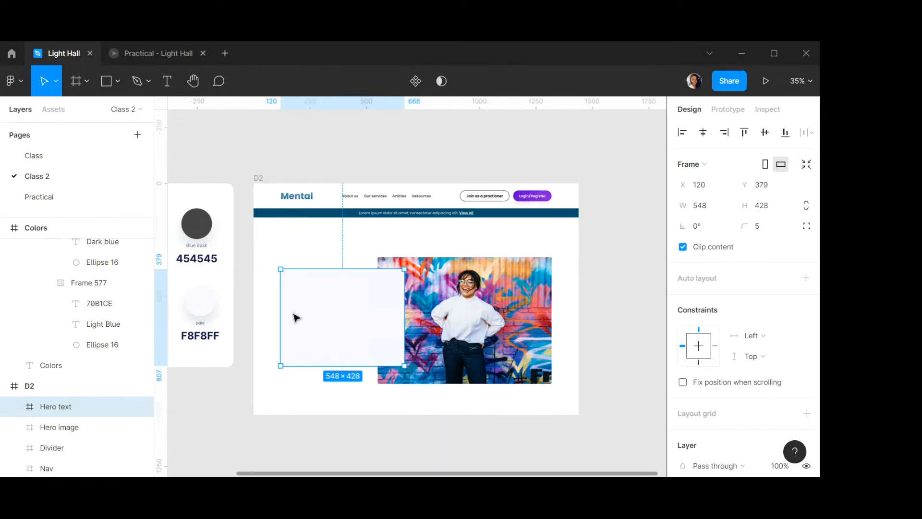
# Add a text layer reading "Find" inside the Hero text frame and align it left.
pyautogui.scroll(-1, 356, 264)
pyautogui.scroll(1, 356, 264)
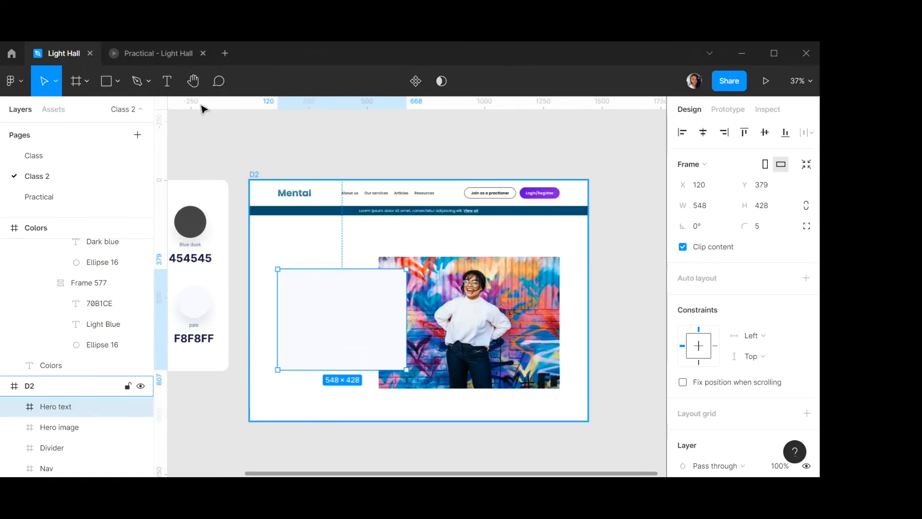
pyautogui.click(167, 81)
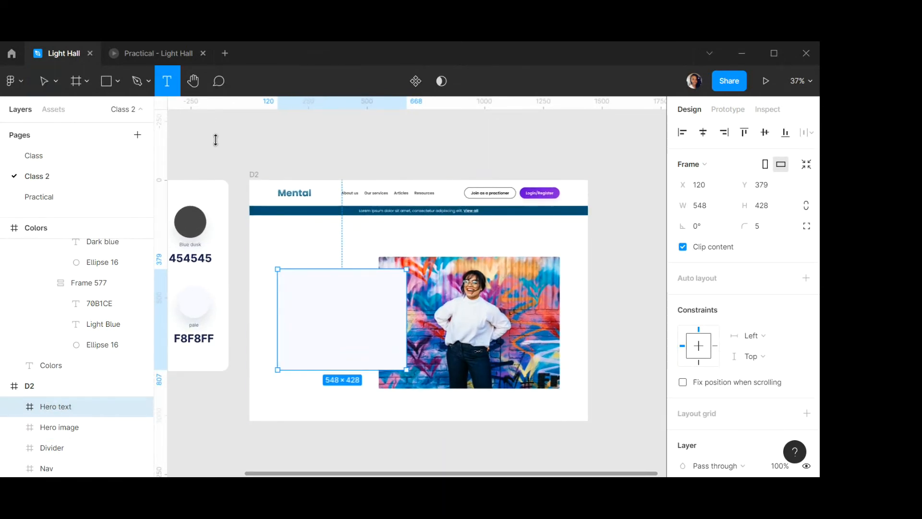
pyautogui.click(293, 291)
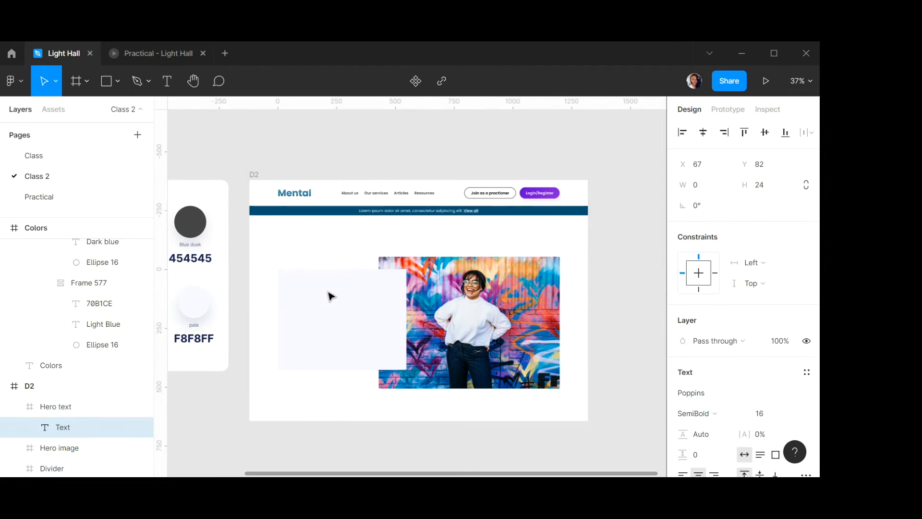
pyautogui.write('Find')
pyautogui.scroll(-5, 762, 360)
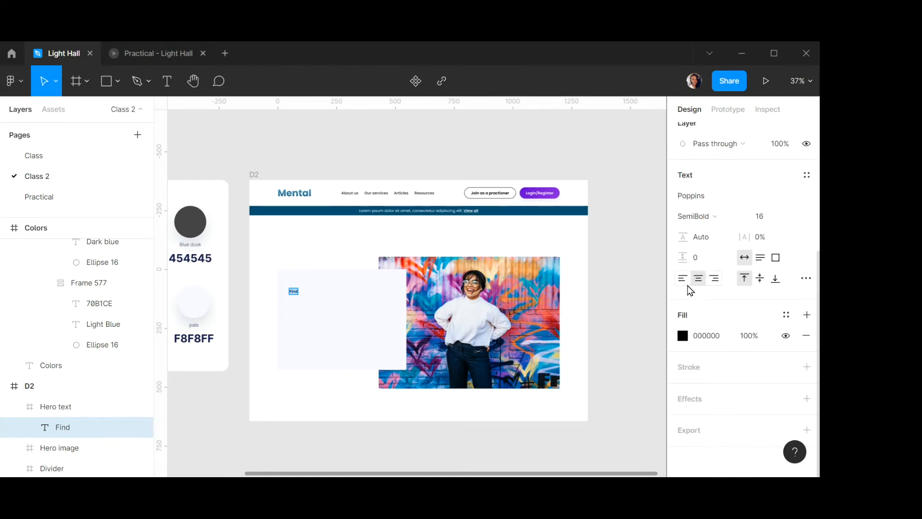
pyautogui.click(683, 279)
# Extend the text to a two-line heading reading "Find the right" and "Therapist for you".
pyautogui.scroll(1, 289, 295)
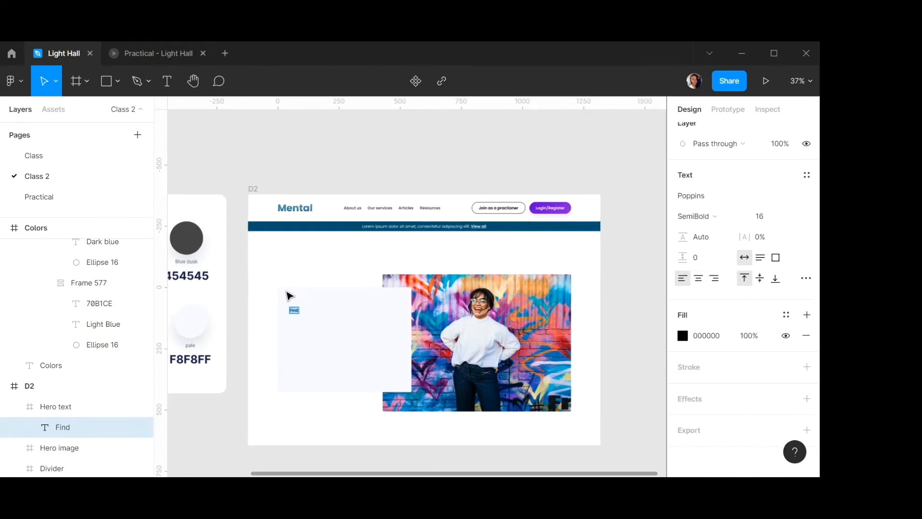
pyautogui.scroll(5, 288, 295)
pyautogui.scroll(3, 367, 334)
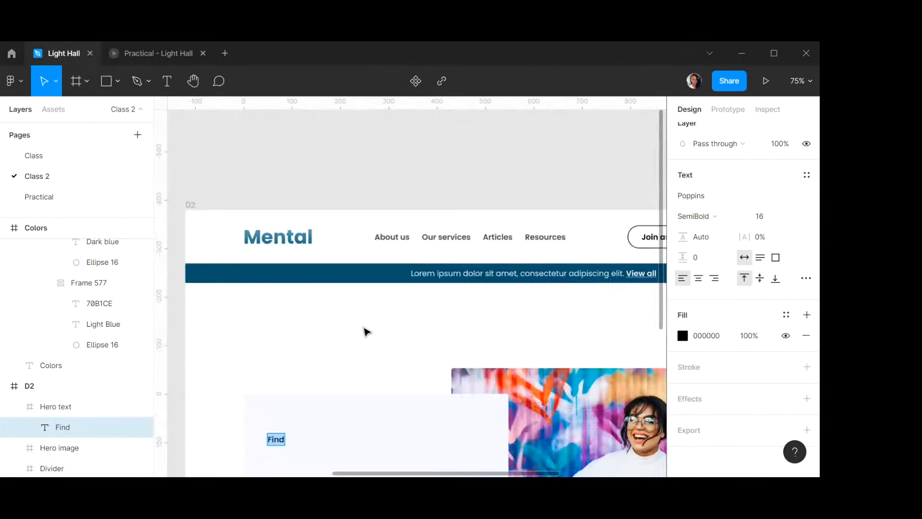
pyautogui.scroll(-5, 365, 331)
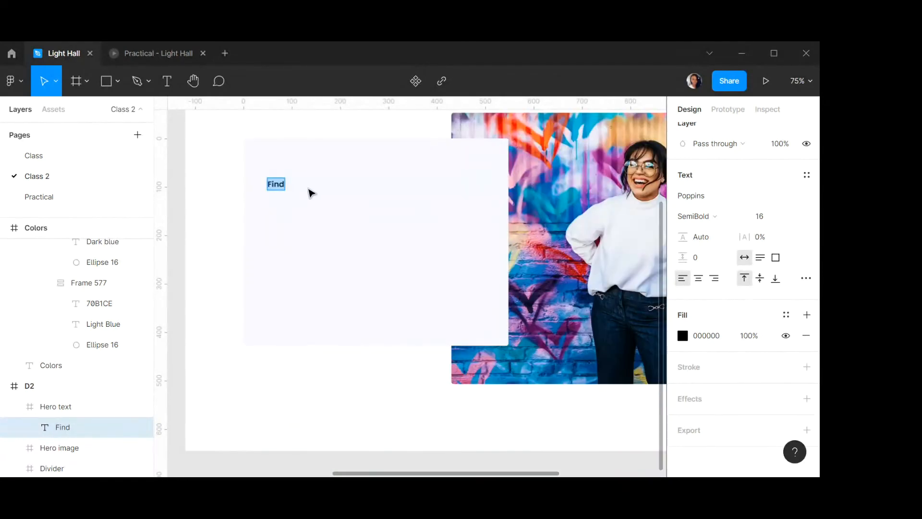
pyautogui.click(279, 184)
pyautogui.write('the righ')
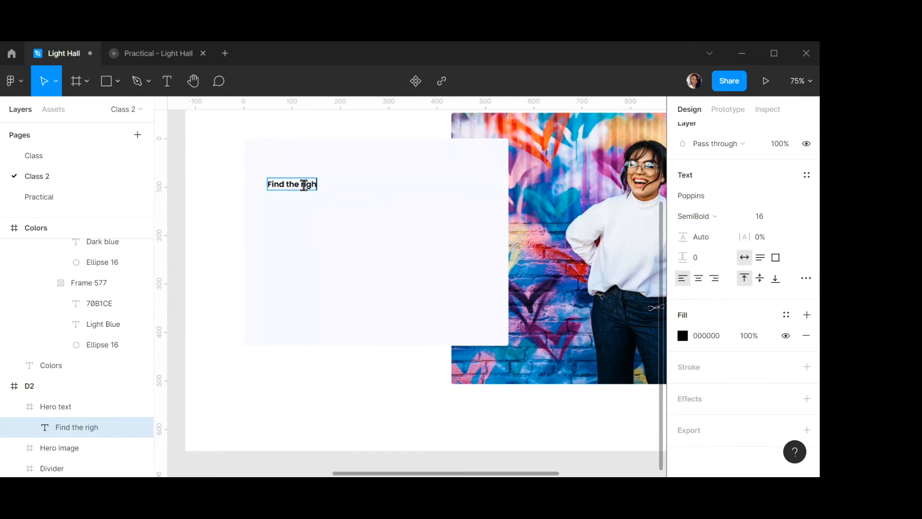
pyautogui.write('t')
pyautogui.press('Return')
pyautogui.write('Therap')
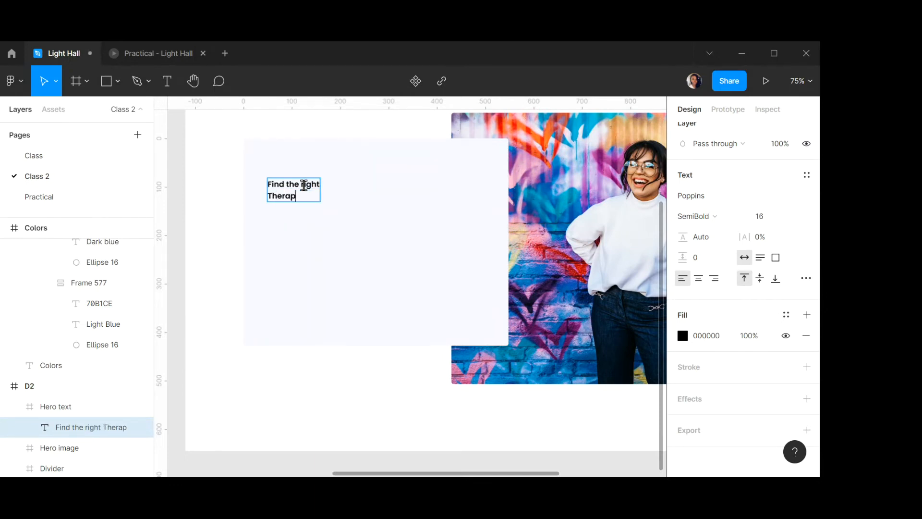
pyautogui.write('ist for you')
# Format the whole heading in Bold at size 50 and apply the Black color style.
pyautogui.hotkey('ctrl', 'a')
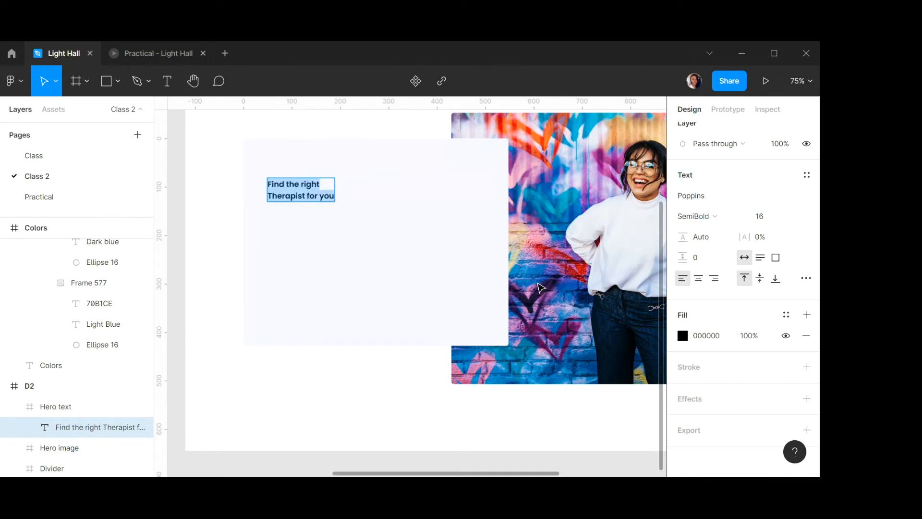
pyautogui.click(767, 225)
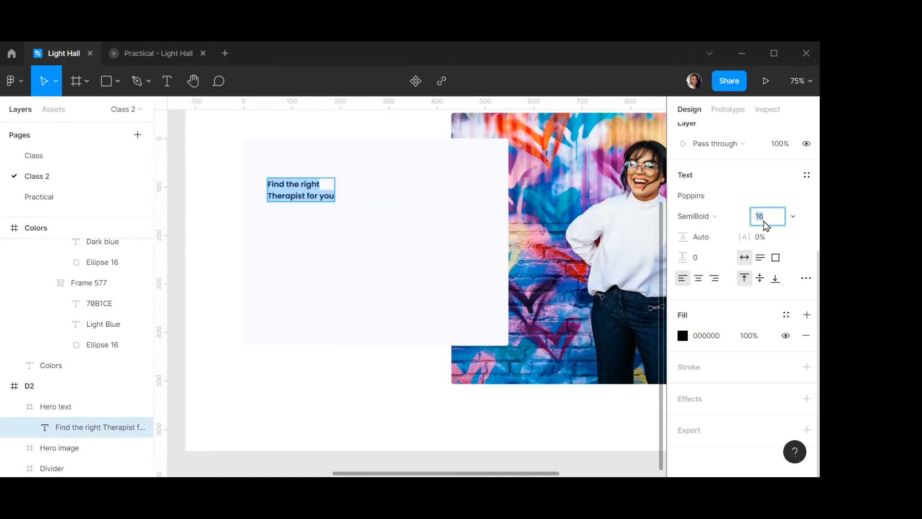
pyautogui.press('Return')
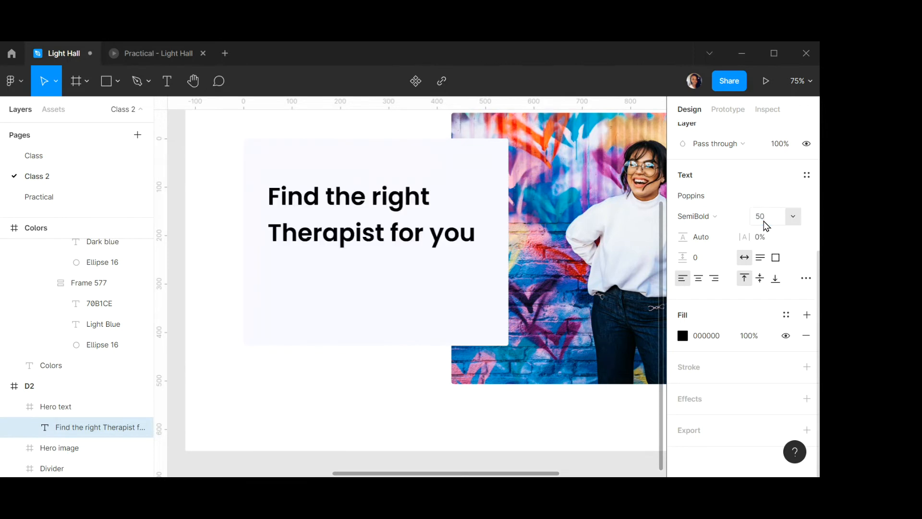
pyautogui.click(715, 219)
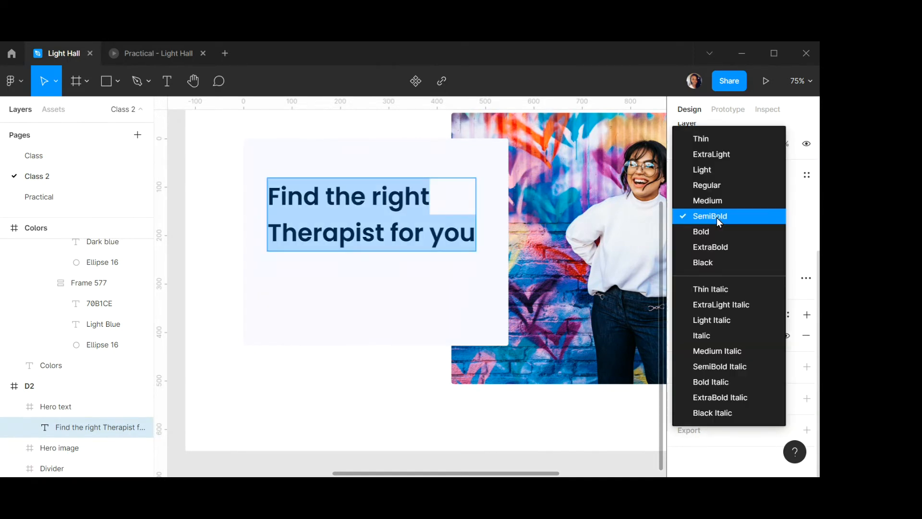
pyautogui.click(709, 231)
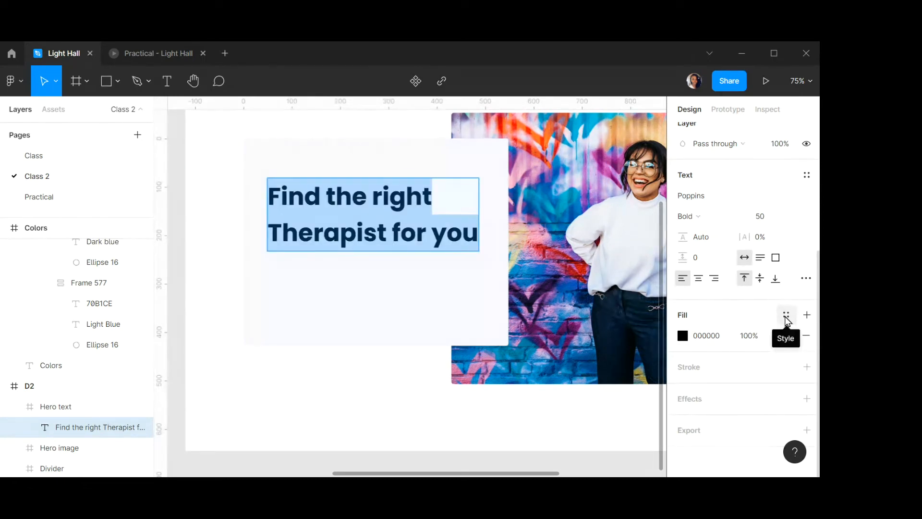
pyautogui.click(786, 318)
pyautogui.click(694, 393)
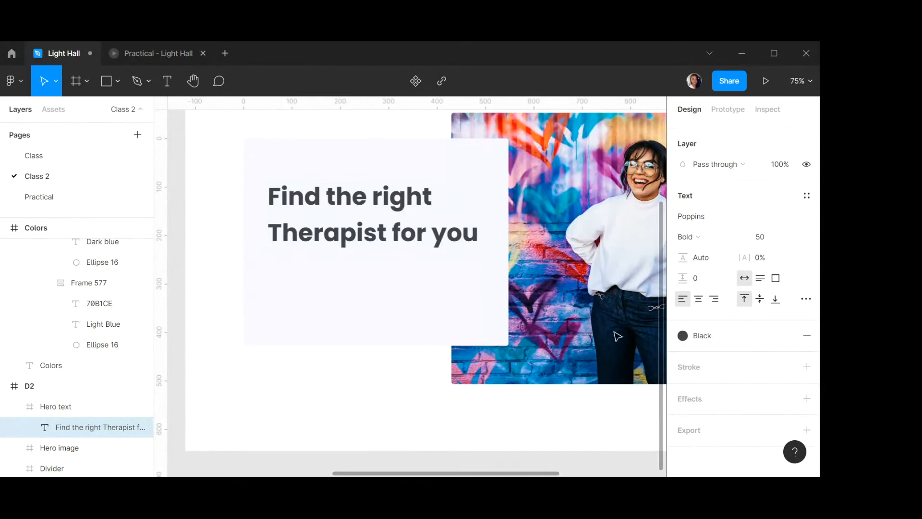
# Move the heading up to Y 30 and center it horizontally in the Hero text frame.
pyautogui.doubleClick(406, 235)
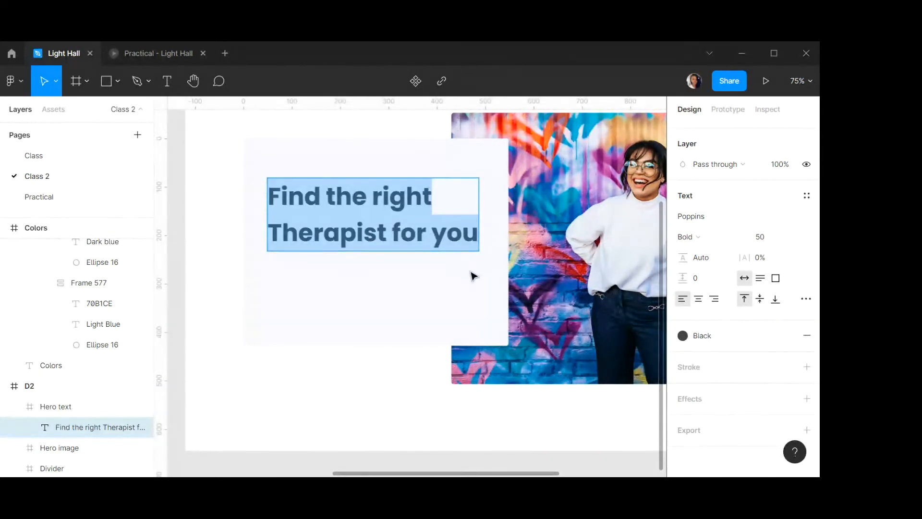
pyautogui.press('Escape')
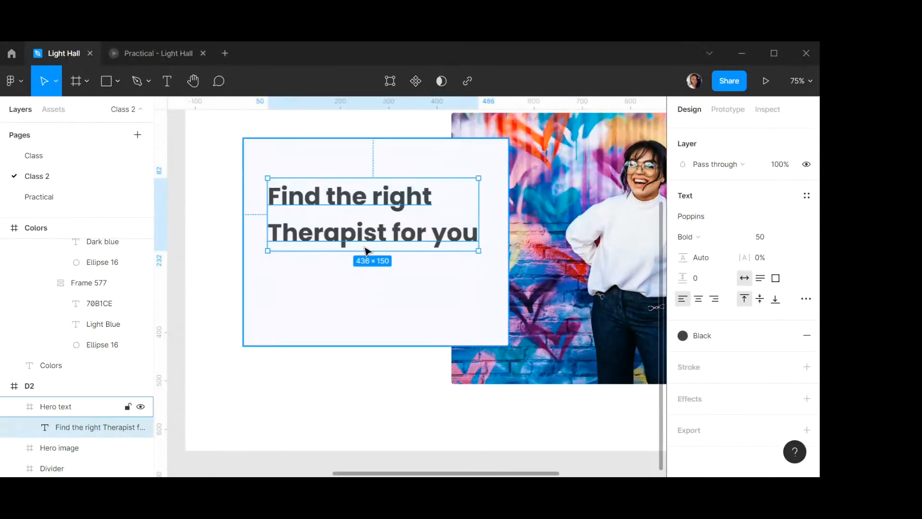
pyautogui.moveTo(355, 208); pyautogui.dragTo(352, 184)
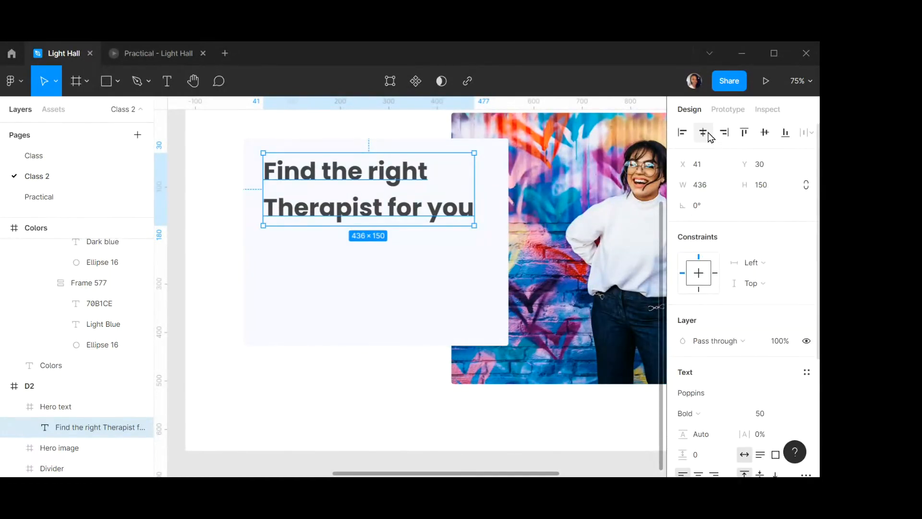
pyautogui.click(705, 133)
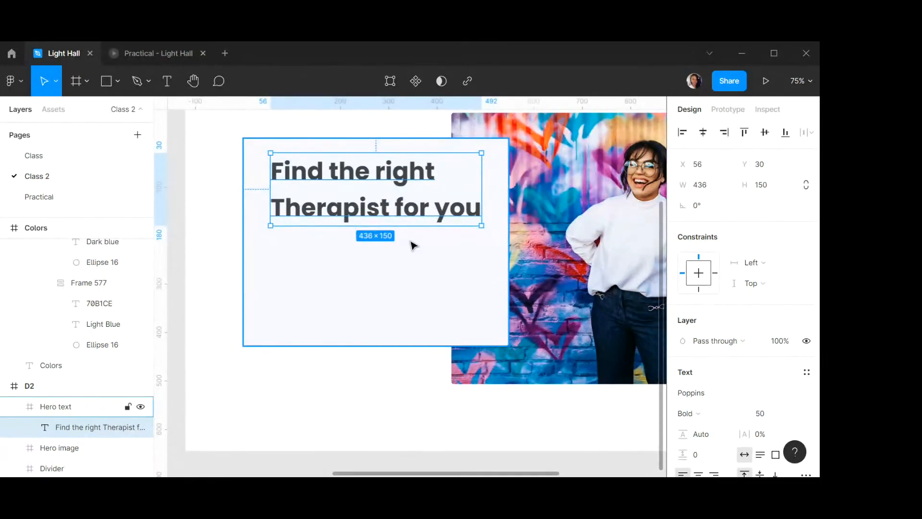
# Duplicate the heading directly below itself at Y 214 and set the copy's text to size 20, Regular weight.
pyautogui.keyDown('alt'); pyautogui.moveTo(384, 213); pyautogui.dragTo(385, 298); pyautogui.keyUp('alt')
pyautogui.doubleClick(384, 297)
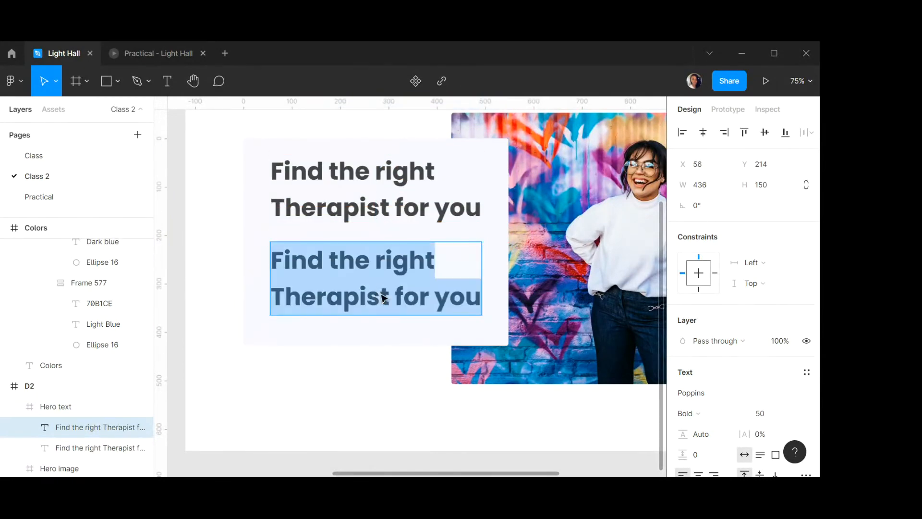
pyautogui.scroll(-3, 779, 346)
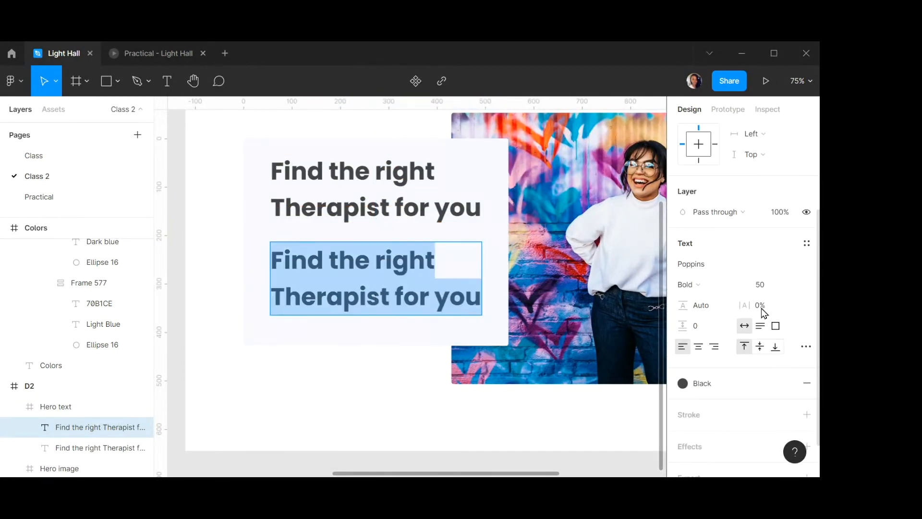
pyautogui.click(763, 284)
pyautogui.write('20')
pyautogui.press('Return')
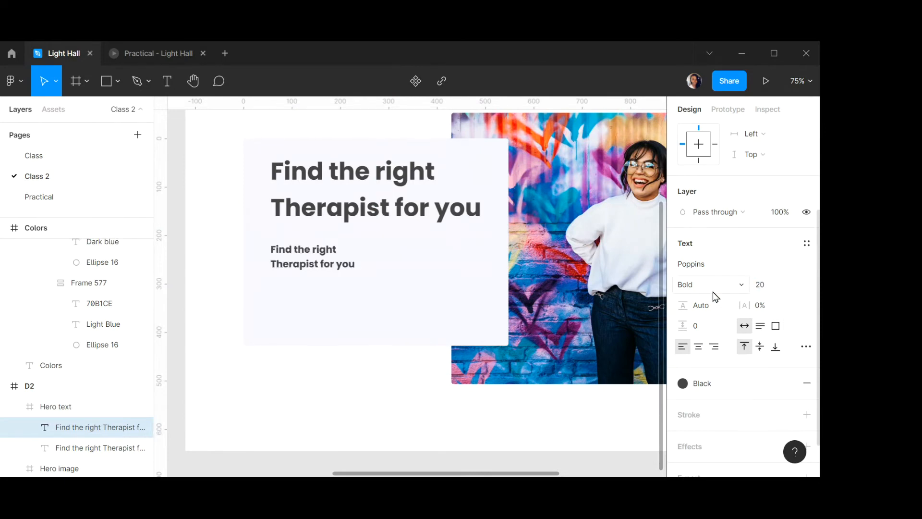
pyautogui.click(708, 284)
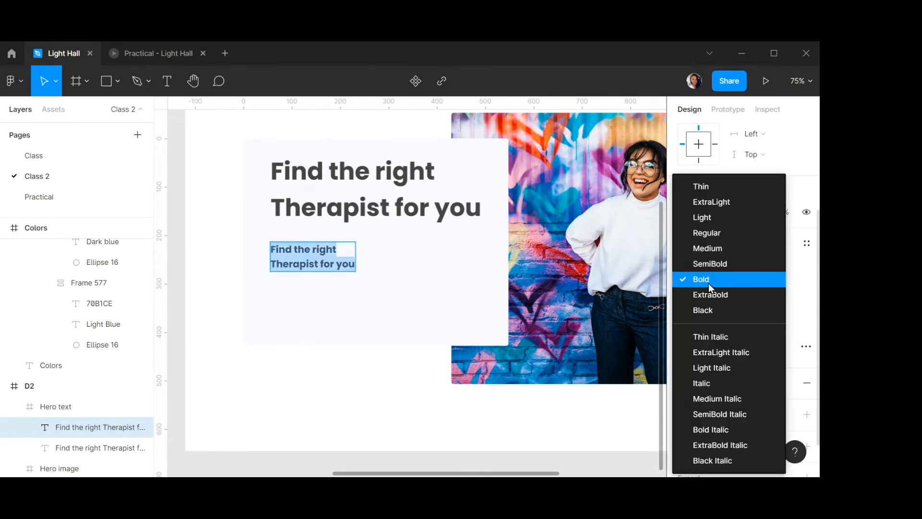
pyautogui.click(710, 232)
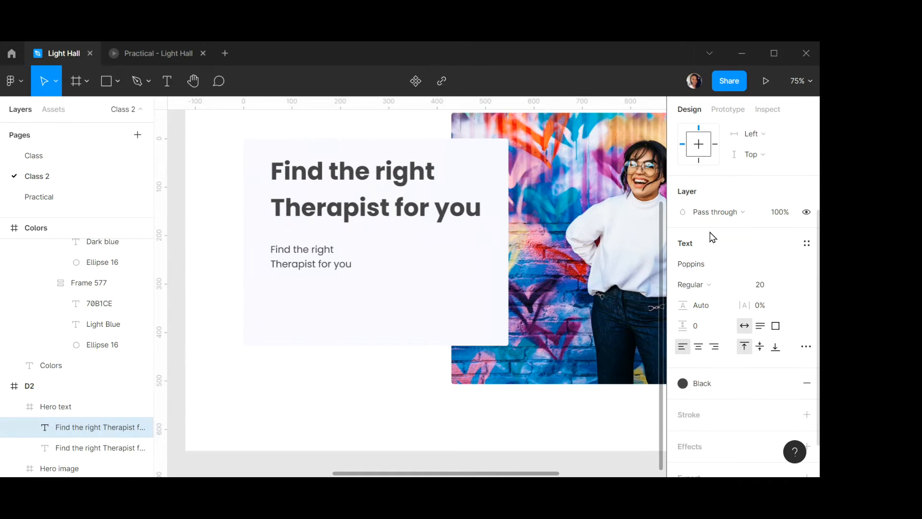
# Replace the text below the heading with three generated Lorem ipsum sentences using the Lorem ipsum plugin.
pyautogui.doubleClick(344, 261)
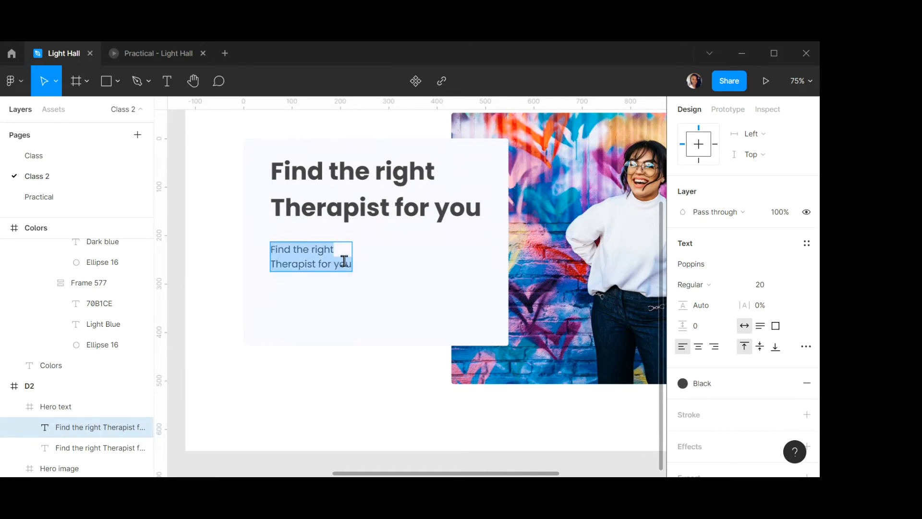
pyautogui.hotkey('ctrl', '/')
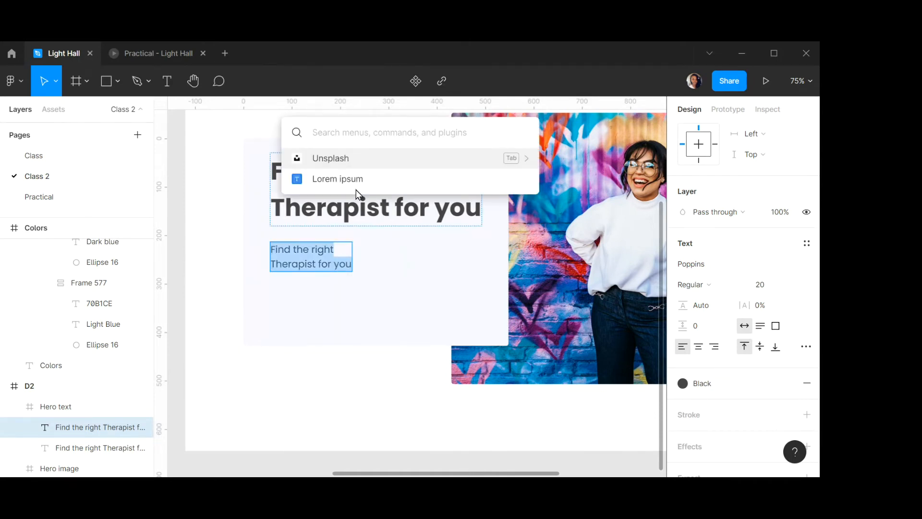
pyautogui.click(347, 180)
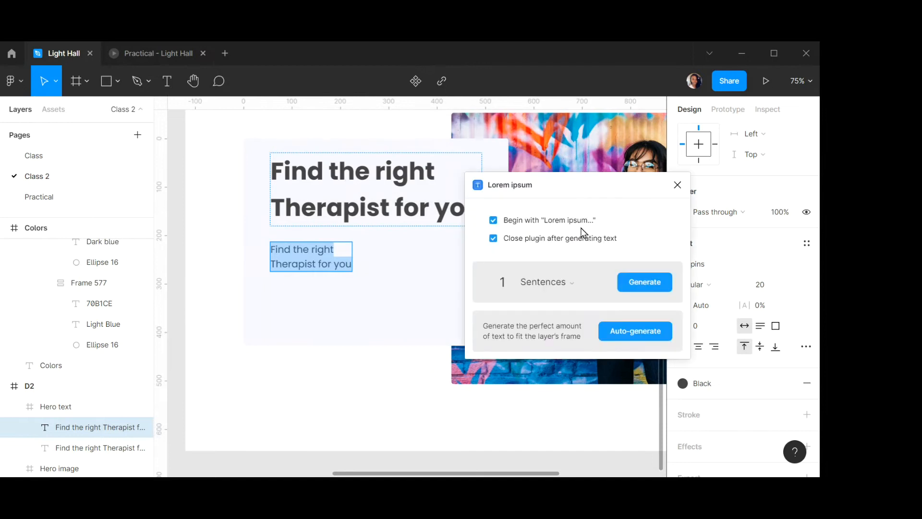
pyautogui.click(506, 282)
pyautogui.click(634, 284)
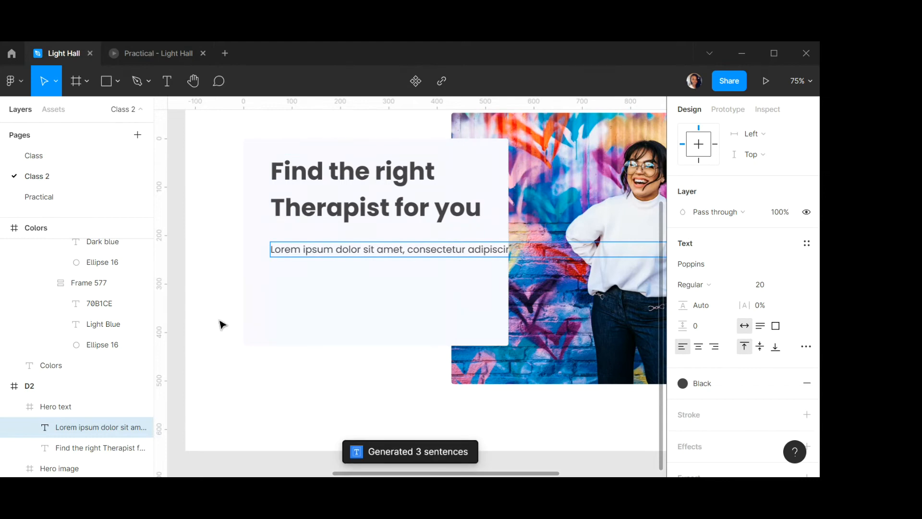
# Wrap the generated placeholder paragraph onto several lines by setting its width to 500.
pyautogui.scroll(-6, 323, 286)
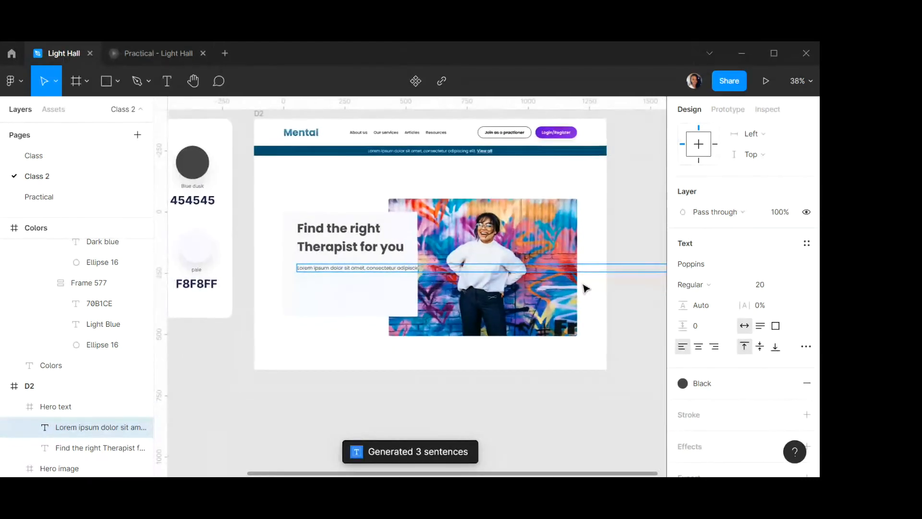
pyautogui.scroll(3, 757, 199)
pyautogui.click(711, 188)
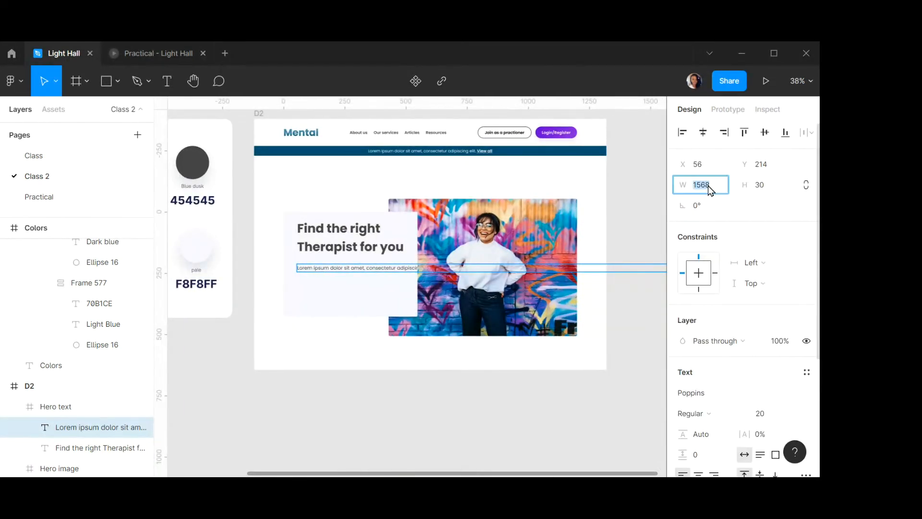
pyautogui.write('500')
pyautogui.press('Return')
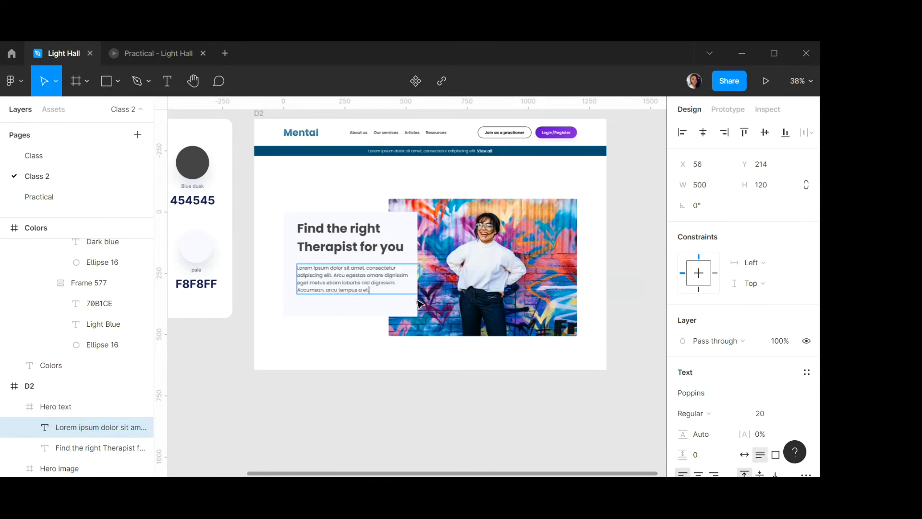
# Narrow the placeholder paragraph to about 445 wide and move it closer below the heading, to about X 52, Y 192.
pyautogui.scroll(1, 362, 279)
pyautogui.scroll(5, 361, 279)
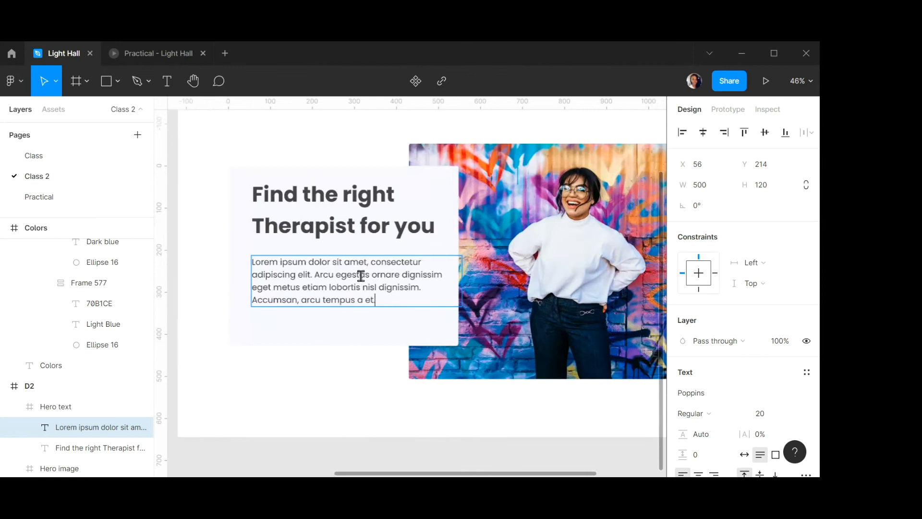
pyautogui.moveTo(461, 282); pyautogui.dragTo(439, 269)
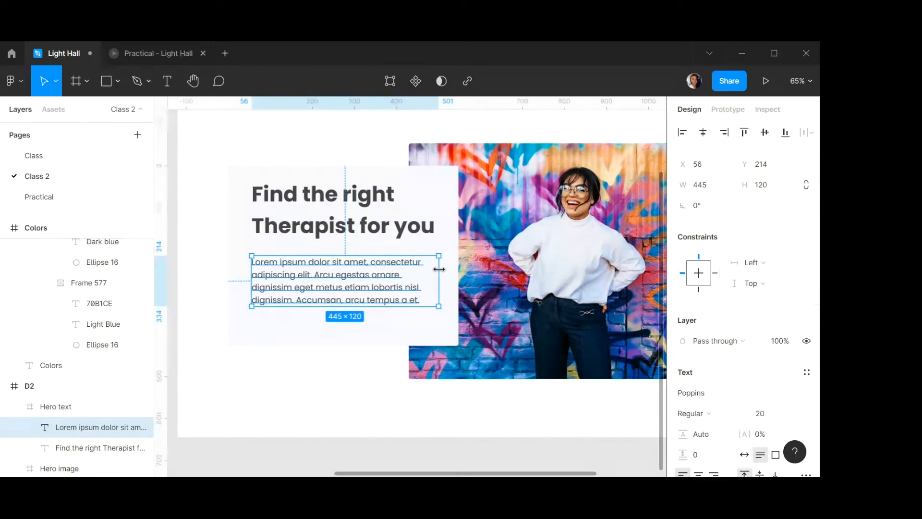
pyautogui.moveTo(331, 273); pyautogui.dragTo(330, 264)
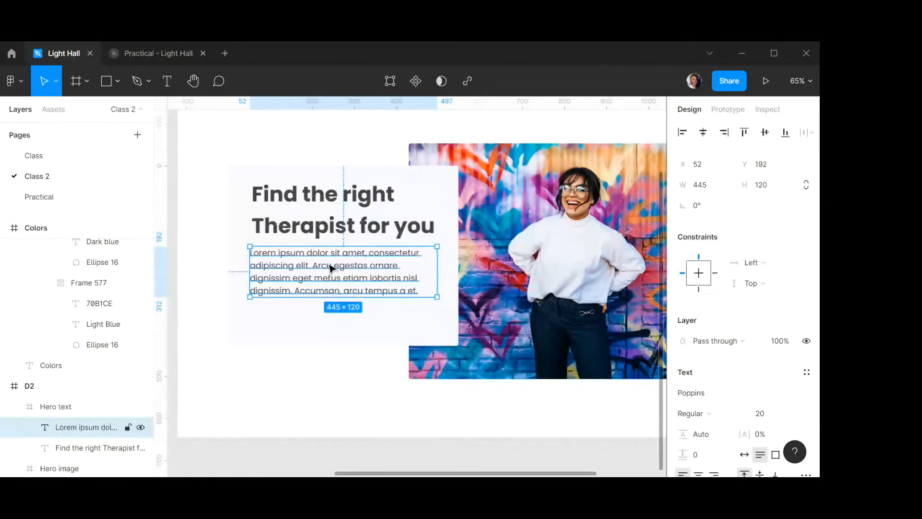
# Try a line break after "adip" in the paragraph's word "adipiscing" and remove it again.
pyautogui.doubleClick(258, 269)
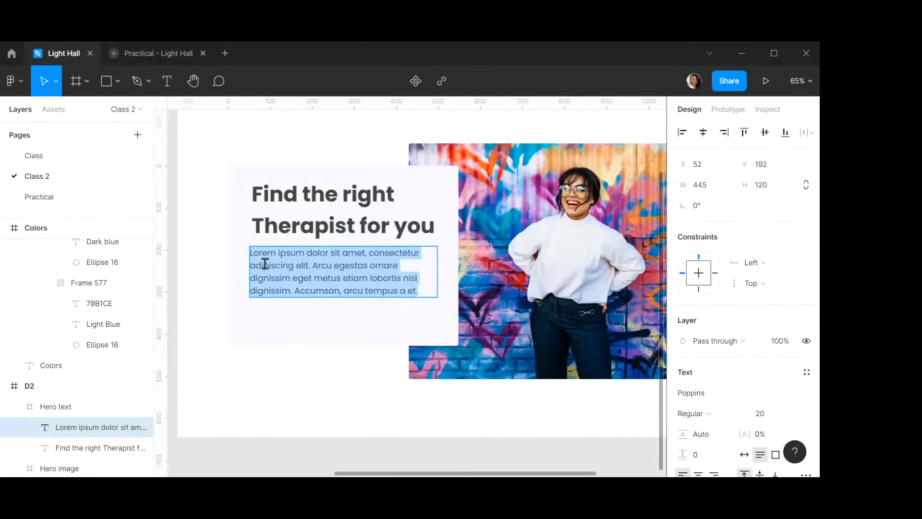
pyautogui.click(270, 265)
pyautogui.press('Return')
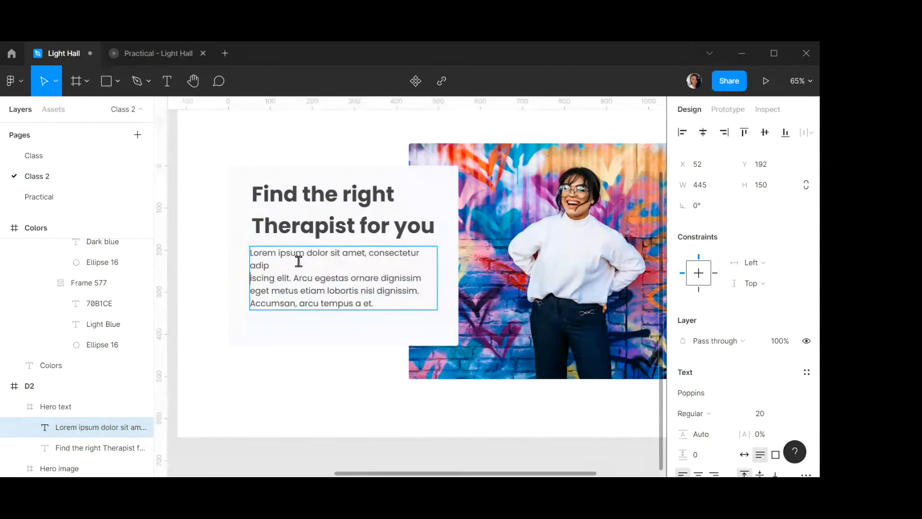
pyautogui.press('BackSpace')
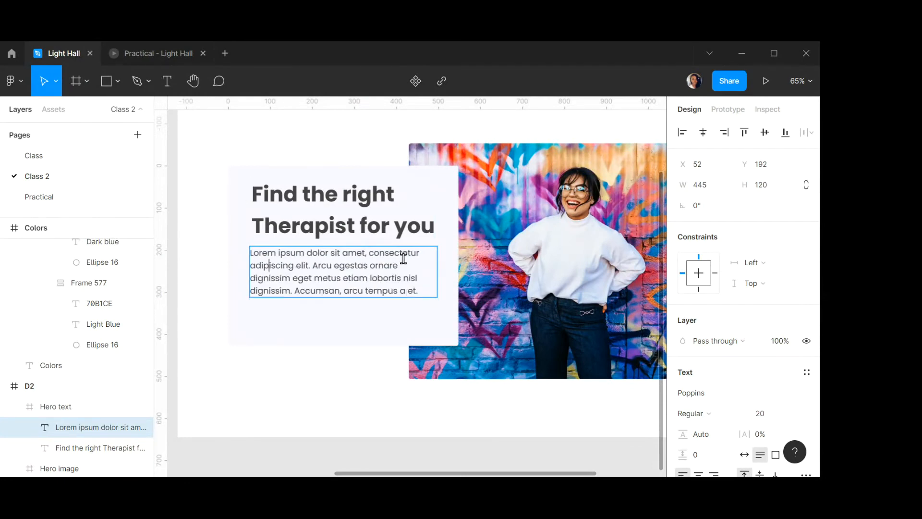
pyautogui.press('Escape')
# Widen the paragraph to about 456 and split "adipiscing" after "adip" so the first part ends the first line.
pyautogui.moveTo(437, 271); pyautogui.dragTo(442, 270)
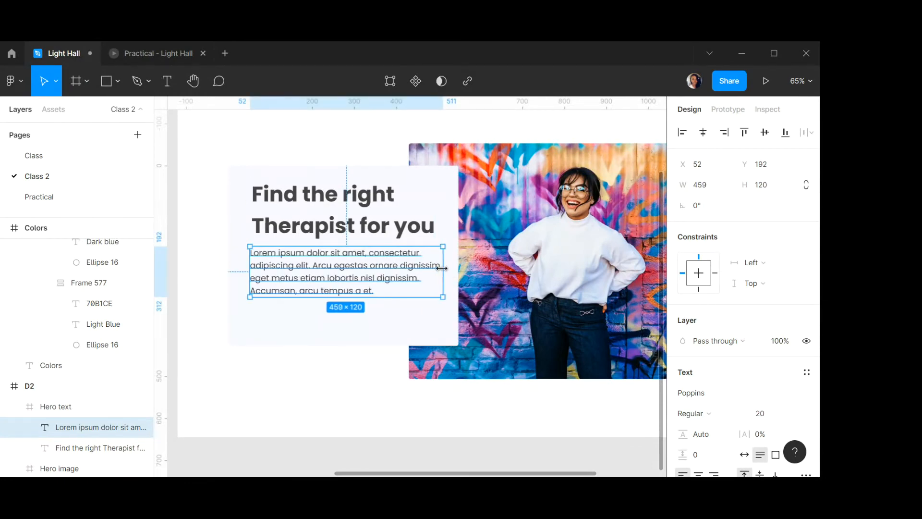
pyautogui.doubleClick(267, 264)
pyautogui.click(269, 265)
pyautogui.press('Return')
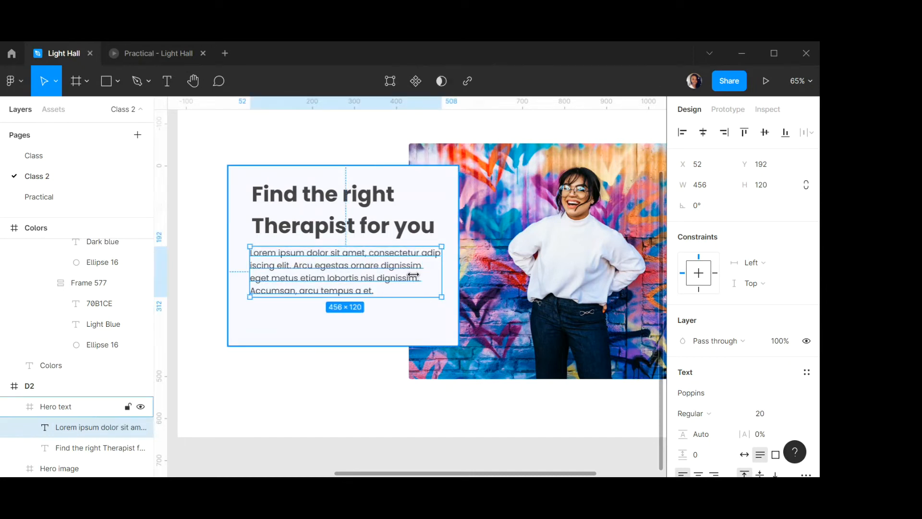
pyautogui.press('Escape')
# Combine the heading and paragraph in a vertical auto layout with a spacing of 8 between them.
pyautogui.click(309, 212)
pyautogui.keyDown('shift'); pyautogui.click(305, 267); pyautogui.keyUp('shift')
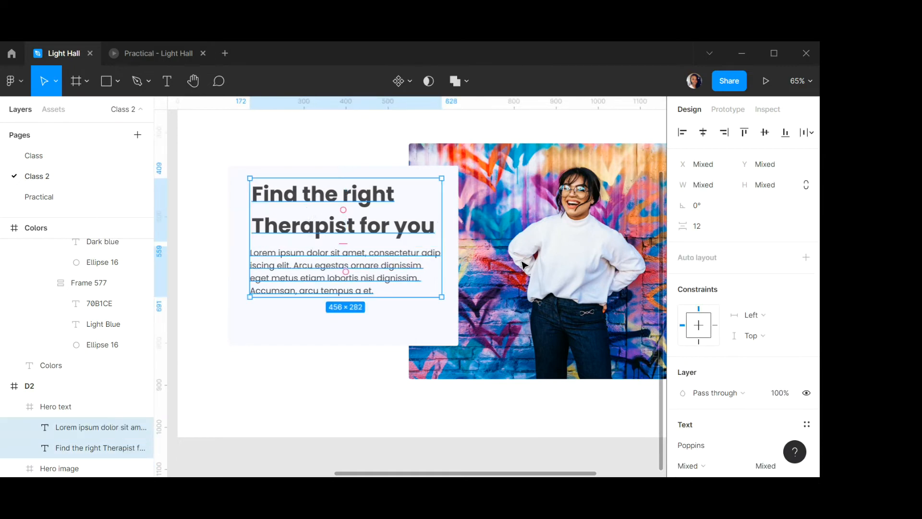
pyautogui.click(806, 258)
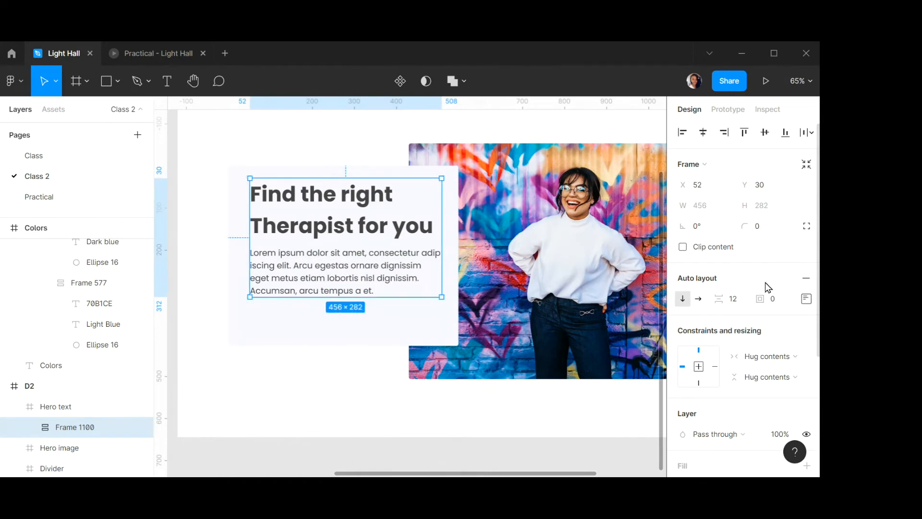
pyautogui.click(745, 302)
pyautogui.press('Return')
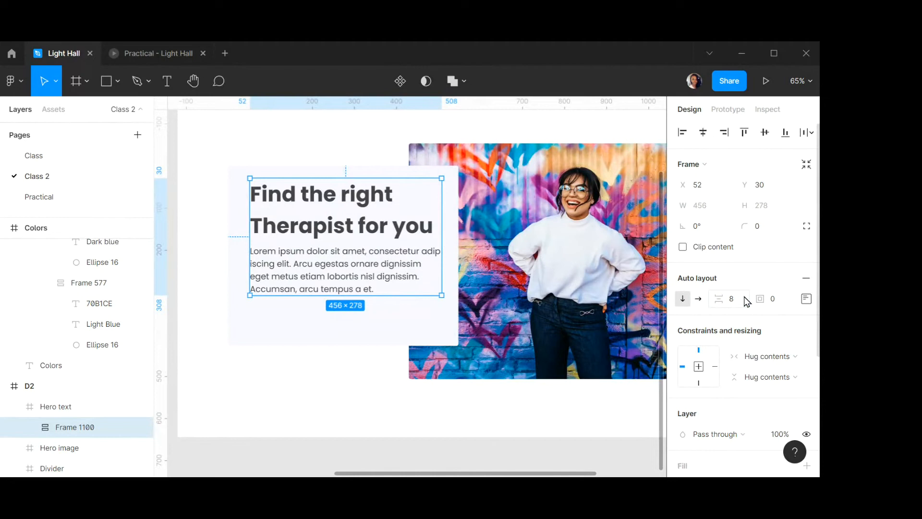
# Rename the new auto layout frame as Text and center it horizontally within the Hero text frame.
pyautogui.doubleClick(70, 434)
pyautogui.write('Text')
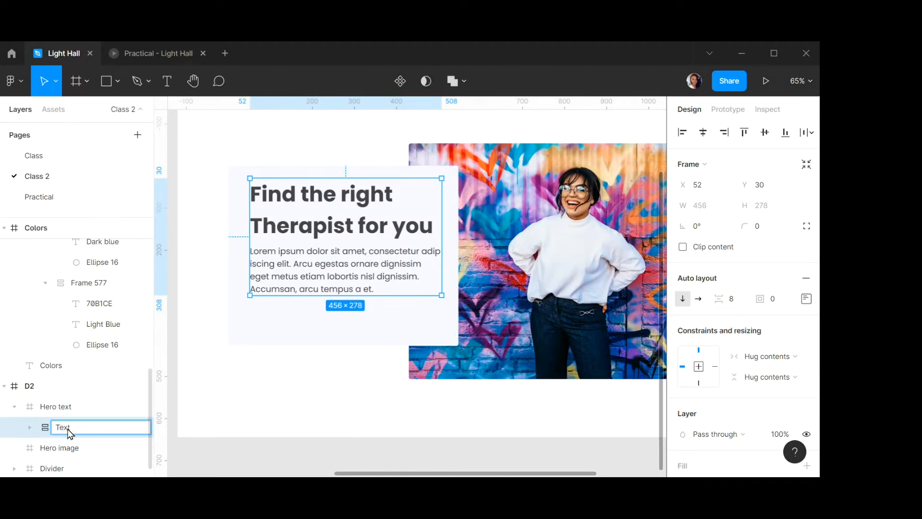
pyautogui.press('Return')
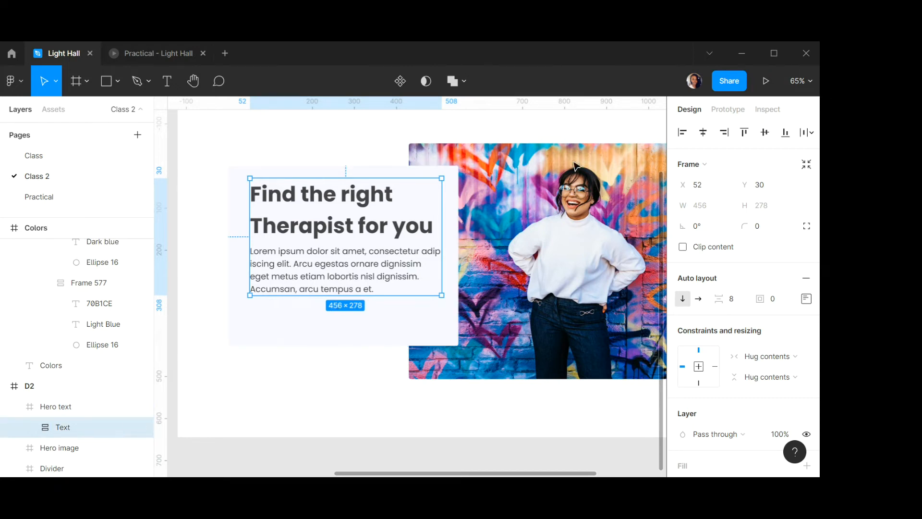
pyautogui.click(703, 134)
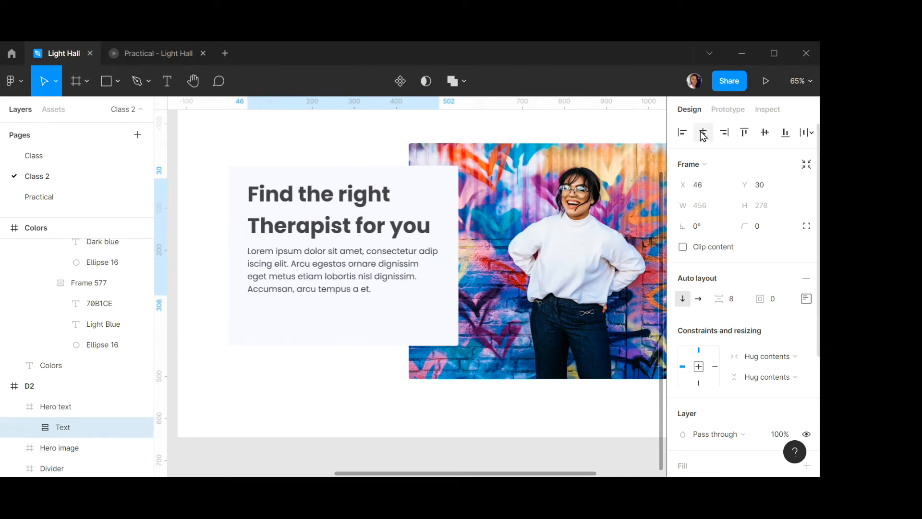
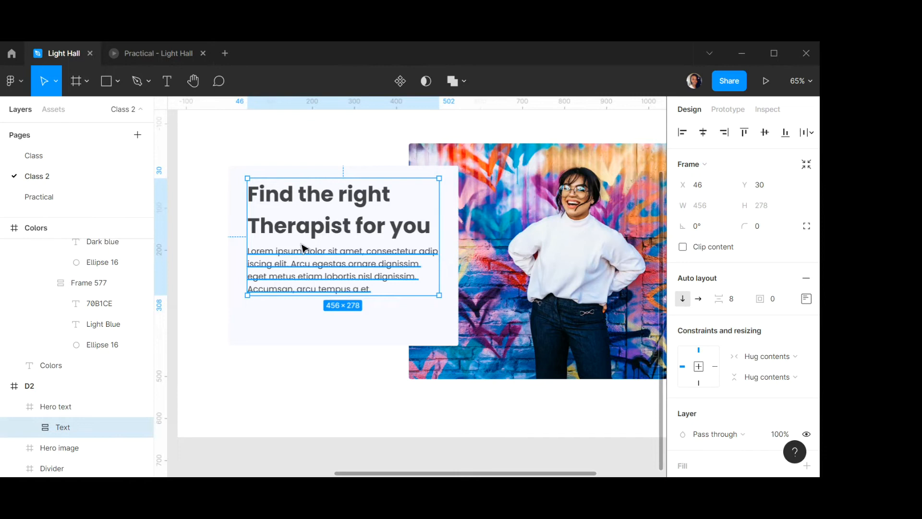
# Duplicate the navigation bar's purple Login/Register button into the Hero text frame, below the paragraph at about X 44, Y 336.
pyautogui.scroll(-5, 304, 247)
pyautogui.scroll(-1, 390, 201)
pyautogui.scroll(3, 414, 200)
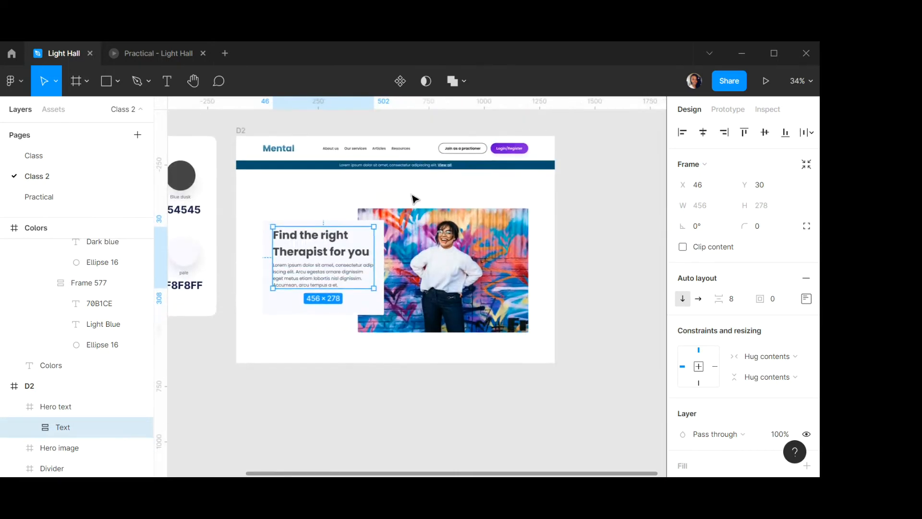
pyautogui.hscroll(1, 495, 152)
pyautogui.scroll(2, 477, 152)
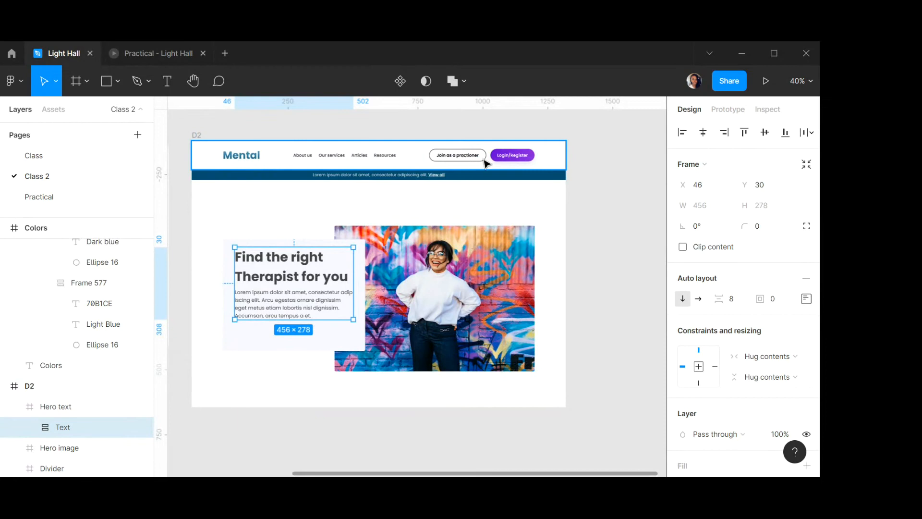
pyautogui.click(518, 160)
pyautogui.click(518, 160)
pyautogui.click(518, 160)
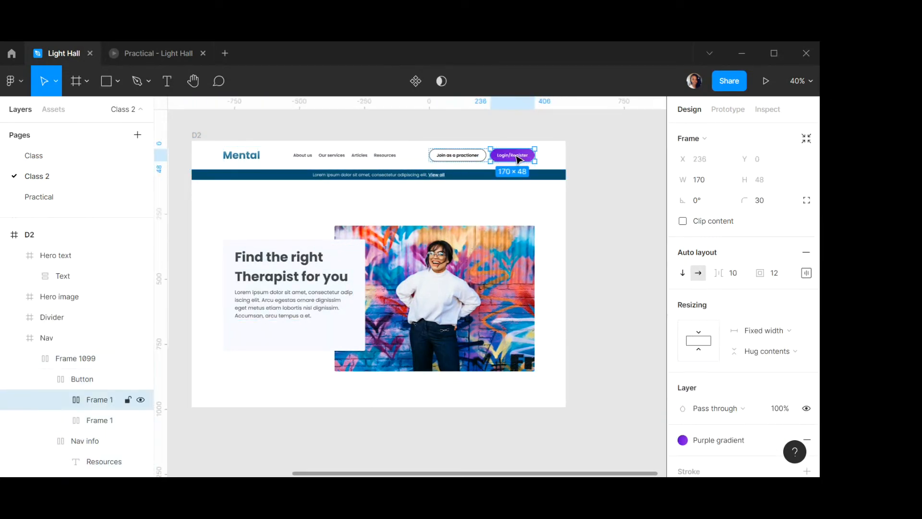
pyautogui.moveTo(515, 159); pyautogui.dragTo(258, 337)
pyautogui.scroll(5, 258, 336)
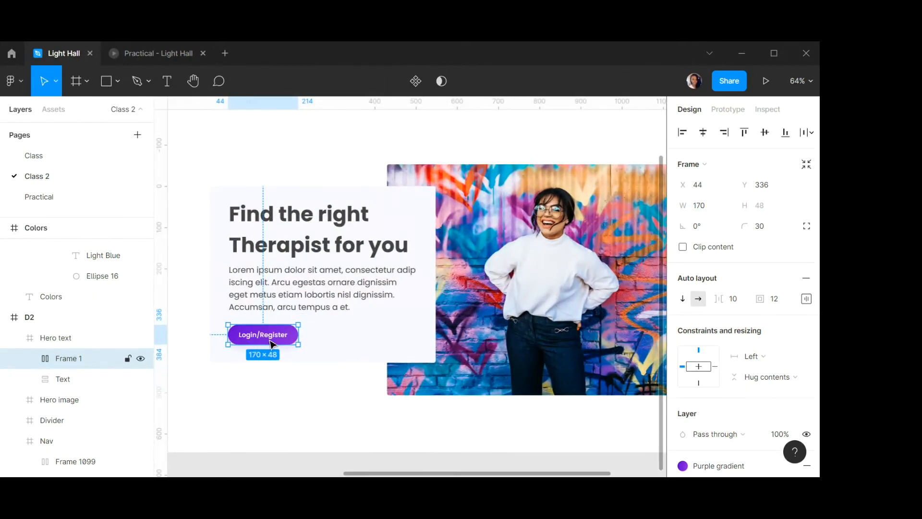
# Change the label of the purple button below the paragraph to "Get matched".
pyautogui.doubleClick(270, 339)
pyautogui.doubleClick(266, 335)
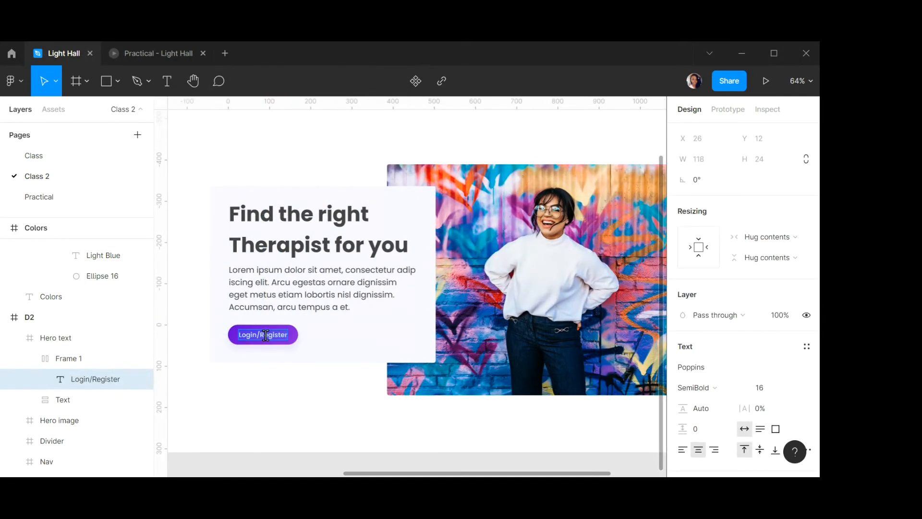
pyautogui.write('Get matched')
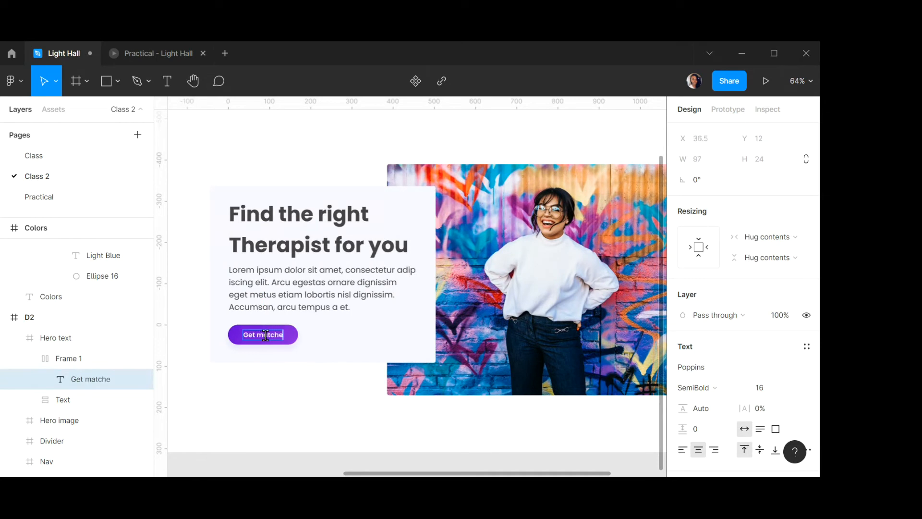
pyautogui.press('Escape')
pyautogui.click(342, 344)
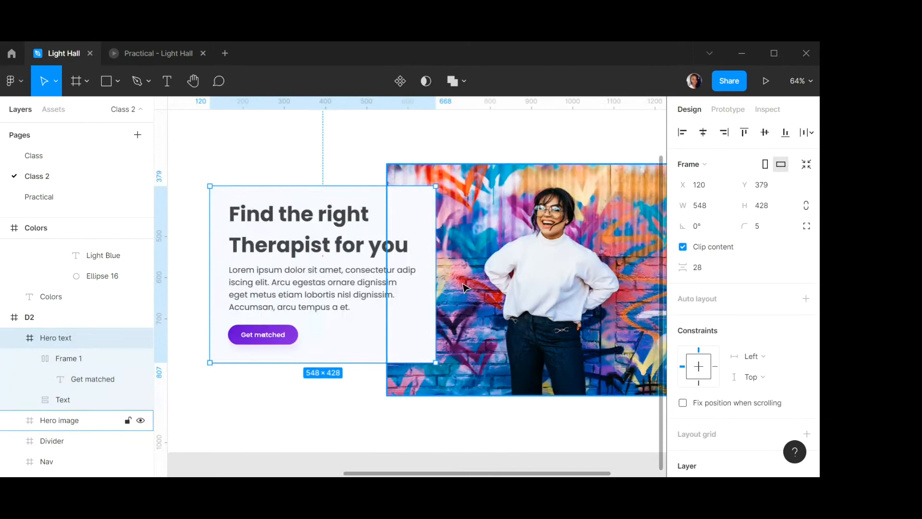
# Duplicate the navigation bar's outlined "Join as a practioner" button beside the Get matched button, at about X 257, Y 335.
pyautogui.scroll(-5, 460, 282)
pyautogui.click(520, 180)
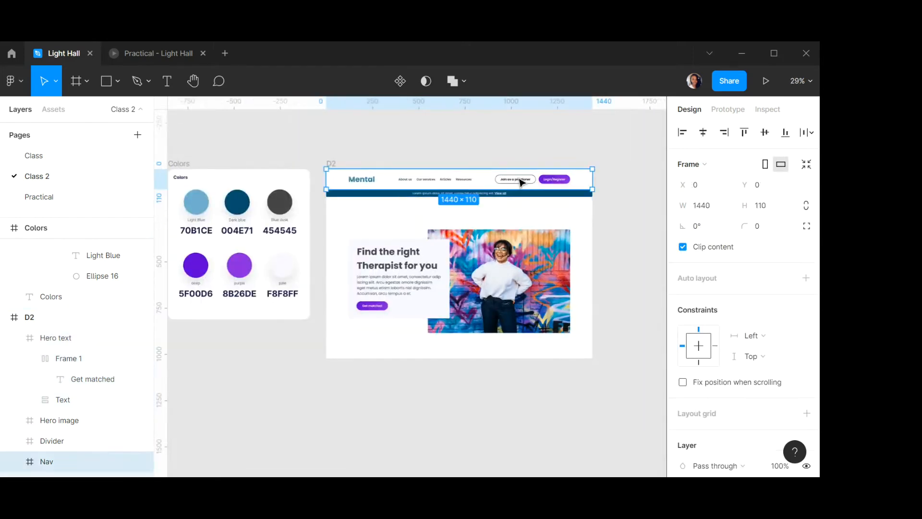
pyautogui.doubleClick(521, 181)
pyautogui.doubleClick(521, 182)
pyautogui.doubleClick(521, 181)
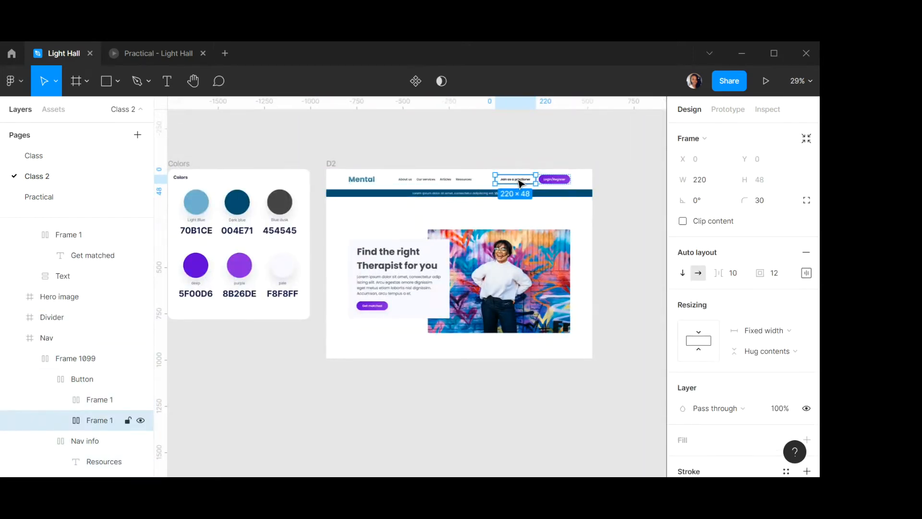
pyautogui.moveTo(521, 183); pyautogui.dragTo(422, 311)
pyautogui.scroll(5, 422, 311)
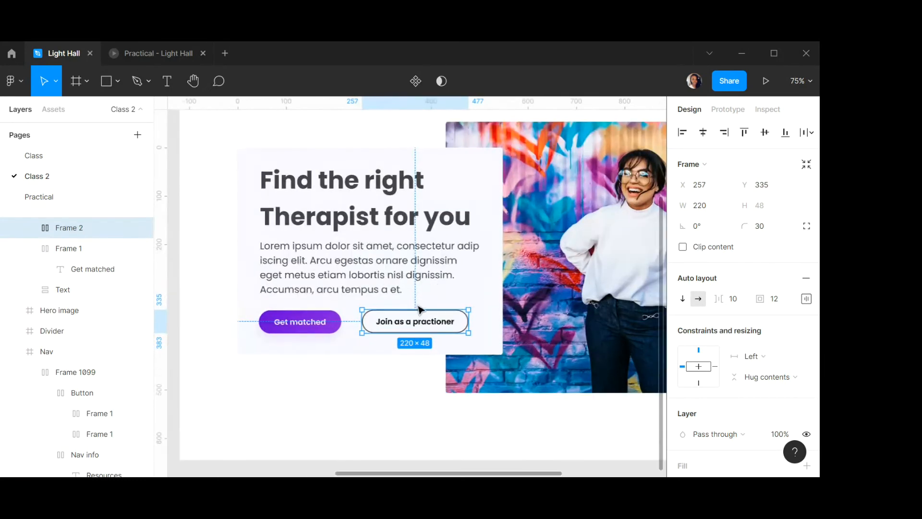
# Change the label of the outlined button beside Get matched to "Fill questionnaire".
pyautogui.doubleClick(428, 323)
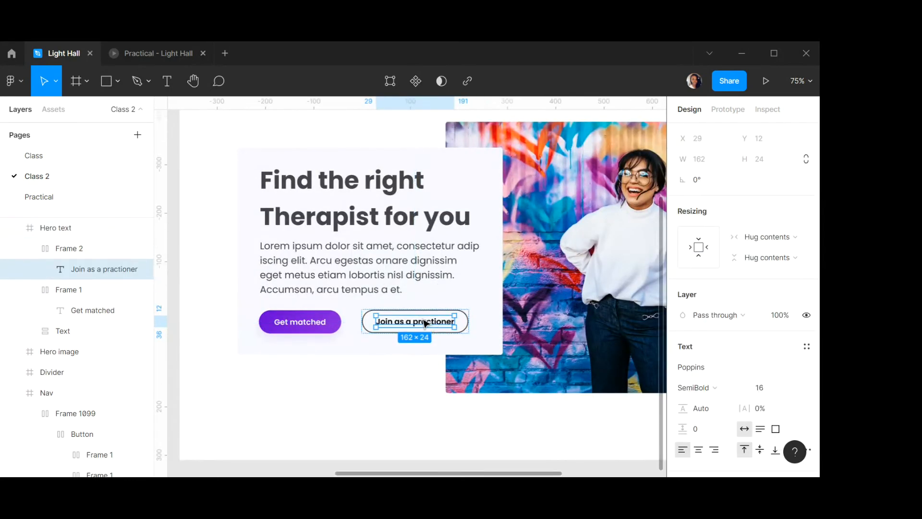
pyautogui.doubleClick(423, 319)
pyautogui.write('Fi')
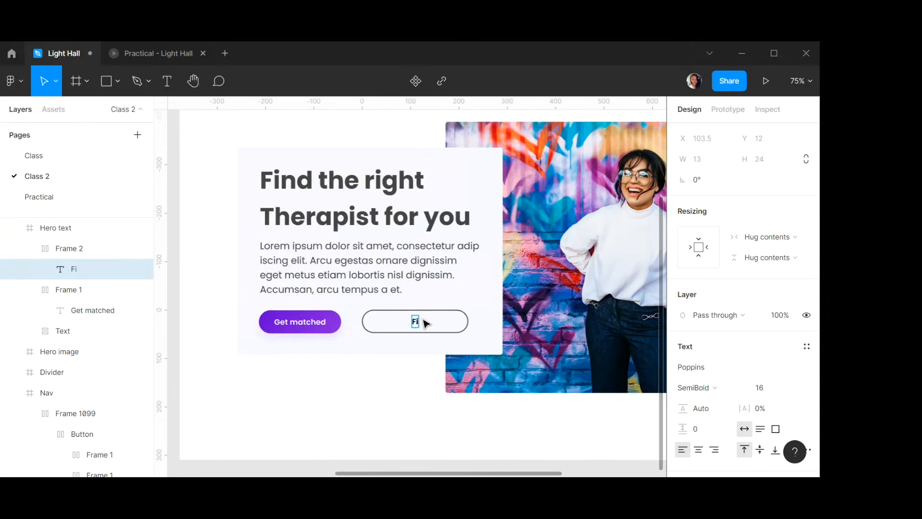
pyautogui.write('ll questio')
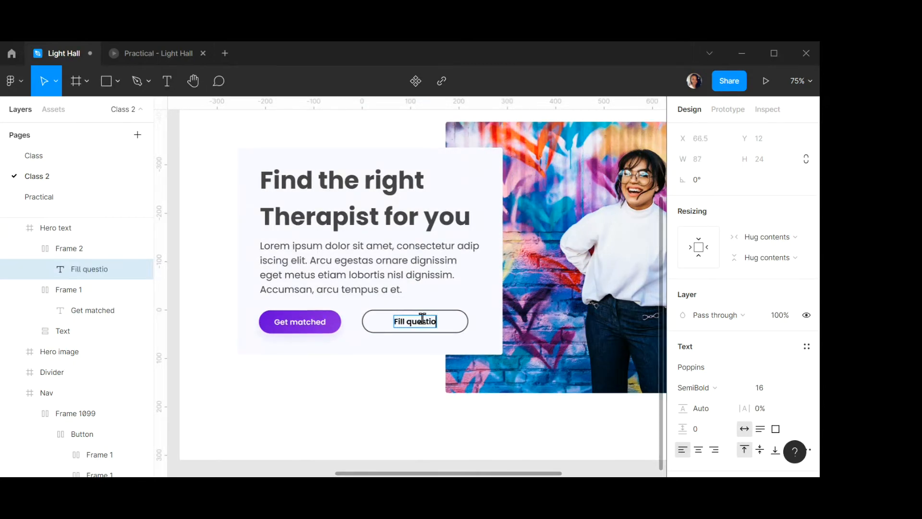
pyautogui.write('nnaire')
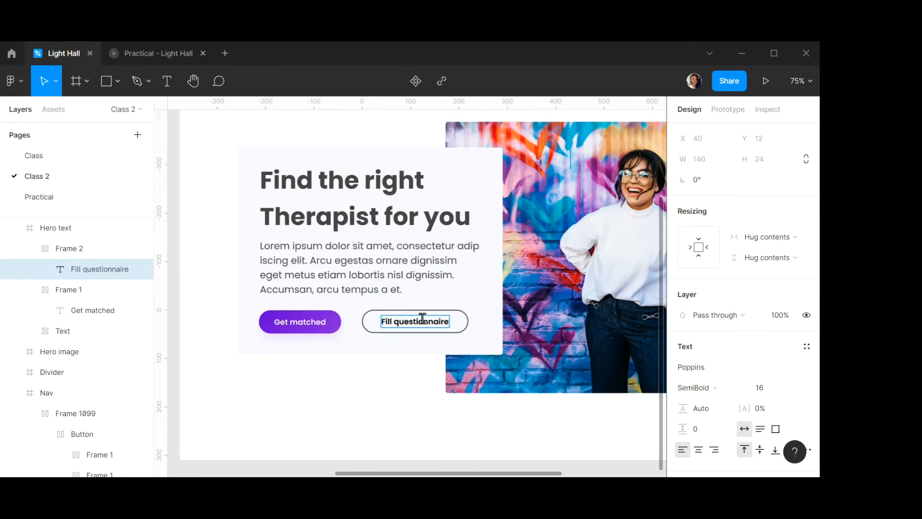
pyautogui.press('Escape')
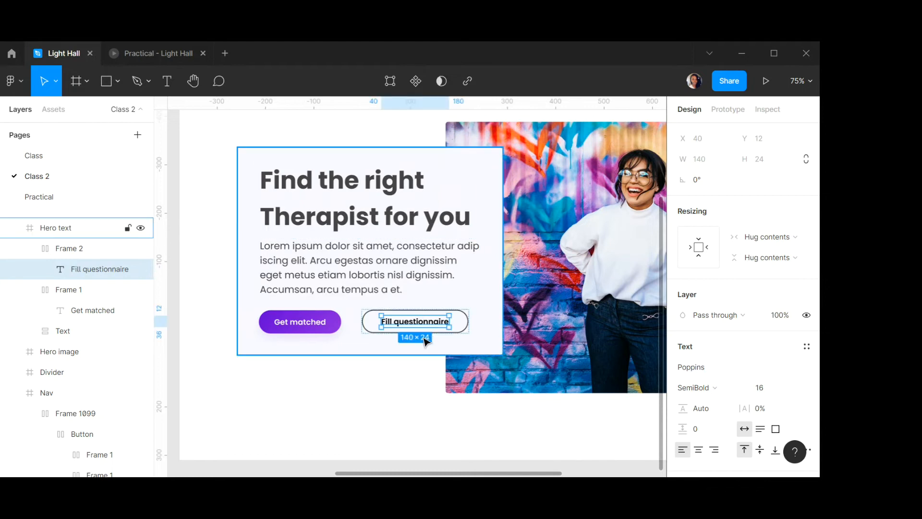
# Apply the dark grey Black color style to the Fill questionnaire button's 000000 label color.
pyautogui.scroll(-3, 750, 344)
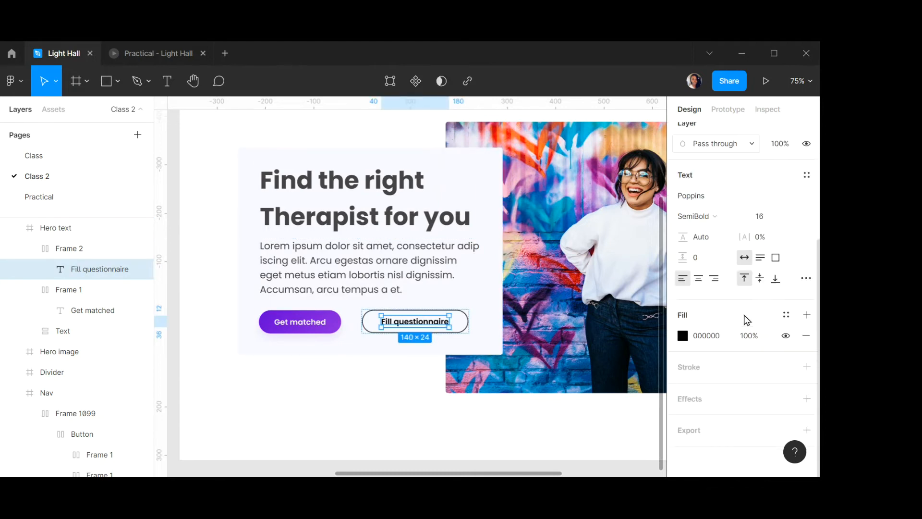
pyautogui.click(480, 347)
pyautogui.click(412, 327)
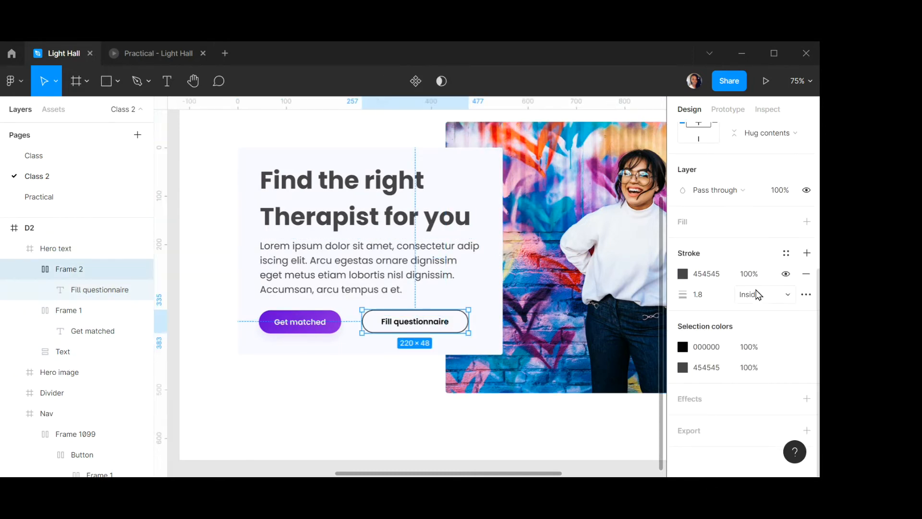
pyautogui.click(784, 347)
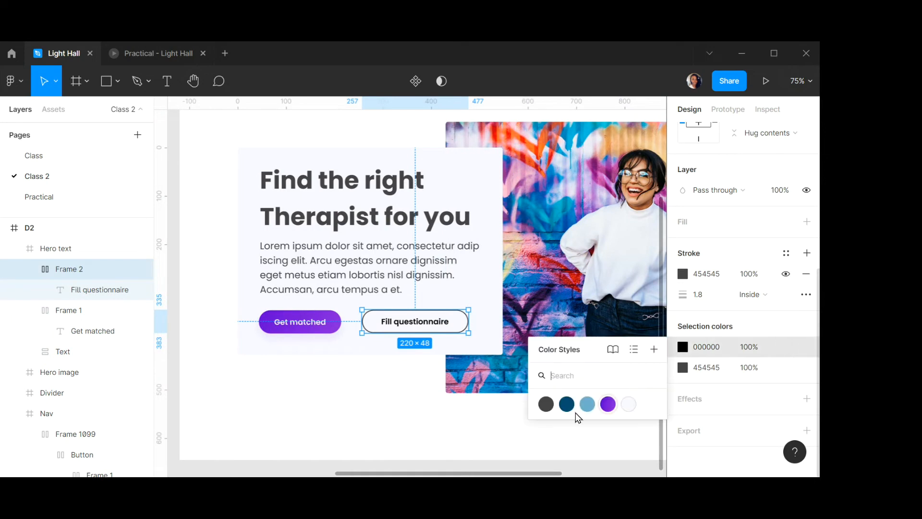
pyautogui.click(545, 405)
# Open the color styles for the 000000 color used in the navigation bar.
pyautogui.scroll(-5, 416, 307)
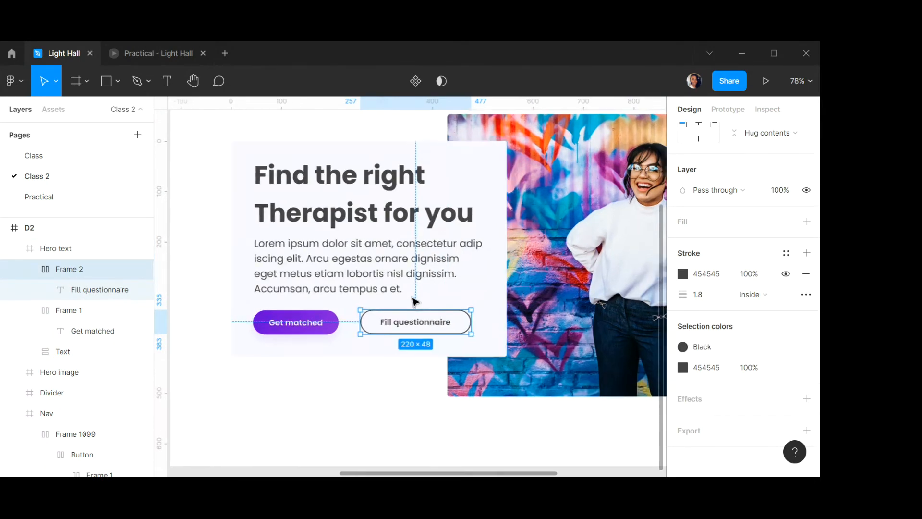
pyautogui.click(574, 124)
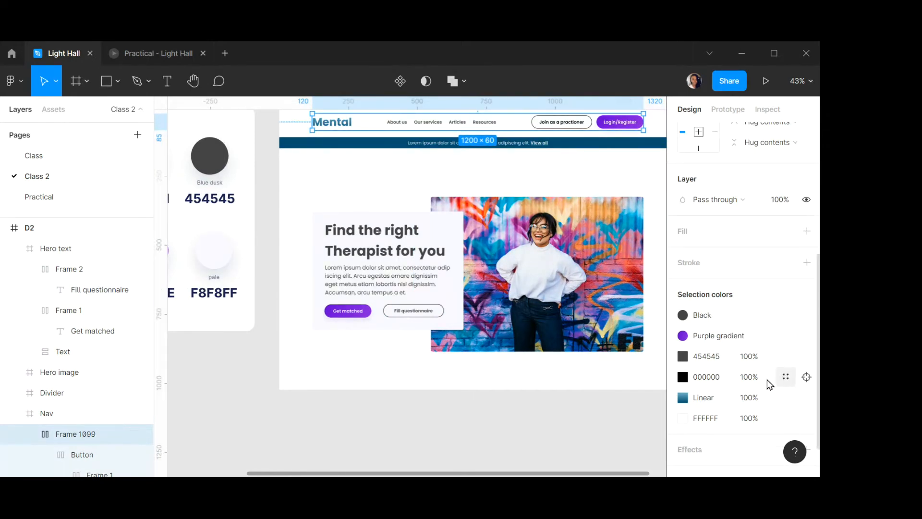
pyautogui.click(786, 377)
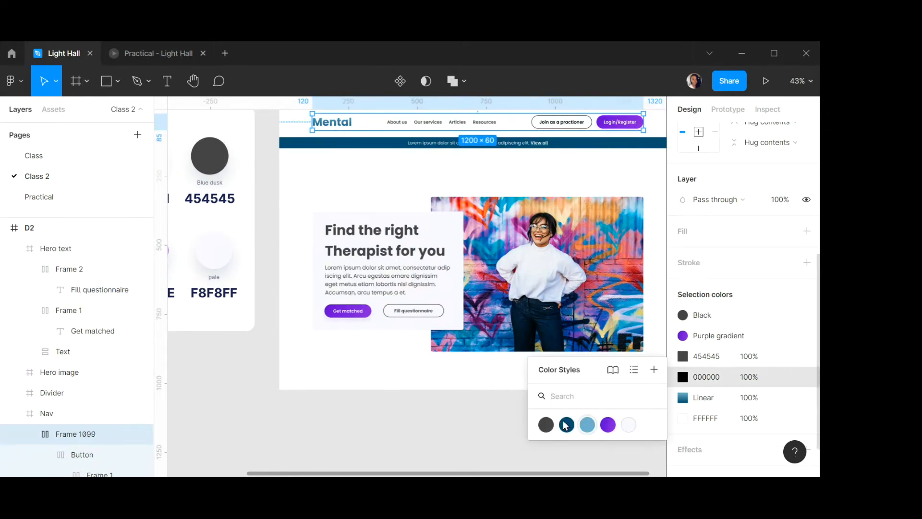
pyautogui.click(456, 235)
# Narrow the Fill questionnaire button to a width of 188 from its right edge.
pyautogui.scroll(2, 421, 264)
pyautogui.scroll(4, 421, 263)
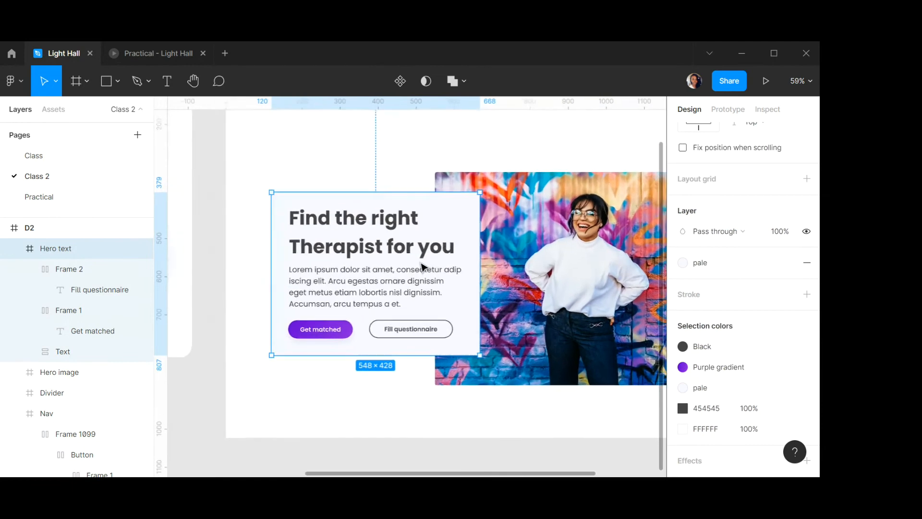
pyautogui.click(438, 345)
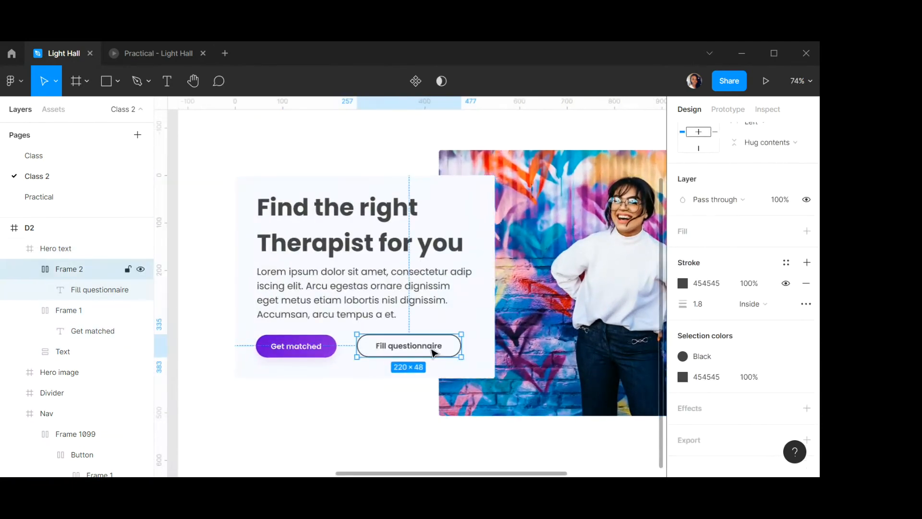
pyautogui.scroll(3, 459, 345)
pyautogui.scroll(3, 459, 345)
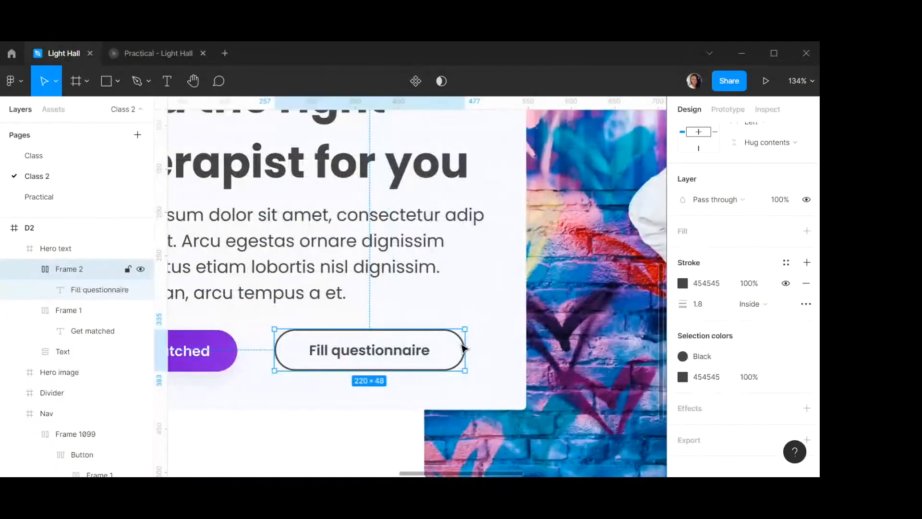
pyautogui.moveTo(464, 345); pyautogui.dragTo(437, 341)
pyautogui.scroll(5, 759, 242)
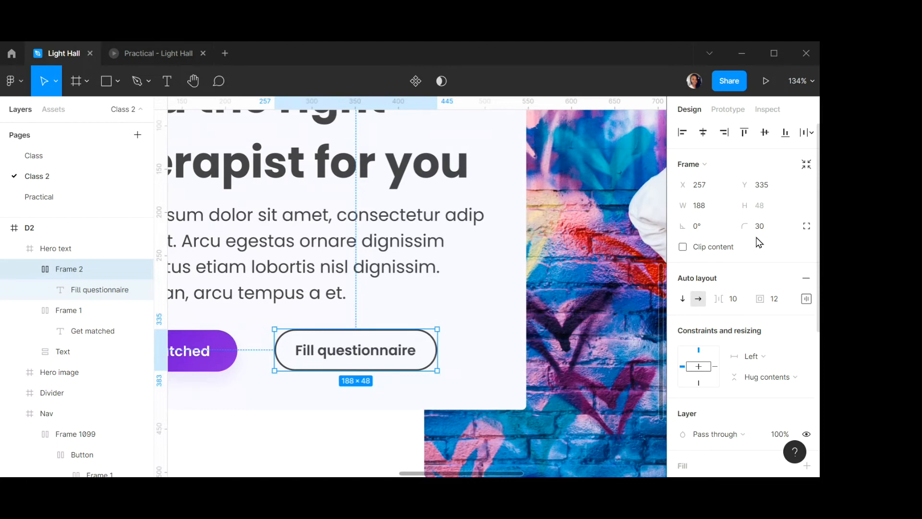
# Combine the Get matched and Fill questionnaire buttons in a horizontal auto layout with an item spacing of 25.
pyautogui.scroll(-5, 448, 241)
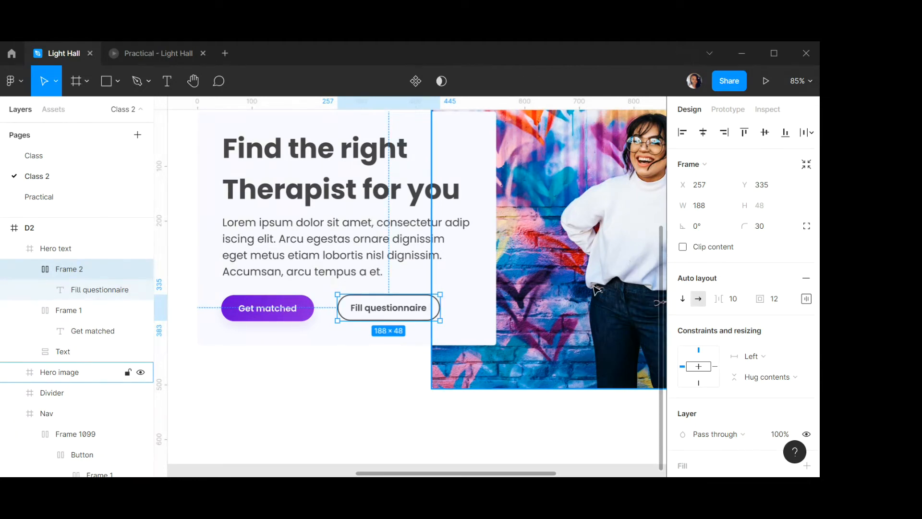
pyautogui.click(282, 308)
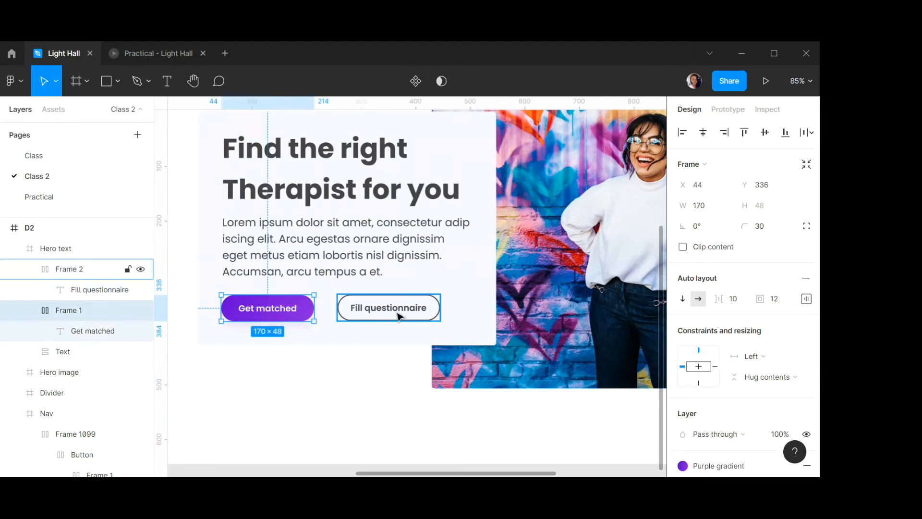
pyautogui.keyDown('shift'); pyautogui.click(403, 314); pyautogui.keyUp('shift')
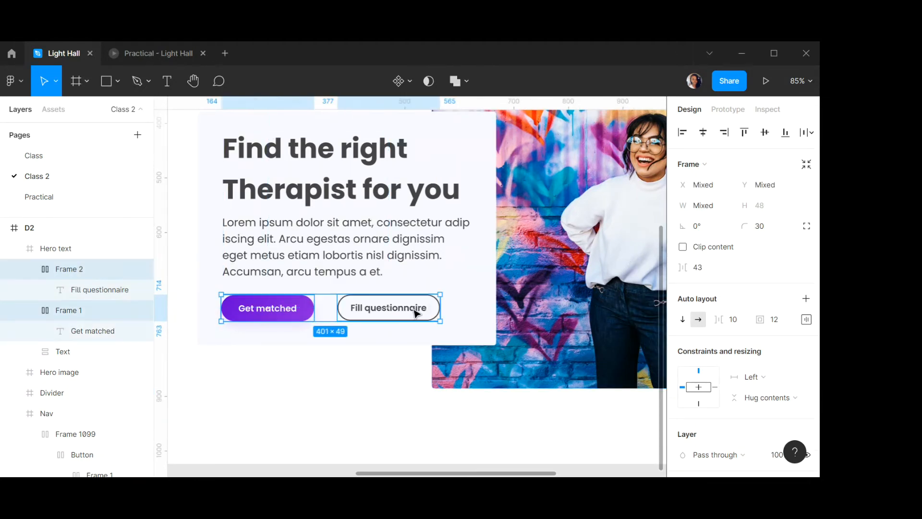
pyautogui.click(808, 299)
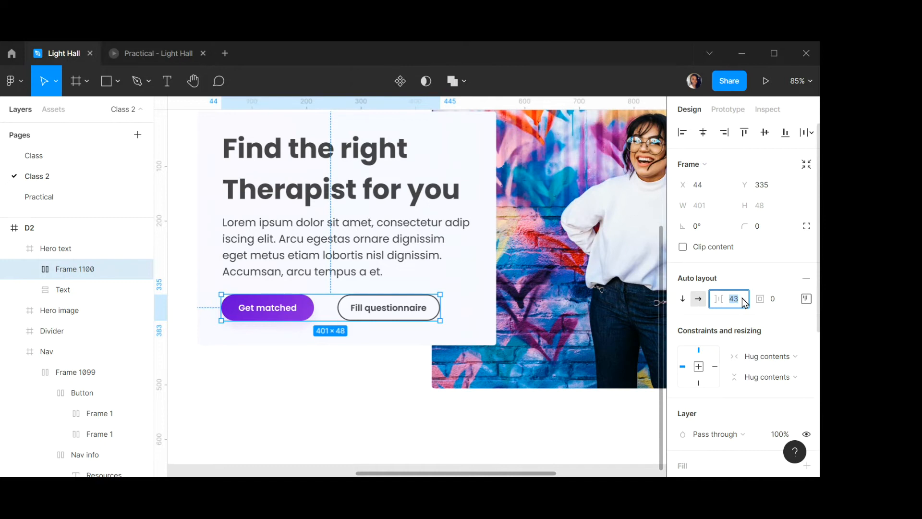
pyautogui.write('25')
pyautogui.press('Return')
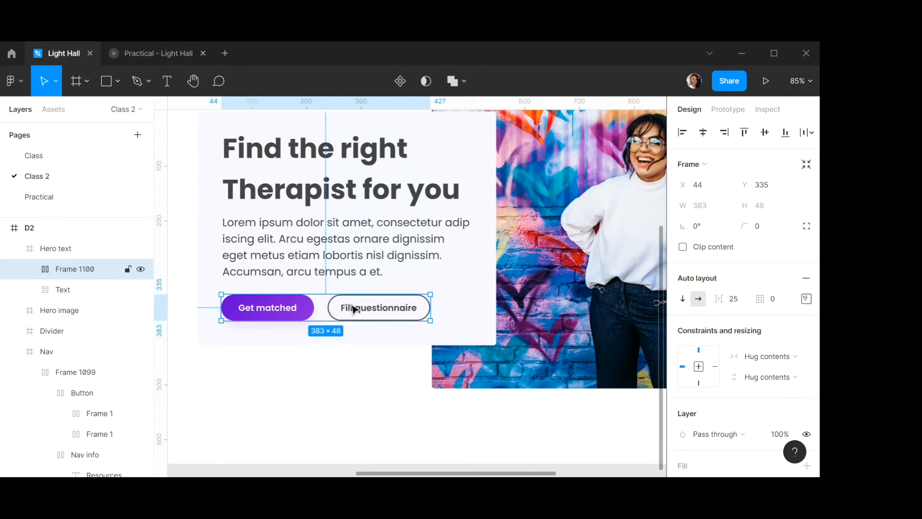
# Rename the auto layout frame holding the two hero buttons as Buttons.
pyautogui.doubleClick(77, 270)
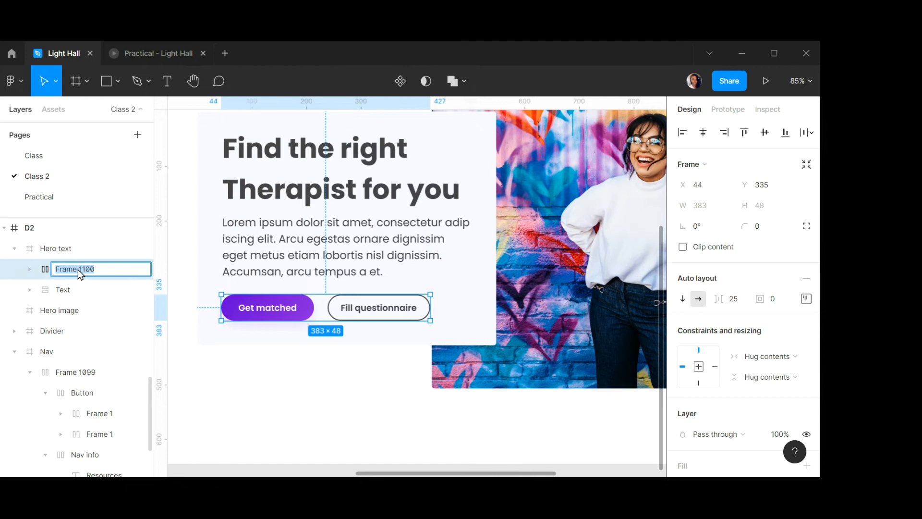
pyautogui.write('Buttons')
pyautogui.press('Return')
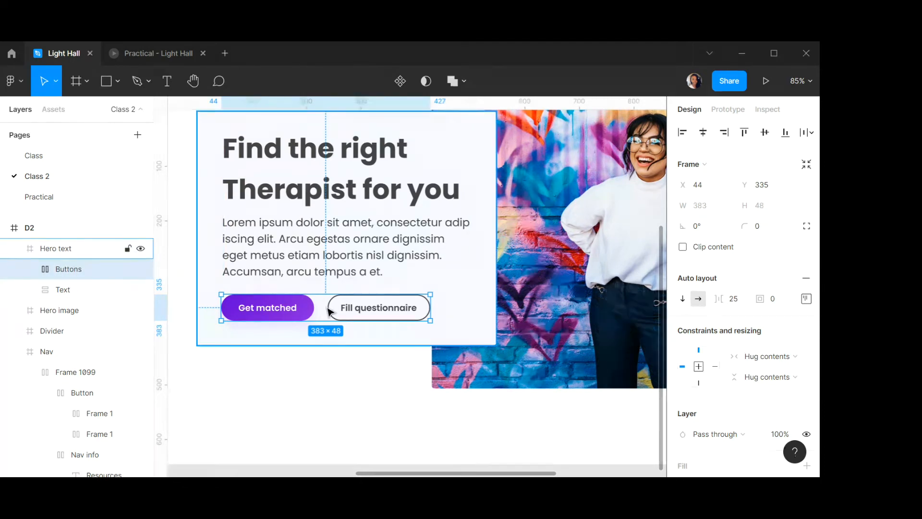
pyautogui.press('Delete')
pyautogui.click(335, 261)
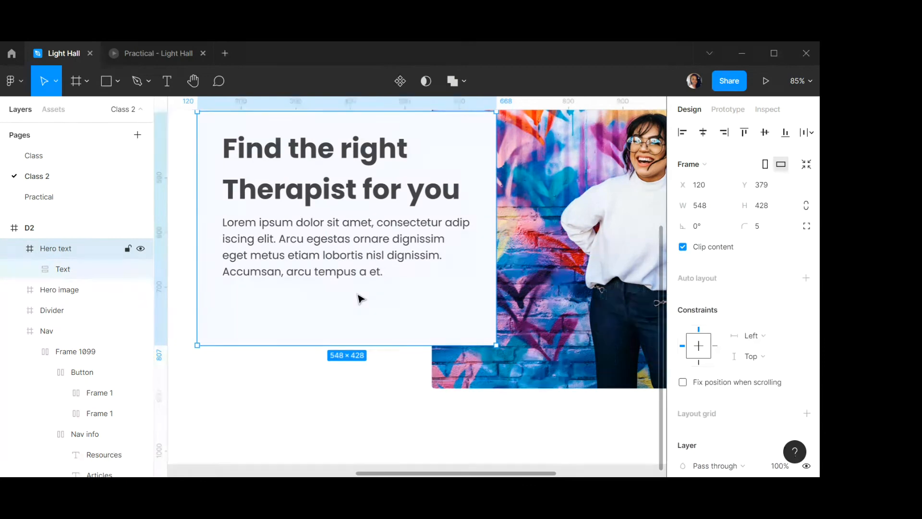
pyautogui.scroll(-2, 360, 299)
pyautogui.press('Escape')
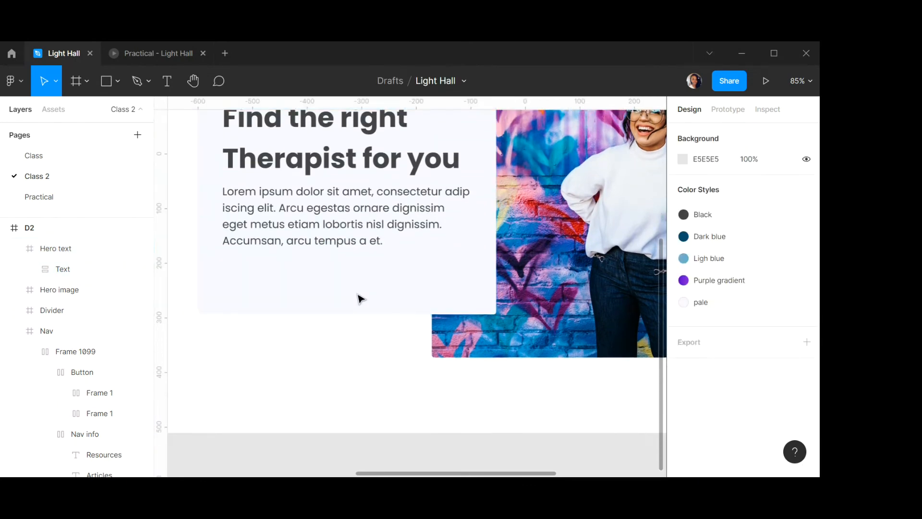
pyautogui.hotkey('ctrl', 'z')
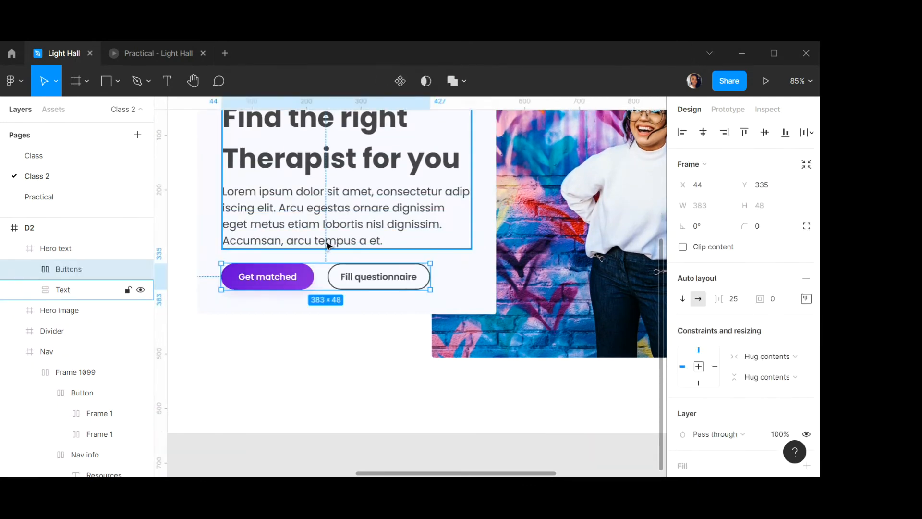
# Set the vertical spacing between the Text and Buttons frames to 25.
pyautogui.keyDown('shift'); pyautogui.click(301, 227); pyautogui.keyUp('shift')
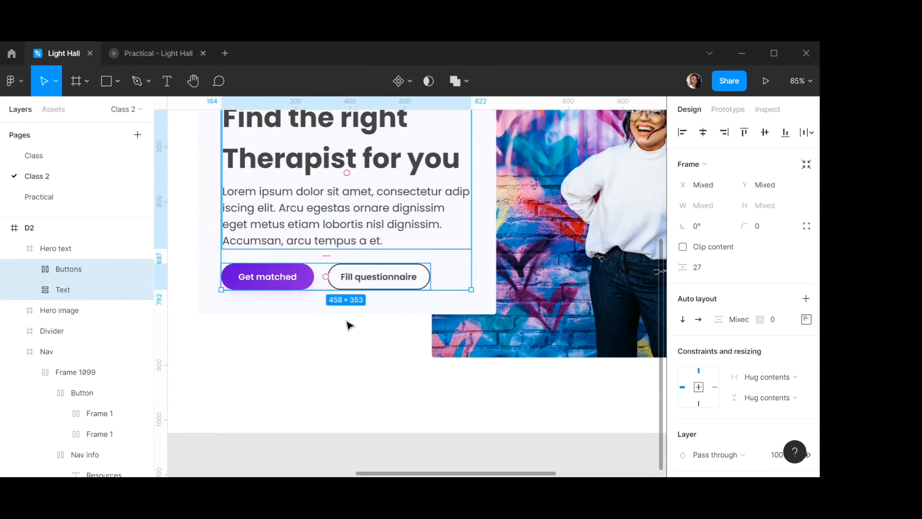
pyautogui.scroll(2, 351, 239)
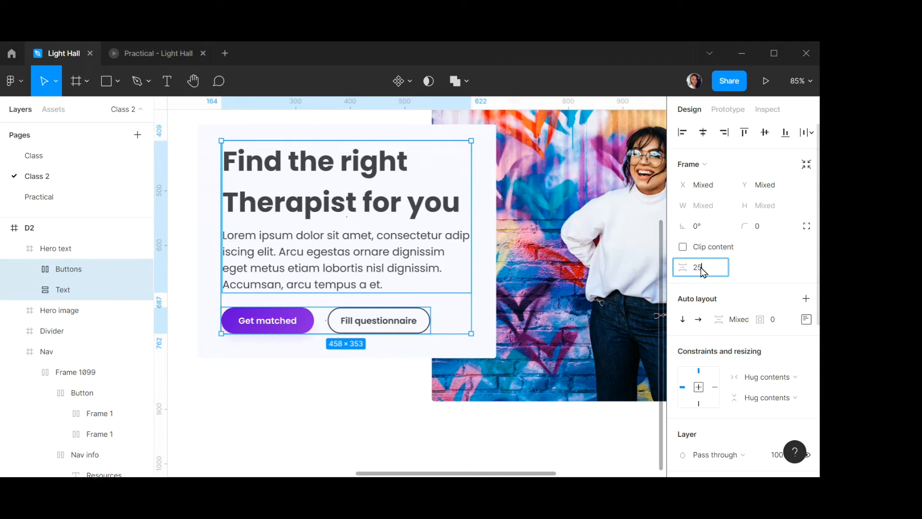
pyautogui.press('Return')
# Combine the Text and Buttons frames in a vertical auto layout and center it horizontally and vertically within the Hero text frame.
pyautogui.scroll(1, 247, 267)
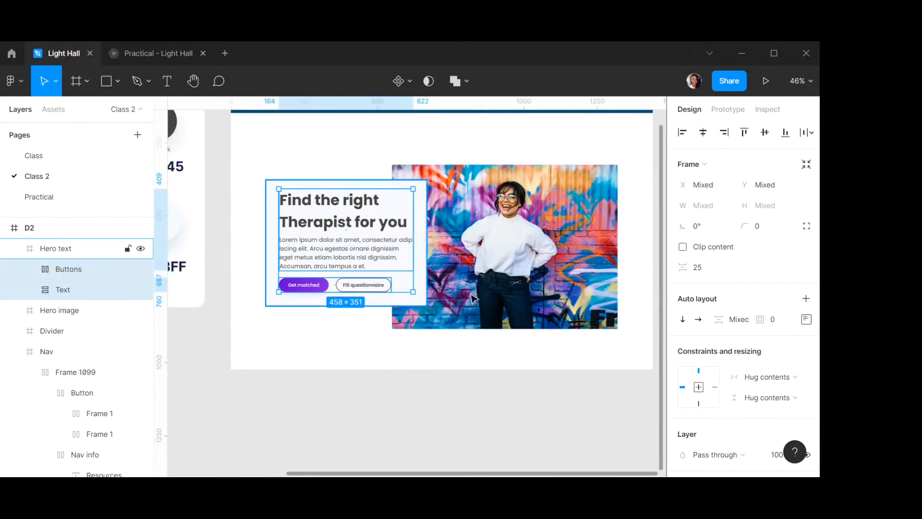
pyautogui.click(808, 301)
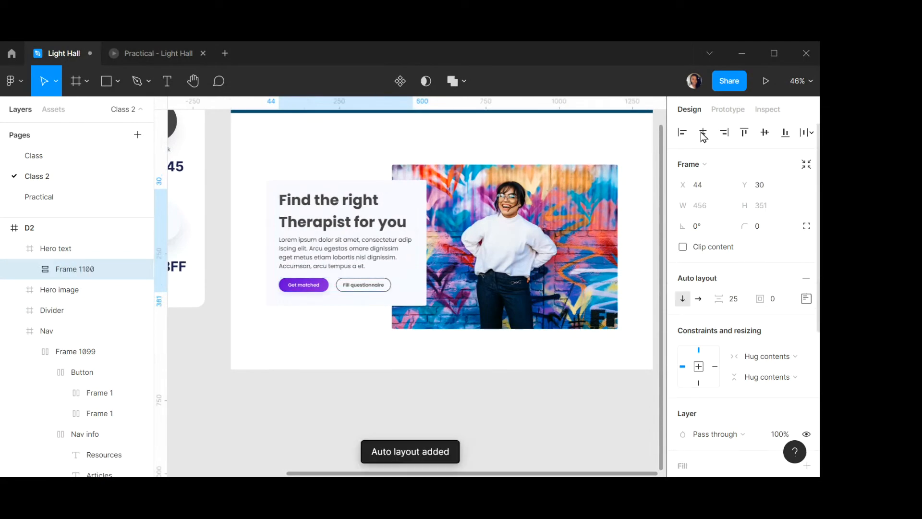
pyautogui.click(782, 137)
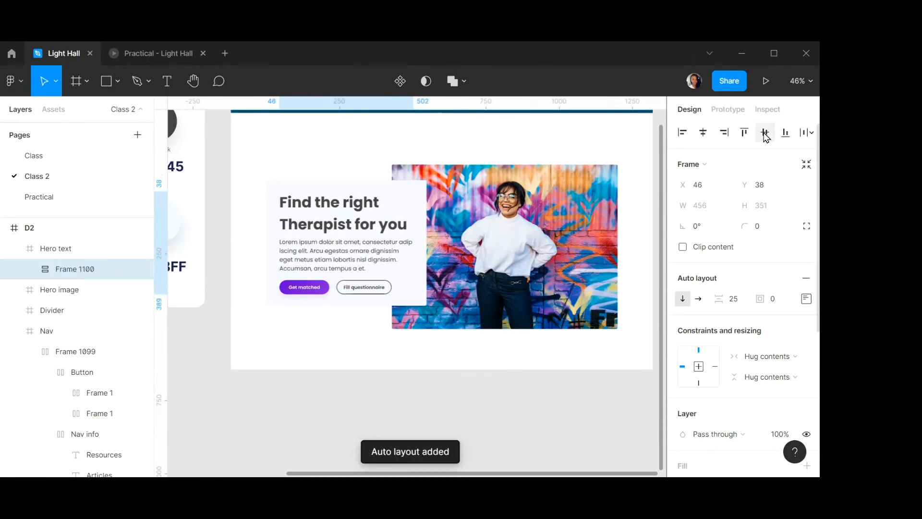
pyautogui.click(369, 161)
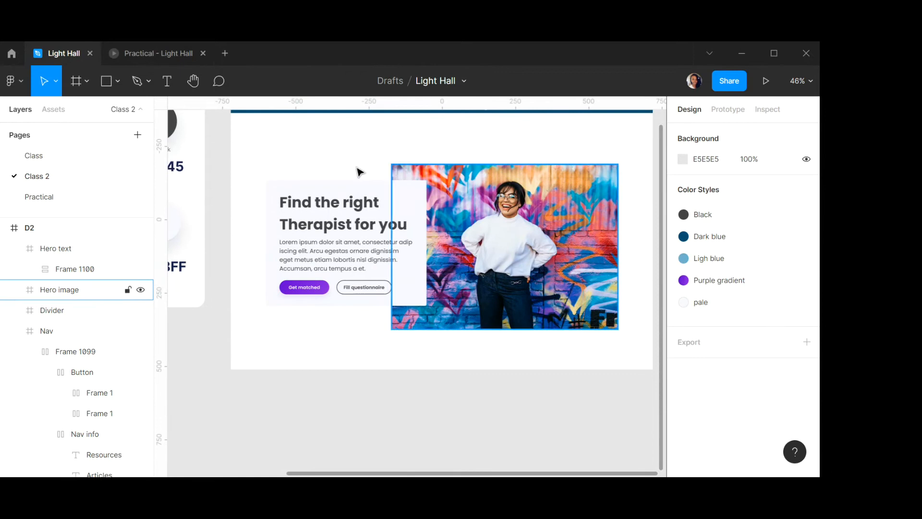
# Add a drop shadow effect to the Hero text frame.
pyautogui.click(394, 201)
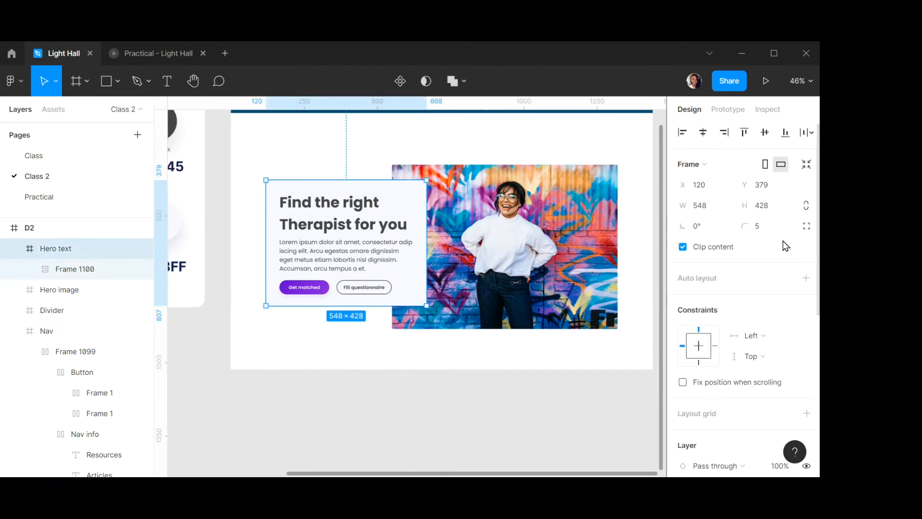
pyautogui.scroll(-5, 783, 242)
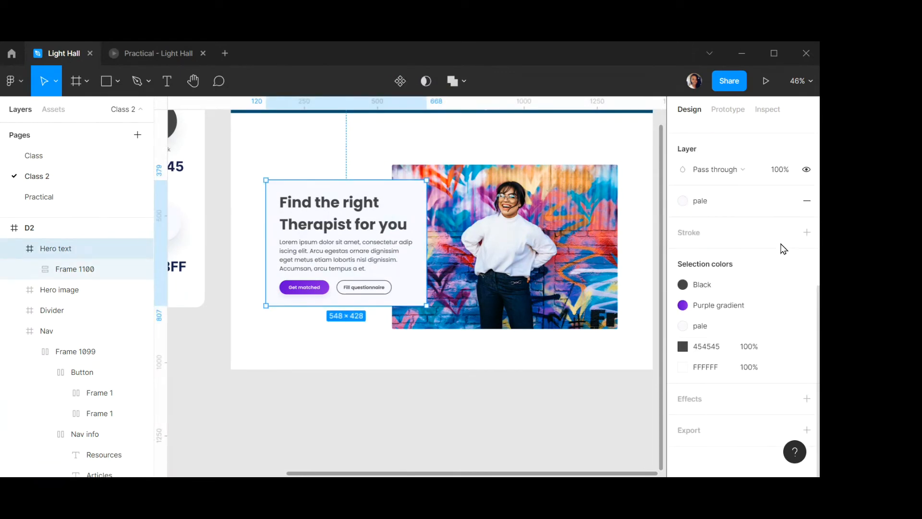
pyautogui.click(808, 399)
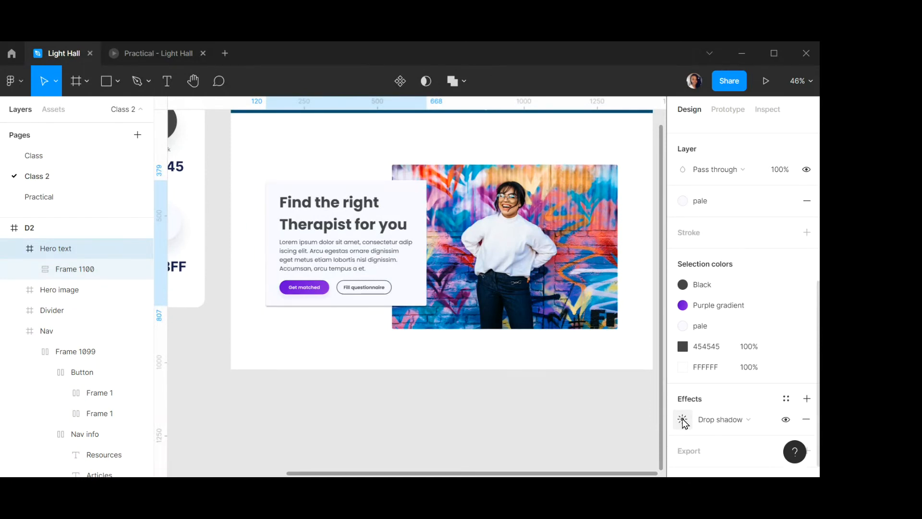
pyautogui.click(586, 428)
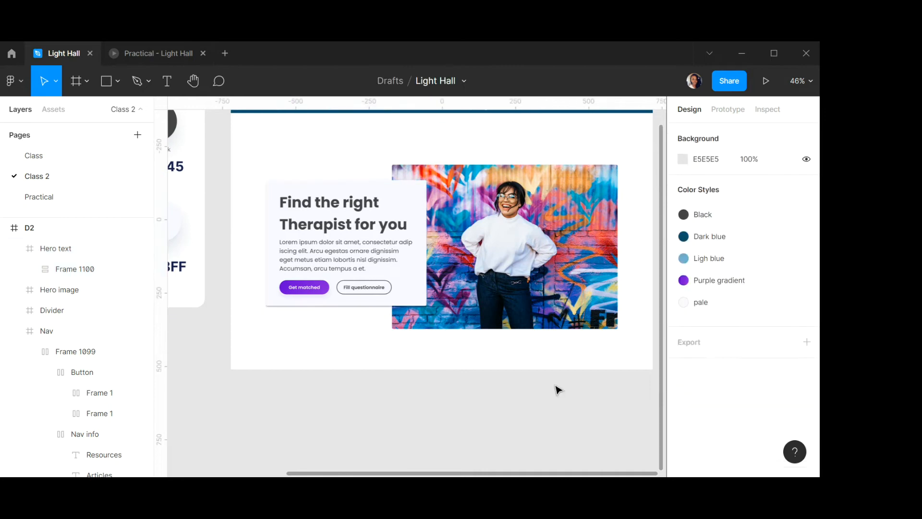
pyautogui.click(409, 292)
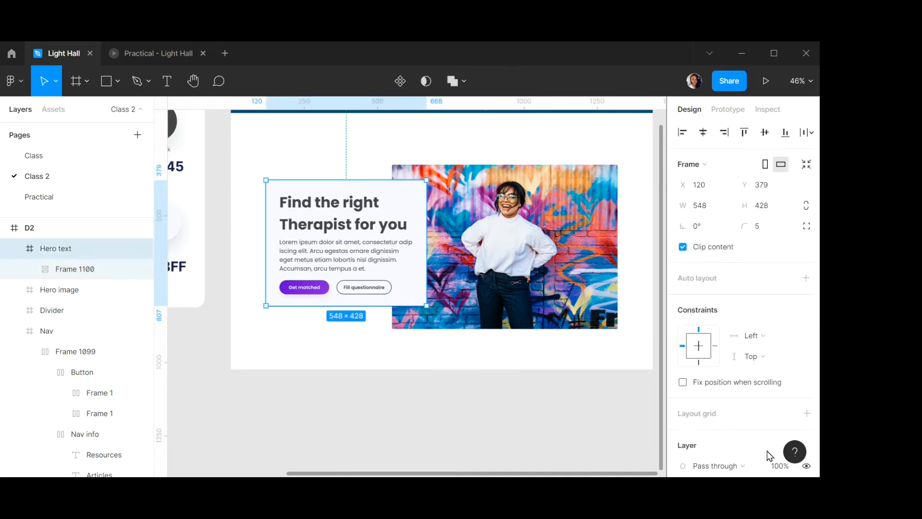
pyautogui.scroll(-6, 770, 455)
pyautogui.click(682, 399)
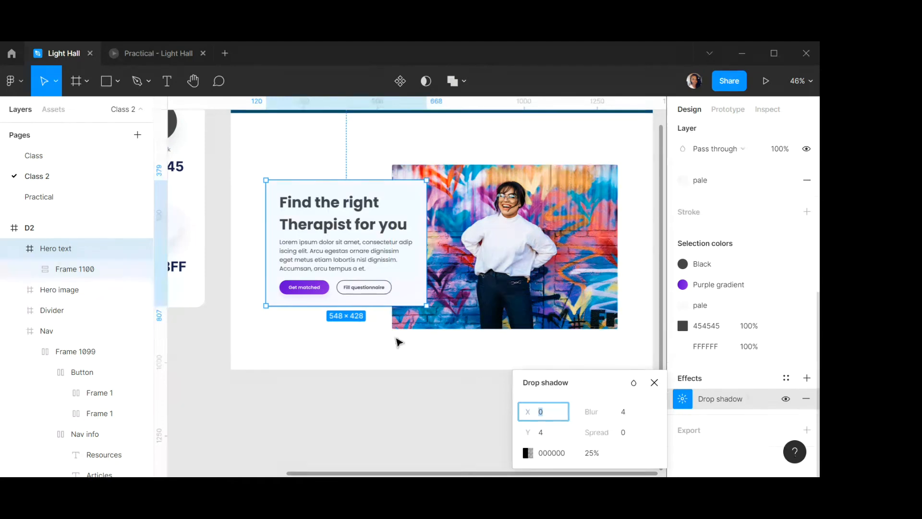
pyautogui.click(421, 338)
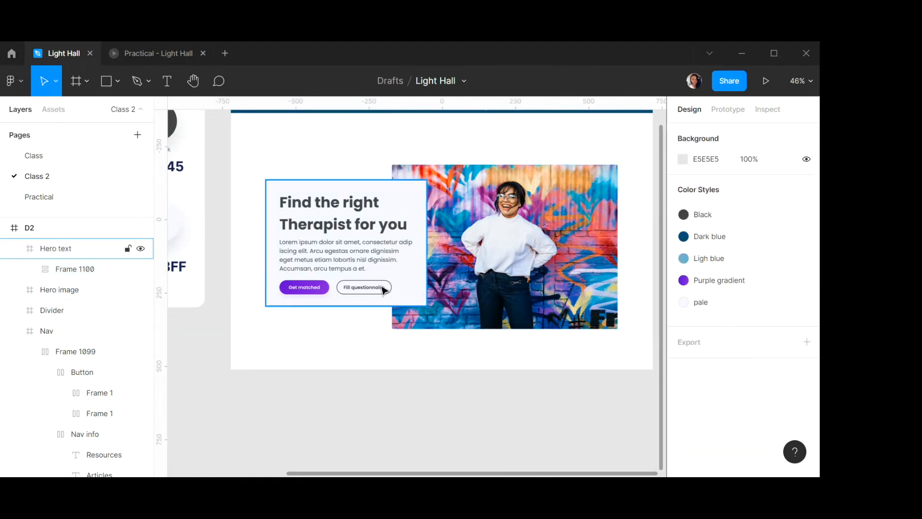
# Set the Hero text frame's drop shadow to a blur of 20 and a Y offset of 10.
pyautogui.click(385, 291)
pyautogui.scroll(-5, 721, 412)
pyautogui.scroll(-2, 698, 430)
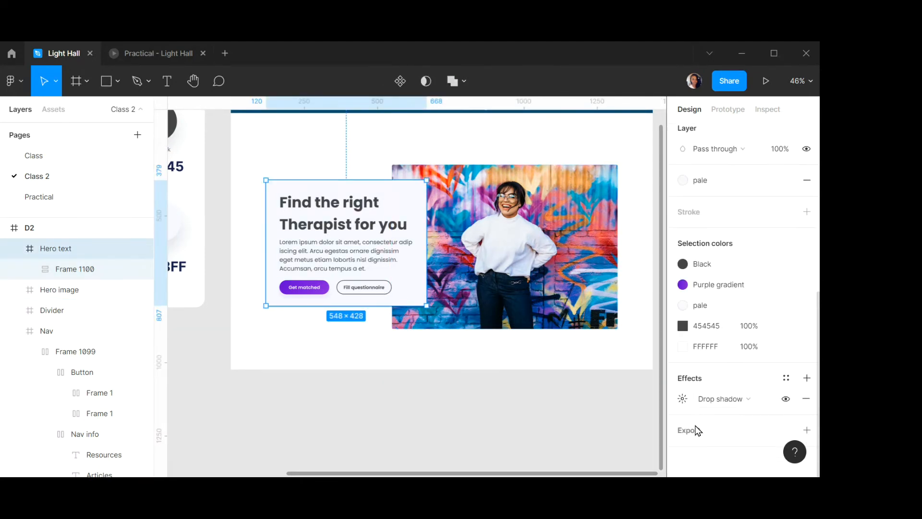
pyautogui.click(683, 400)
pyautogui.click(632, 412)
pyautogui.write('20')
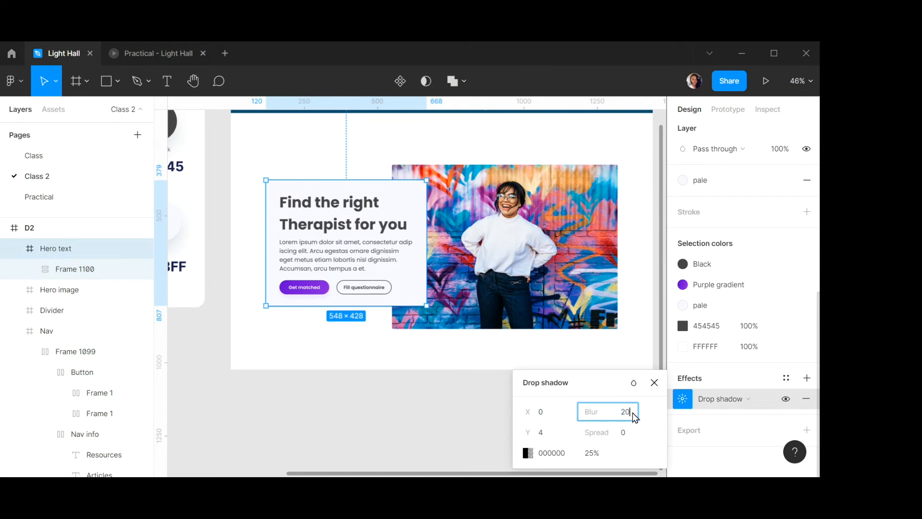
pyautogui.press('Return')
pyautogui.click(541, 432)
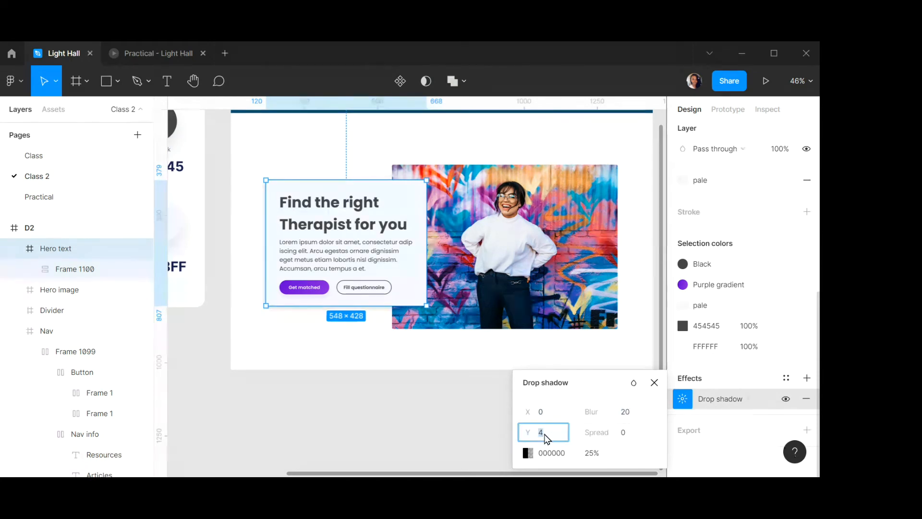
pyautogui.press('Return')
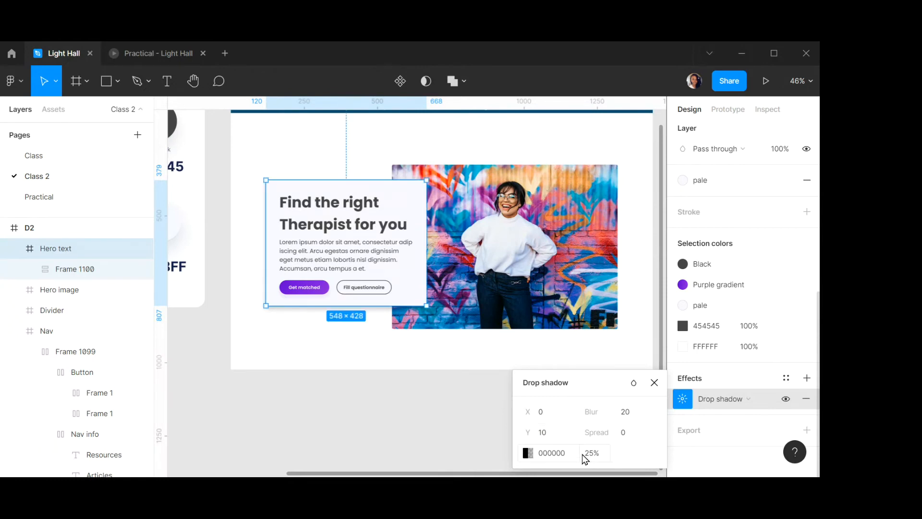
# Reduce the opacity of the Hero text frame's drop shadow to 10%.
pyautogui.click(600, 453)
pyautogui.write('10')
pyautogui.press('Return')
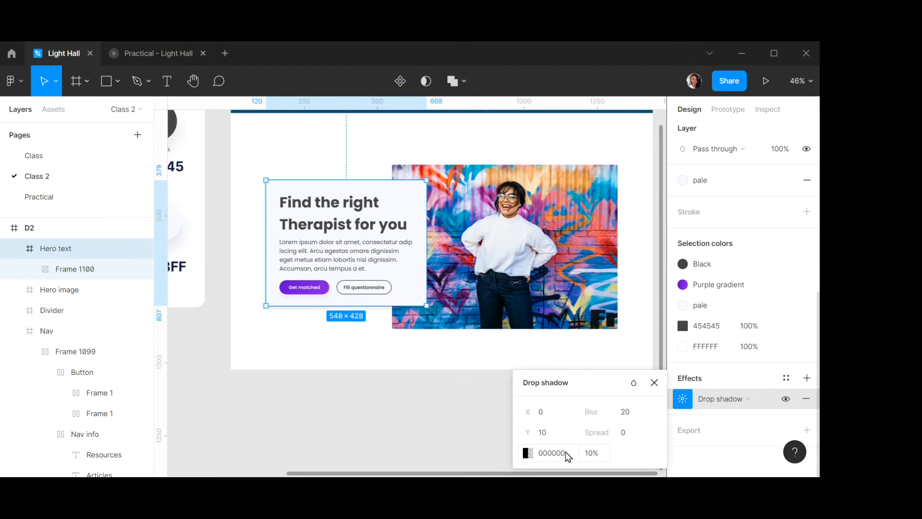
pyautogui.click(655, 382)
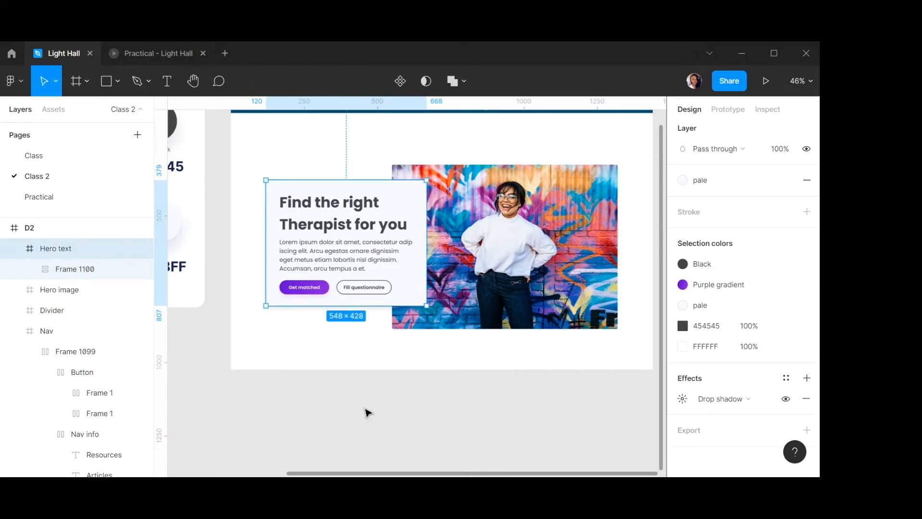
pyautogui.click(368, 413)
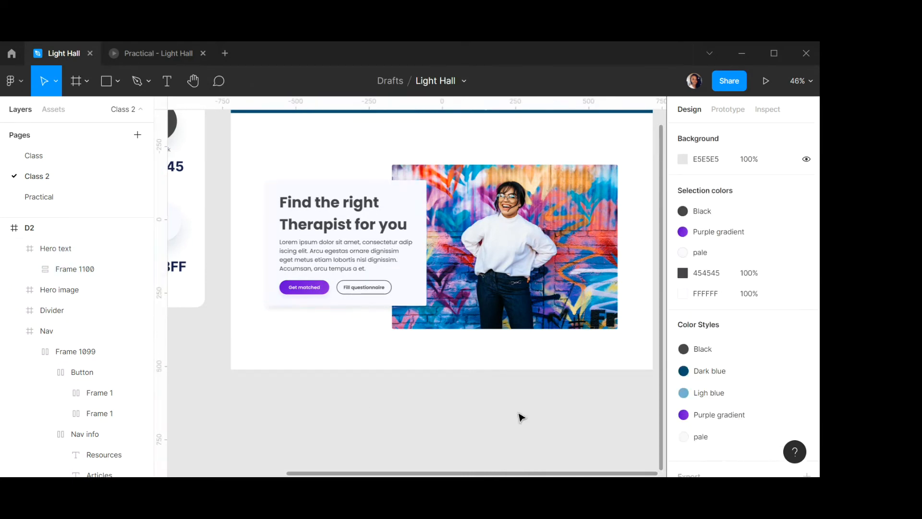
# Align the Hero text and Hero image frames by their vertical centers.
pyautogui.click(406, 217)
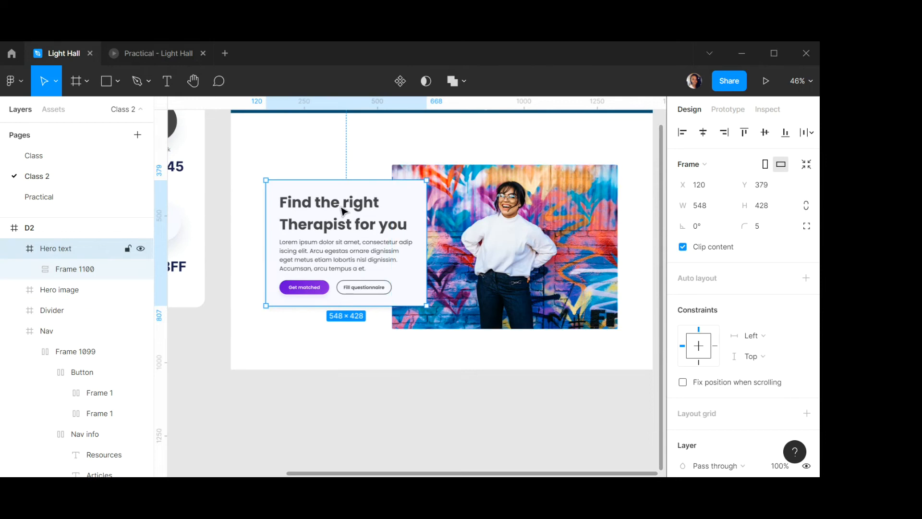
pyautogui.keyDown('shift'); pyautogui.click(513, 192); pyautogui.keyUp('shift')
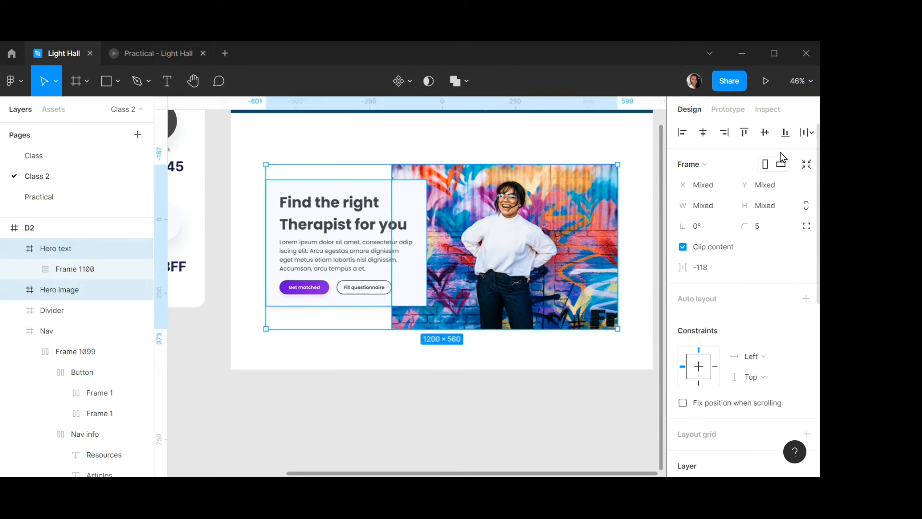
pyautogui.click(766, 133)
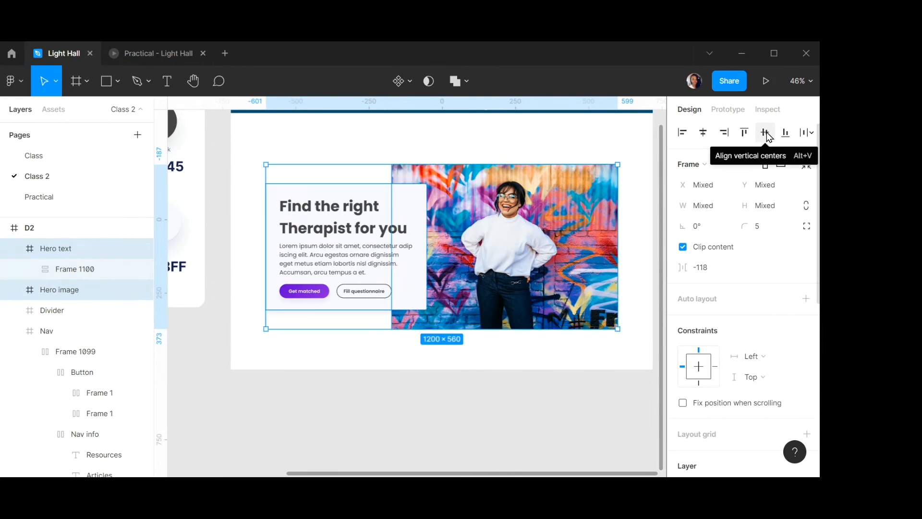
# Try to combine the Hero text and Hero image frames in a horizontal auto layout, and undo it.
pyautogui.click(805, 299)
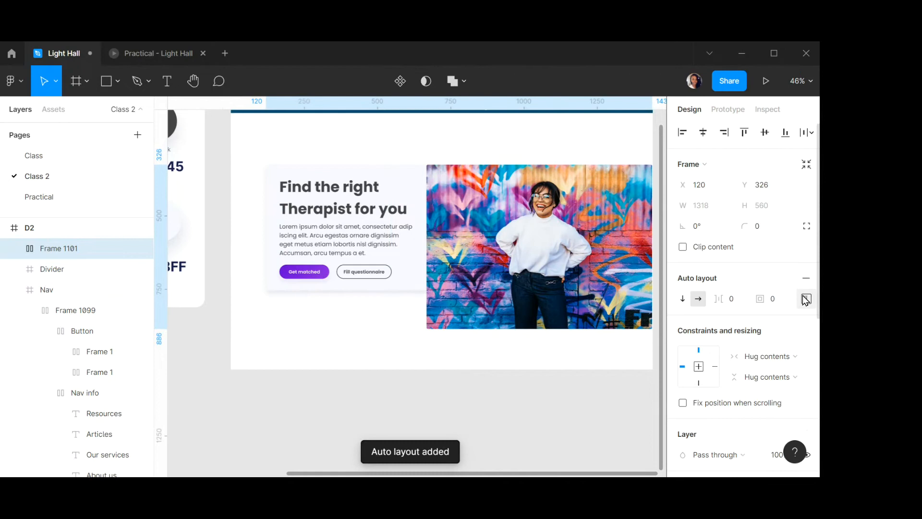
pyautogui.doubleClick(61, 249)
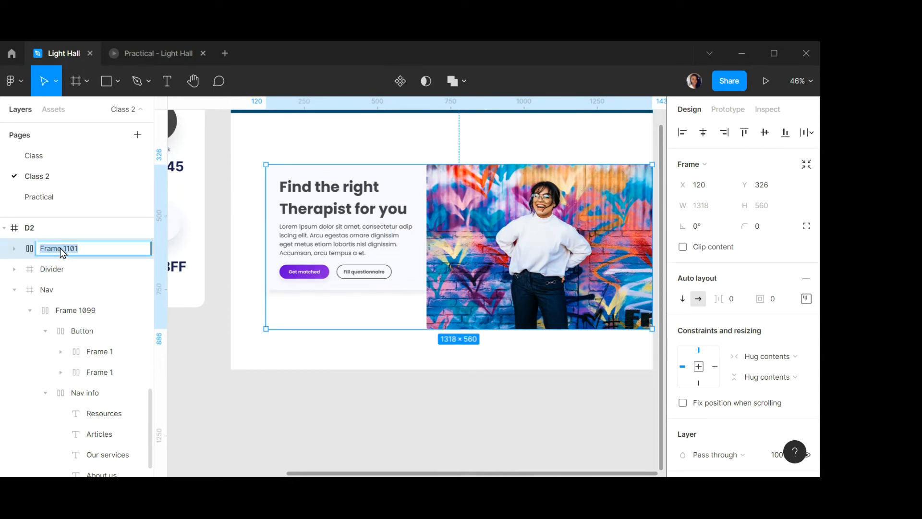
pyautogui.write('H')
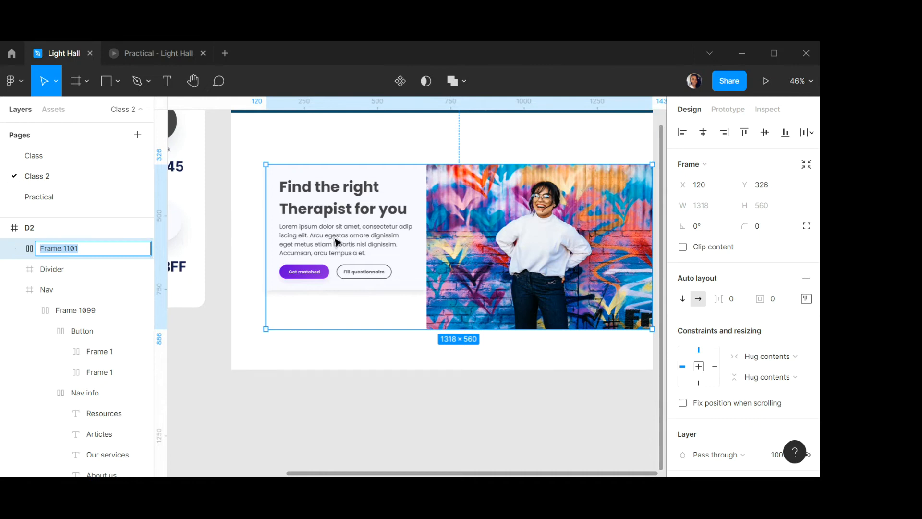
pyautogui.press('Escape')
pyautogui.hotkey('ctrl', 'shift', 'g')
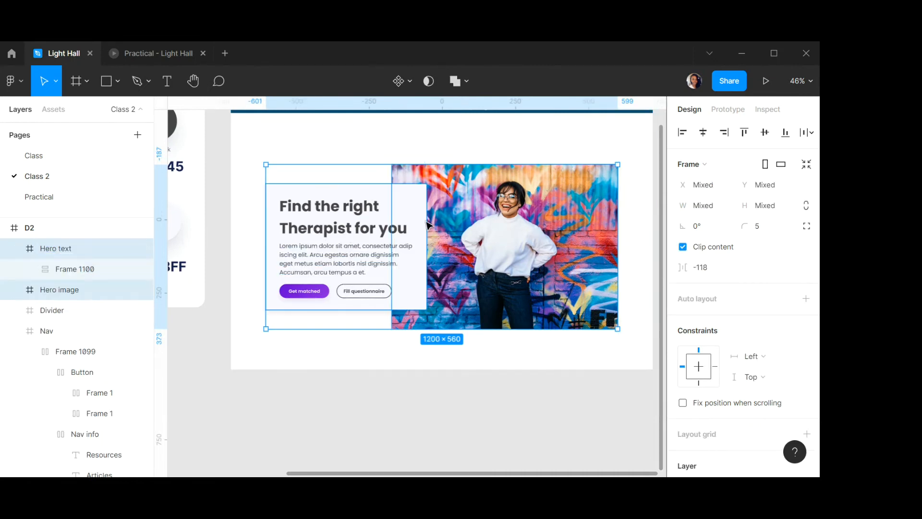
# Wrap the Hero text and Hero image frames in a plain frame named Hero section.
pyautogui.rightClick(428, 224)
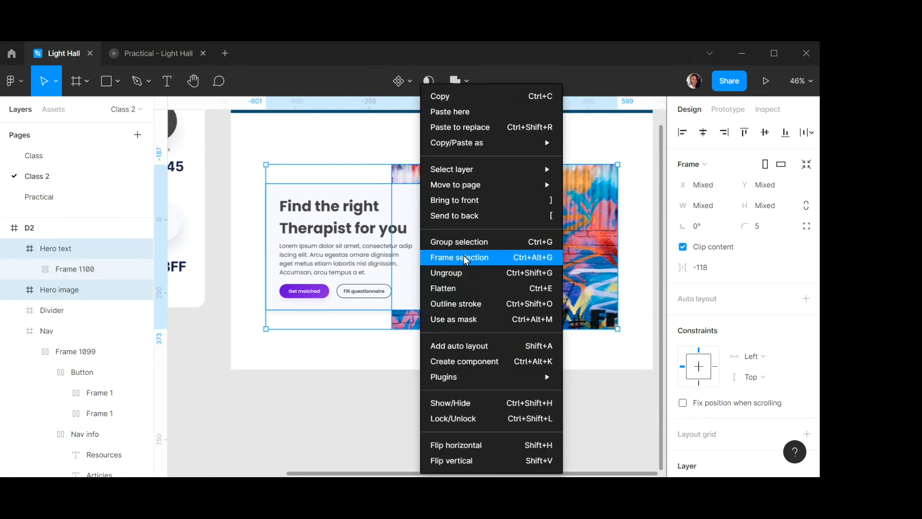
pyautogui.click(450, 255)
pyautogui.doubleClick(64, 250)
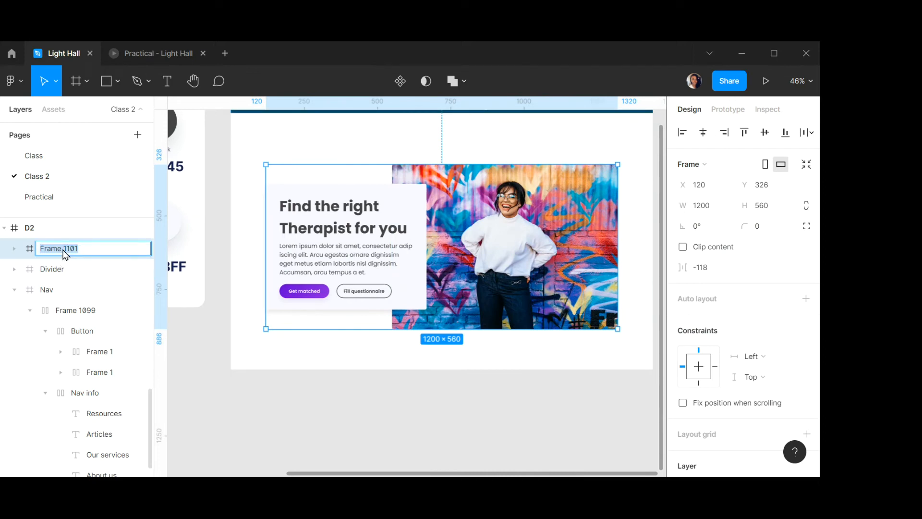
pyautogui.write('Hero section')
pyautogui.press('Return')
# Set the vertical spacing between the Divider and the Hero section to 154.
pyautogui.scroll(-3, 505, 230)
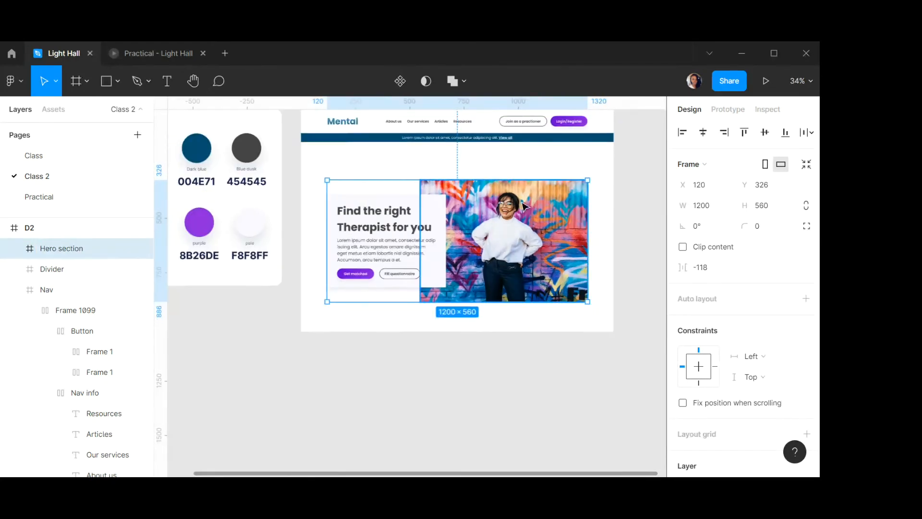
pyautogui.click(552, 174)
pyautogui.click(565, 143)
pyautogui.hotkey('shift', 'Tab')
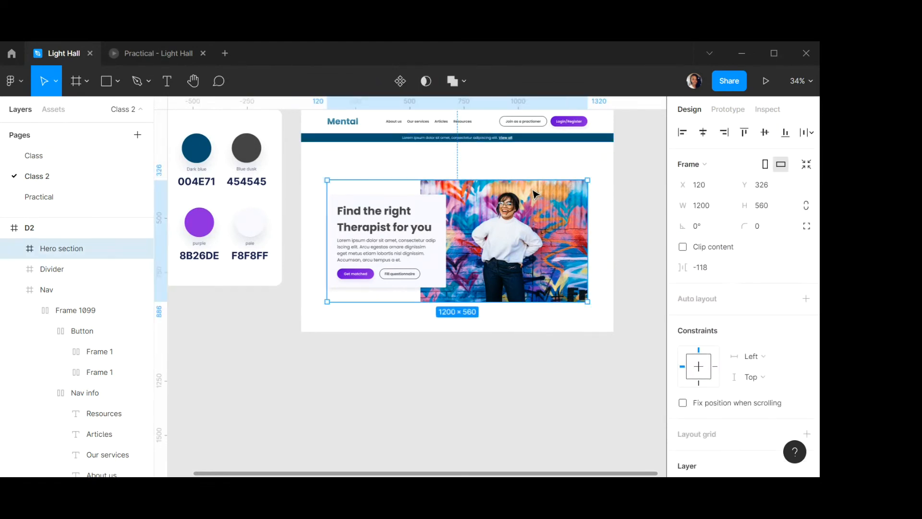
pyautogui.click(564, 143)
pyautogui.keyDown('shift'); pyautogui.click(541, 208); pyautogui.keyUp('shift')
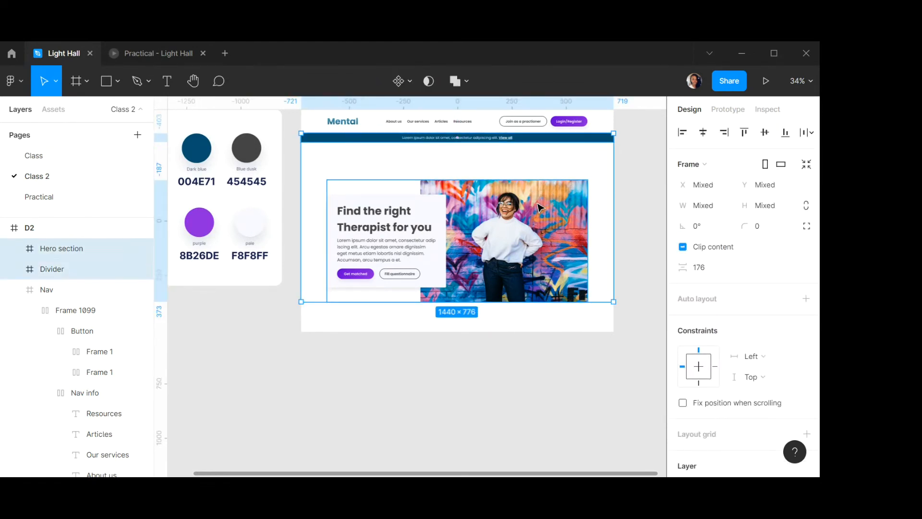
pyautogui.click(708, 272)
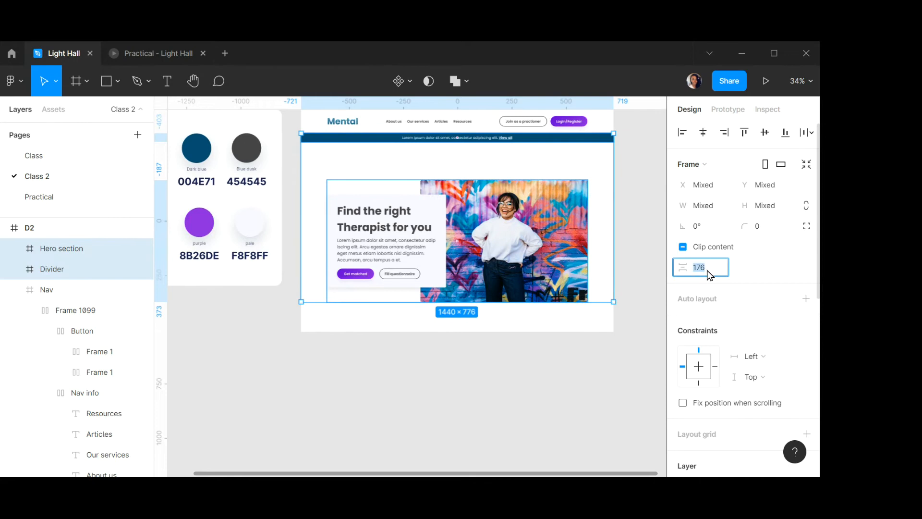
pyautogui.write('154')
pyautogui.press('Return')
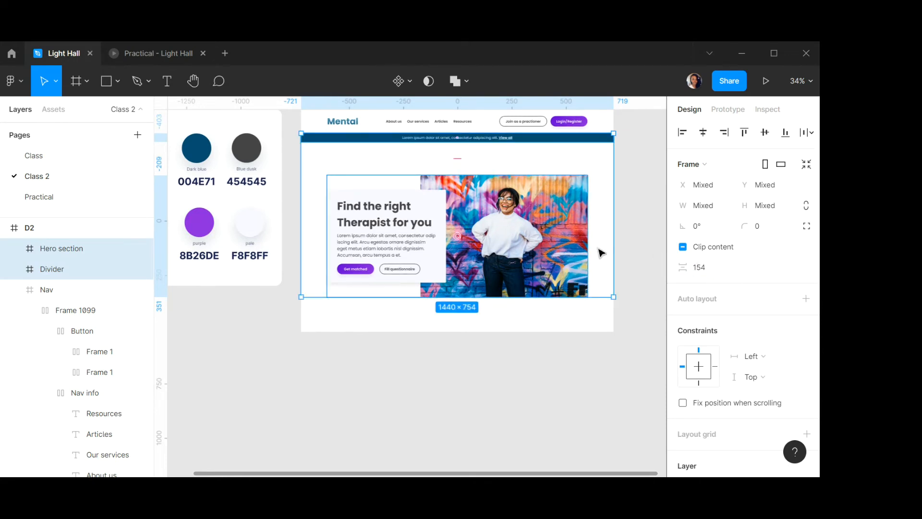
pyautogui.click(631, 221)
pyautogui.click(542, 219)
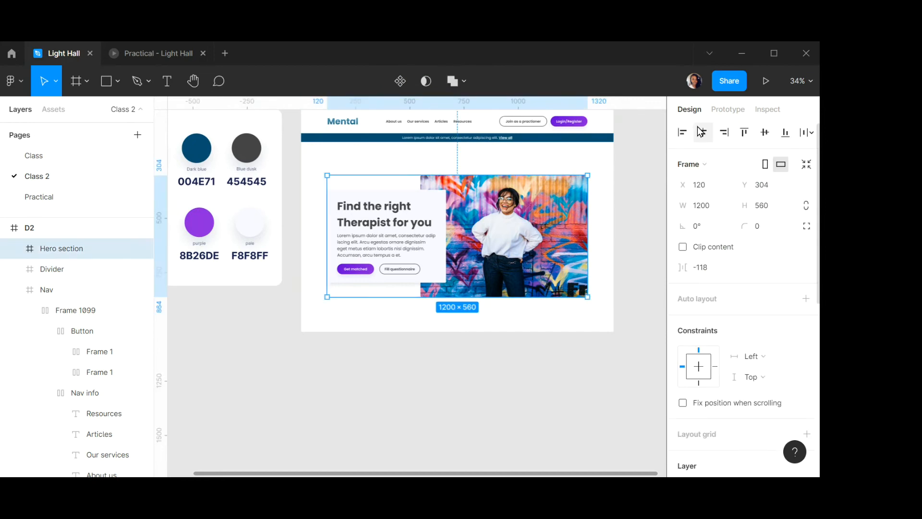
# Compare the hero section of D2 with the reference design in the Practical prototype.
pyautogui.scroll(2, 552, 187)
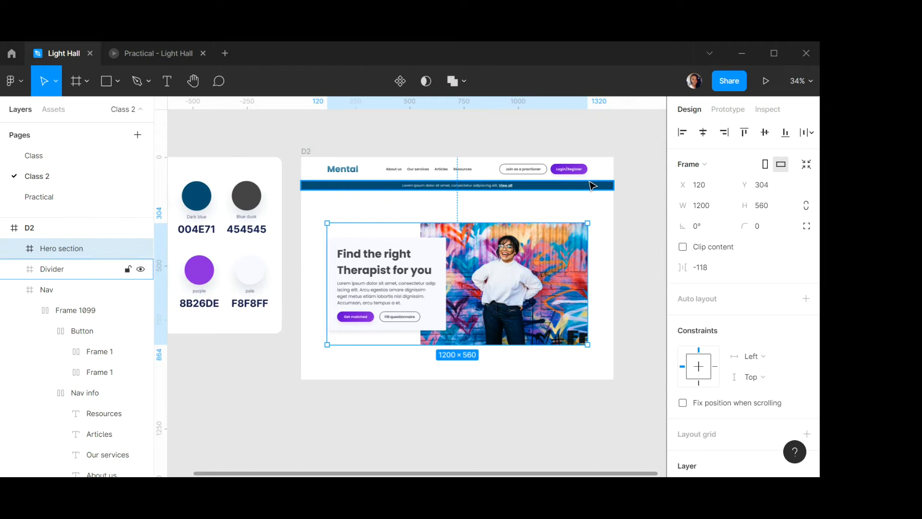
pyautogui.scroll(-3, 572, 209)
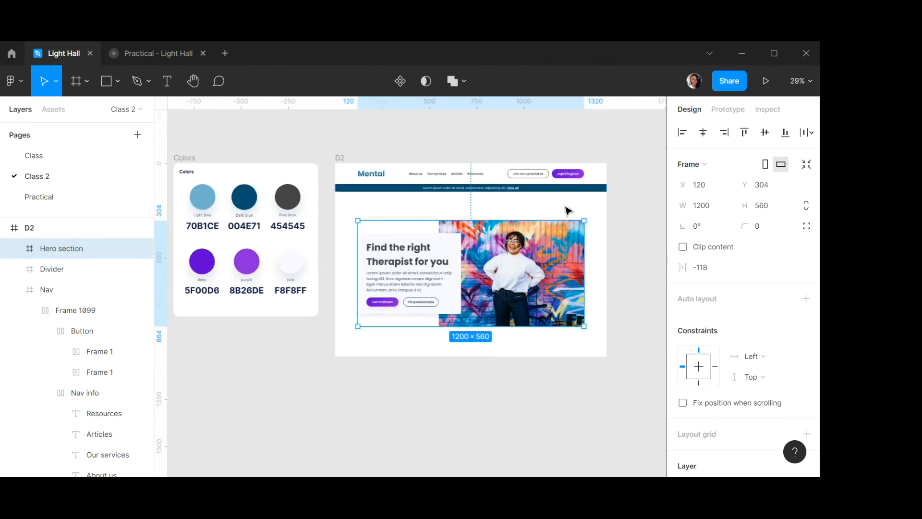
pyautogui.scroll(-1, 569, 210)
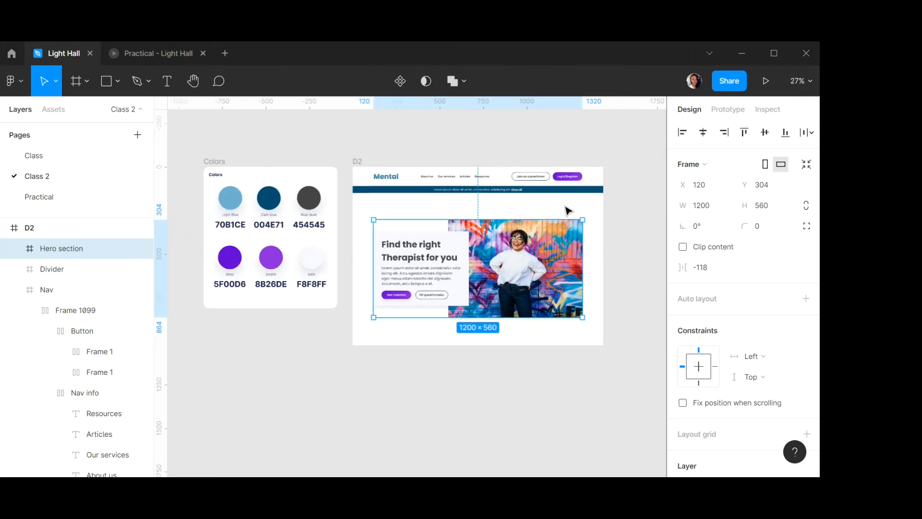
pyautogui.click(158, 53)
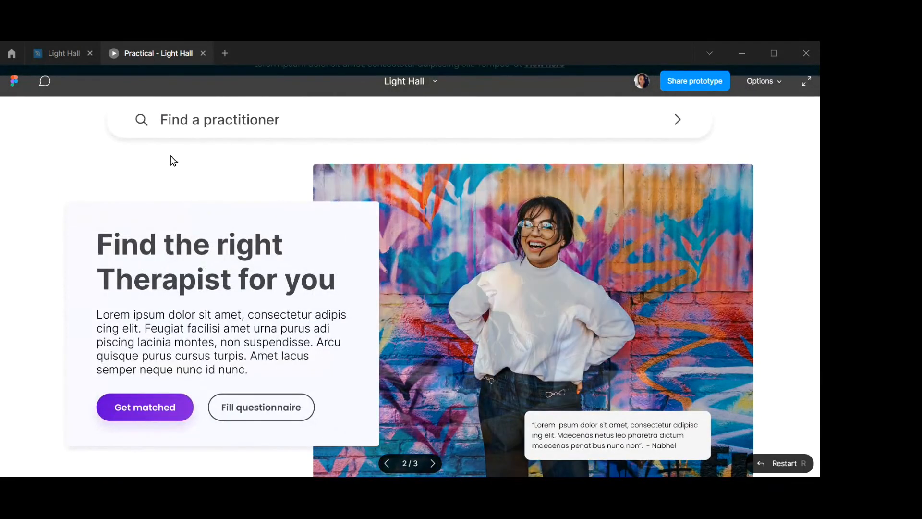
pyautogui.click(63, 53)
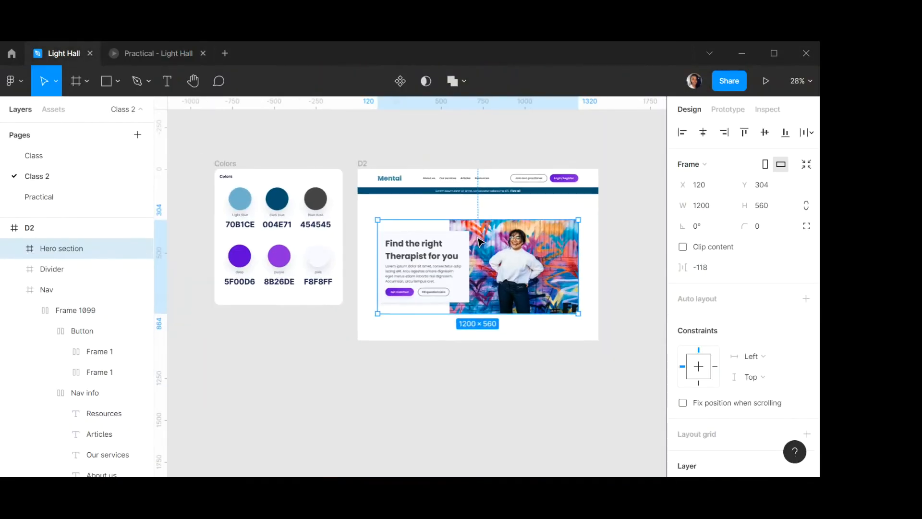
# Draw a large blank frame about 2958 × 1024 on the empty canvas beside the D2 frame.
pyautogui.scroll(-2, 480, 241)
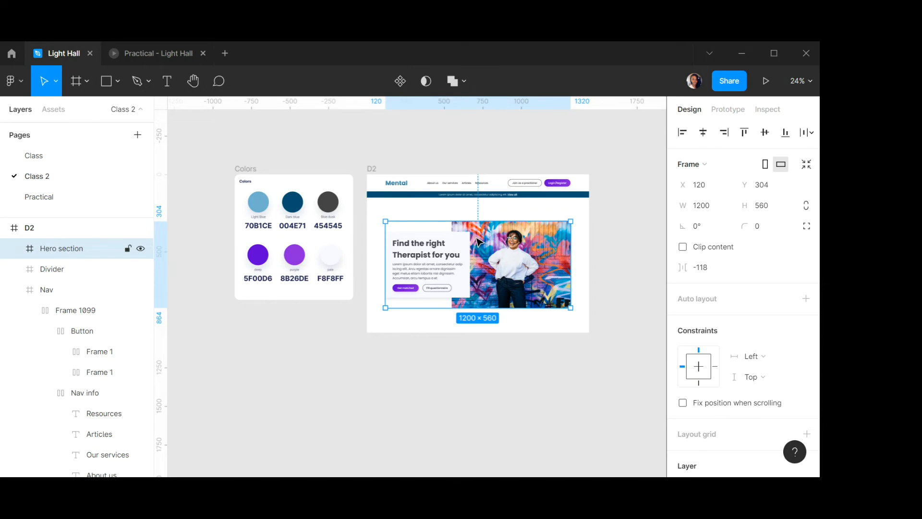
pyautogui.scroll(-2, 481, 238)
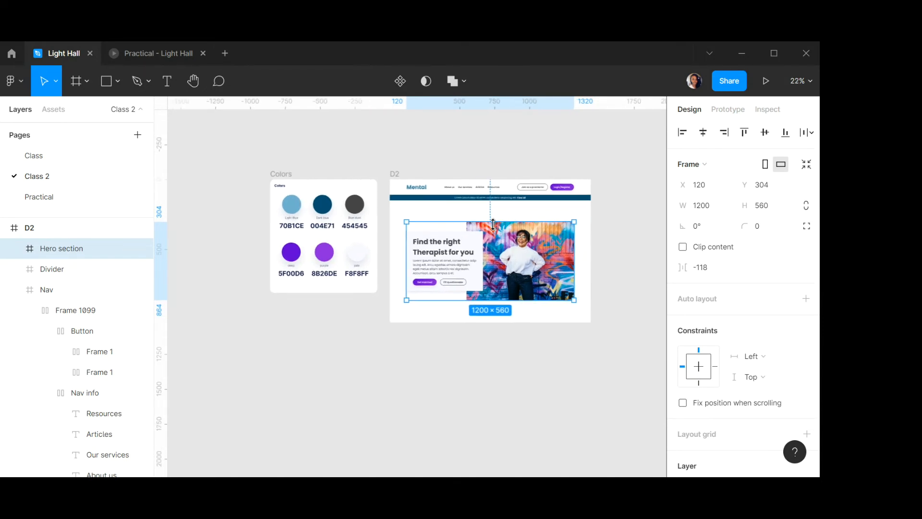
pyautogui.hscroll(5, 485, 230)
pyautogui.hscroll(-2, 482, 229)
pyautogui.press('f')
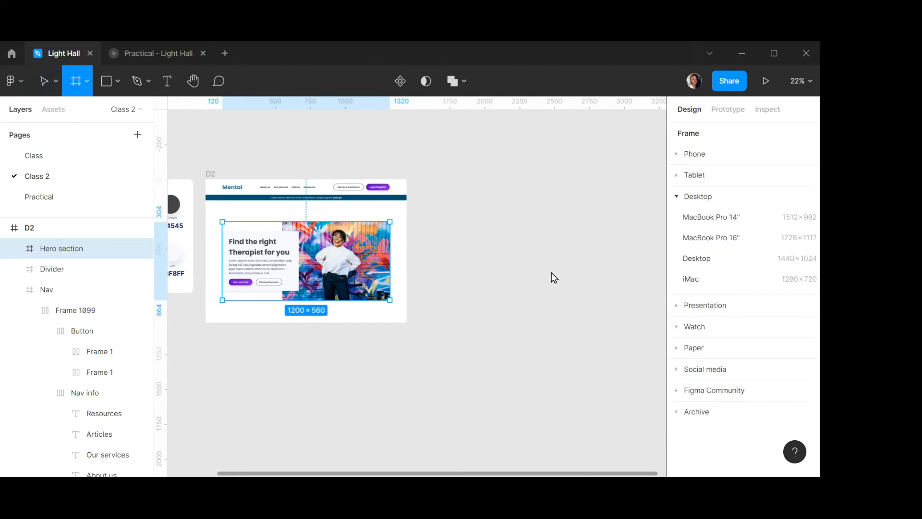
pyautogui.moveTo(420, 179); pyautogui.dragTo(644, 323)
# Rename the new blank frame as Component.
pyautogui.doubleClick(253, 174)
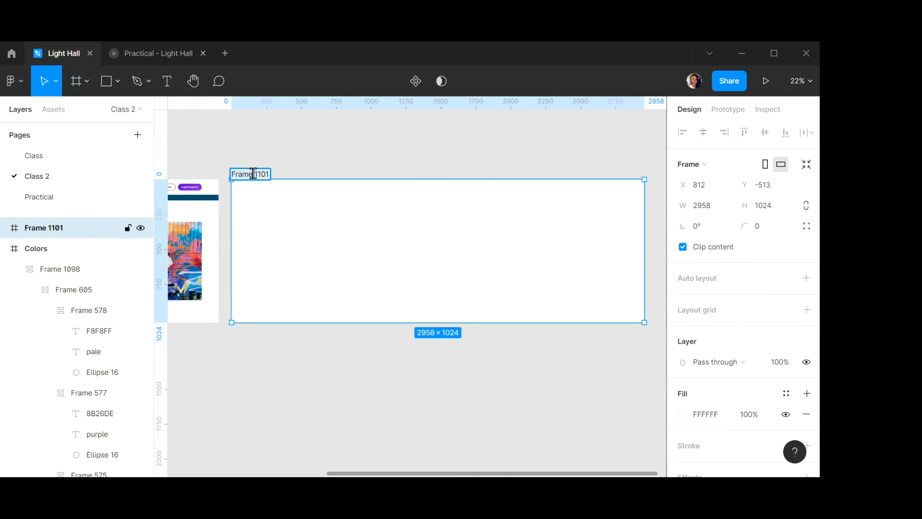
pyautogui.write('Compon')
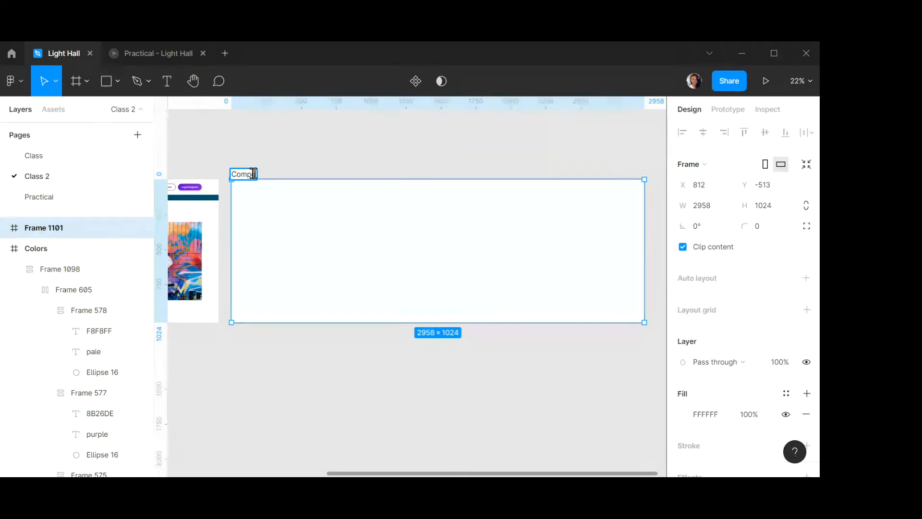
pyautogui.write('ent')
pyautogui.press('Return')
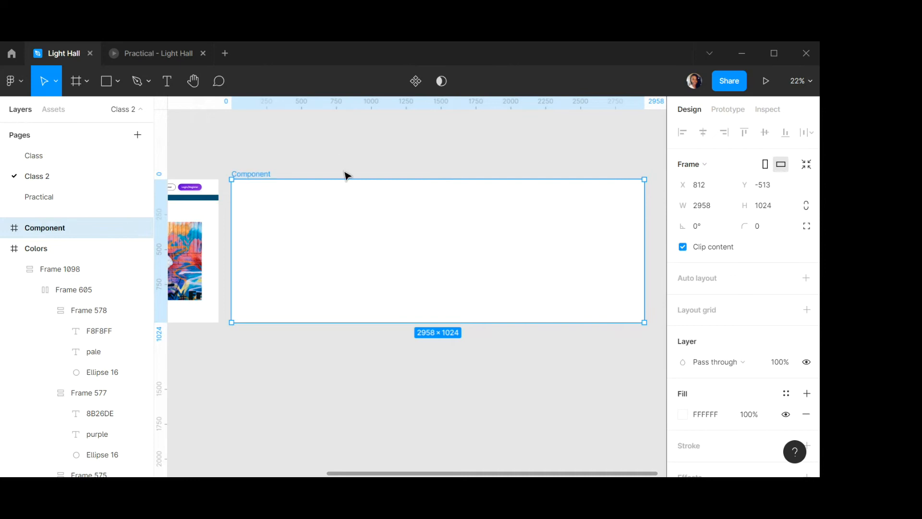
# Move the Hero section from the D2 frame into the Component frame at about X 125, Y 184.
pyautogui.scroll(-4, 346, 176)
pyautogui.hscroll(-3, 346, 176)
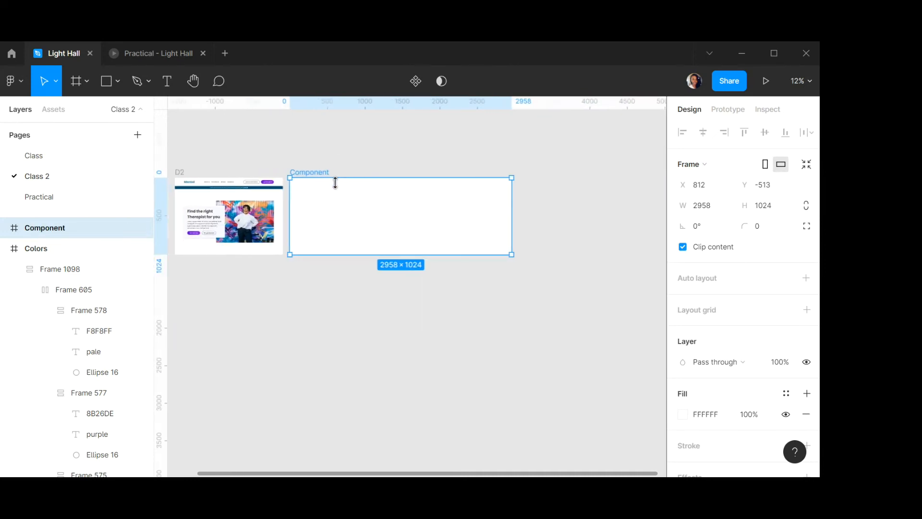
pyautogui.click(259, 221)
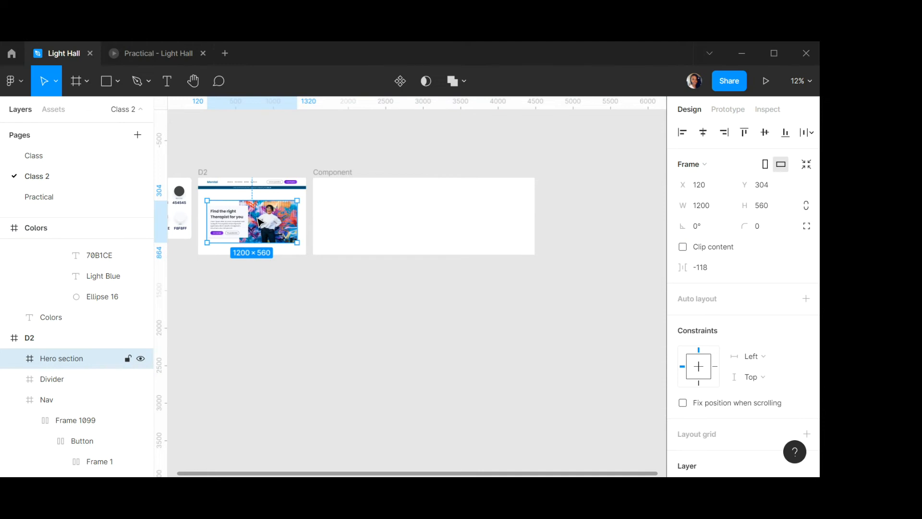
pyautogui.moveTo(260, 222); pyautogui.dragTo(375, 212)
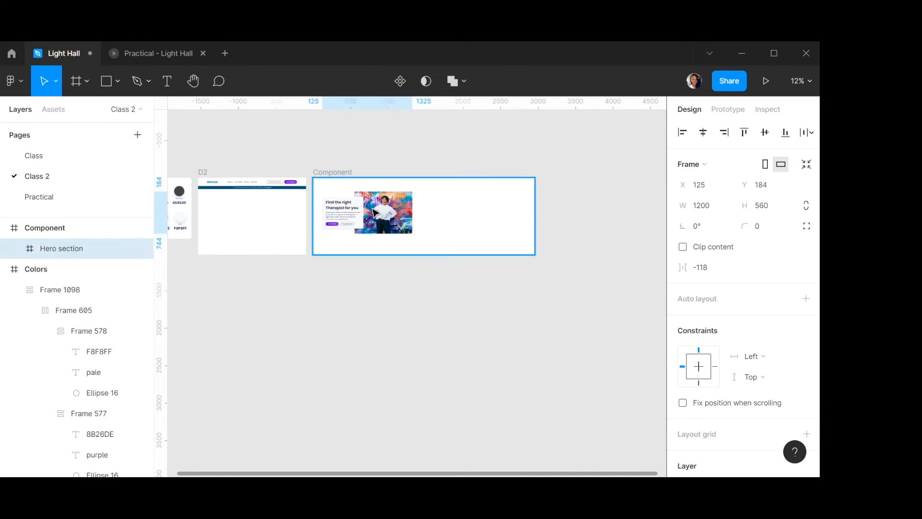
# Widen the Component frame to about 5634, keeping its height.
pyautogui.click(345, 181)
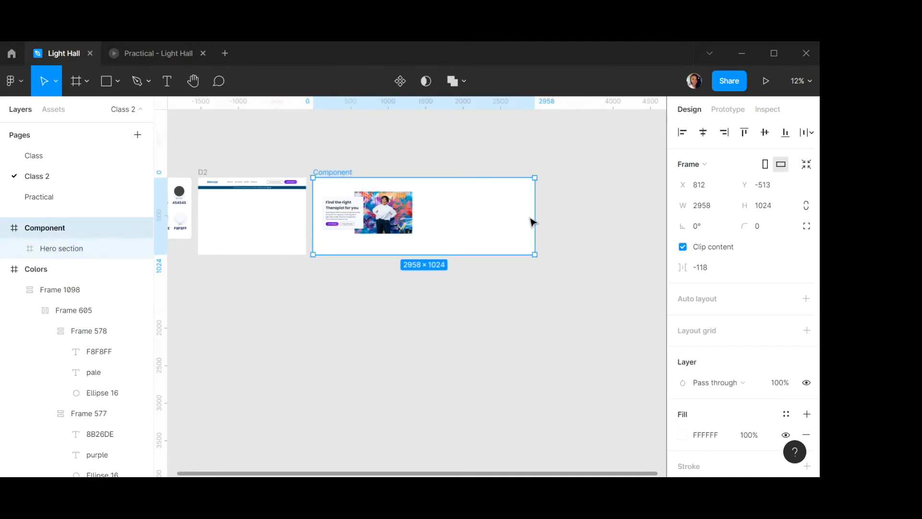
pyautogui.moveTo(535, 212); pyautogui.dragTo(663, 214)
pyautogui.scroll(1, 192, 192)
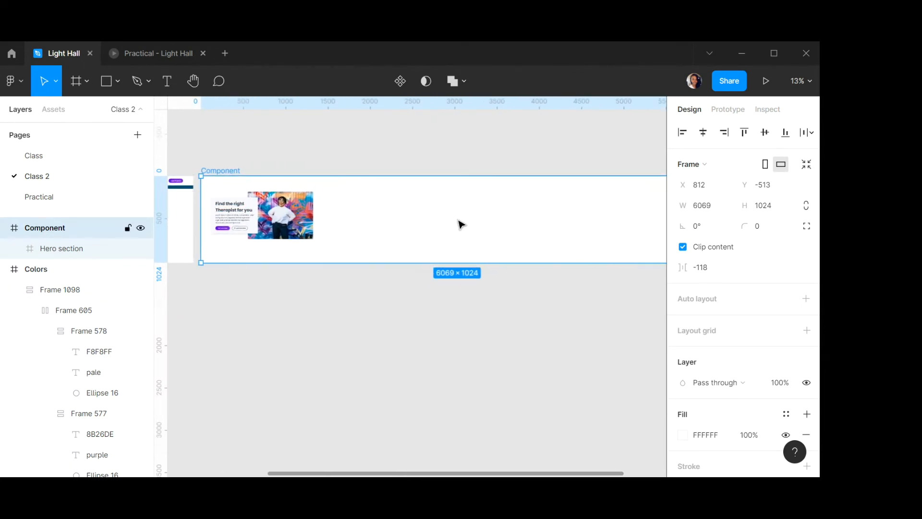
pyautogui.scroll(-2, 461, 225)
pyautogui.moveTo(642, 210); pyautogui.dragTo(604, 208)
pyautogui.scroll(5, 294, 212)
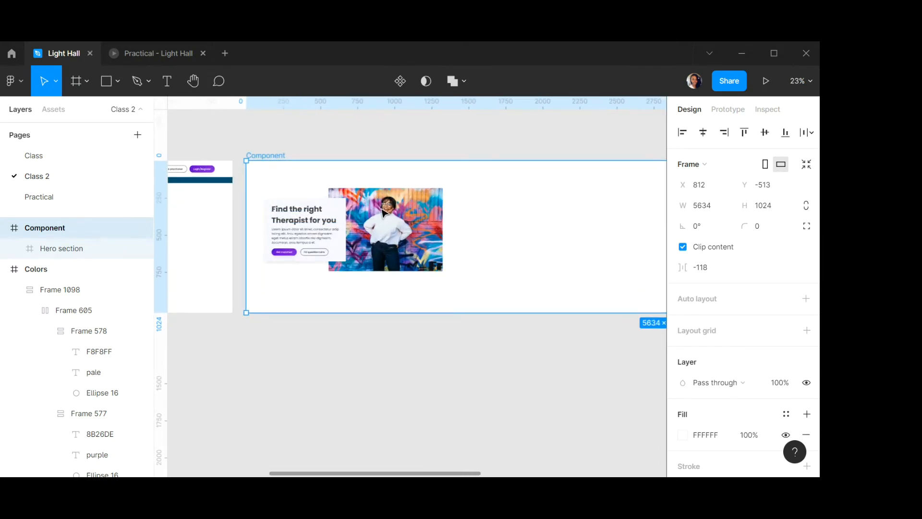
# Rename the Hero section inside the Component frame as Hero section1.
pyautogui.click(384, 212)
pyautogui.doubleClick(88, 249)
pyautogui.click(88, 249)
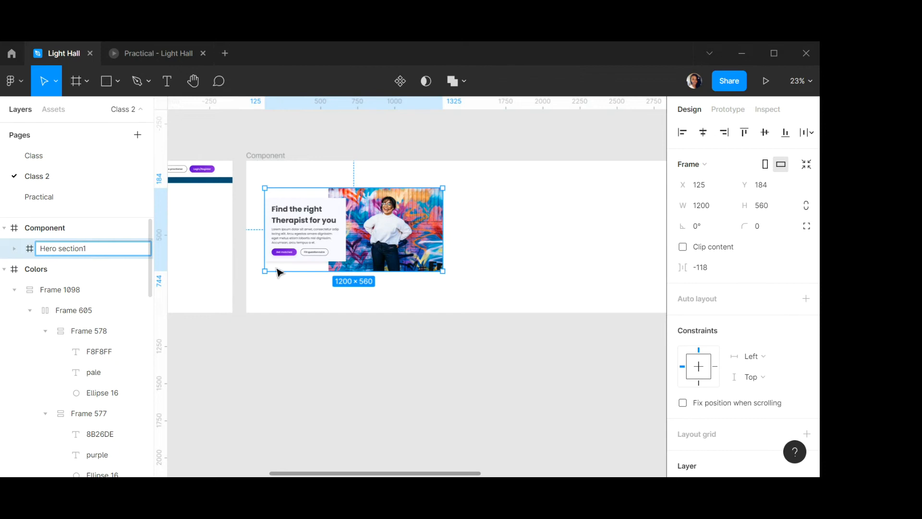
pyautogui.click(577, 223)
# Duplicate Hero section1 beside the original at about X 1472 on the same row and rename the copy as Hero section2.
pyautogui.click(355, 239)
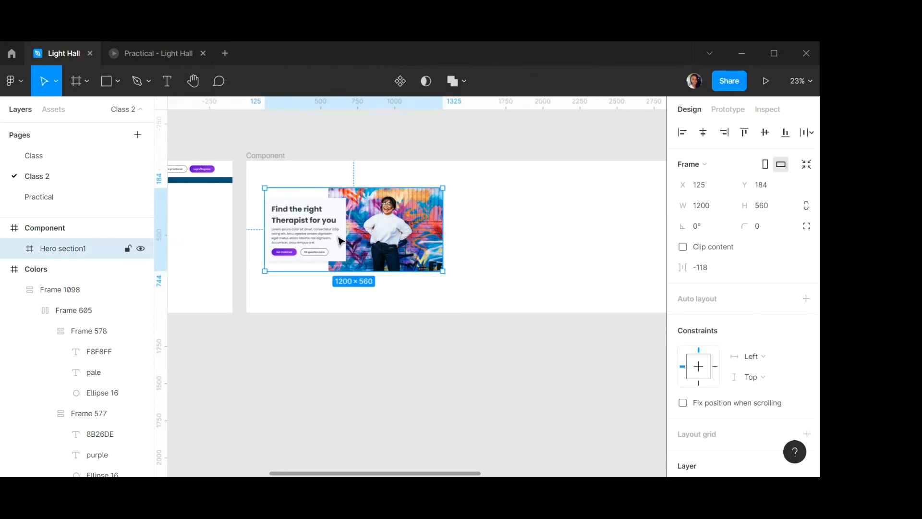
pyautogui.moveTo(356, 241); pyautogui.dragTo(540, 236)
pyautogui.doubleClick(95, 250)
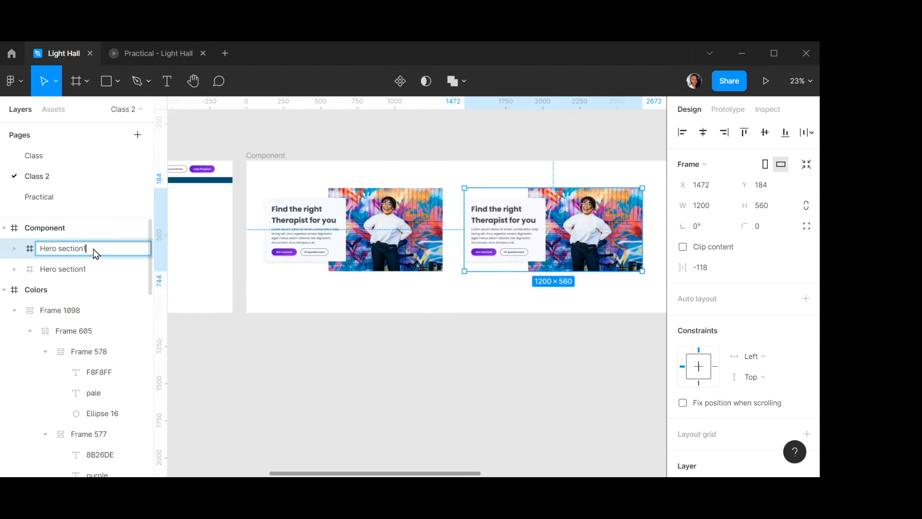
pyautogui.write('2')
pyautogui.click(72, 269)
pyautogui.scroll(-5, 394, 248)
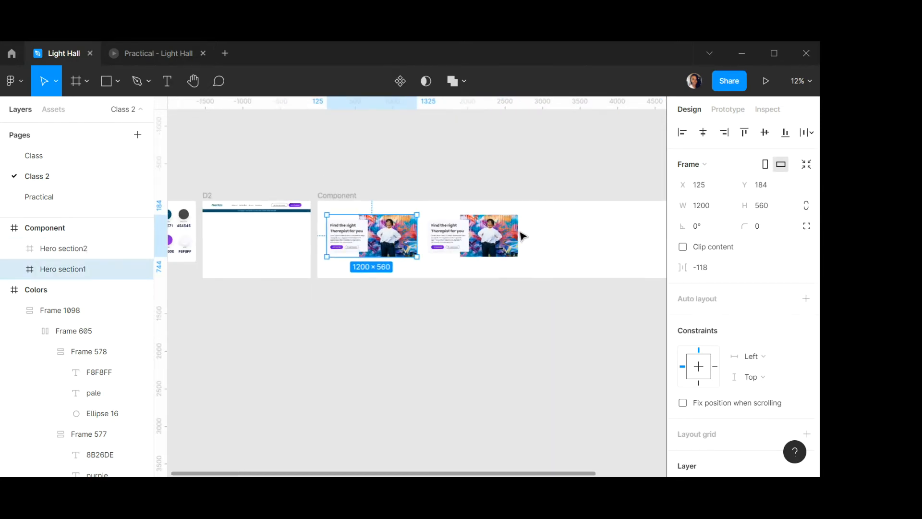
# Duplicate Hero section2 further along the same row at about X 2958 and rename the copy as Hero section3.
pyautogui.click(442, 241)
pyautogui.moveTo(473, 235); pyautogui.dragTo(584, 235)
pyautogui.doubleClick(94, 253)
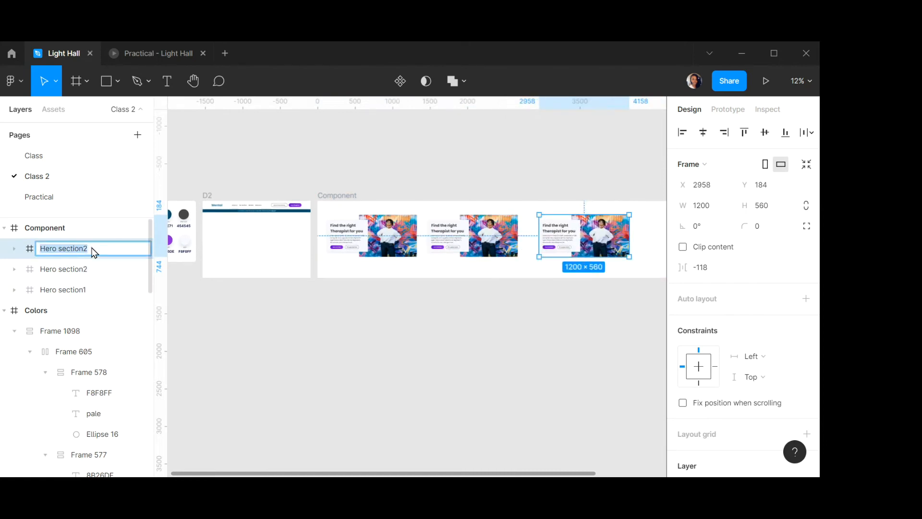
pyautogui.click(95, 253)
pyautogui.press('BackSpace')
pyautogui.write('3')
pyautogui.press('Return')
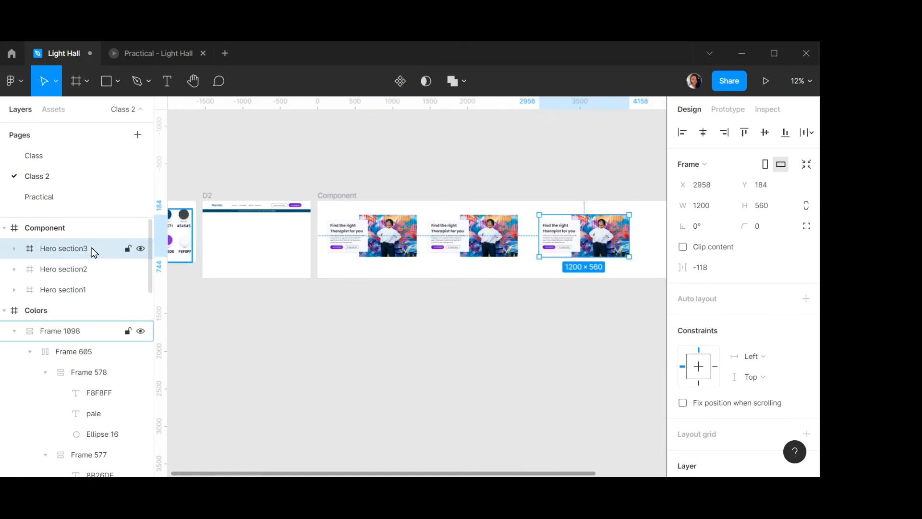
# Run the Unsplash plugin on the Hero image of Hero section2 and search for "happy people".
pyautogui.scroll(5, 340, 255)
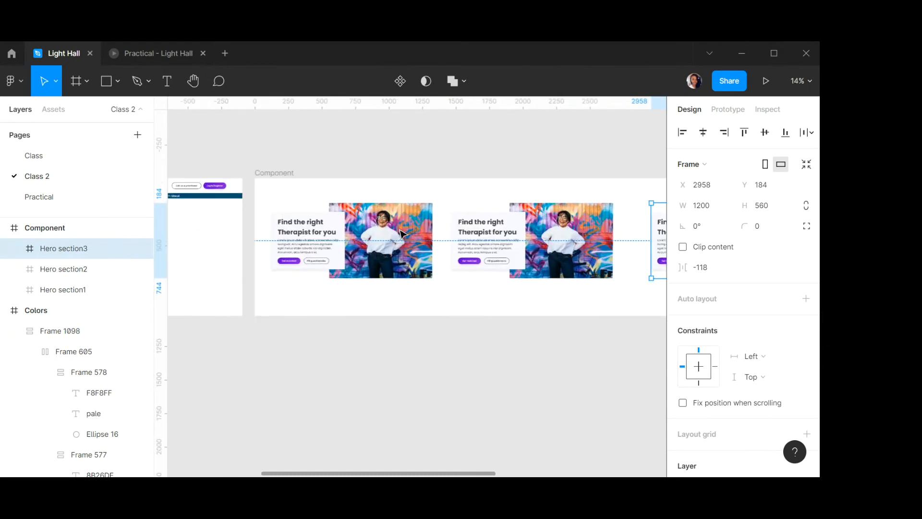
pyautogui.scroll(4, 403, 234)
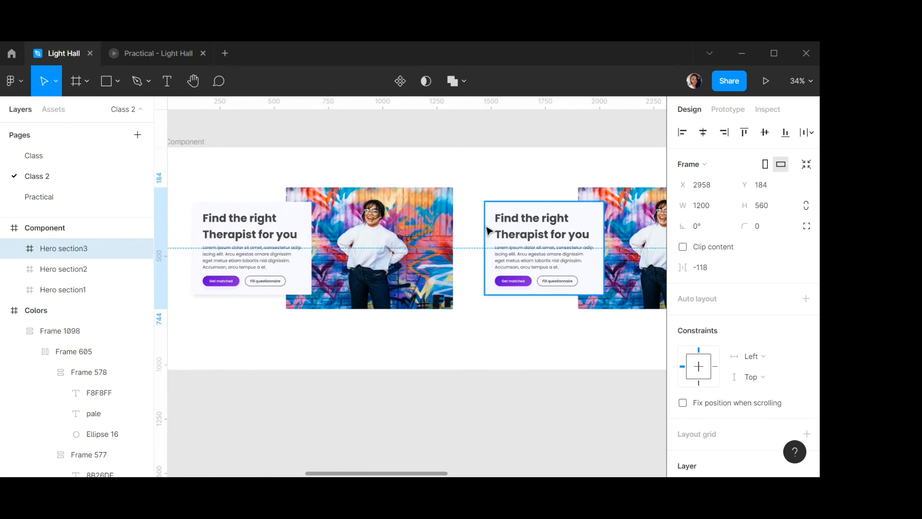
pyautogui.scroll(-4, 489, 232)
pyautogui.hscroll(5, 491, 230)
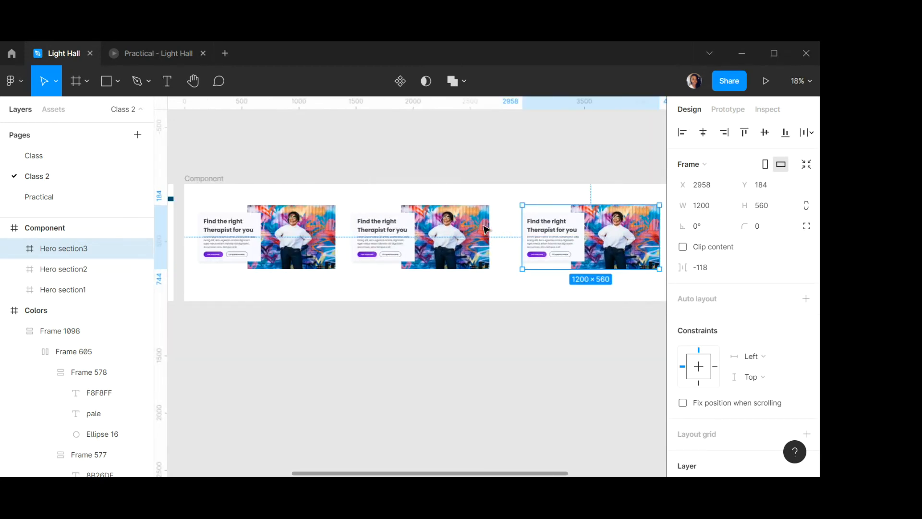
pyautogui.click(466, 227)
pyautogui.doubleClick(466, 227)
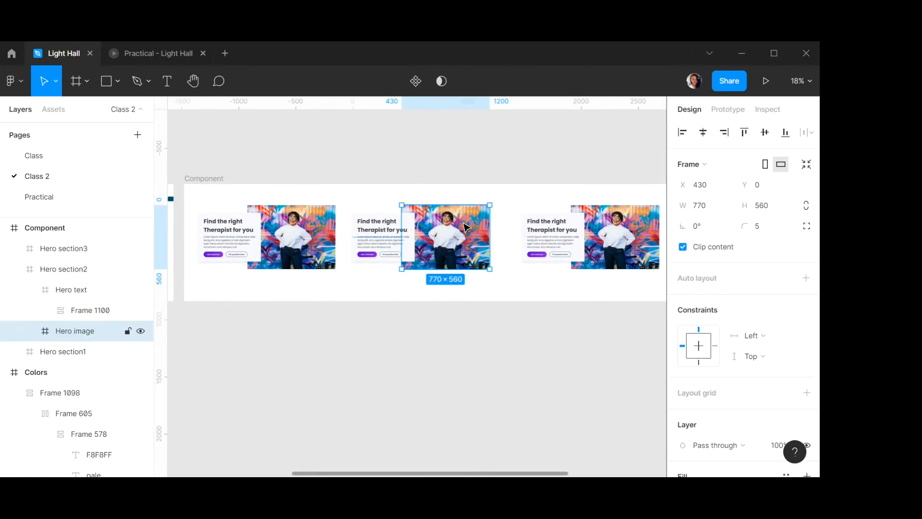
pyautogui.hotkey('ctrl', '/')
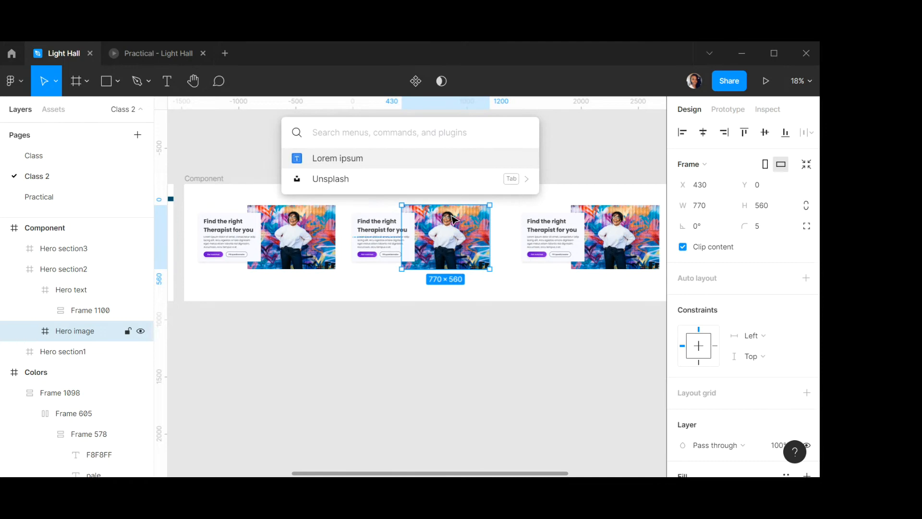
pyautogui.click(344, 180)
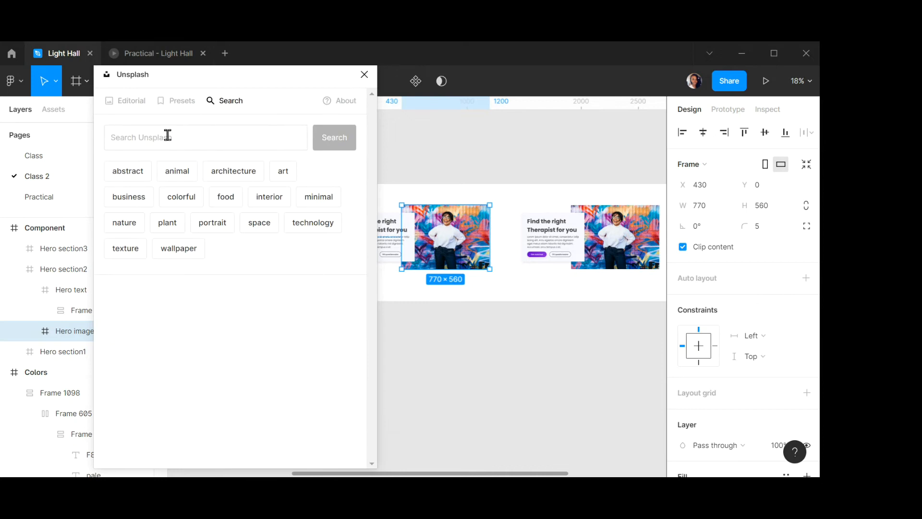
pyautogui.click(167, 136)
pyautogui.write('happy ')
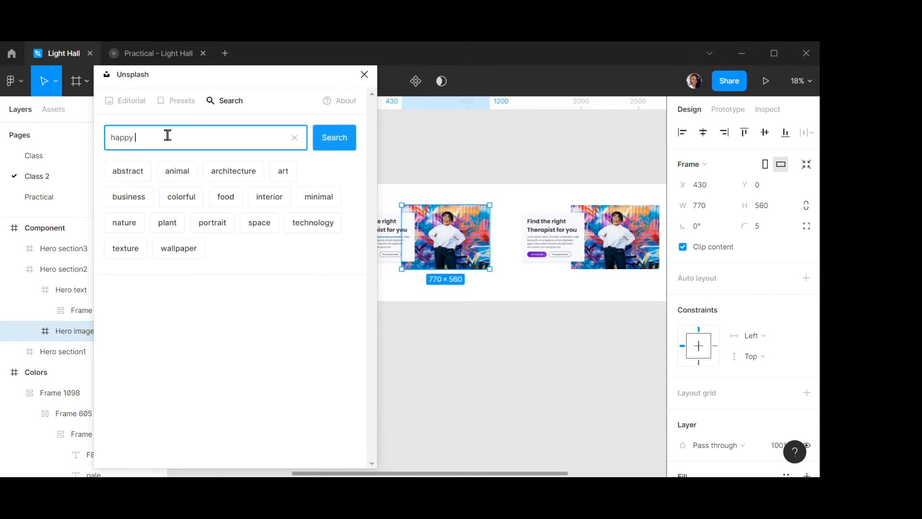
pyautogui.write('people')
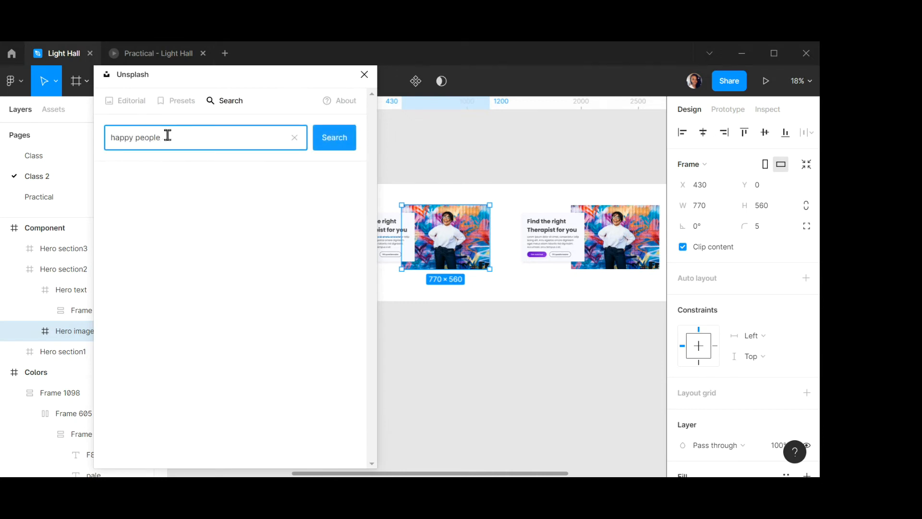
# Fill the Hero image of Hero section2 with the photo of a smiling woman seated at a table against a dark wall.
pyautogui.scroll(-6, 263, 346)
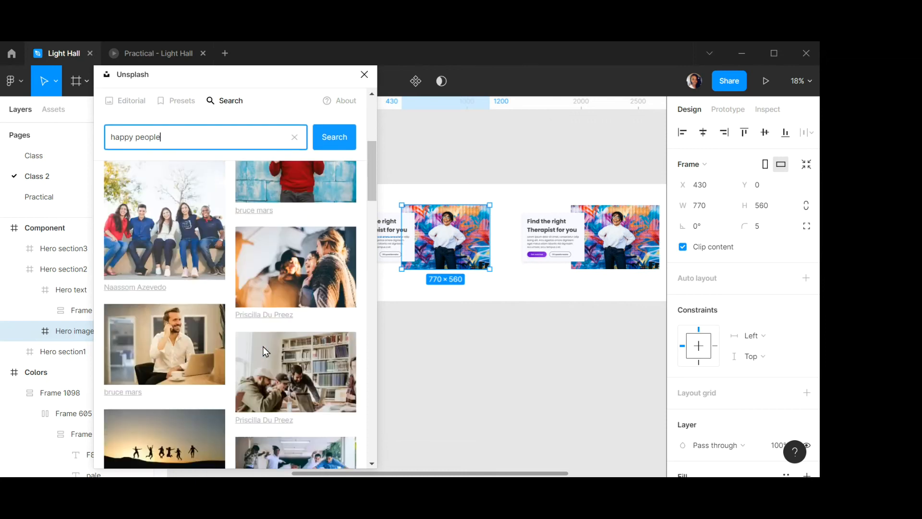
pyautogui.scroll(-10, 264, 347)
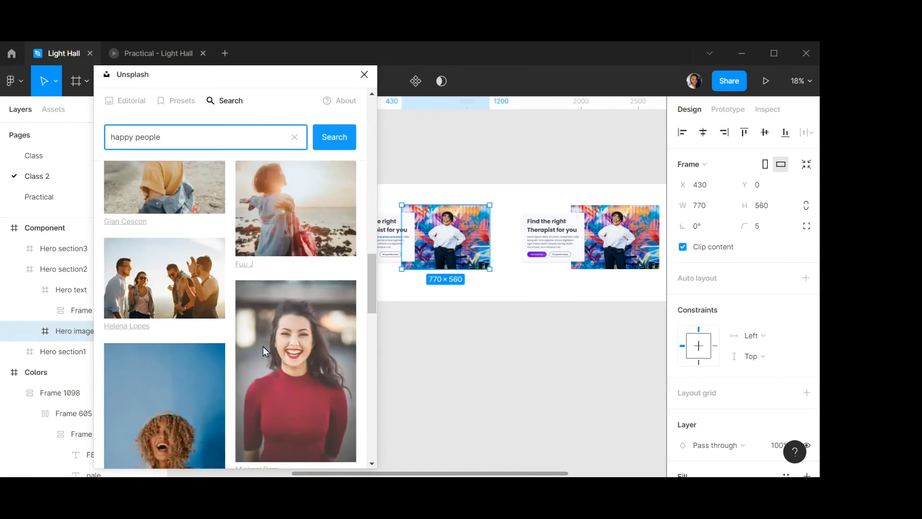
pyautogui.scroll(-8, 263, 347)
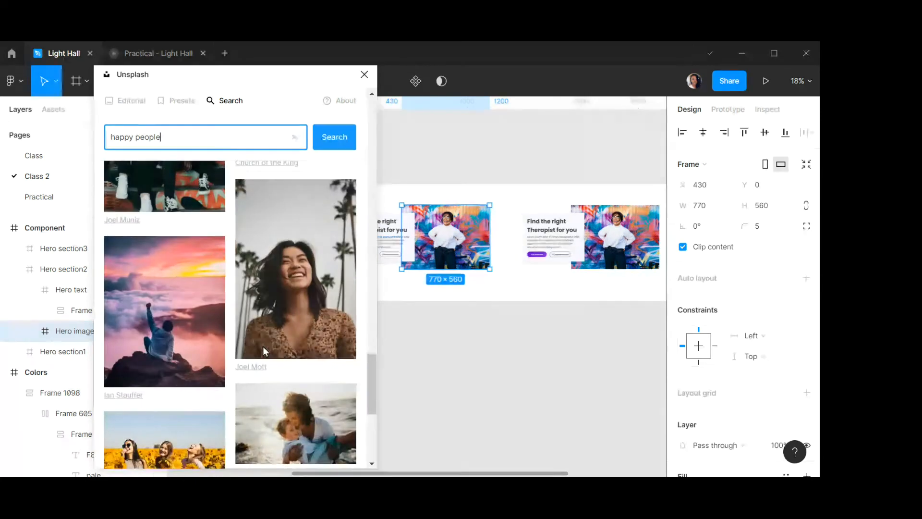
pyautogui.scroll(-10, 263, 347)
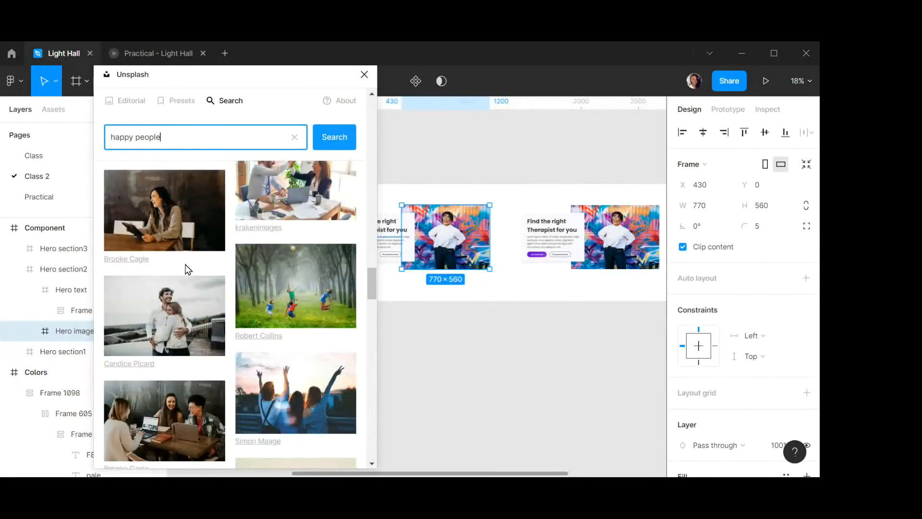
pyautogui.click(166, 223)
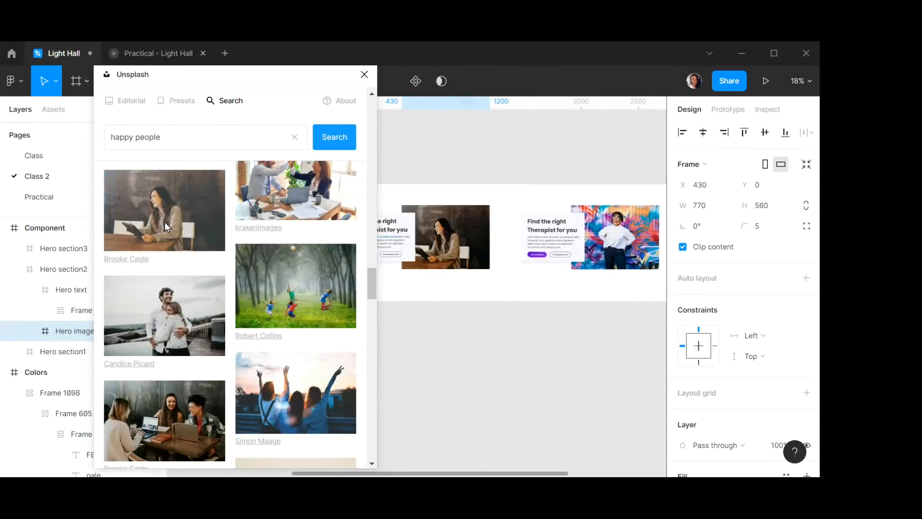
# Search Unsplash for "happy couple" and fill Hero section3's Hero image with the photo of the embracing couple in white, then close the plugin.
pyautogui.click(639, 233)
pyautogui.doubleClick(639, 233)
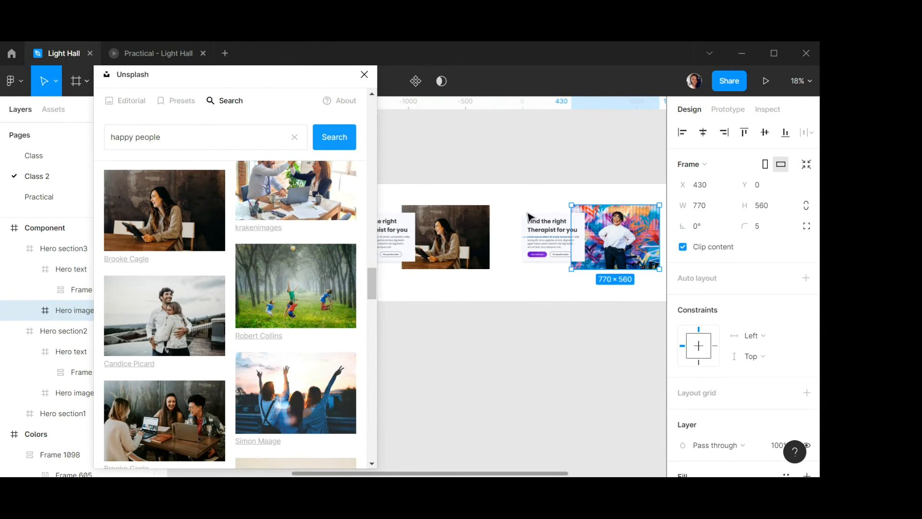
pyautogui.moveTo(164, 138); pyautogui.dragTo(108, 135)
pyautogui.write('h')
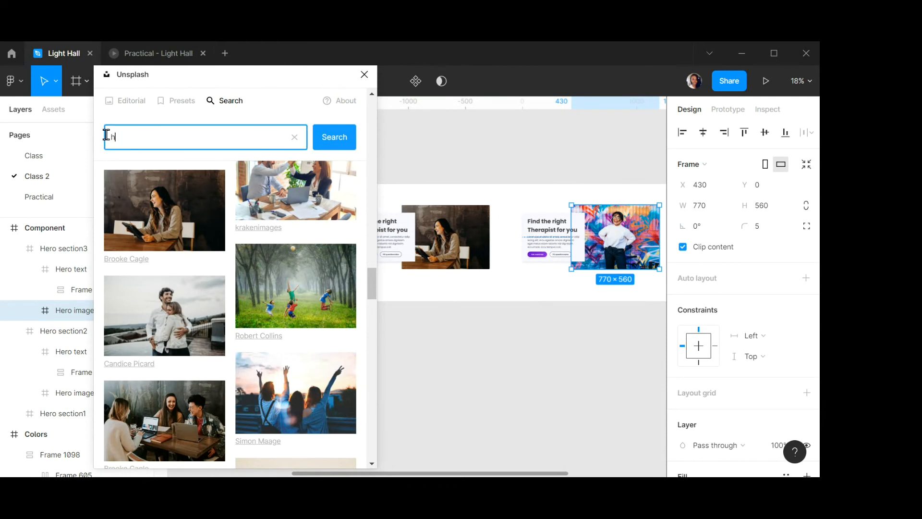
pyautogui.write('appy couple')
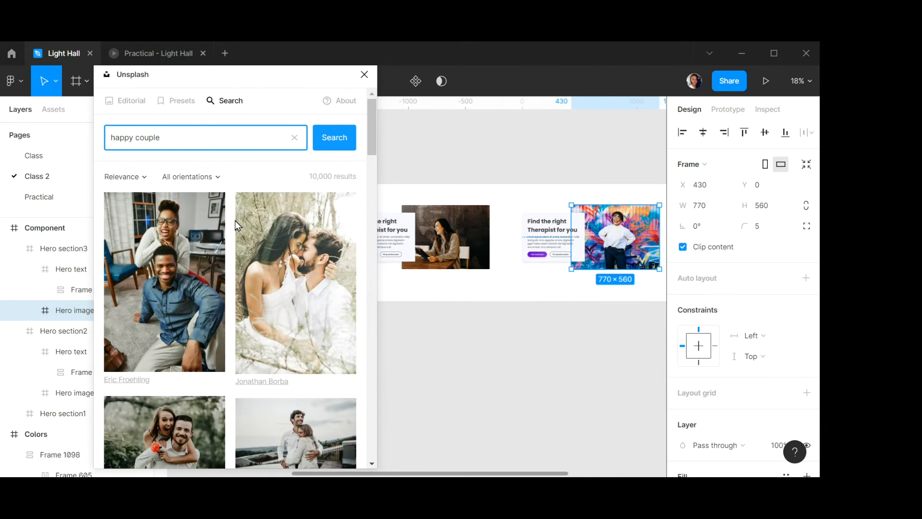
pyautogui.click(291, 264)
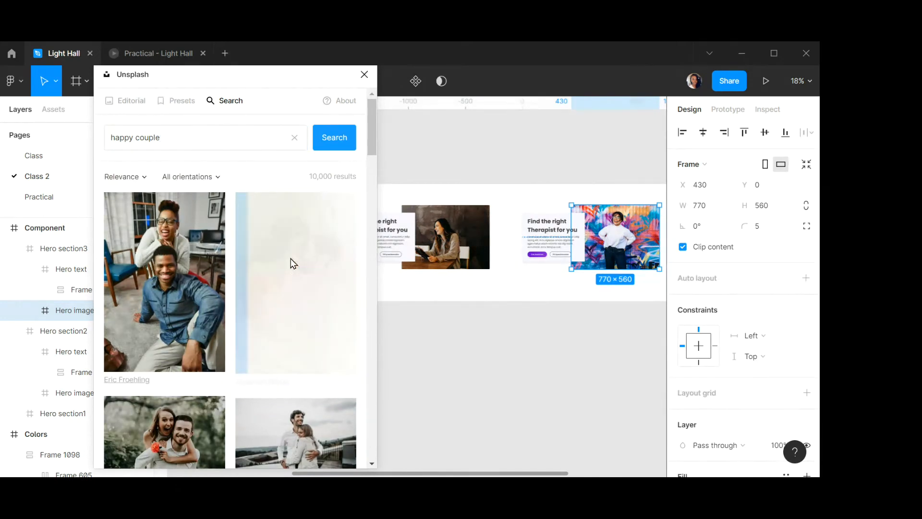
pyautogui.scroll(5, 641, 219)
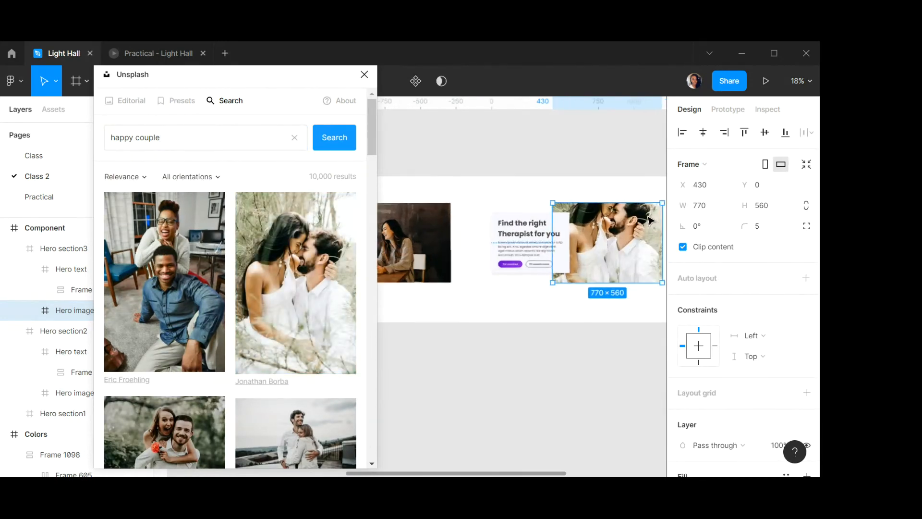
pyautogui.hscroll(3, 646, 221)
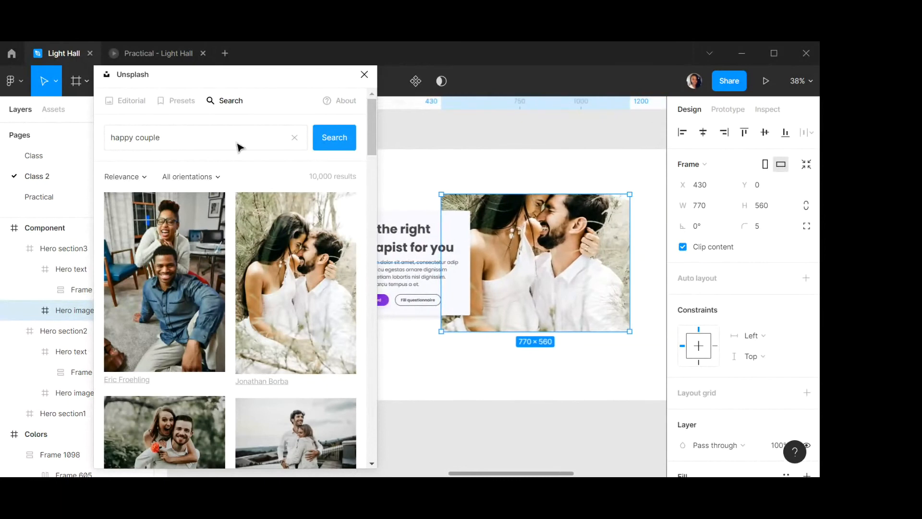
pyautogui.click(364, 74)
pyautogui.scroll(2, 614, 255)
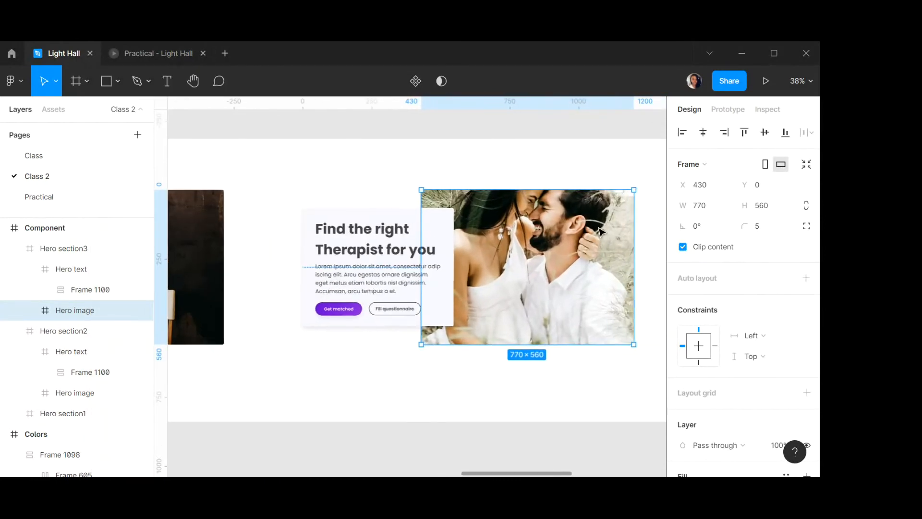
# Set Hero section3's Hero image fill to Crop and shift the couple's photo down so both heads sit inside the frame.
pyautogui.hscroll(8, 600, 232)
pyautogui.scroll(-5, 743, 271)
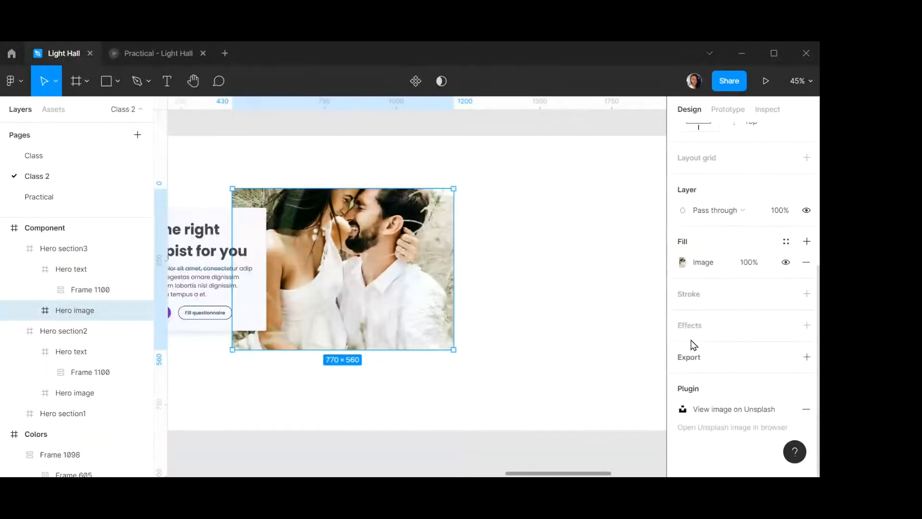
pyautogui.click(683, 262)
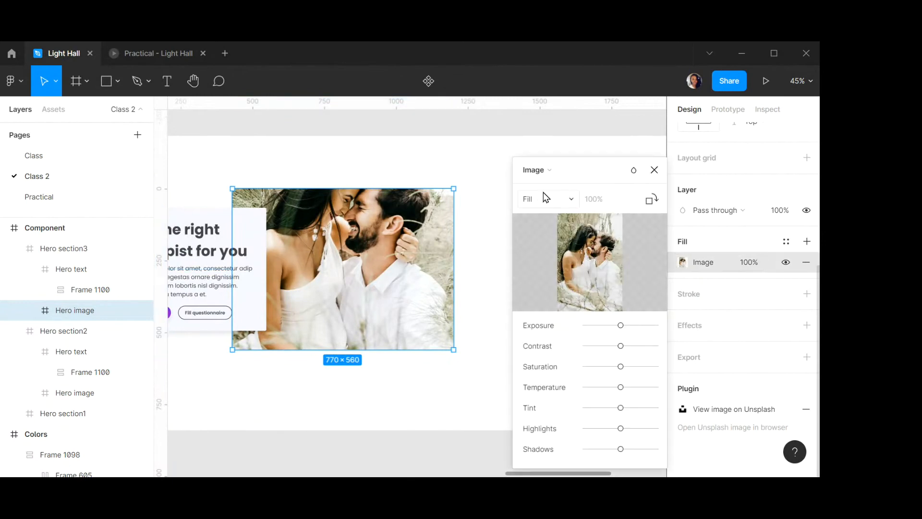
pyautogui.click(552, 202)
pyautogui.click(545, 229)
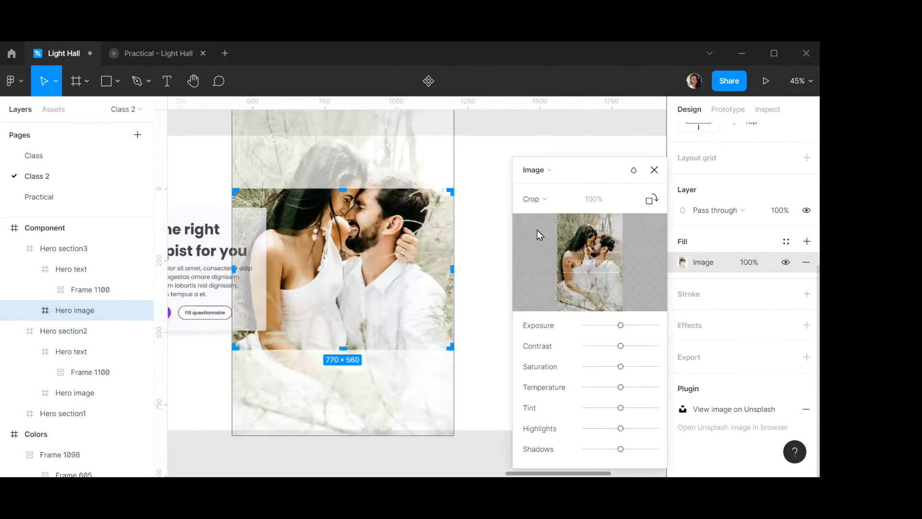
pyautogui.moveTo(368, 236); pyautogui.dragTo(365, 275)
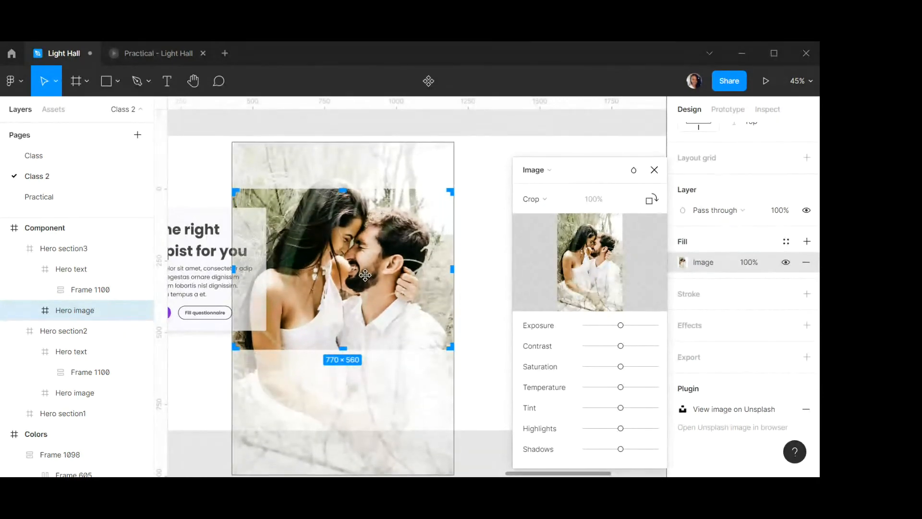
pyautogui.click(653, 169)
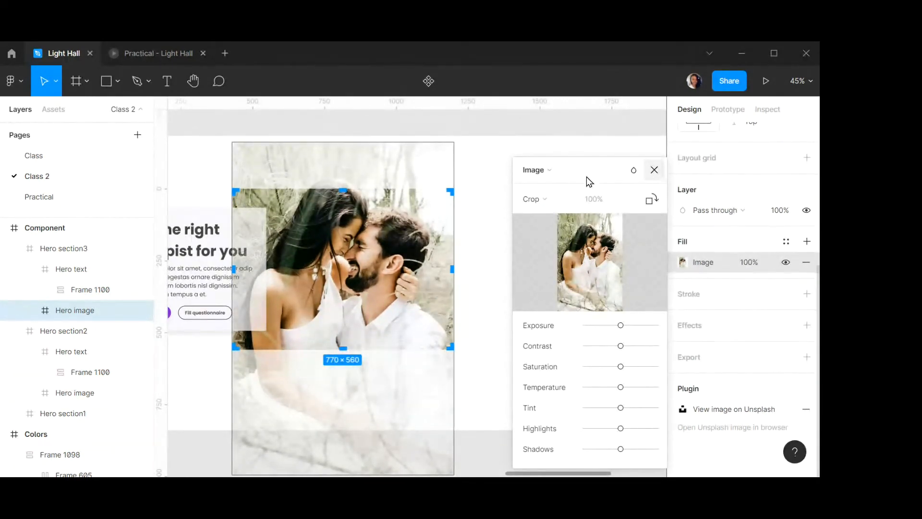
pyautogui.click(529, 178)
pyautogui.scroll(1, 448, 203)
pyautogui.scroll(-5, 449, 207)
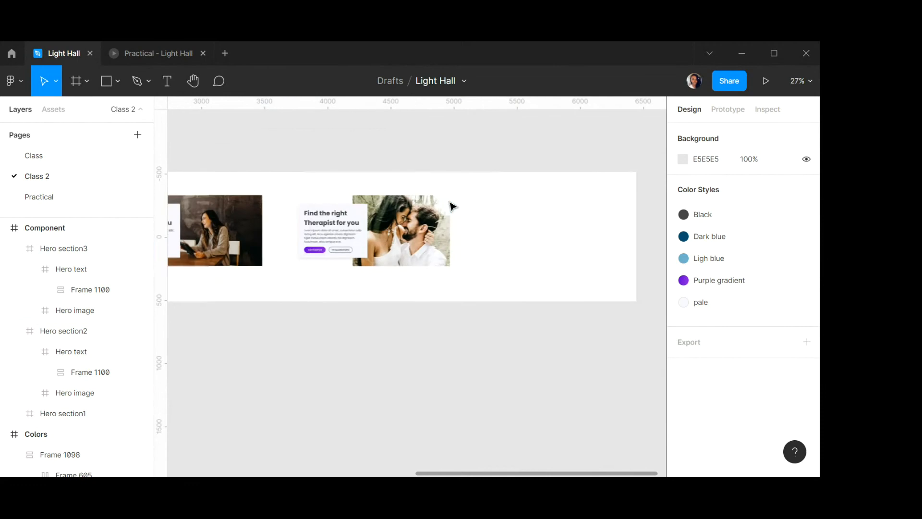
pyautogui.hscroll(-3, 421, 203)
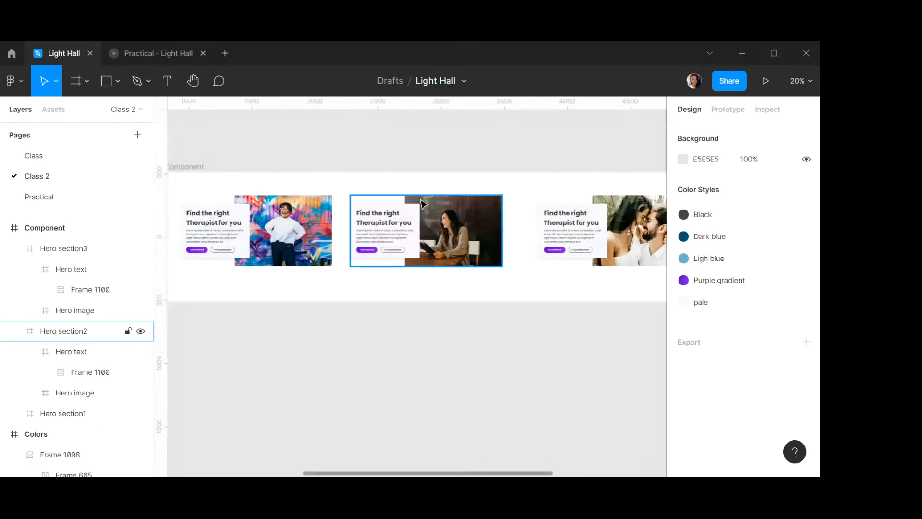
pyautogui.scroll(1, 425, 204)
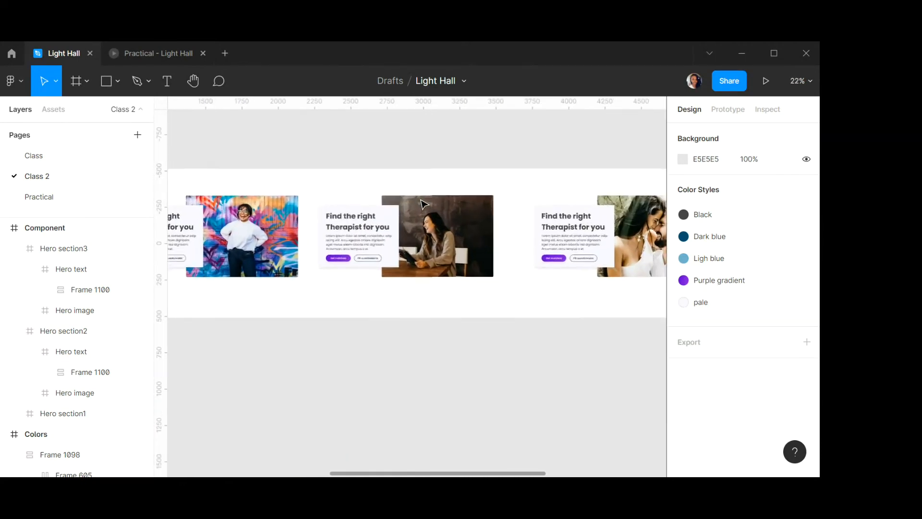
pyautogui.scroll(-2, 425, 204)
pyautogui.scroll(-1, 425, 205)
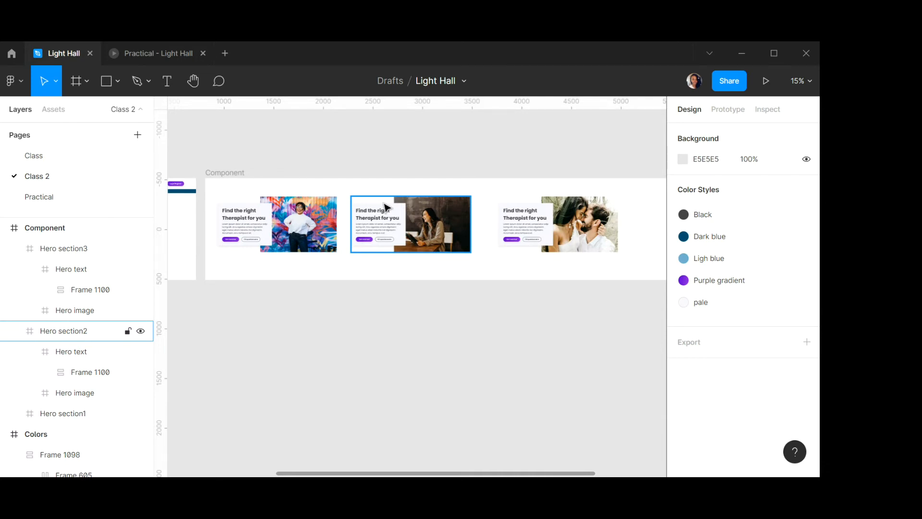
pyautogui.click(332, 217)
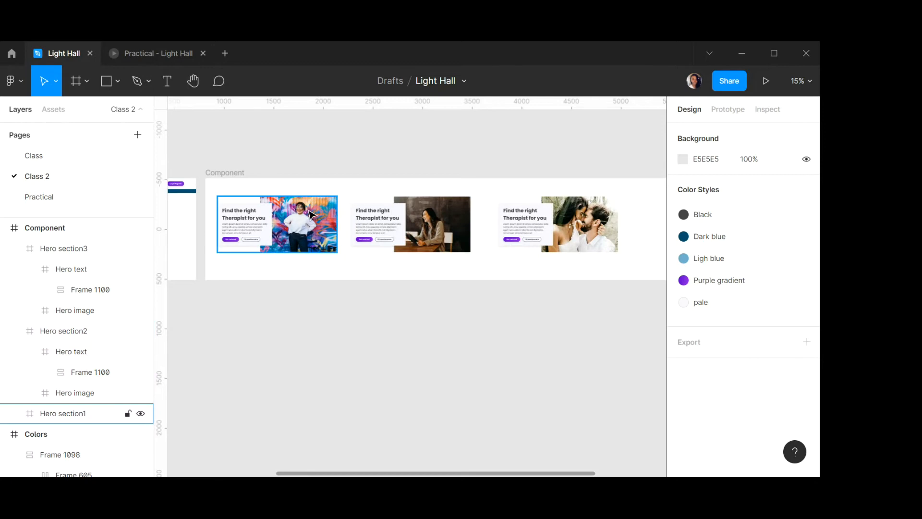
pyautogui.click(342, 231)
pyautogui.scroll(1, 295, 221)
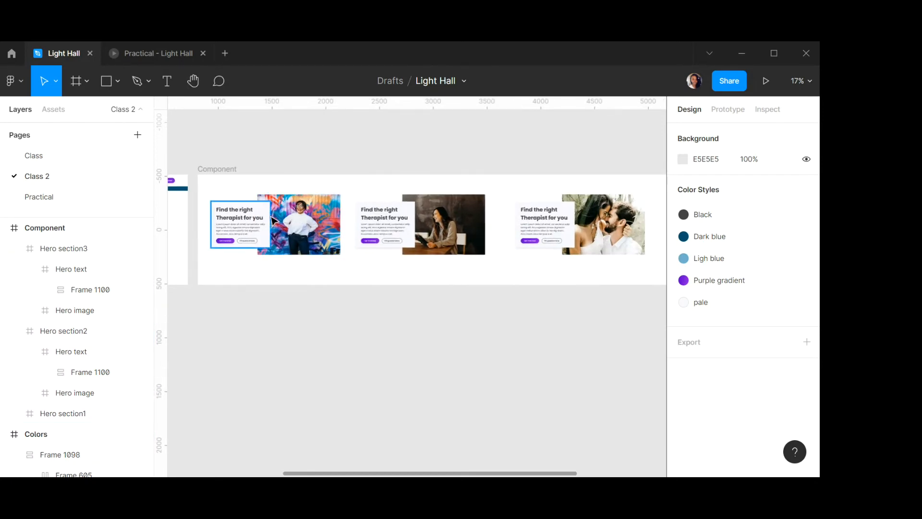
pyautogui.scroll(-1, 273, 221)
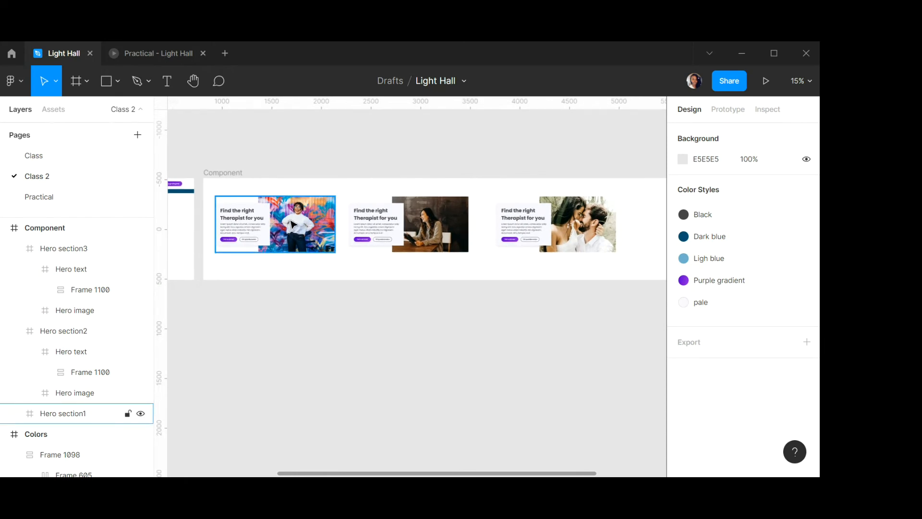
# Turn the Hero section1, Hero section2 and Hero section3 frames into three separate components.
pyautogui.click(293, 224)
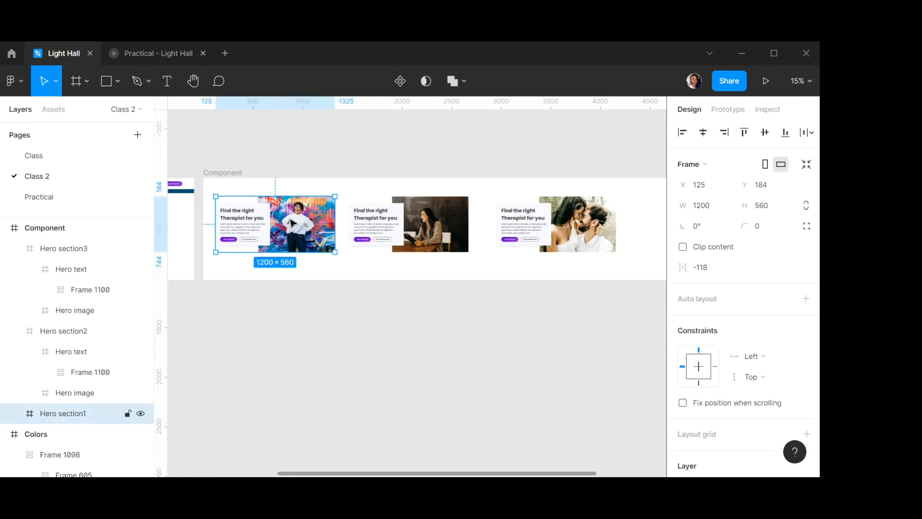
pyautogui.click(398, 82)
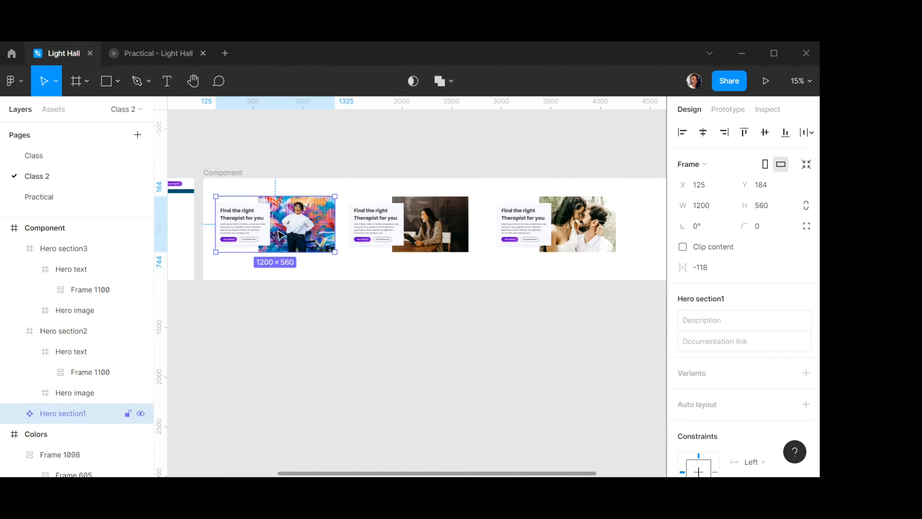
pyautogui.click(417, 214)
pyautogui.click(401, 82)
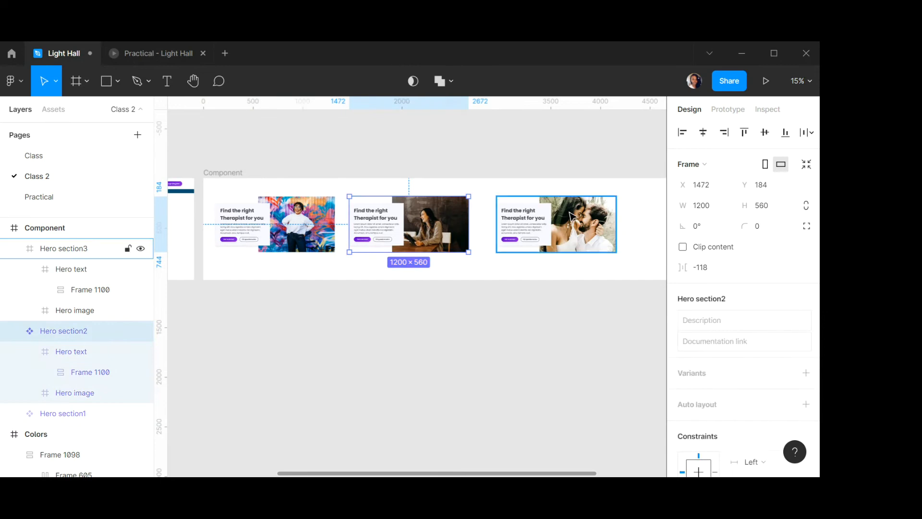
pyautogui.click(64, 249)
pyautogui.click(402, 83)
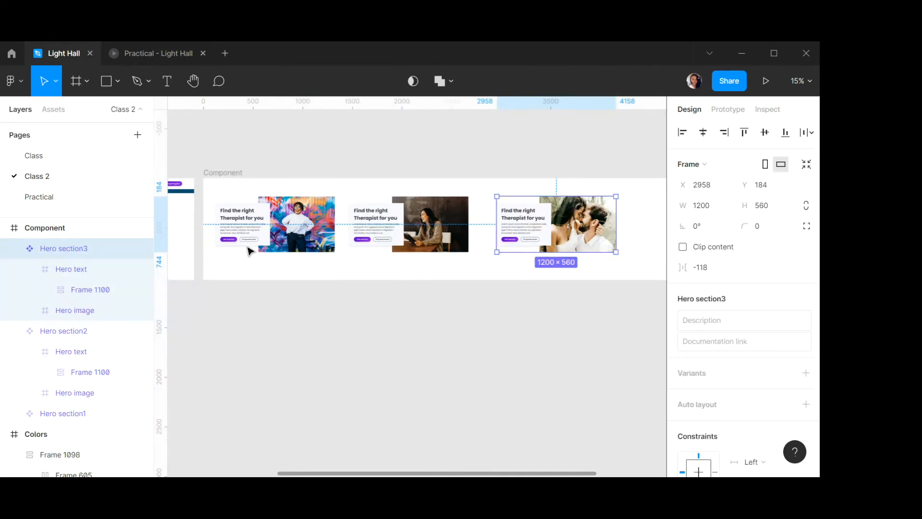
# Combine the three hero section components as variants of one component set.
pyautogui.click(274, 230)
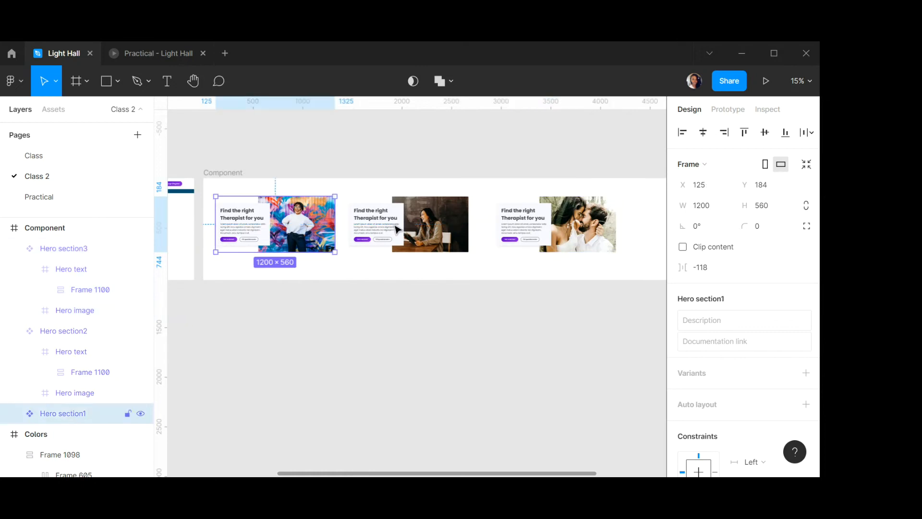
pyautogui.keyDown('shift'); pyautogui.click(413, 226); pyautogui.keyUp('shift')
pyautogui.keyDown('shift'); pyautogui.click(562, 231); pyautogui.keyUp('shift')
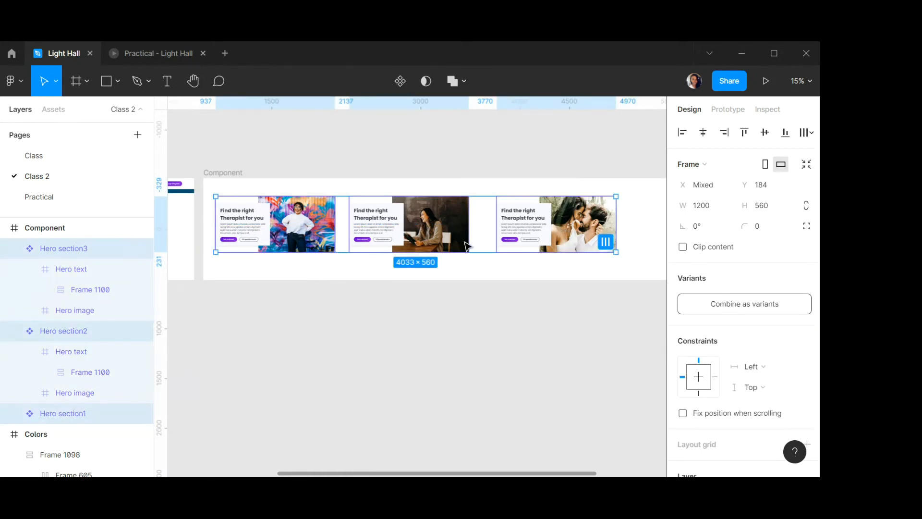
pyautogui.click(744, 305)
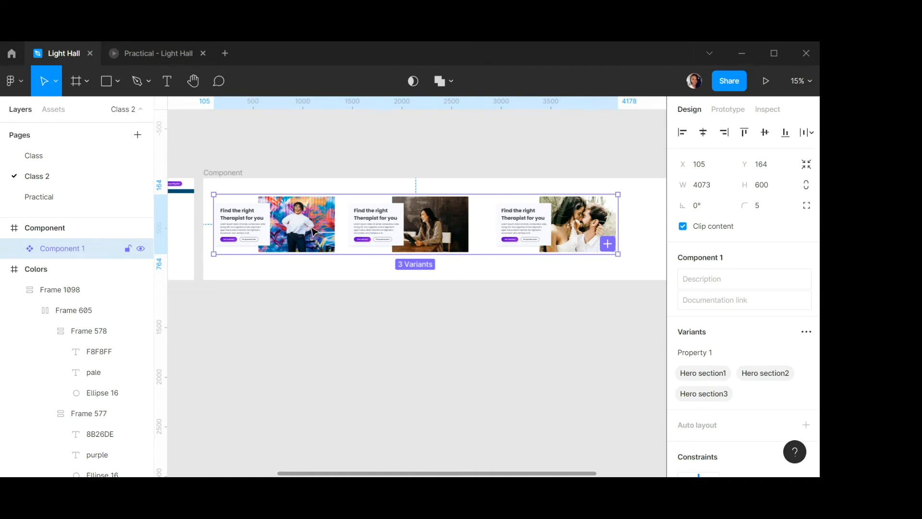
# Rename the combined component set as Hero image.
pyautogui.doubleClick(79, 248)
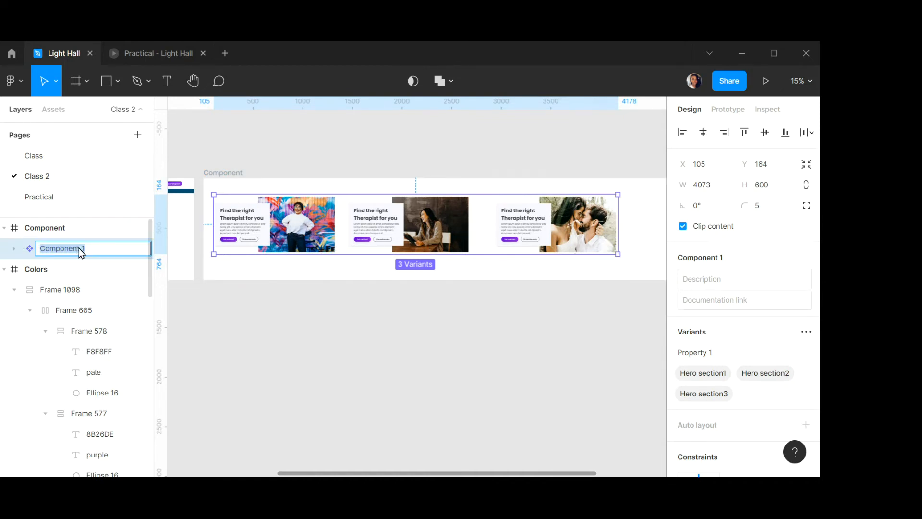
pyautogui.write('Hero image')
pyautogui.press('Return')
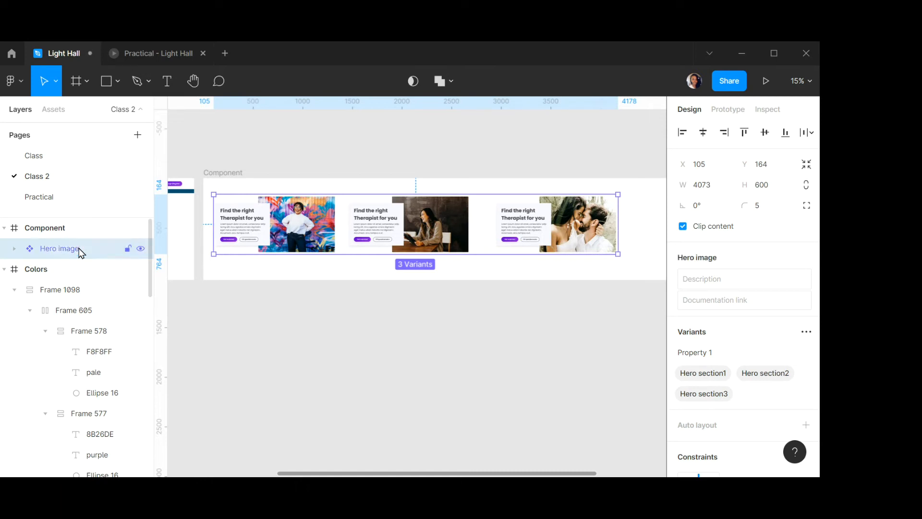
# Add a prototype connection from the Hero section1 variant to the Hero section2 variant.
pyautogui.scroll(1, 289, 235)
pyautogui.scroll(1, 290, 235)
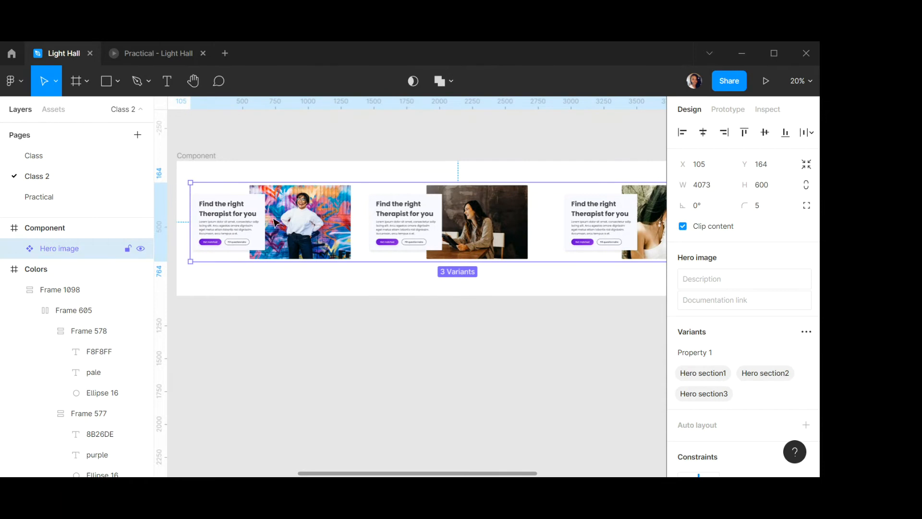
pyautogui.click(281, 216)
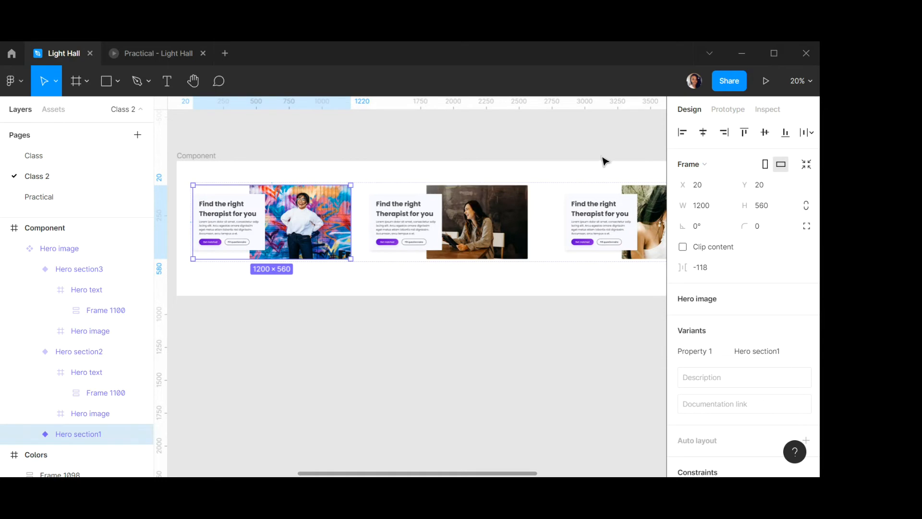
pyautogui.click(732, 111)
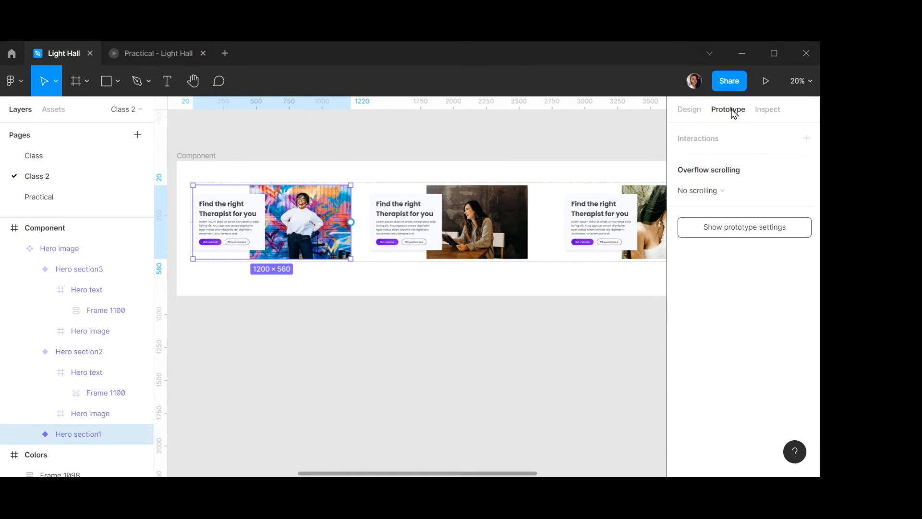
pyautogui.scroll(5, 370, 223)
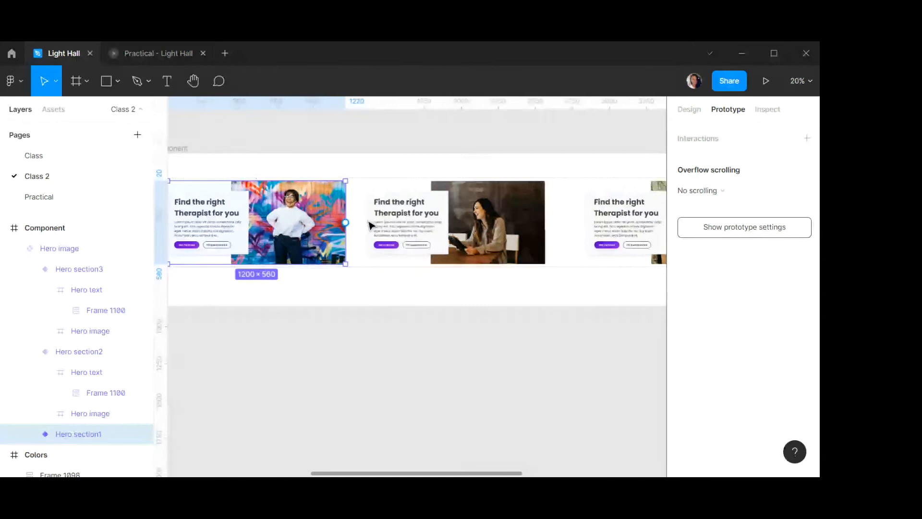
pyautogui.scroll(5, 370, 223)
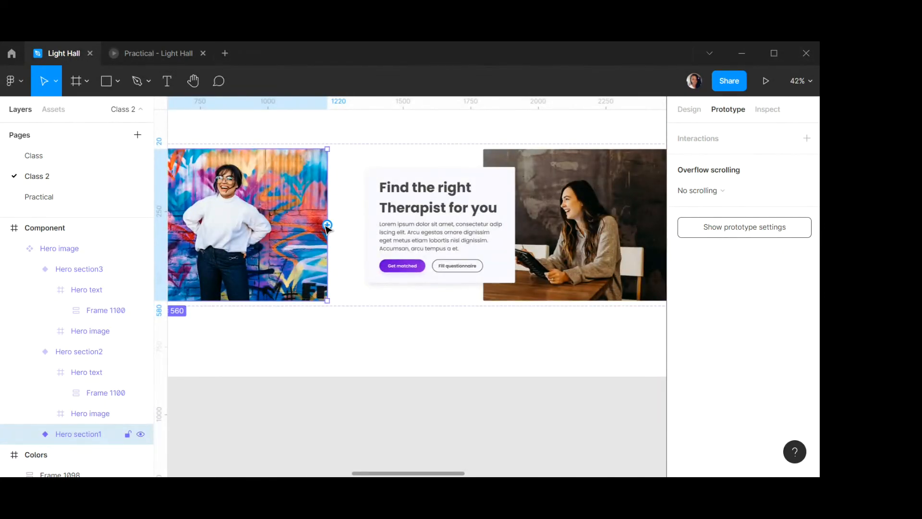
pyautogui.moveTo(327, 225); pyautogui.dragTo(383, 240)
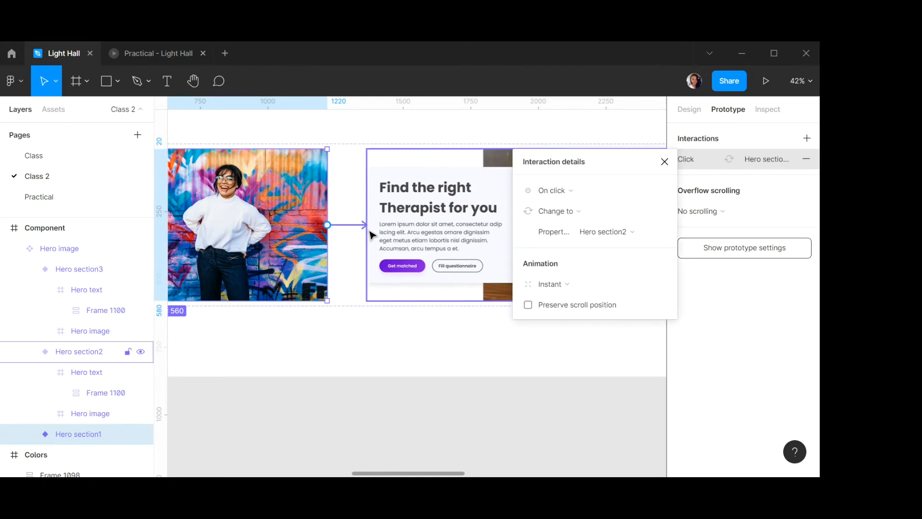
# Set the trigger of the Hero section1 interaction to After delay with a 900 ms delay.
pyautogui.click(592, 191)
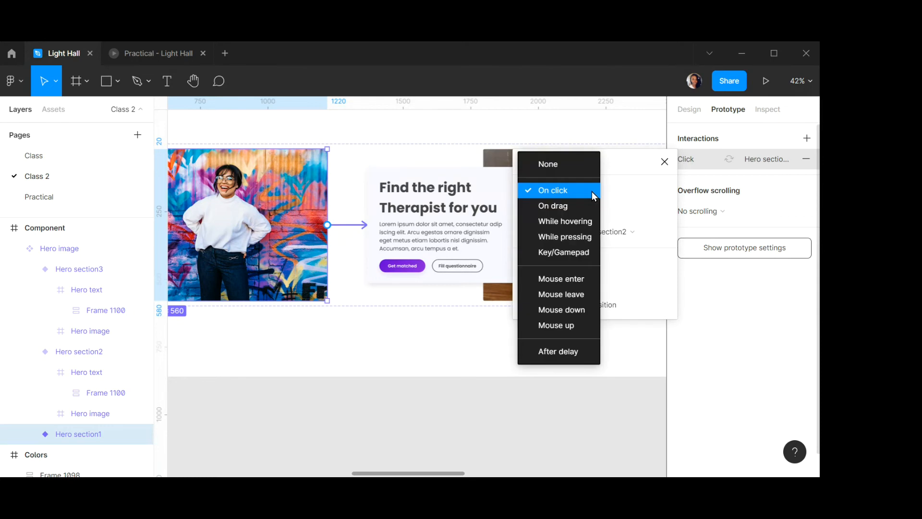
pyautogui.click(559, 351)
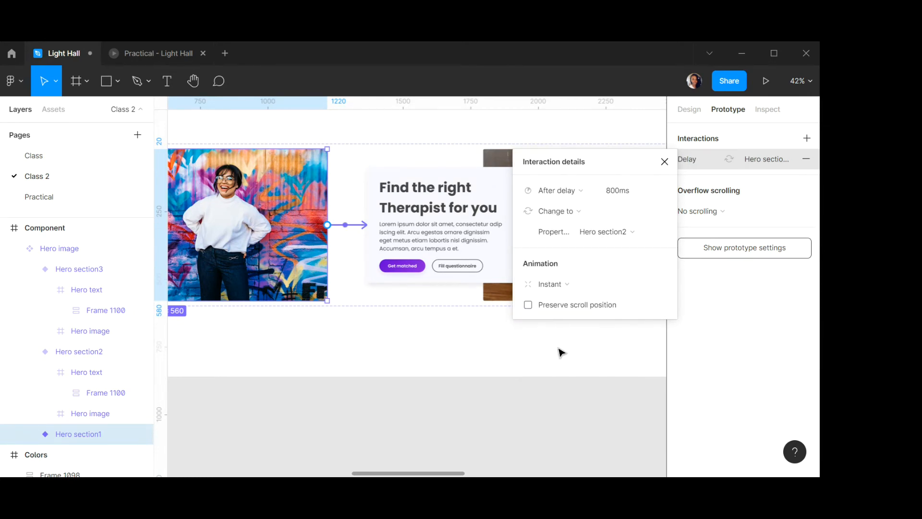
pyautogui.click(612, 195)
pyautogui.click(612, 191)
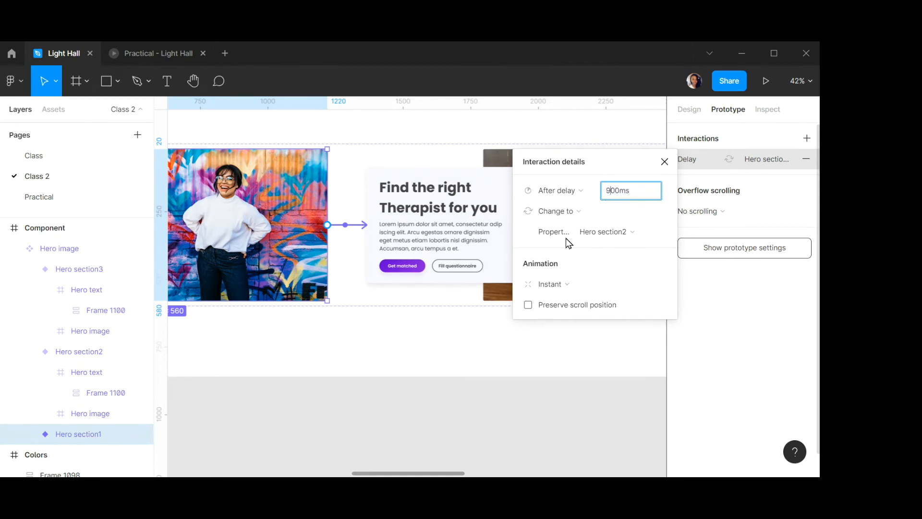
# Set the animation of the Hero section1 interaction to Smart animate, keeping the Ease out easing.
pyautogui.click(587, 286)
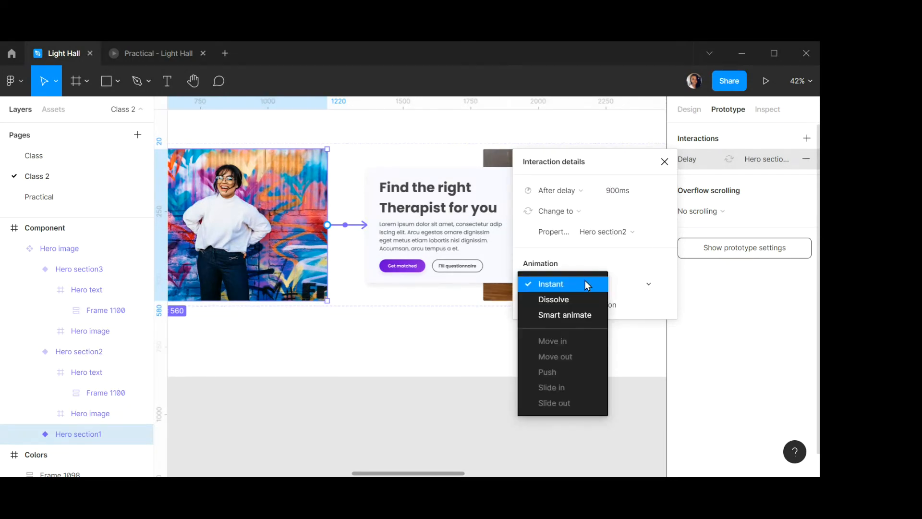
pyautogui.click(569, 316)
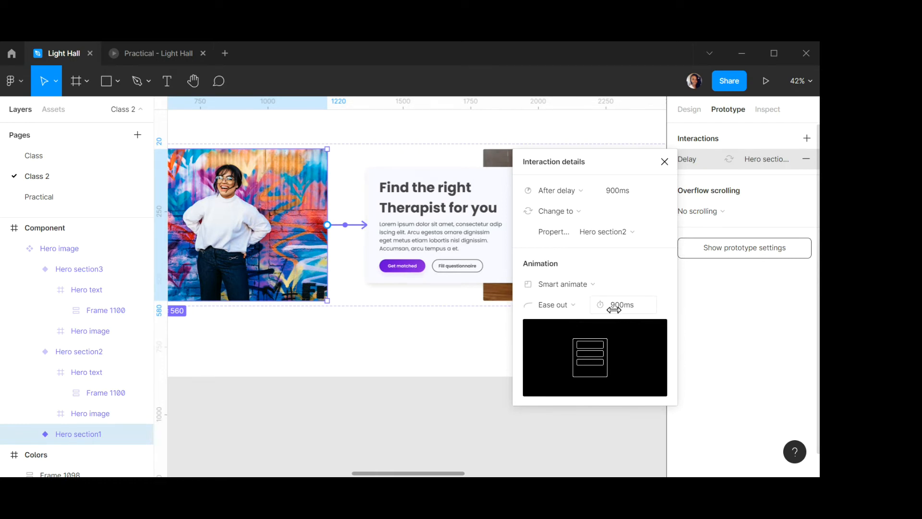
pyautogui.click(568, 308)
pyautogui.click(567, 306)
pyautogui.click(664, 162)
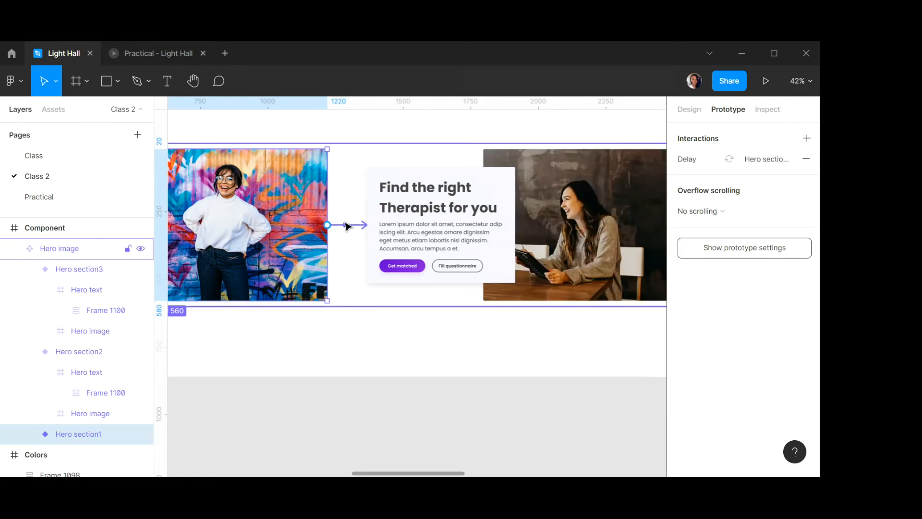
# Review the trigger, delay and easing settings of the connection from Hero section1 to Hero section2.
pyautogui.scroll(1, 345, 226)
pyautogui.scroll(-5, 346, 226)
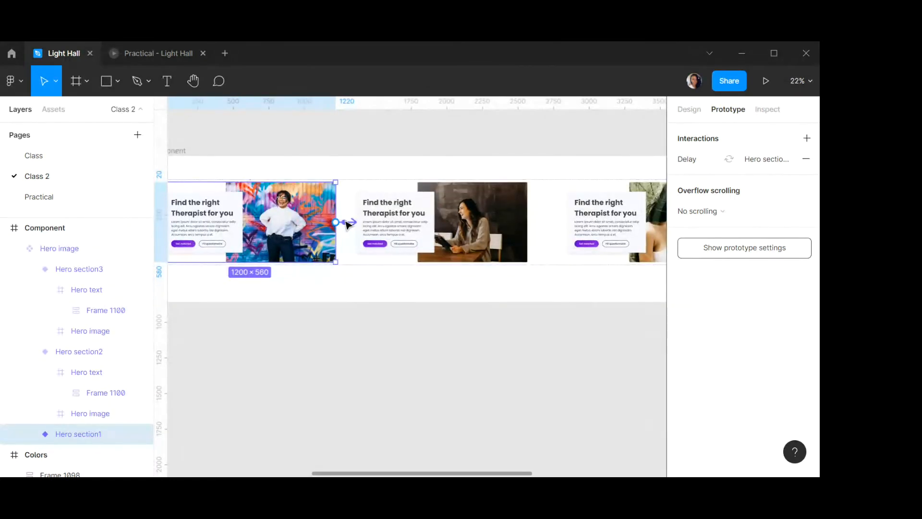
pyautogui.scroll(-1, 346, 224)
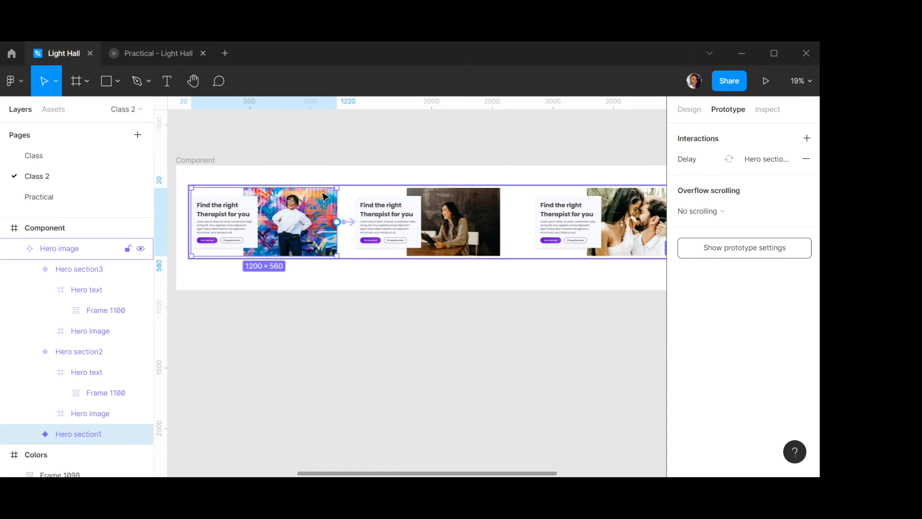
pyautogui.scroll(5, 345, 212)
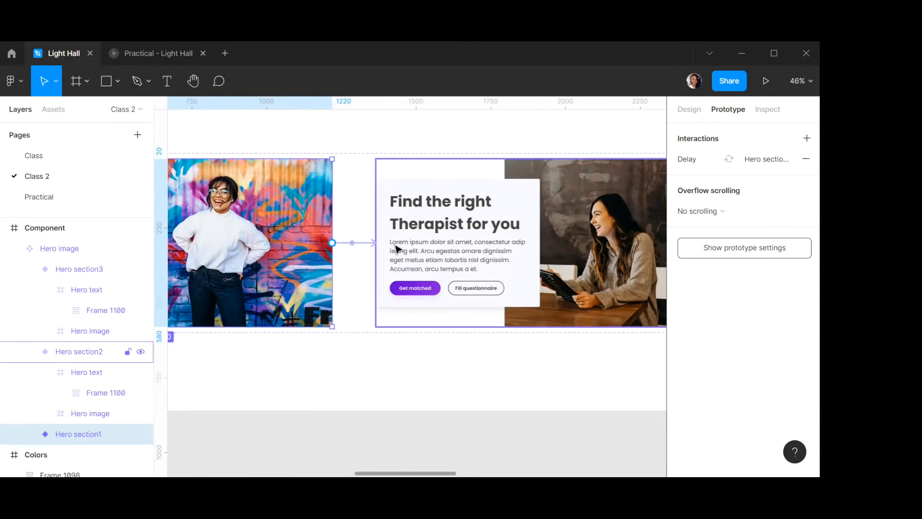
pyautogui.click(357, 243)
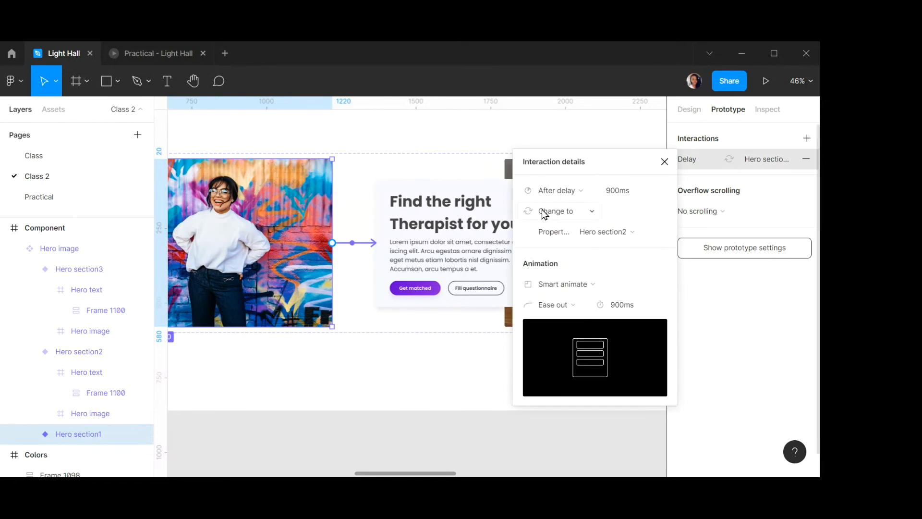
pyautogui.click(572, 191)
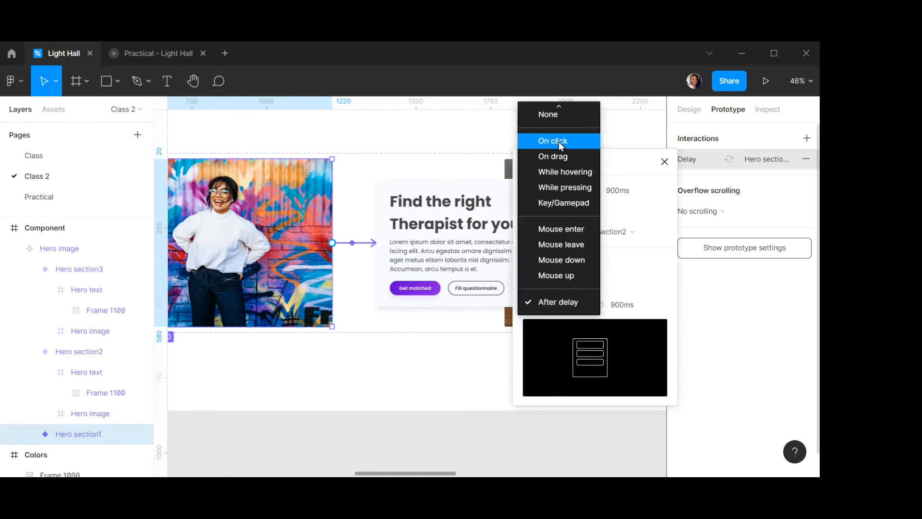
pyautogui.click(553, 302)
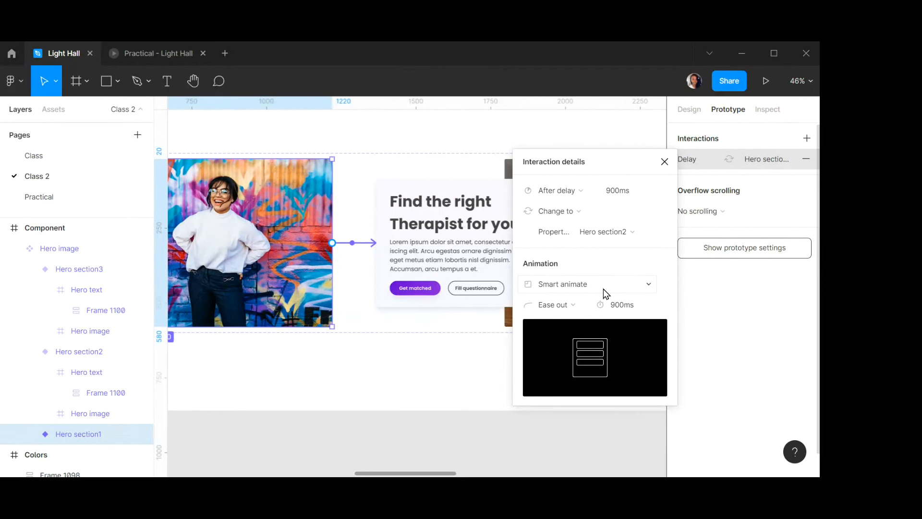
pyautogui.click(561, 306)
pyautogui.click(560, 307)
pyautogui.click(665, 162)
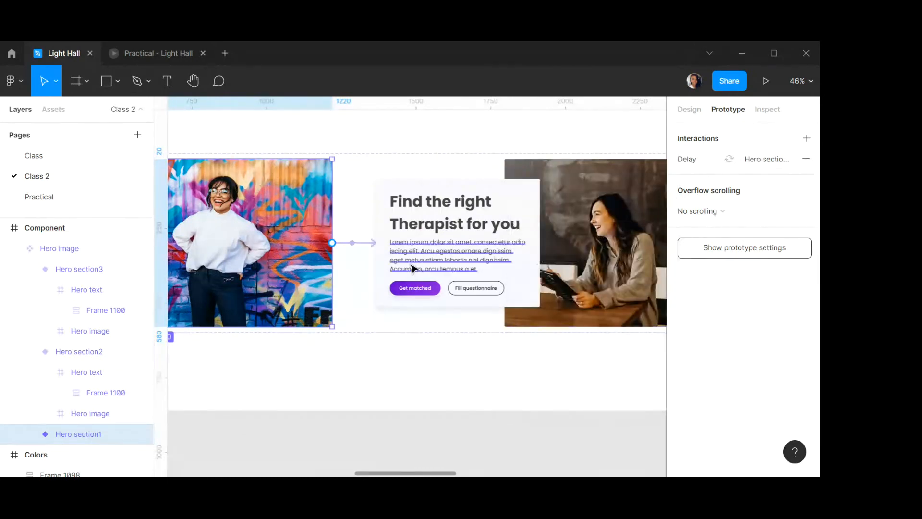
pyautogui.scroll(-5, 412, 268)
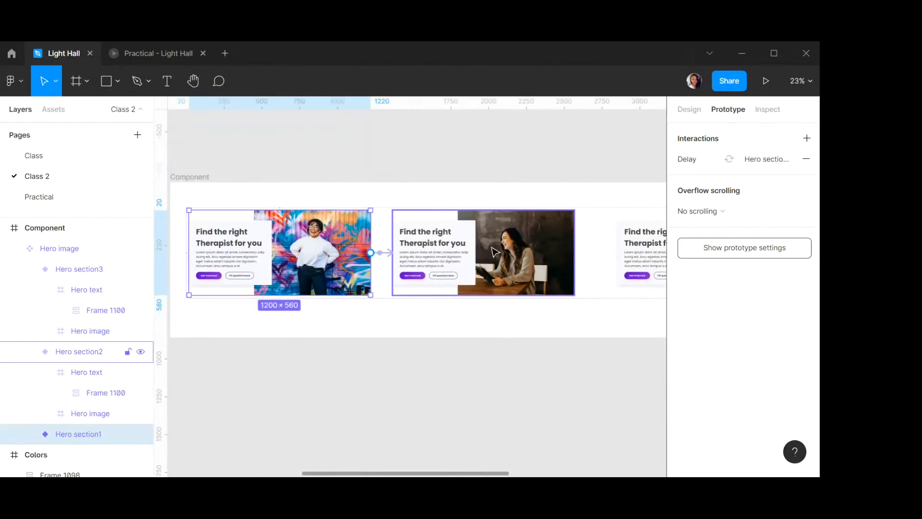
# Add a prototype connection from the Hero section2 variant to the Hero section3 variant.
pyautogui.click(494, 251)
pyautogui.hscroll(5, 480, 249)
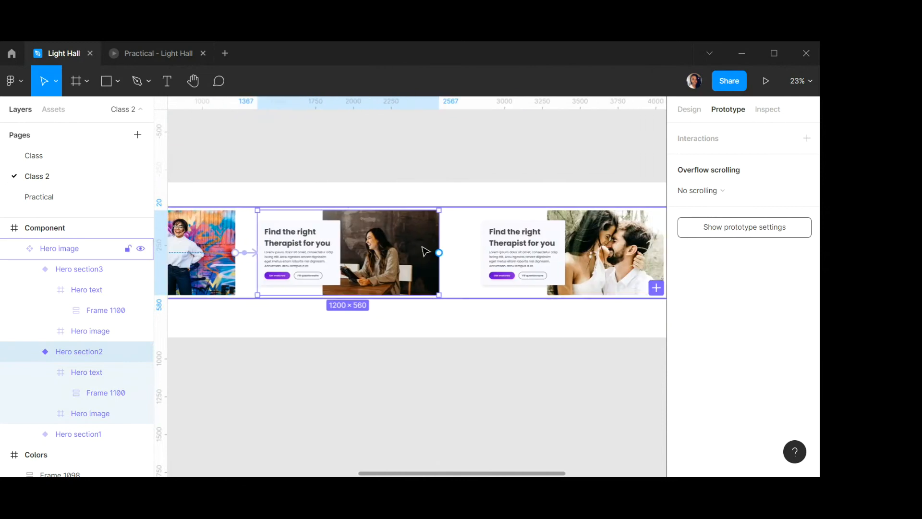
pyautogui.moveTo(438, 253); pyautogui.dragTo(514, 252)
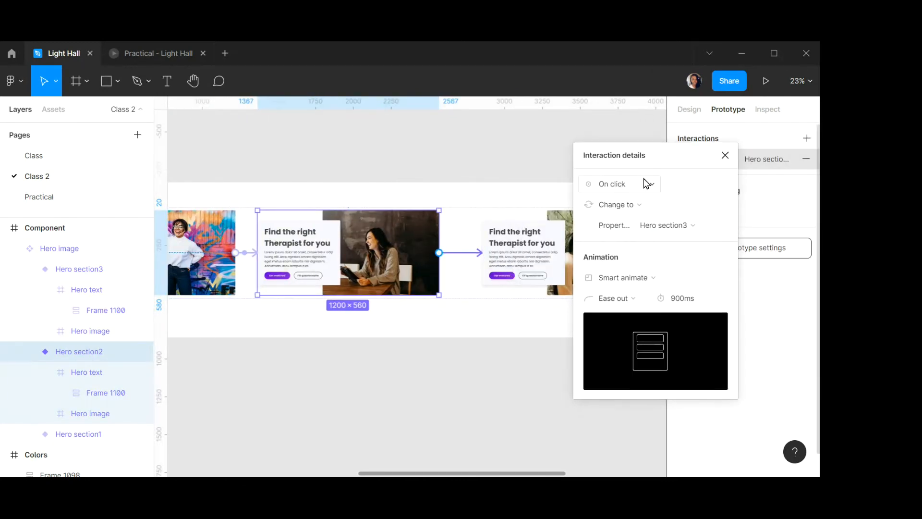
# Set the trigger of the Hero section2 interaction to After delay with a 900 ms delay.
pyautogui.click(645, 183)
pyautogui.click(618, 348)
pyautogui.click(675, 190)
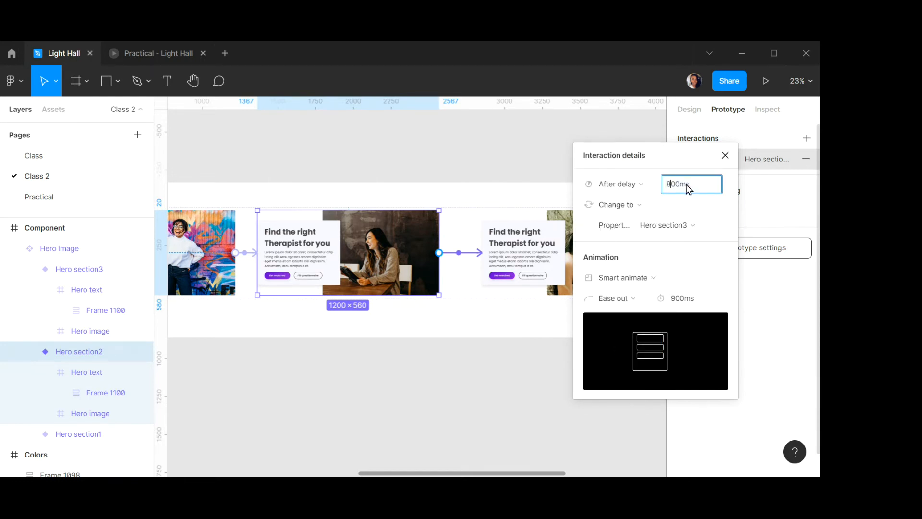
pyautogui.press('BackSpace')
pyautogui.write('9')
pyautogui.click(726, 156)
# Add a prototype connection from the Hero section3 variant back to the Hero section1 variant.
pyautogui.scroll(-3, 429, 249)
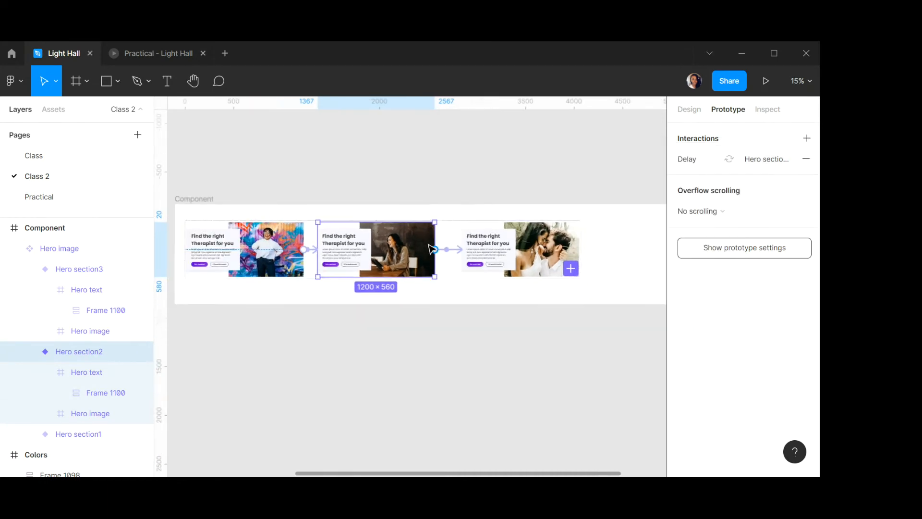
pyautogui.click(546, 250)
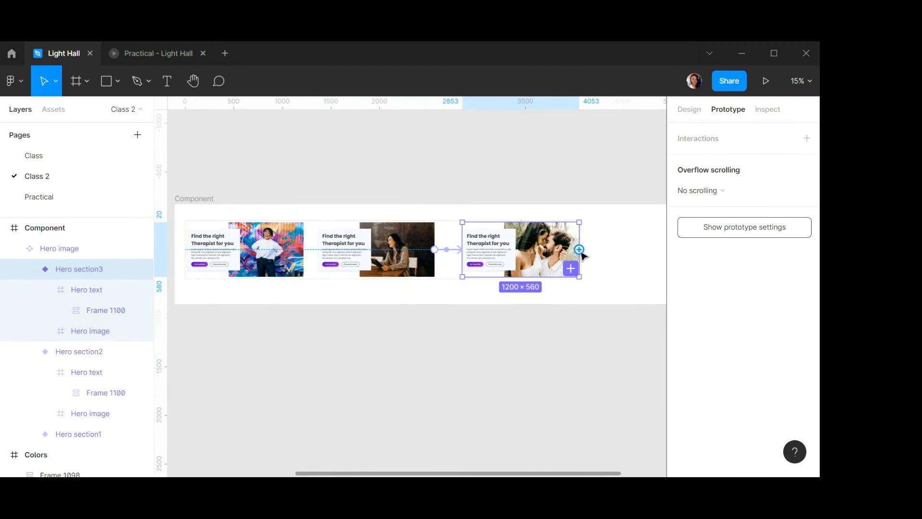
pyautogui.moveTo(395, 233); pyautogui.dragTo(295, 248)
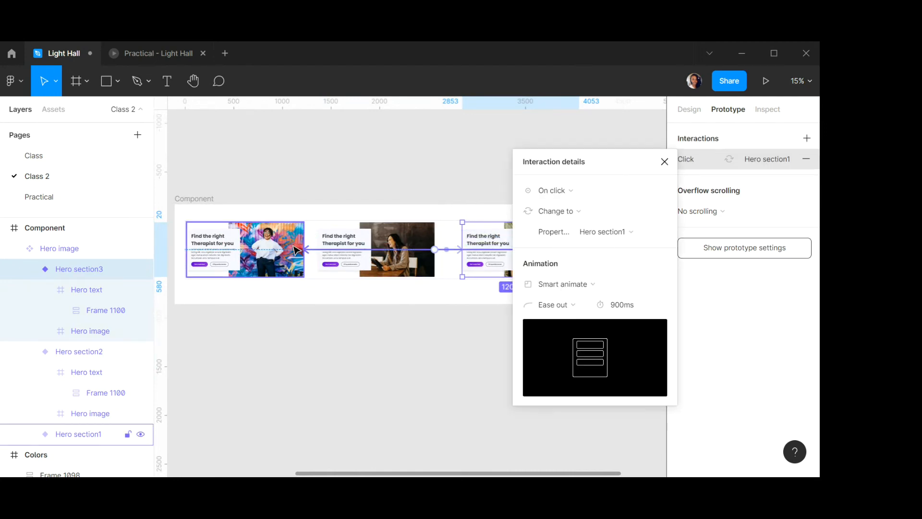
# Set the trigger of the Hero section3 interaction to After delay with a 900 ms delay.
pyautogui.click(578, 192)
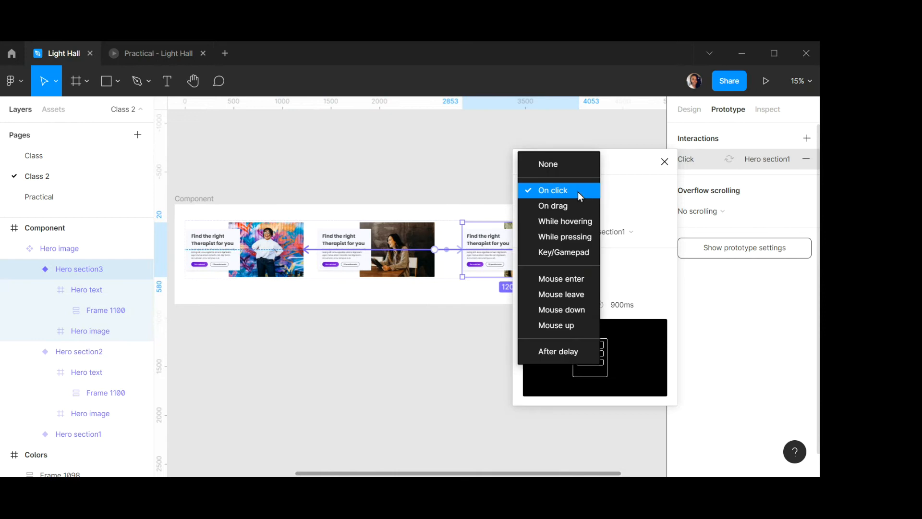
pyautogui.click(562, 350)
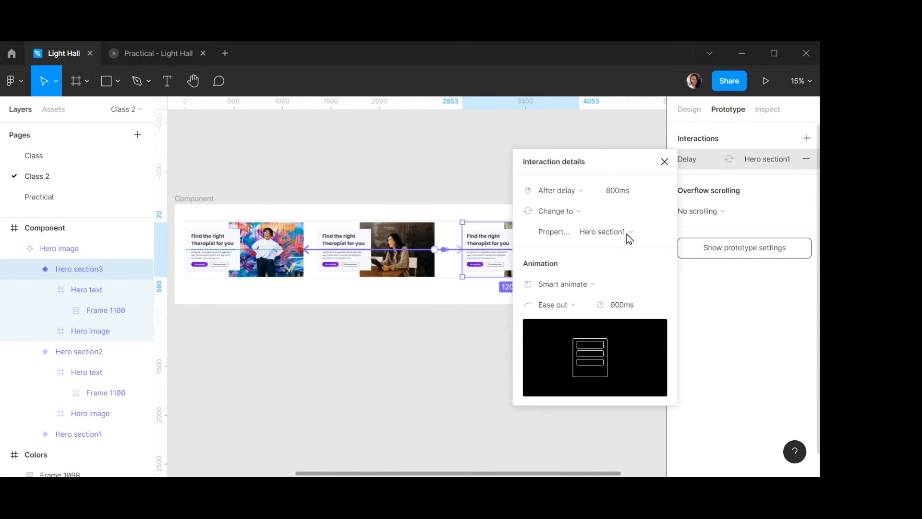
pyautogui.click(614, 191)
pyautogui.click(614, 191)
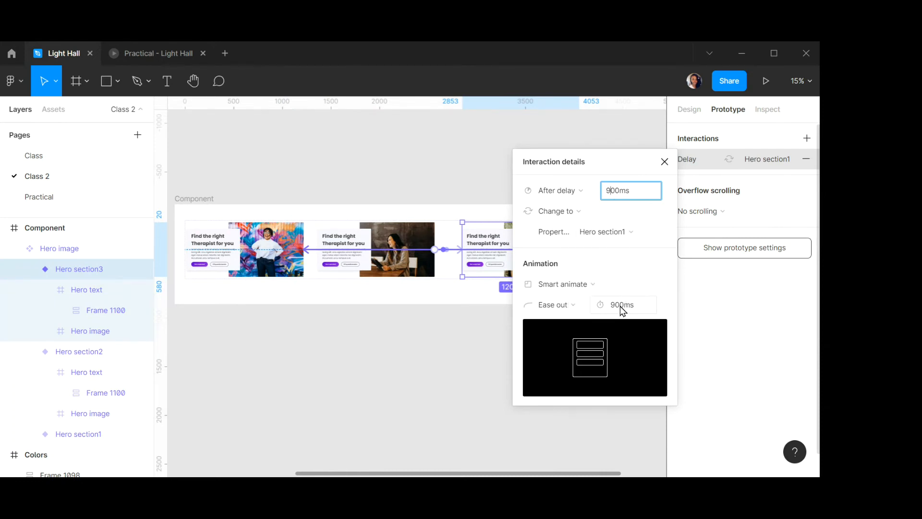
pyautogui.click(665, 162)
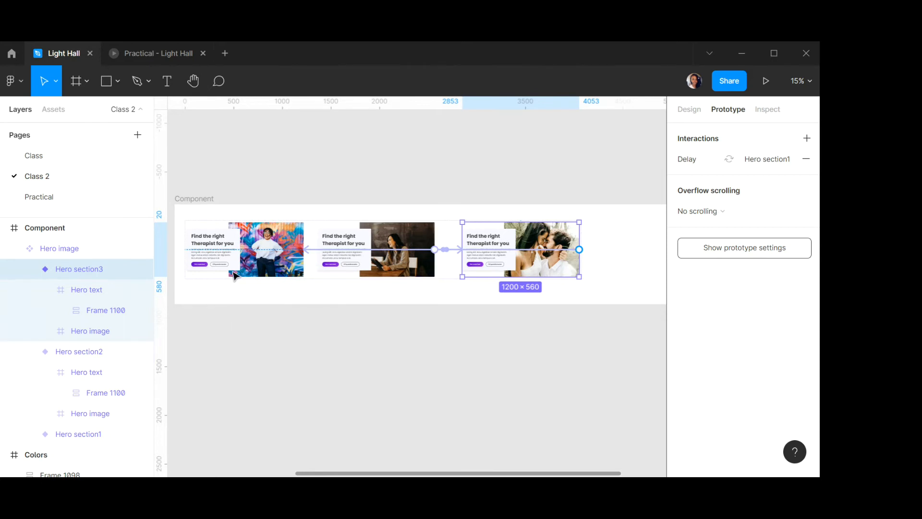
# Draw a rectangle about 913 × 529 below the Component frame and wrap it in a frame.
pyautogui.click(106, 87)
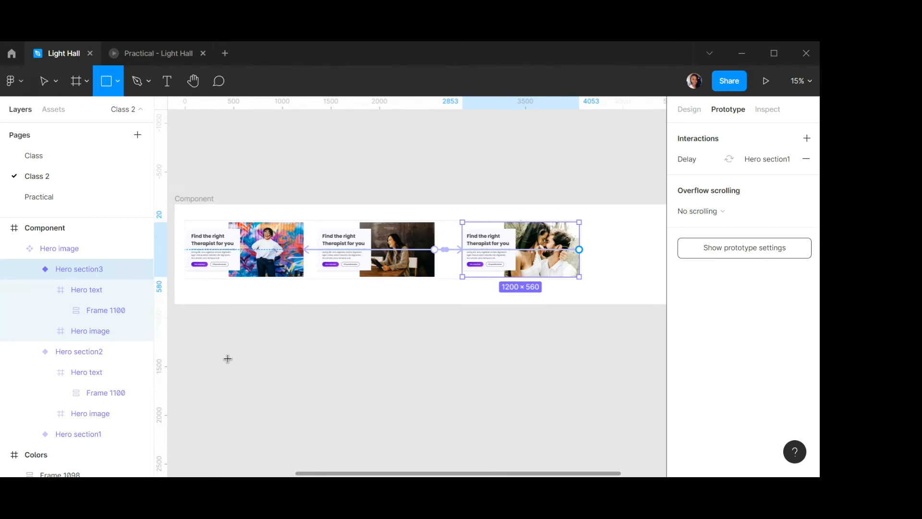
pyautogui.moveTo(212, 341); pyautogui.dragTo(218, 343)
pyautogui.moveTo(339, 385); pyautogui.dragTo(304, 399)
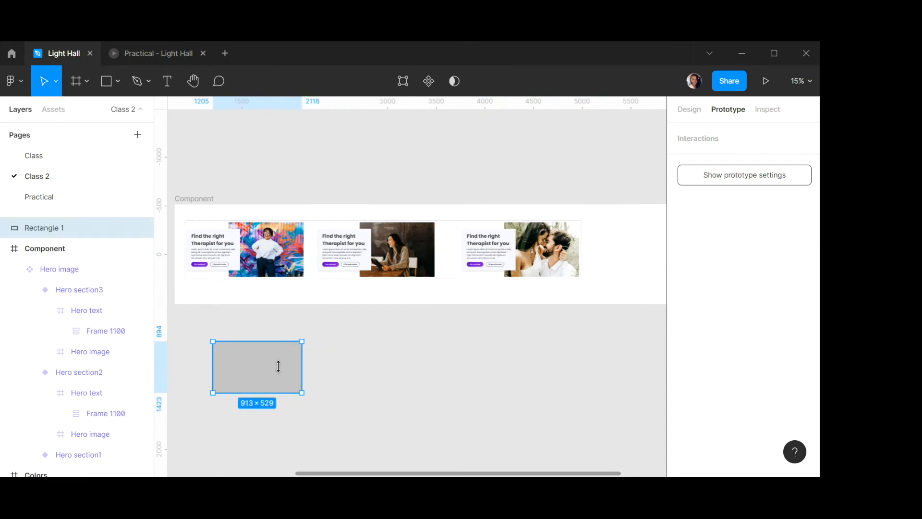
pyautogui.rightClick(246, 379)
pyautogui.click(285, 272)
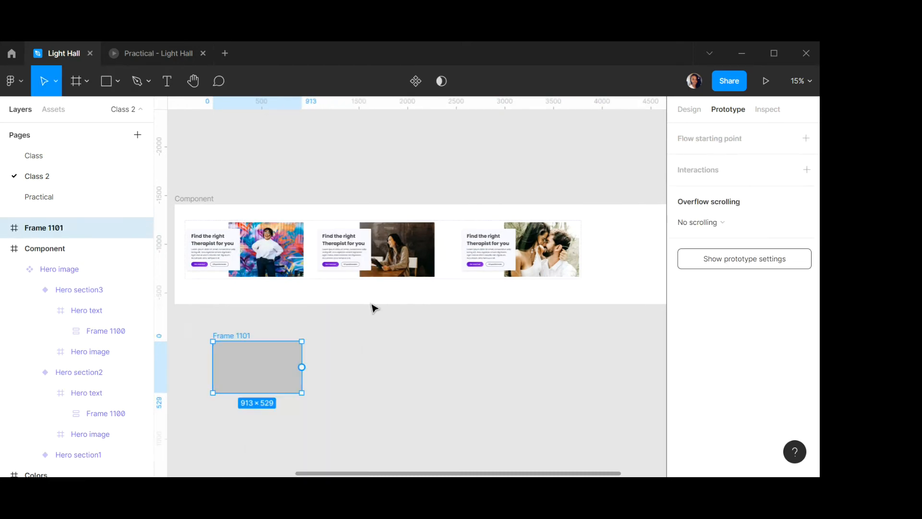
# Convert the framed rectangle below the Component frame into a component and delete it.
pyautogui.click(253, 260)
pyautogui.click(262, 252)
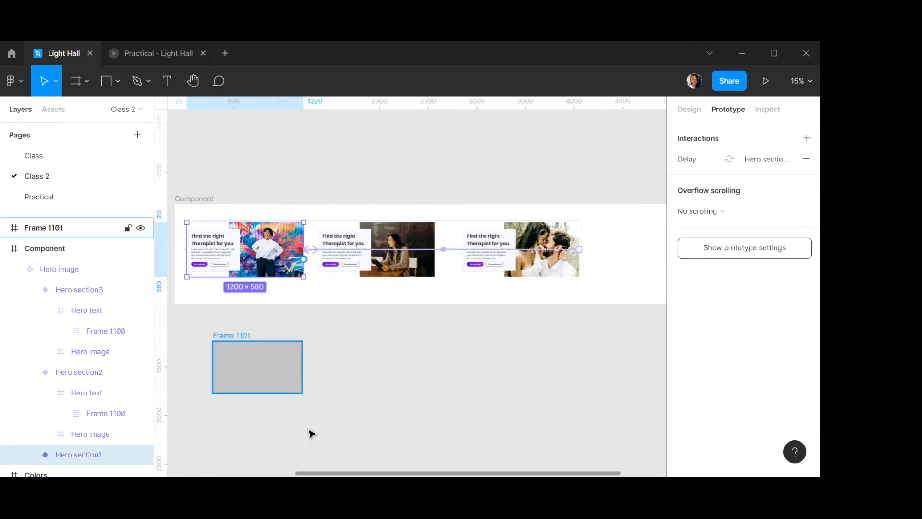
pyautogui.click(253, 366)
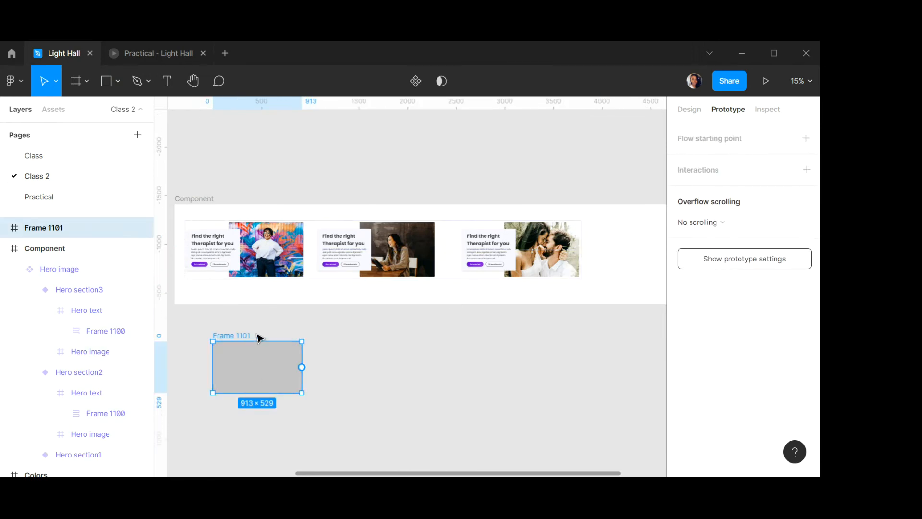
pyautogui.click(417, 82)
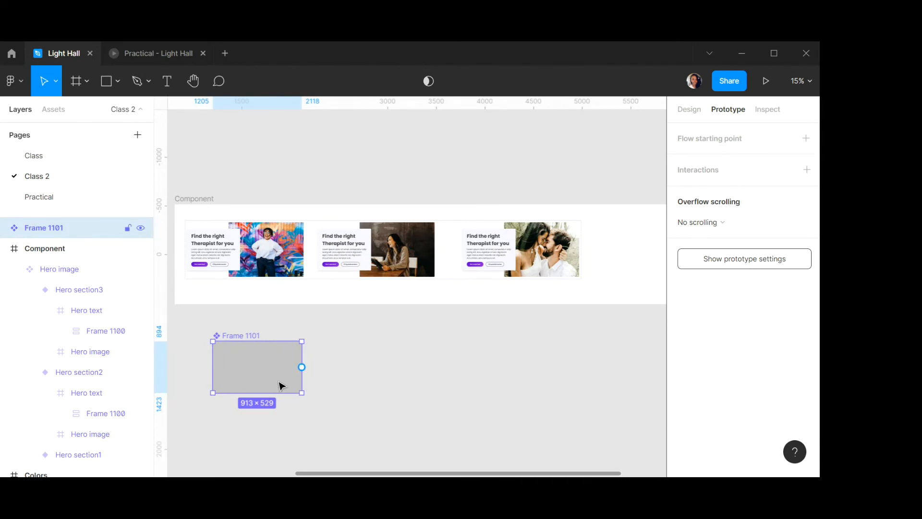
pyautogui.press('Delete')
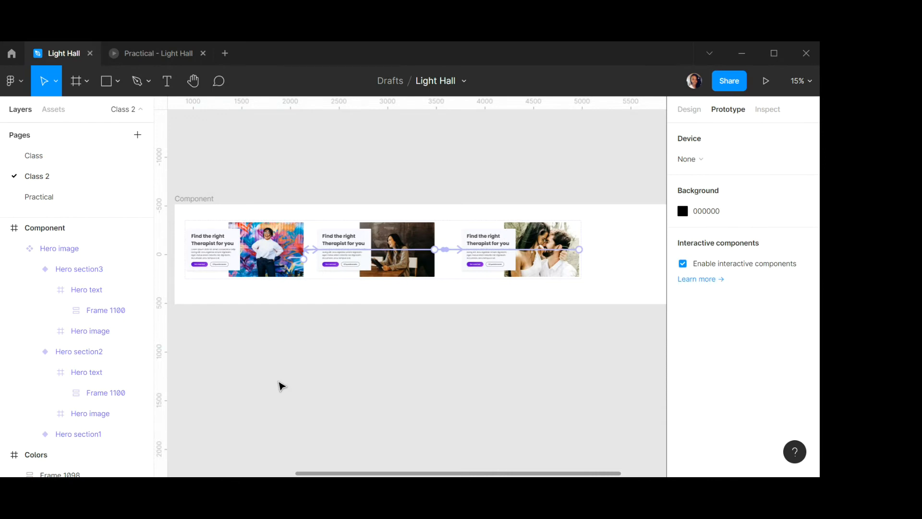
# Place an instance of the Hero section1 variant in the D2 frame, centred horizontally below the divider at about X 120, Y 298.
pyautogui.scroll(-3, 280, 269)
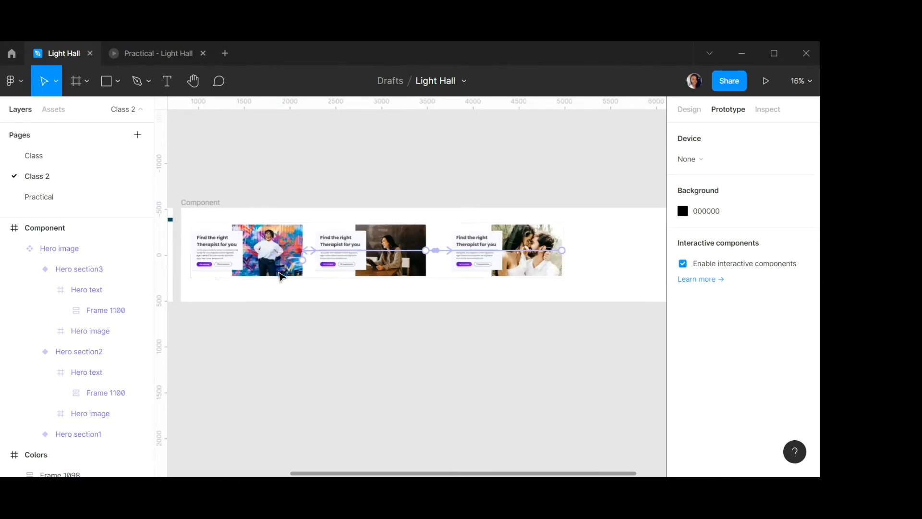
pyautogui.hscroll(-5, 280, 275)
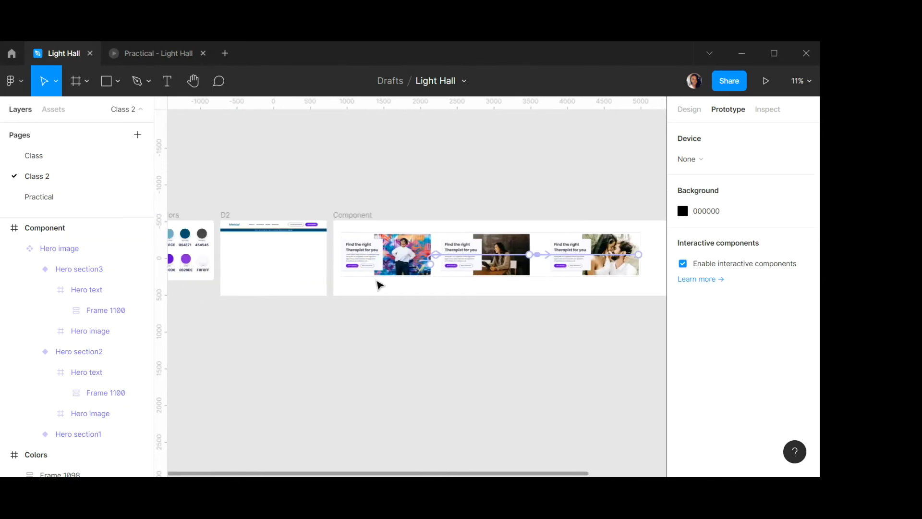
pyautogui.click(403, 260)
pyautogui.click(403, 259)
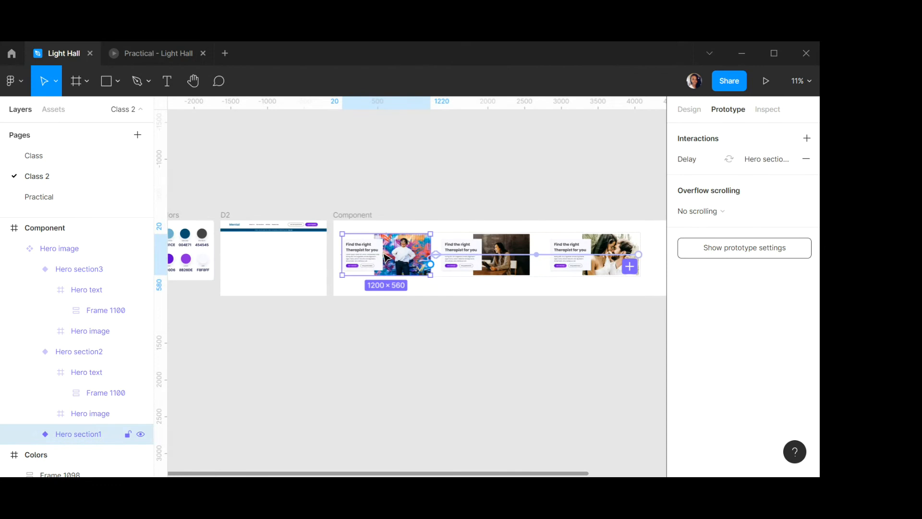
pyautogui.moveTo(371, 268); pyautogui.dragTo(278, 264)
pyautogui.scroll(5, 262, 242)
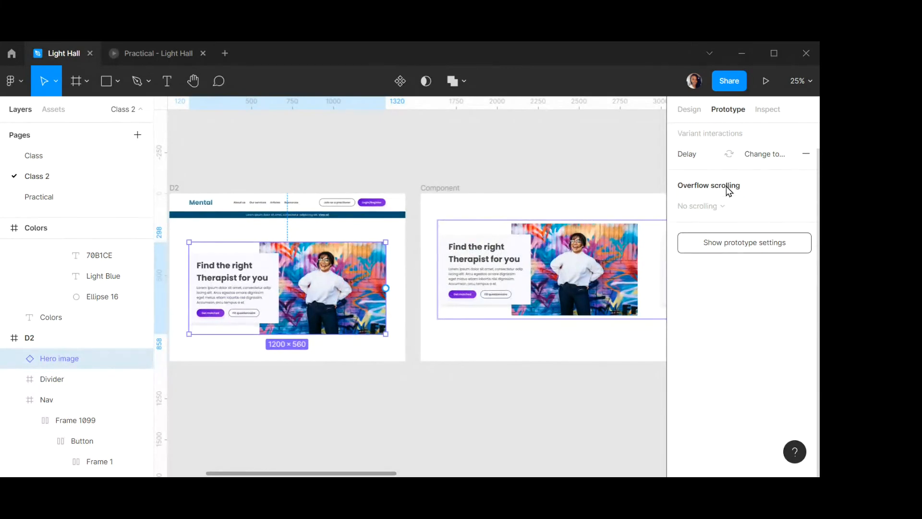
# Set the vertical spacing between the Divider and the Hero image instance in D2 to 154.
pyautogui.click(690, 111)
pyautogui.scroll(-1, 333, 285)
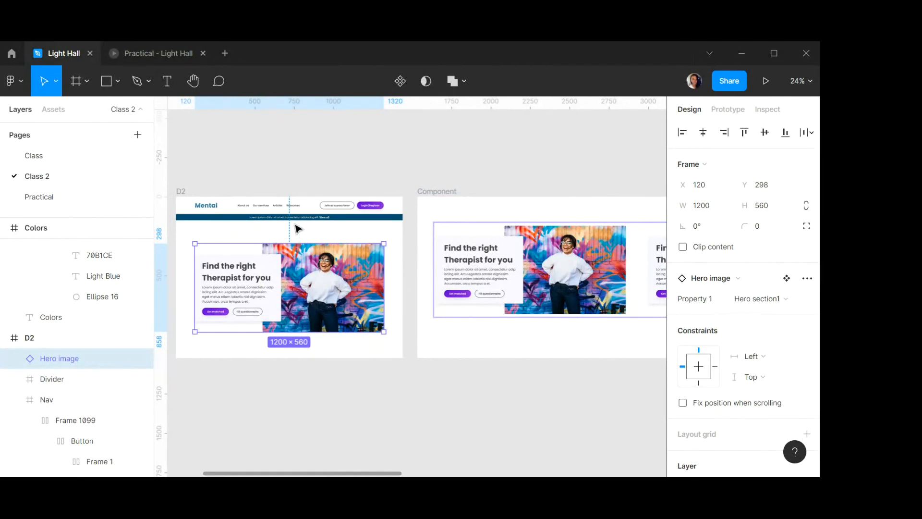
pyautogui.keyDown('shift'); pyautogui.click(378, 220); pyautogui.keyUp('shift')
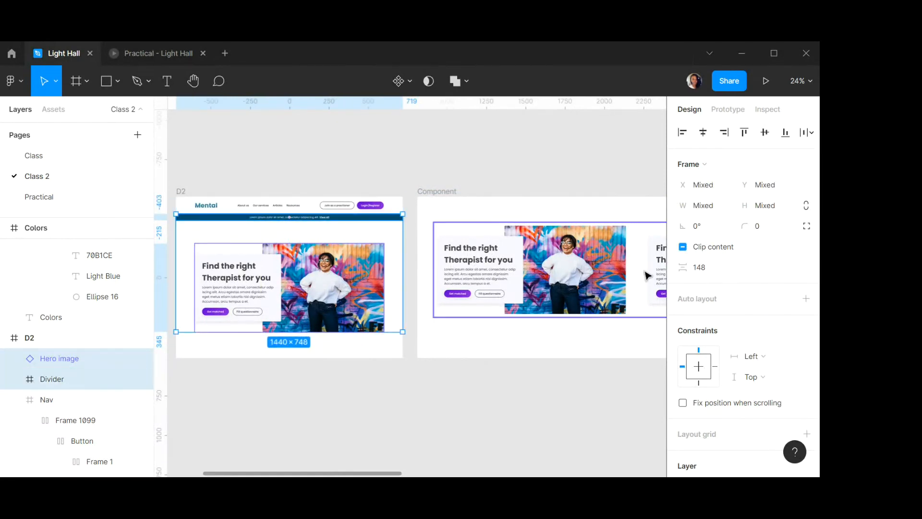
pyautogui.click(714, 270)
pyautogui.write('1')
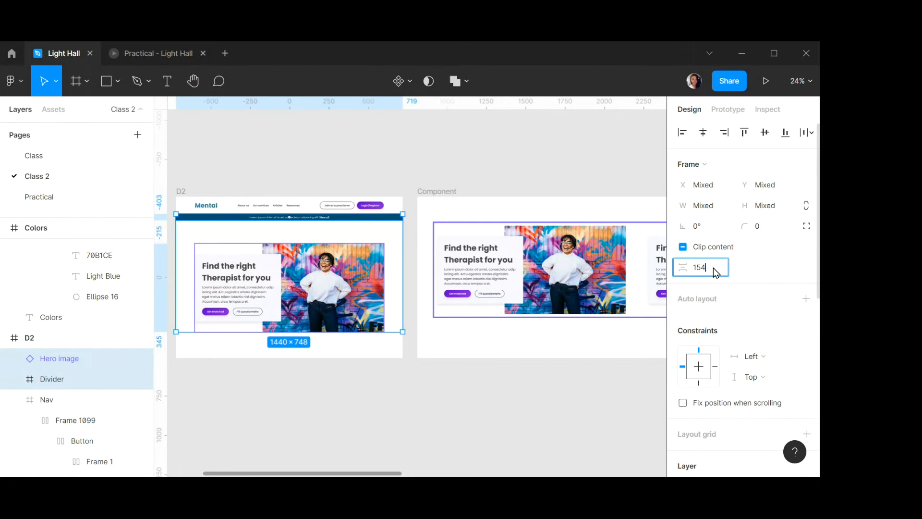
pyautogui.press('Return')
pyautogui.click(271, 144)
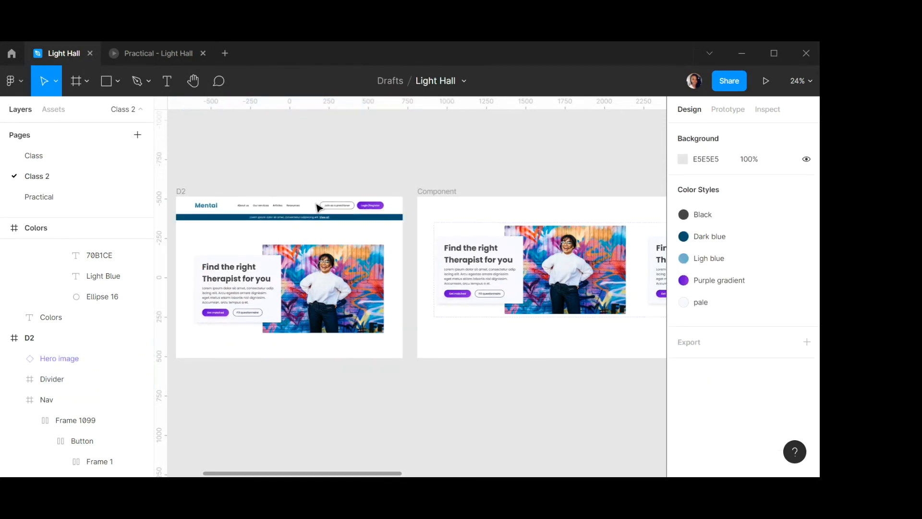
# Present the D2 frame as a prototype to preview the hero carousel.
pyautogui.scroll(-3, 321, 214)
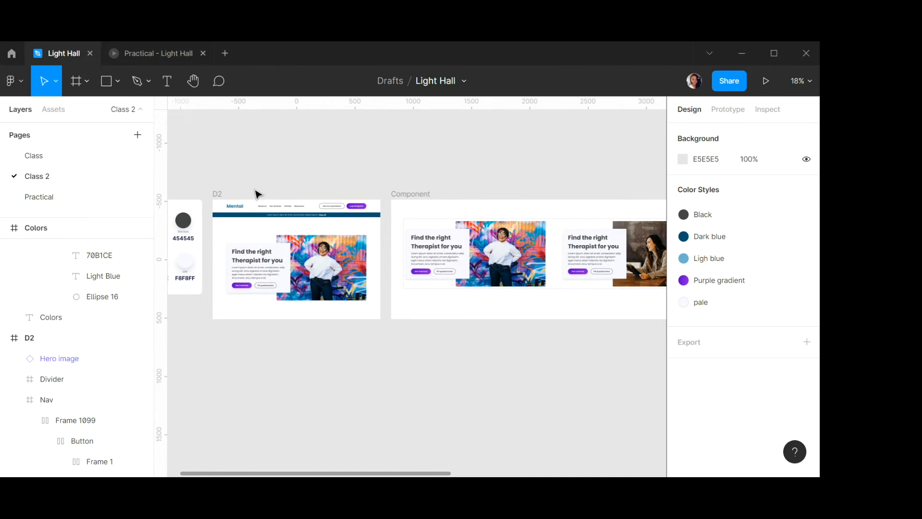
pyautogui.click(218, 194)
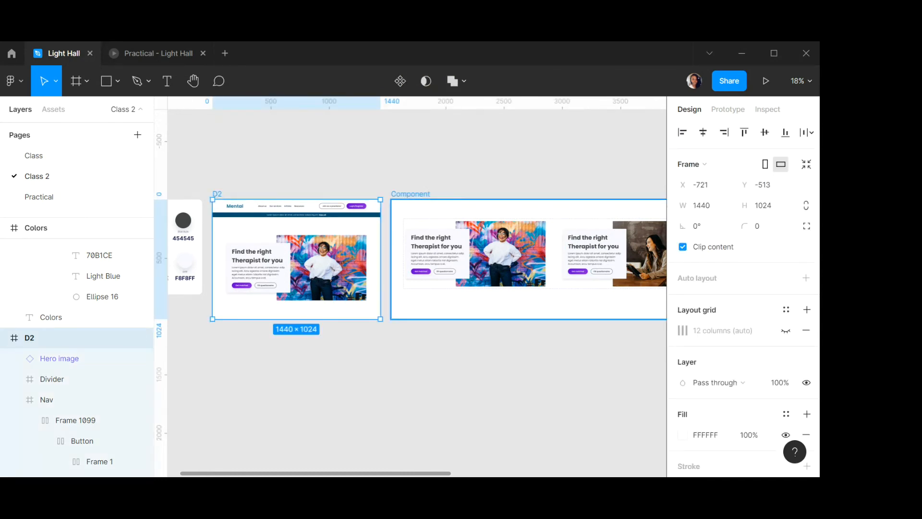
pyautogui.click(765, 80)
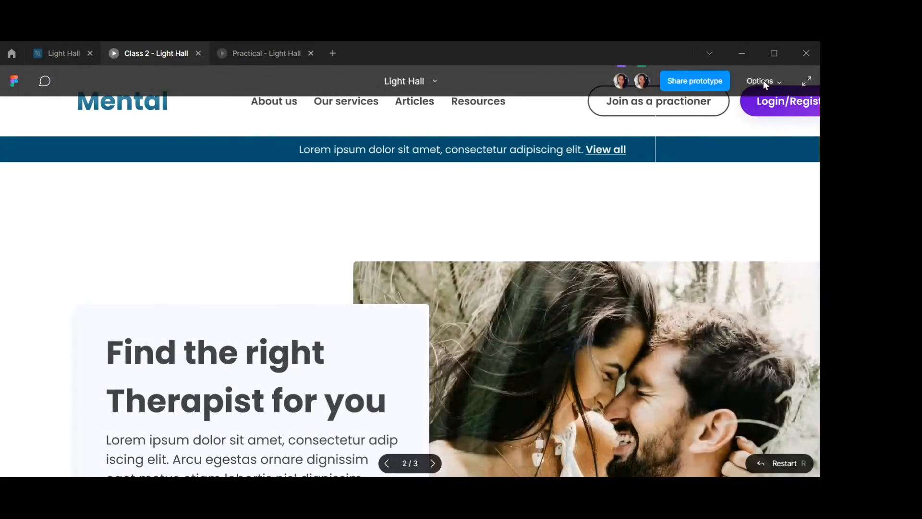
# Try the Fit width scaling for the prototype preview and settle on Fit to screen.
pyautogui.click(763, 81)
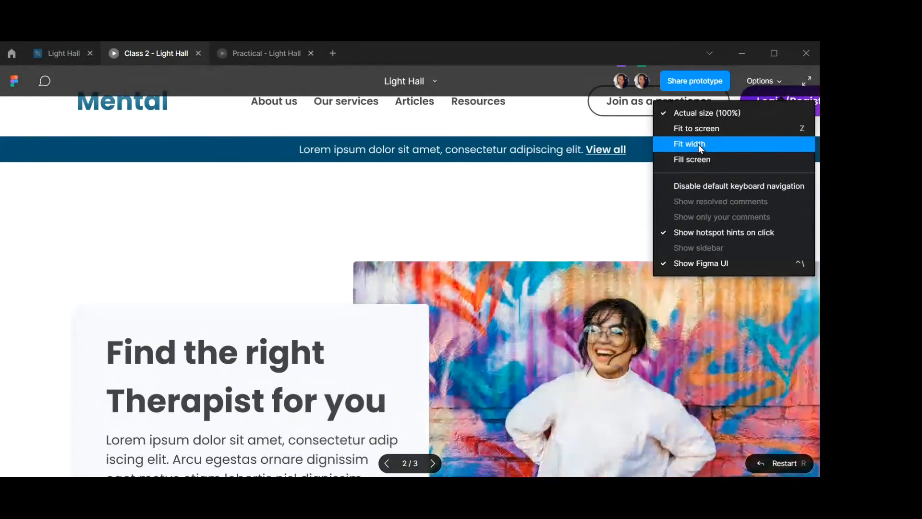
pyautogui.click(699, 146)
pyautogui.click(765, 82)
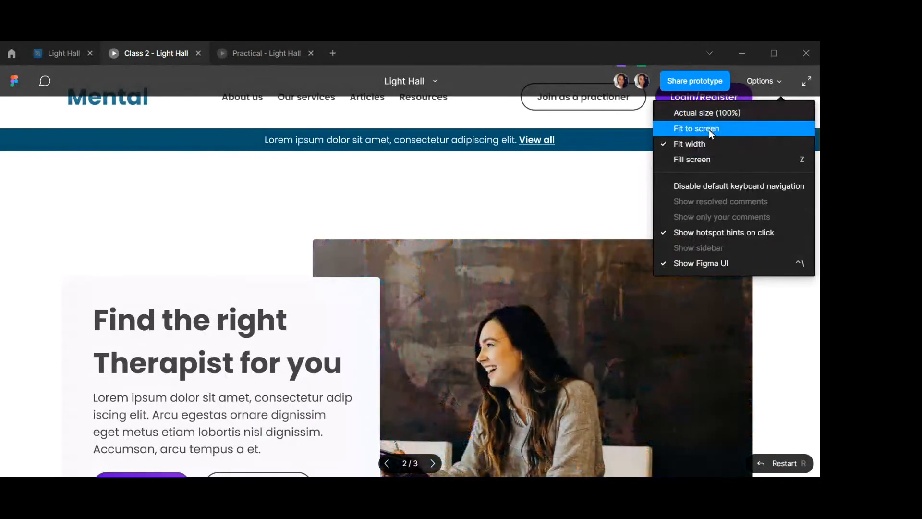
pyautogui.click(709, 128)
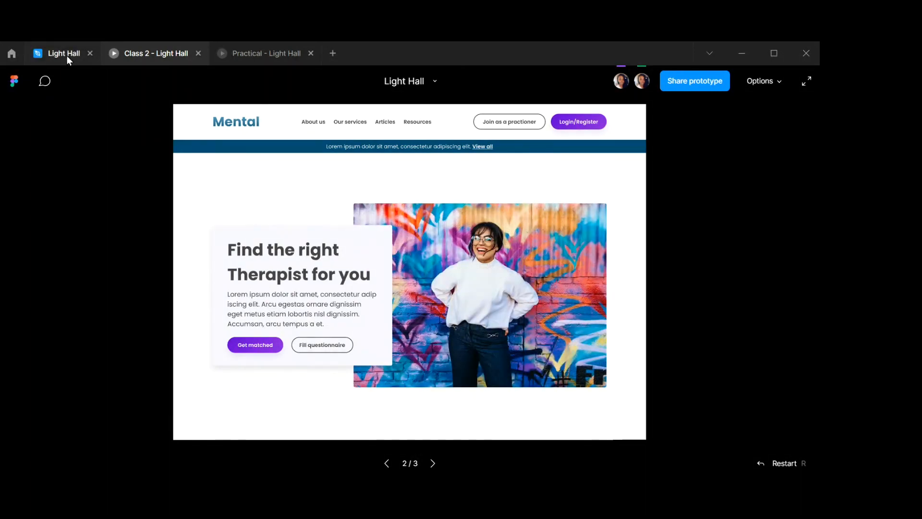
# Return to the Light Hall design file and view the D2 frame beside the Component frame.
pyautogui.click(63, 53)
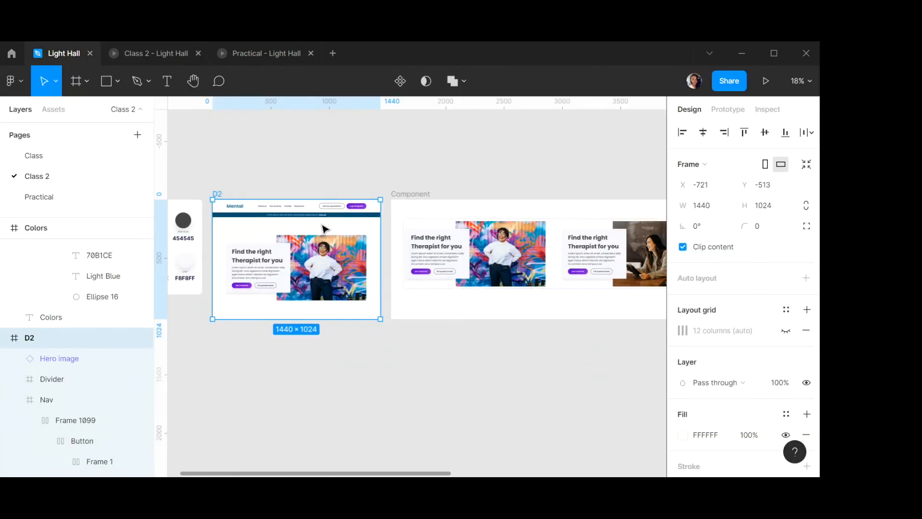
pyautogui.scroll(1, 278, 228)
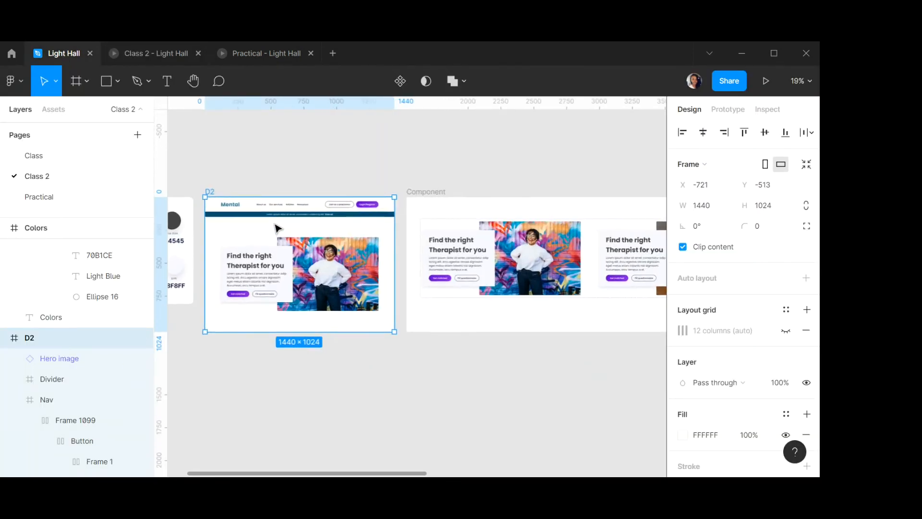
pyautogui.scroll(3, 278, 227)
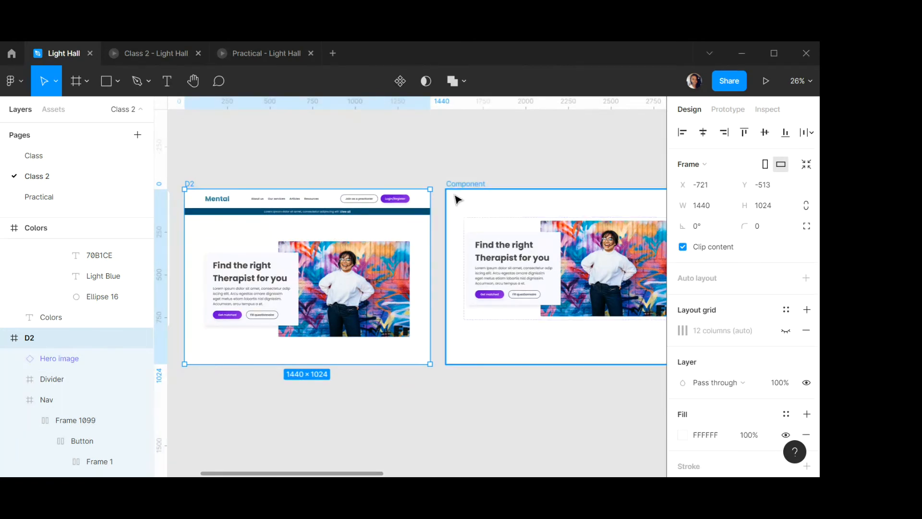
pyautogui.scroll(-4, 456, 198)
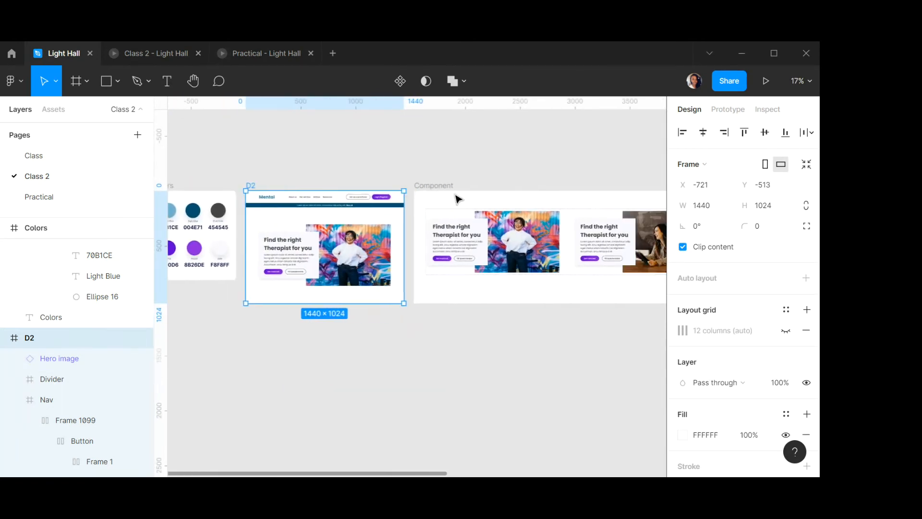
# Extend the Component frame downward to a height of about 2227.
pyautogui.hscroll(5, 457, 198)
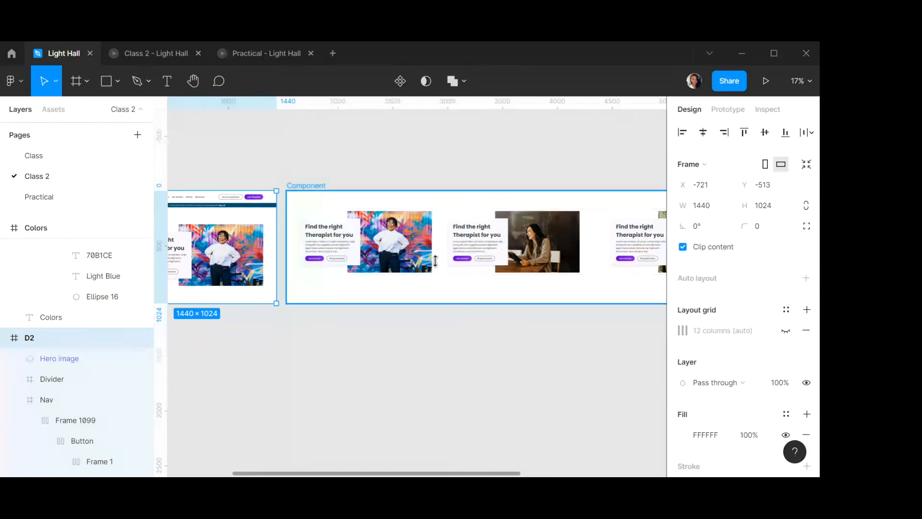
pyautogui.click(440, 289)
pyautogui.moveTo(446, 306); pyautogui.dragTo(454, 437)
# Draw a new frame of about 371 × 110 and place it on the empty canvas above the Component frame.
pyautogui.hscroll(-2, 219, 232)
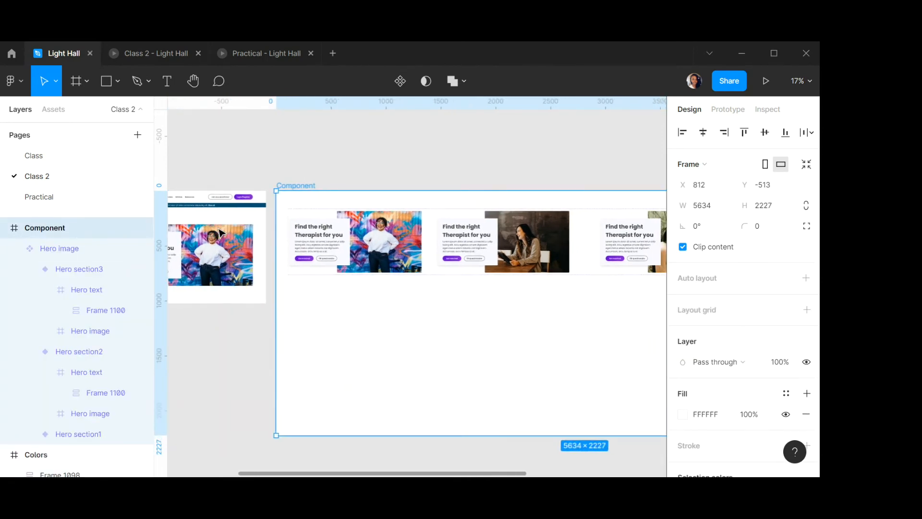
pyautogui.hscroll(-1, 218, 232)
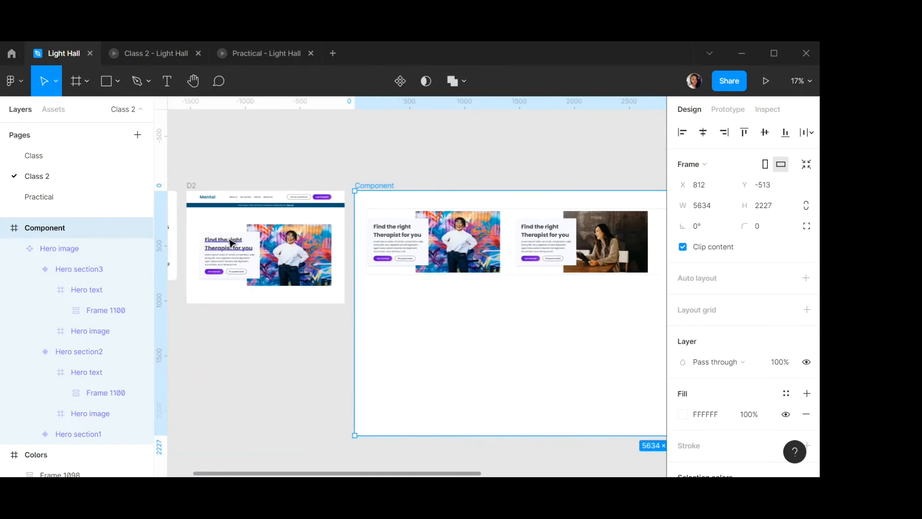
pyautogui.scroll(3, 231, 241)
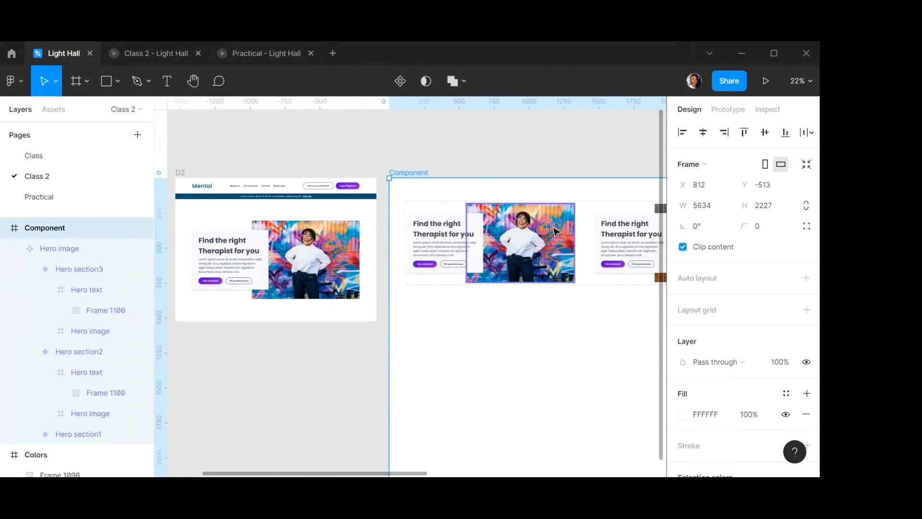
pyautogui.scroll(2, 555, 233)
pyautogui.scroll(2, 488, 225)
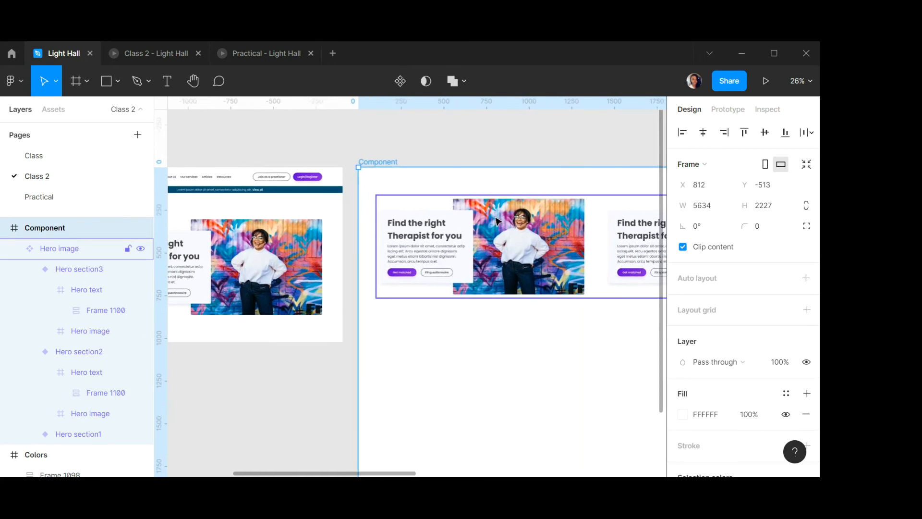
pyautogui.click(76, 81)
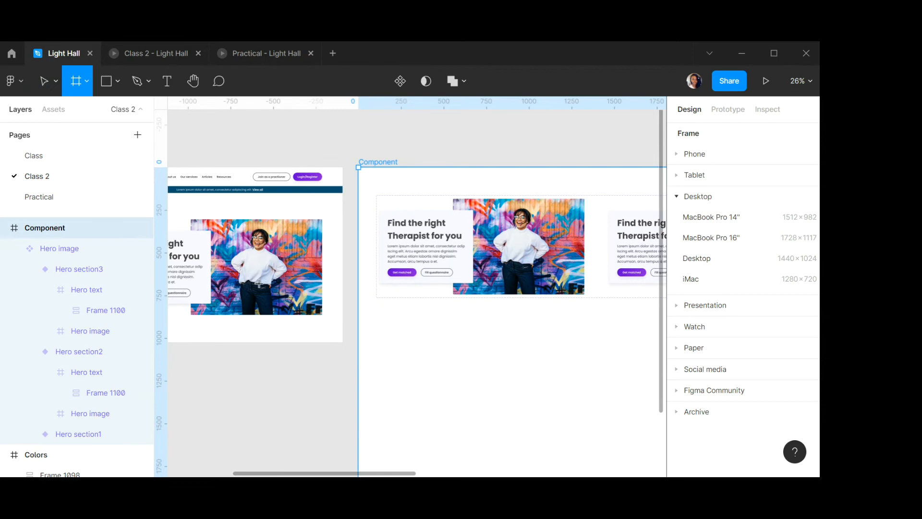
pyautogui.moveTo(244, 278); pyautogui.dragTo(310, 300)
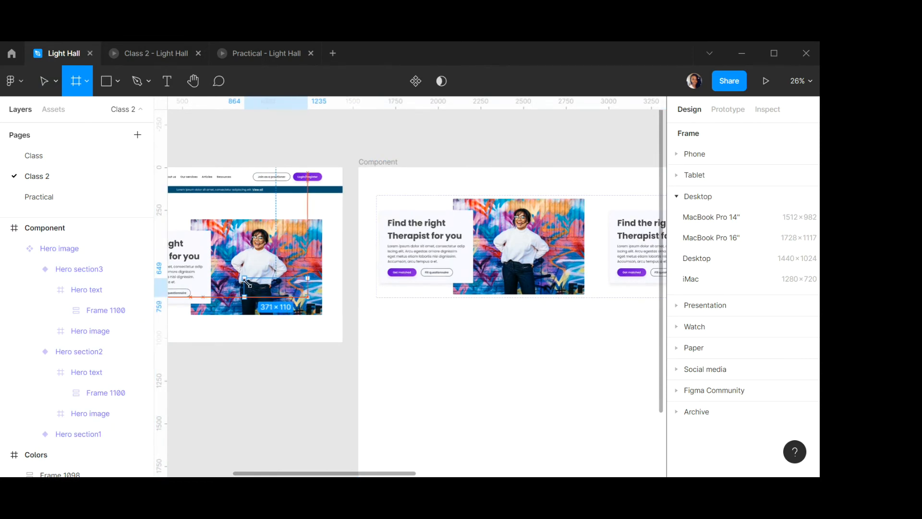
pyautogui.moveTo(355, 326); pyautogui.dragTo(539, 142)
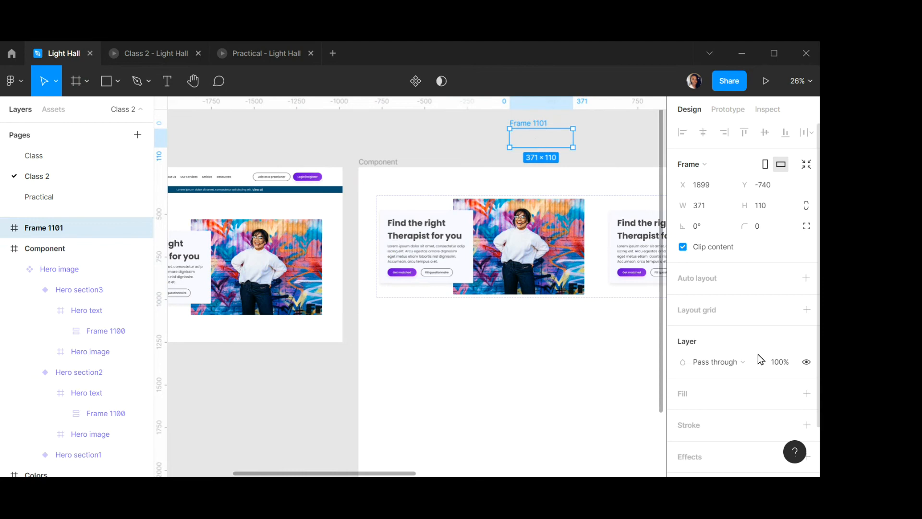
# Give the new frame a white FFFFFF fill and move it to about X 1565, Y -709.
pyautogui.click(807, 394)
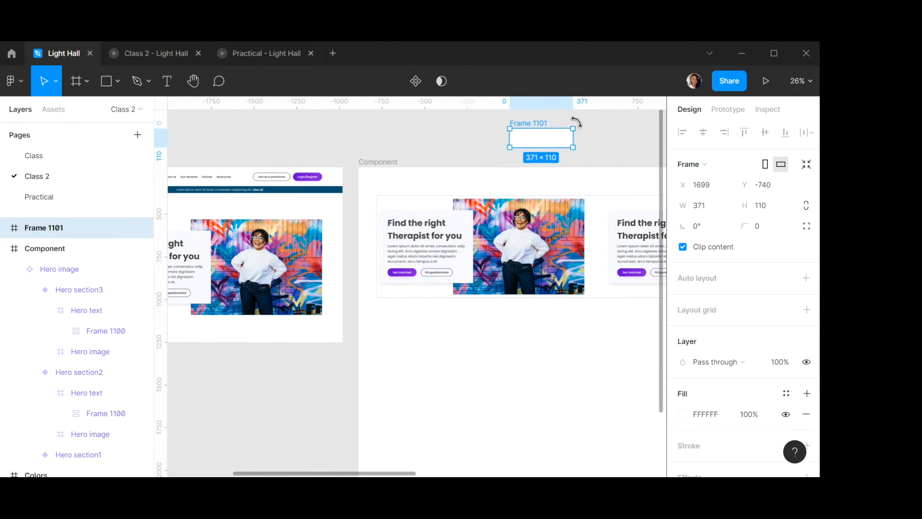
pyautogui.scroll(8, 577, 123)
pyautogui.moveTo(473, 187); pyautogui.dragTo(387, 202)
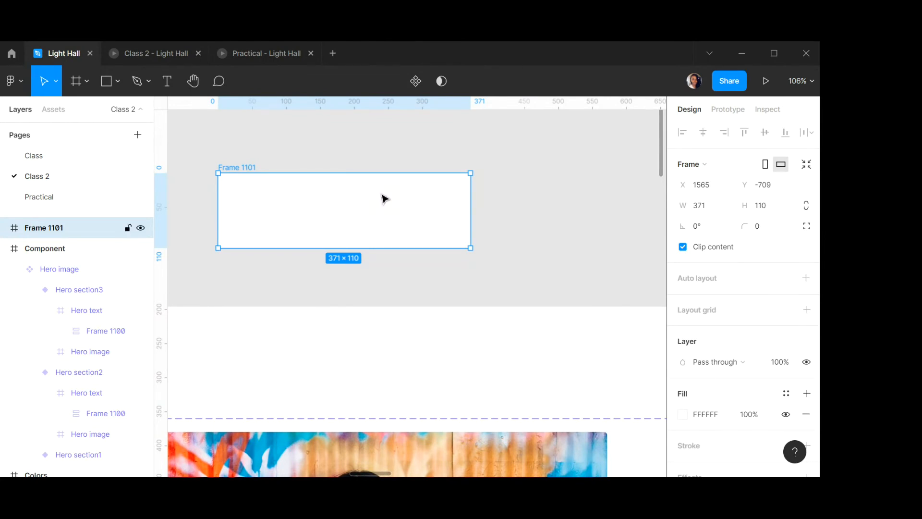
# Resize the new white frame to 326 × 86 and set its corner radius to 10.
pyautogui.scroll(-1, 773, 264)
pyautogui.scroll(-1, 774, 264)
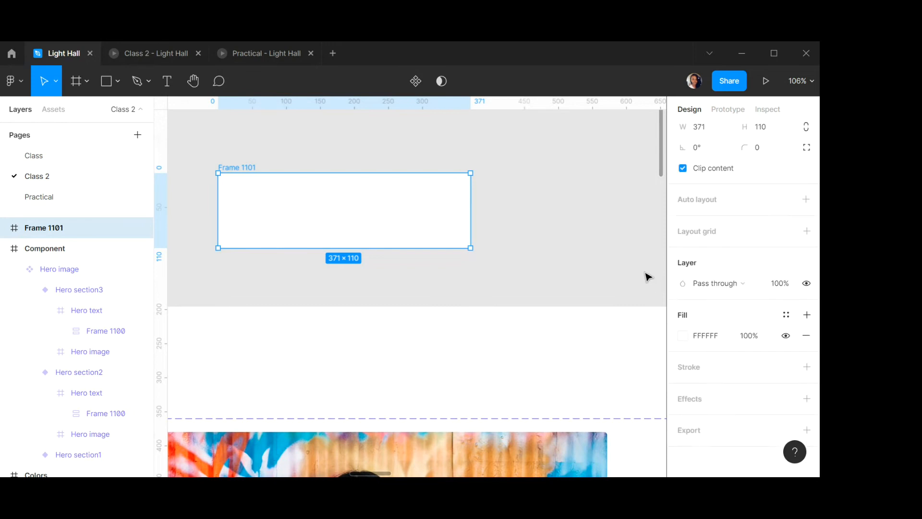
pyautogui.scroll(2, 730, 250)
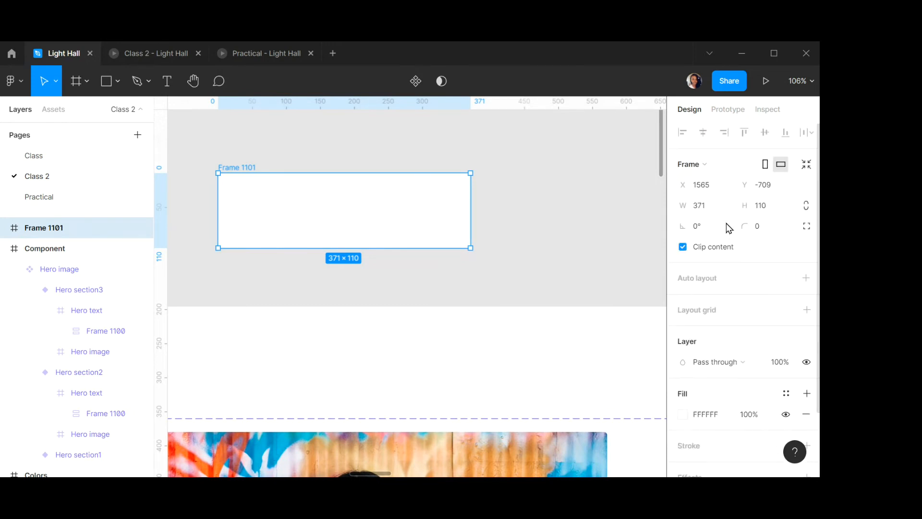
pyautogui.doubleClick(702, 210)
pyautogui.write('326')
pyautogui.click(767, 208)
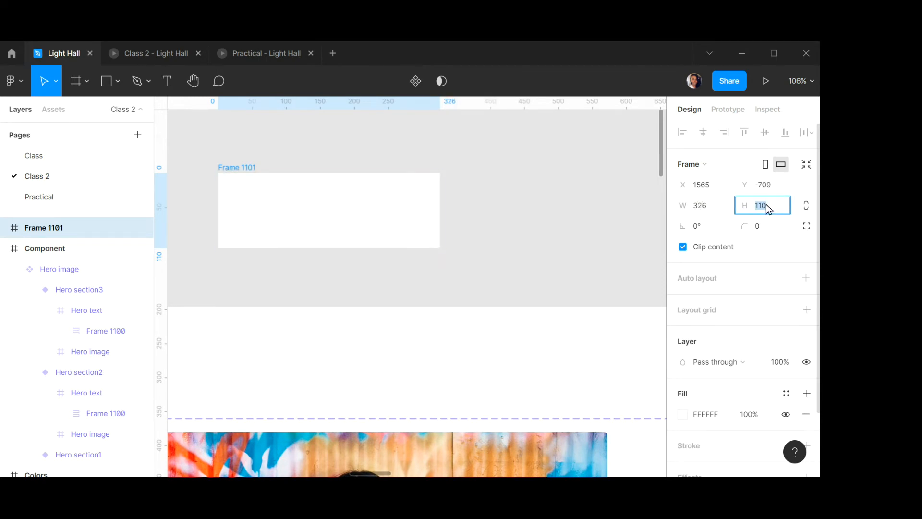
pyautogui.write('86')
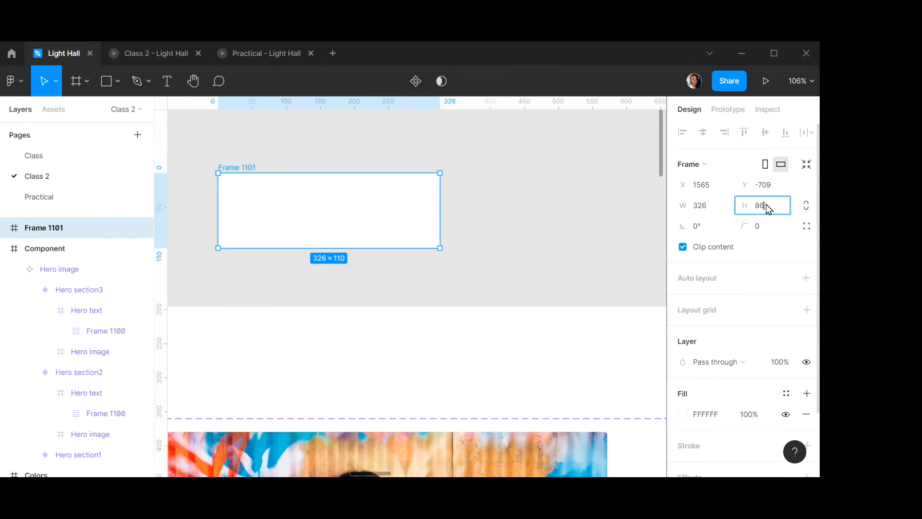
pyautogui.click(770, 226)
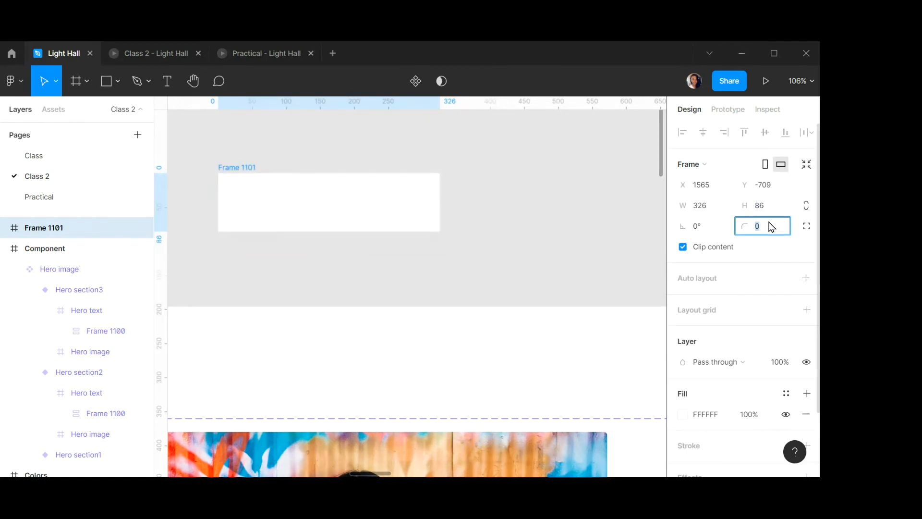
pyautogui.write('10')
pyautogui.press('Return')
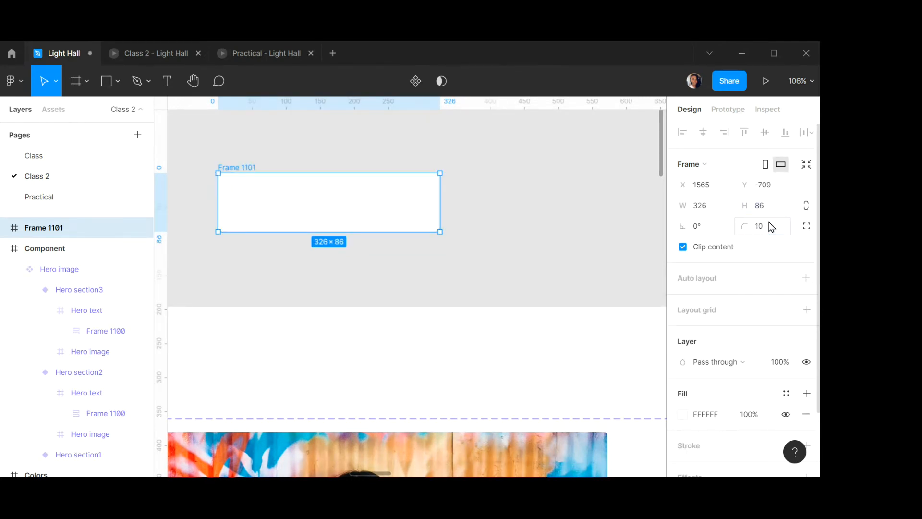
# Rename the rounded white frame as Testimonial.
pyautogui.doubleClick(238, 167)
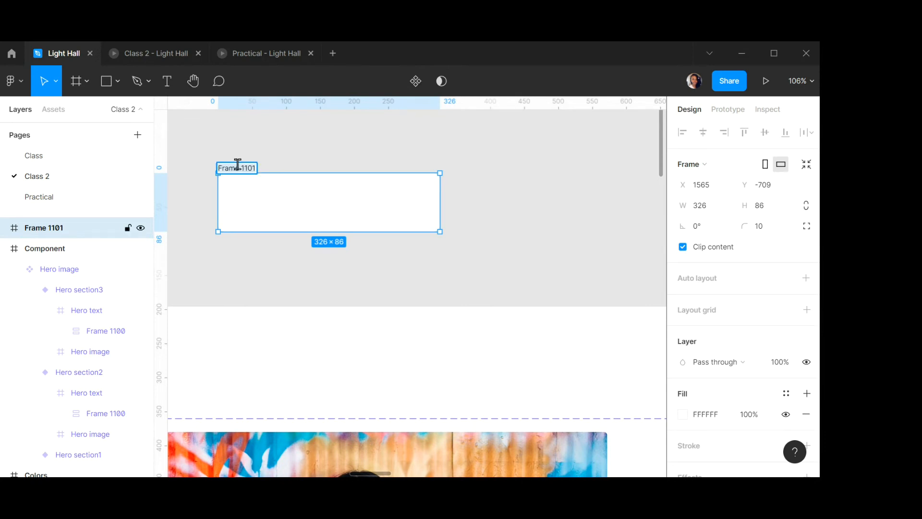
pyautogui.write('Testimonial')
pyautogui.press('Return')
# Add a text layer inside the Testimonial frame and fill it with 3 sentences from the Lorem ipsum plugin.
pyautogui.scroll(3, 256, 202)
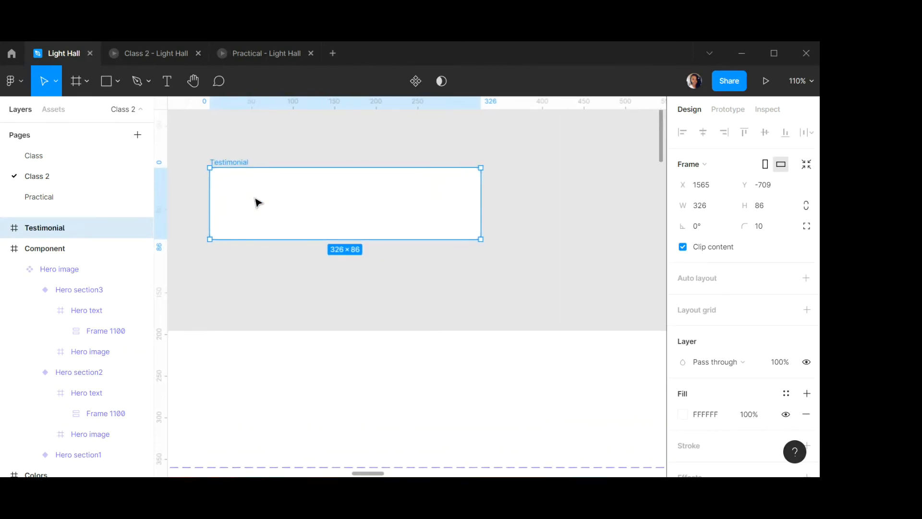
pyautogui.click(546, 193)
pyautogui.click(373, 208)
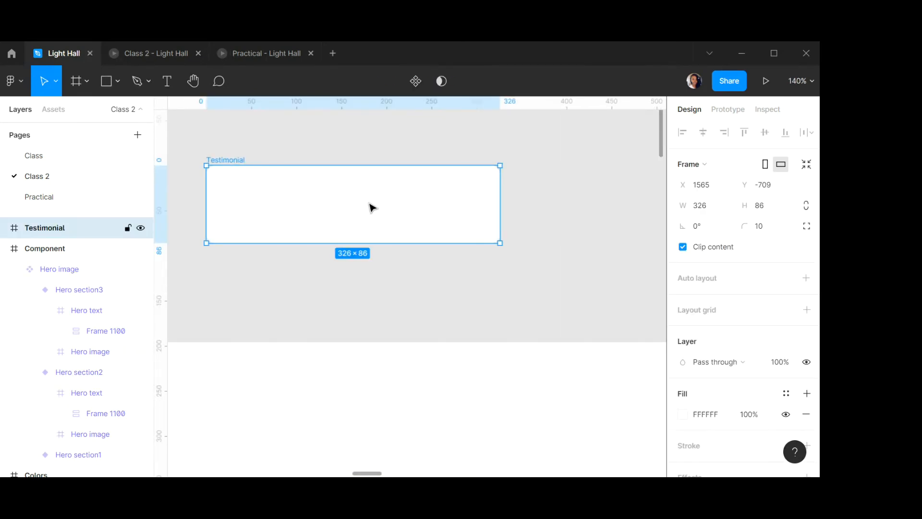
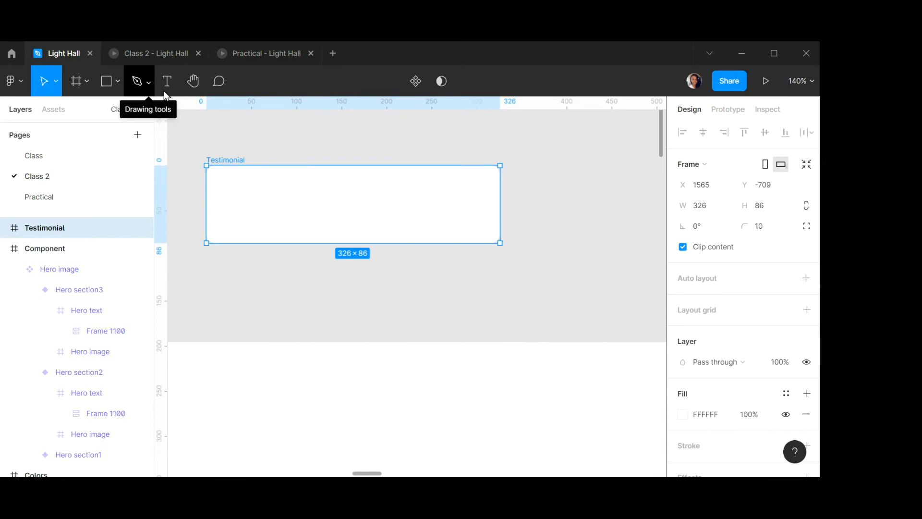
pyautogui.click(168, 82)
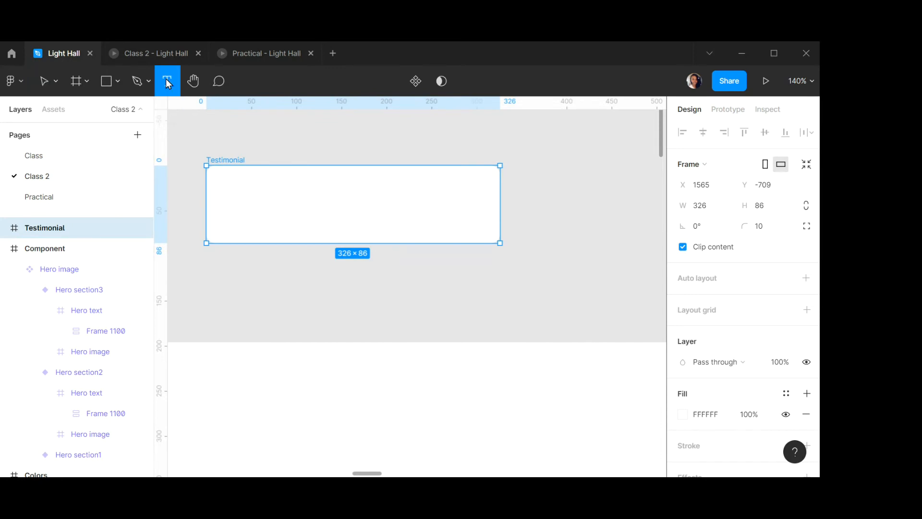
pyautogui.click(231, 184)
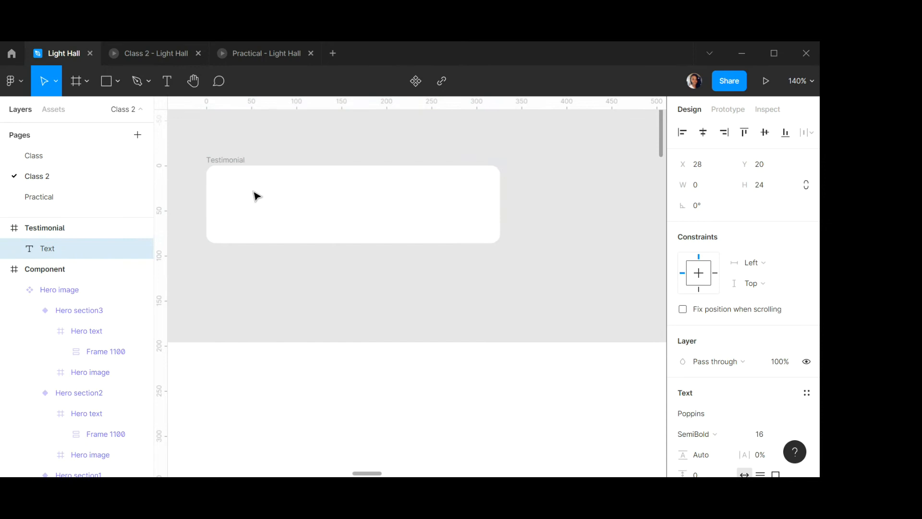
pyautogui.hotkey('ctrl', '/')
pyautogui.click(362, 179)
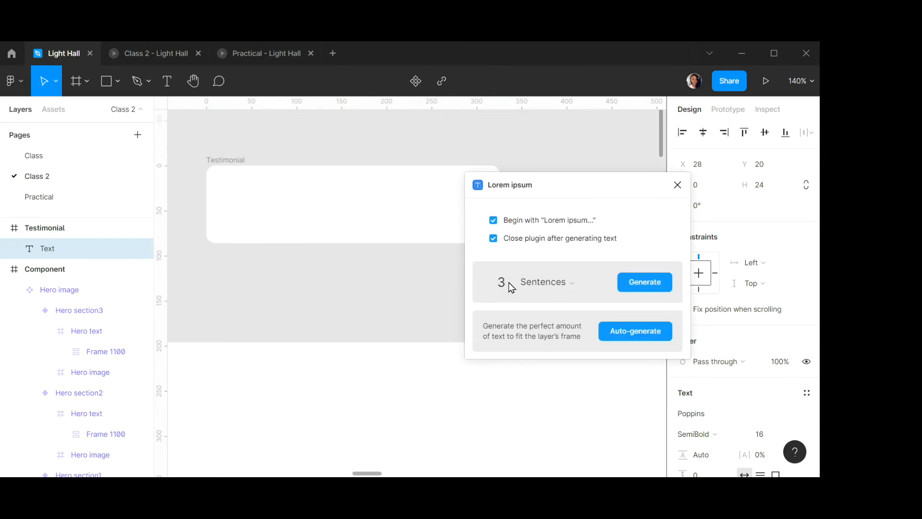
pyautogui.click(645, 284)
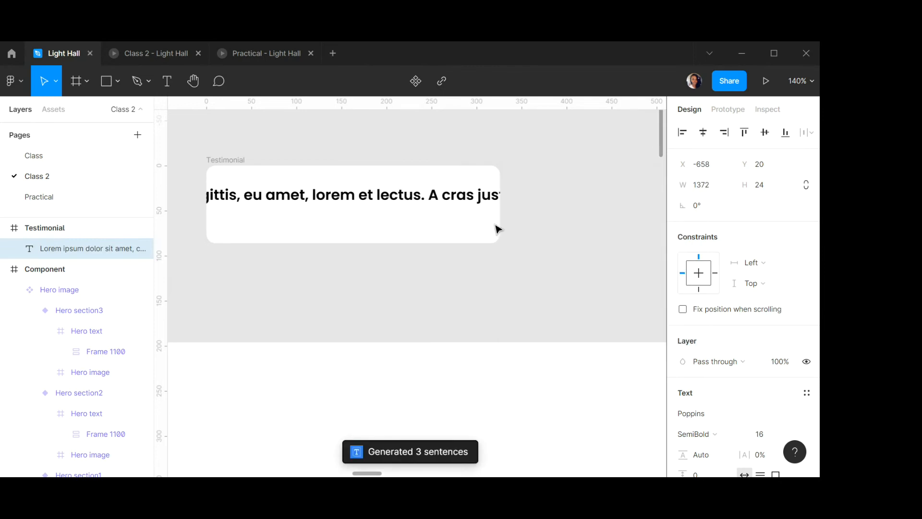
# Set the lorem ipsum text to font size 12 and Regular weight.
pyautogui.hotkey('ctrl', 'a')
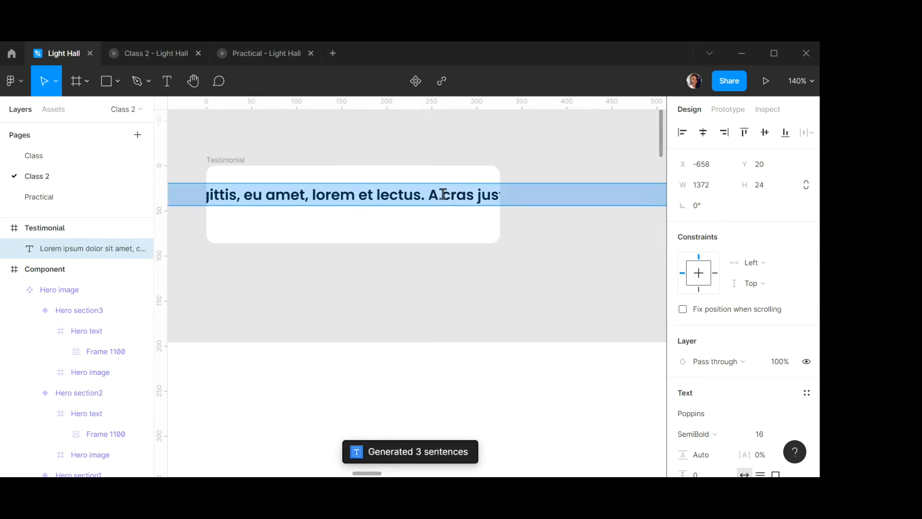
pyautogui.scroll(-1, 753, 248)
pyautogui.scroll(-4, 753, 248)
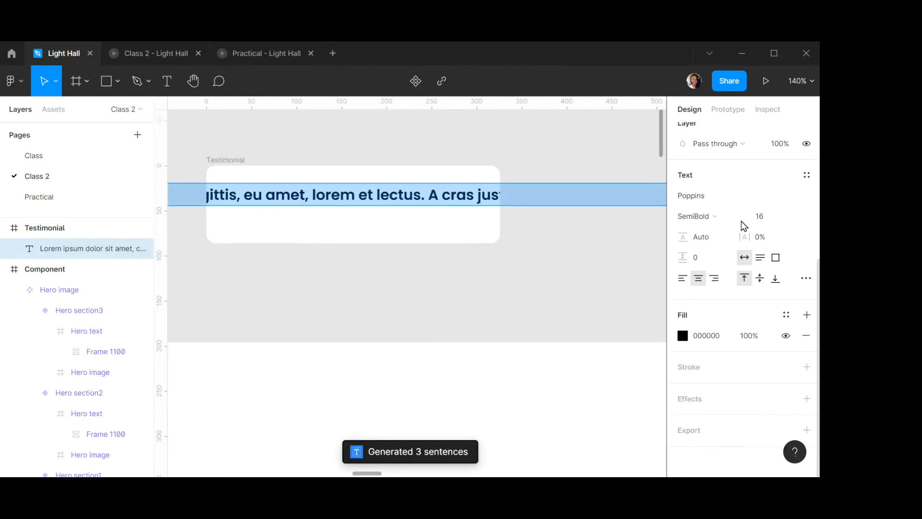
pyautogui.click(770, 219)
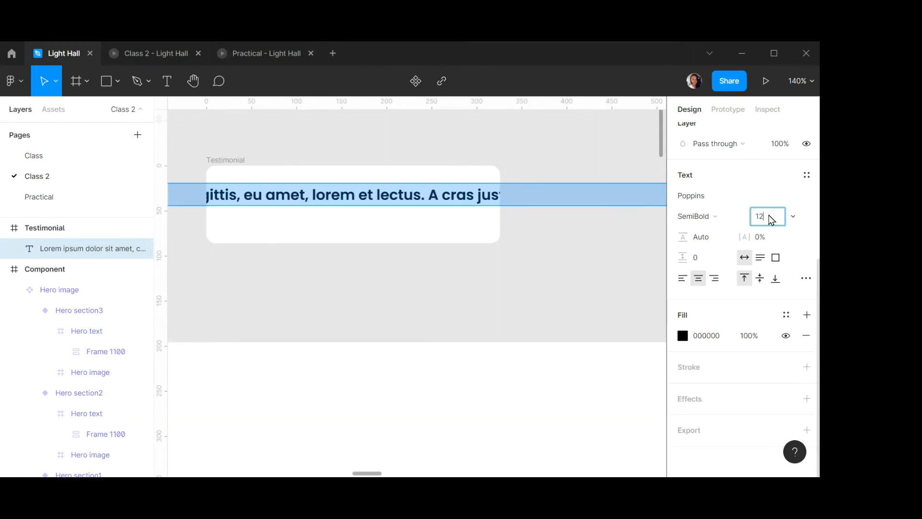
pyautogui.press('Return')
pyautogui.click(693, 216)
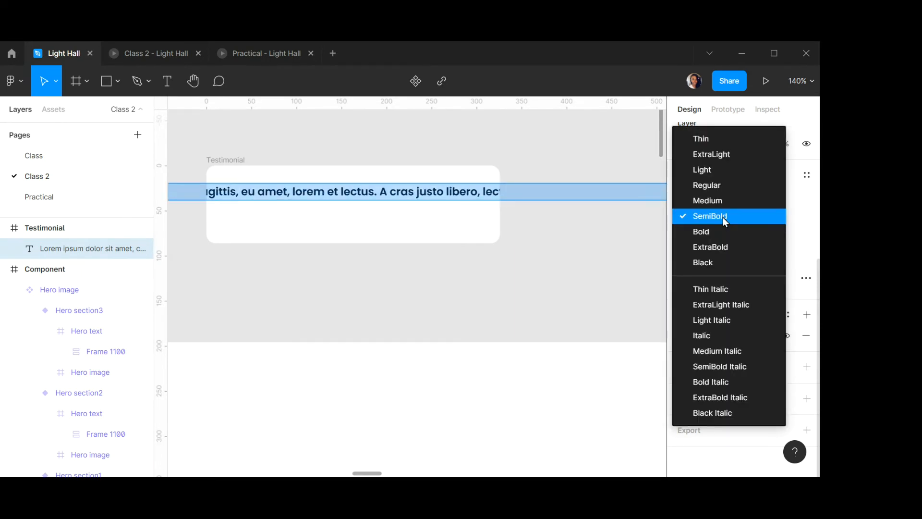
pyautogui.click(711, 188)
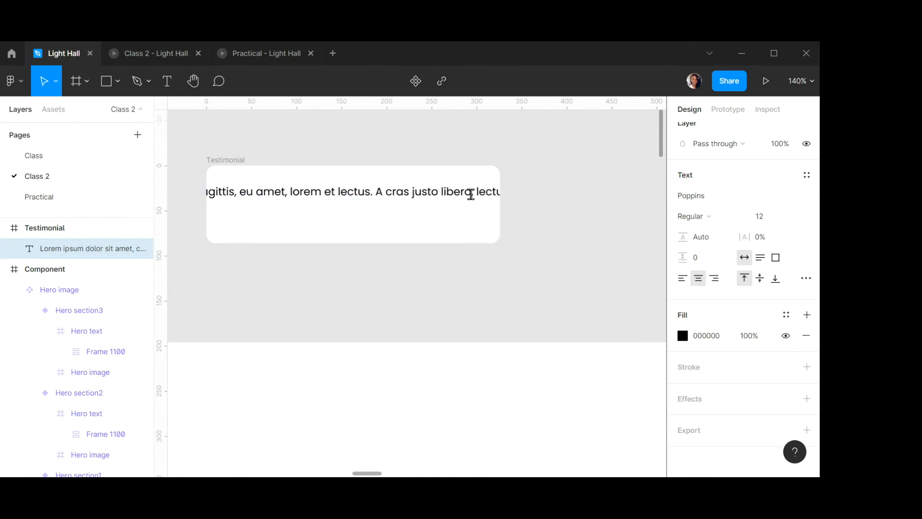
pyautogui.press('Escape')
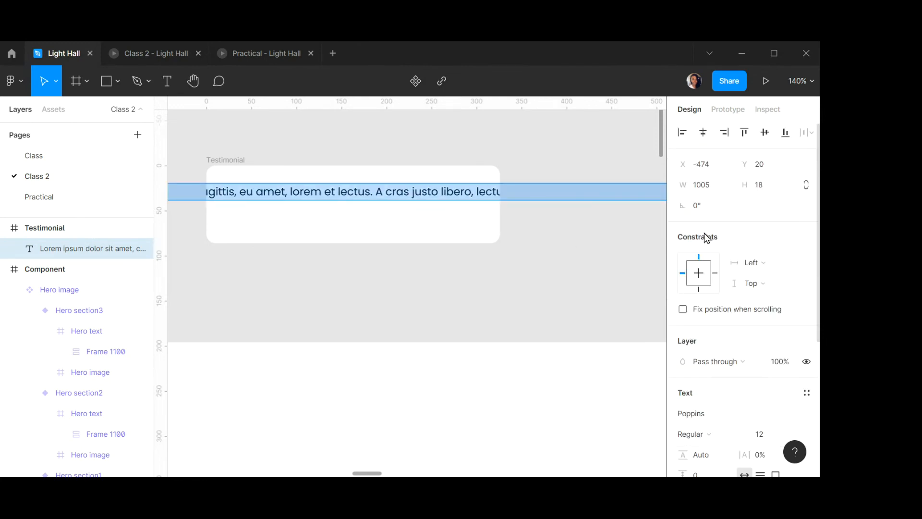
# Set the lorem ipsum text's width to 500 and centre it horizontally in the Testimonial frame.
pyautogui.click(719, 188)
pyautogui.write('50')
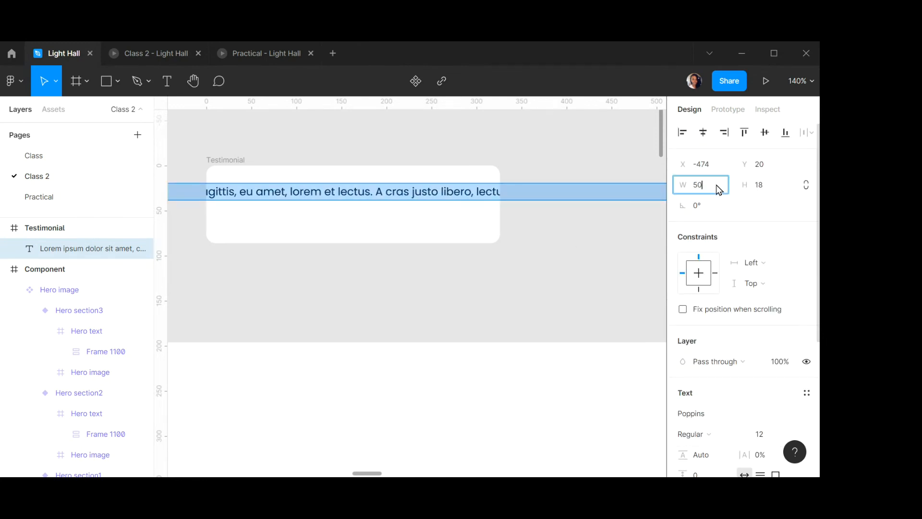
pyautogui.press('Return')
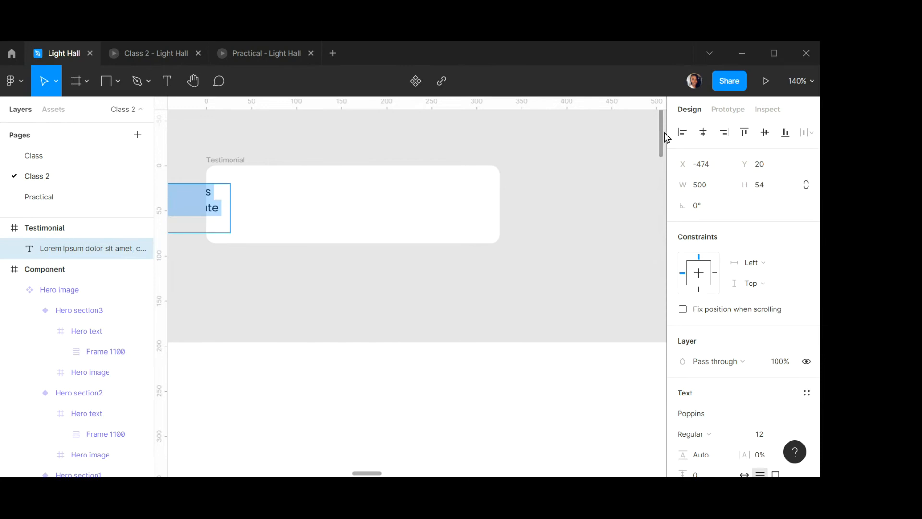
pyautogui.click(703, 133)
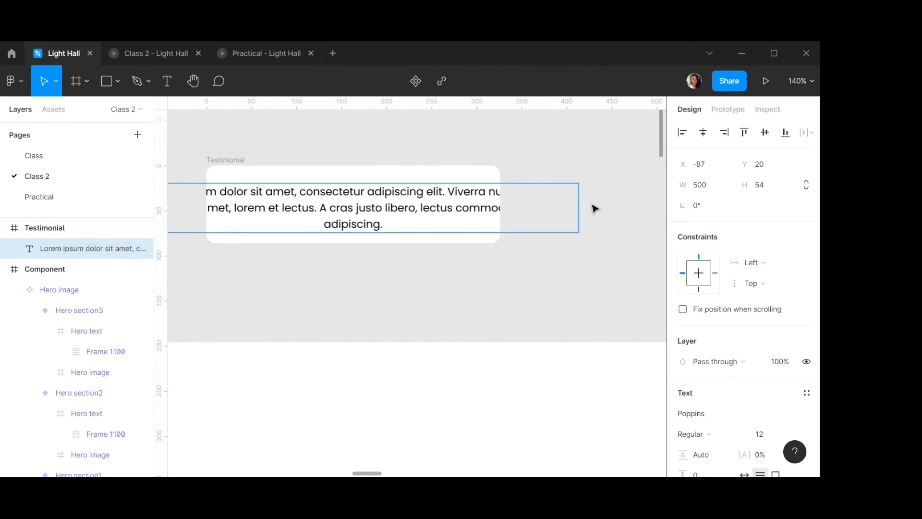
# Fit the text box inside the Testimonial frame at about 304 wide, X 5, Y 7, and delete the sentence starting "A cras justo libero".
pyautogui.moveTo(578, 198); pyautogui.dragTo(402, 198)
pyautogui.moveTo(310, 208); pyautogui.dragTo(393, 196)
pyautogui.doubleClick(393, 196)
pyautogui.moveTo(436, 228); pyautogui.dragTo(337, 216)
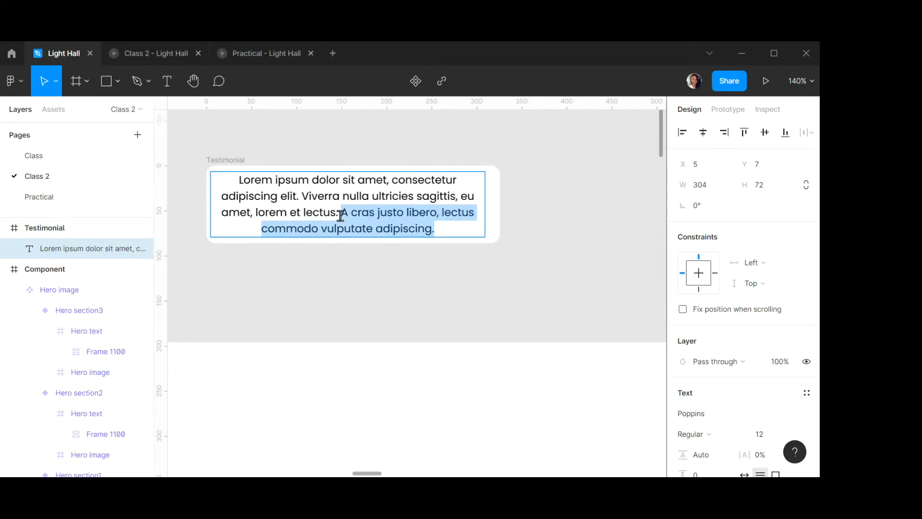
pyautogui.press('BackSpace')
pyautogui.scroll(-5, 731, 298)
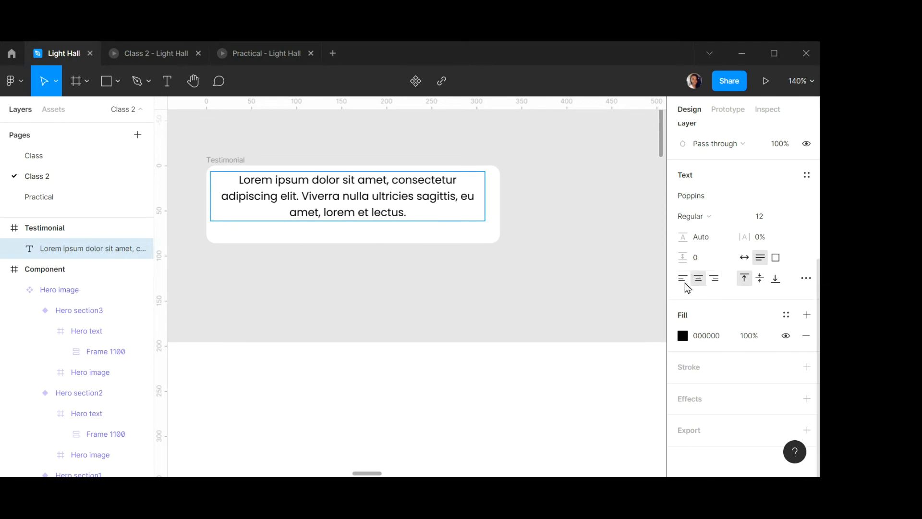
# Left-align the lorem ipsum text and centre its text box horizontally and vertically in the Testimonial frame.
pyautogui.click(683, 279)
pyautogui.press('Escape')
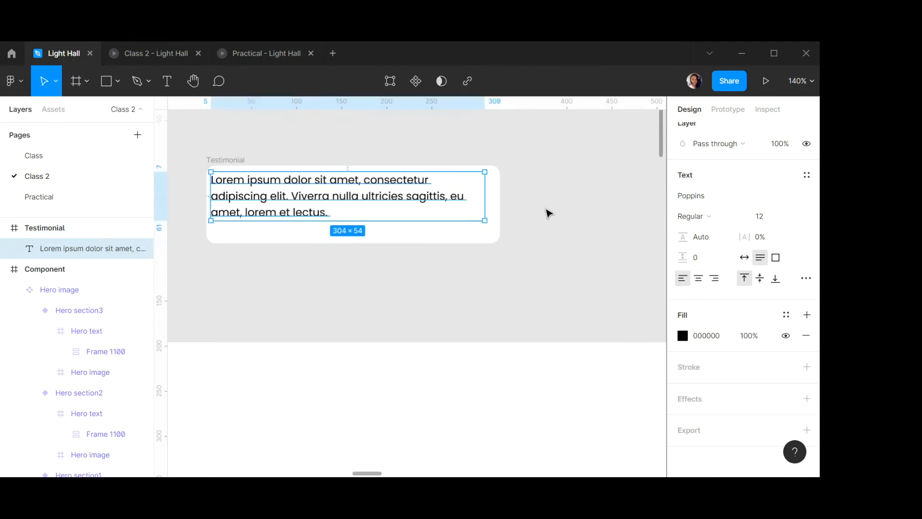
pyautogui.scroll(5, 785, 152)
pyautogui.click(704, 133)
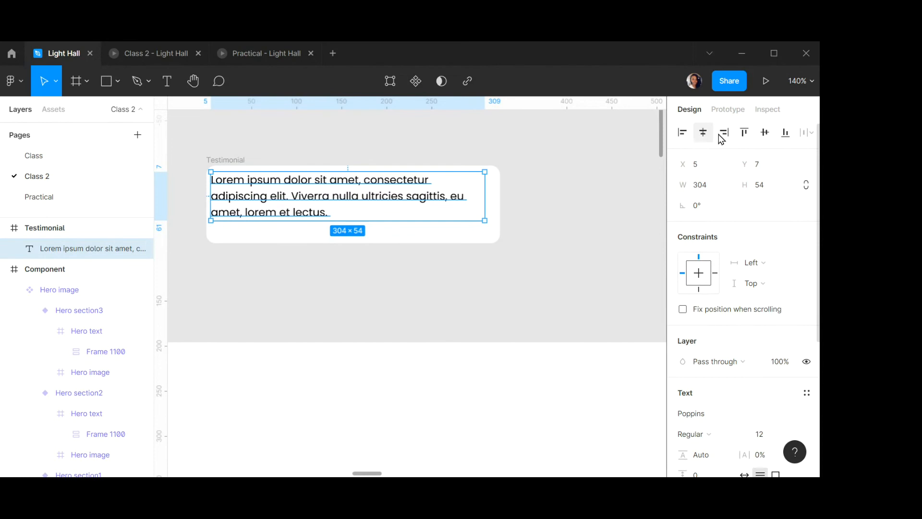
pyautogui.click(765, 133)
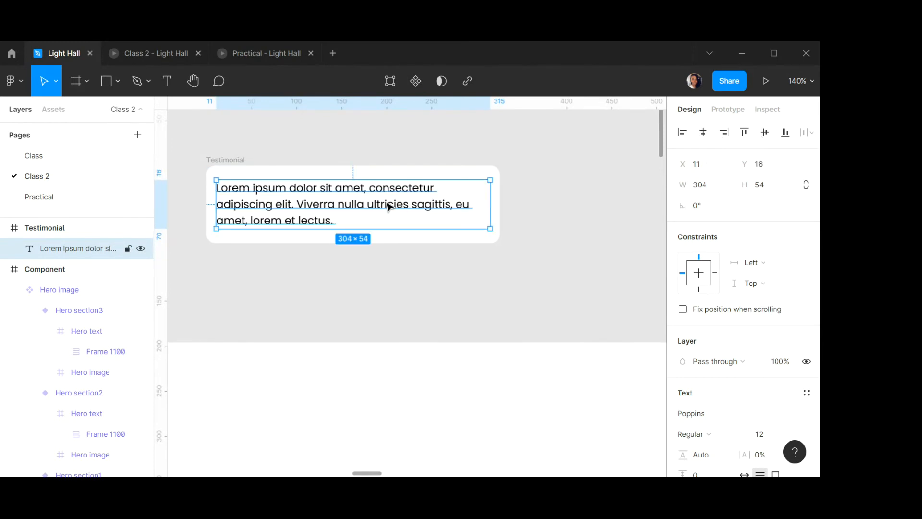
# Break the word "adipiscing" after "adipi" so that "scing" starts the testimonial text's second line.
pyautogui.press('Return')
pyautogui.click(248, 202)
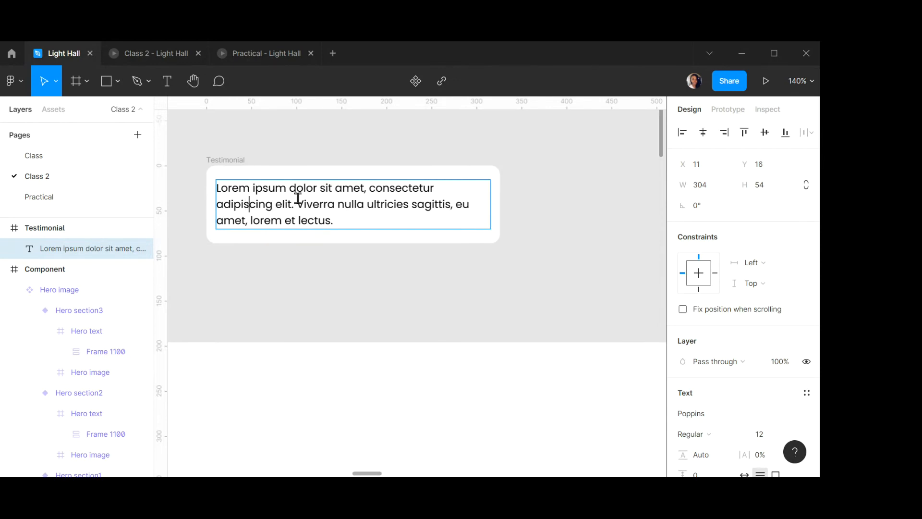
pyautogui.press('Return')
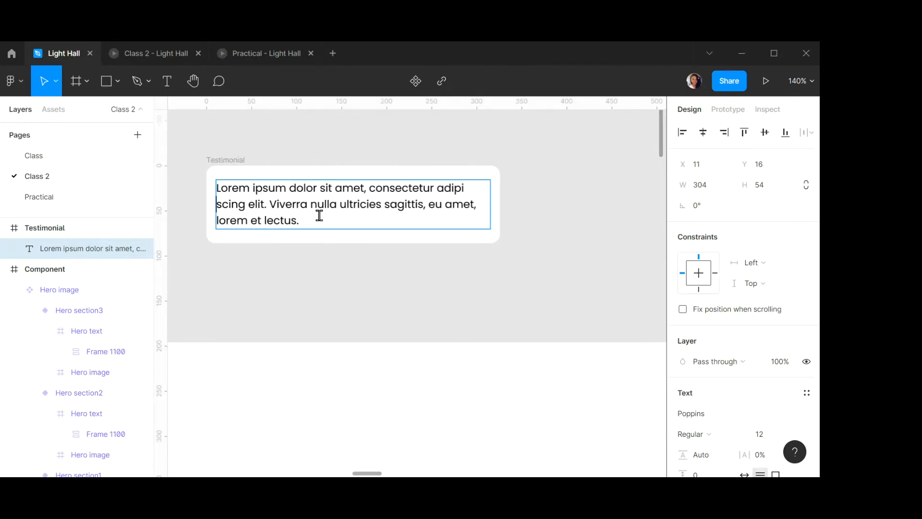
pyautogui.click(312, 214)
# Enclose the testimonial text in quotation marks and add a dash with the client's first name at its end.
pyautogui.click(221, 188)
pyautogui.write('"')
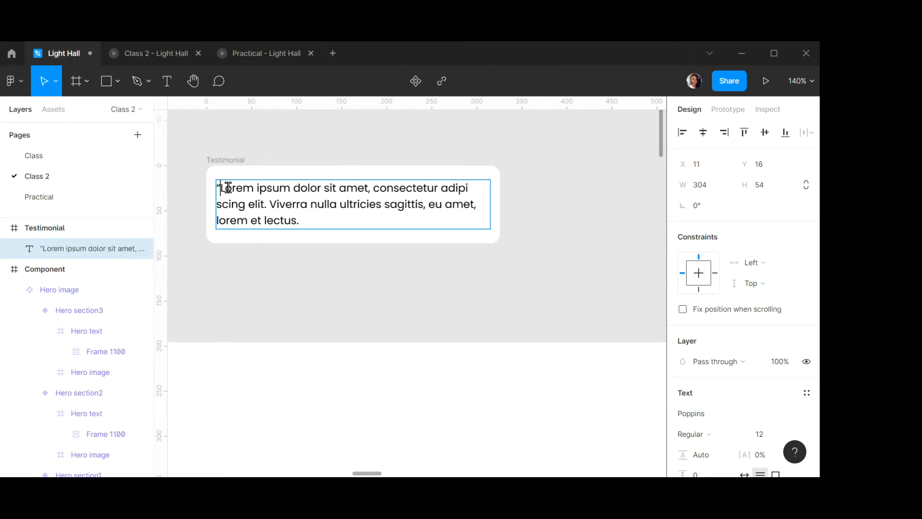
pyautogui.click(299, 222)
pyautogui.write('" - Daniel')
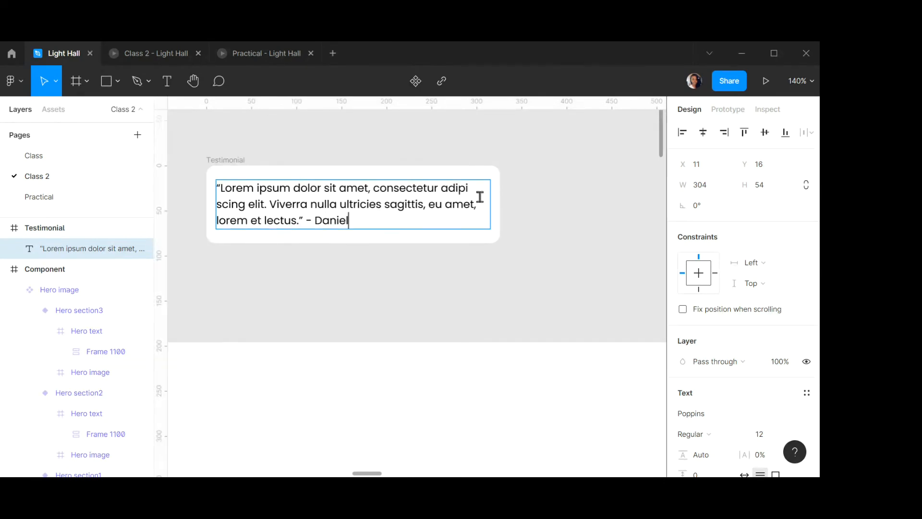
pyautogui.press('Escape')
pyautogui.click(529, 210)
pyautogui.click(446, 206)
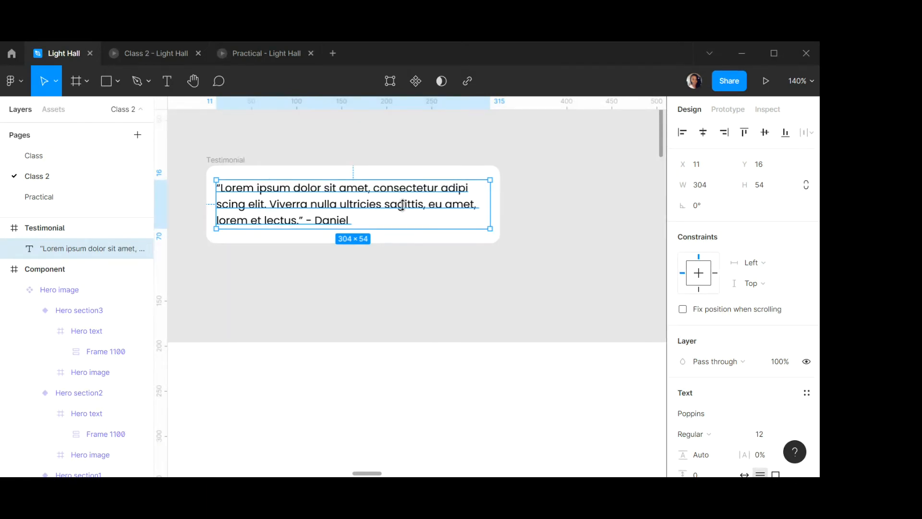
pyautogui.click(590, 214)
# Add a background blur effect of 250 to the Testimonial frame.
pyautogui.scroll(-3, 386, 198)
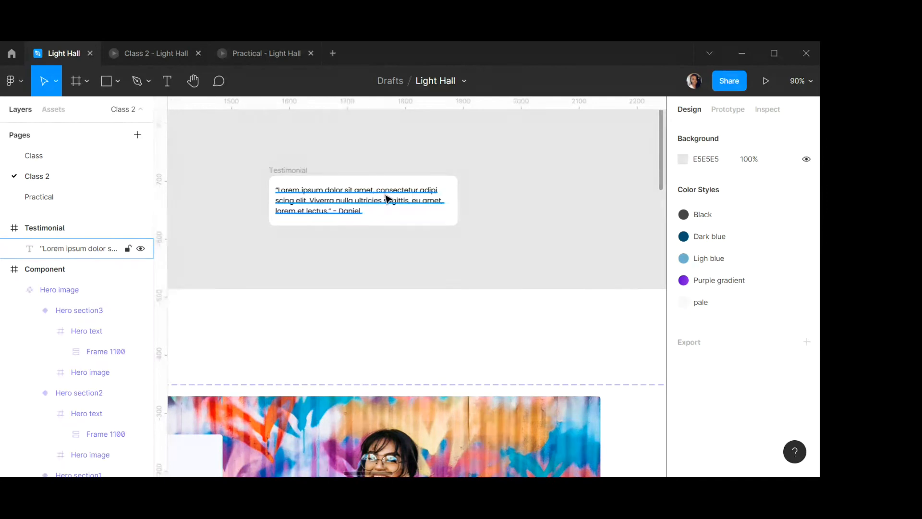
pyautogui.click(391, 175)
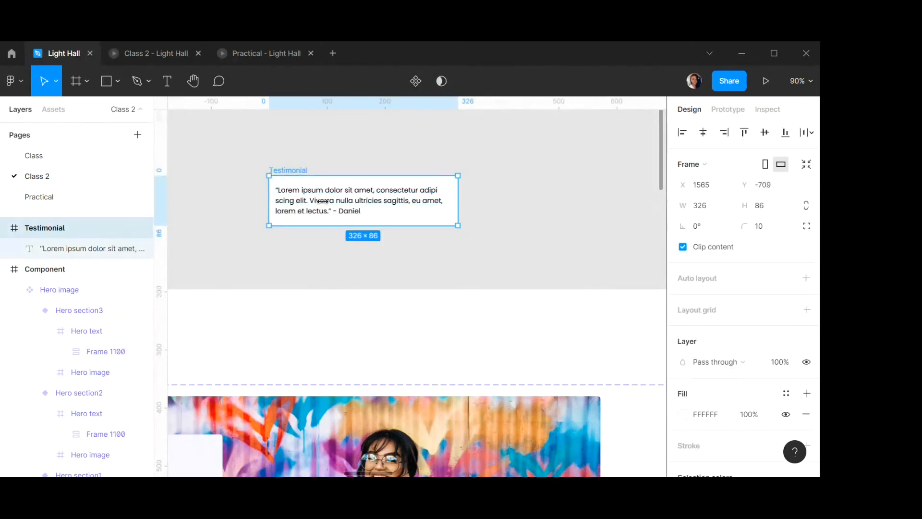
pyautogui.scroll(-3, 783, 272)
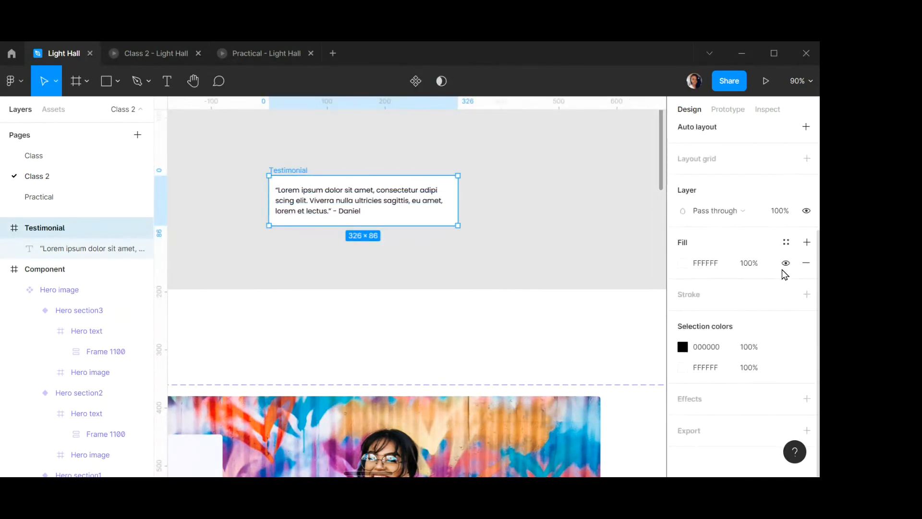
pyautogui.scroll(2, 766, 270)
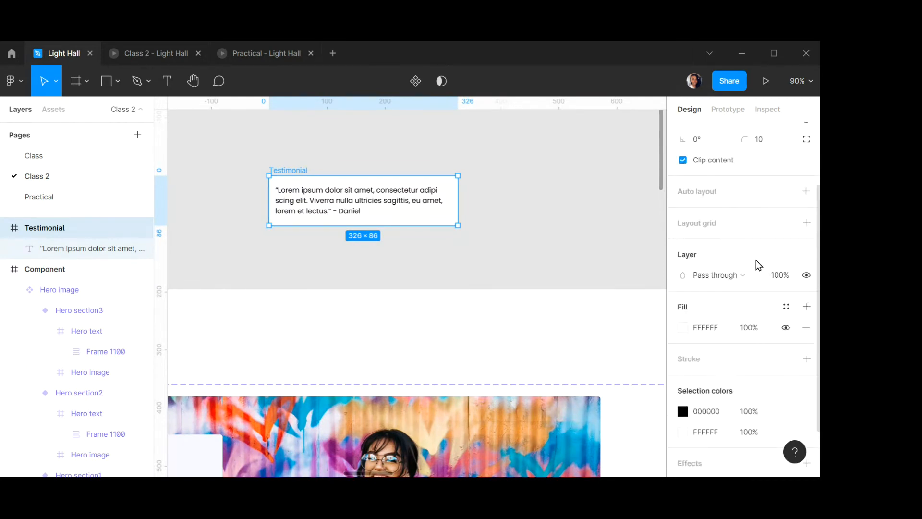
pyautogui.scroll(1, 757, 265)
pyautogui.scroll(-3, 755, 264)
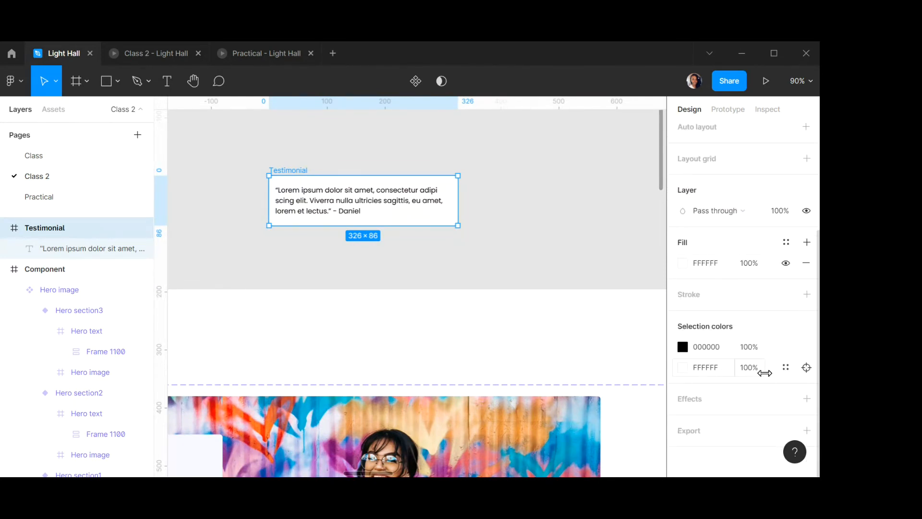
pyautogui.click(807, 399)
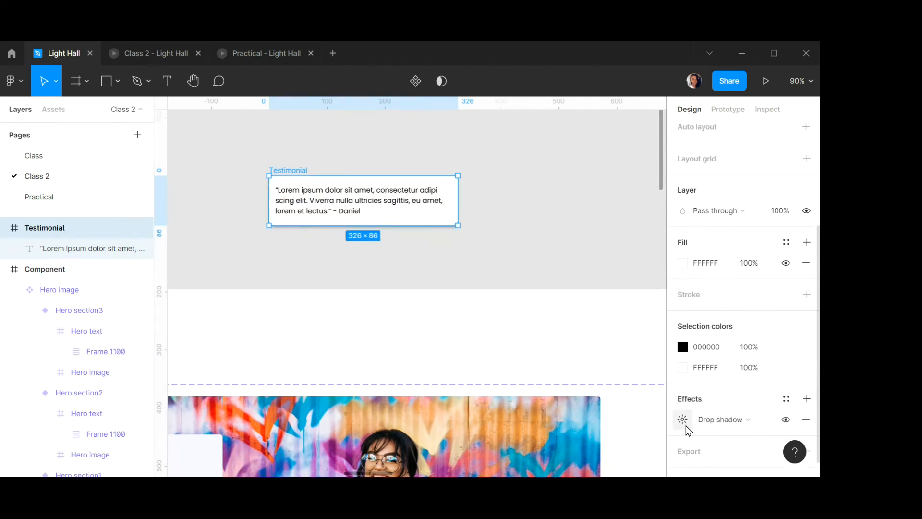
pyautogui.click(718, 421)
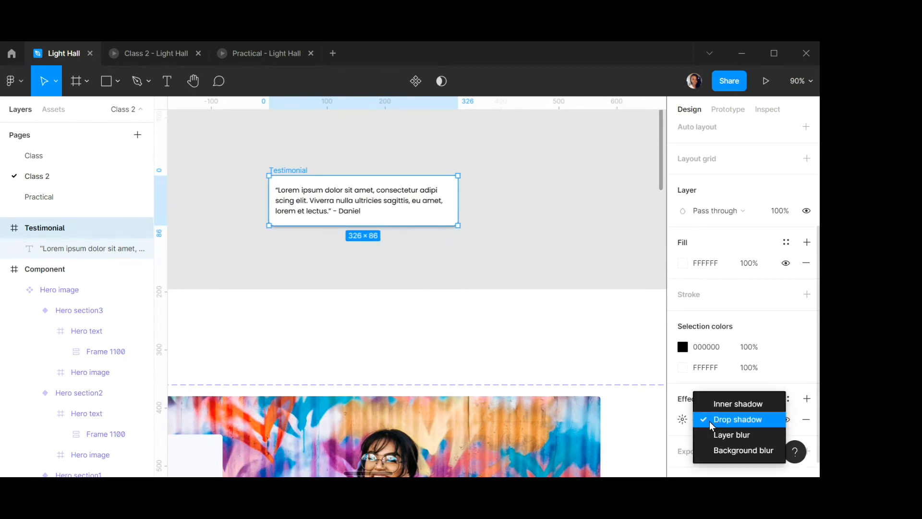
pyautogui.click(726, 451)
pyautogui.click(682, 419)
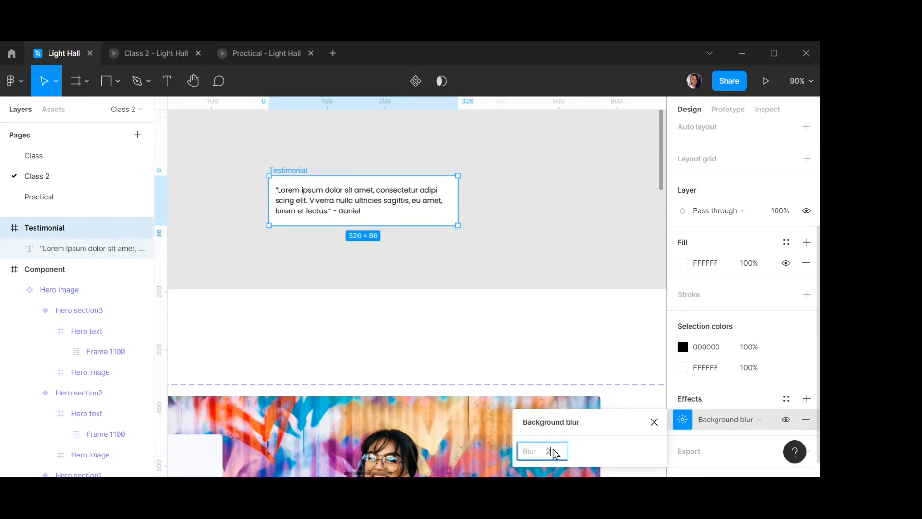
pyautogui.press('Return')
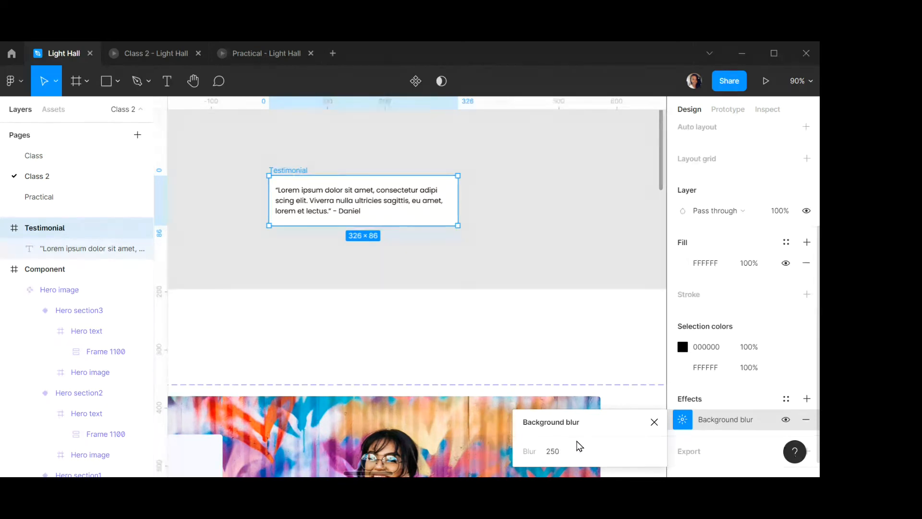
# Set the Testimonial frame's fill colour to F4F4F4.
pyautogui.click(710, 264)
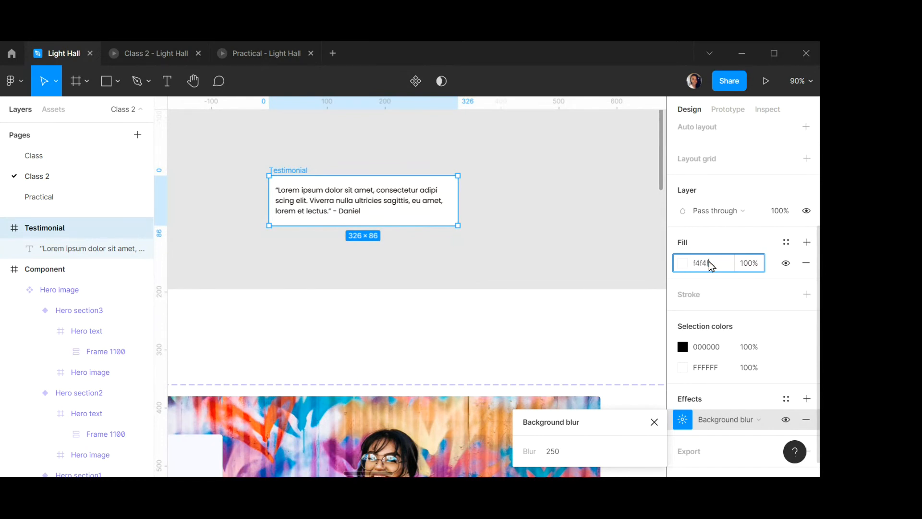
pyautogui.write('f4f4f4')
pyautogui.press('Return')
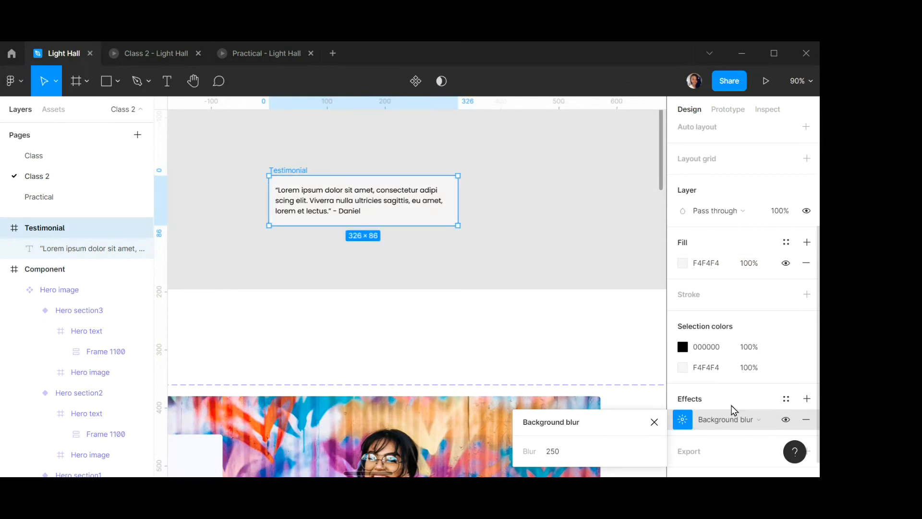
pyautogui.click(598, 236)
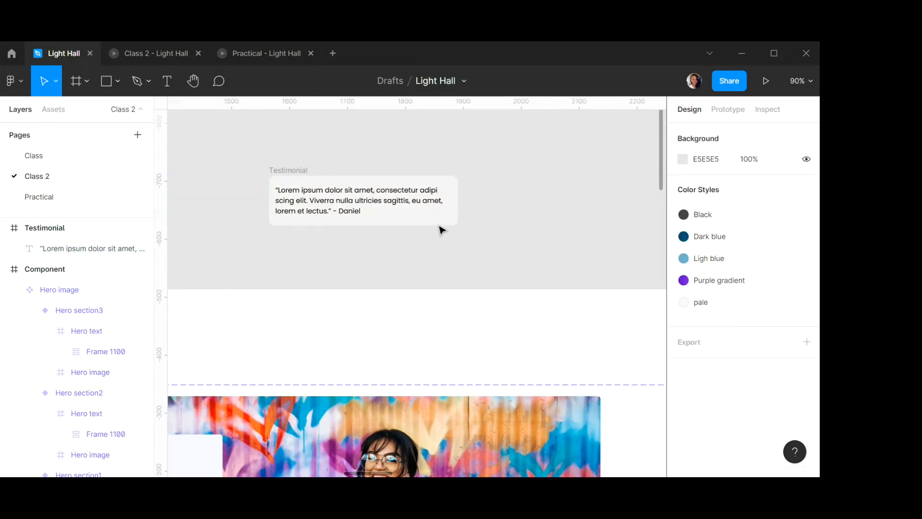
# Add a drop shadow to the Testimonial frame with blur 10 and Y offset 5.
pyautogui.click(303, 171)
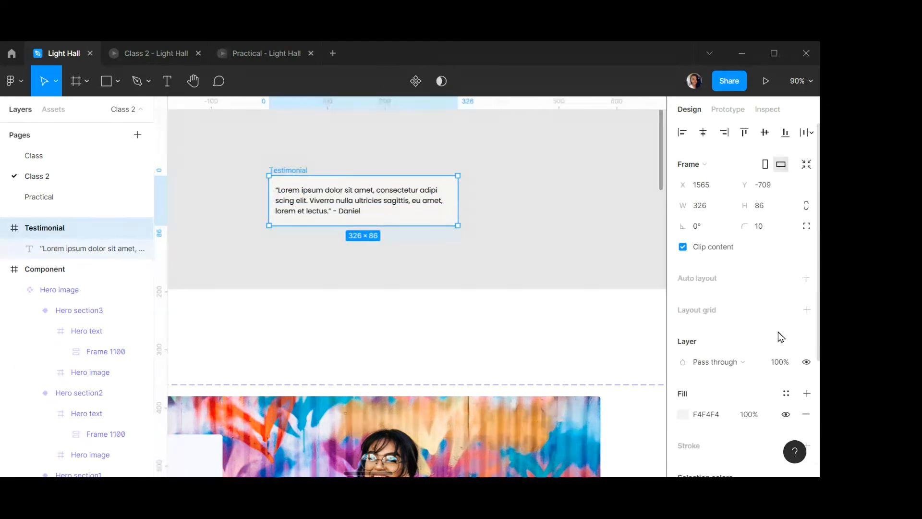
pyautogui.scroll(-4, 778, 333)
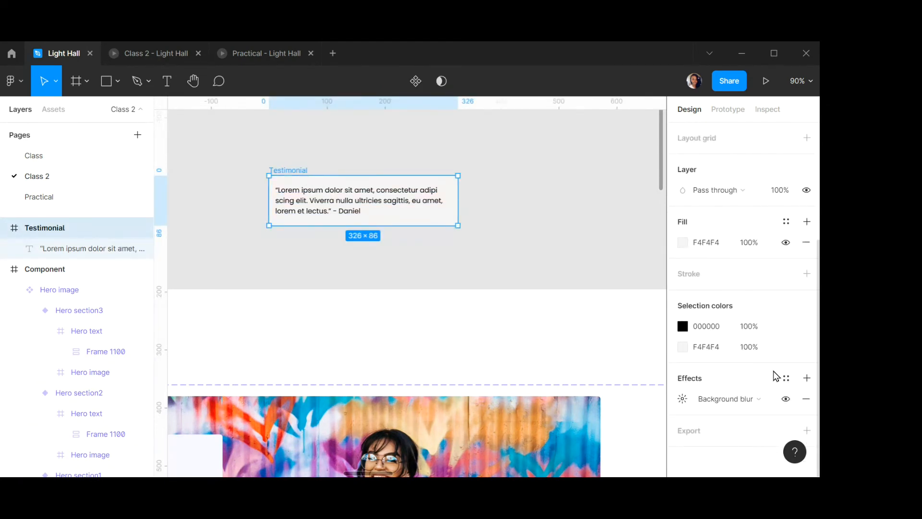
pyautogui.click(807, 379)
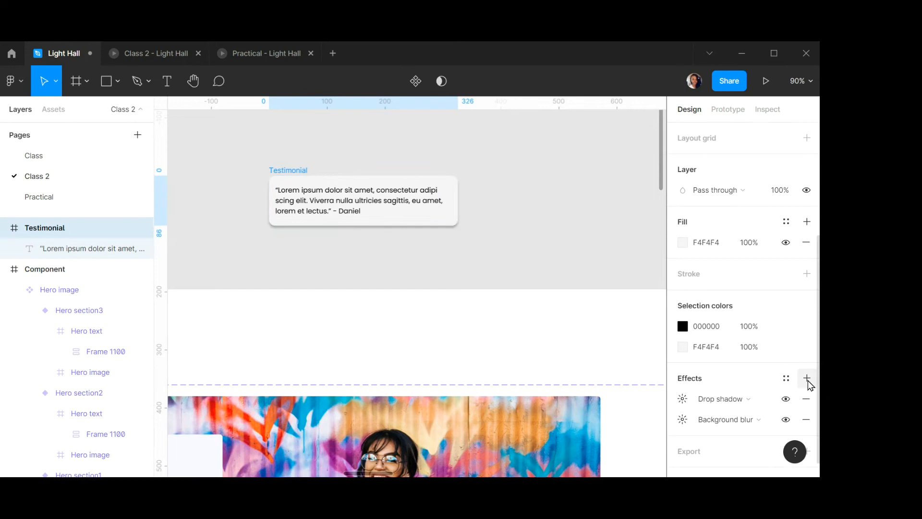
pyautogui.click(683, 403)
pyautogui.click(627, 412)
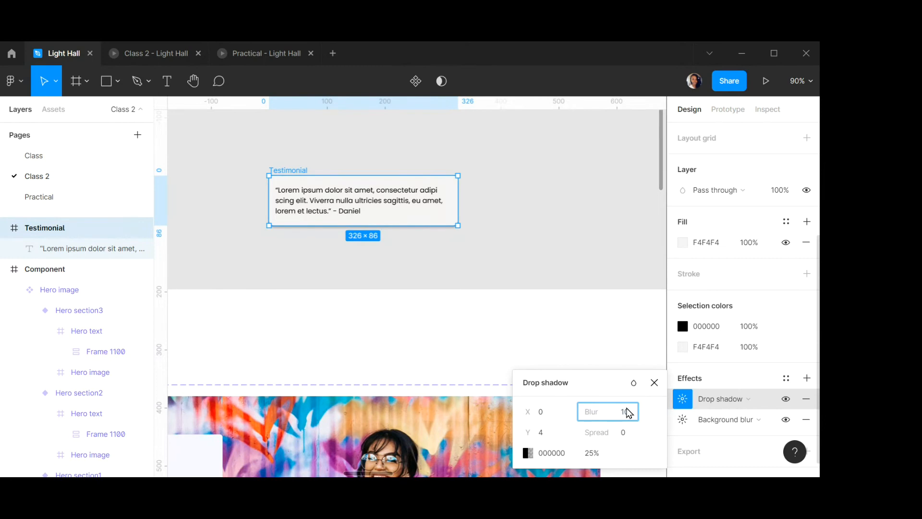
pyautogui.click(545, 435)
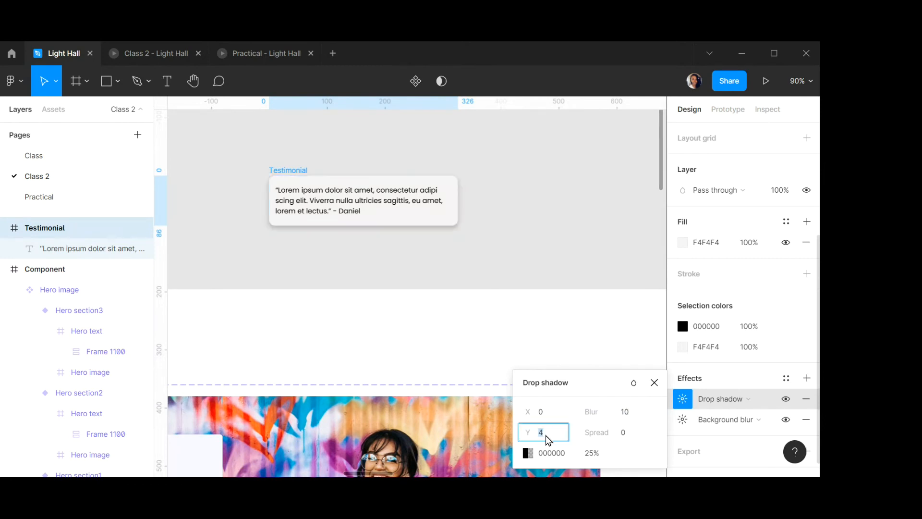
pyautogui.write('5')
pyautogui.press('Return')
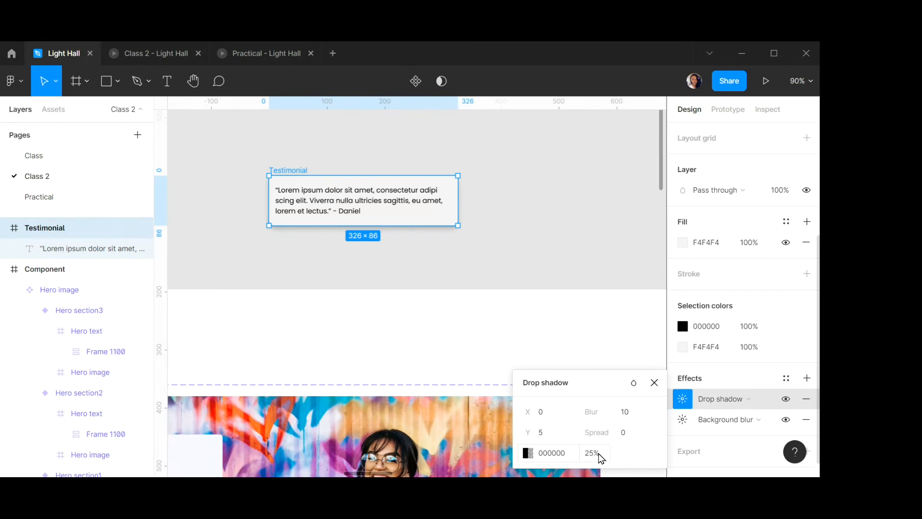
# Set the Testimonial frame's drop shadow opacity to 10%.
pyautogui.click(596, 454)
pyautogui.write('5')
pyautogui.press('Return')
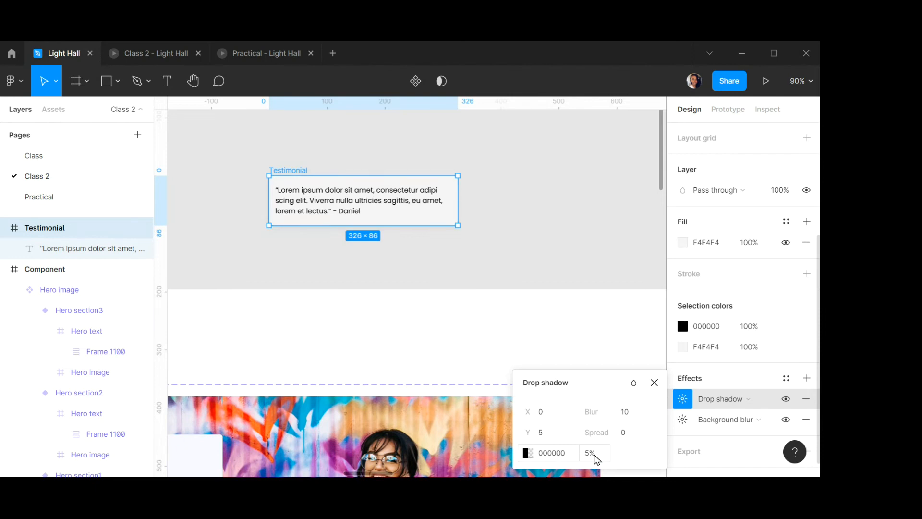
pyautogui.click(596, 459)
pyautogui.write('10')
pyautogui.press('Return')
pyautogui.click(654, 382)
# Review the drop shadow and background blur settings of the Testimonial frame.
pyautogui.click(267, 164)
pyautogui.click(291, 170)
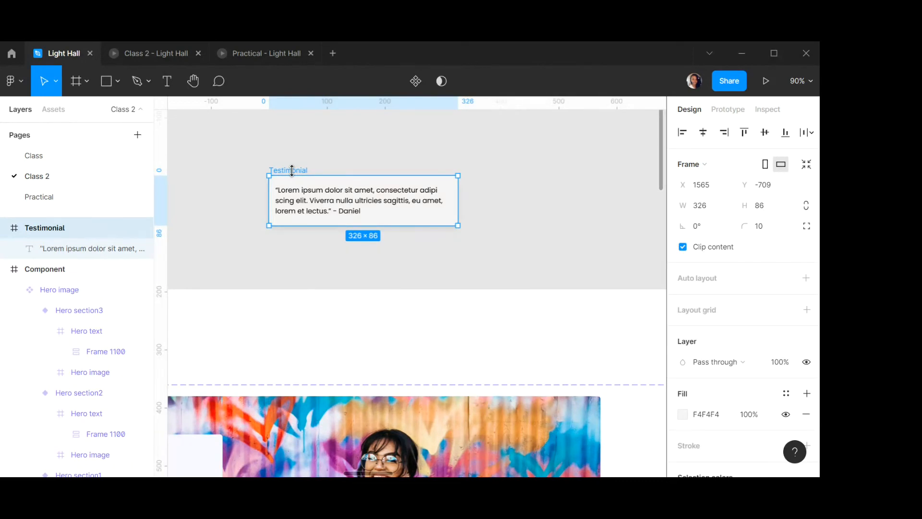
pyautogui.scroll(-4, 735, 301)
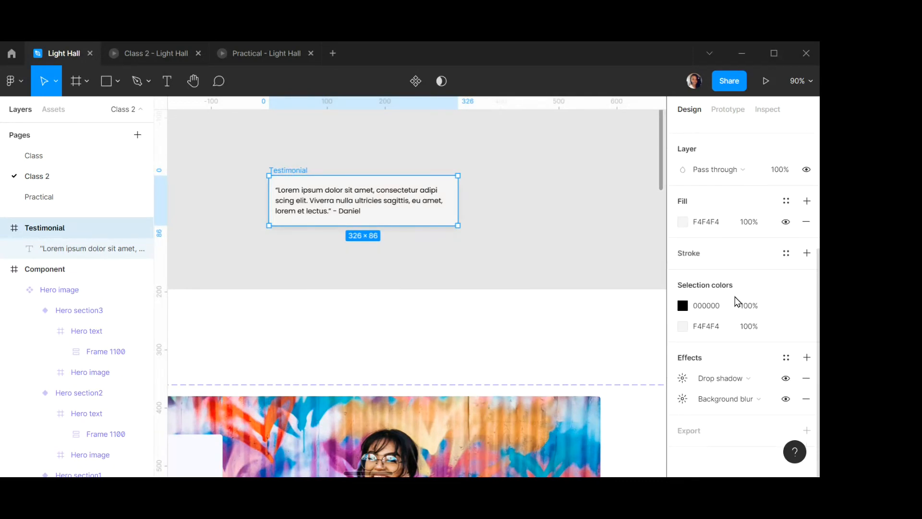
pyautogui.click(682, 380)
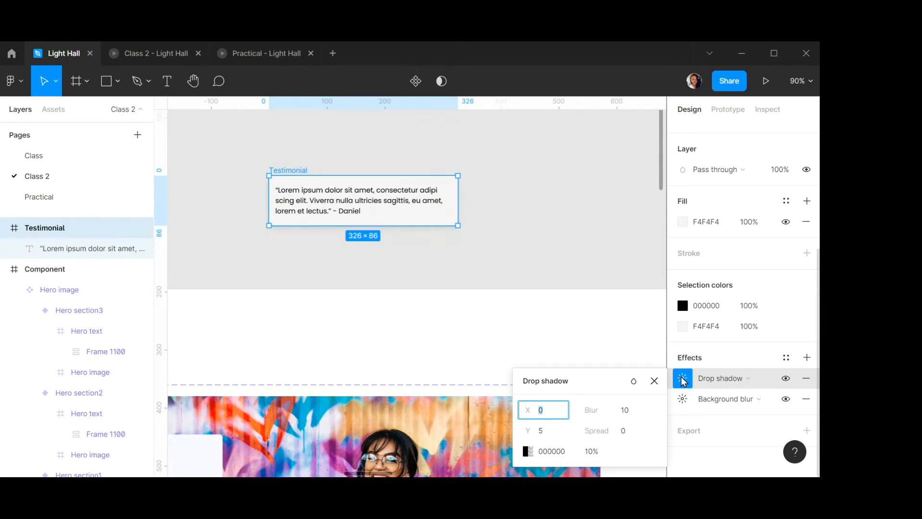
pyautogui.click(684, 401)
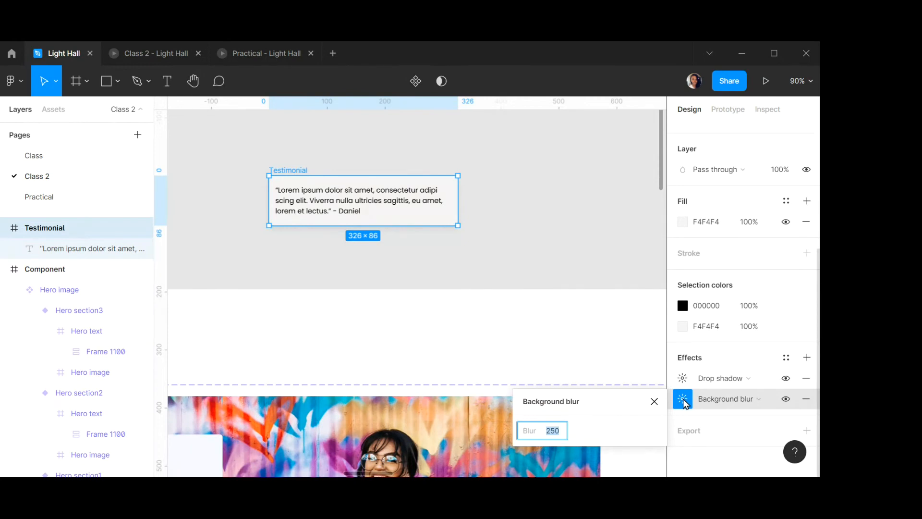
pyautogui.click(597, 217)
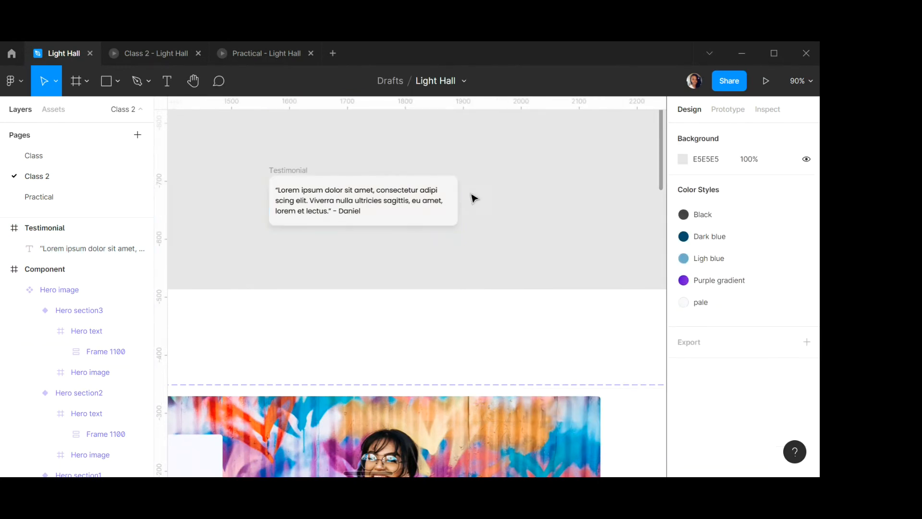
# Move the Testimonial frame from the canvas into the Hero image frame of the first hero variant, Hero section1.
pyautogui.click(288, 171)
pyautogui.press('Delete')
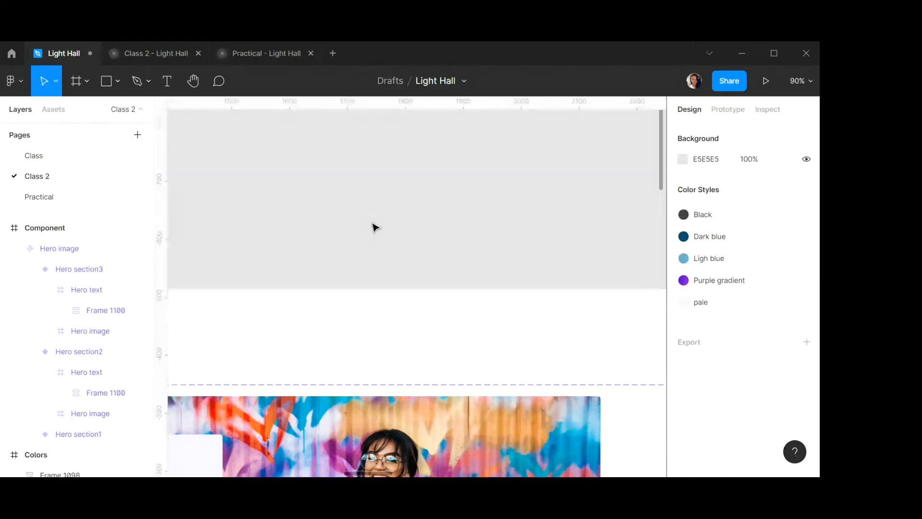
pyautogui.scroll(-5, 374, 226)
pyautogui.scroll(-2, 374, 226)
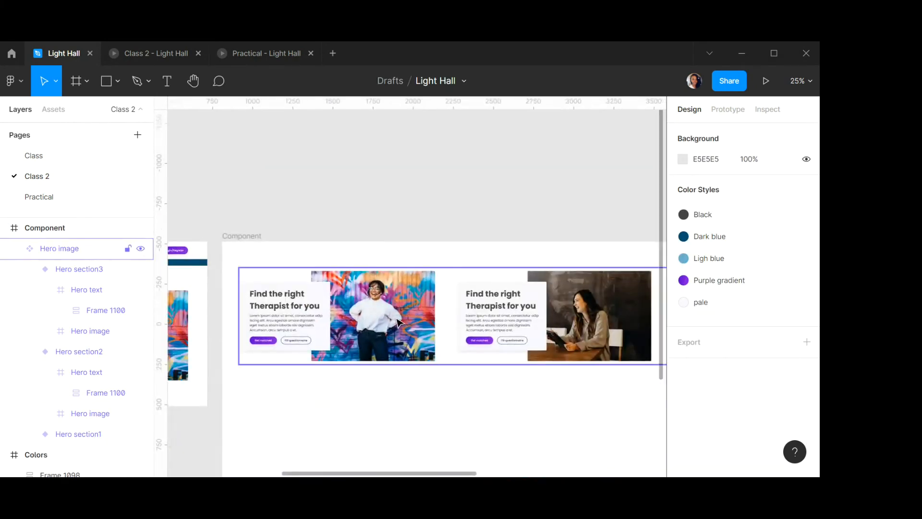
pyautogui.doubleClick(406, 318)
pyautogui.doubleClick(408, 318)
pyautogui.scroll(3, 406, 318)
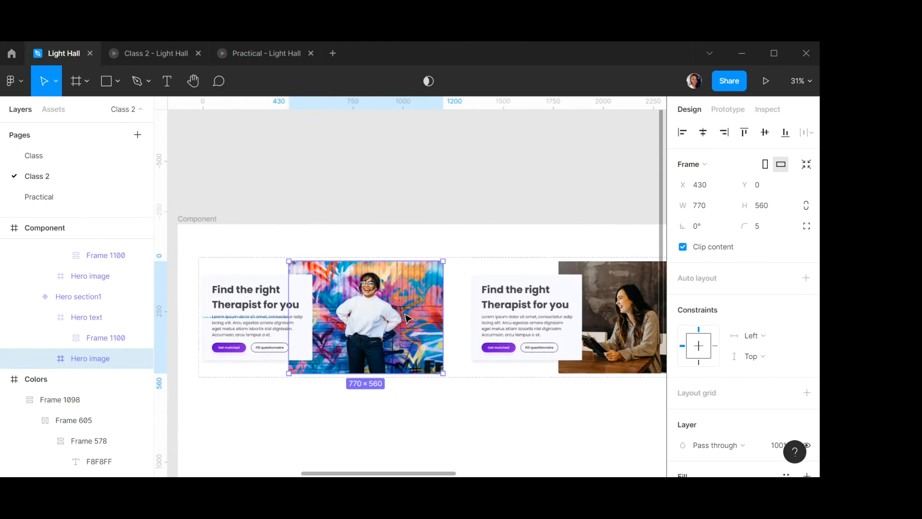
pyautogui.hotkey('ctrl', 'v')
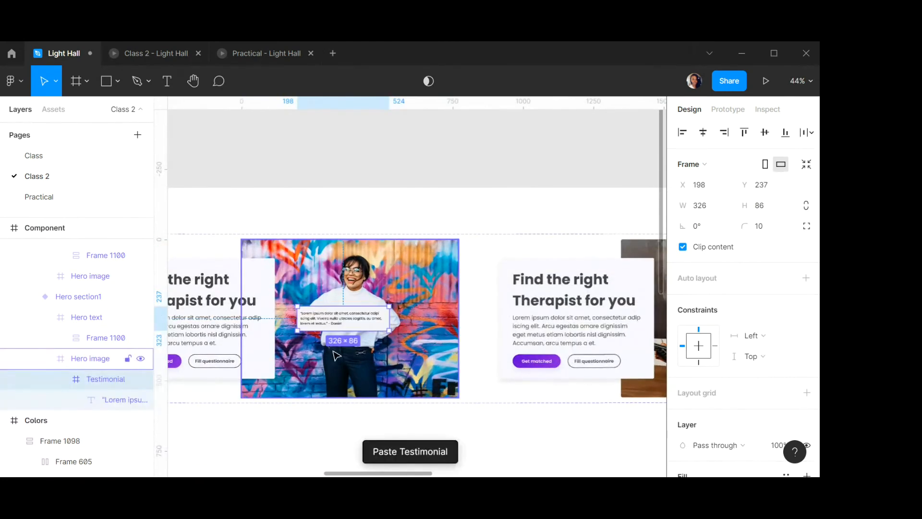
# Reposition the Testimonial card over the lower part of the first hero image at X 385, Y 417.
pyautogui.scroll(2, 341, 323)
pyautogui.scroll(5, 342, 323)
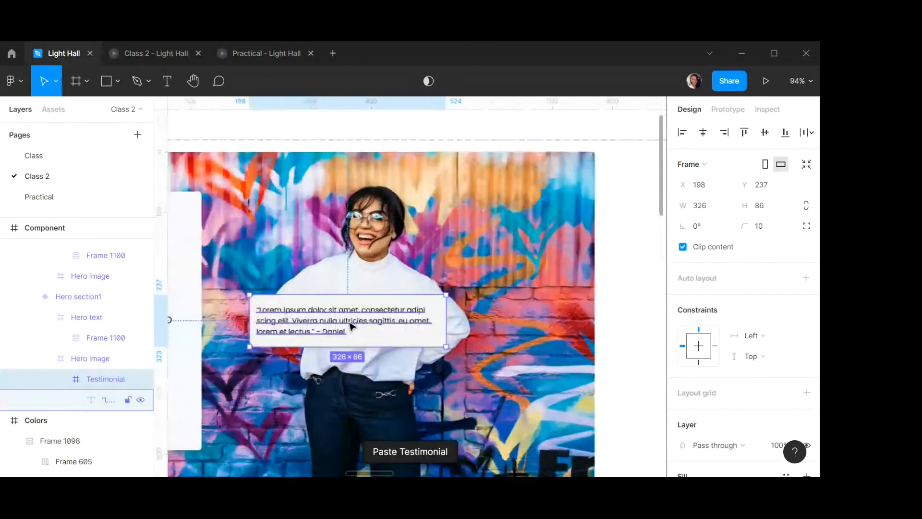
pyautogui.moveTo(365, 326); pyautogui.dragTo(490, 373)
# Replace the author's name at the end of the testimonial text on the first hero image with a woman's first name.
pyautogui.scroll(3, 459, 373)
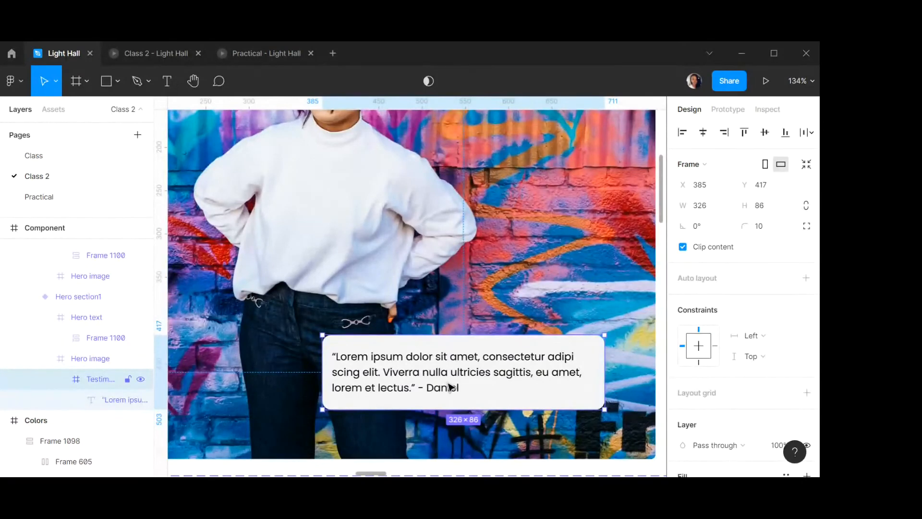
pyautogui.doubleClick(453, 387)
pyautogui.doubleClick(453, 387)
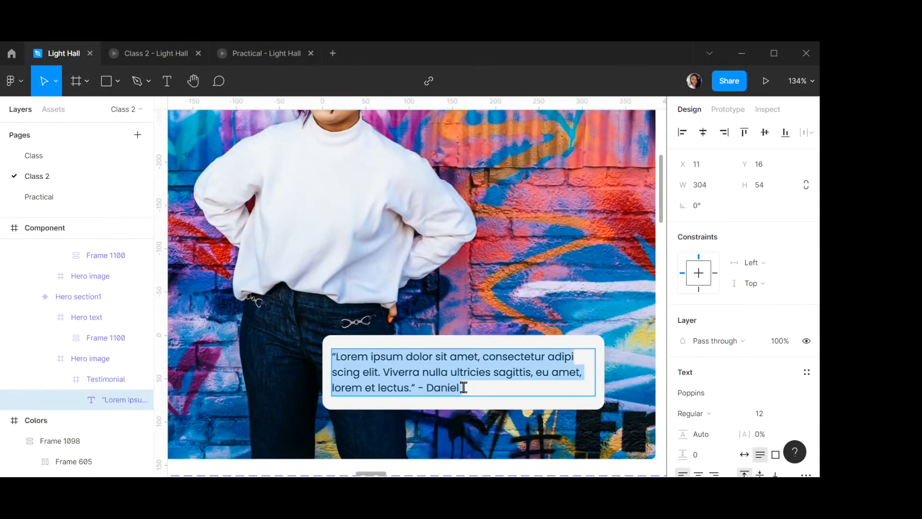
pyautogui.moveTo(461, 387); pyautogui.dragTo(430, 387)
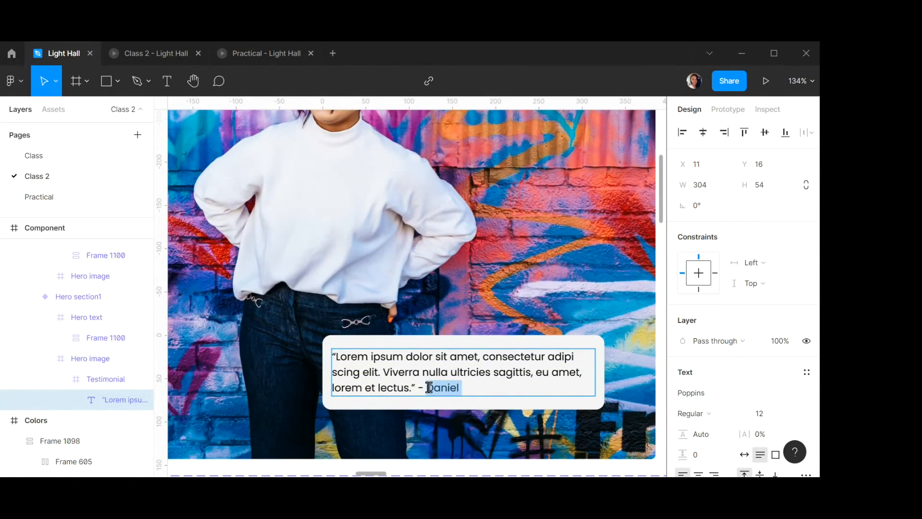
pyautogui.write('Luch')
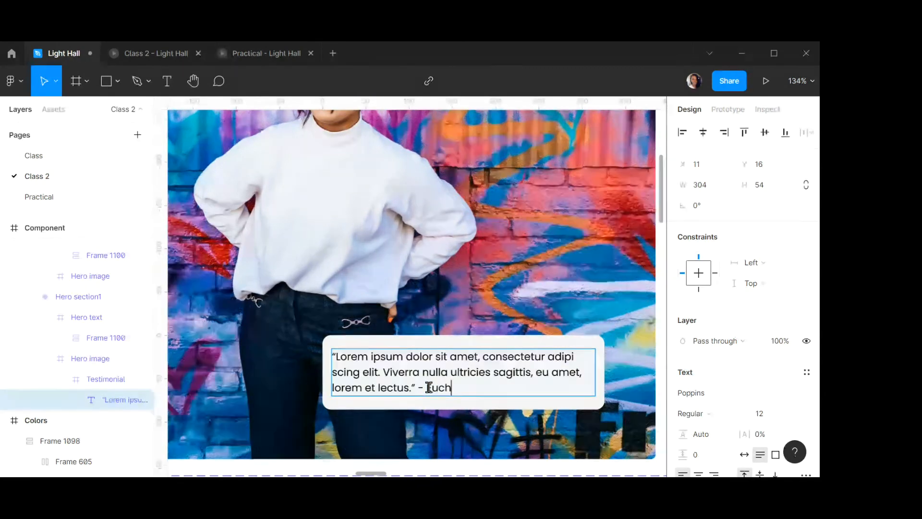
pyautogui.write('aria')
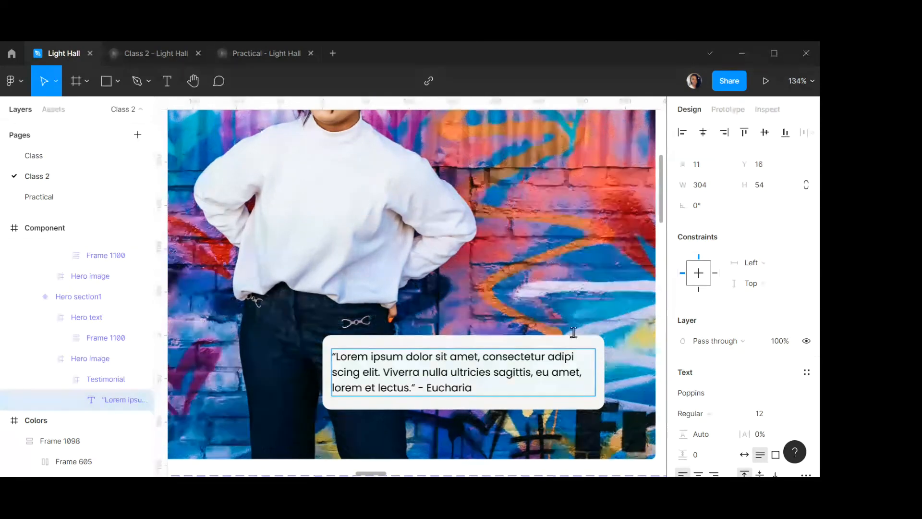
pyautogui.click(572, 289)
pyautogui.click(572, 288)
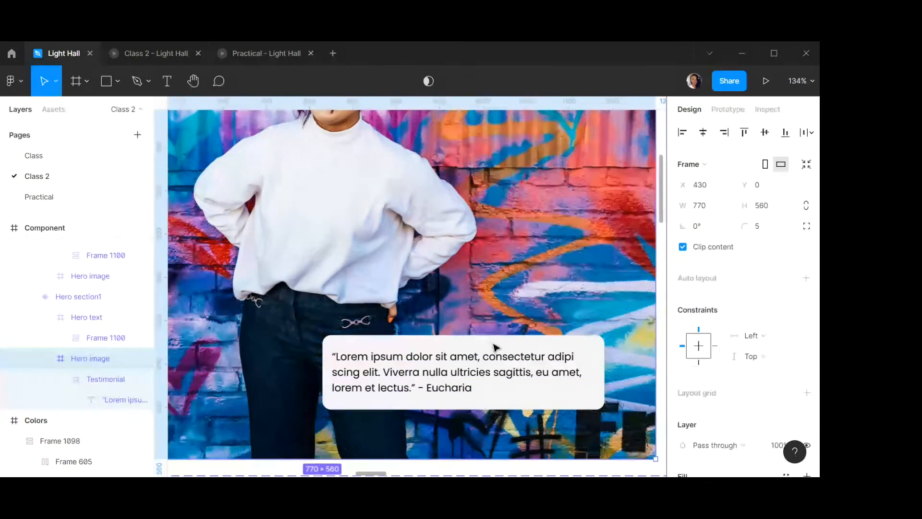
# Copy the Testimonial card from the first hero image into the Hero image frame of Hero section2.
pyautogui.click(476, 344)
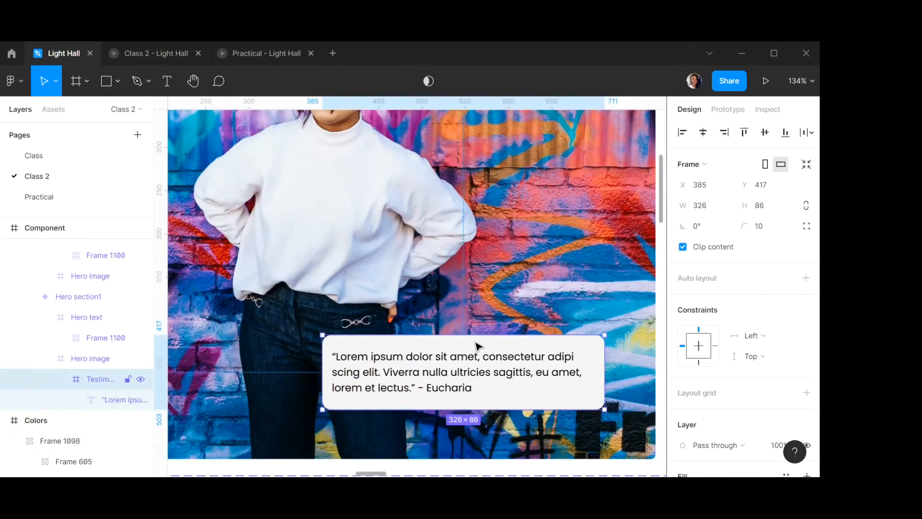
pyautogui.scroll(-10, 476, 344)
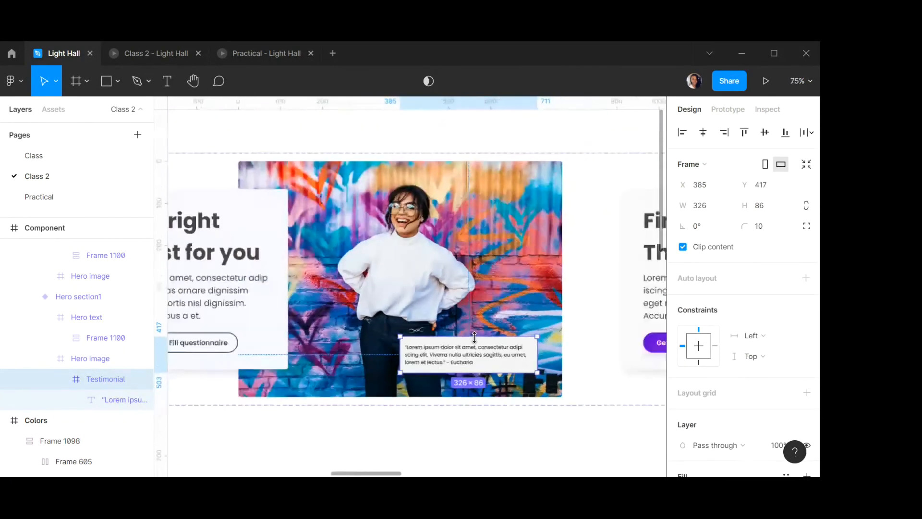
pyautogui.hscroll(5, 476, 344)
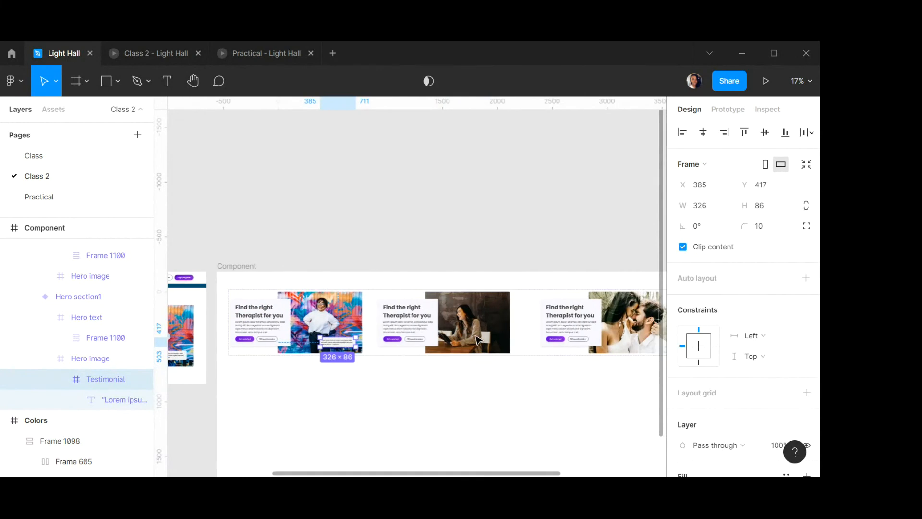
pyautogui.click(479, 326)
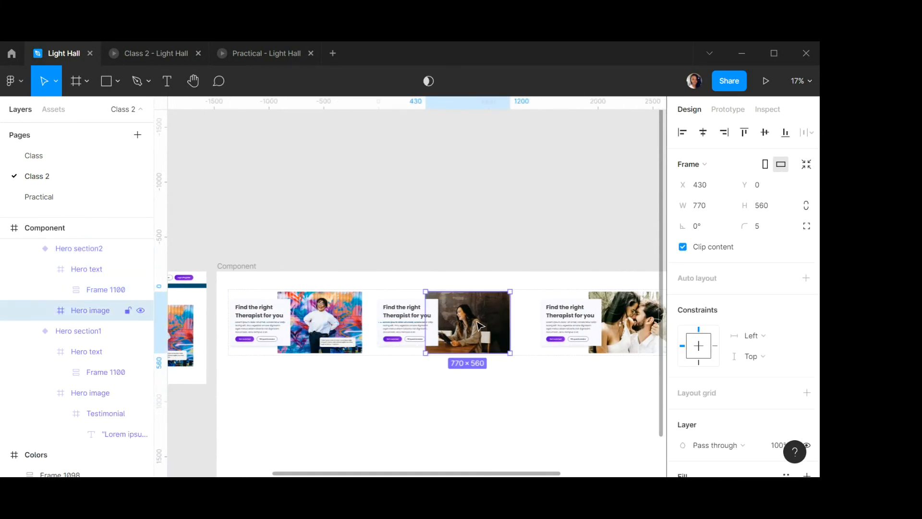
pyautogui.hotkey('ctrl', 'v')
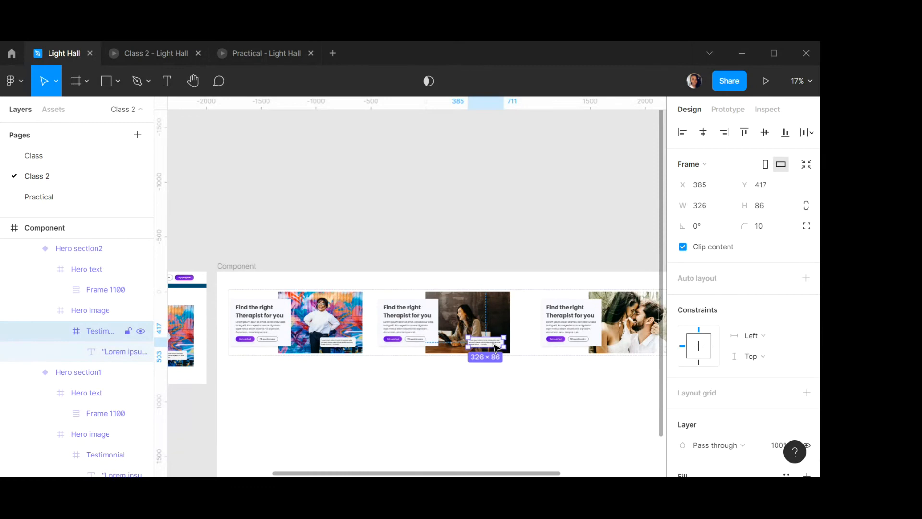
# Replace the author's name in the Hero section2 testimonial text with a different first name.
pyautogui.scroll(5, 497, 346)
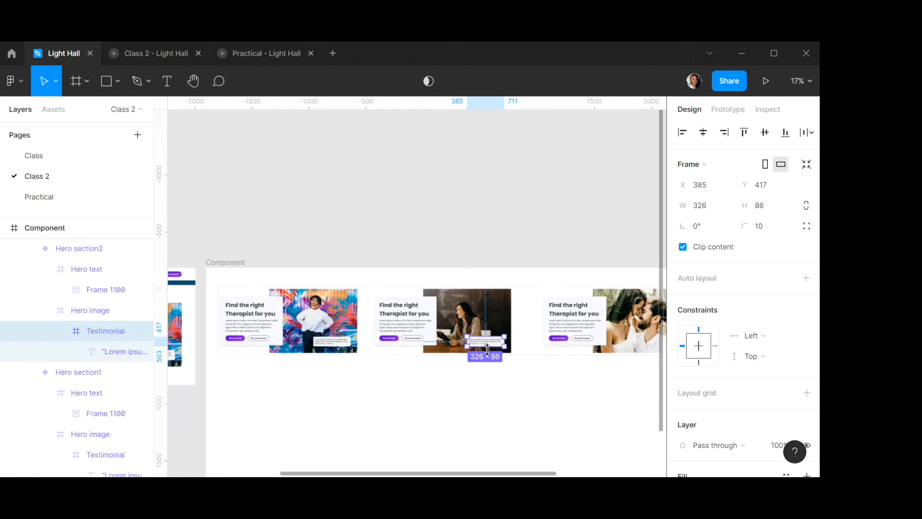
pyautogui.scroll(10, 497, 353)
pyautogui.doubleClick(435, 302)
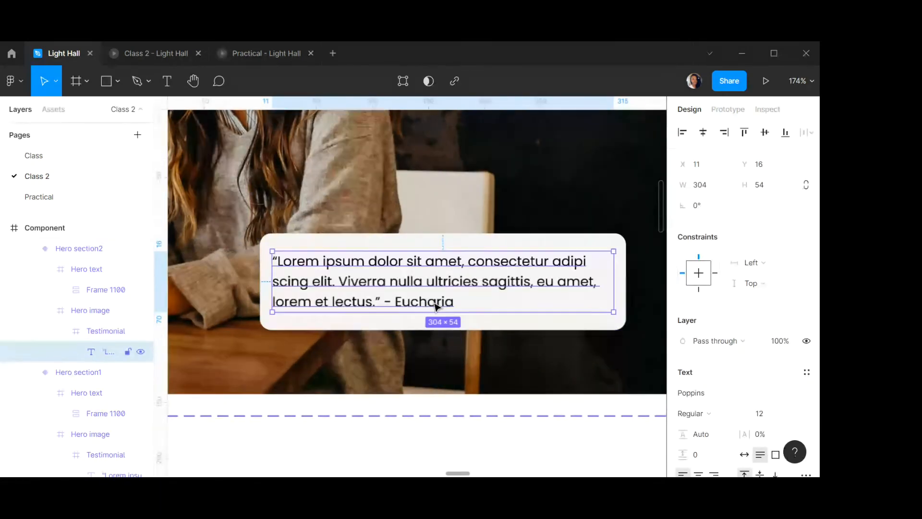
pyautogui.doubleClick(453, 304)
pyautogui.doubleClick(454, 303)
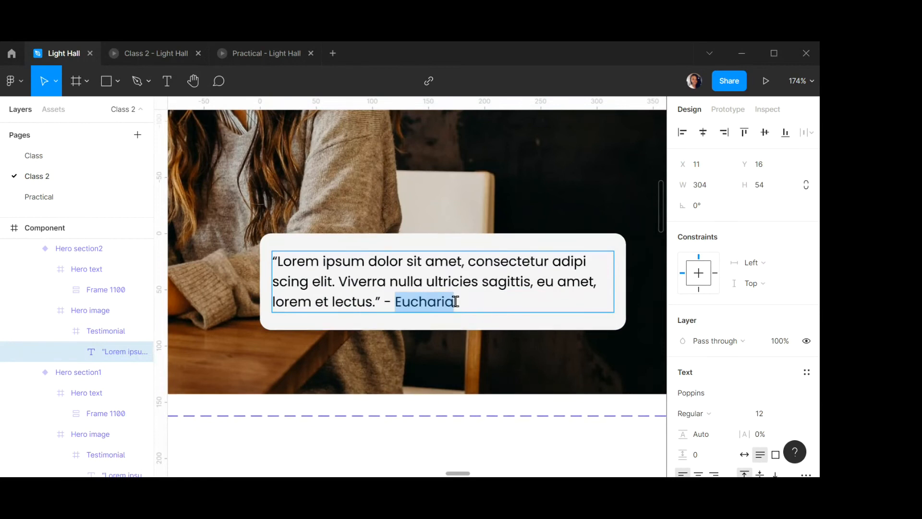
pyautogui.write('Agatha')
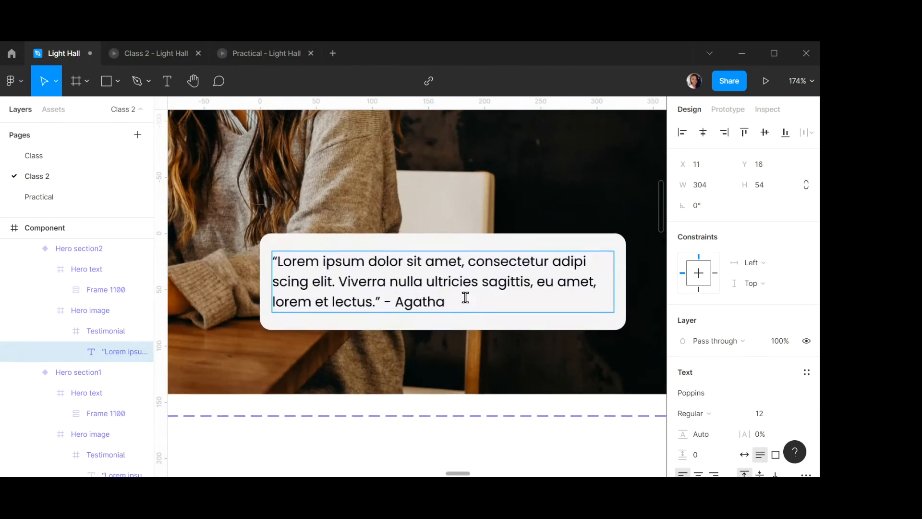
pyautogui.scroll(-8, 456, 302)
pyautogui.press('Escape')
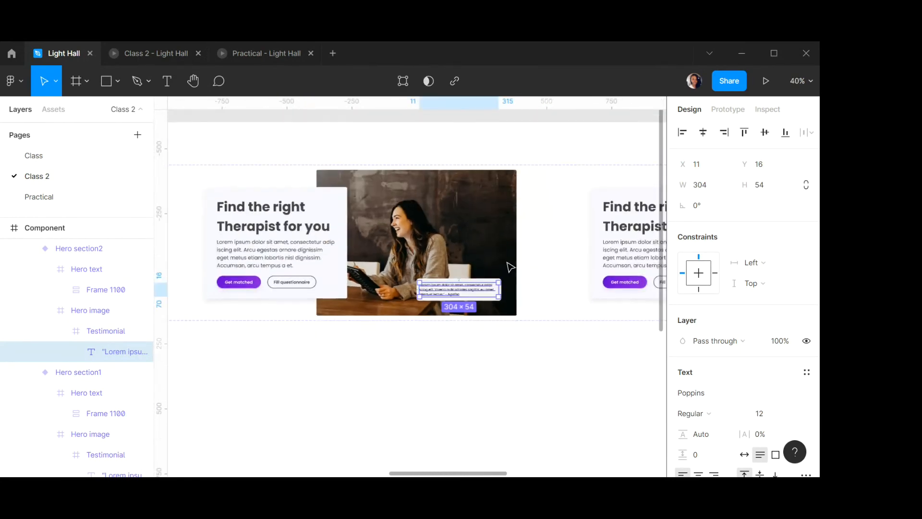
# Copy the Testimonial card from Hero section2 into the Hero image frame of Hero section3.
pyautogui.scroll(3, 477, 291)
pyautogui.click(502, 297)
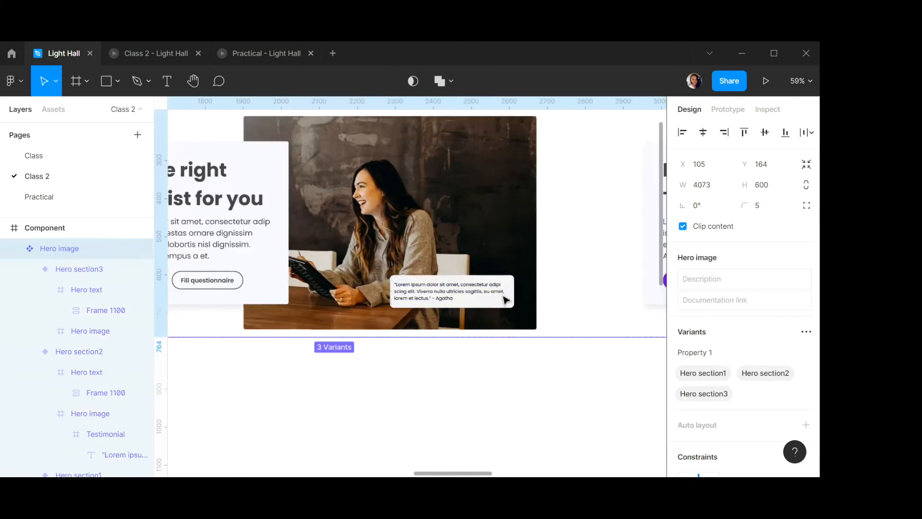
pyautogui.doubleClick(496, 298)
pyautogui.doubleClick(496, 297)
pyautogui.doubleClick(498, 301)
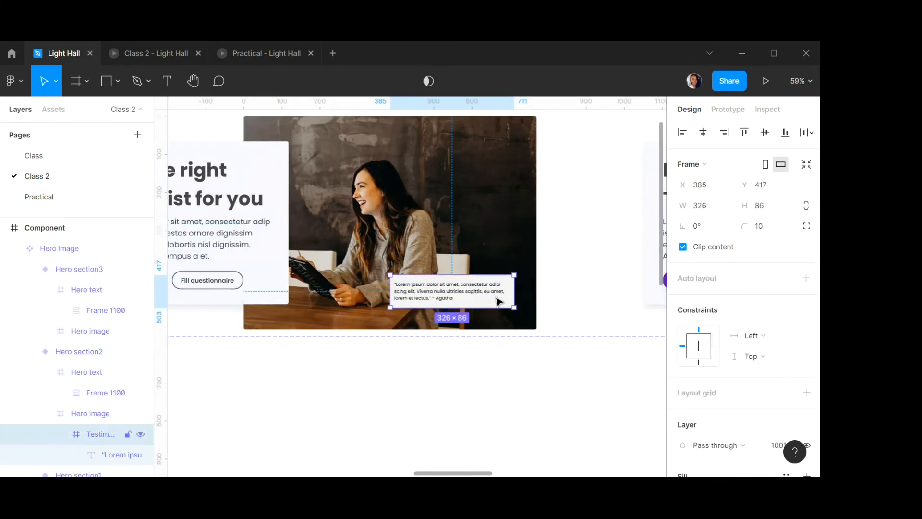
pyautogui.scroll(-2, 499, 301)
pyautogui.scroll(-4, 497, 301)
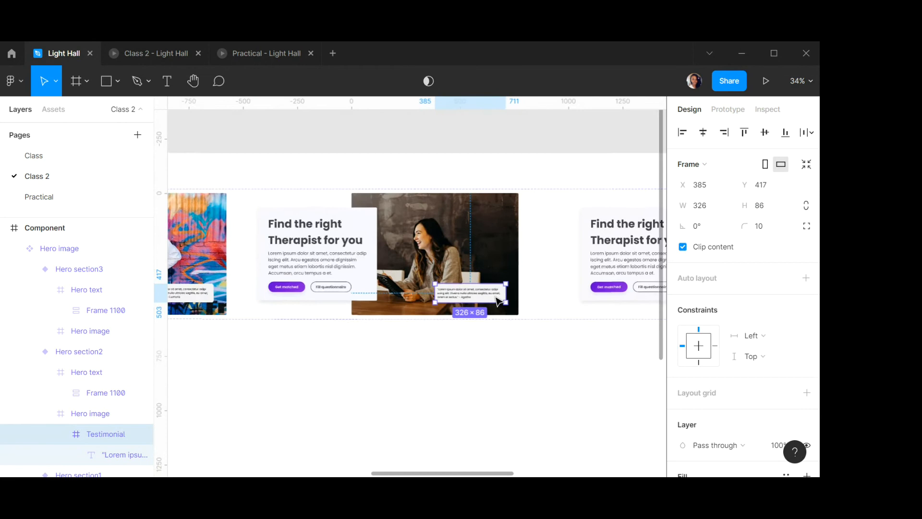
pyautogui.hscroll(5, 500, 289)
pyautogui.click(507, 265)
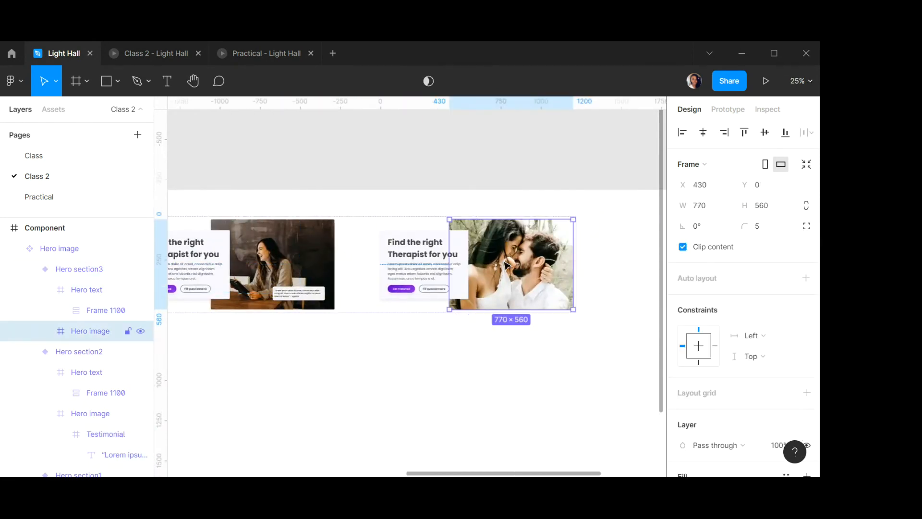
pyautogui.hotkey('ctrl', 'v')
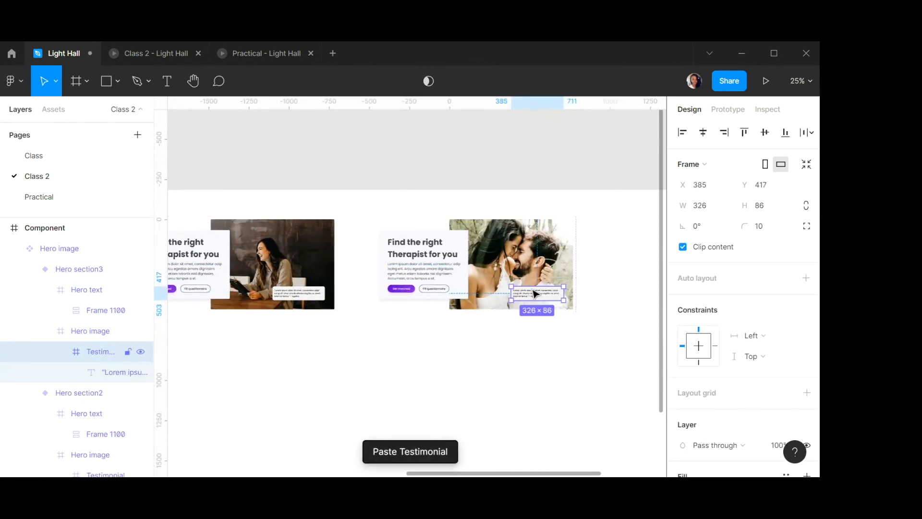
# Replace the author's name in the Hero section3 testimonial text with a married couple's titles and surname.
pyautogui.scroll(5, 533, 288)
pyautogui.scroll(1, 533, 287)
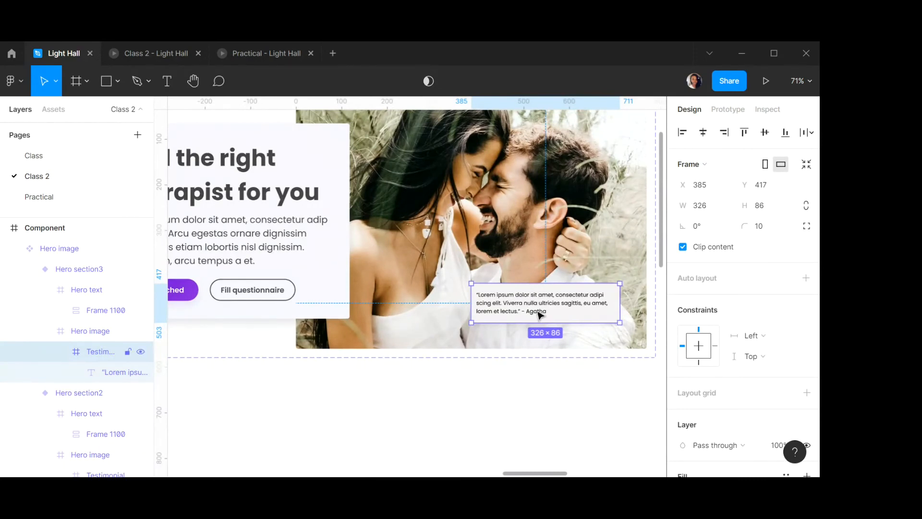
pyautogui.scroll(2, 559, 317)
pyautogui.scroll(3, 563, 318)
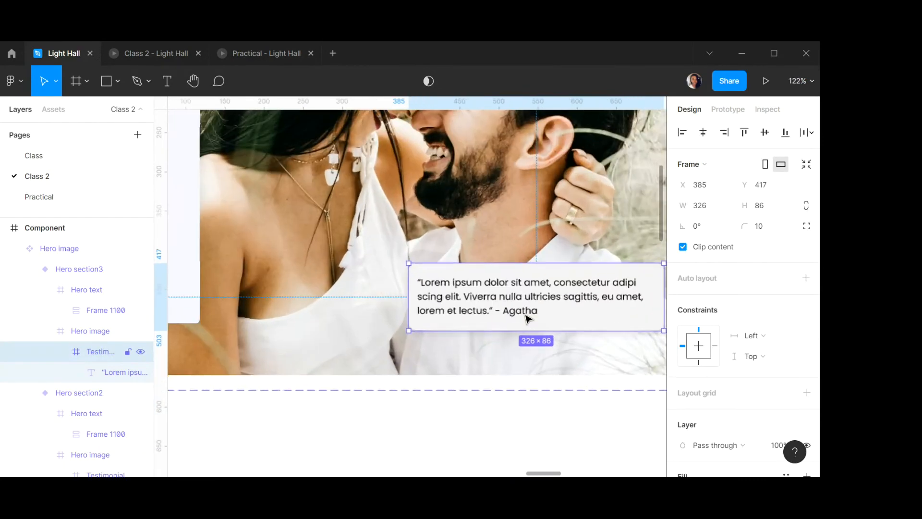
pyautogui.doubleClick(528, 317)
pyautogui.doubleClick(527, 314)
pyautogui.click(540, 311)
pyautogui.moveTo(541, 312); pyautogui.dragTo(509, 311)
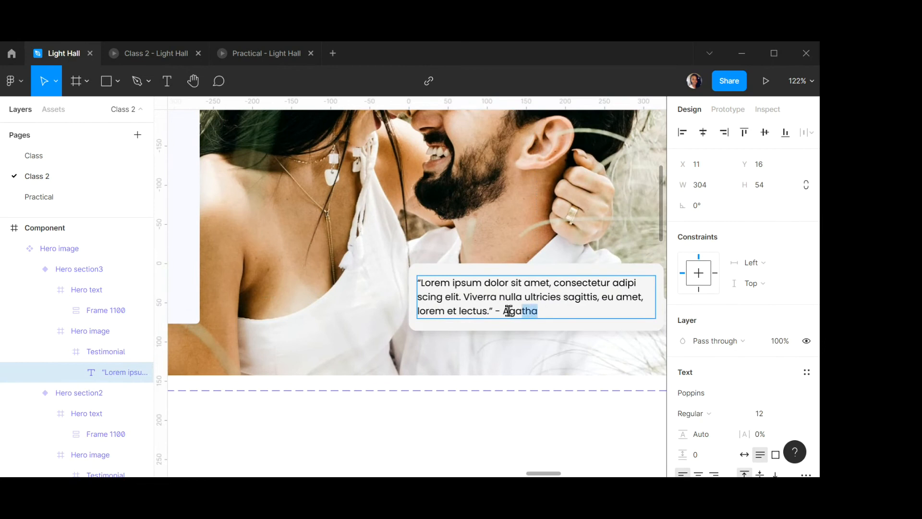
pyautogui.write('Mr. & Mr')
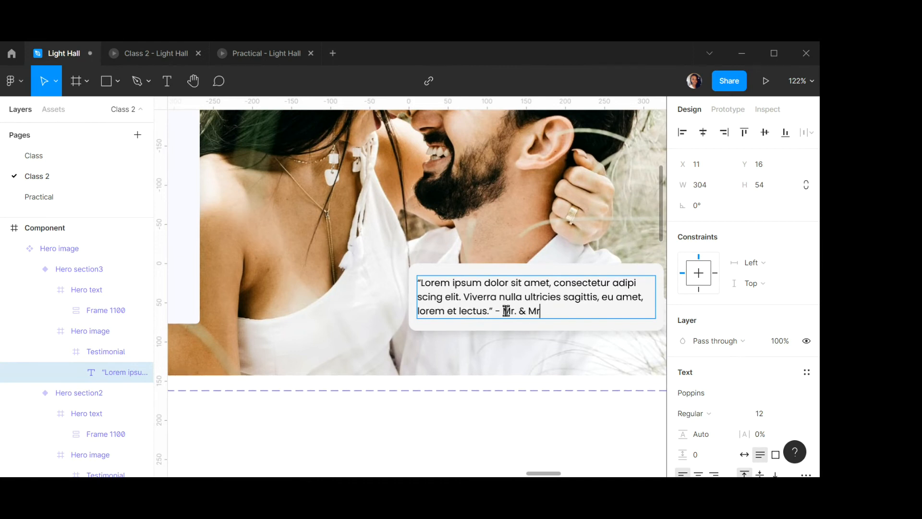
pyautogui.write('s. Rabin')
pyautogui.press('Escape')
pyautogui.scroll(-4, 461, 221)
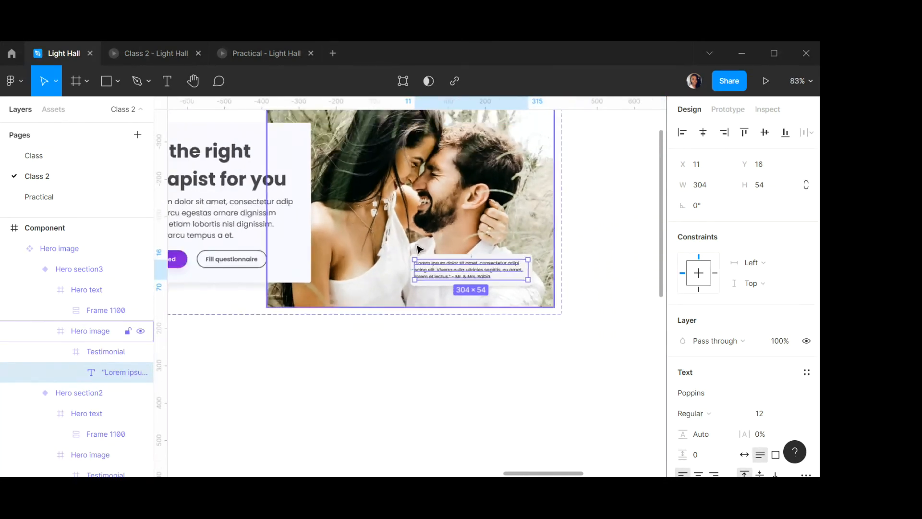
pyautogui.scroll(-8, 419, 248)
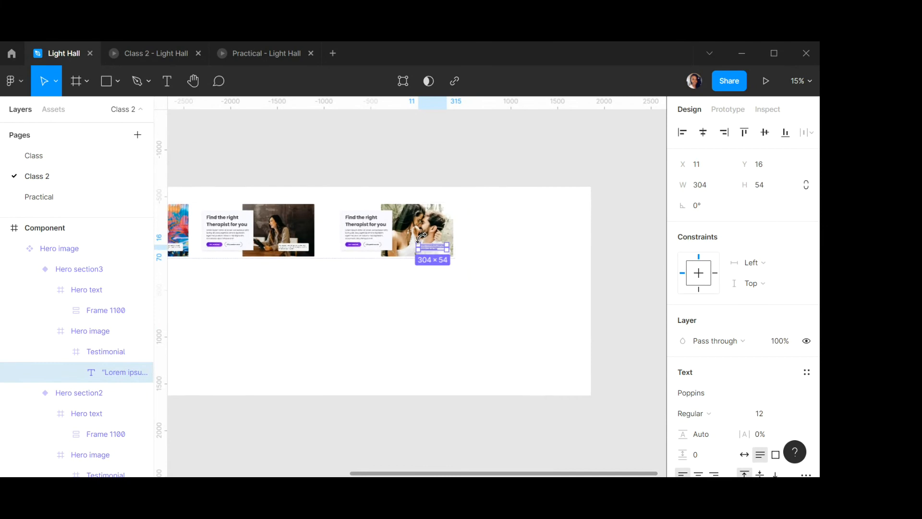
pyautogui.hscroll(-5, 378, 229)
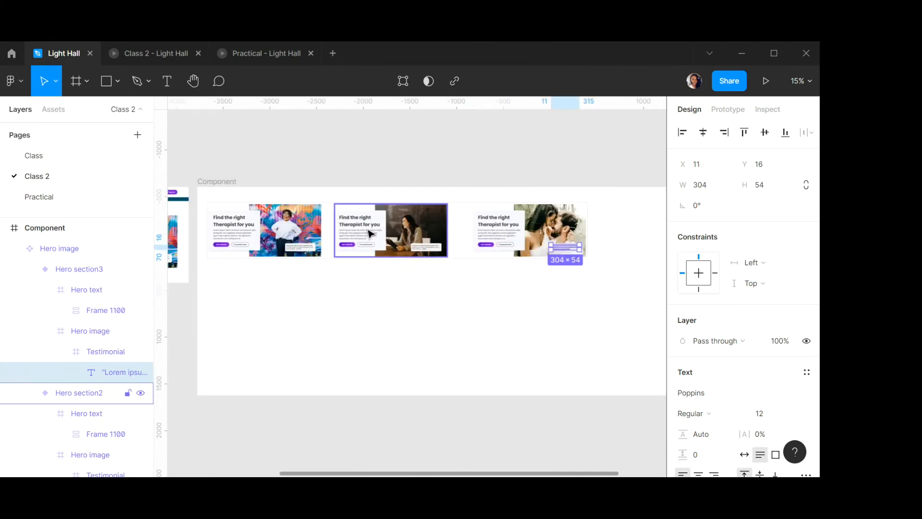
pyautogui.scroll(1, 352, 236)
pyautogui.scroll(-3, 352, 235)
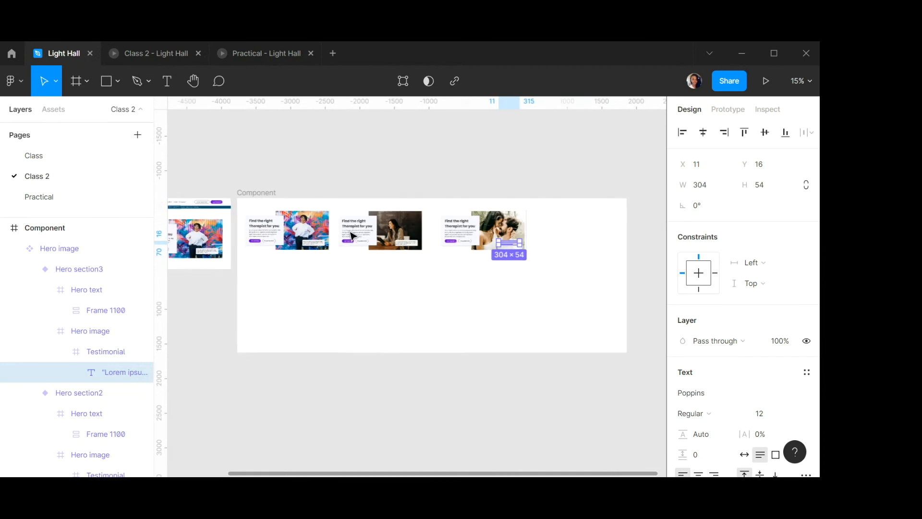
pyautogui.hscroll(-5, 337, 232)
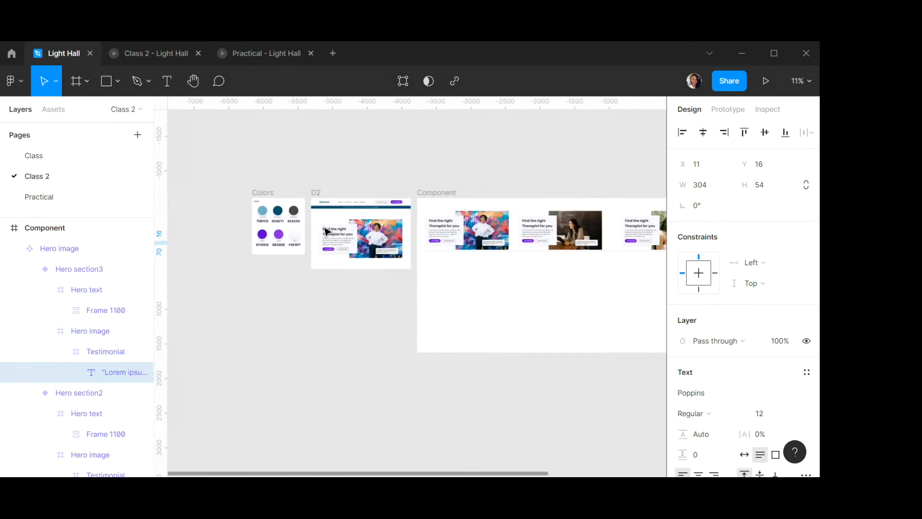
# View the running Class 2 prototype preview, close it, and return to the Light Hall design file.
pyautogui.scroll(1, 374, 232)
pyautogui.scroll(2, 375, 232)
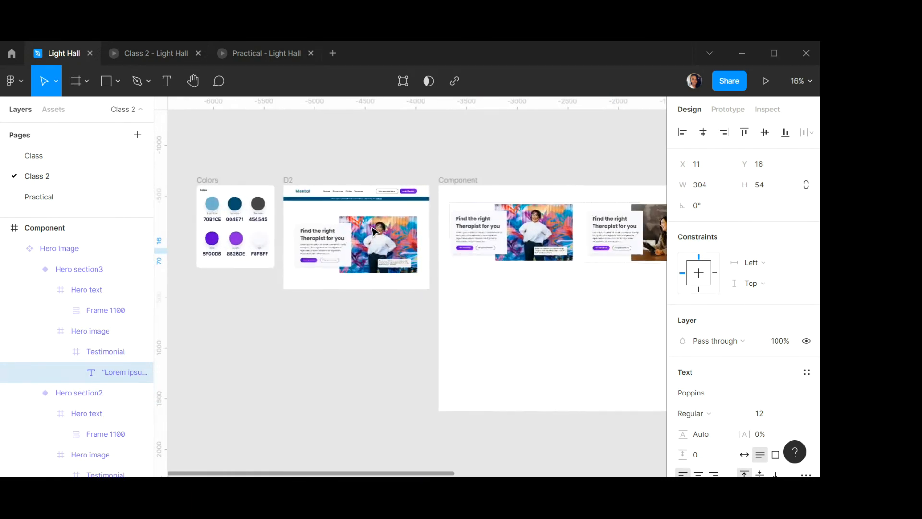
pyautogui.click(157, 51)
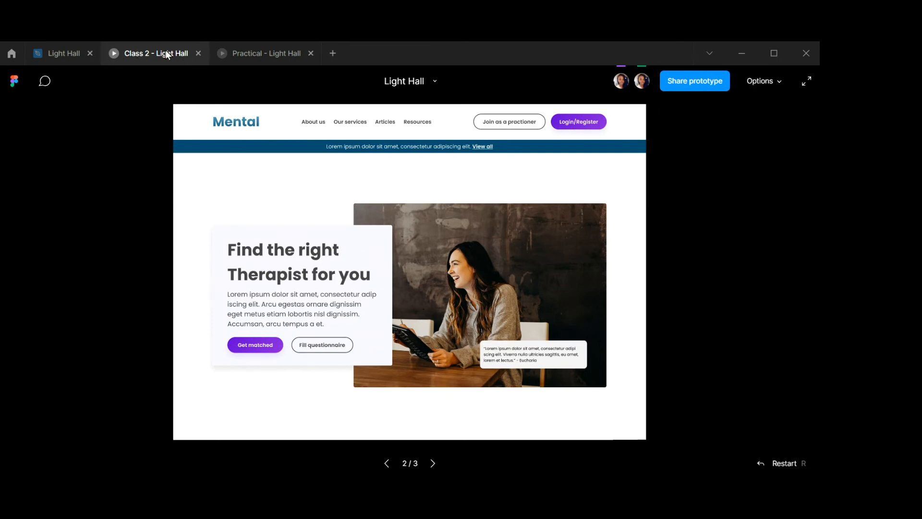
pyautogui.click(197, 52)
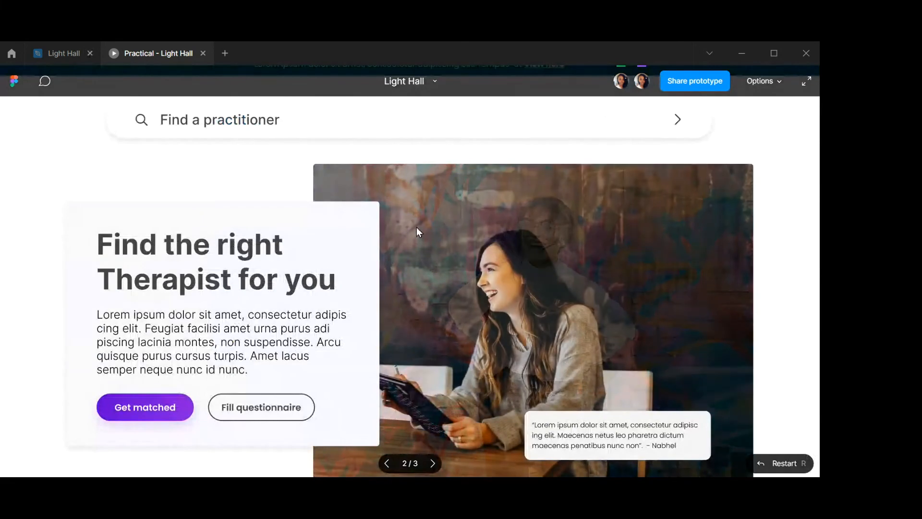
pyautogui.click(62, 53)
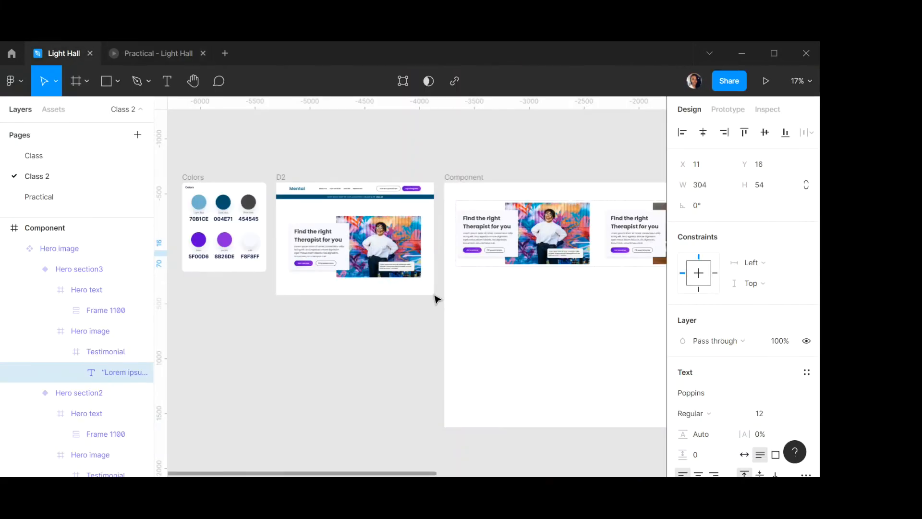
# Narrow the Hero section1 testimonial text box to 290 wide and centre it horizontally within its Testimonial card.
pyautogui.scroll(1, 431, 285)
pyautogui.scroll(5, 431, 285)
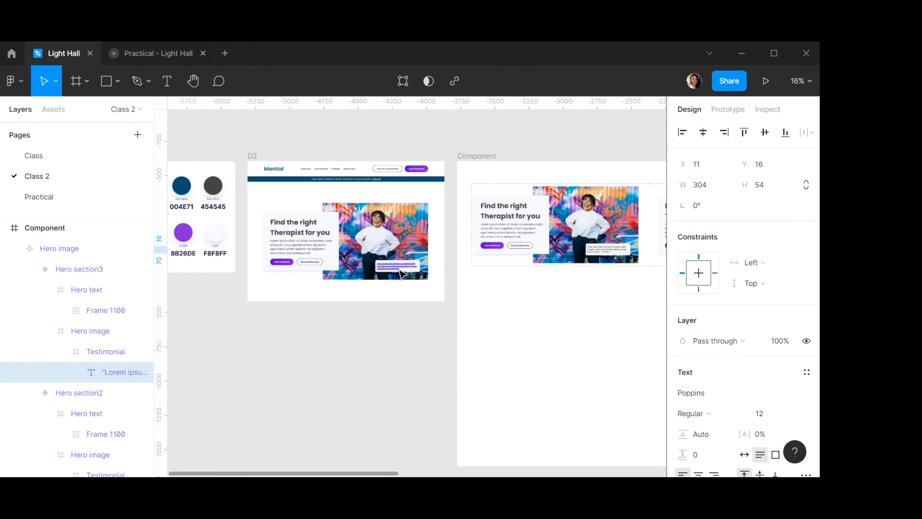
pyautogui.hscroll(5, 453, 266)
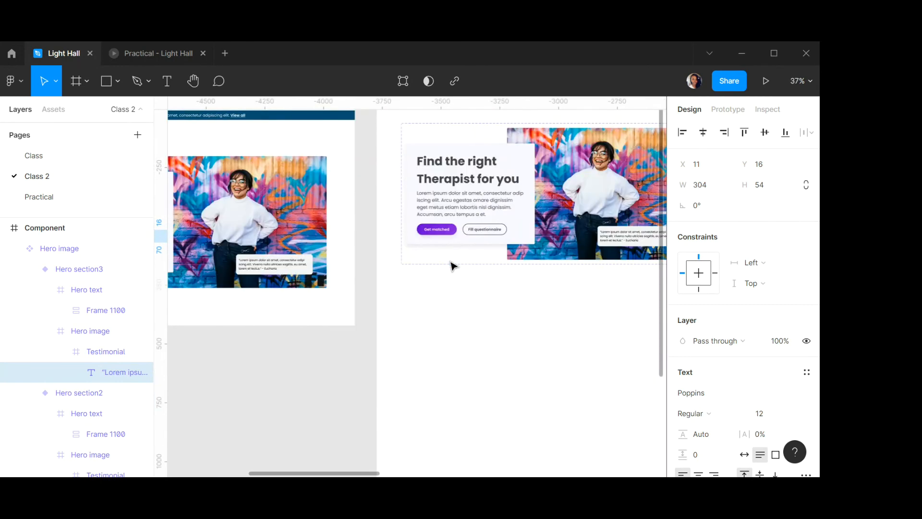
pyautogui.scroll(7, 462, 258)
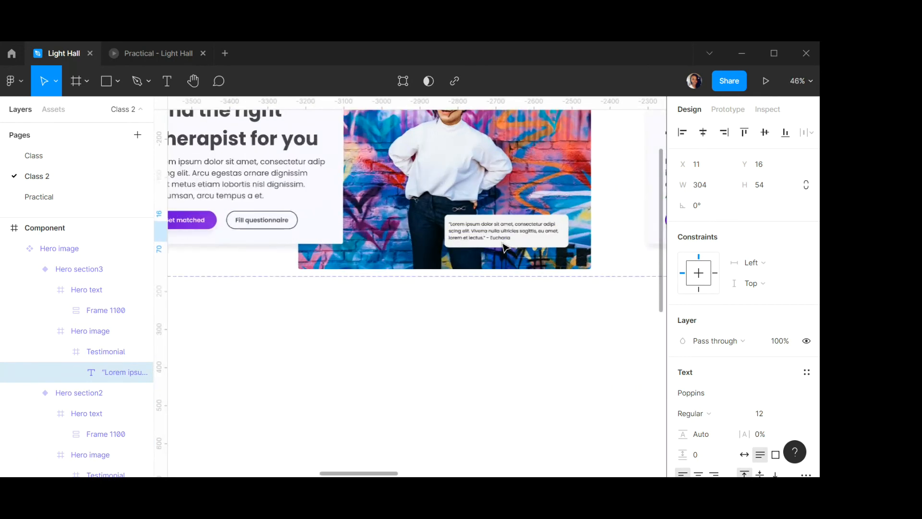
pyautogui.click(536, 222)
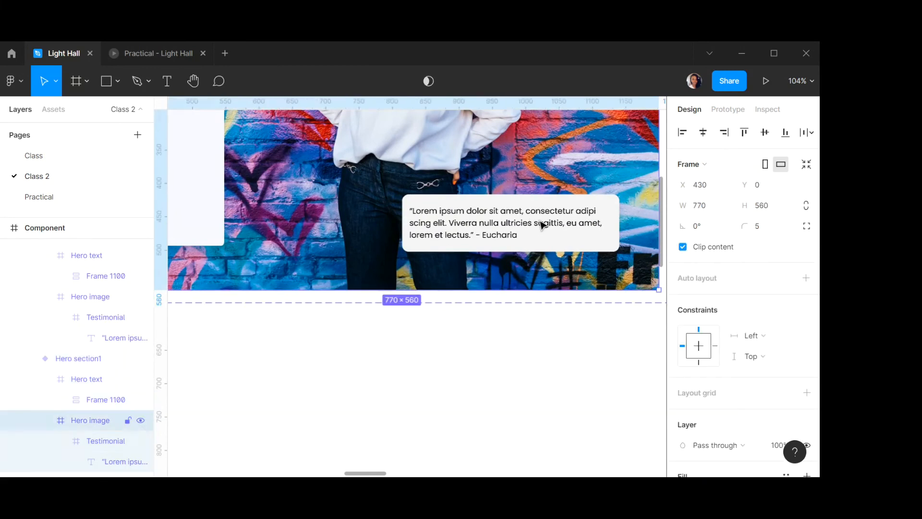
pyautogui.click(540, 224)
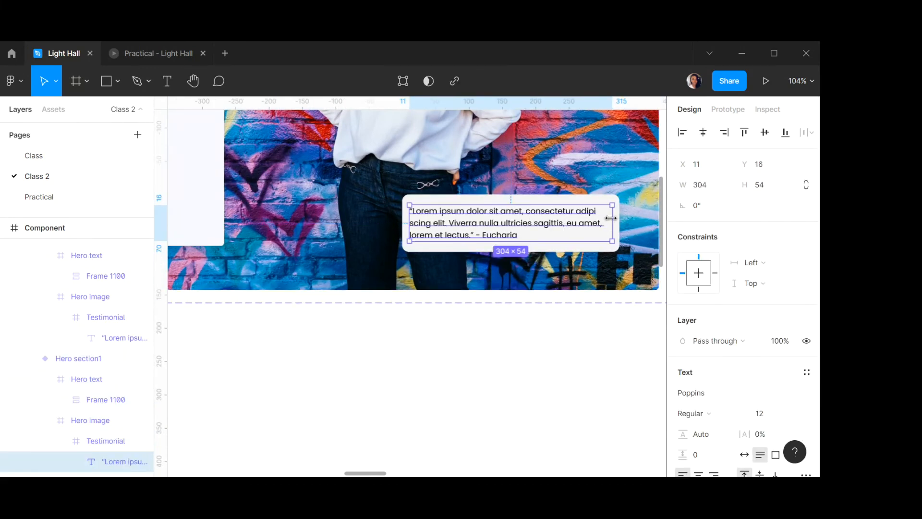
pyautogui.moveTo(607, 218); pyautogui.dragTo(602, 218)
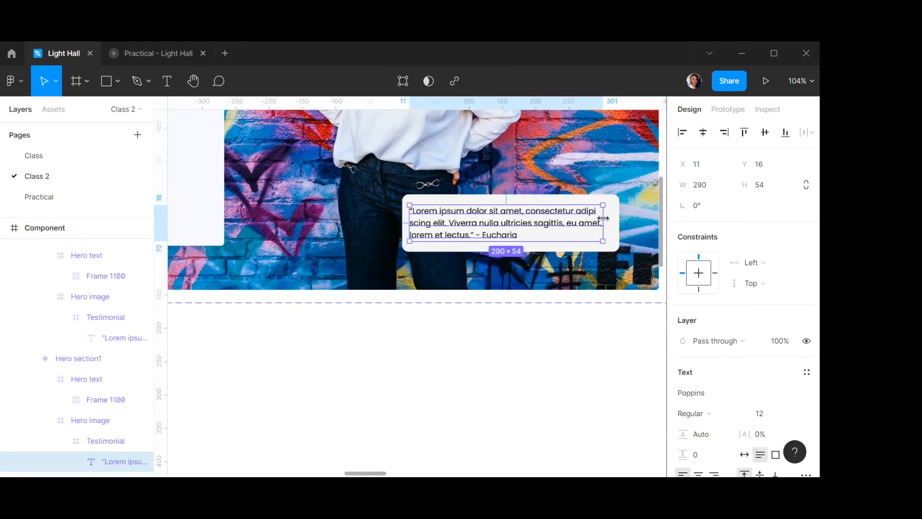
pyautogui.click(703, 133)
pyautogui.scroll(3, 523, 222)
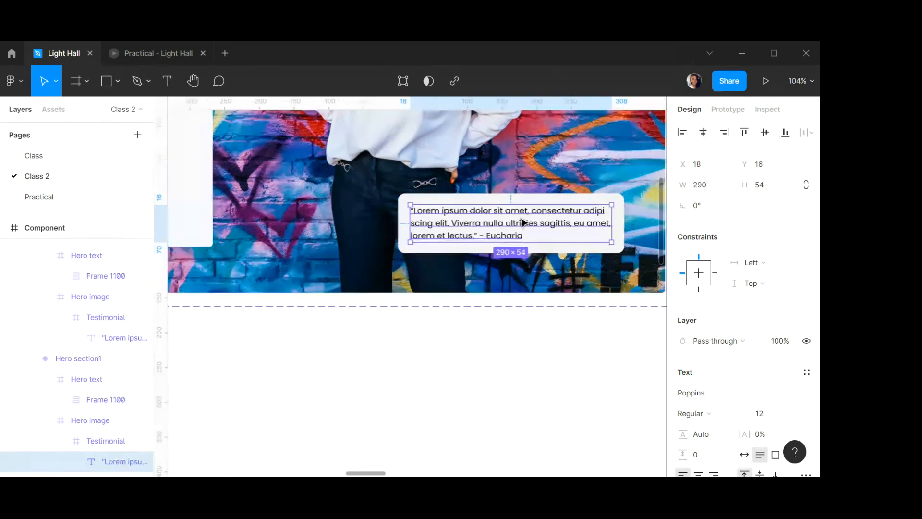
# Draw a wide frame of about 1248 × 148 below the hero variants inside the Component frame.
pyautogui.scroll(-5, 523, 221)
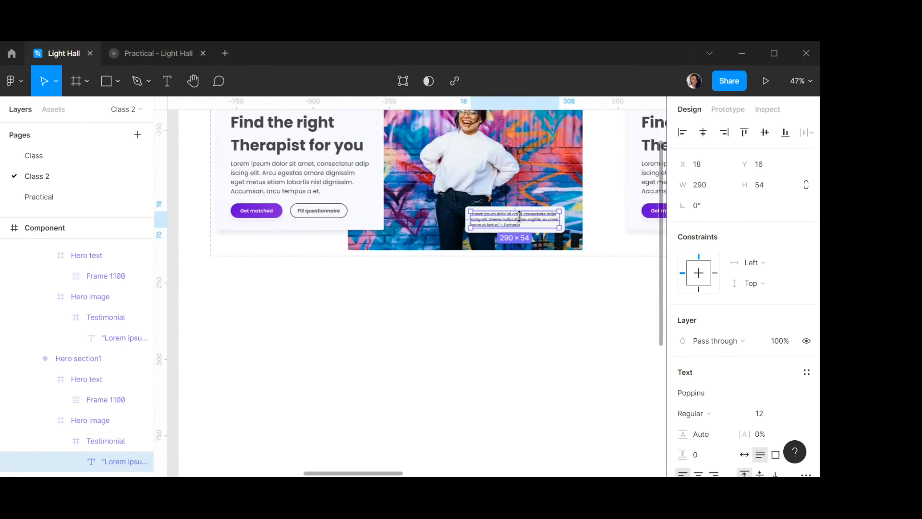
pyautogui.hscroll(-3, 519, 216)
pyautogui.hscroll(6, 493, 212)
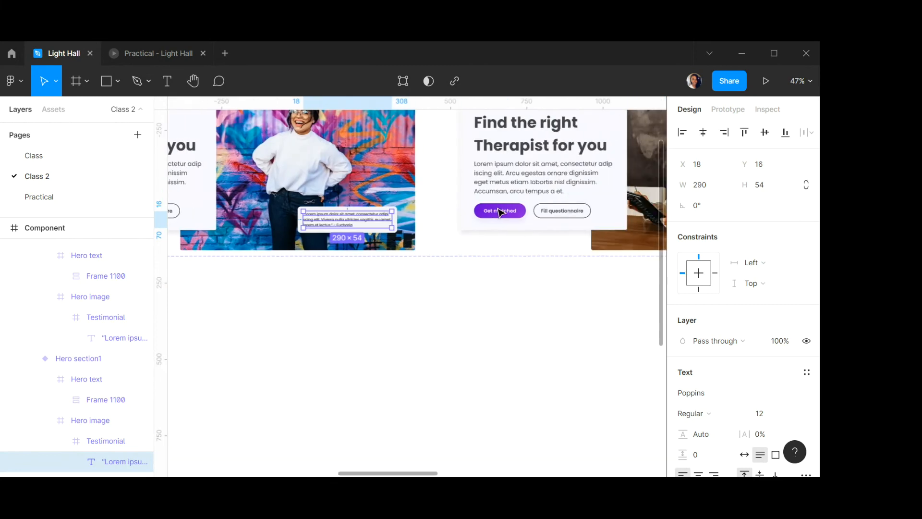
pyautogui.hscroll(-12, 493, 211)
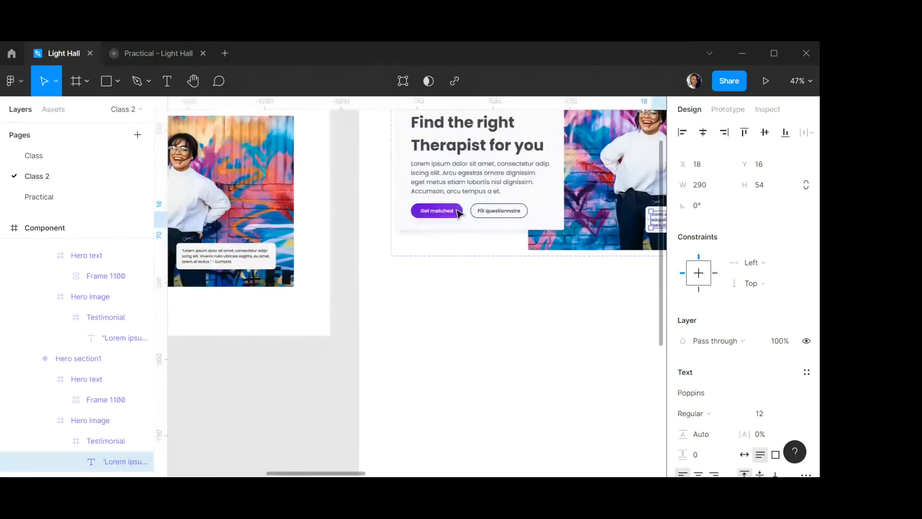
pyautogui.scroll(-6, 391, 208)
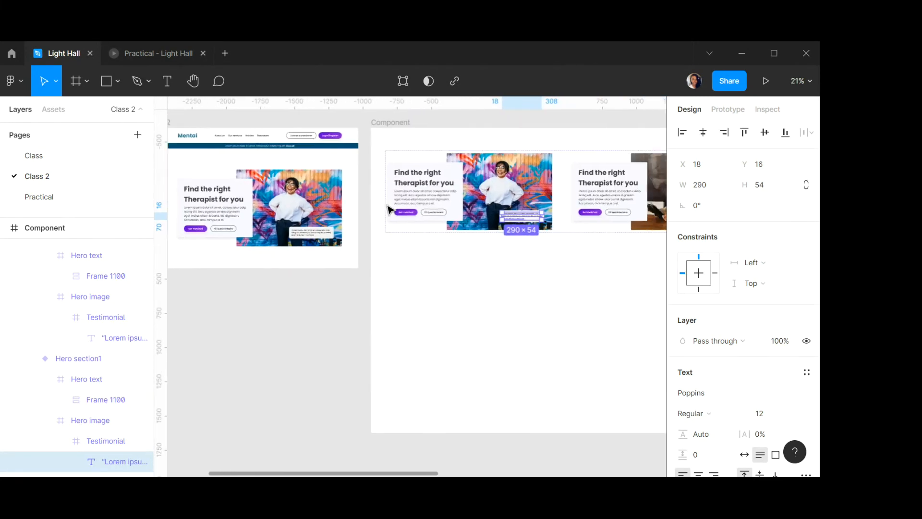
pyautogui.hscroll(-1, 515, 226)
pyautogui.hscroll(8, 504, 226)
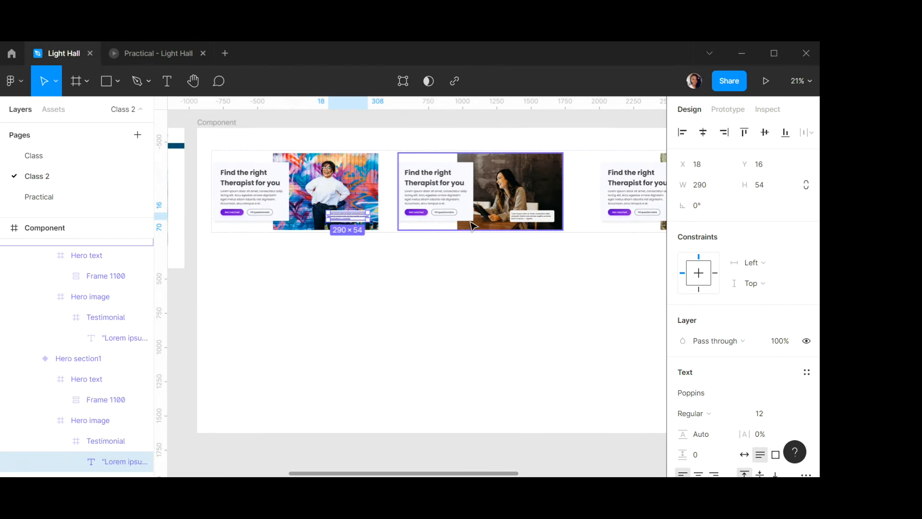
pyautogui.click(246, 232)
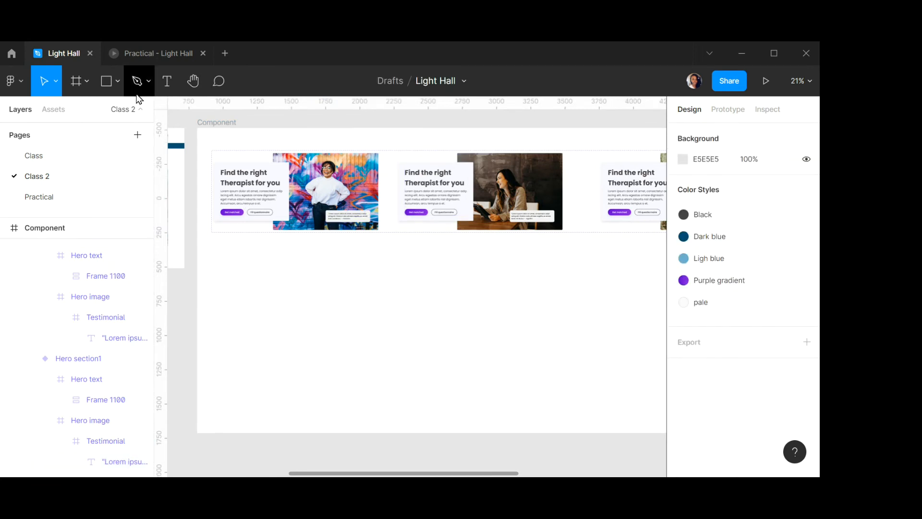
pyautogui.click(76, 81)
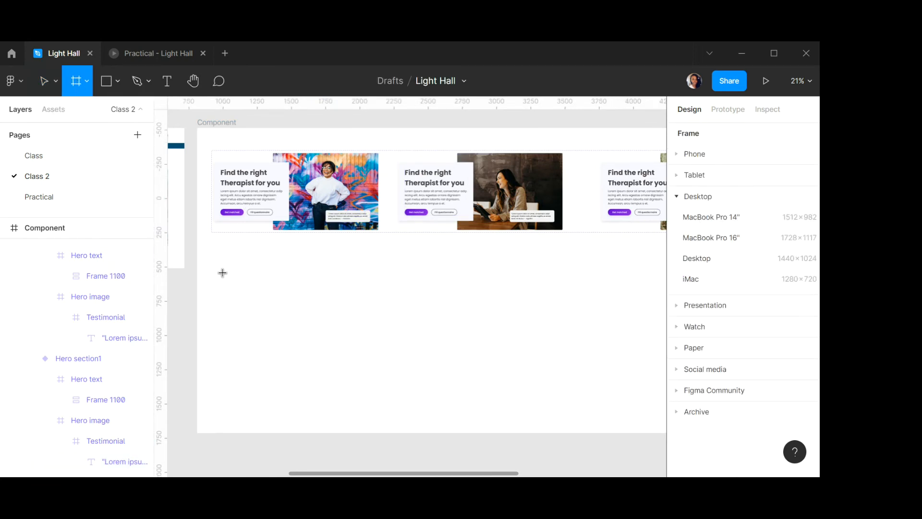
pyautogui.moveTo(222, 268)
pyautogui.mouseDown()
pyautogui.moveTo(316, 297)
pyautogui.moveTo(366, 300)
pyautogui.moveTo(394, 288)
pyautogui.mouseUp()
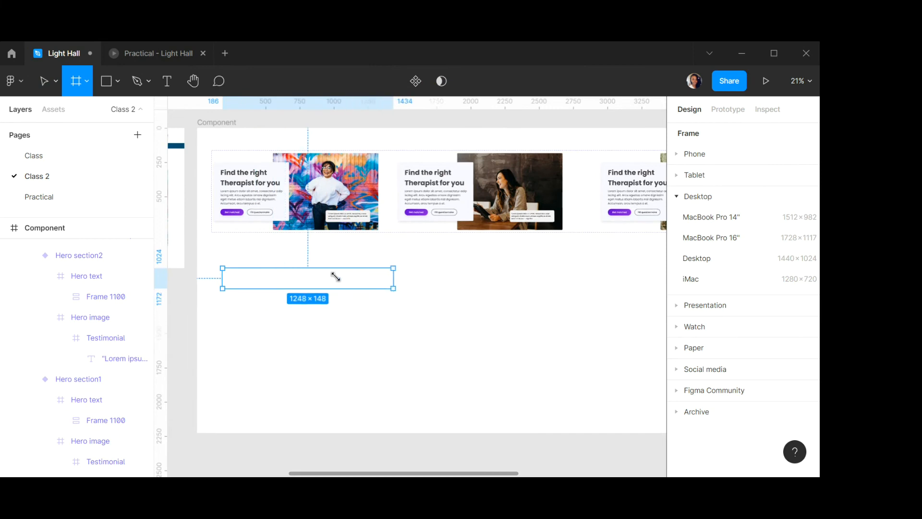
# Move the new frame out of Component onto the empty canvas above it and give it a white FFFFFF fill.
pyautogui.press('Delete')
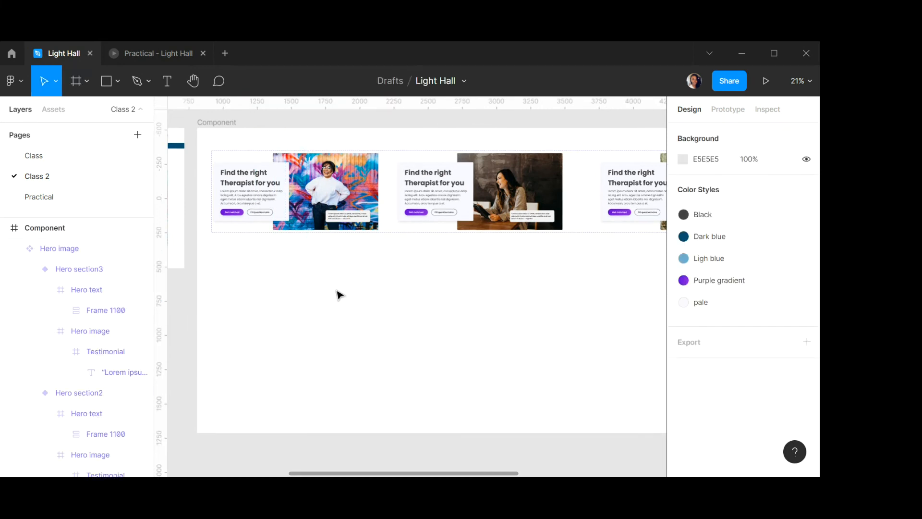
pyautogui.scroll(-5, 337, 295)
pyautogui.scroll(9, 338, 294)
pyautogui.scroll(2, 337, 294)
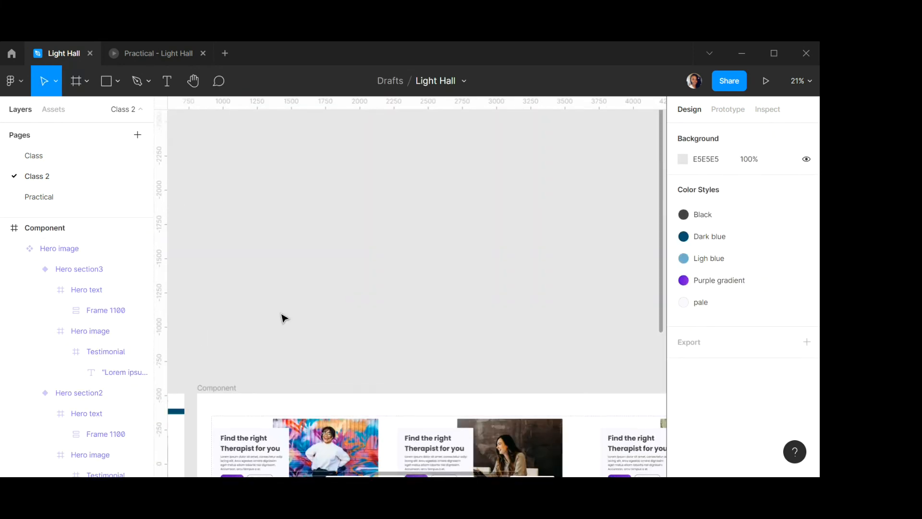
pyautogui.scroll(5, 282, 315)
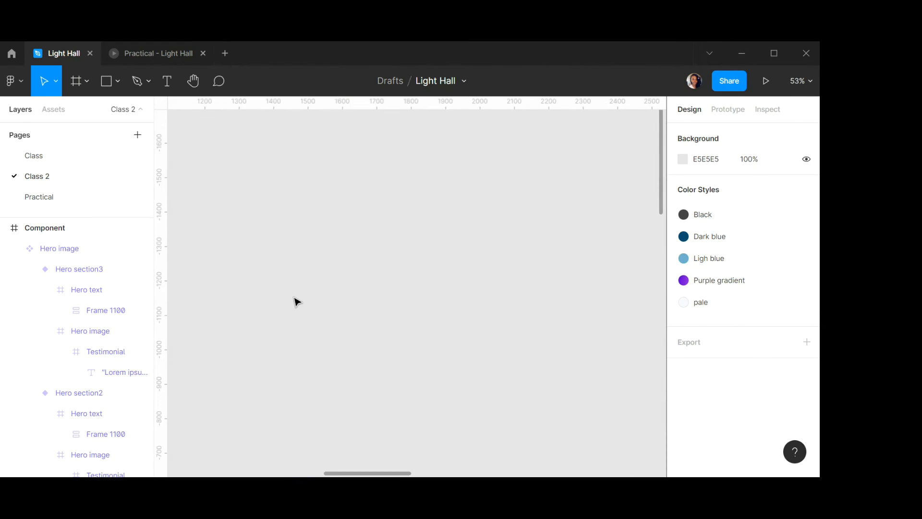
pyautogui.hotkey('ctrl', 'v')
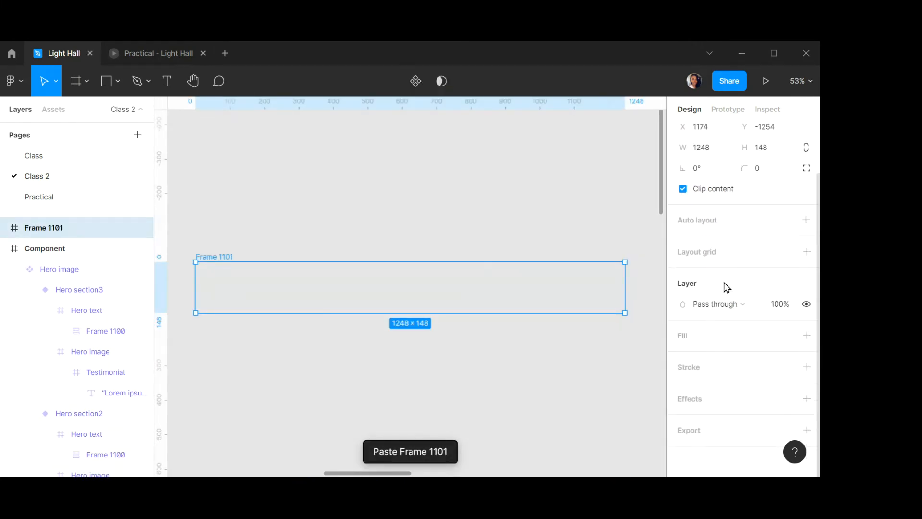
pyautogui.click(807, 335)
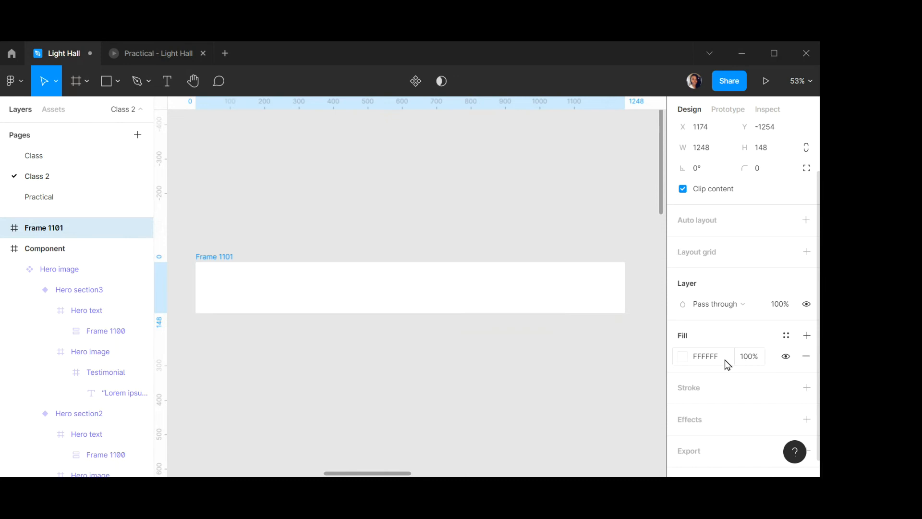
pyautogui.scroll(-2, 387, 304)
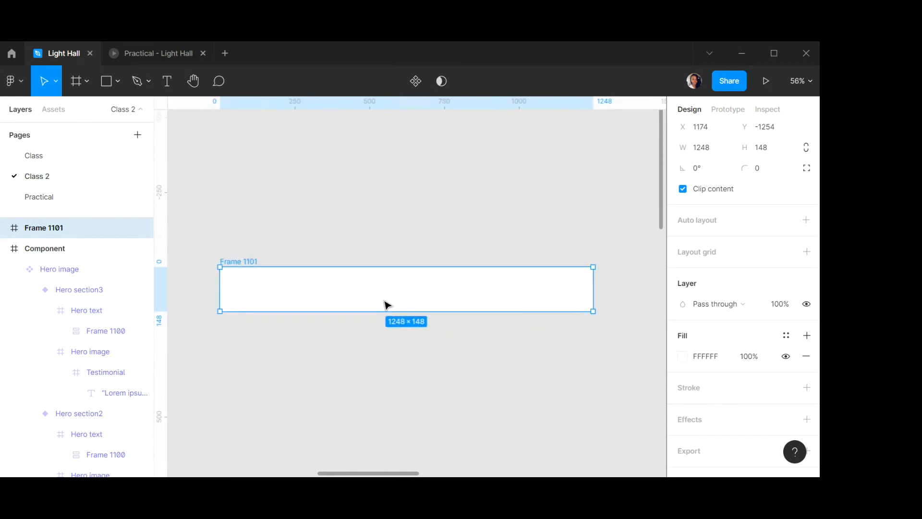
# Darken the page's canvas background colour to D3D3D3.
pyautogui.click(498, 219)
pyautogui.click(682, 159)
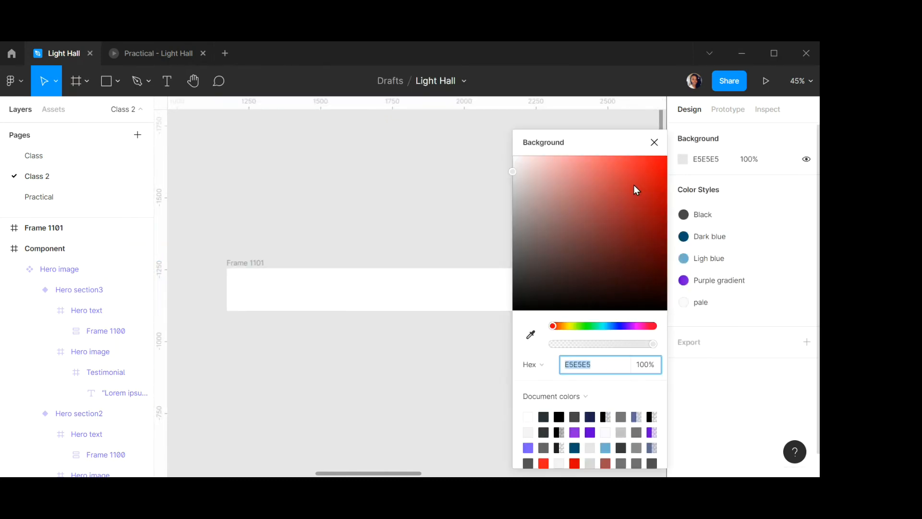
pyautogui.moveTo(513, 172); pyautogui.dragTo(513, 183)
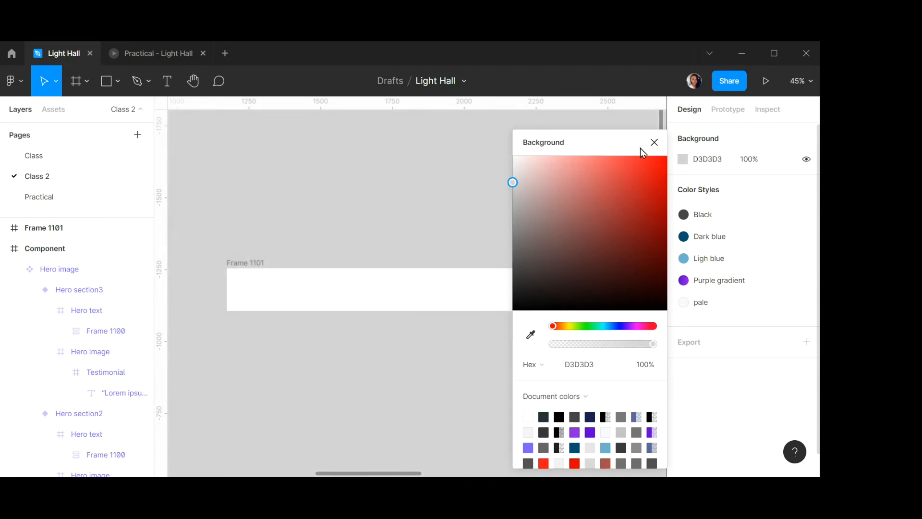
pyautogui.click(655, 143)
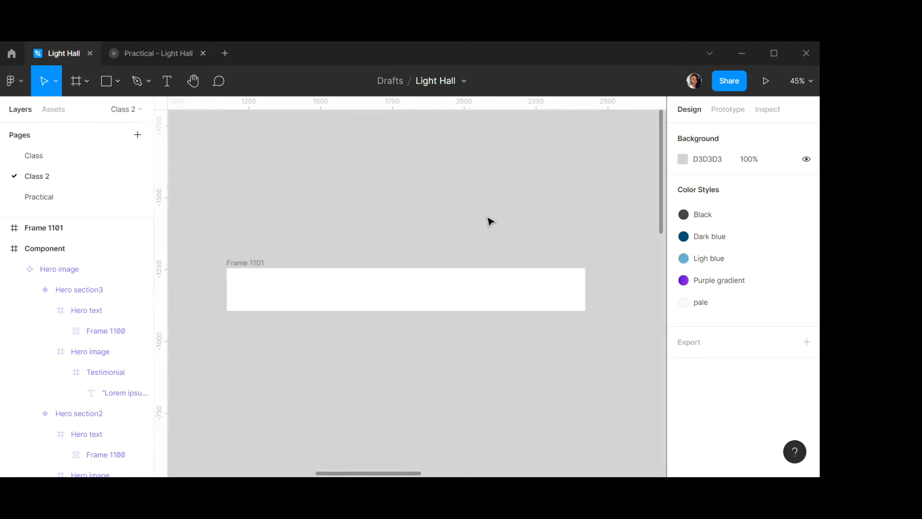
# Shift the white frame slightly down and to the left on the canvas and rename it Search.
pyautogui.scroll(-3, 490, 221)
pyautogui.scroll(-1, 491, 221)
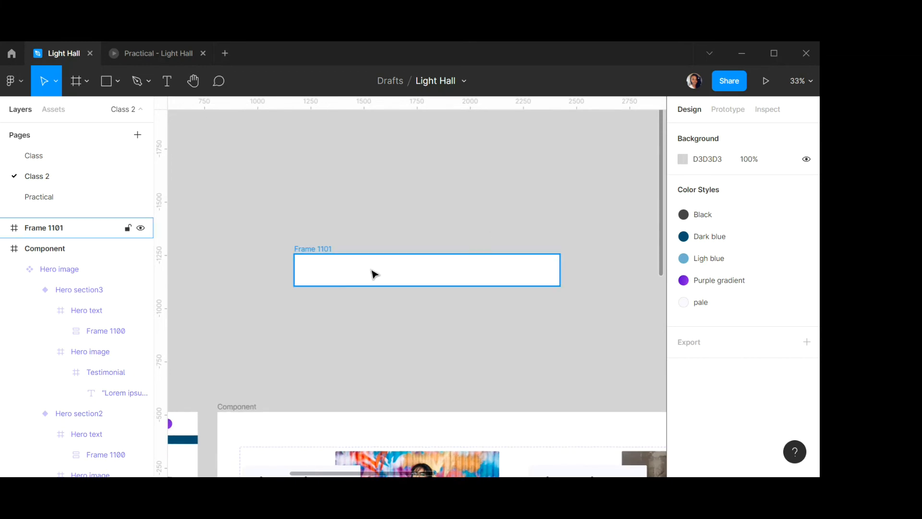
pyautogui.moveTo(407, 281); pyautogui.dragTo(352, 295)
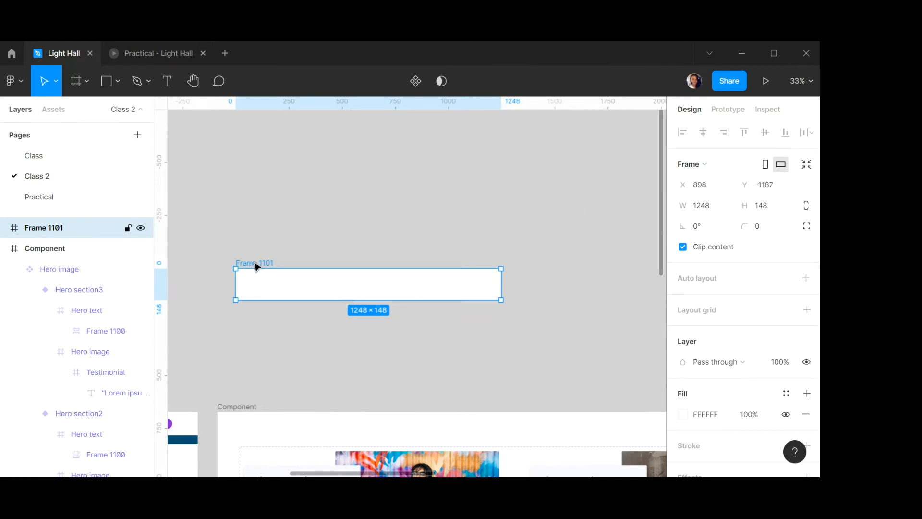
pyautogui.doubleClick(270, 264)
pyautogui.write('Search')
pyautogui.press('Return')
# Resize the Search frame to 1059 wide by 64 high and set its corner radius to 30.
pyautogui.click(710, 209)
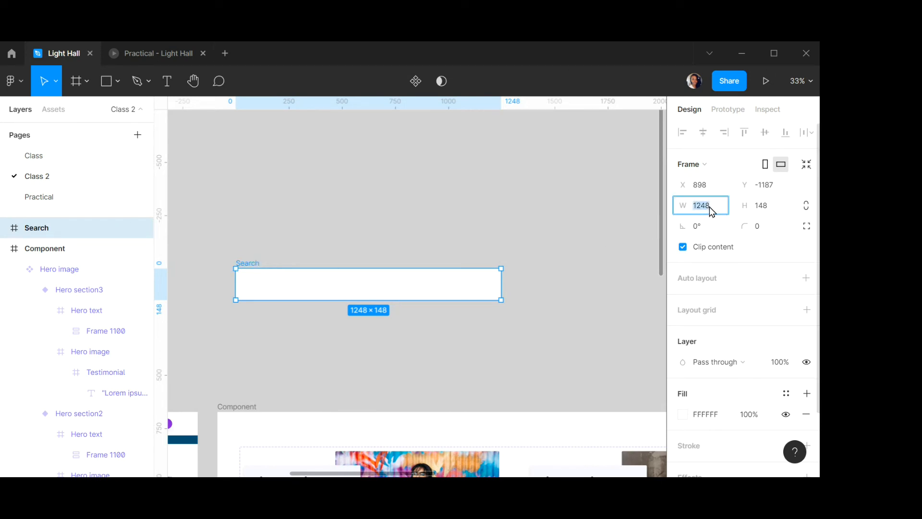
pyautogui.write('1059')
pyautogui.click(767, 211)
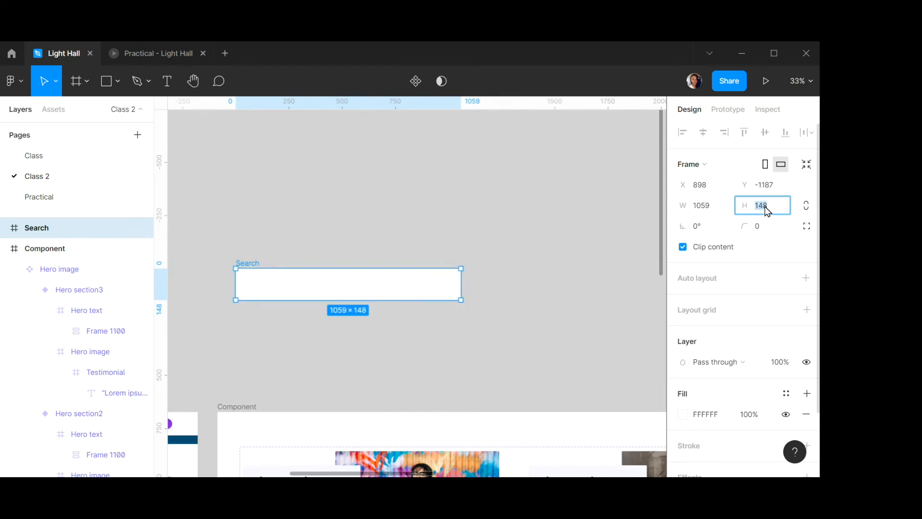
pyautogui.write('64')
pyautogui.click(764, 226)
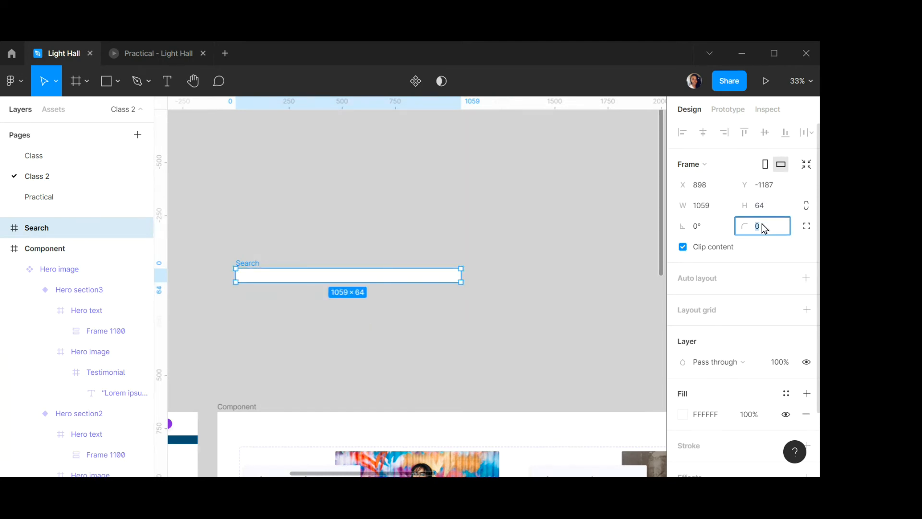
pyautogui.write('30')
pyautogui.press('Return')
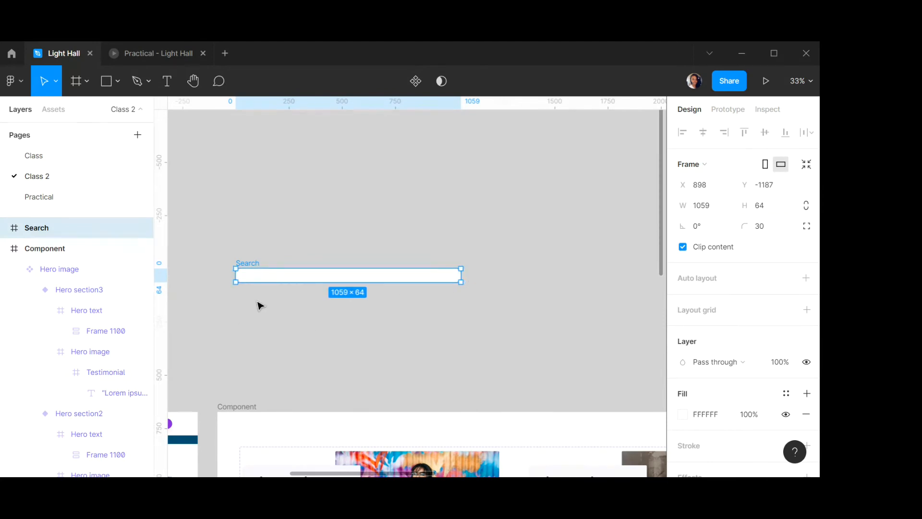
pyautogui.scroll(5, 270, 277)
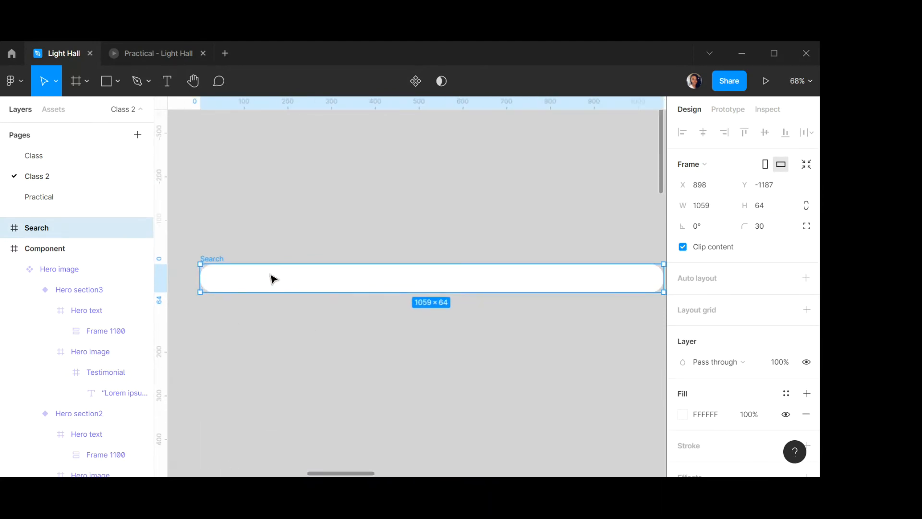
# Add a drop shadow to the Search frame with Y offset 5, blur 10 and 10% opacity.
pyautogui.scroll(-1, 273, 279)
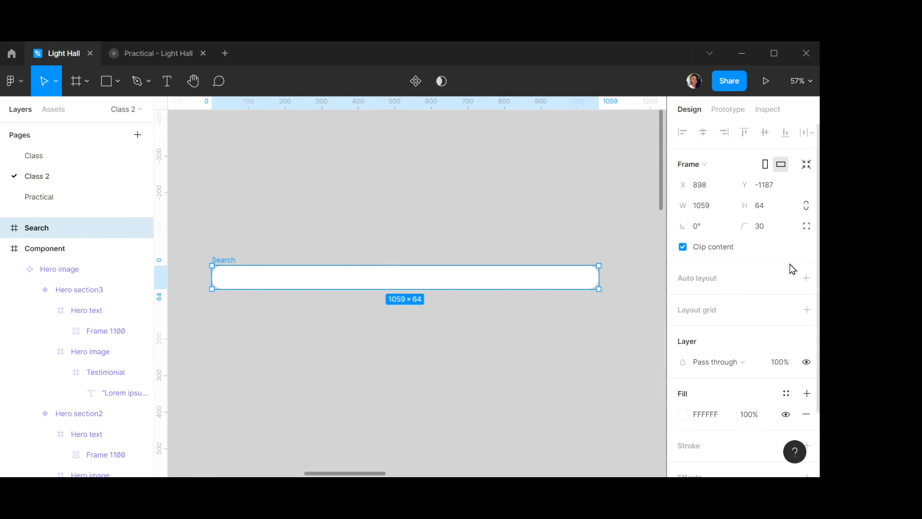
pyautogui.scroll(-2, 792, 269)
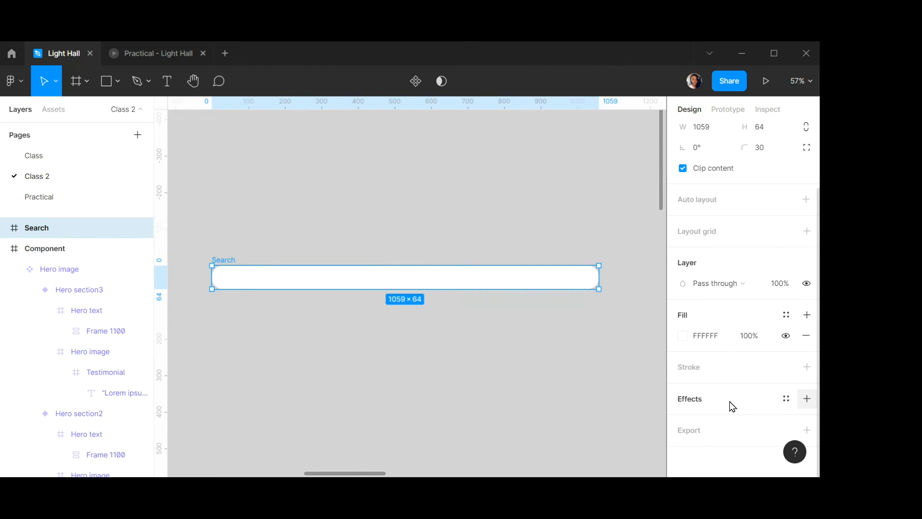
pyautogui.click(807, 399)
pyautogui.click(682, 399)
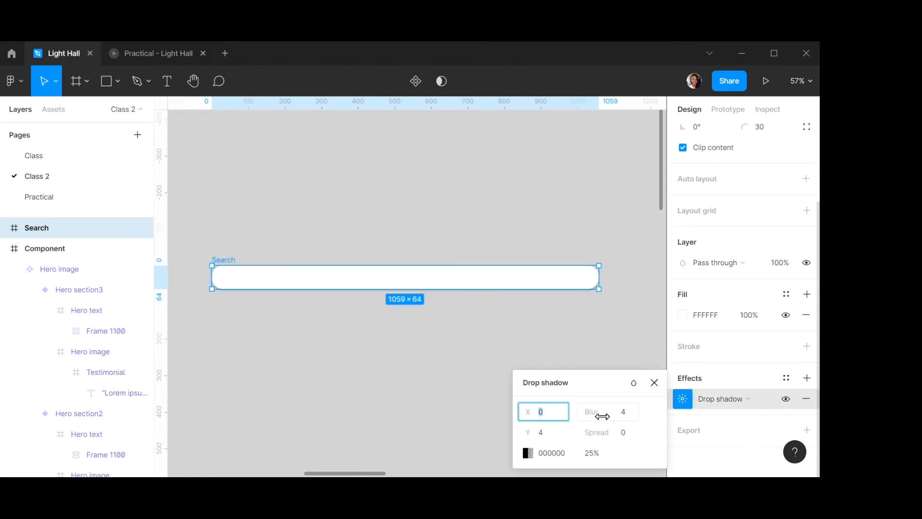
pyautogui.click(625, 414)
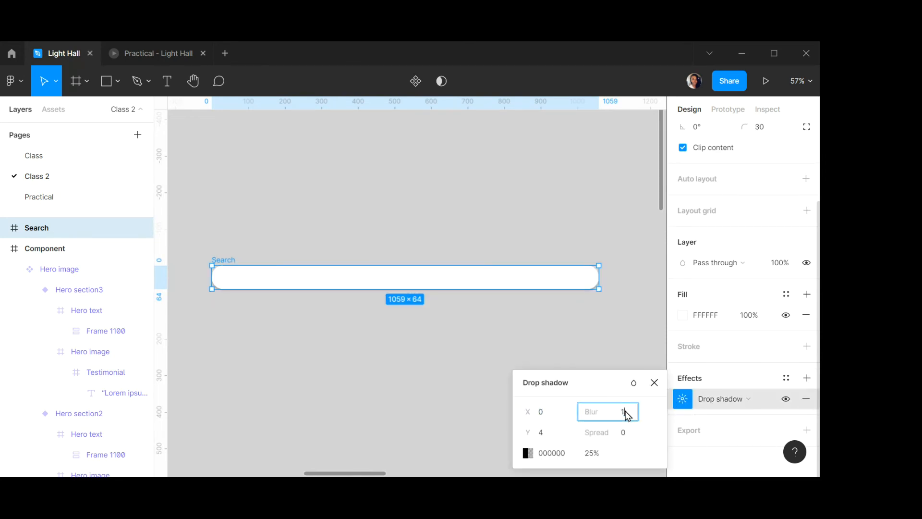
pyautogui.write('10')
pyautogui.click(553, 434)
pyautogui.write('5')
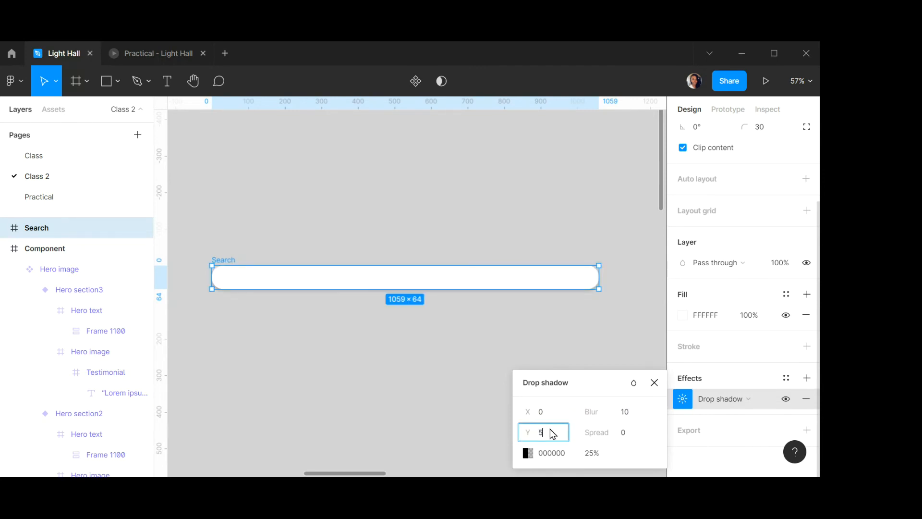
pyautogui.click(591, 454)
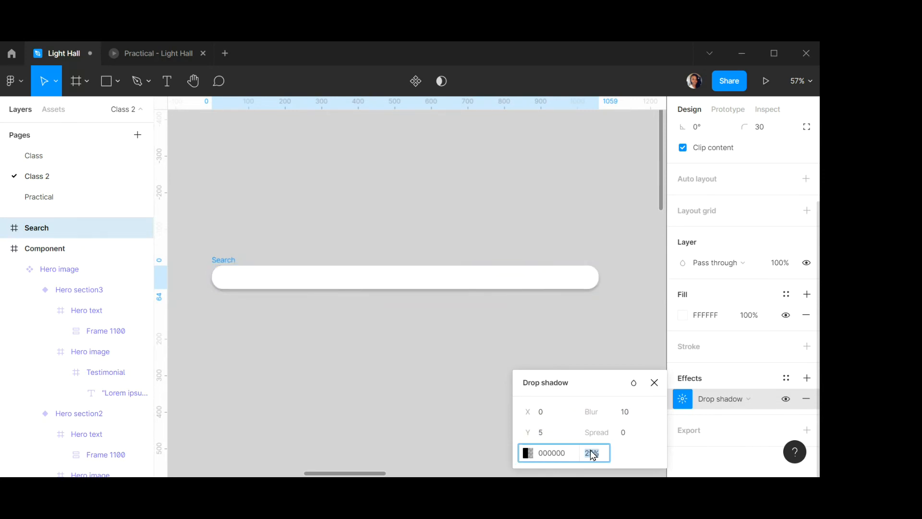
pyautogui.write('10')
pyautogui.press('Return')
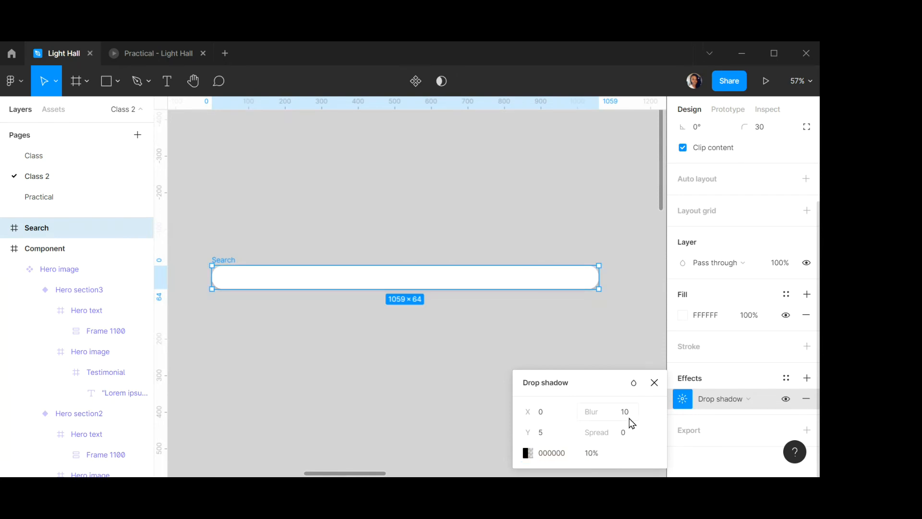
pyautogui.click(656, 383)
# Draw a small circle about 15 by 15 on the empty canvas above the Search bar.
pyautogui.scroll(5, 246, 283)
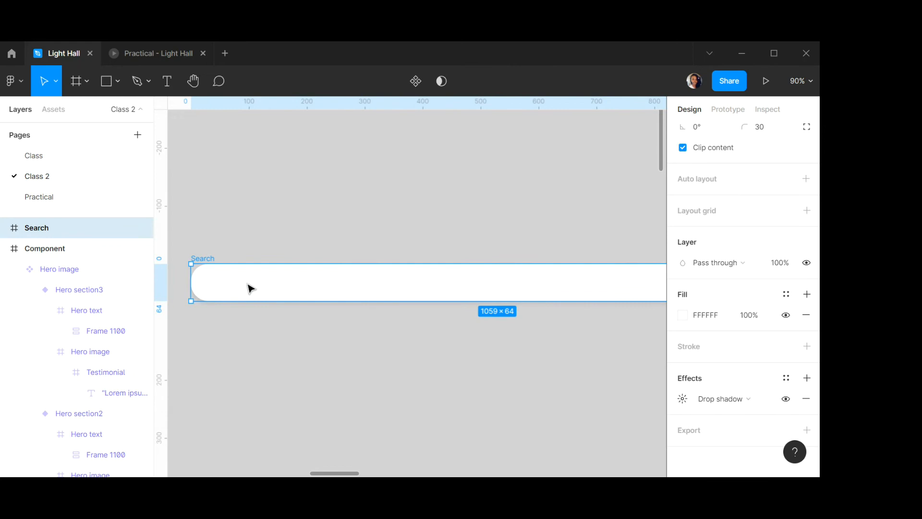
pyautogui.scroll(1, 247, 169)
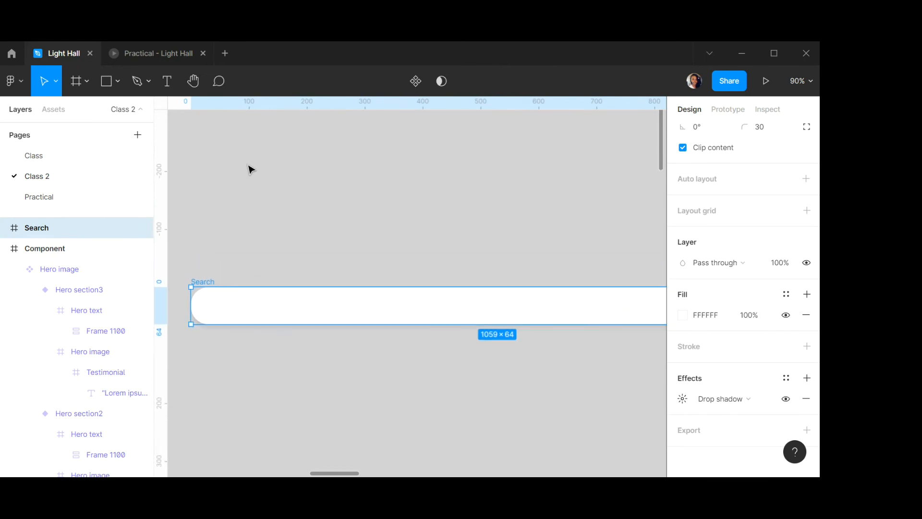
pyautogui.scroll(3, 250, 224)
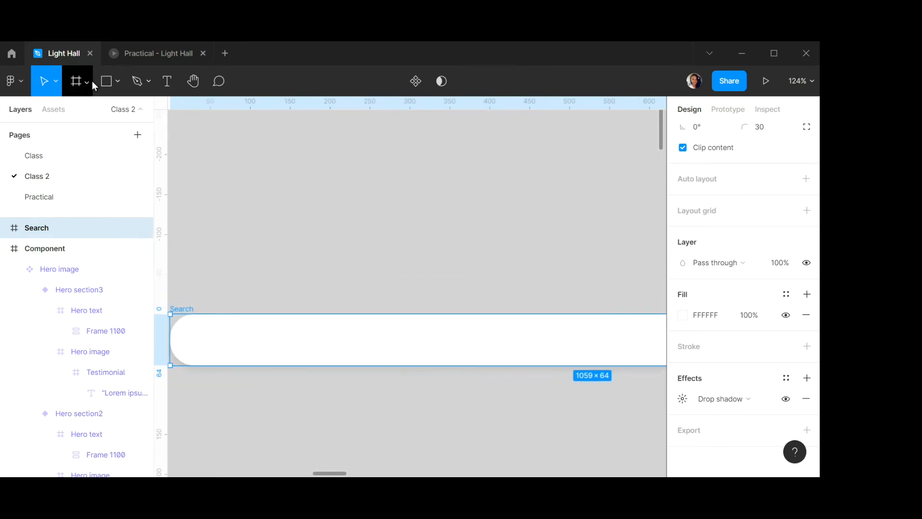
pyautogui.click(120, 84)
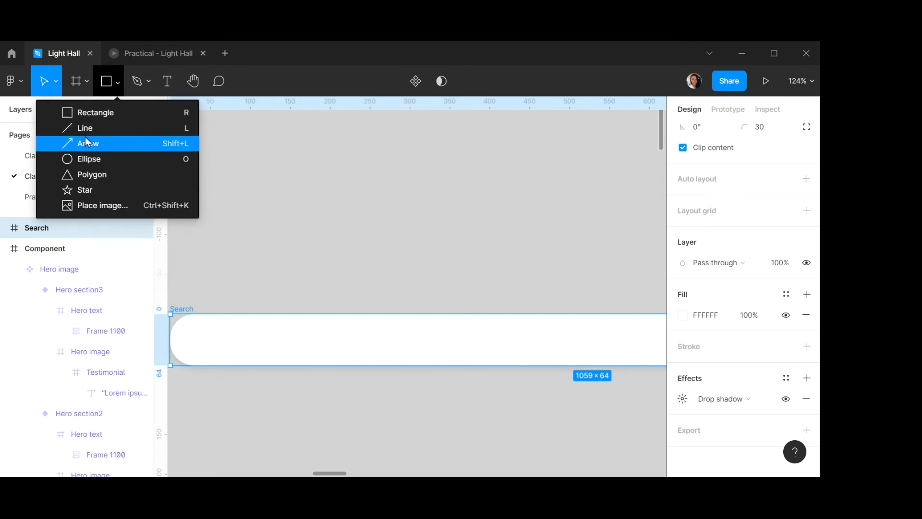
pyautogui.click(83, 157)
pyautogui.scroll(2, 252, 206)
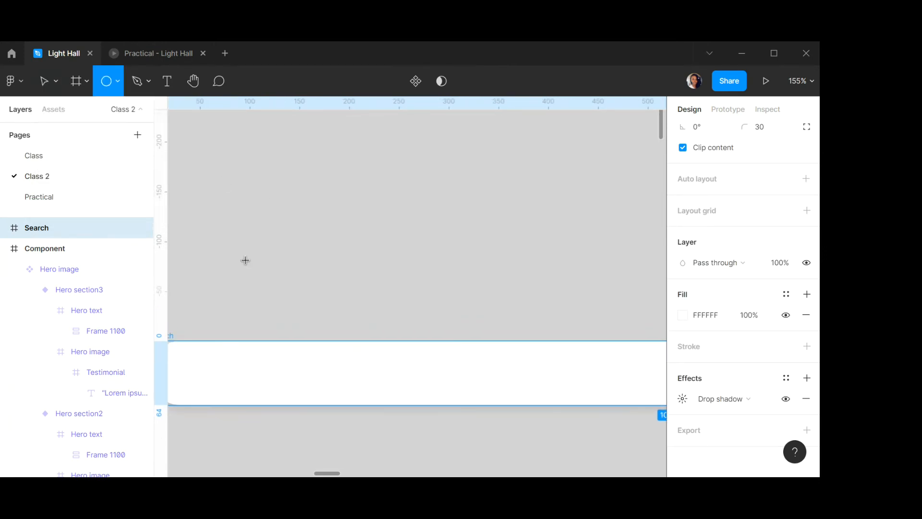
pyautogui.moveTo(230, 247)
pyautogui.mouseDown()
pyautogui.moveTo(251, 269)
pyautogui.moveTo(241, 258)
pyautogui.mouseUp()
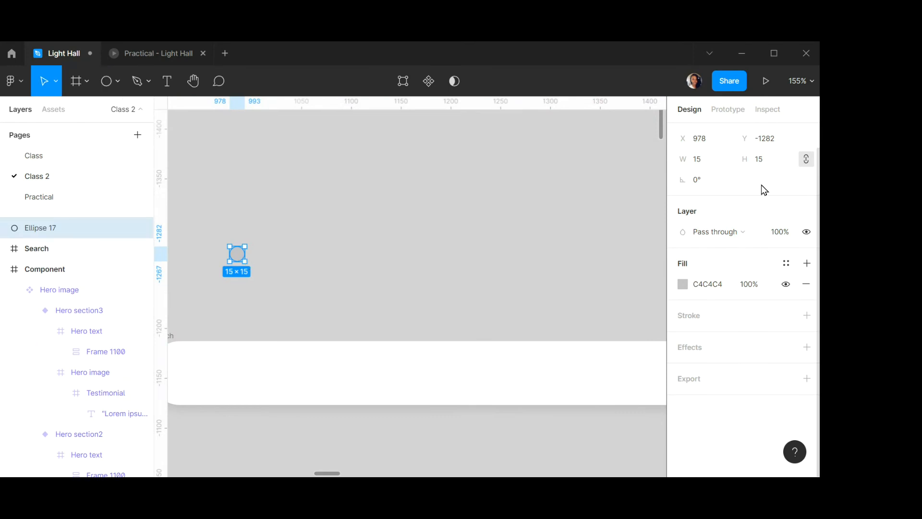
# Scale the small circle down proportionally to 13 by 13.
pyautogui.scroll(3, 232, 249)
pyautogui.scroll(3, 232, 250)
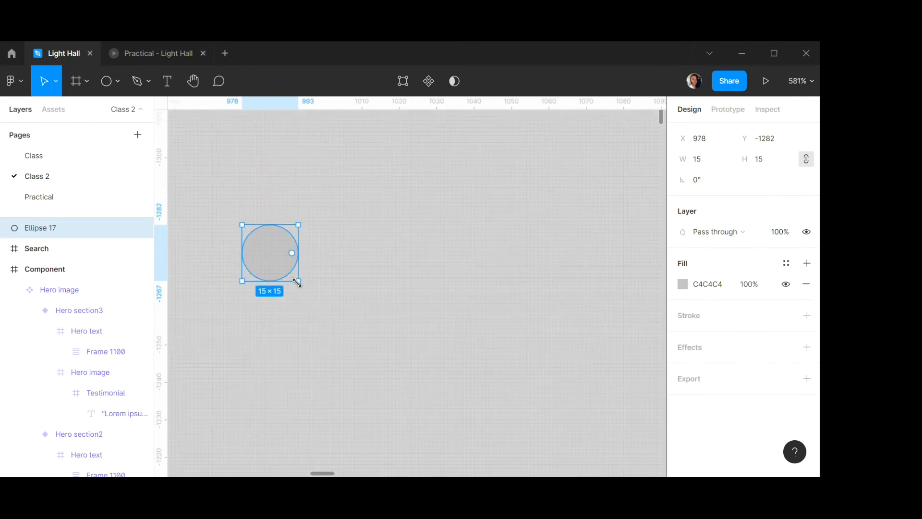
pyautogui.press('k')
pyautogui.moveTo(295, 282); pyautogui.dragTo(285, 274)
pyautogui.scroll(-2, 266, 262)
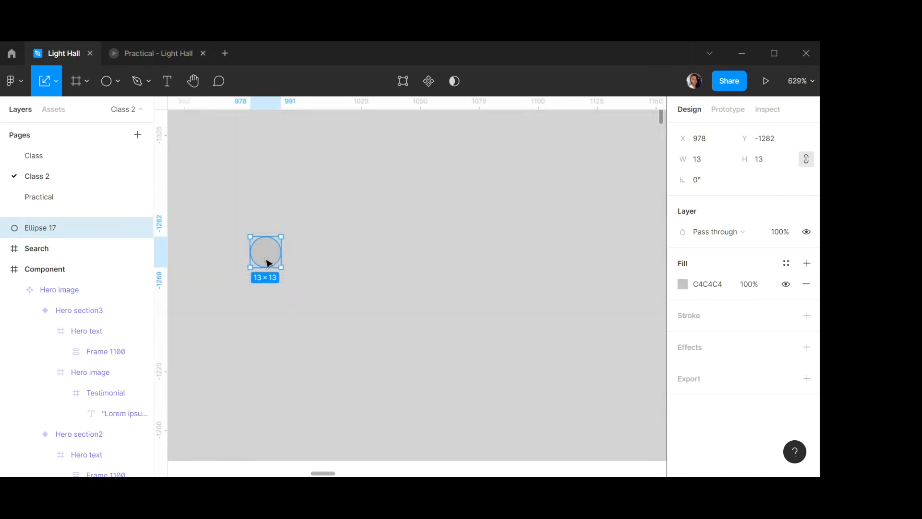
# Remove the circle's fill and give it a black inside stroke of thickness 2.
pyautogui.click(806, 284)
pyautogui.click(807, 295)
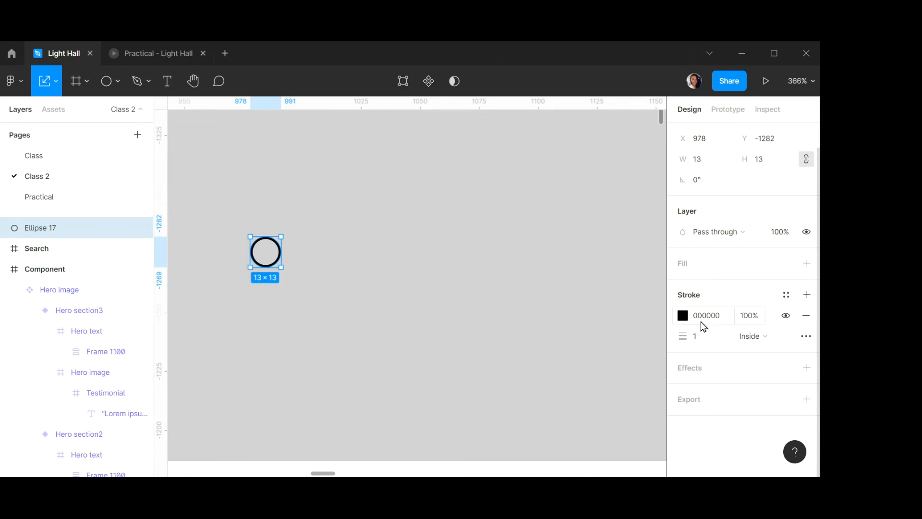
pyautogui.click(701, 336)
pyautogui.write('2')
pyautogui.press('Return')
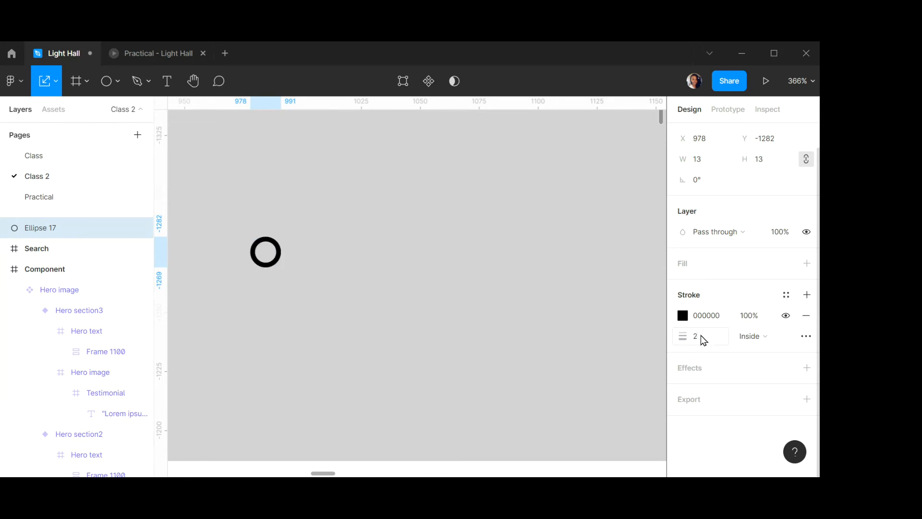
# Draw a 45-degree line about 8.5 long outward from the ring's lower-right edge as the magnifier handle.
pyautogui.scroll(2, 250, 240)
pyautogui.scroll(3, 254, 239)
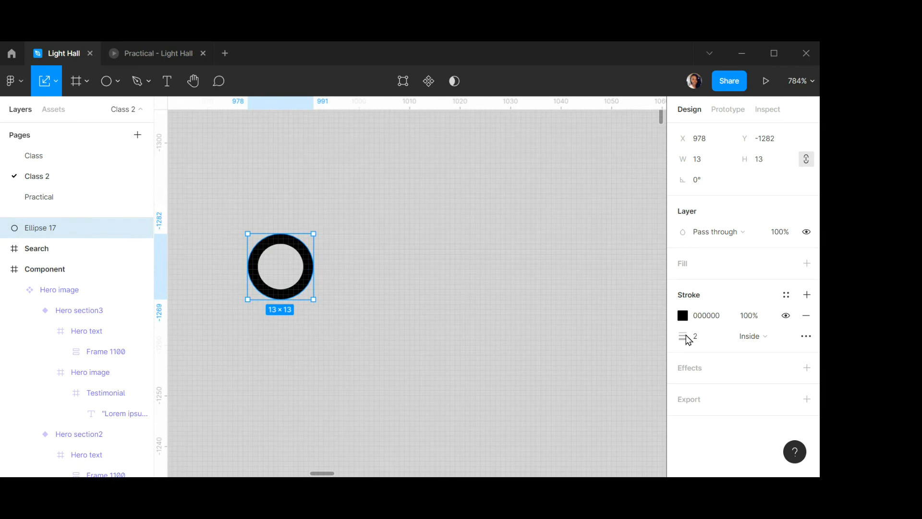
pyautogui.click(117, 81)
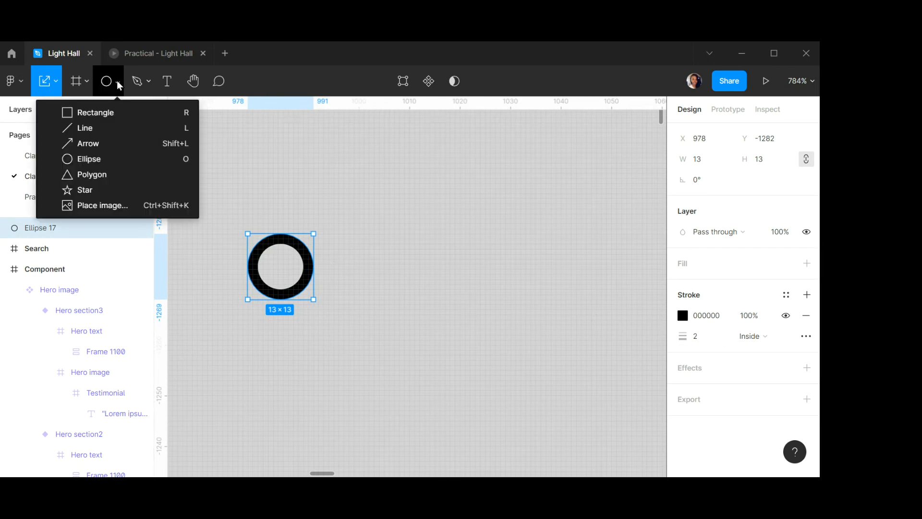
pyautogui.click(80, 134)
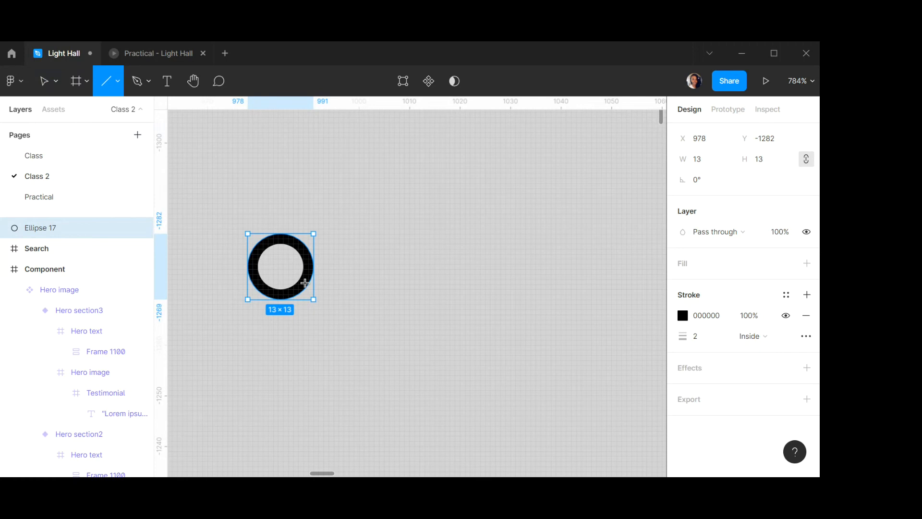
pyautogui.moveTo(303, 278)
pyautogui.mouseDown()
pyautogui.moveTo(330, 316)
pyautogui.moveTo(307, 299)
pyautogui.moveTo(315, 298)
pyautogui.mouseUp()
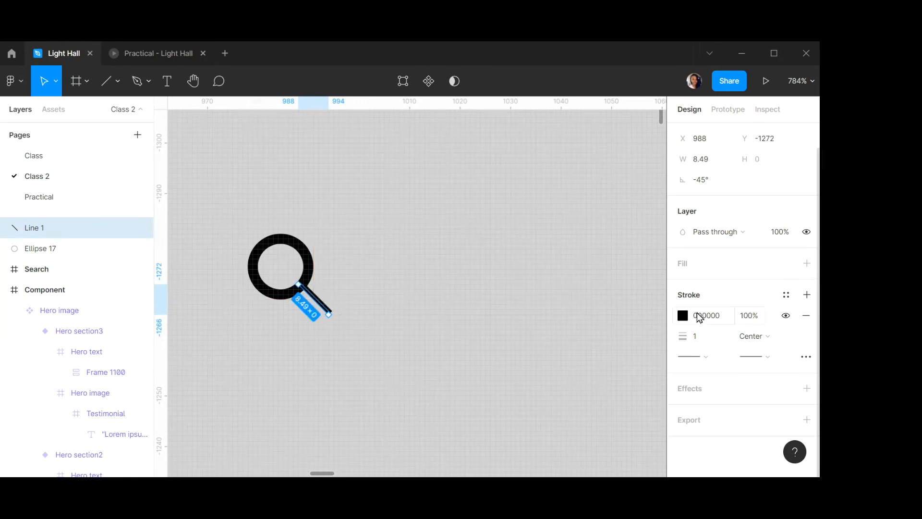
# Set the handle line's stroke thickness to 2 and make its ends Round.
pyautogui.click(701, 337)
pyautogui.press('Return')
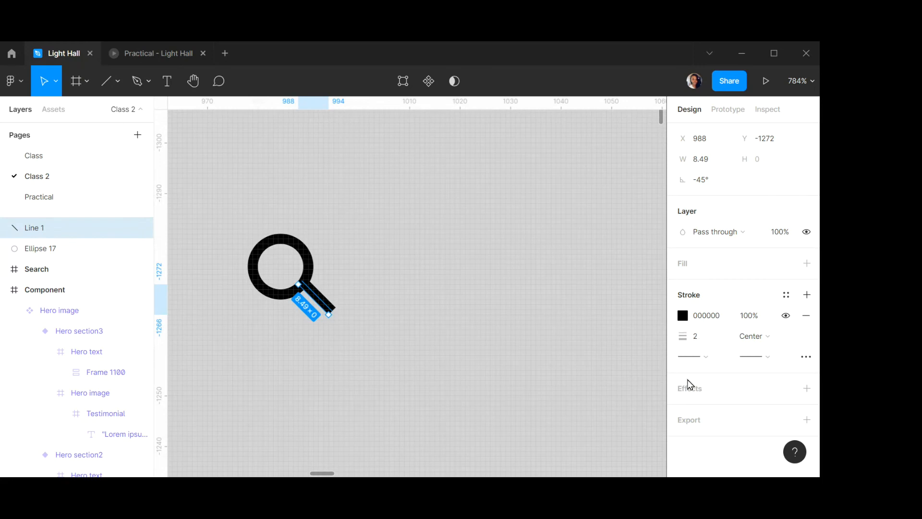
pyautogui.click(769, 361)
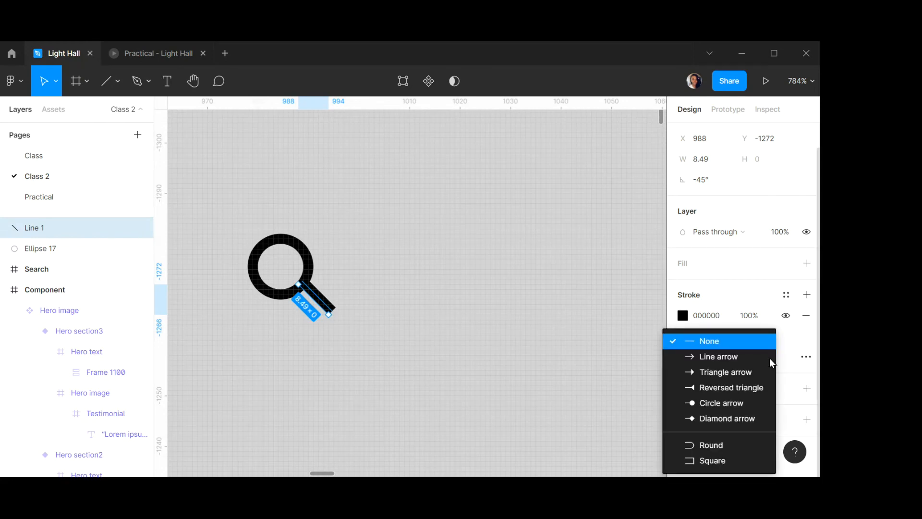
pyautogui.click(712, 445)
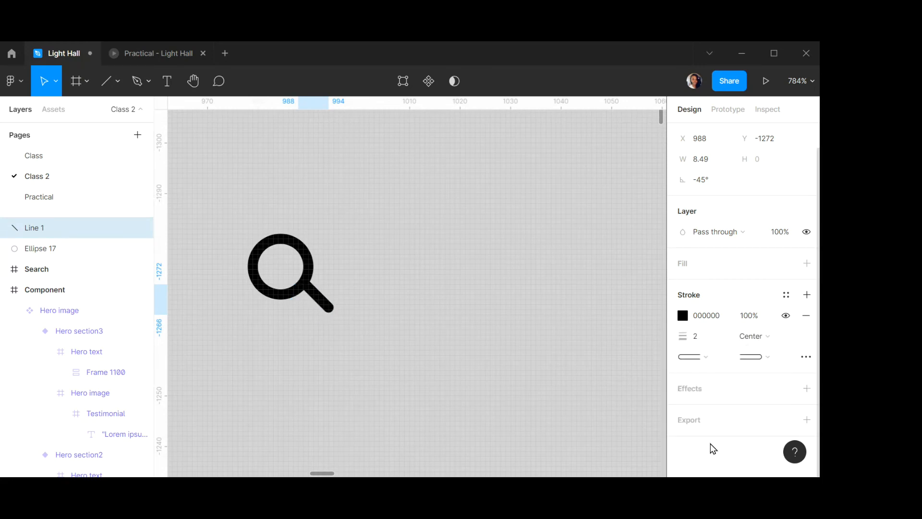
# Shorten the magnifier's handle line to about 7 long, keeping its 45-degree angle.
pyautogui.click(379, 264)
pyautogui.moveTo(315, 294); pyautogui.dragTo(317, 302)
pyautogui.scroll(3, 295, 268)
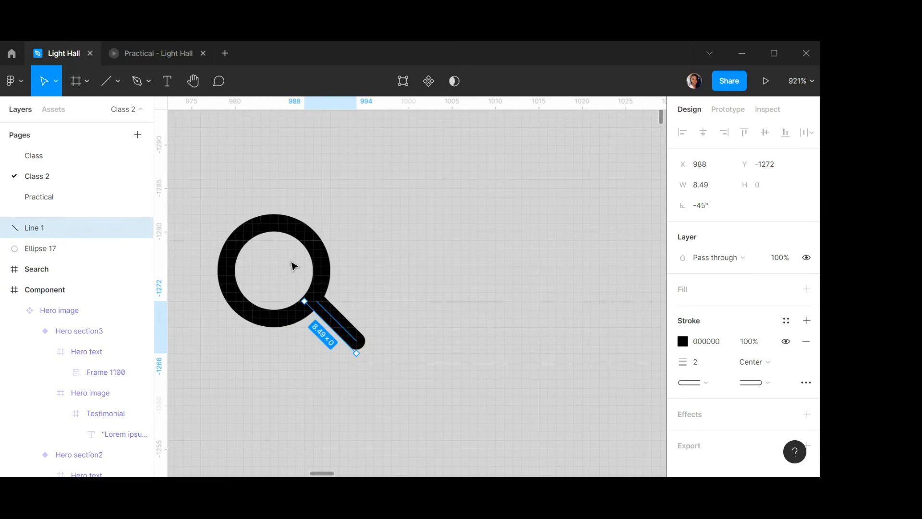
pyautogui.scroll(-10, 294, 267)
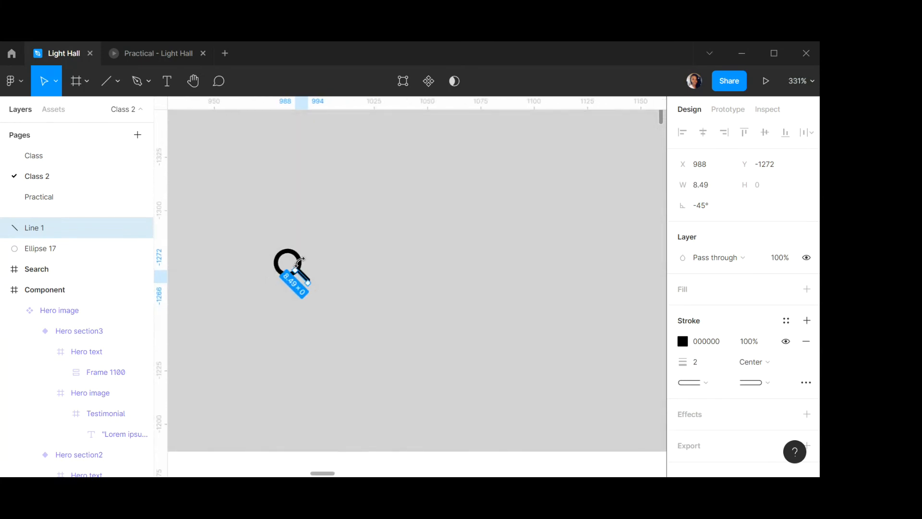
pyautogui.scroll(10, 299, 264)
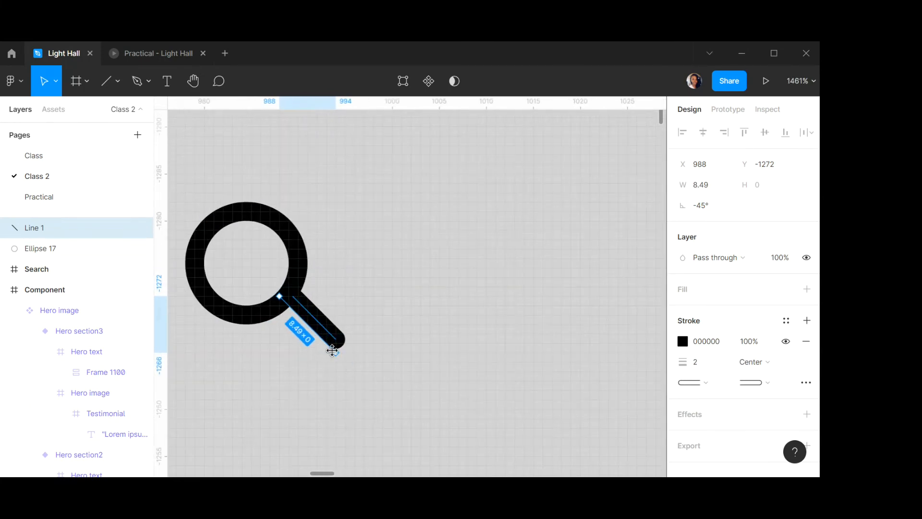
pyautogui.moveTo(332, 350); pyautogui.dragTo(327, 347)
pyautogui.click(355, 315)
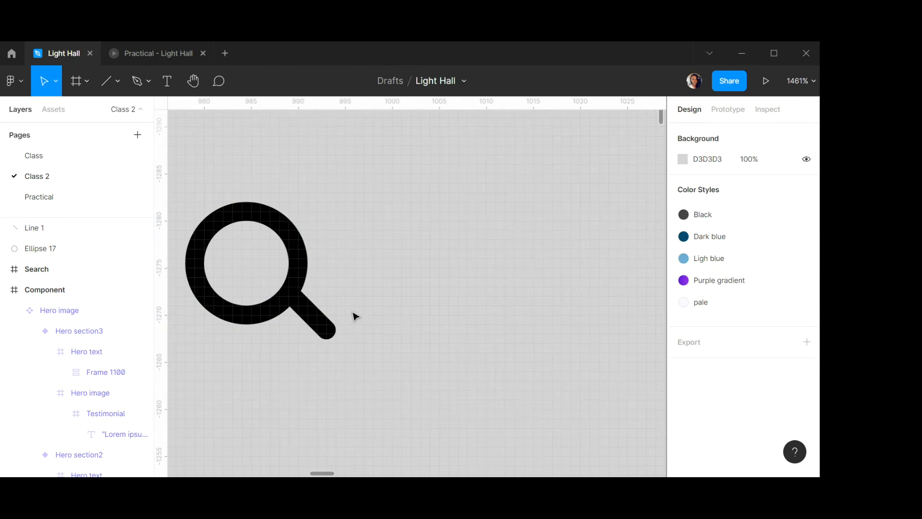
# Combine the handle line and ring with a Union and flatten the result into a single shape.
pyautogui.scroll(-3, 355, 310)
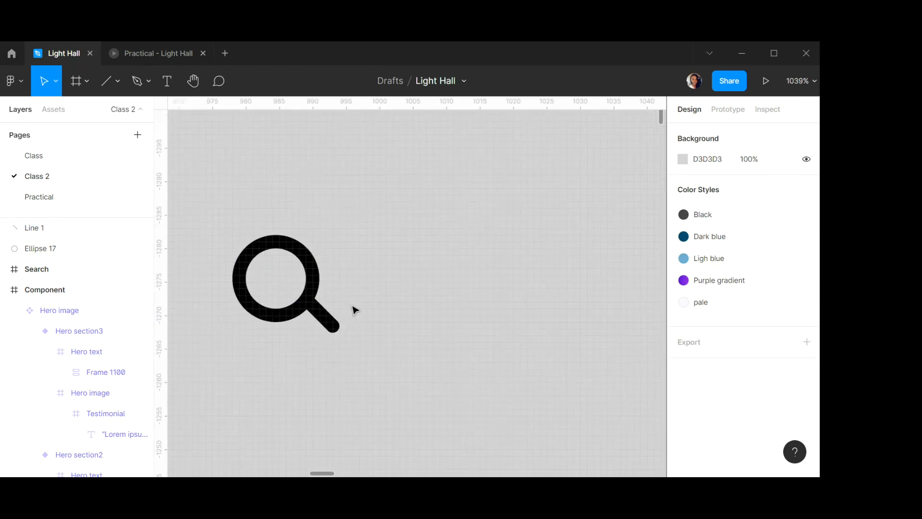
pyautogui.click(329, 327)
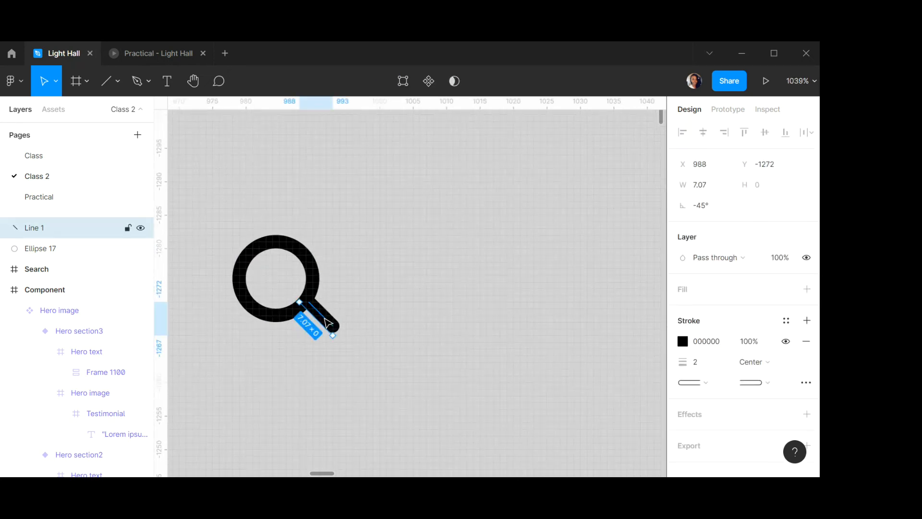
pyautogui.keyDown('shift'); pyautogui.click(303, 250); pyautogui.keyUp('shift')
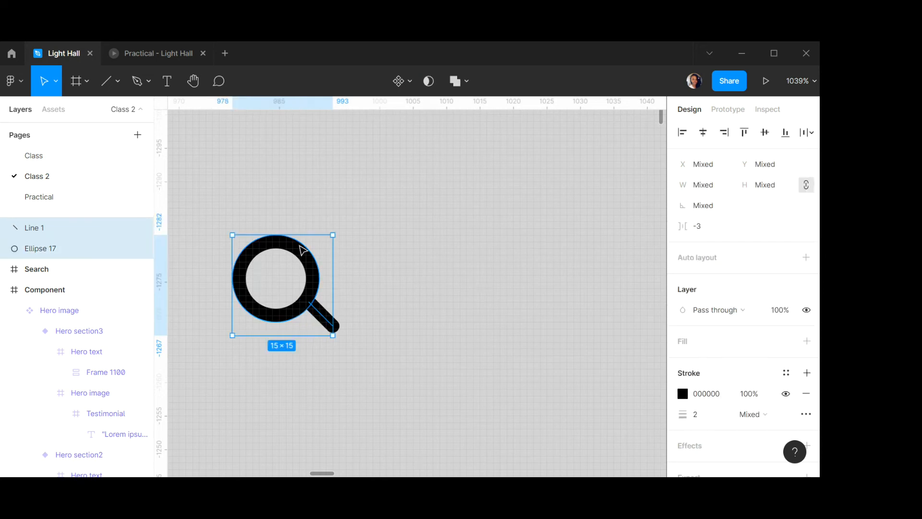
pyautogui.click(467, 82)
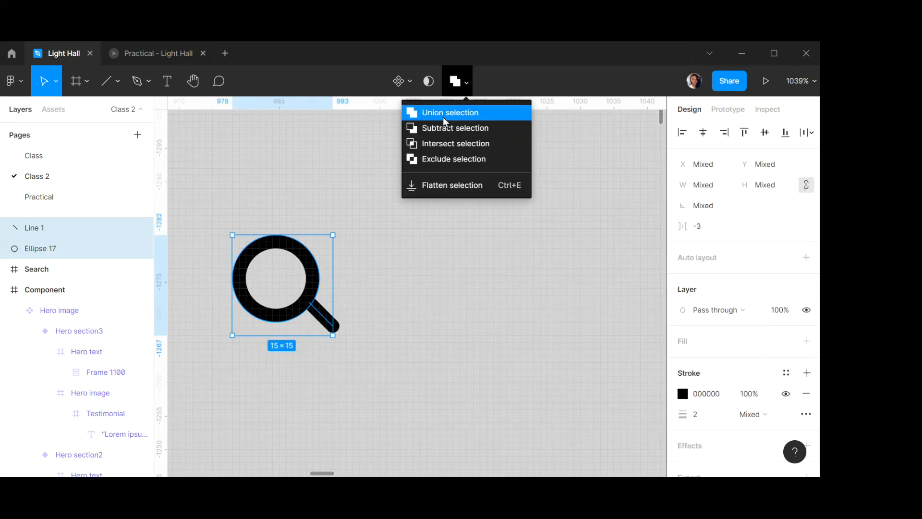
pyautogui.click(445, 121)
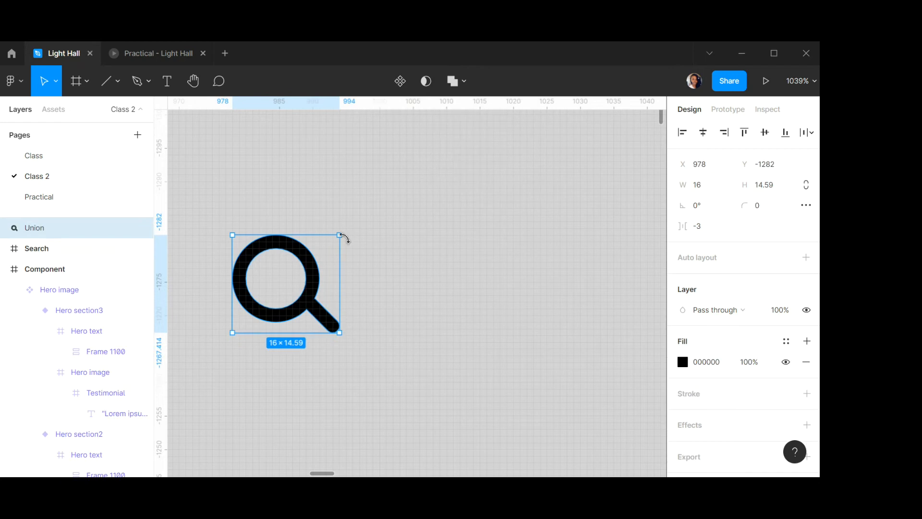
pyautogui.rightClick(315, 283)
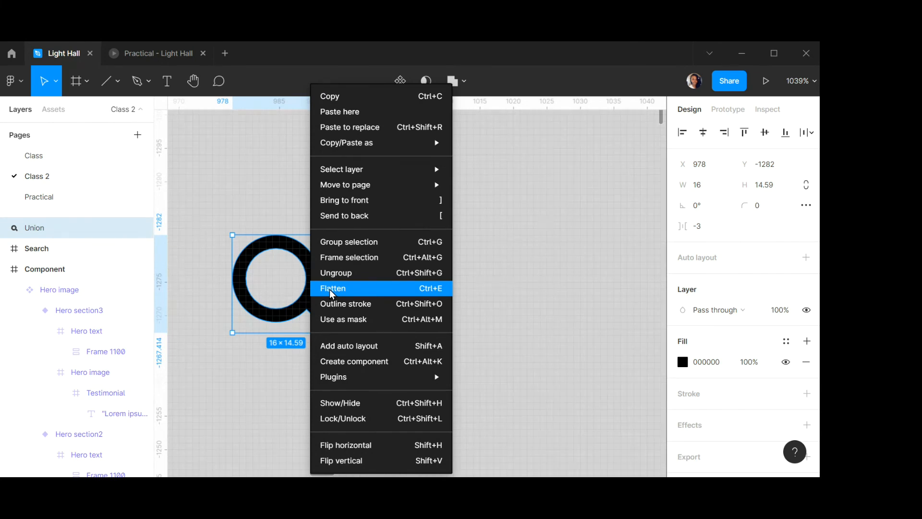
pyautogui.click(329, 289)
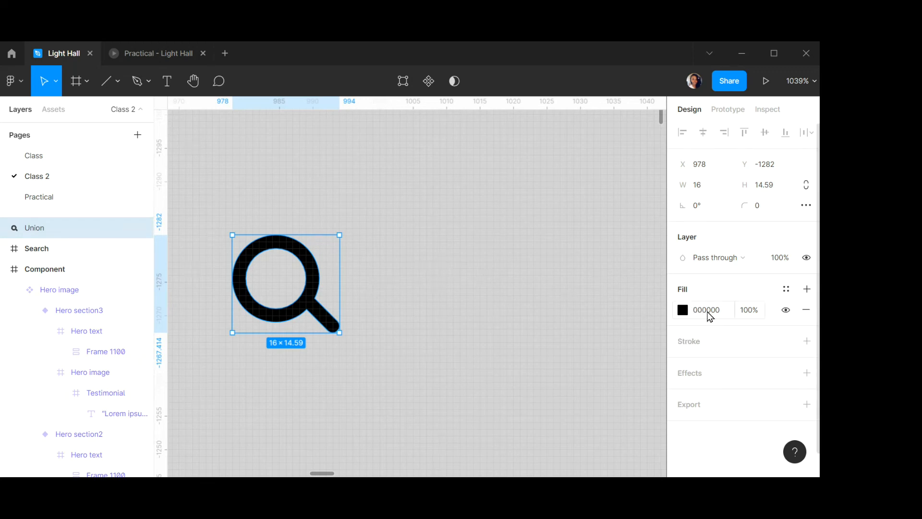
# Apply the Black color style to the magnifier shape and move it into the Search frame at X 35, Y 25.
pyautogui.click(786, 289)
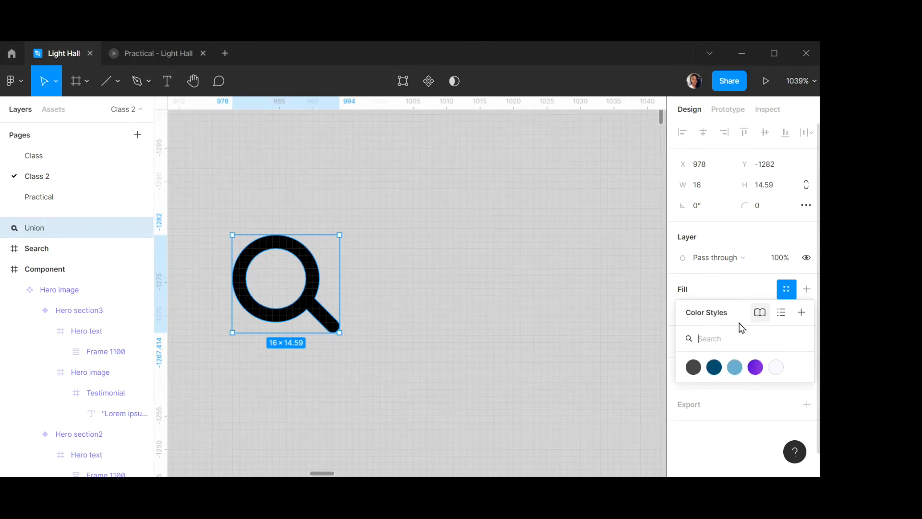
pyautogui.click(695, 368)
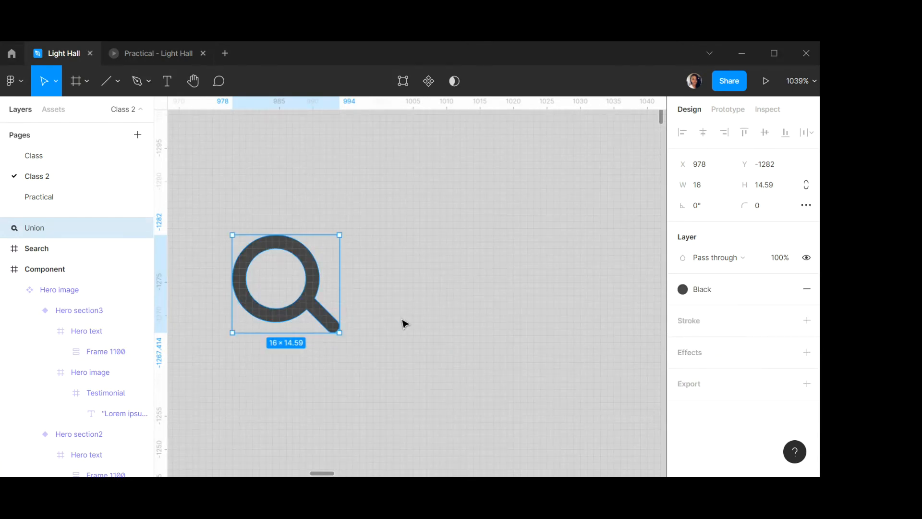
pyautogui.scroll(-5, 405, 325)
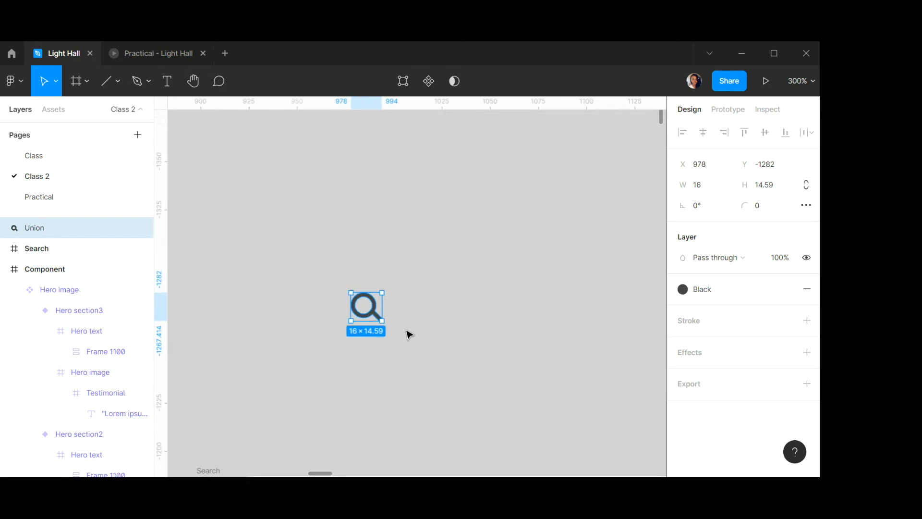
pyautogui.scroll(-1, 408, 334)
pyautogui.scroll(-2, 412, 362)
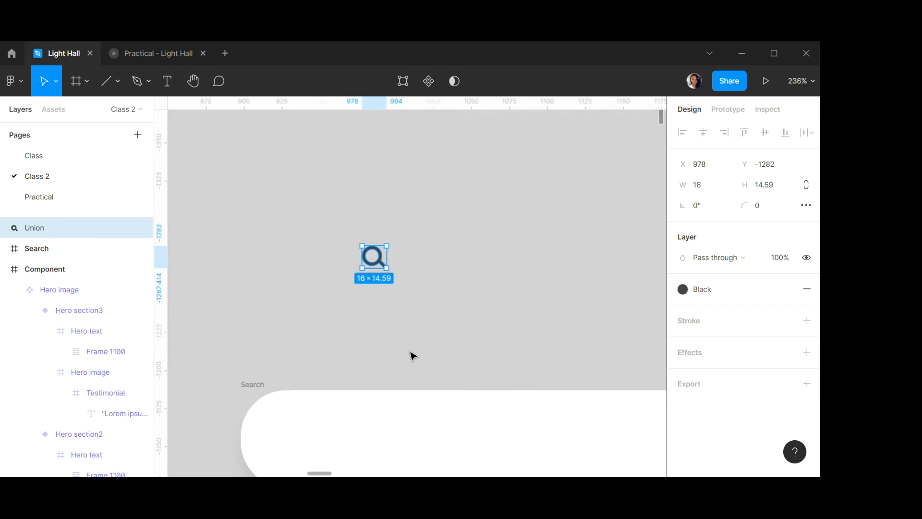
pyautogui.press('Delete')
pyautogui.scroll(-2, 406, 355)
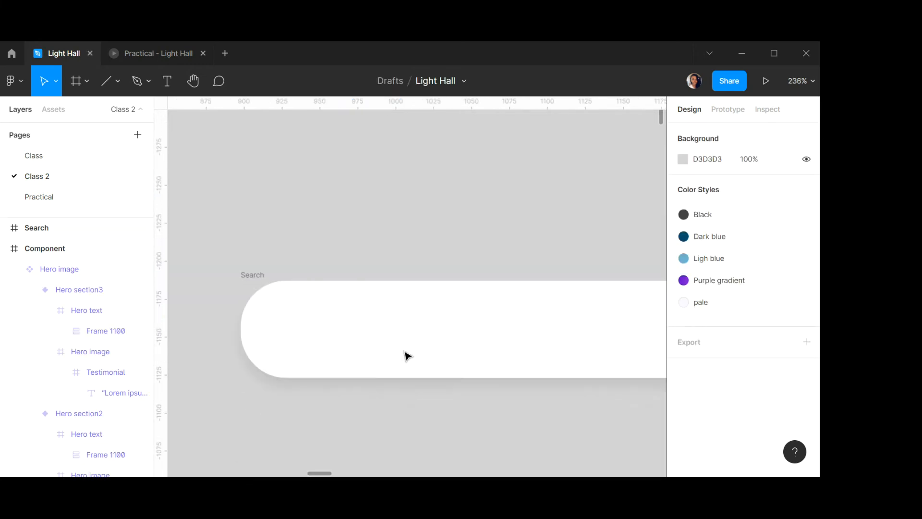
pyautogui.click(390, 325)
pyautogui.hotkey('ctrl', 'v')
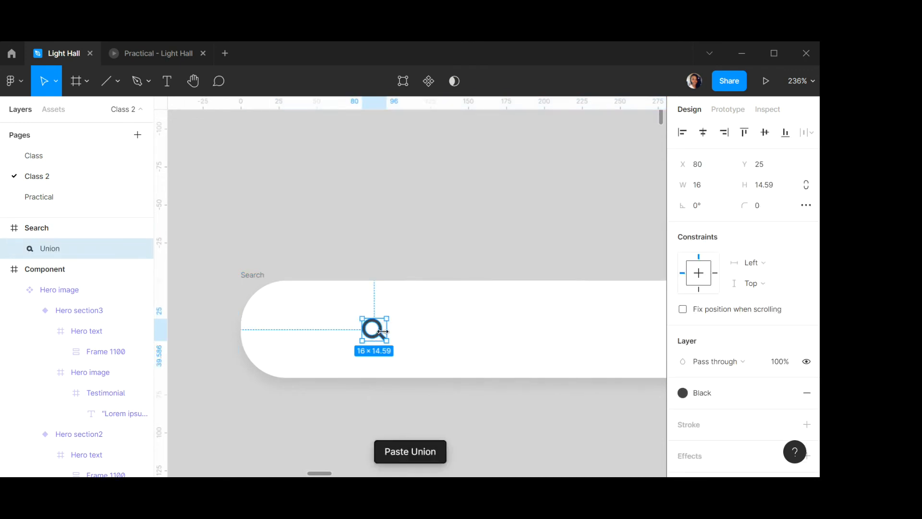
pyautogui.moveTo(367, 339); pyautogui.dragTo(309, 334)
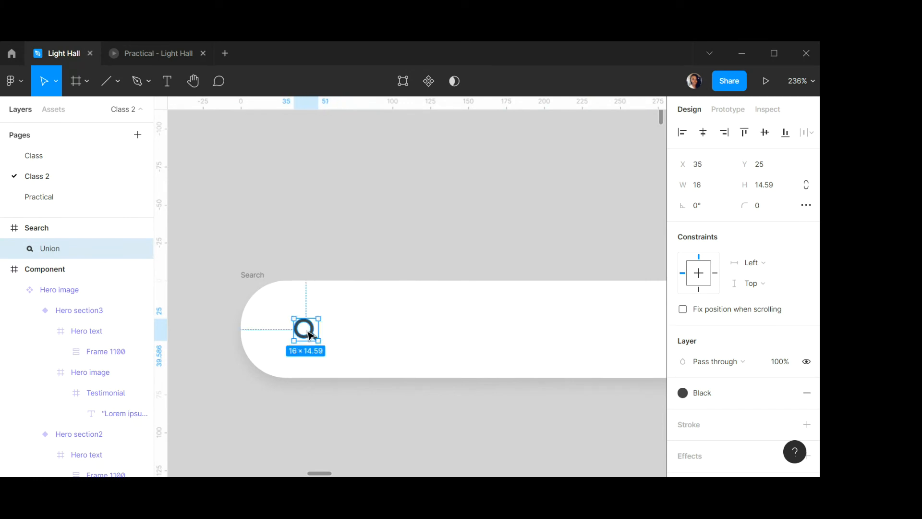
# Set the magnifier shape's horizontal and vertical constraints to Center.
pyautogui.scroll(5, 309, 334)
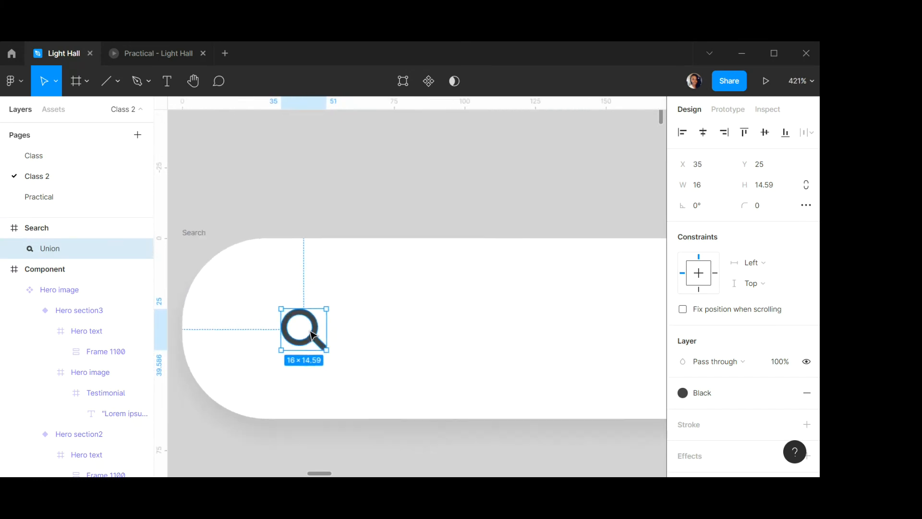
pyautogui.scroll(1, 311, 334)
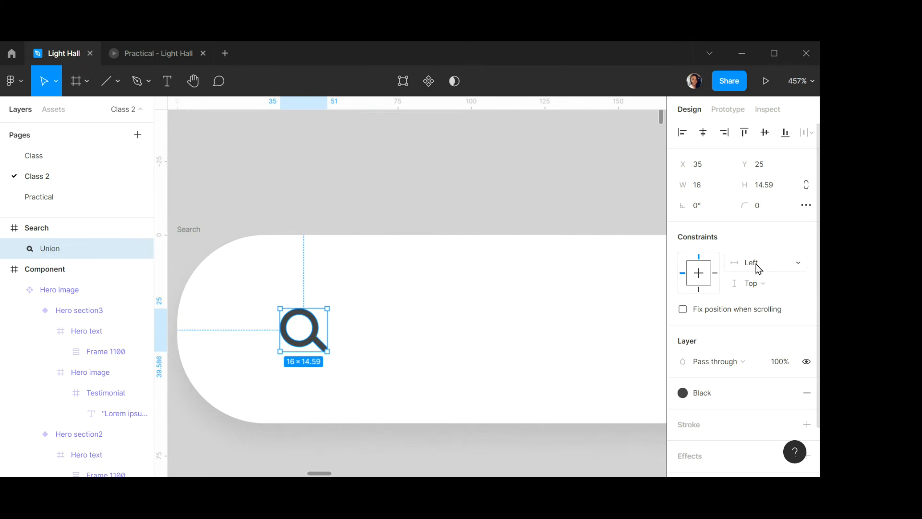
pyautogui.click(790, 263)
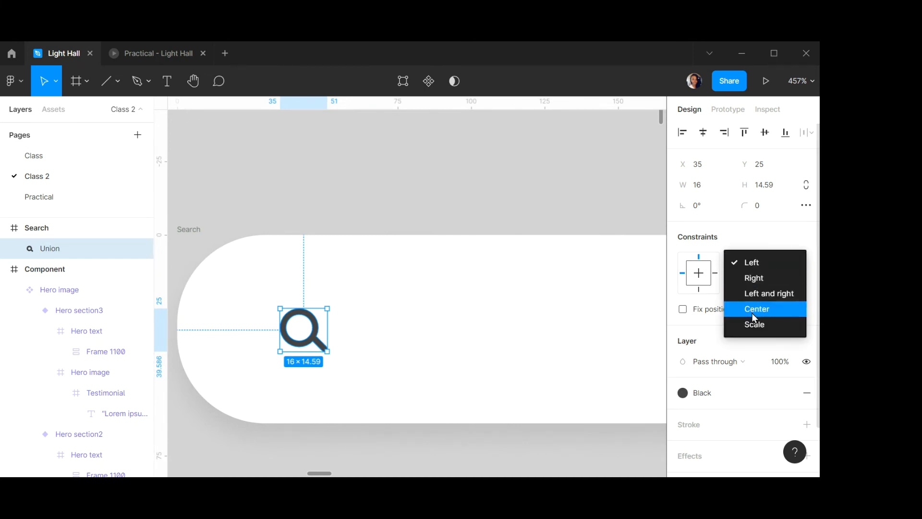
pyautogui.click(754, 313)
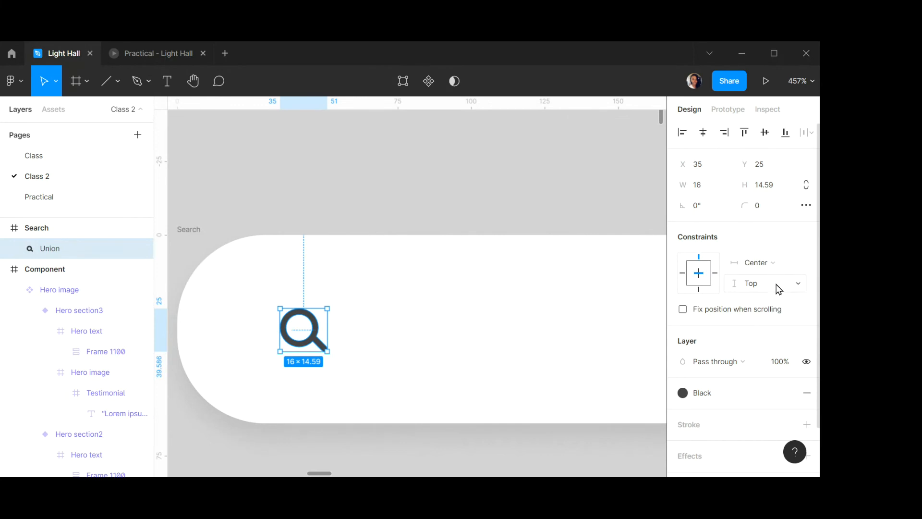
pyautogui.click(779, 288)
pyautogui.click(752, 328)
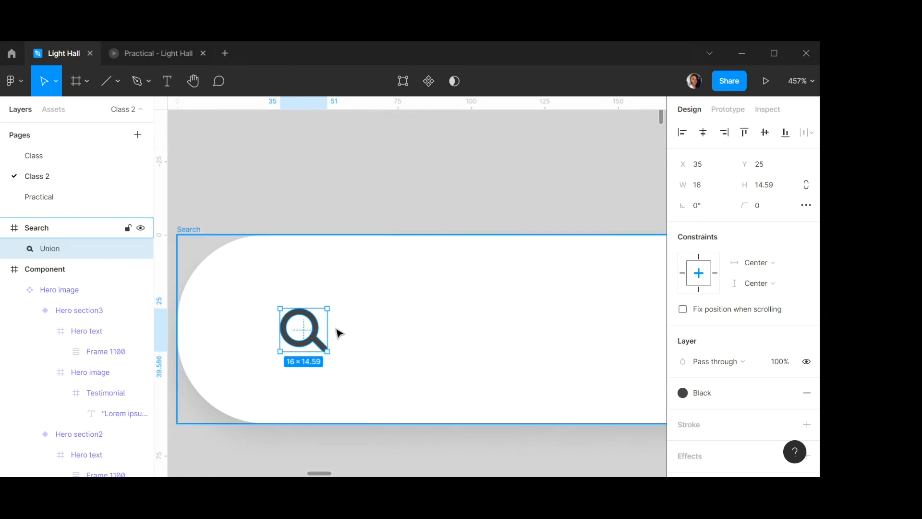
# Wrap the magnifier shape in its own frame and rename that frame "Search icon".
pyautogui.press('alt')
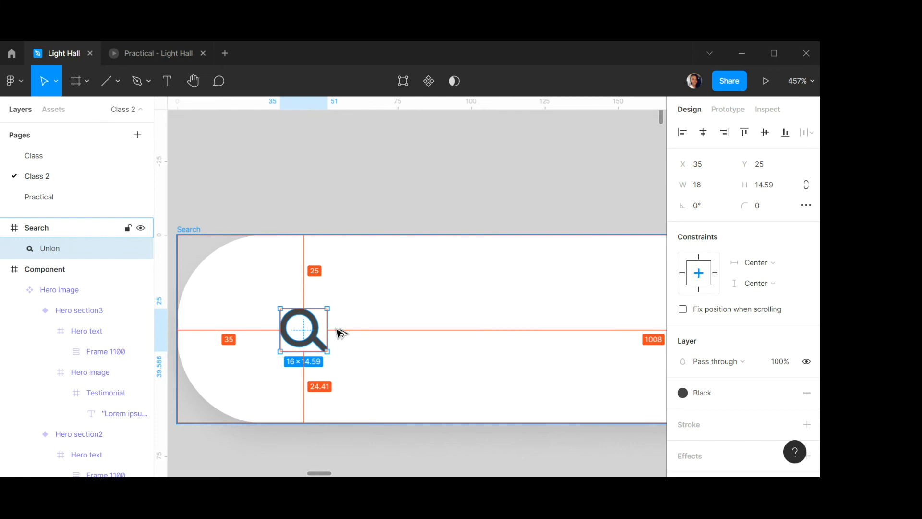
pyautogui.hotkey('ctrl', 'alt', 'g')
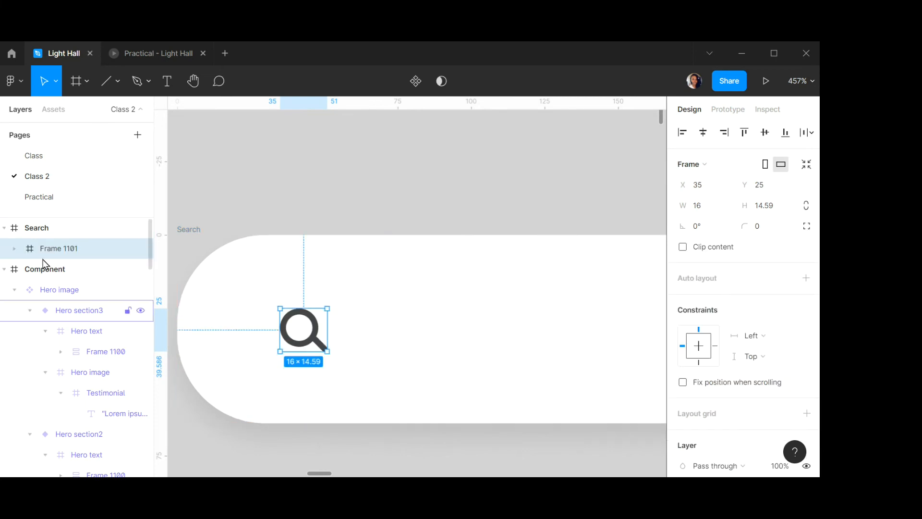
pyautogui.doubleClick(56, 250)
pyautogui.write('S')
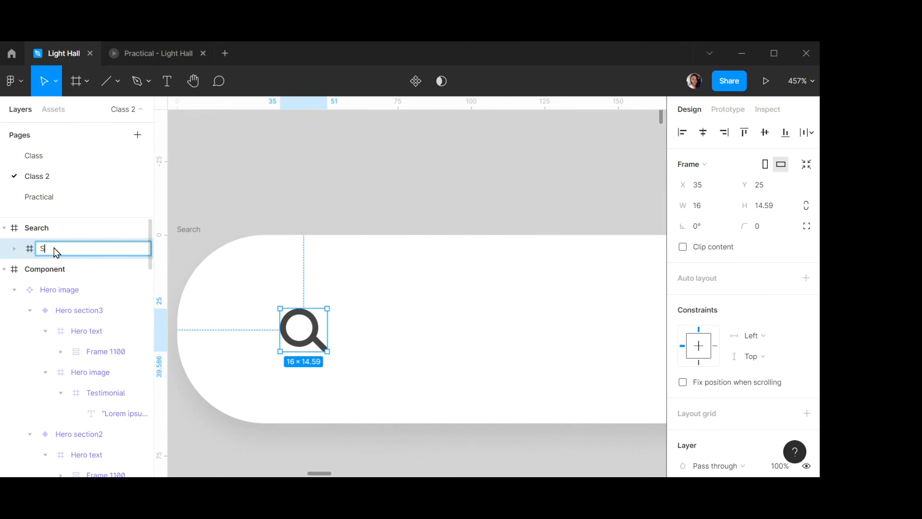
pyautogui.write('earch icon')
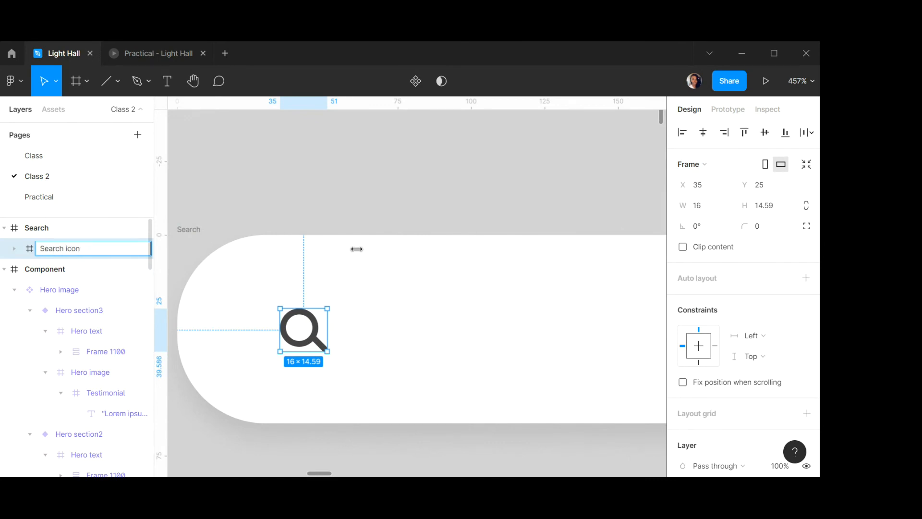
pyautogui.click(437, 260)
# Resize the Search icon frame to 24 × 24 and move it up to Y 20 inside the Search bar.
pyautogui.click(308, 342)
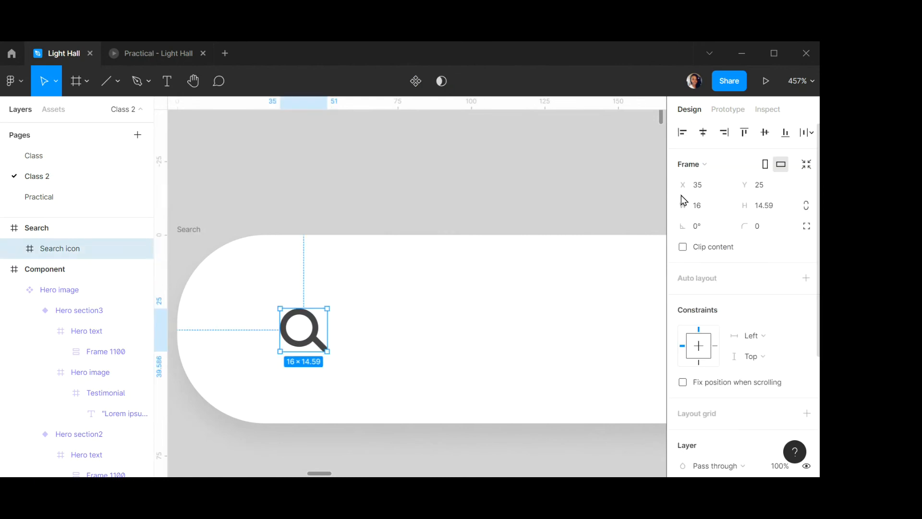
pyautogui.click(702, 205)
pyautogui.write('24')
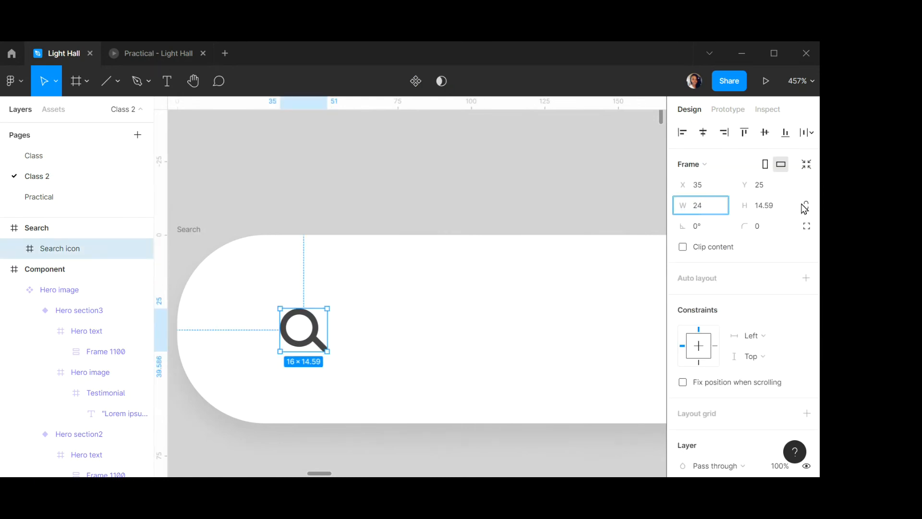
pyautogui.click(778, 209)
pyautogui.write('24')
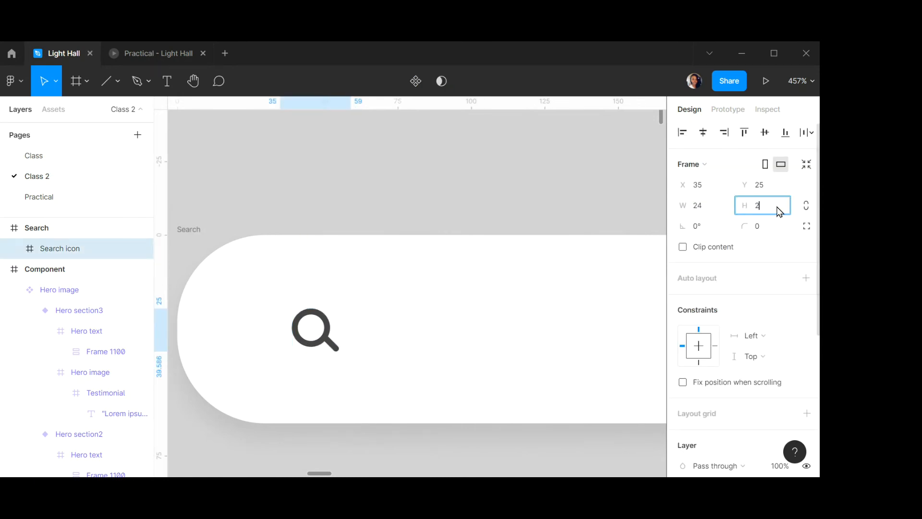
pyautogui.press('Return')
pyautogui.click(446, 283)
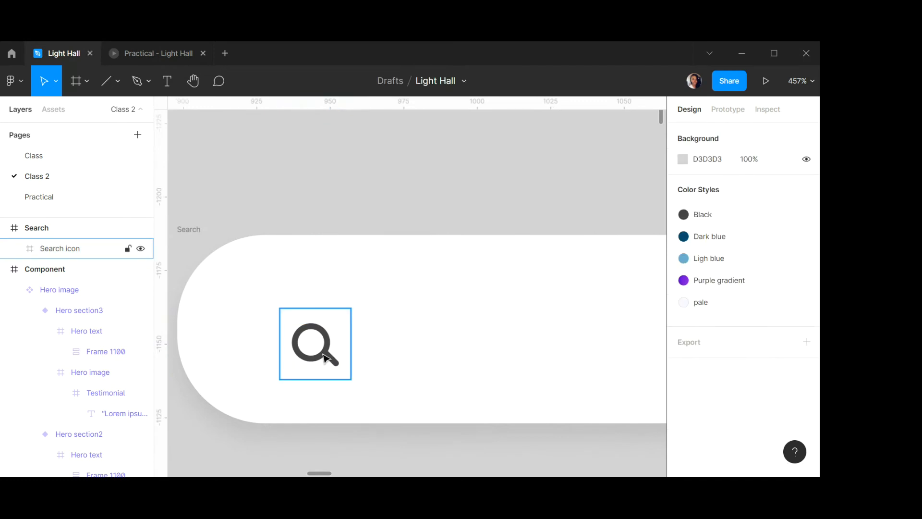
pyautogui.click(315, 348)
pyautogui.moveTo(317, 353); pyautogui.dragTo(317, 338)
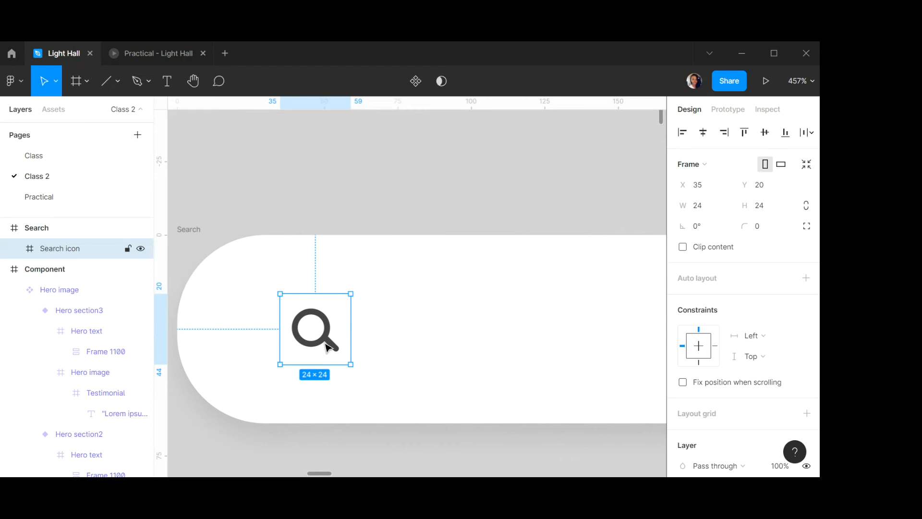
pyautogui.doubleClick(330, 331)
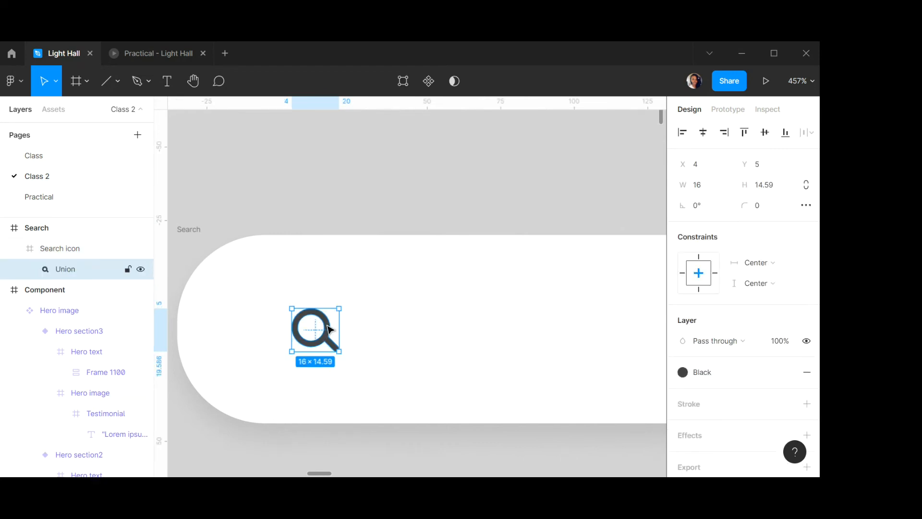
pyautogui.doubleClick(330, 331)
pyautogui.keyDown('ctrl'); pyautogui.scroll(2, 330, 332); pyautogui.keyUp('ctrl')
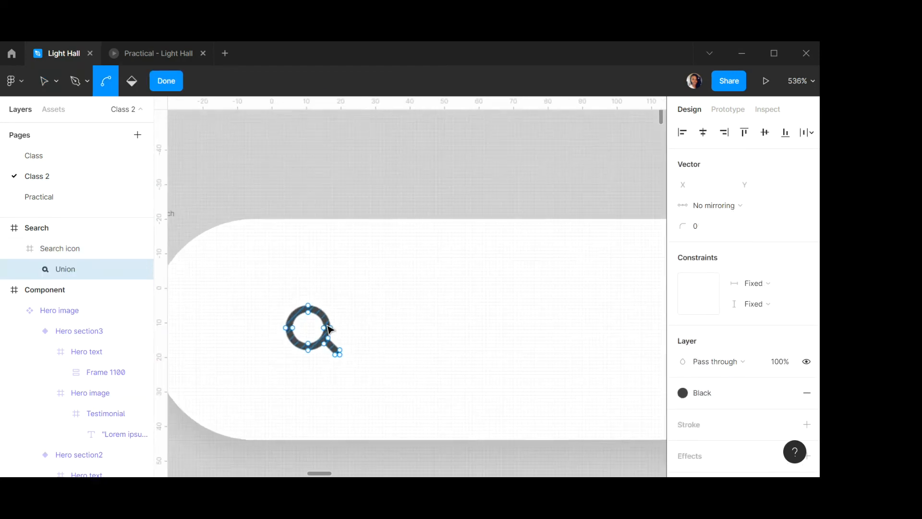
pyautogui.keyDown('ctrl'); pyautogui.scroll(1, 330, 331); pyautogui.keyUp('ctrl')
pyautogui.click(176, 87)
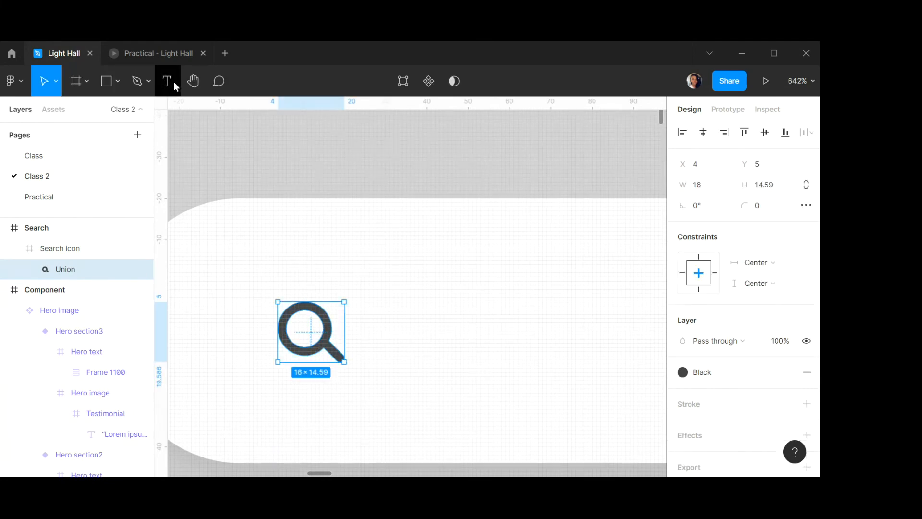
pyautogui.click(118, 80)
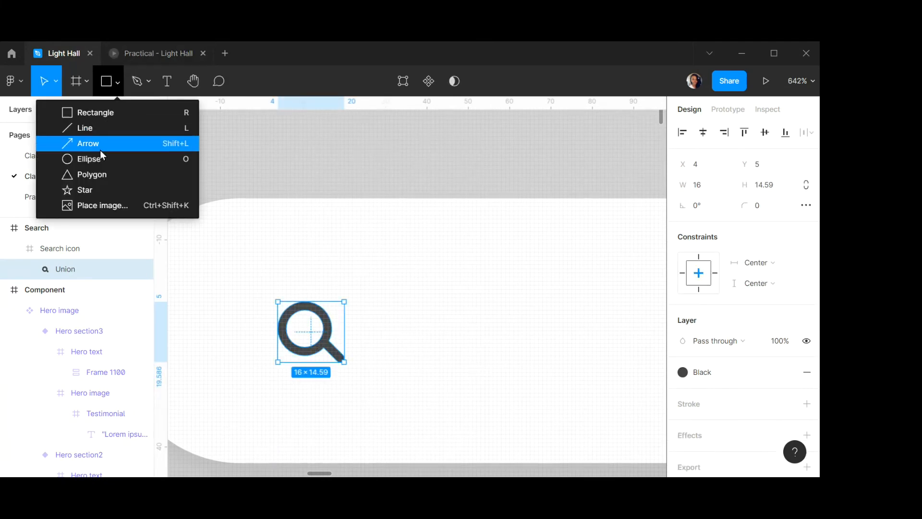
pyautogui.click(154, 161)
pyautogui.moveTo(374, 219)
pyautogui.mouseDown()
pyautogui.moveTo(415, 260)
pyautogui.moveTo(303, 325)
pyautogui.moveTo(336, 355)
pyautogui.moveTo(307, 339)
pyautogui.mouseUp()
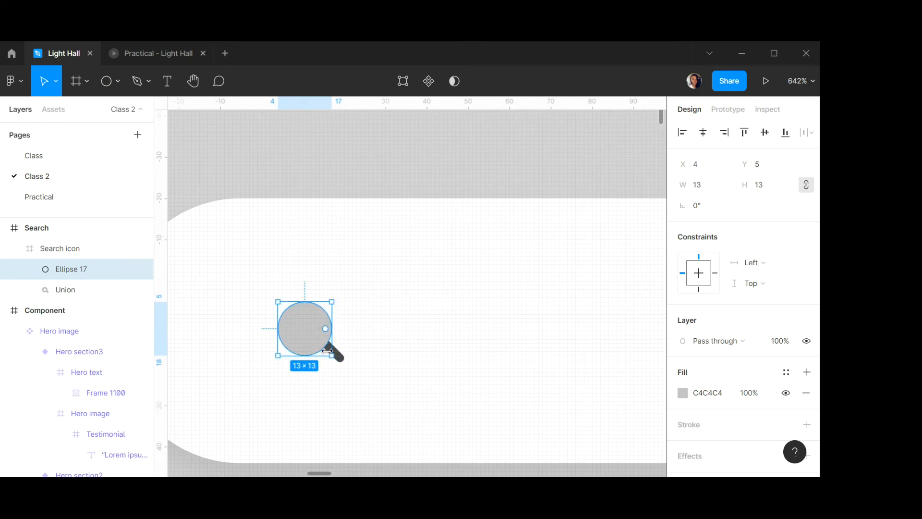
pyautogui.moveTo(305, 331); pyautogui.dragTo(385, 284)
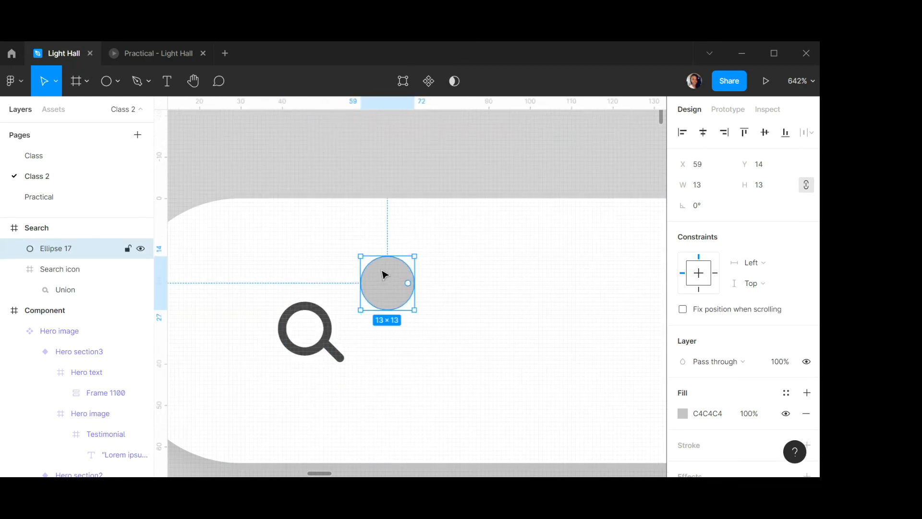
pyautogui.press('Delete')
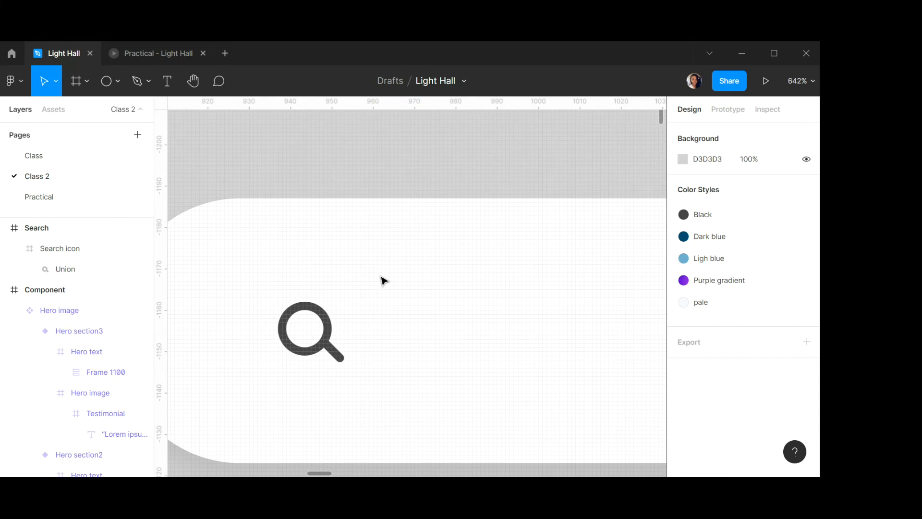
# Try to center the Search icon frame vertically within the Search bar.
pyautogui.click(274, 377)
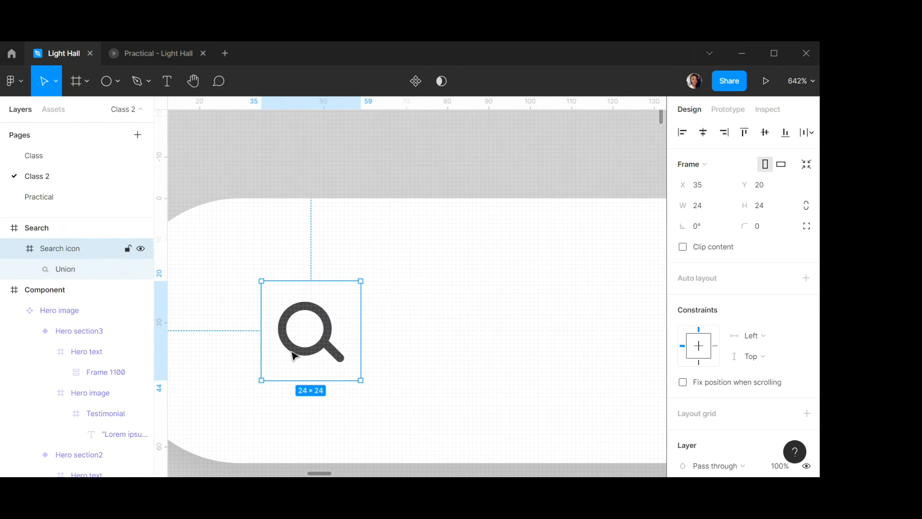
pyautogui.scroll(-2, 369, 302)
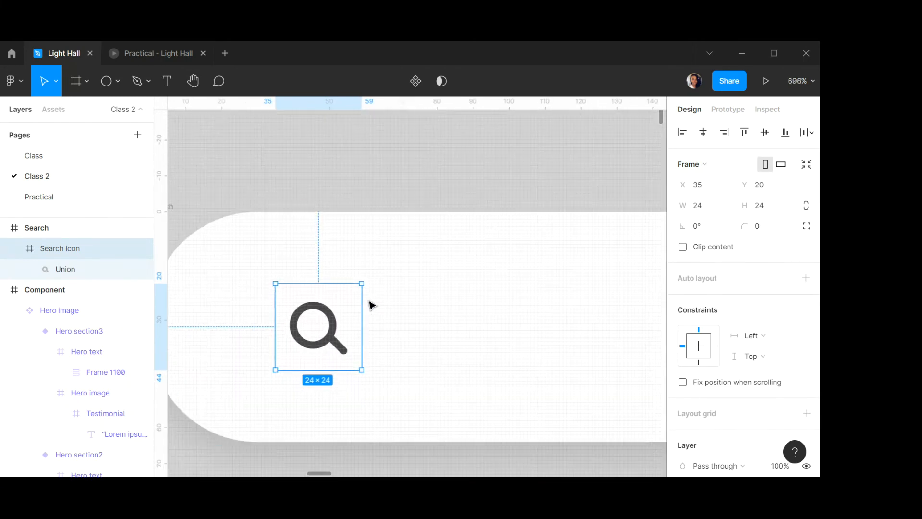
pyautogui.scroll(-5, 367, 300)
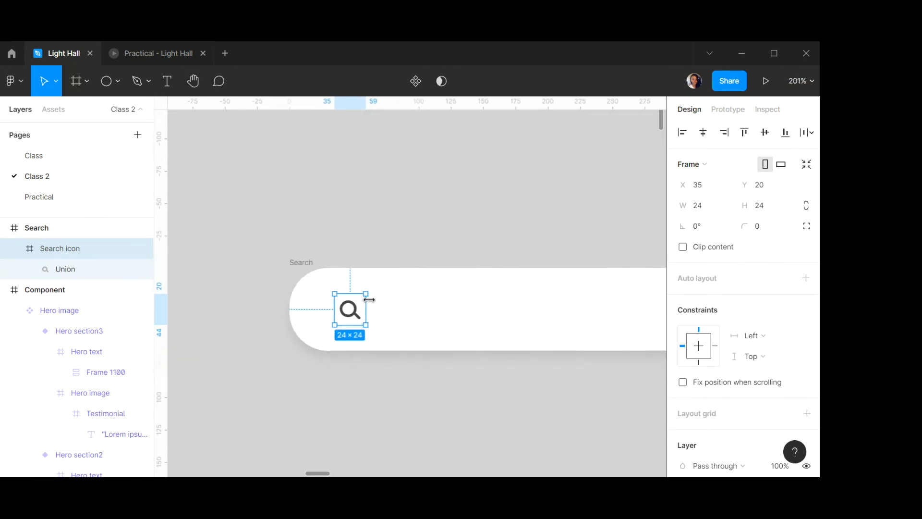
pyautogui.click(766, 134)
pyautogui.hotkey('ctrl', 'z')
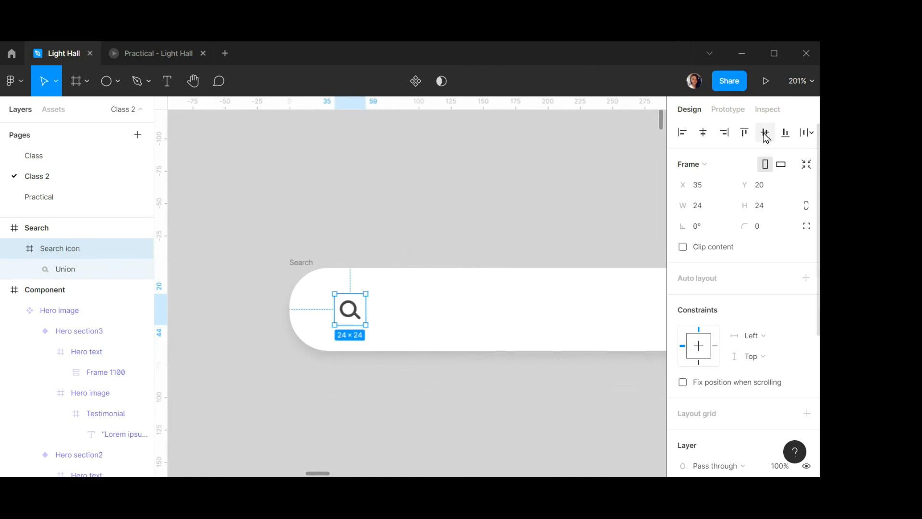
# Add the text "Find a practitioner" beside the magnifier in the Search bar and place it at X 73, Y 22.
pyautogui.hscroll(2, 454, 273)
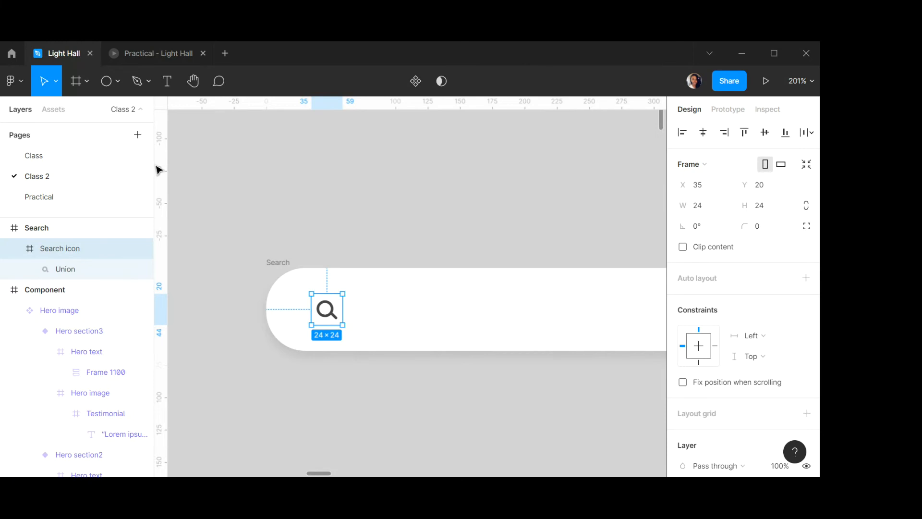
pyautogui.click(167, 81)
pyautogui.click(373, 308)
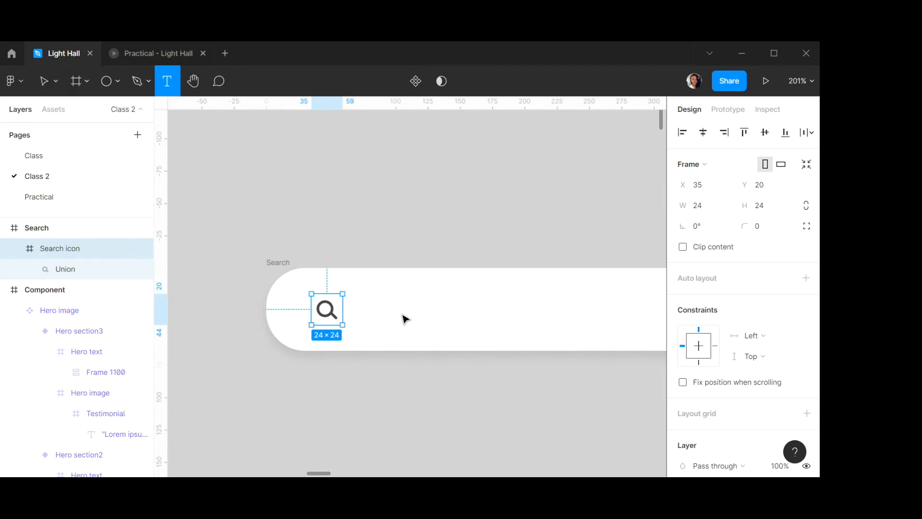
pyautogui.write('nd a')
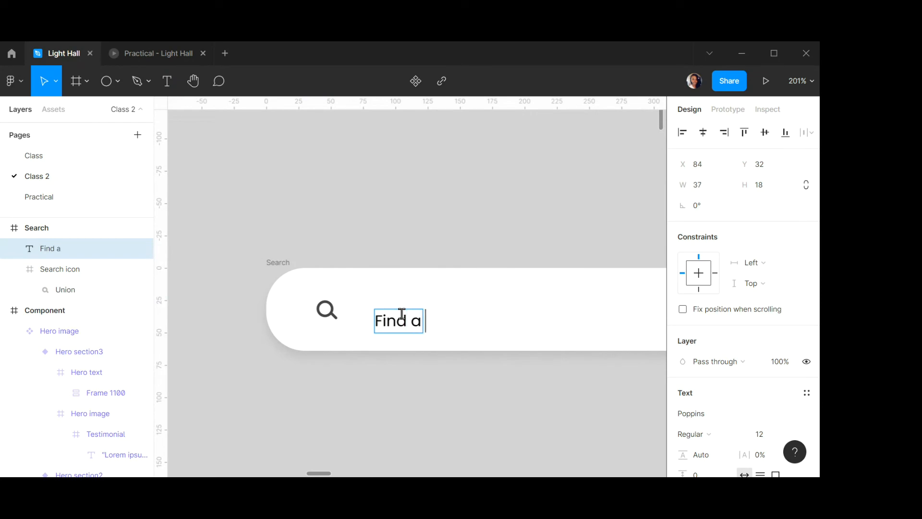
pyautogui.write(' practi')
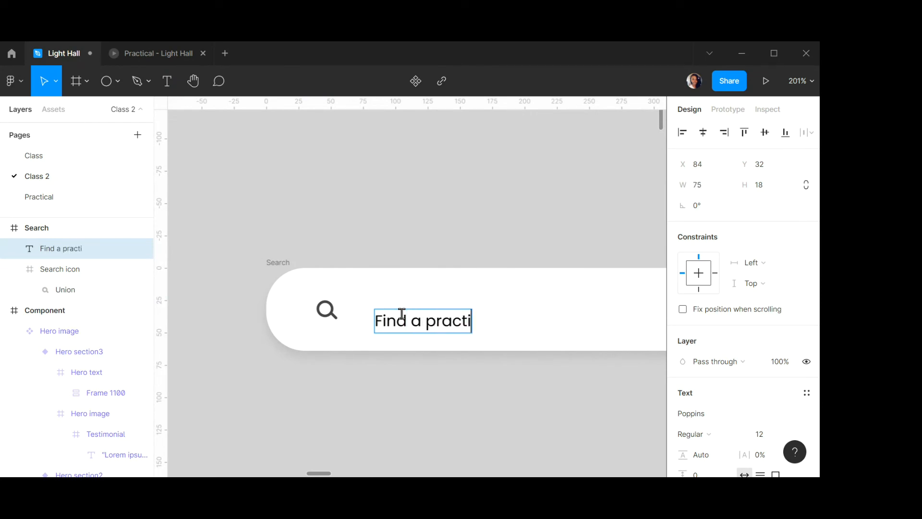
pyautogui.write('tioner')
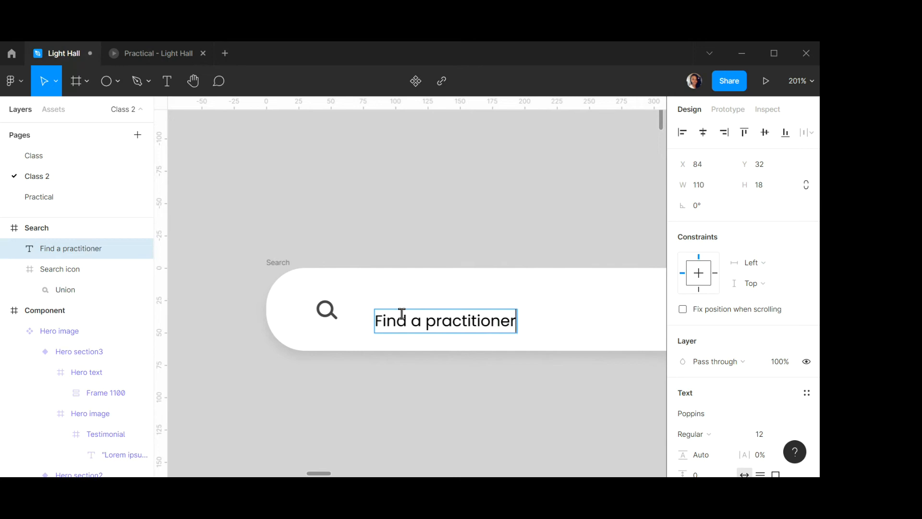
pyautogui.press('Escape')
pyautogui.moveTo(433, 325); pyautogui.dragTo(417, 314)
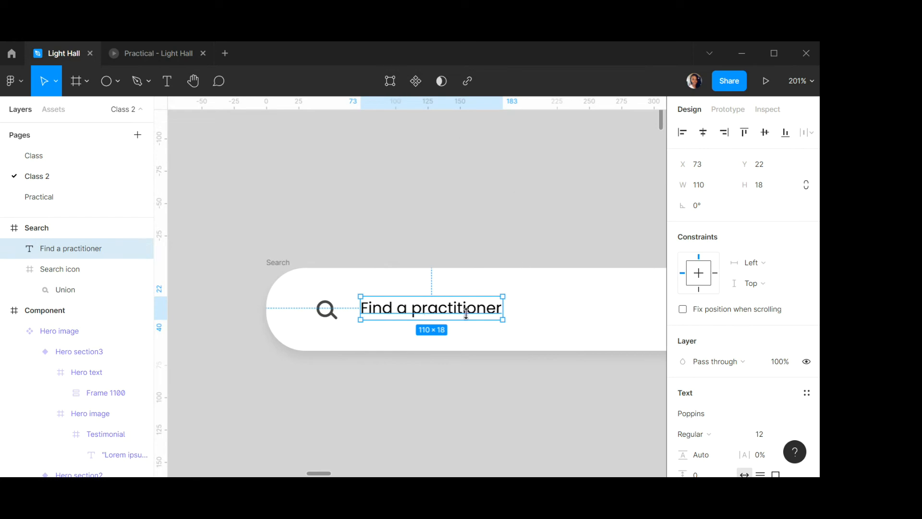
# Set the "Find a practitioner" text to Medium weight and font size 14.
pyautogui.doubleClick(482, 310)
pyautogui.scroll(-5, 737, 386)
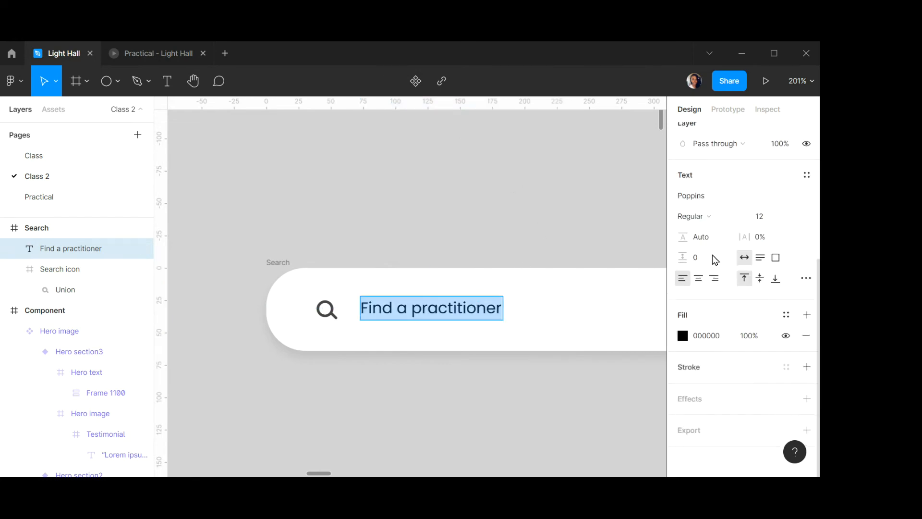
pyautogui.click(719, 216)
pyautogui.click(716, 233)
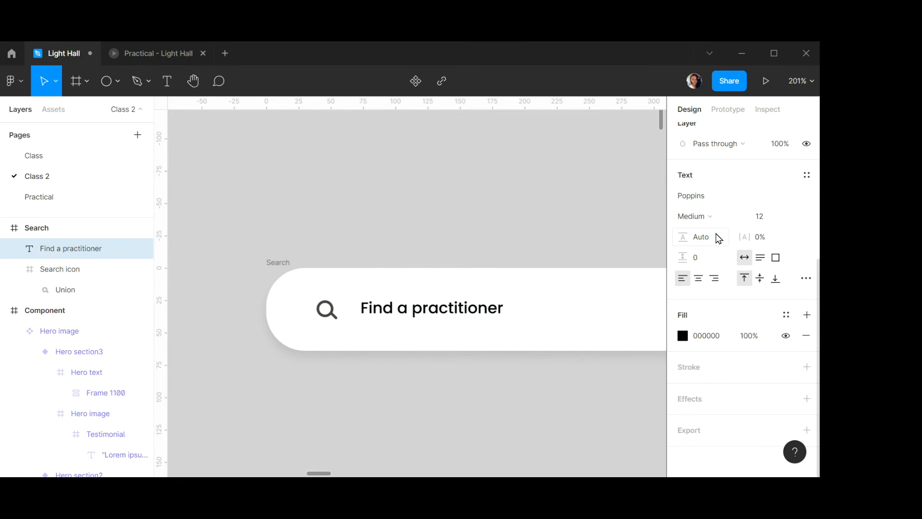
pyautogui.click(765, 223)
pyautogui.write('1')
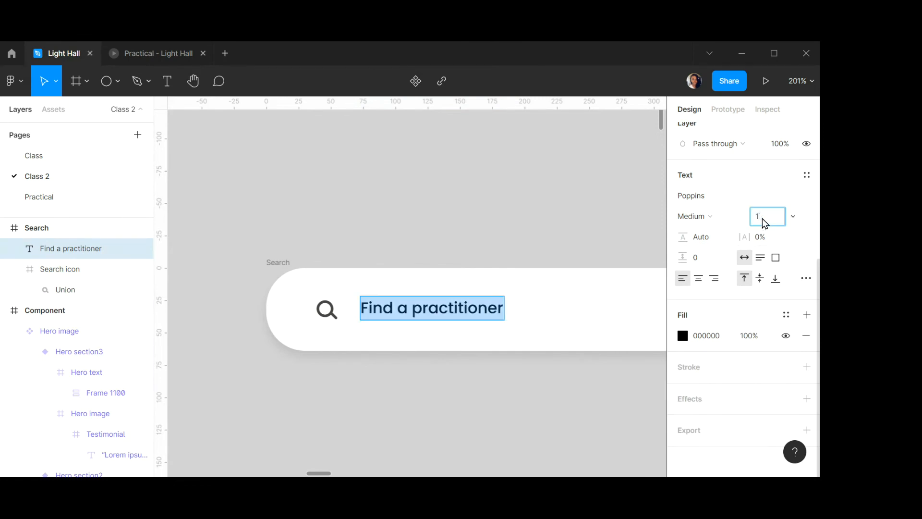
pyautogui.write('4')
pyautogui.press('Return')
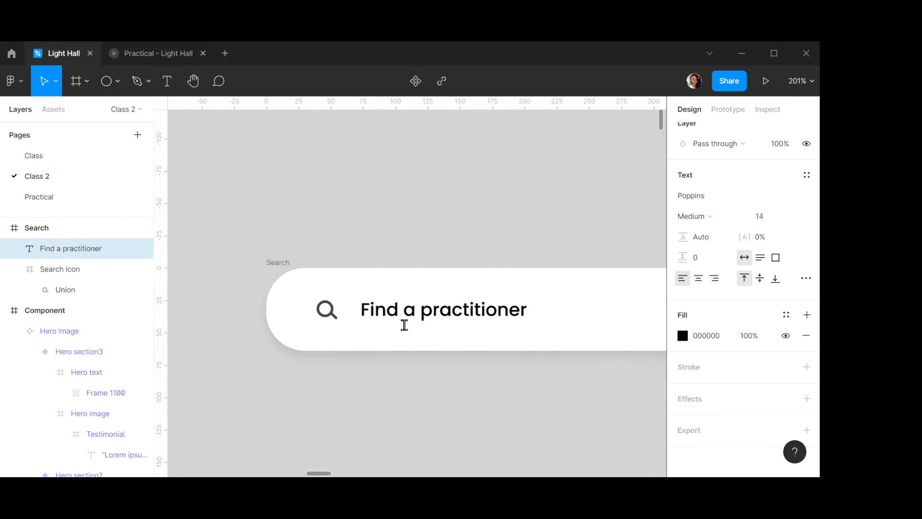
pyautogui.press('Escape')
# Combine the Search icon and placeholder text in a horizontal auto layout, with the items left-aligned and vertically centered.
pyautogui.click(326, 309)
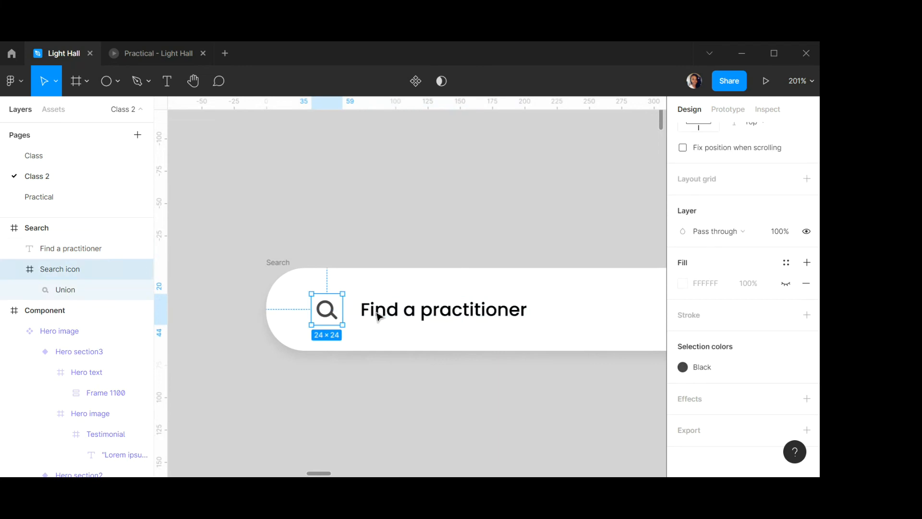
pyautogui.keyDown('shift'); pyautogui.click(409, 318); pyautogui.keyUp('shift')
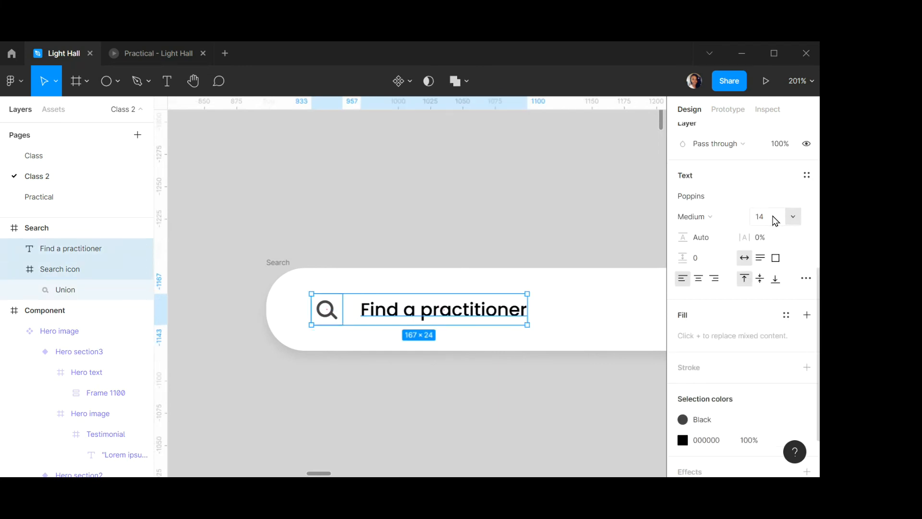
pyautogui.scroll(5, 776, 221)
pyautogui.scroll(1, 776, 221)
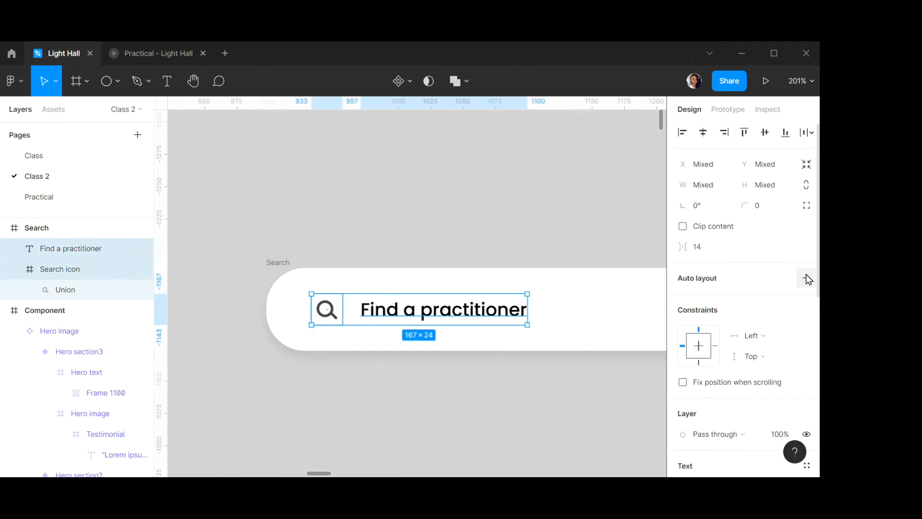
pyautogui.click(807, 279)
pyautogui.click(806, 299)
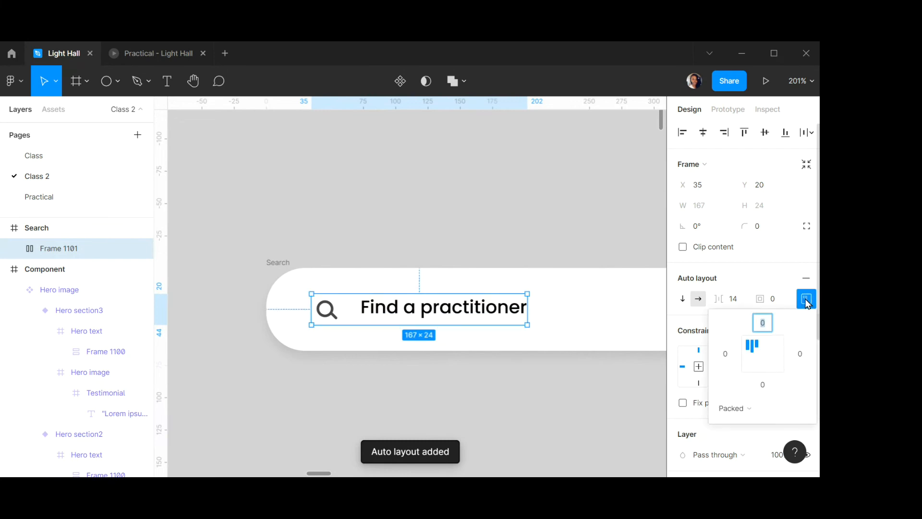
pyautogui.click(752, 360)
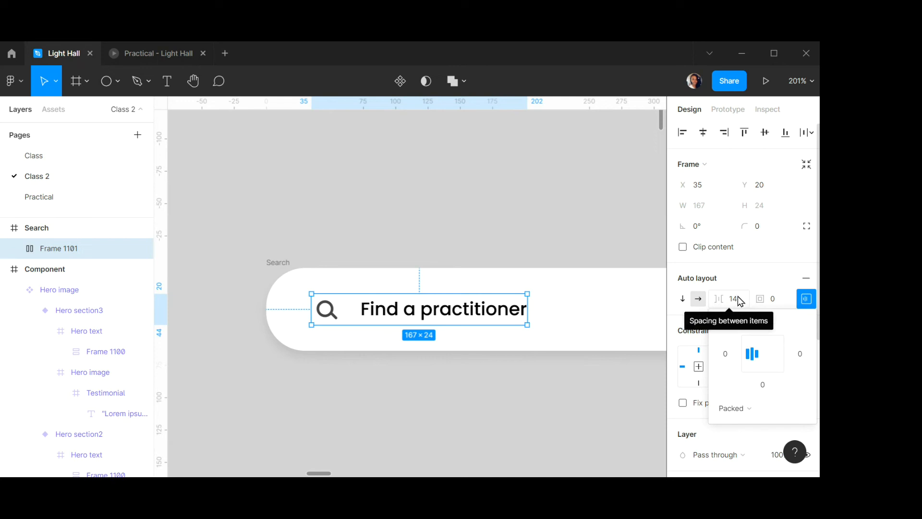
pyautogui.click(540, 247)
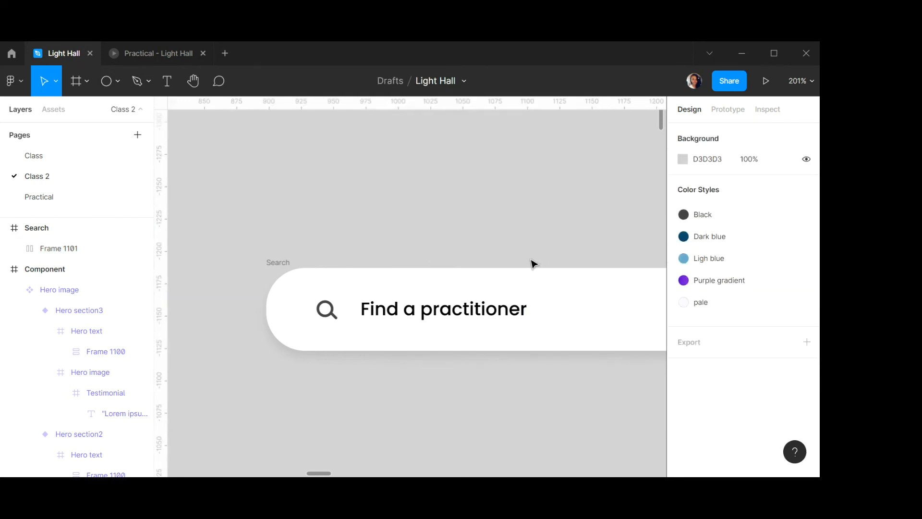
# Examine the Search bar along its length to review the icon and placeholder placement.
pyautogui.scroll(1, 532, 264)
pyautogui.scroll(-3, 531, 261)
pyautogui.hscroll(-1, 531, 260)
pyautogui.hscroll(2, 529, 260)
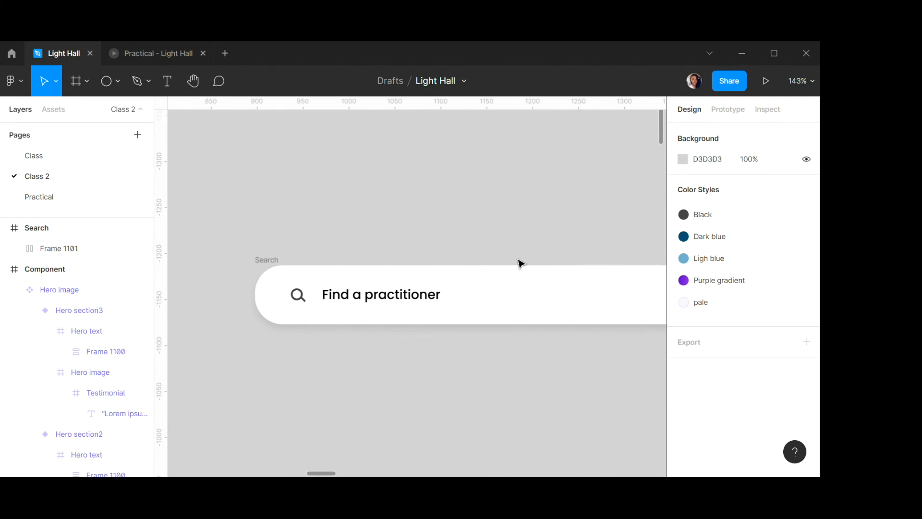
pyautogui.hscroll(4, 520, 263)
pyautogui.scroll(-2, 521, 263)
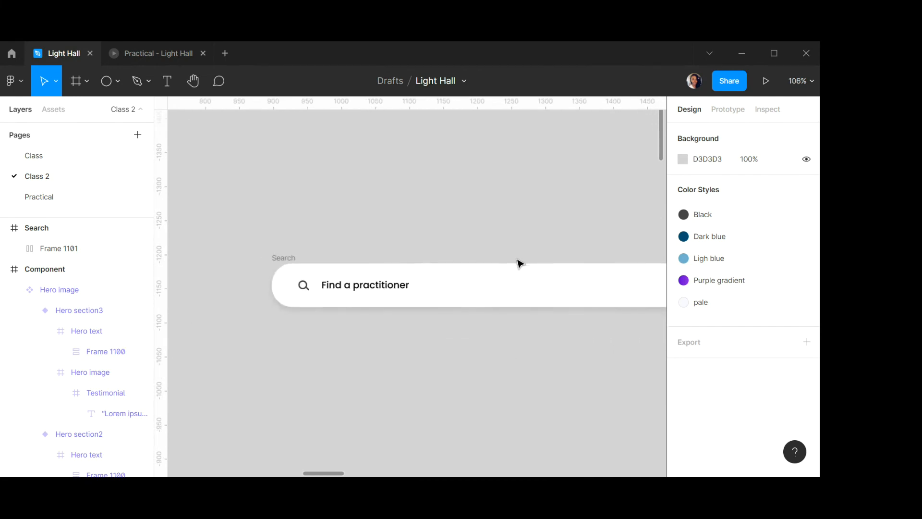
pyautogui.scroll(-2, 520, 263)
pyautogui.hscroll(2, 519, 262)
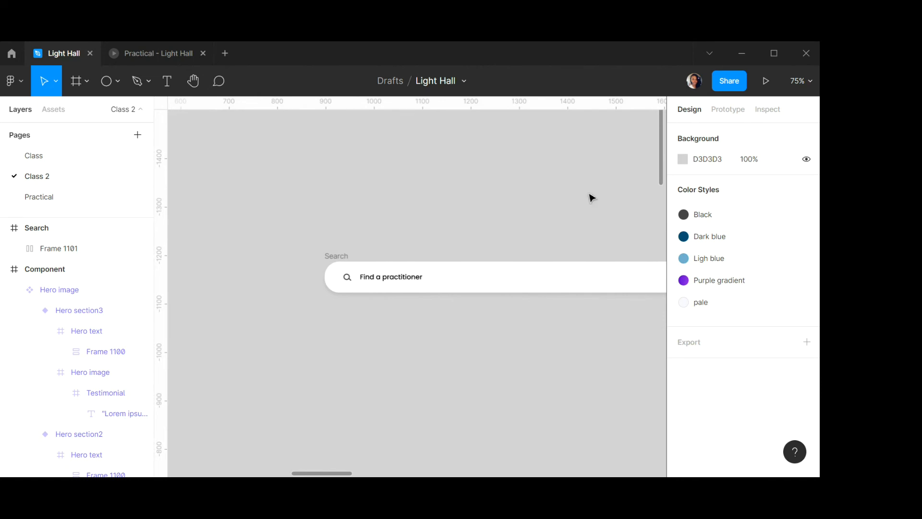
pyautogui.scroll(1, 546, 251)
pyautogui.hscroll(-1, 521, 245)
pyautogui.scroll(1, 481, 312)
pyautogui.scroll(-1, 500, 374)
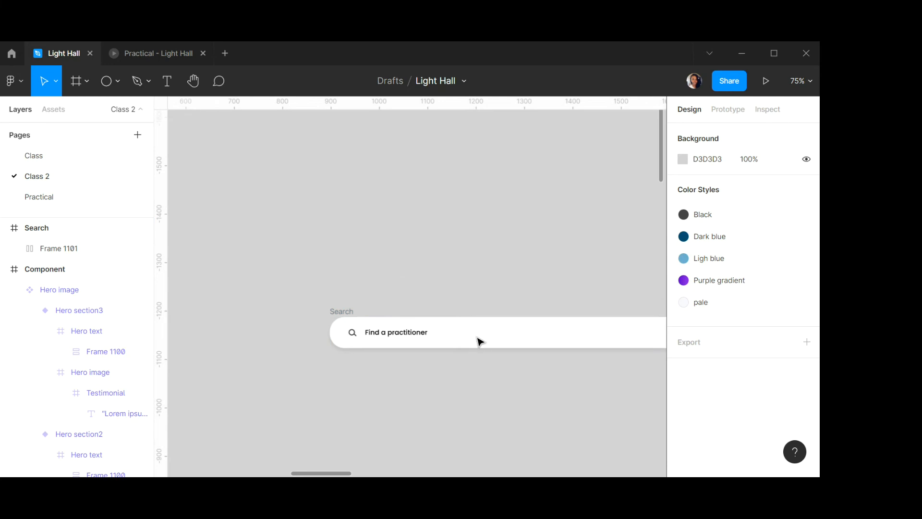
pyautogui.hscroll(3, 475, 340)
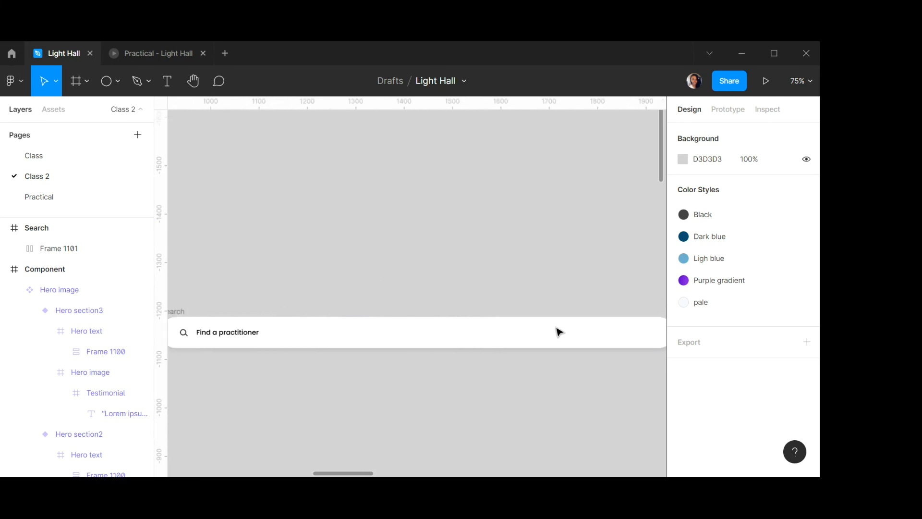
pyautogui.hscroll(-1, 384, 302)
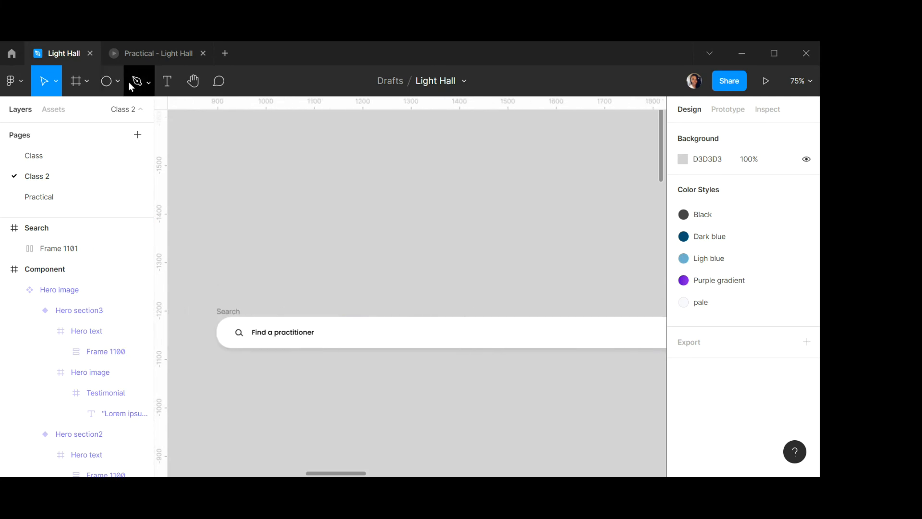
# Draw an open right-pointing chevron, about 6 × 12, with the Pen tool on the empty canvas above the Search bar.
pyautogui.click(149, 83)
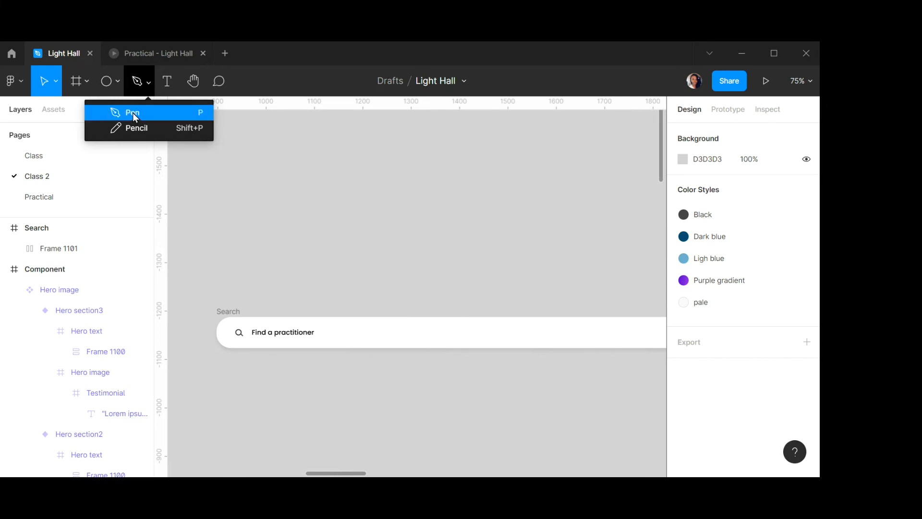
pyautogui.click(132, 113)
pyautogui.scroll(10, 274, 259)
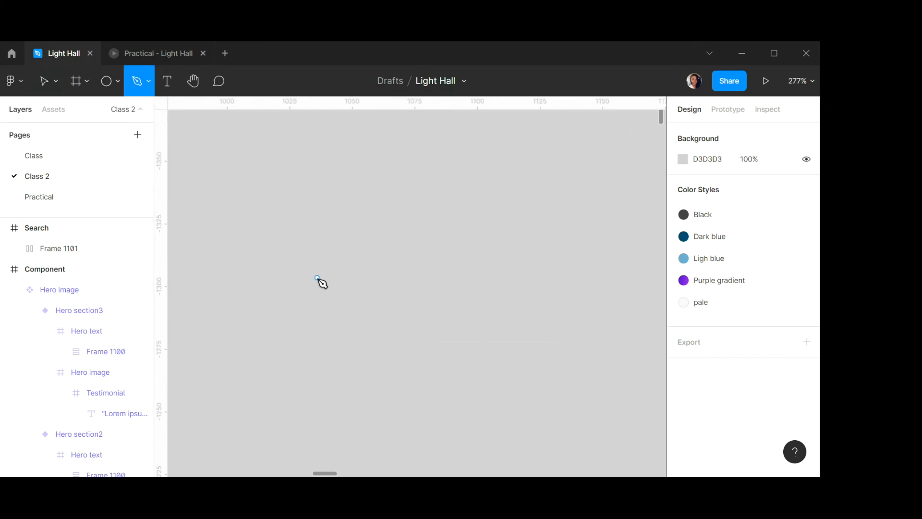
pyautogui.click(295, 304)
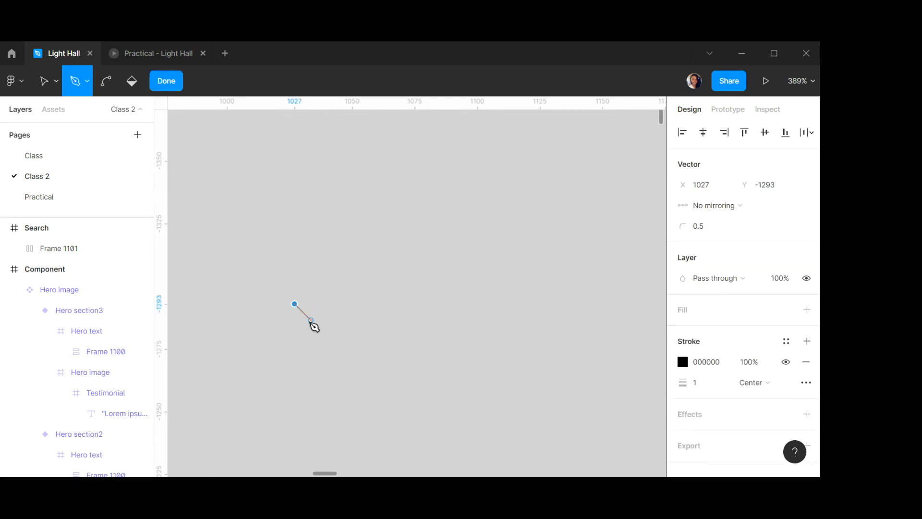
pyautogui.click(310, 319)
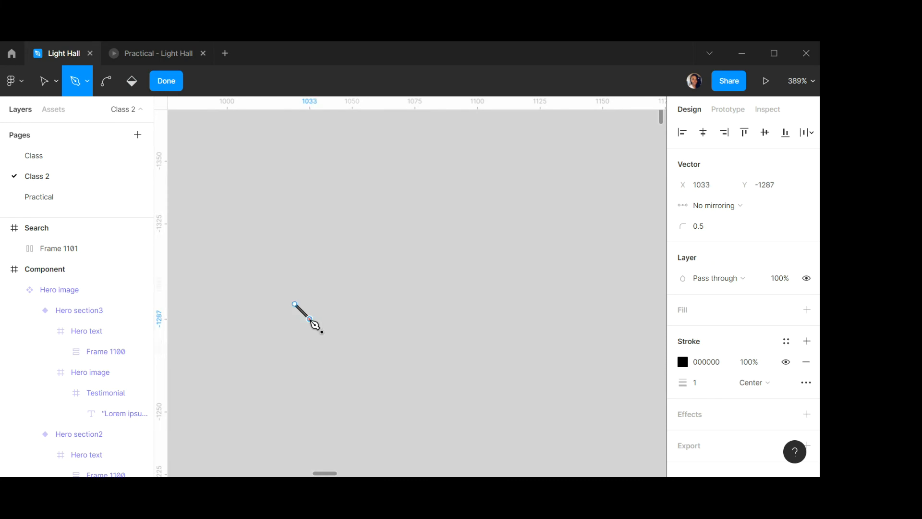
pyautogui.scroll(2, 303, 321)
pyautogui.scroll(5, 303, 325)
pyautogui.press('p')
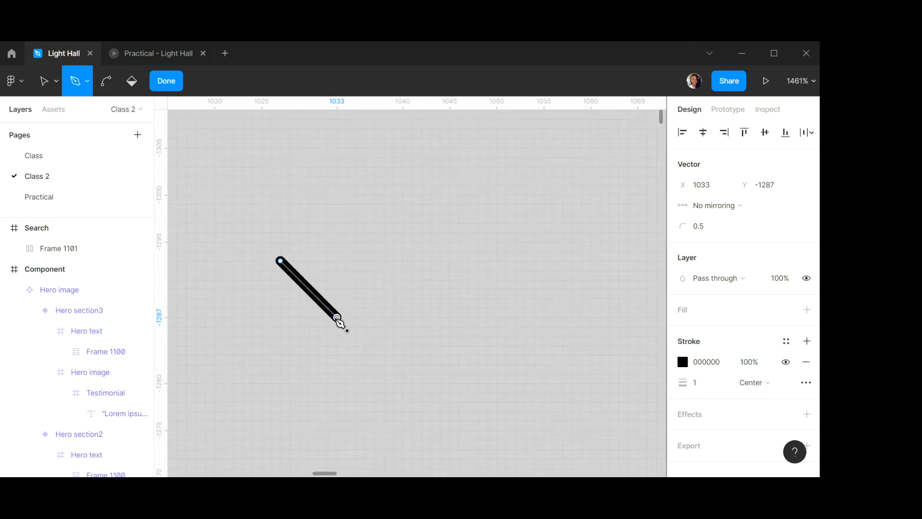
pyautogui.click(279, 371)
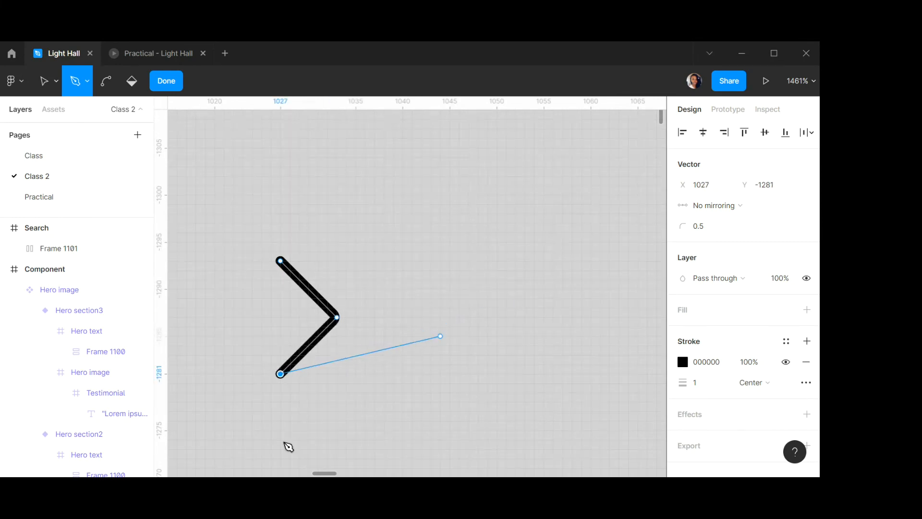
pyautogui.click(165, 81)
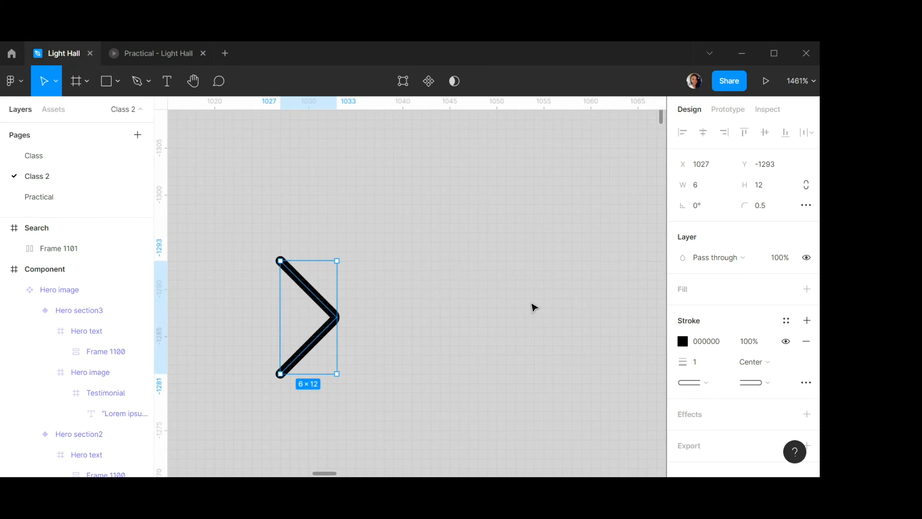
# Check the end-cap options of the chevron's stroke and examine the shape up close.
pyautogui.scroll(-2, 418, 299)
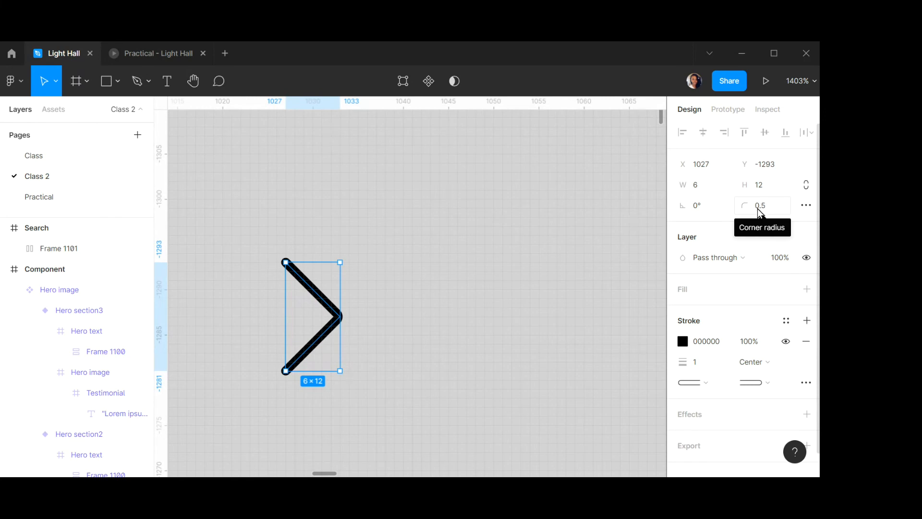
pyautogui.click(767, 383)
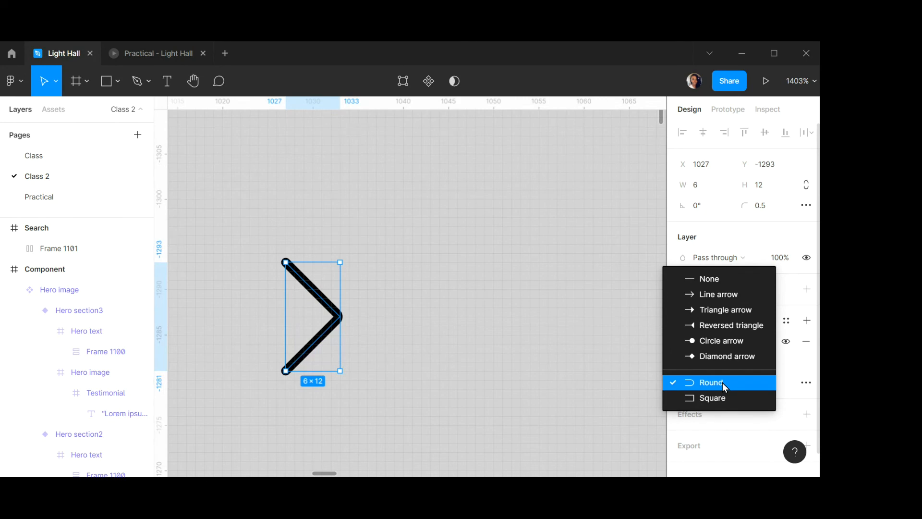
pyautogui.click(526, 293)
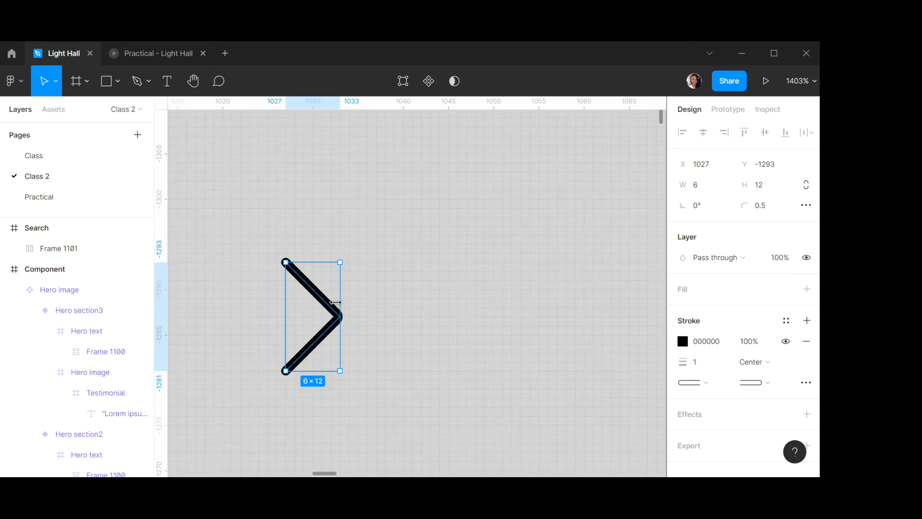
pyautogui.scroll(1, 336, 303)
pyautogui.scroll(-5, 335, 303)
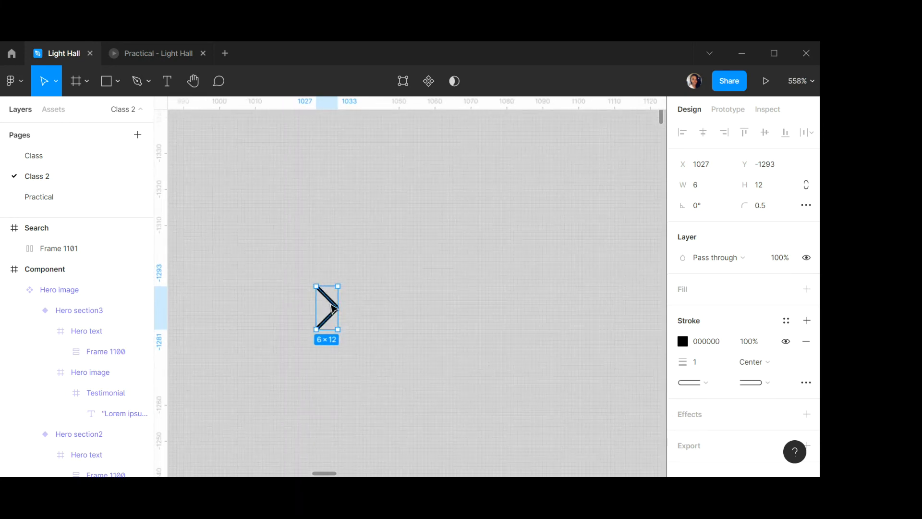
pyautogui.hscroll(-2, 334, 308)
pyautogui.scroll(6, 370, 316)
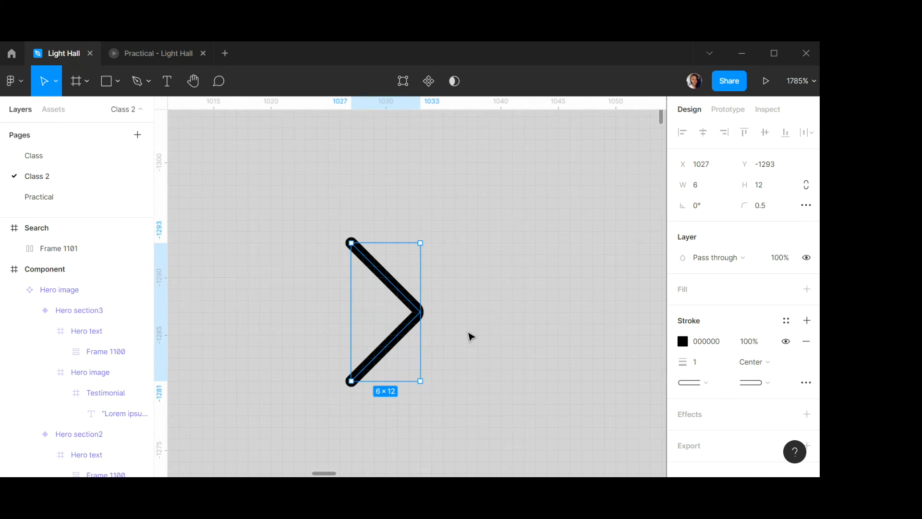
# Move the chevron vector horizontally to X 1021, keeping Y at -1293.
pyautogui.click(501, 319)
pyautogui.click(414, 320)
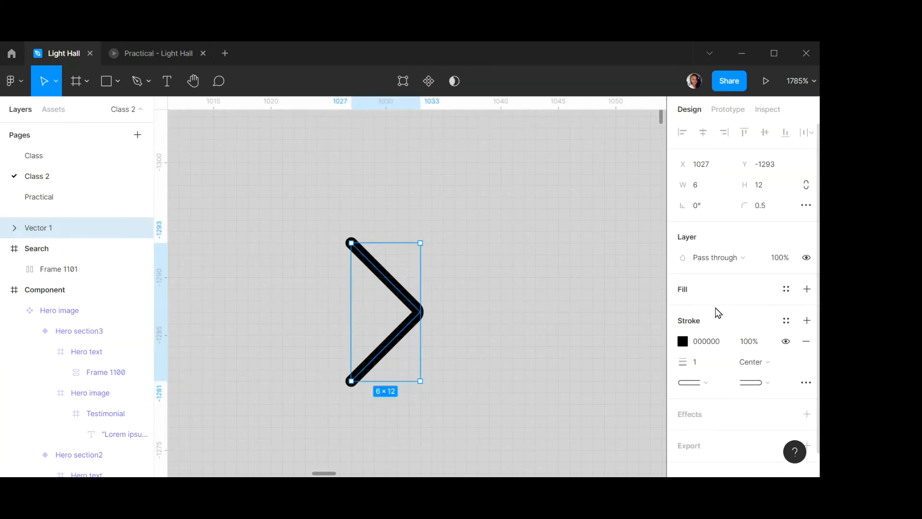
pyautogui.scroll(-1, 725, 249)
pyautogui.scroll(1, 726, 249)
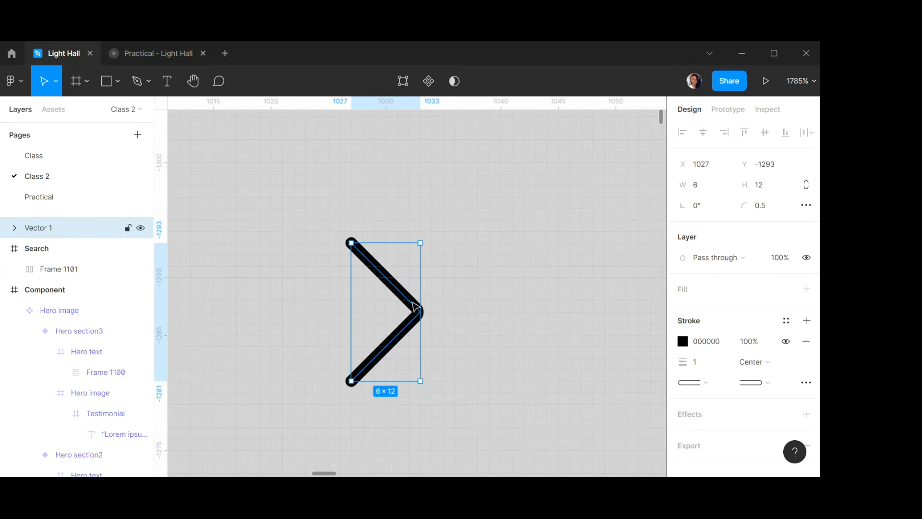
pyautogui.moveTo(356, 307); pyautogui.dragTo(286, 307)
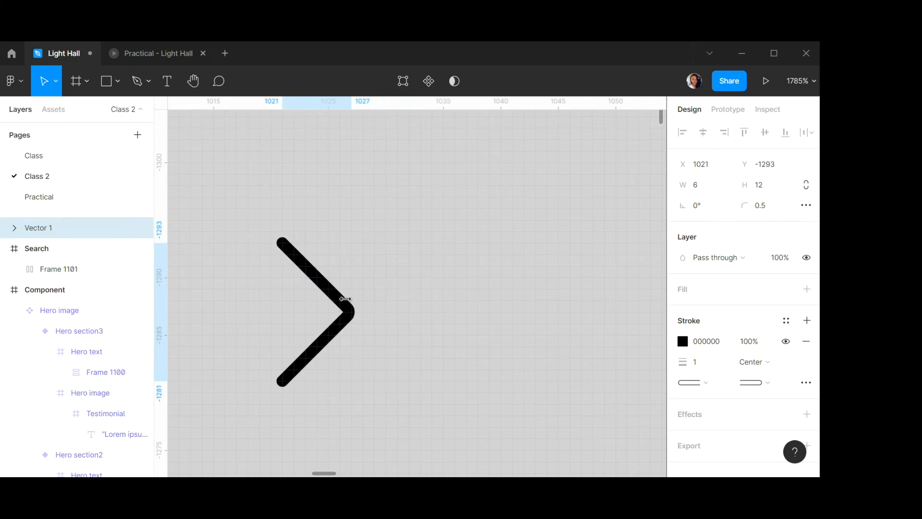
# Draw a second right-pointing chevron about 5 by 10 with the Pen tool, to the right of the existing one.
pyautogui.click(137, 83)
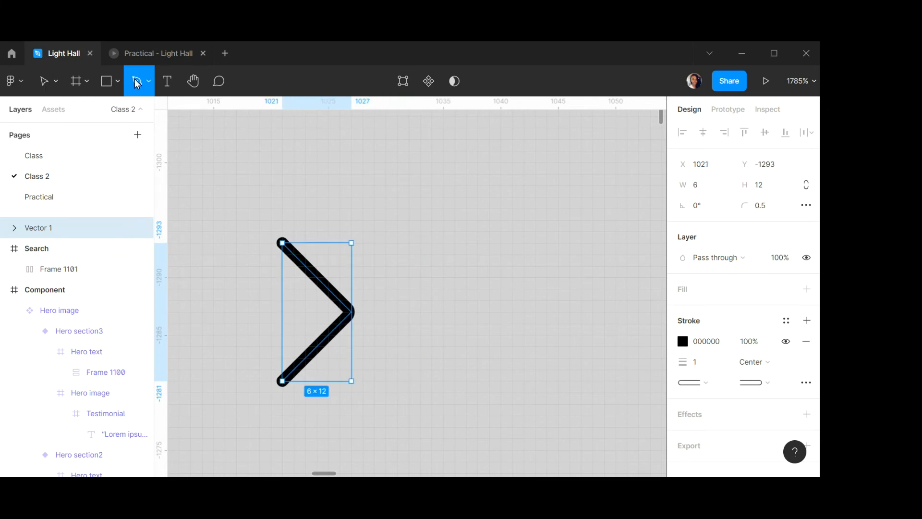
pyautogui.click(409, 243)
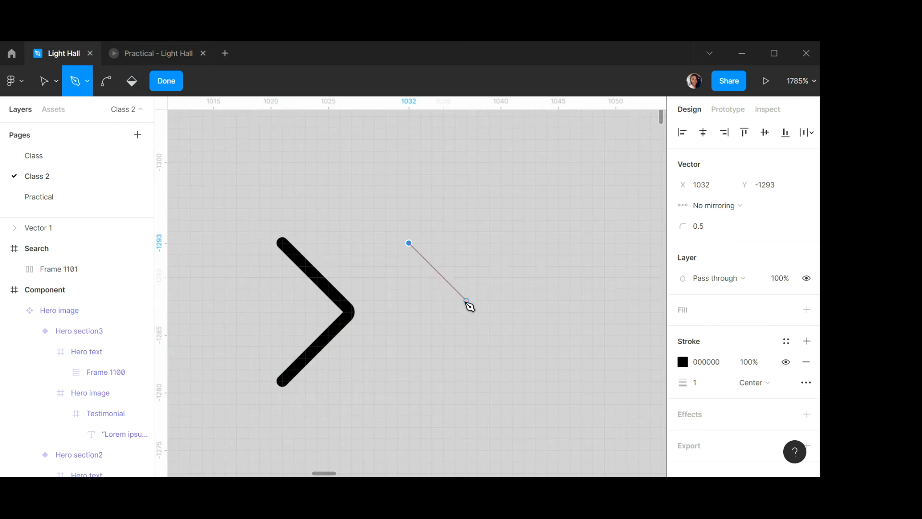
pyautogui.click(466, 301)
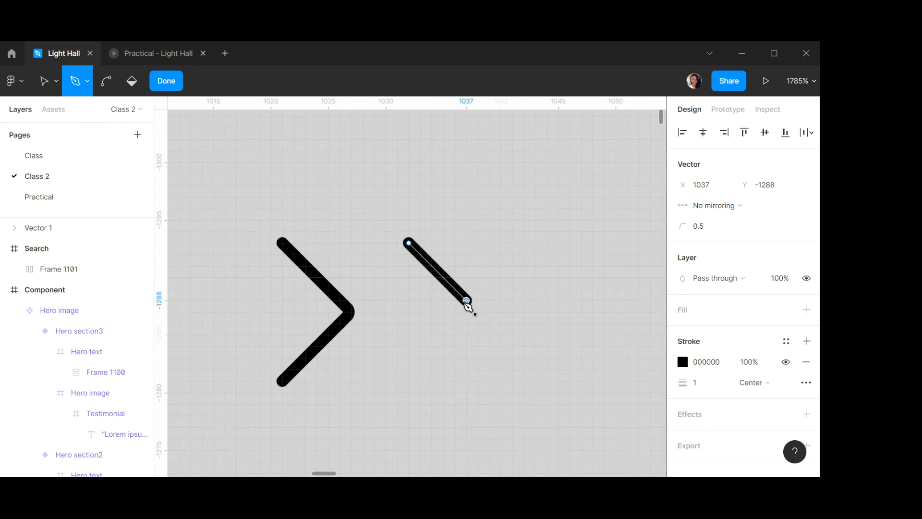
pyautogui.click(409, 358)
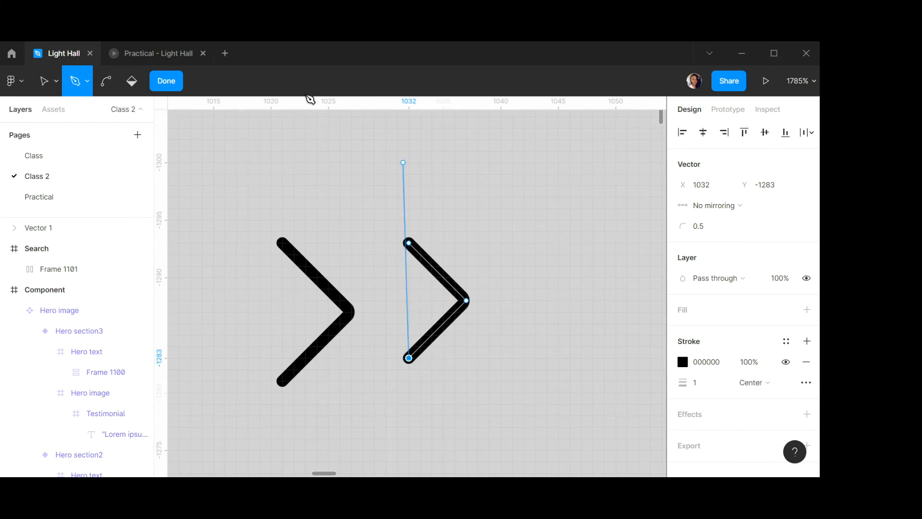
pyautogui.click(168, 86)
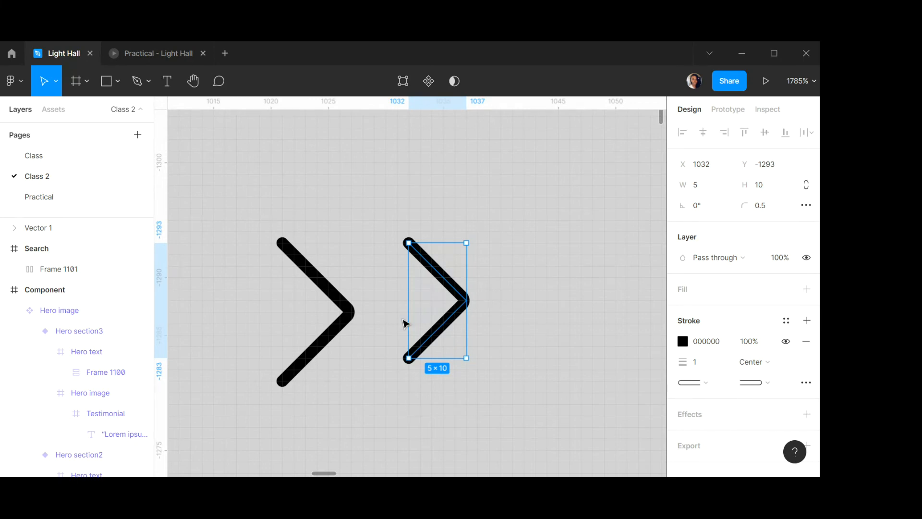
# Try grouping the larger chevron on its own and undo the grouping.
pyautogui.click(346, 313)
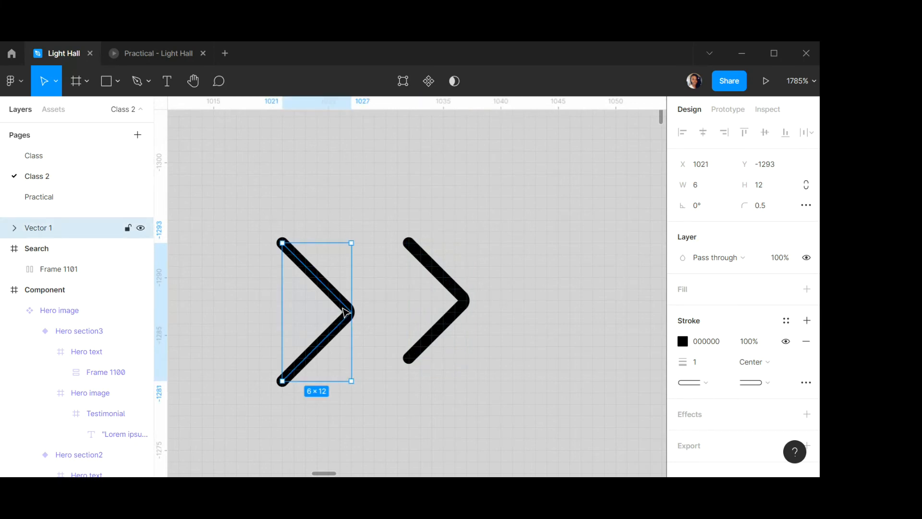
pyautogui.scroll(-1, 722, 278)
pyautogui.scroll(1, 722, 277)
pyautogui.hotkey('ctrl', 'g')
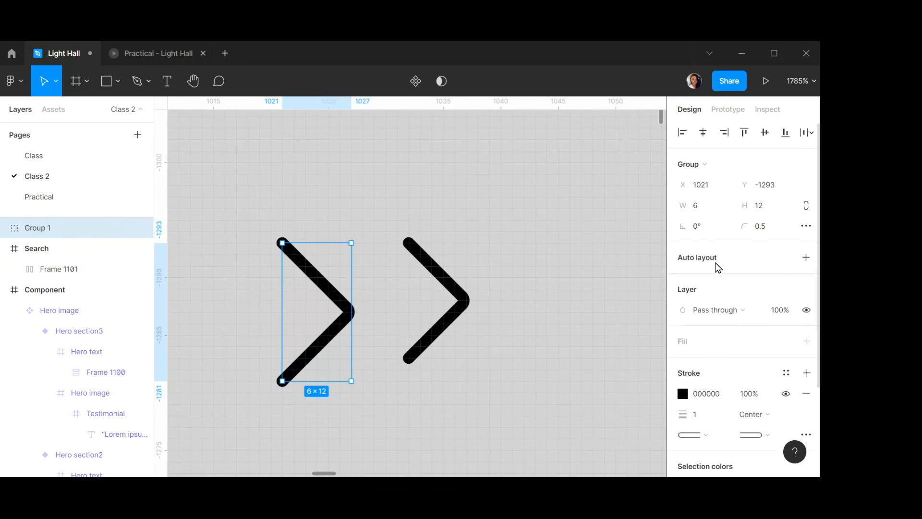
pyautogui.scroll(-2, 722, 282)
pyautogui.scroll(2, 723, 283)
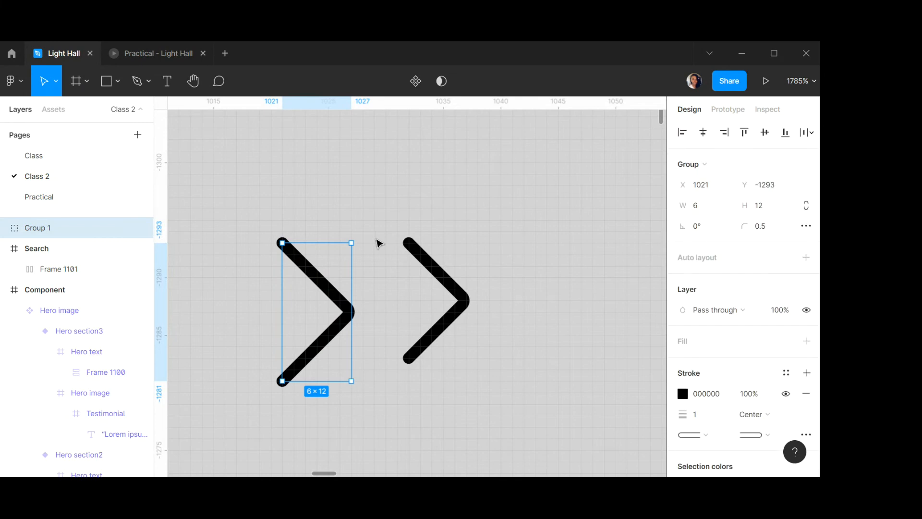
pyautogui.hotkey('ctrl', 'z')
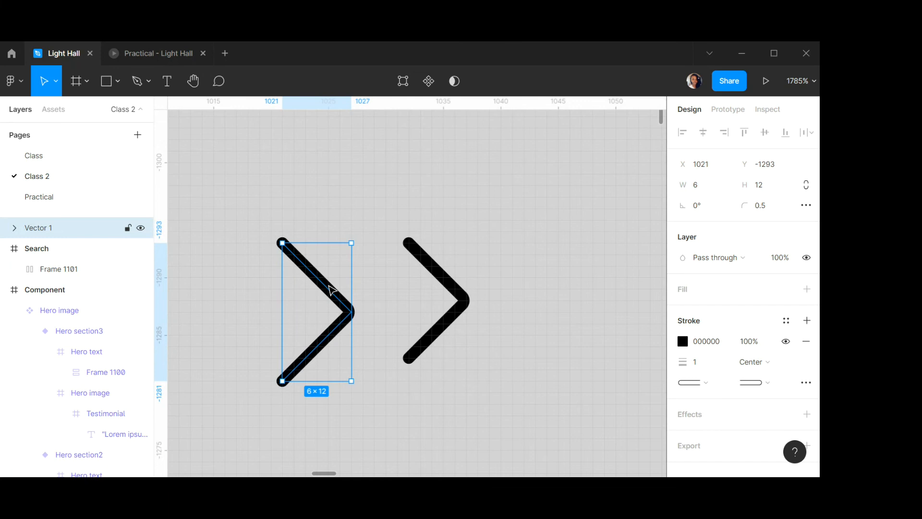
# Wrap the larger chevron in a frame and set the frame's width and height to 24.
pyautogui.hotkey('ctrl', 'alt', 'g')
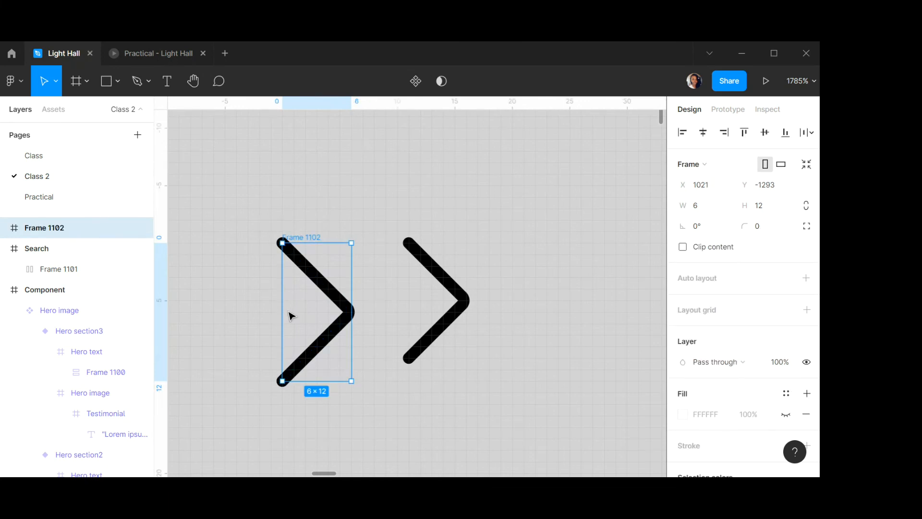
pyautogui.click(711, 209)
pyautogui.write('24')
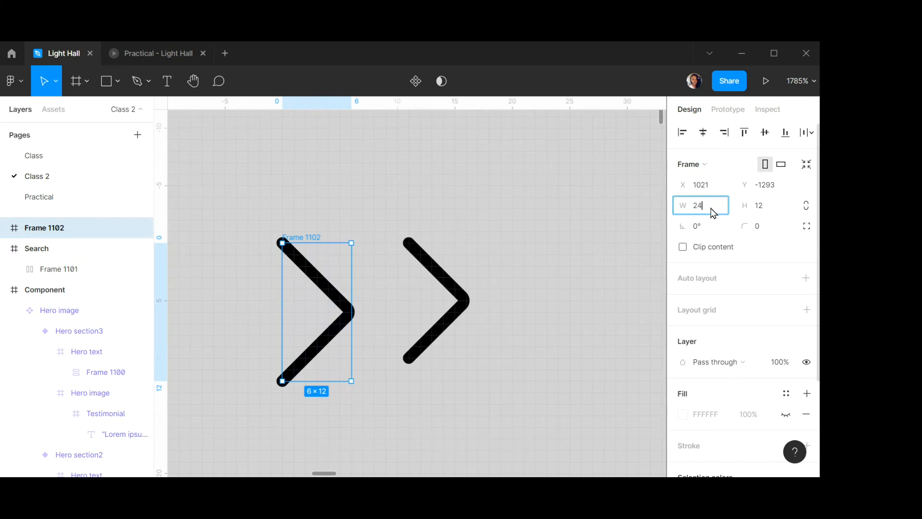
pyautogui.click(767, 206)
pyautogui.write('24')
pyautogui.press('Return')
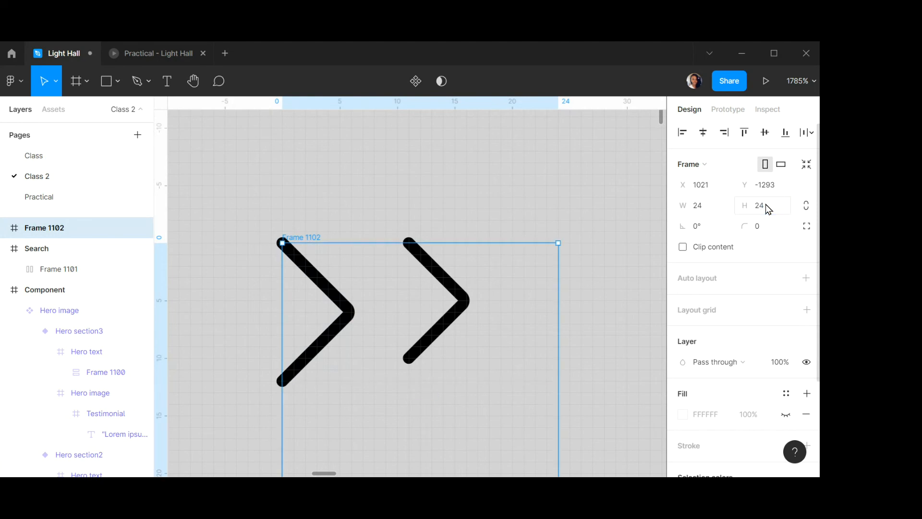
# Move the frame up and to the left, and undo the move and both size changes.
pyautogui.moveTo(373, 321); pyautogui.dragTo(301, 278)
pyautogui.scroll(-5, 302, 279)
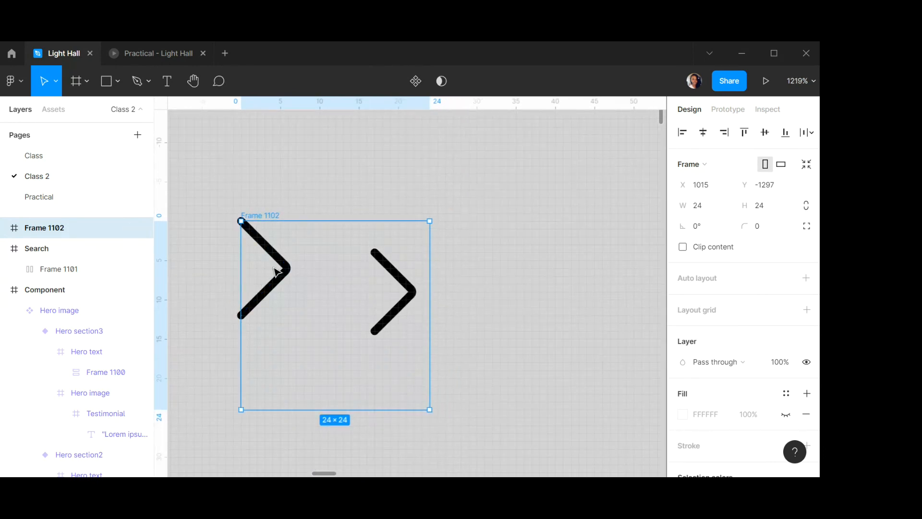
pyautogui.click(285, 265)
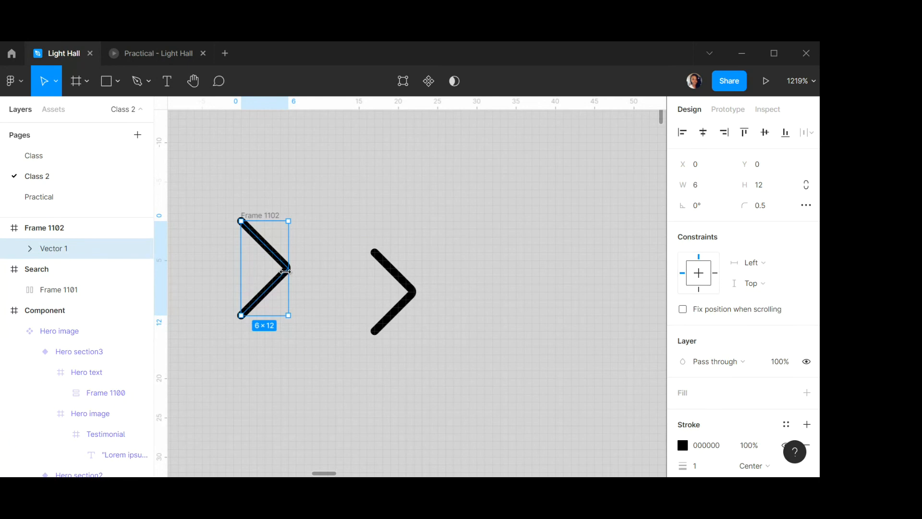
pyautogui.click(327, 290)
pyautogui.hotkey('ctrl', 'z')
pyautogui.hotkey('ctrl', 'z')
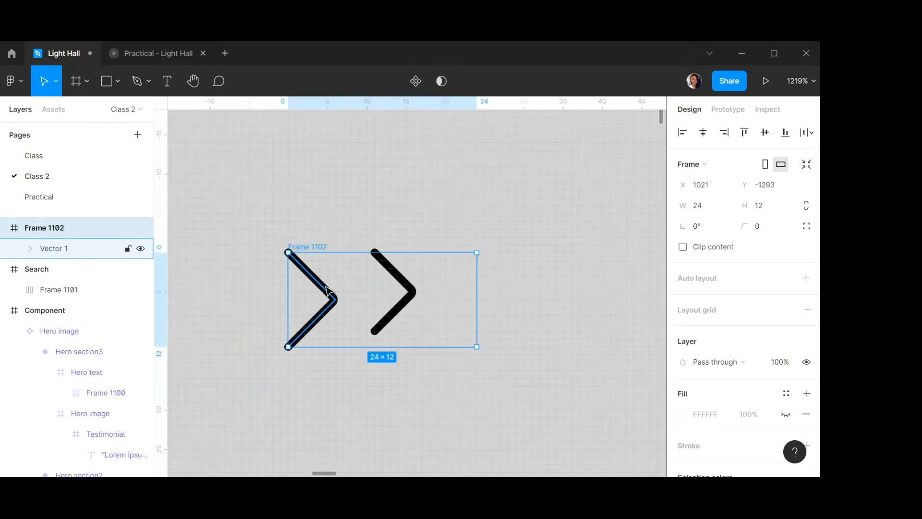
pyautogui.hotkey('ctrl', 'z')
# Delete the larger chevron together with its frame.
pyautogui.moveTo(327, 290); pyautogui.dragTo(335, 259)
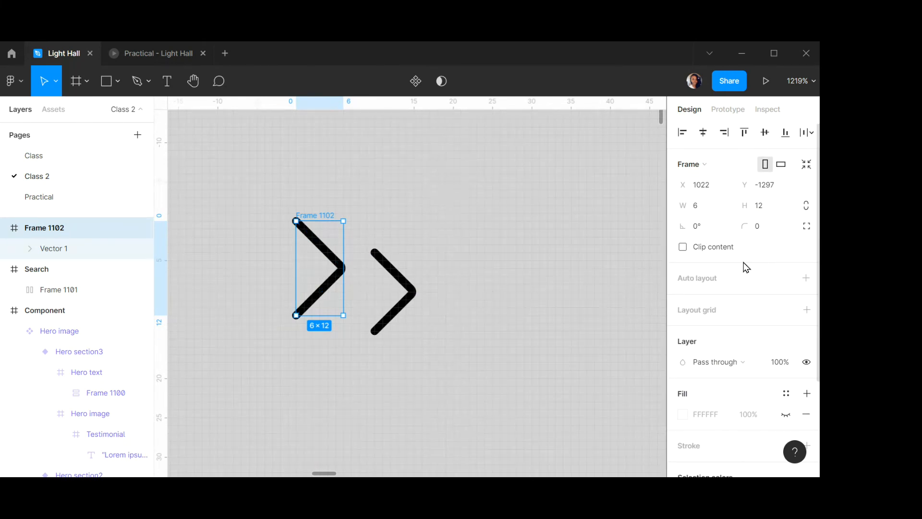
pyautogui.scroll(-1, 746, 267)
pyautogui.scroll(-2, 746, 267)
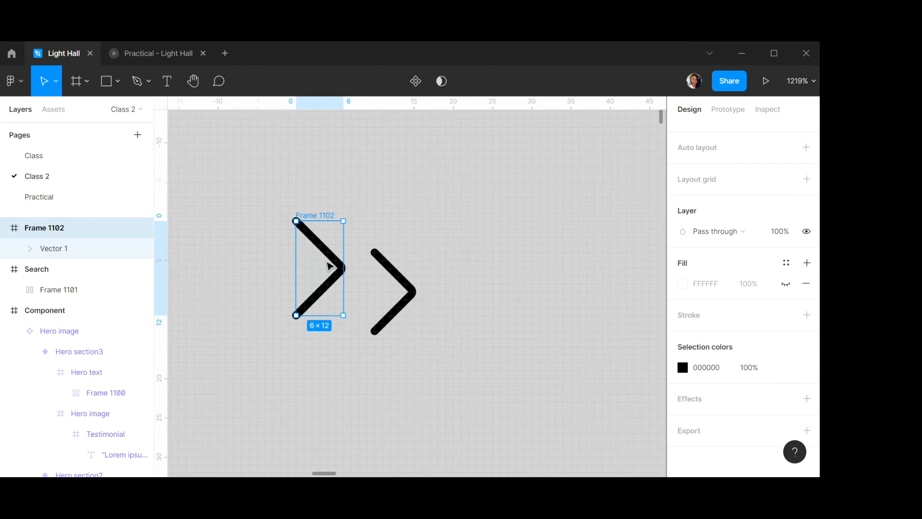
pyautogui.press('Delete')
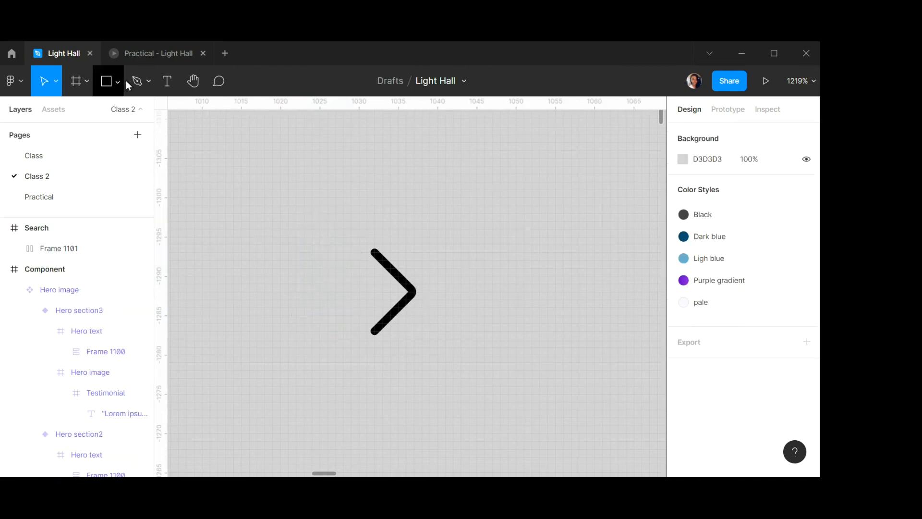
# Start a new Pen path at about X 1016, Y -1293.5, to the left of the remaining chevron.
pyautogui.click(141, 88)
pyautogui.click(248, 248)
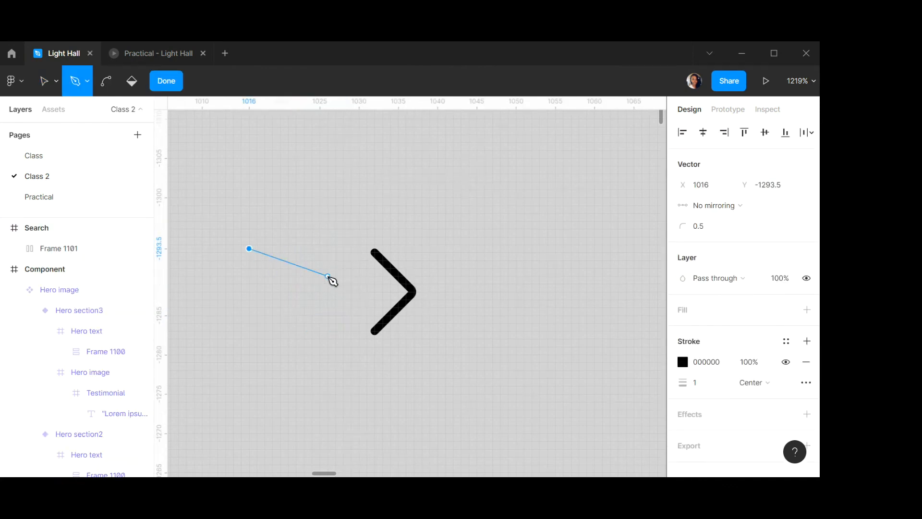
# Try adding zigzag segments to the path and remove them back to its starting point.
pyautogui.click(327, 276)
pyautogui.click(280, 378)
pyautogui.click(398, 378)
pyautogui.click(406, 453)
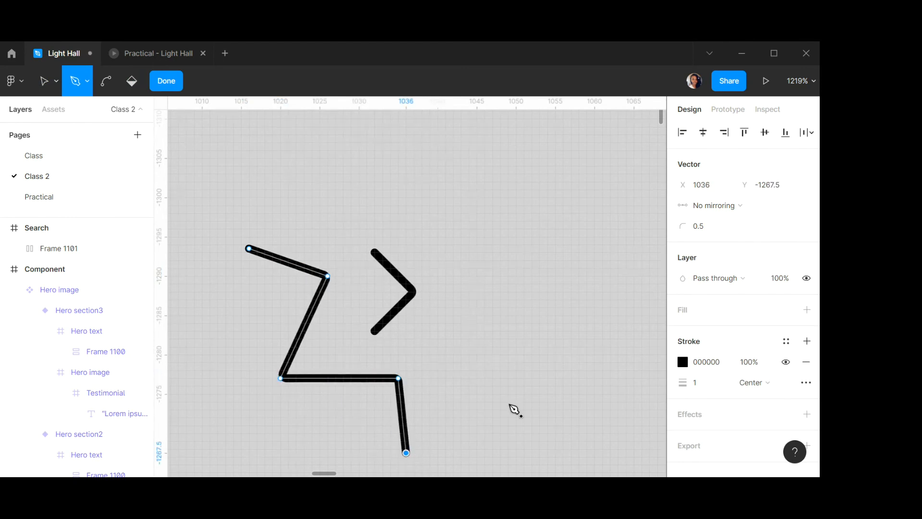
pyautogui.click(555, 385)
pyautogui.press('BackSpace')
pyautogui.press('BackSpace')
pyautogui.press('BackSpace')
pyautogui.press('BackSpace')
pyautogui.press('BackSpace')
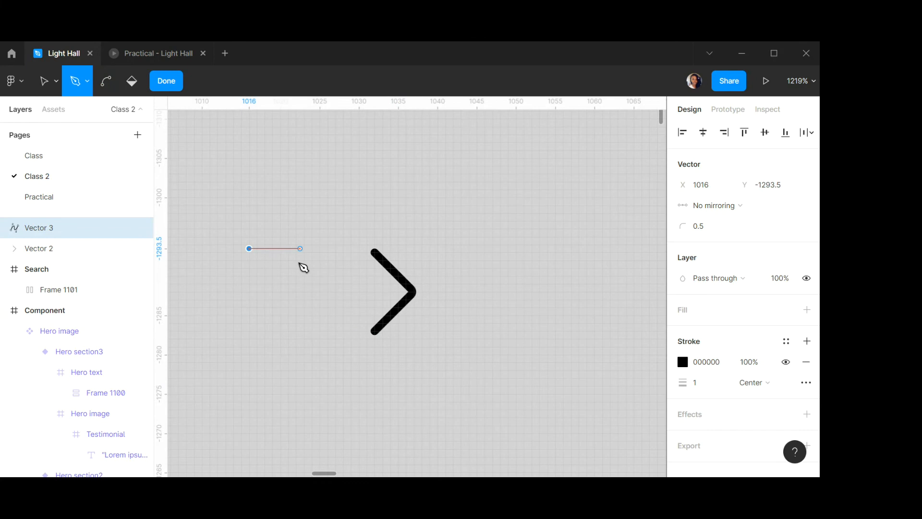
# Complete the path as a right-pointing chevron about 5.5 by 11 and finish vector editing.
pyautogui.click(292, 292)
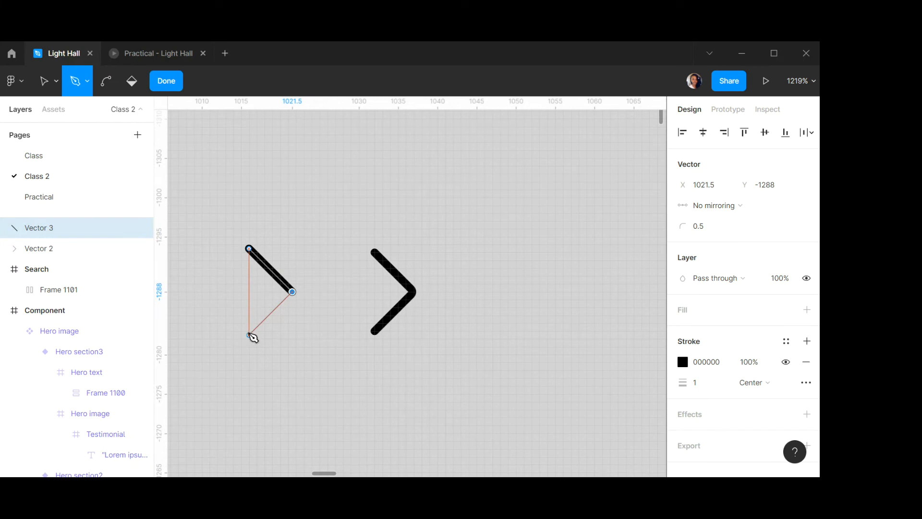
pyautogui.click(249, 334)
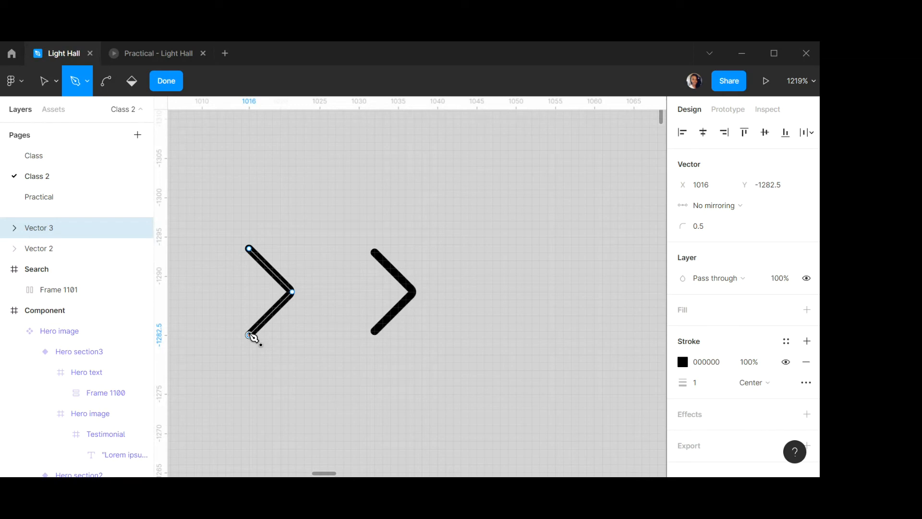
pyautogui.click(170, 83)
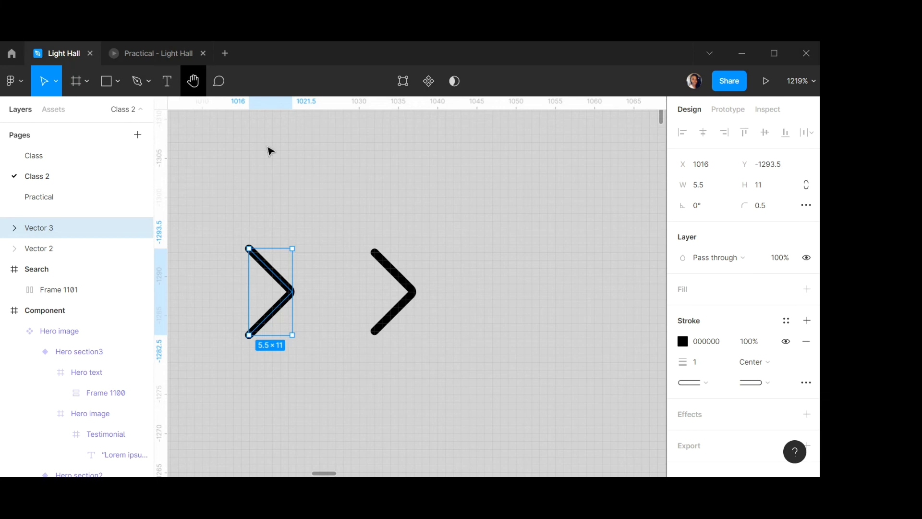
# Flatten the newly drawn chevron vector.
pyautogui.scroll(-1, 708, 279)
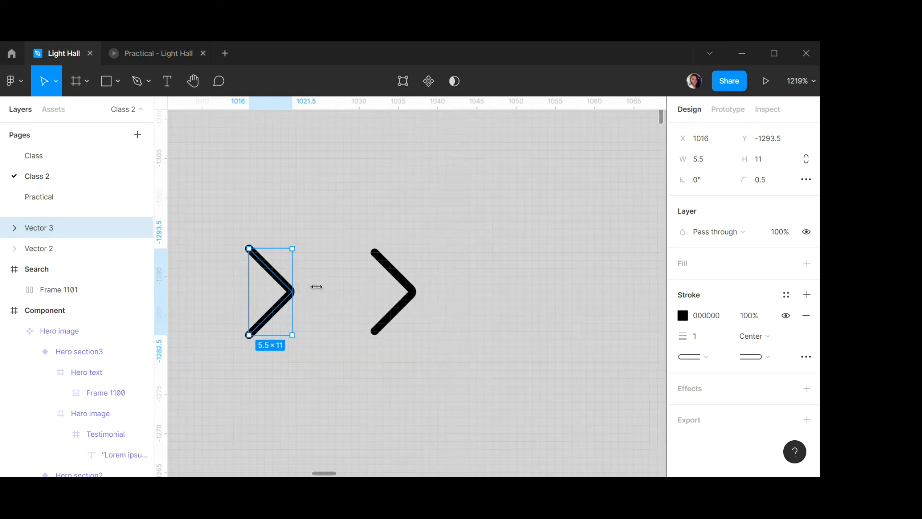
pyautogui.scroll(1, 751, 284)
pyautogui.scroll(2, 751, 284)
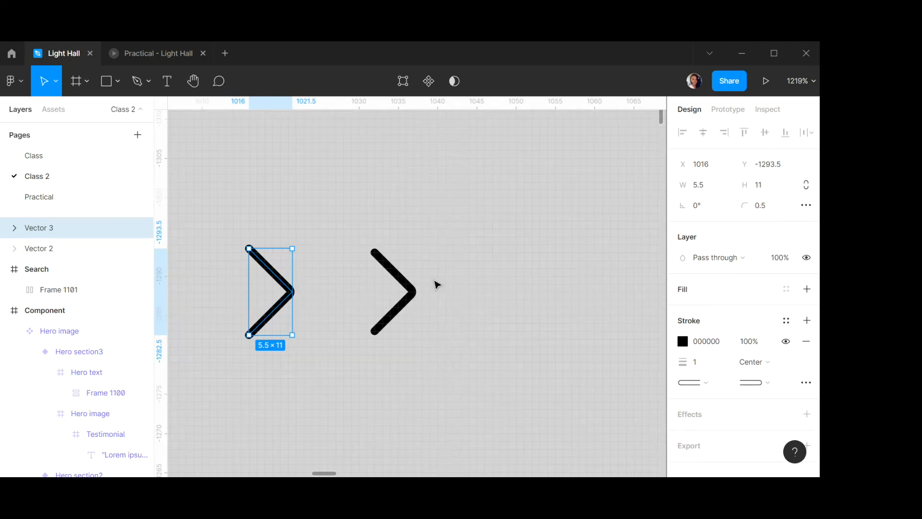
pyautogui.scroll(-3, 382, 288)
pyautogui.scroll(-2, 382, 288)
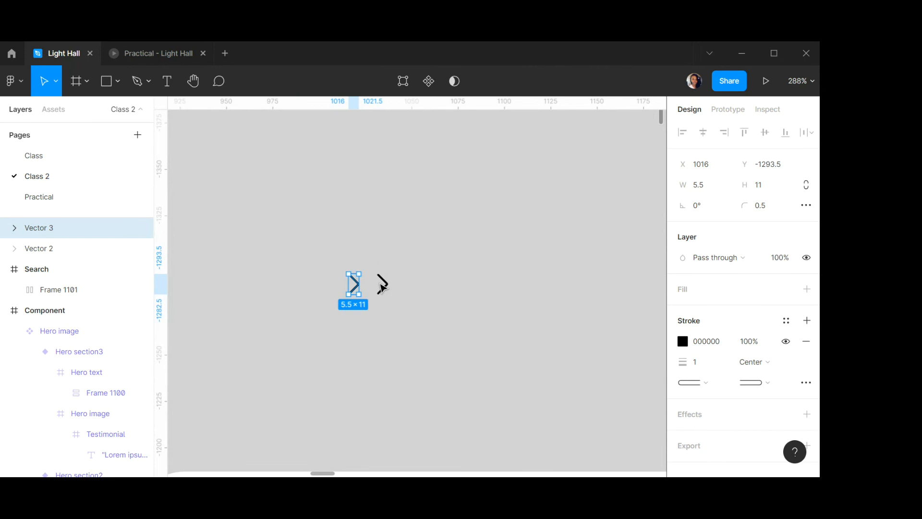
pyautogui.rightClick(354, 282)
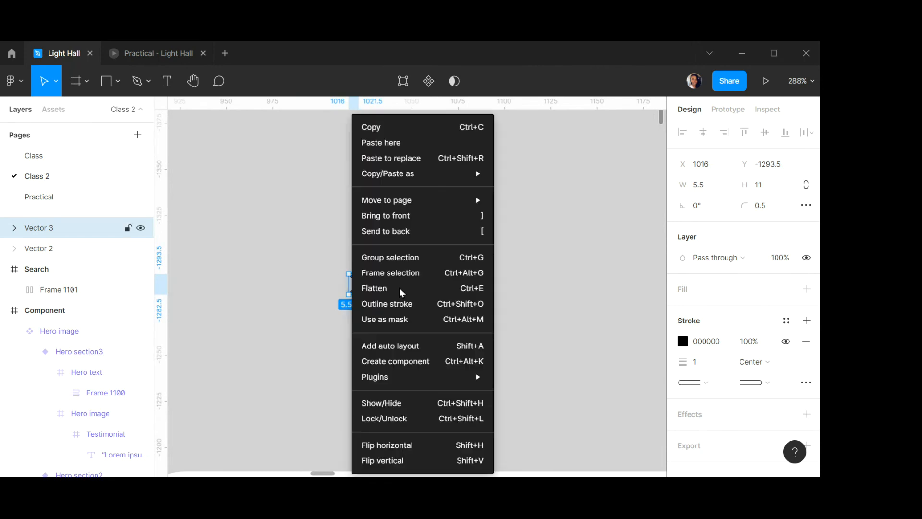
pyautogui.click(393, 288)
# Wrap the flattened chevron in its own frame.
pyautogui.scroll(3, 360, 281)
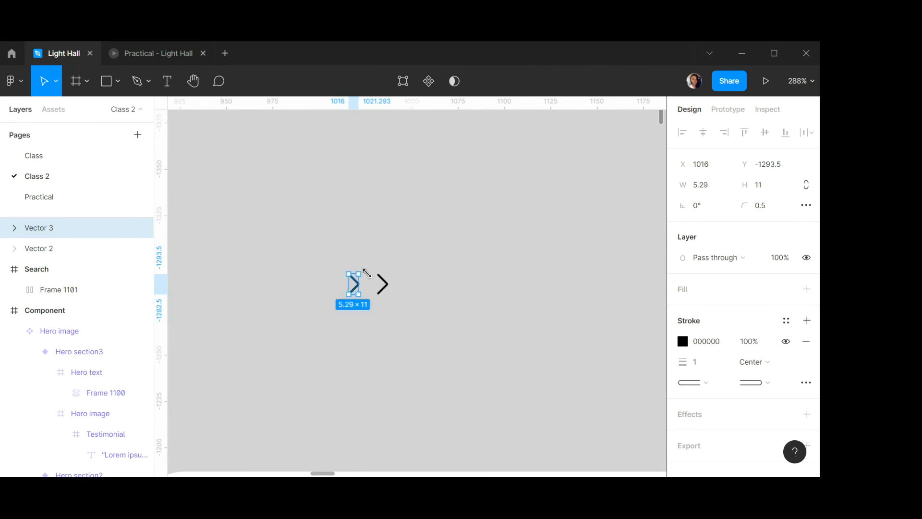
pyautogui.scroll(1, 355, 280)
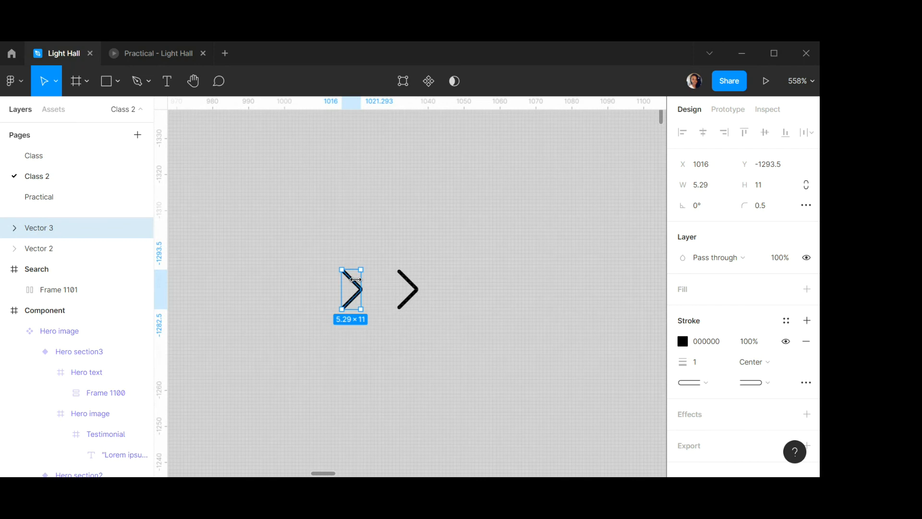
pyautogui.hotkey('ctrl', 'alt', 'g')
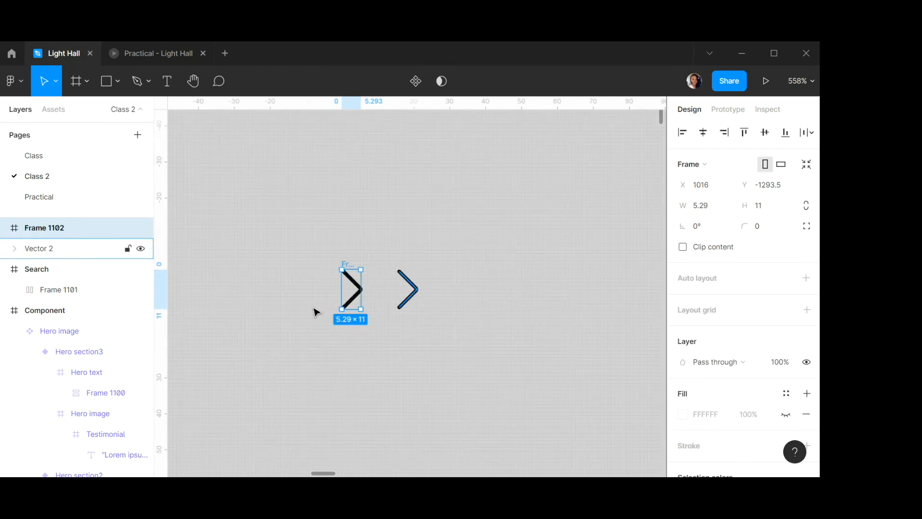
# Set the framed chevron's horizontal and vertical constraints to Center.
pyautogui.click(354, 286)
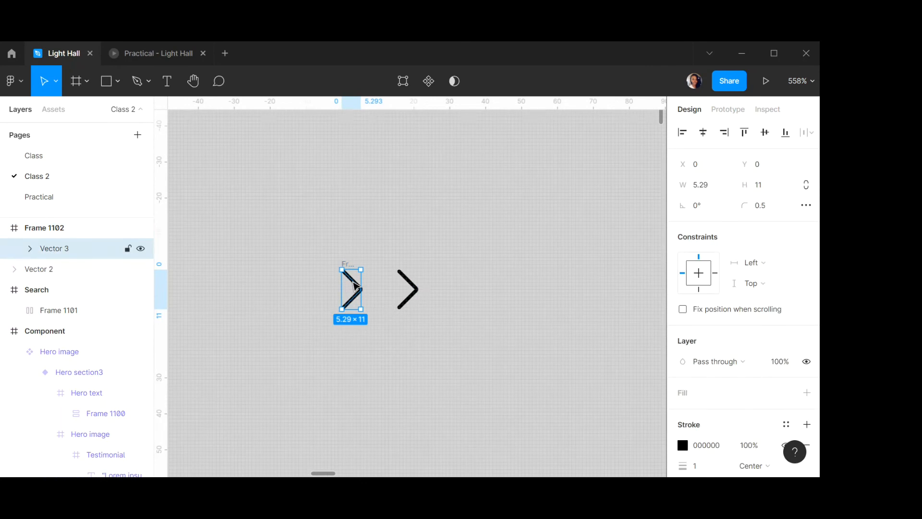
pyautogui.click(779, 263)
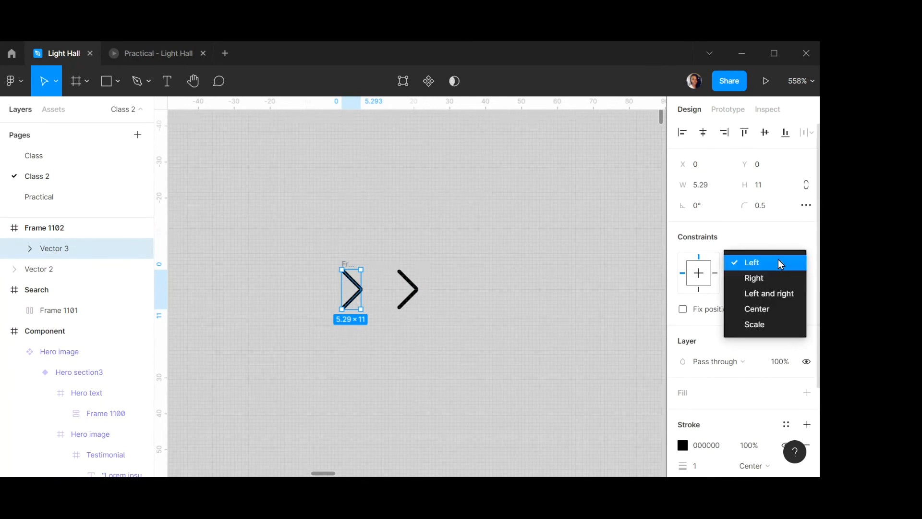
pyautogui.click(760, 310)
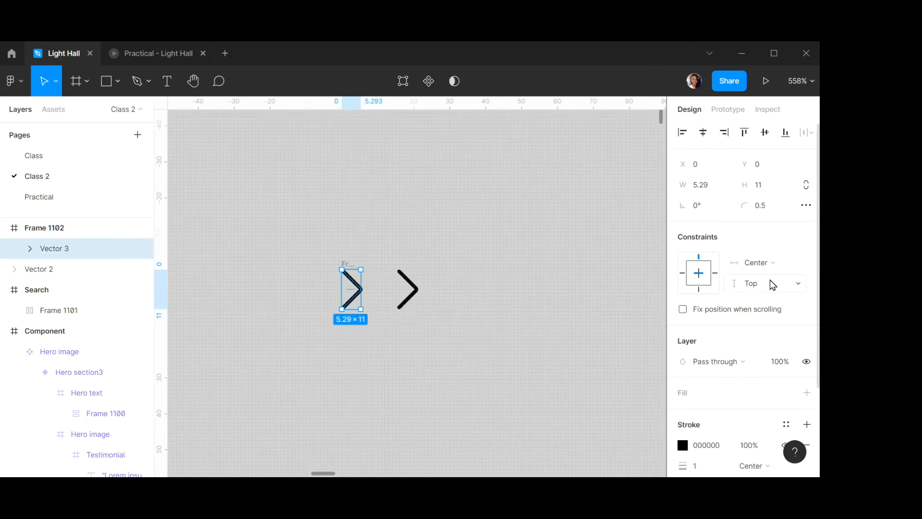
pyautogui.click(771, 282)
pyautogui.click(760, 326)
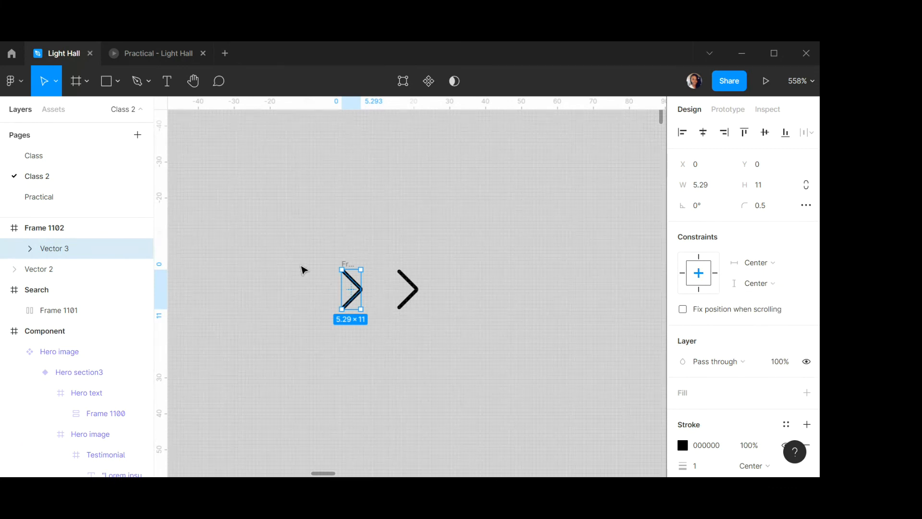
# Resize the chevron's frame to 24 by 24 and move it clear of the other chevron.
pyautogui.click(45, 232)
pyautogui.click(701, 206)
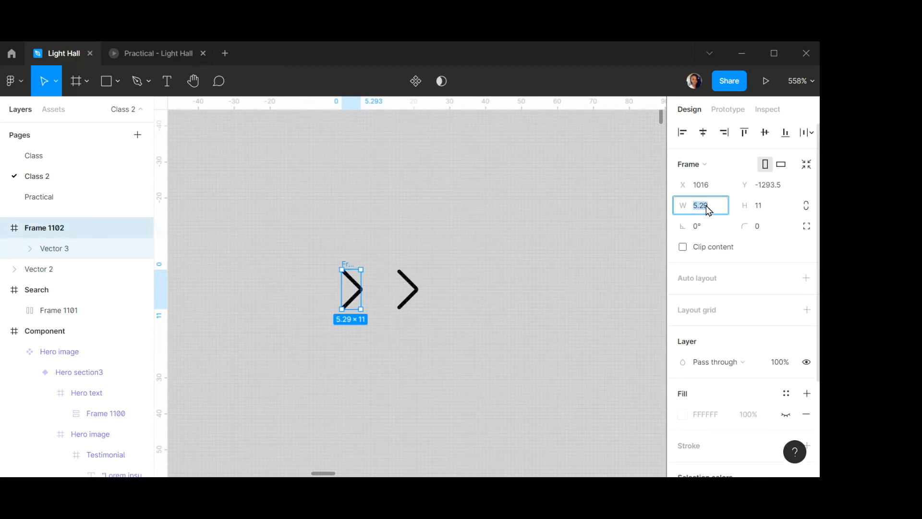
pyautogui.write('24')
pyautogui.click(770, 212)
pyautogui.write('24')
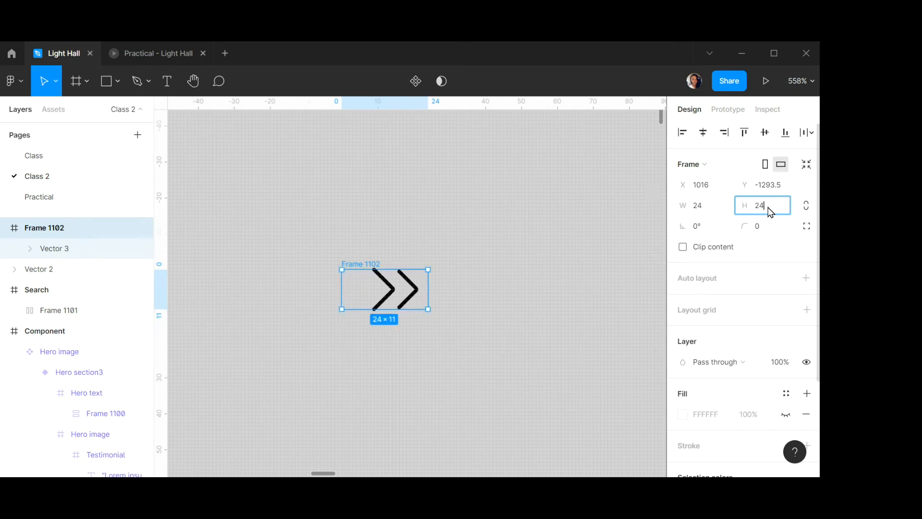
pyautogui.press('Return')
pyautogui.moveTo(387, 321); pyautogui.dragTo(299, 327)
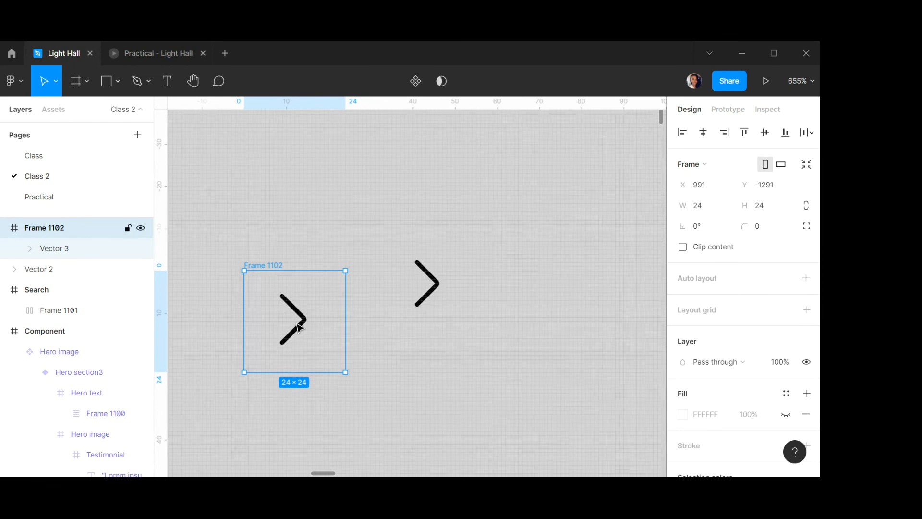
# Set the framed chevron vector's stroke weight to 1.5 and finish vector editing.
pyautogui.doubleClick(300, 327)
pyautogui.press('Return')
pyautogui.scroll(-3, 718, 318)
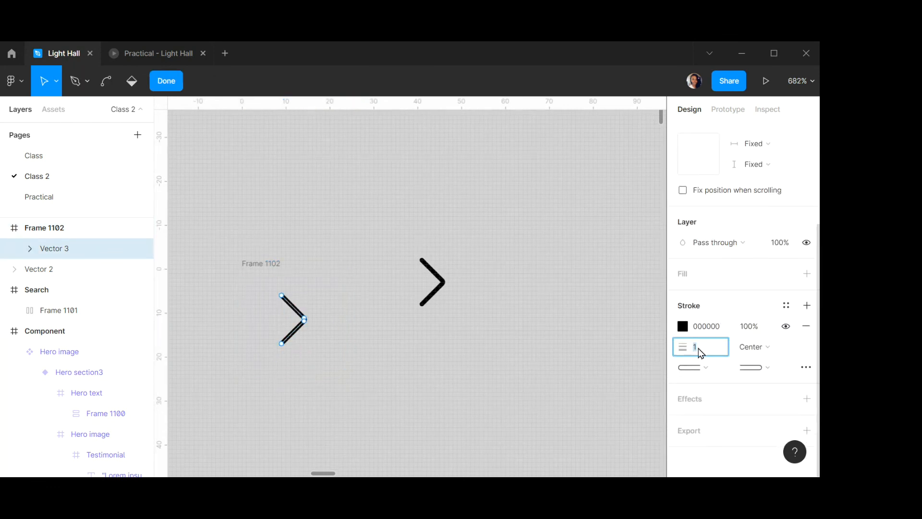
pyautogui.write('1.5')
pyautogui.press('Return')
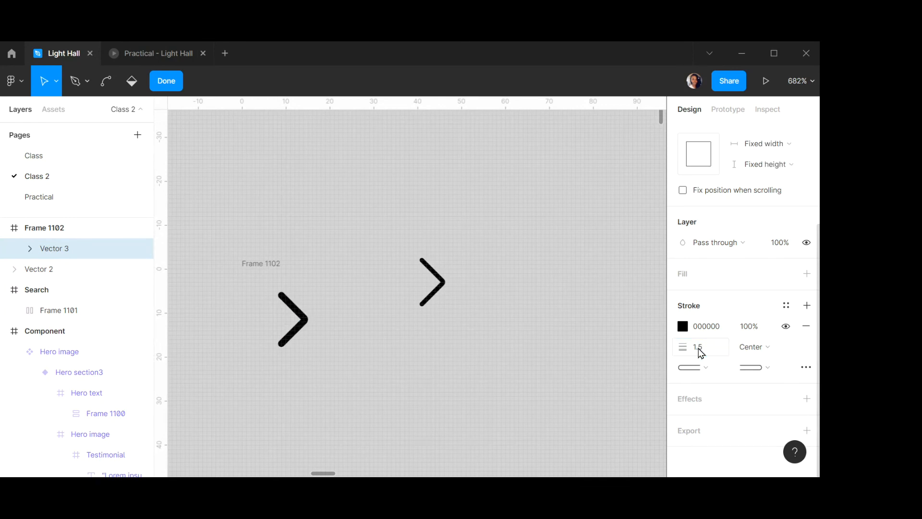
pyautogui.keyDown('ctrl'); pyautogui.scroll(-5, 309, 319); pyautogui.keyUp('ctrl')
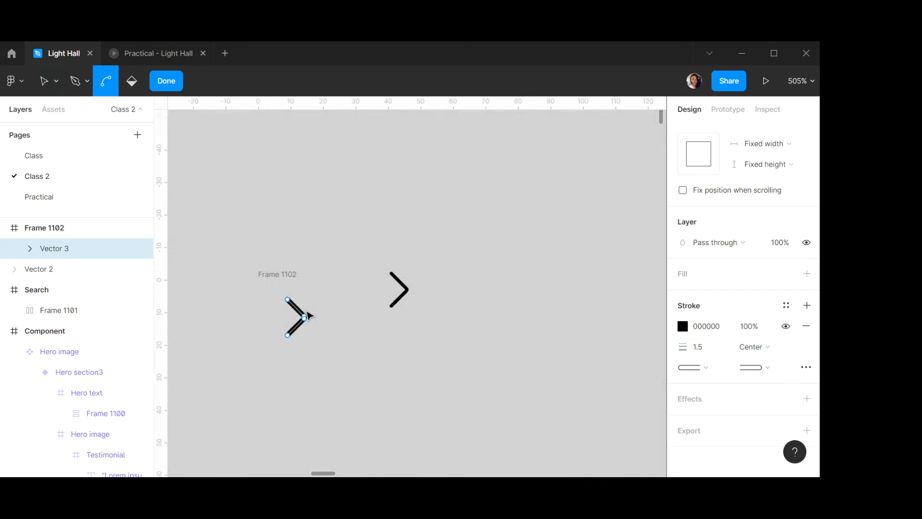
pyautogui.click(166, 80)
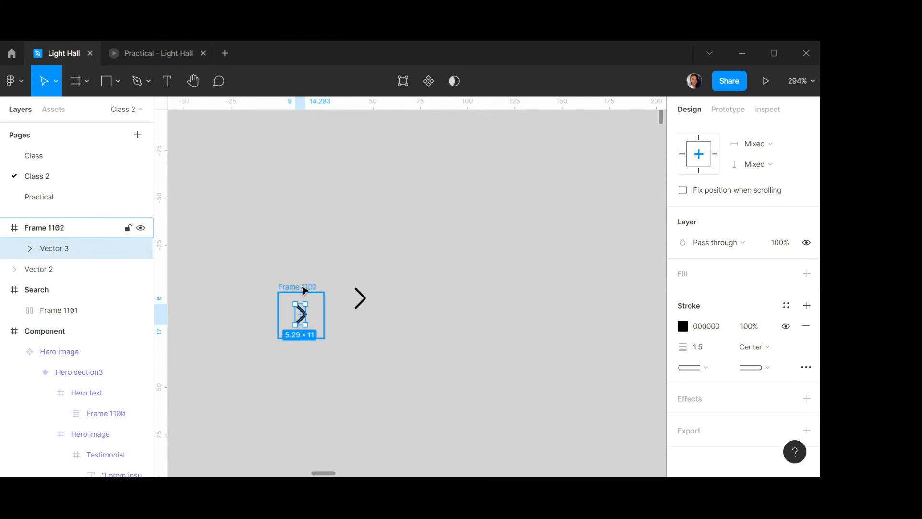
# Rename the chevron's frame to "Arrow icon" and delete the spare unframed chevron beside it.
pyautogui.click(301, 287)
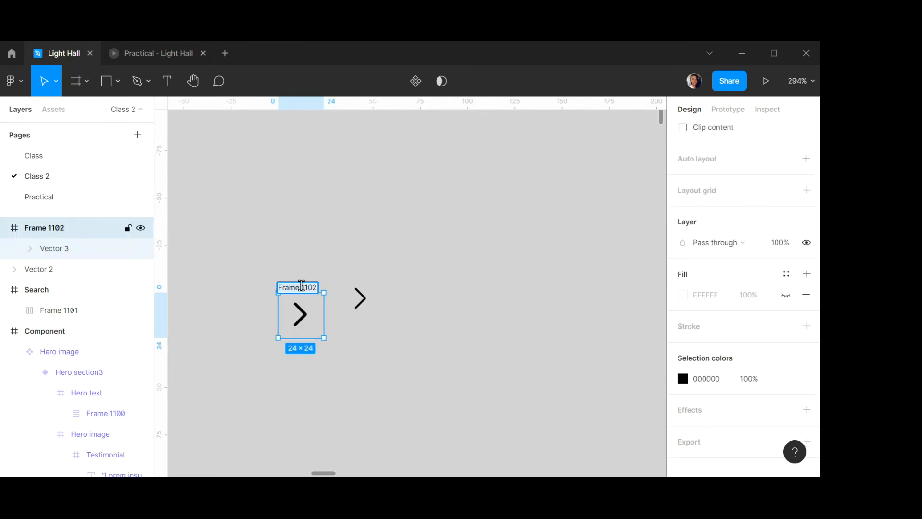
pyautogui.write('Arro icon')
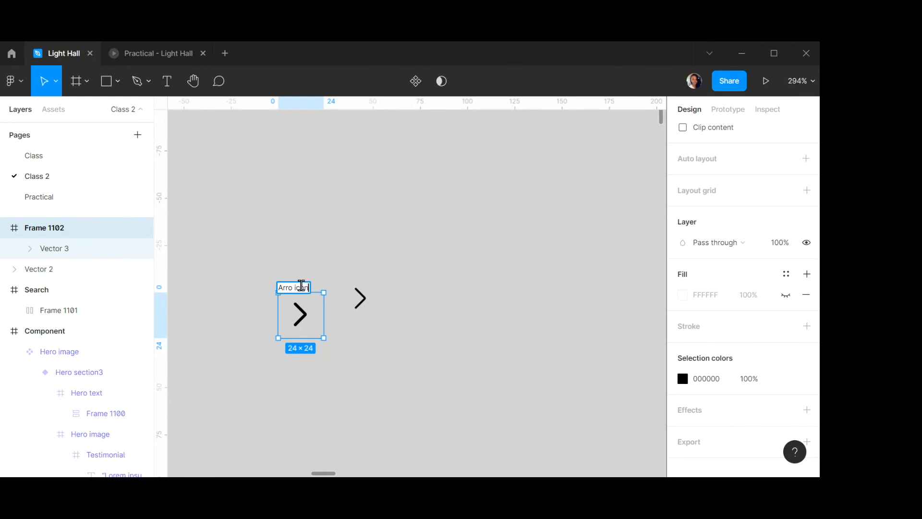
pyautogui.click(294, 287)
pyautogui.write('w')
pyautogui.press('Return')
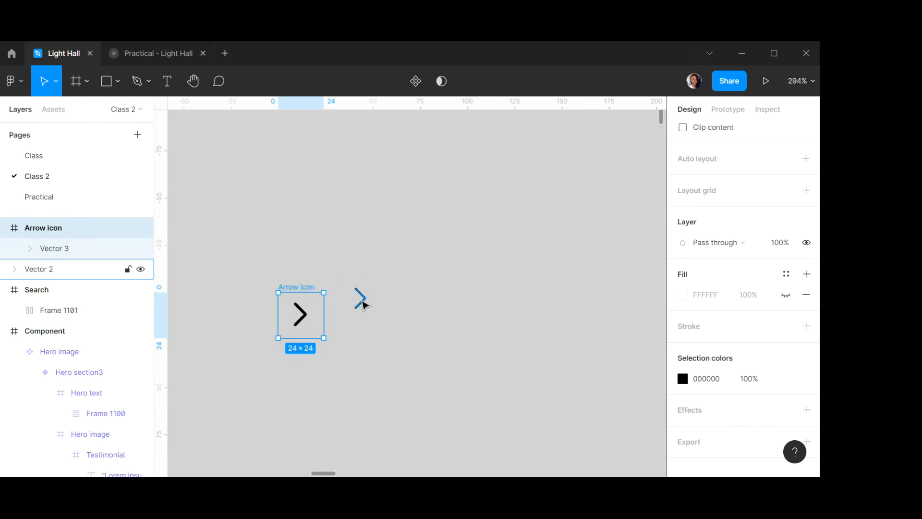
pyautogui.click(362, 303)
pyautogui.press('Delete')
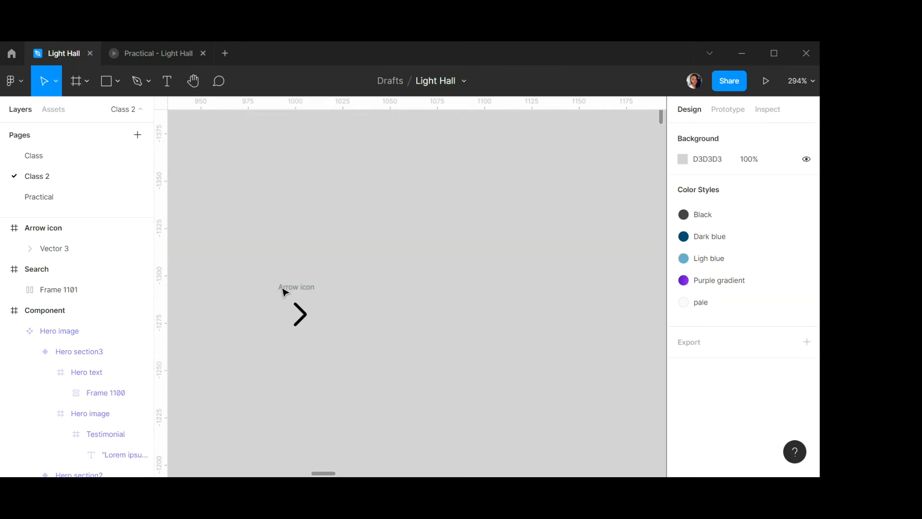
# Cut the Arrow icon frame from the canvas and paste it into the Search frame.
pyautogui.click(297, 288)
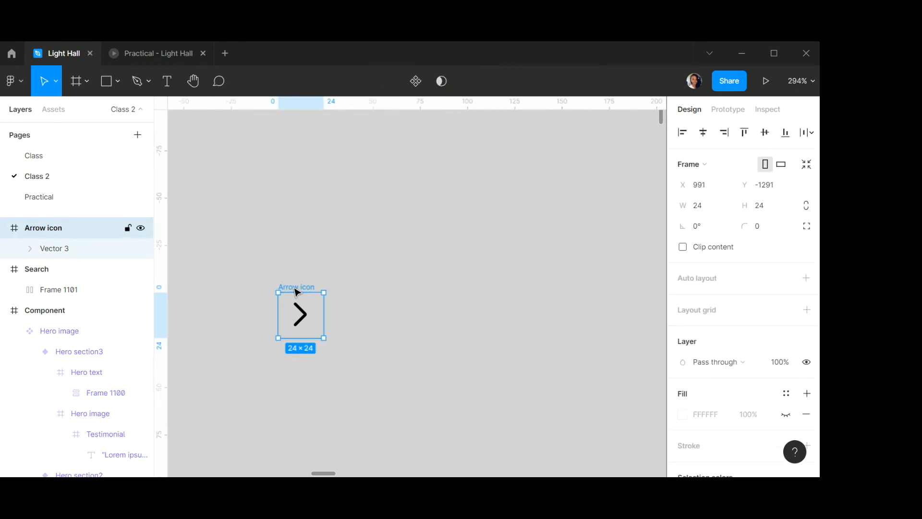
pyautogui.press('Delete')
pyautogui.scroll(-2, 416, 308)
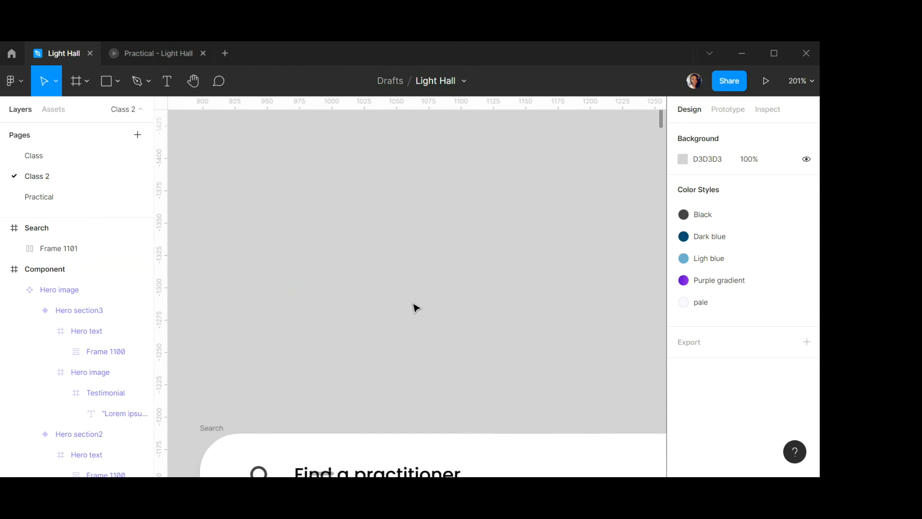
pyautogui.scroll(-5, 488, 370)
pyautogui.hscroll(3, 492, 383)
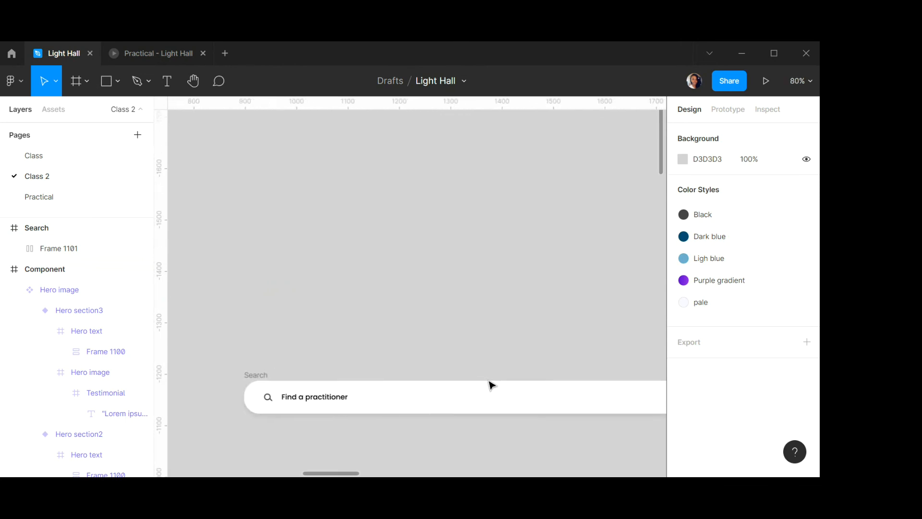
pyautogui.hscroll(3, 491, 385)
pyautogui.scroll(-2, 452, 413)
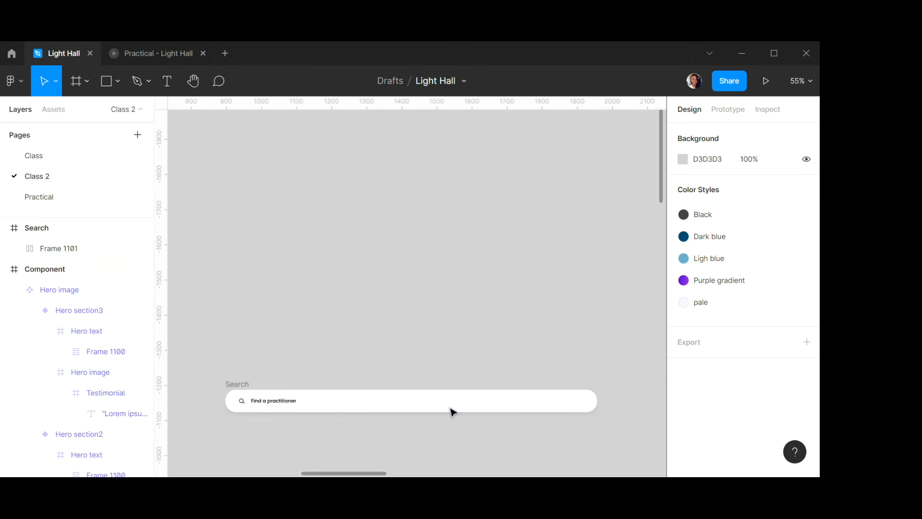
pyautogui.click(236, 384)
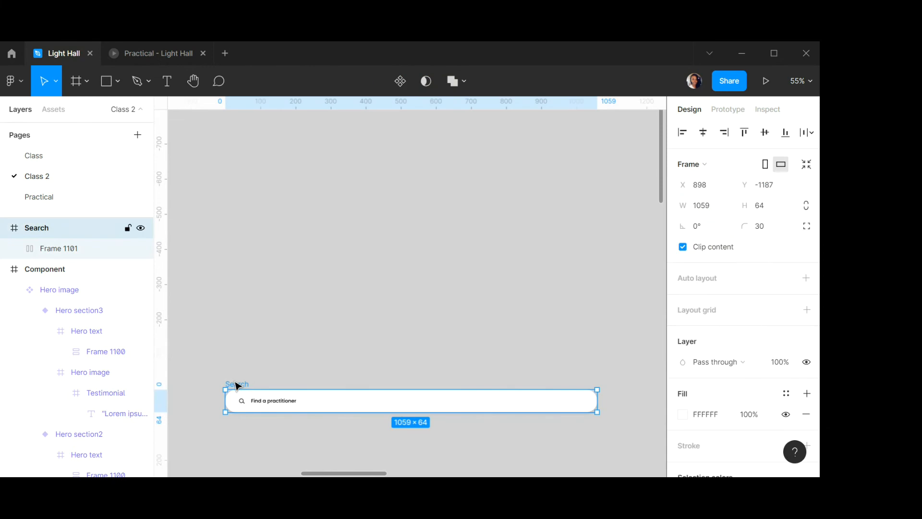
pyautogui.hotkey('ctrl', 'v')
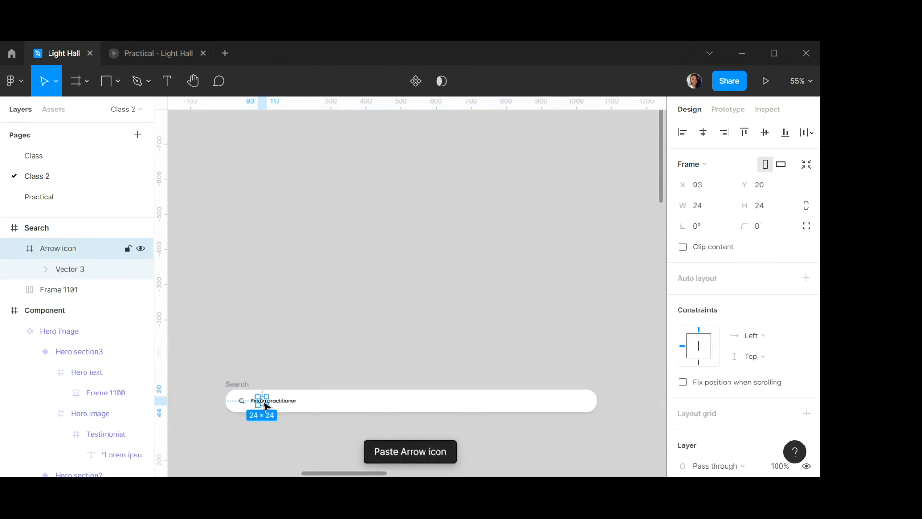
# Move the arrow icon near the right end of the search bar, at about X 988, Y 21.
pyautogui.moveTo(269, 404); pyautogui.dragTo(580, 407)
pyautogui.scroll(5, 580, 406)
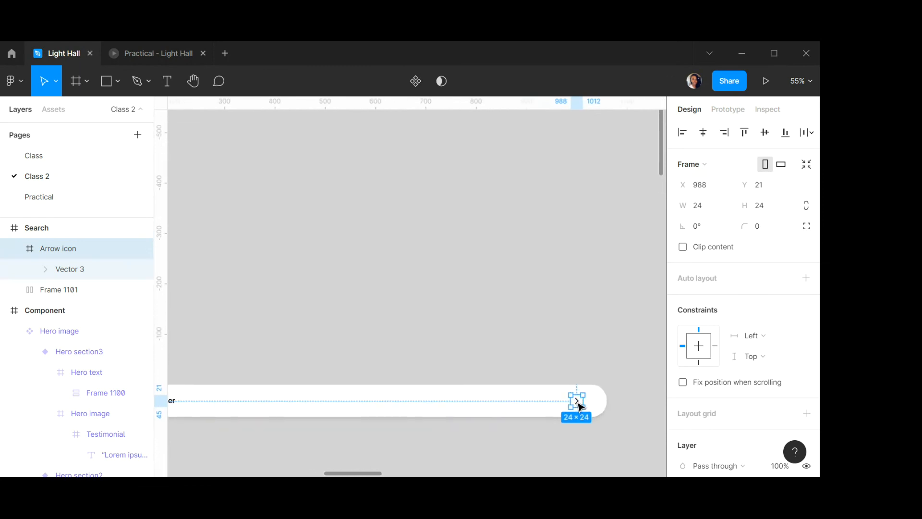
pyautogui.scroll(2, 580, 407)
pyautogui.scroll(-4, 580, 406)
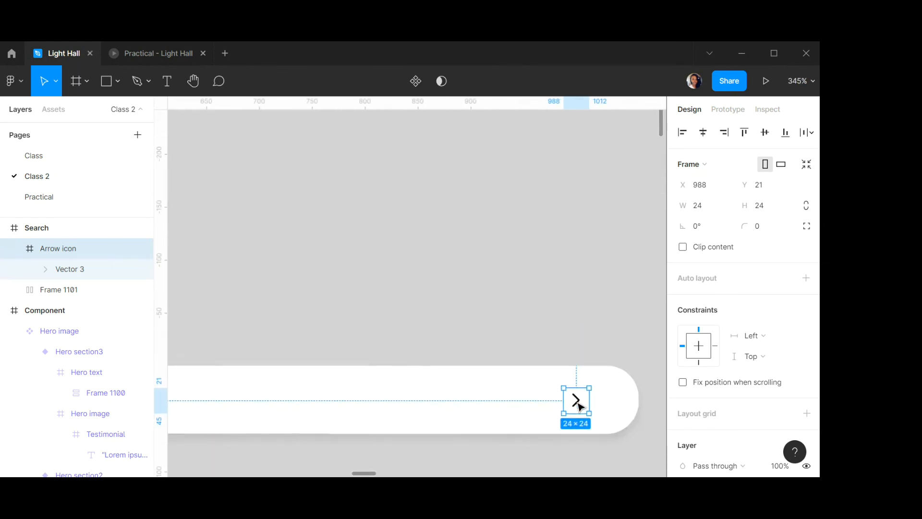
pyautogui.scroll(-3, 580, 407)
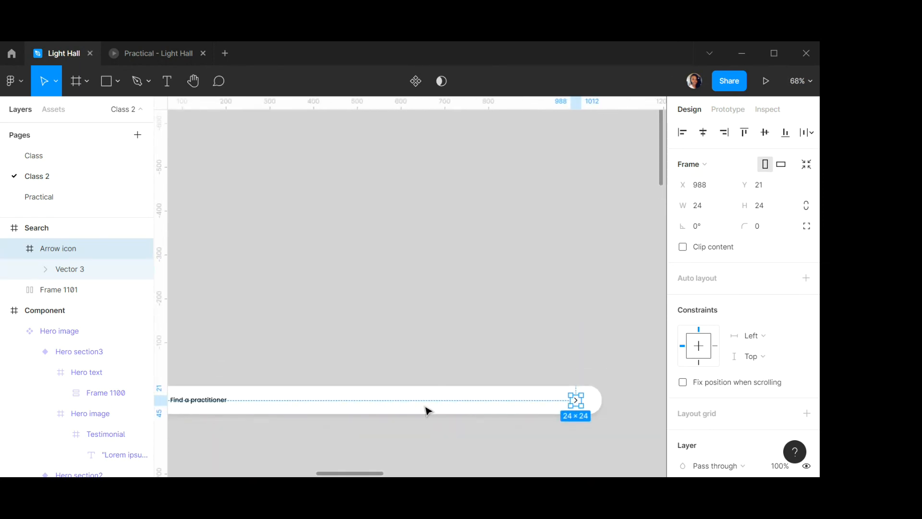
# Align the vertical centers of the arrow icon and the "Find a practitioner" group.
pyautogui.hscroll(-2, 426, 410)
pyautogui.keyDown('shift'); pyautogui.click(244, 405); pyautogui.keyUp('shift')
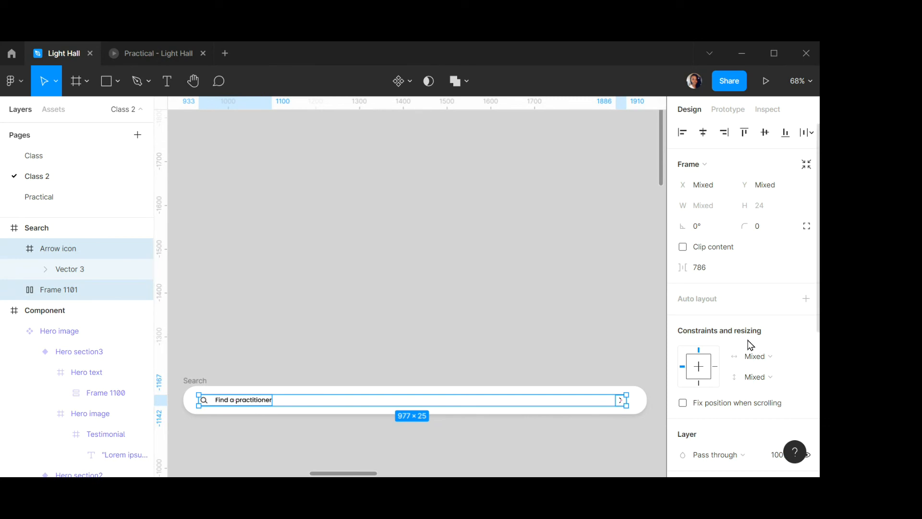
pyautogui.click(765, 132)
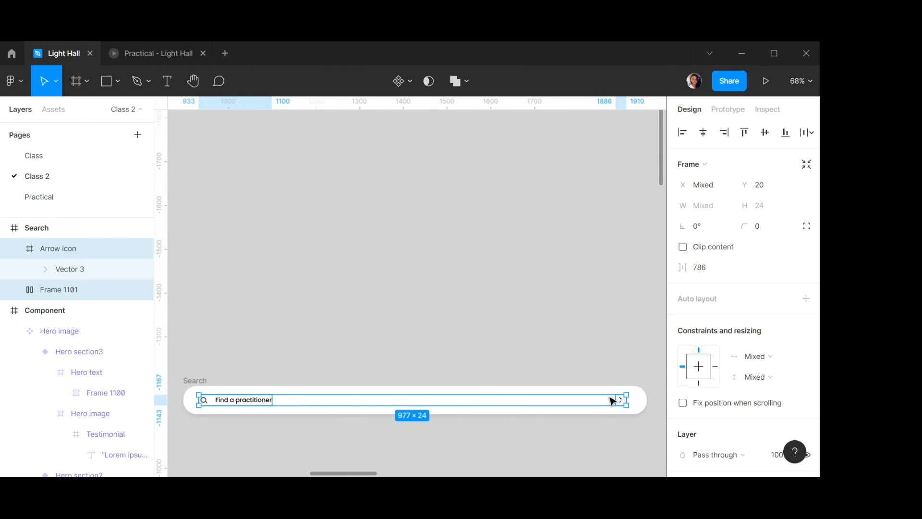
# Combine the arrow icon and the "Find a practitioner" group in a horizontal auto layout with left-center alignment.
pyautogui.scroll(2, 612, 400)
pyautogui.scroll(-2, 612, 400)
pyautogui.click(807, 299)
pyautogui.click(806, 299)
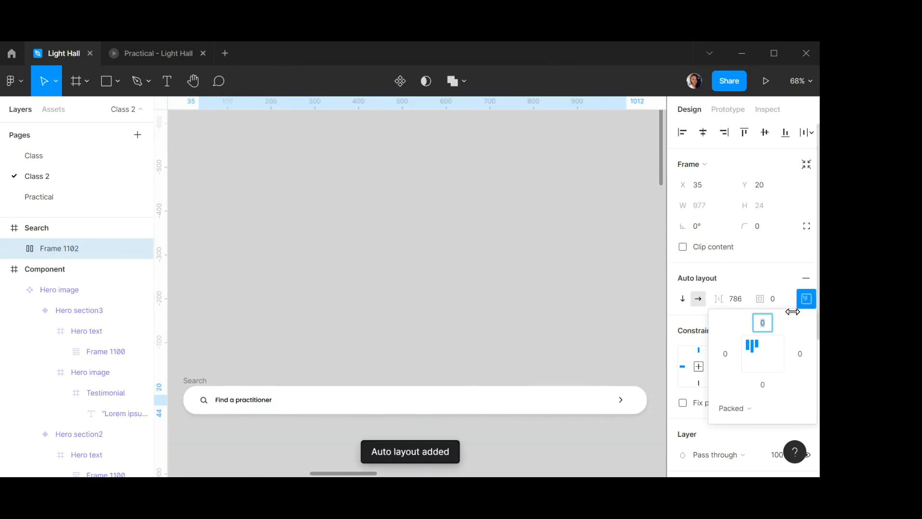
pyautogui.click(752, 356)
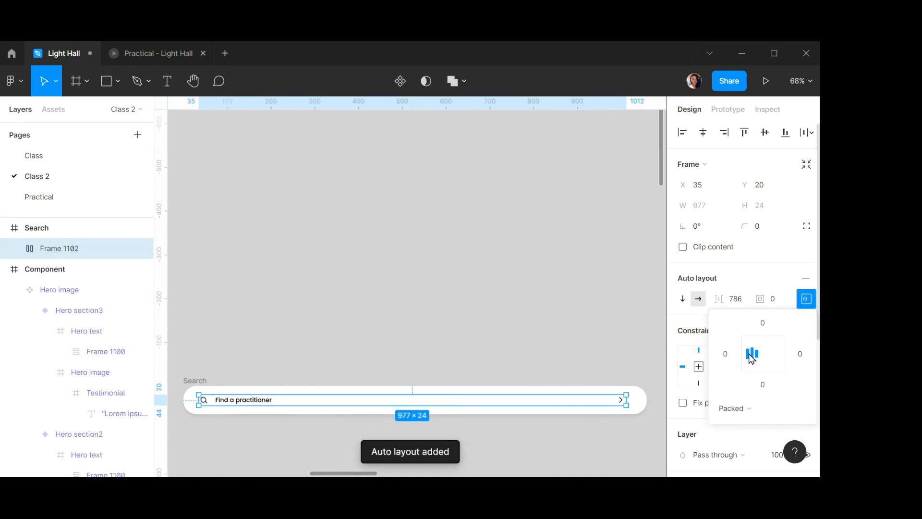
# Center the auto layout frame horizontally and vertically within the Search frame.
pyautogui.click(703, 134)
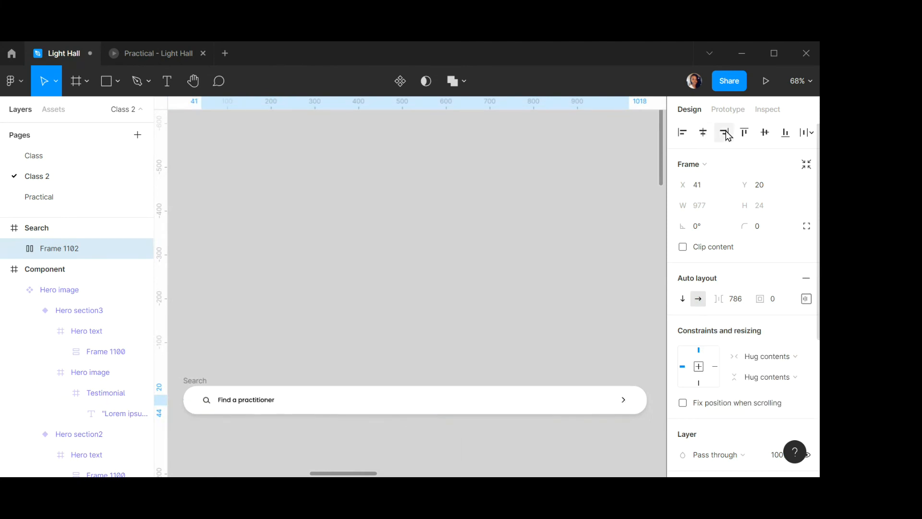
pyautogui.click(766, 134)
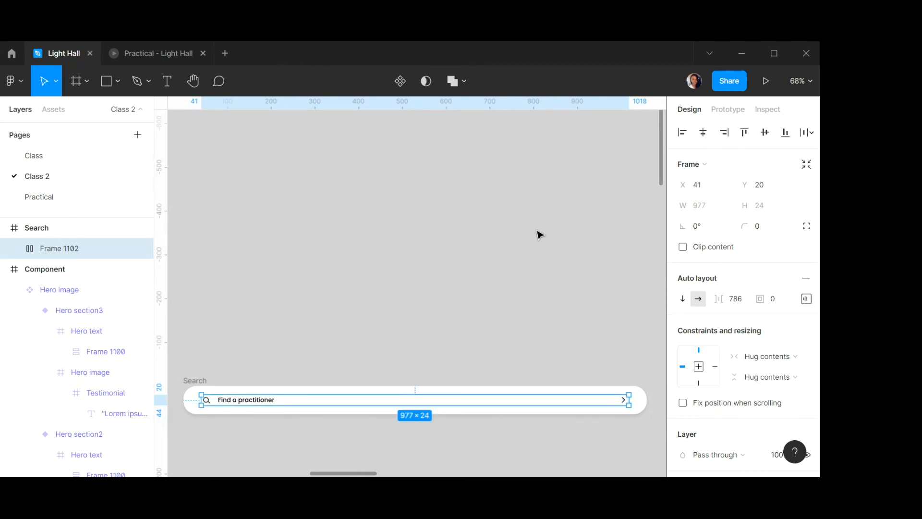
pyautogui.click(520, 292)
# Duplicate the Search frame and place the copy to its right at X 1982, Y -1187.
pyautogui.scroll(2, 510, 382)
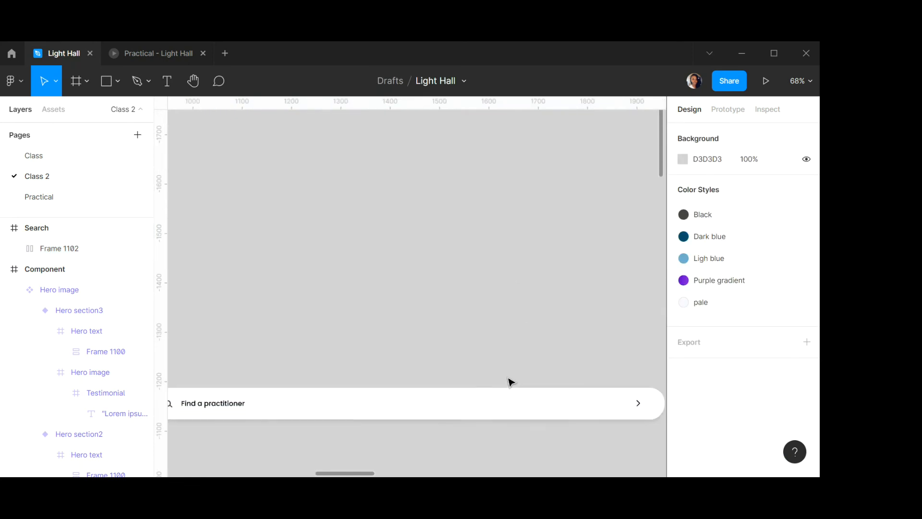
pyautogui.scroll(-5, 511, 382)
pyautogui.scroll(2, 510, 381)
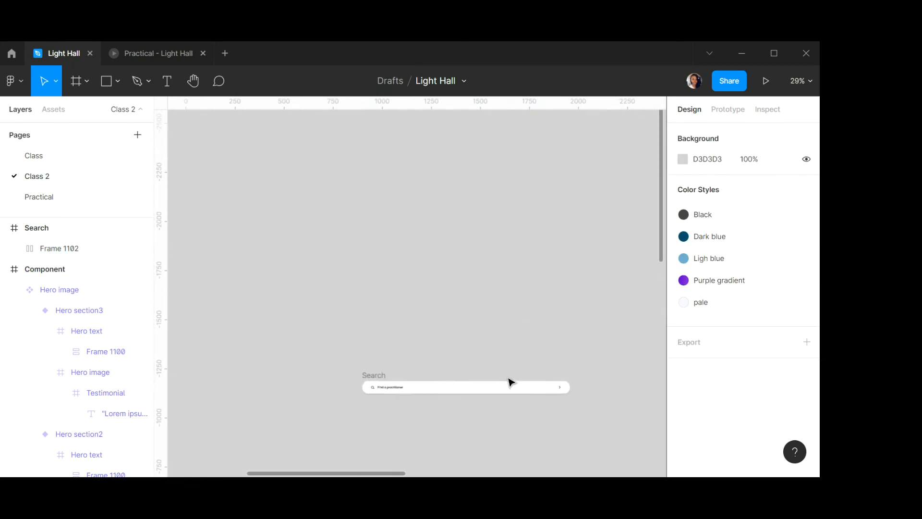
pyautogui.hscroll(3, 510, 382)
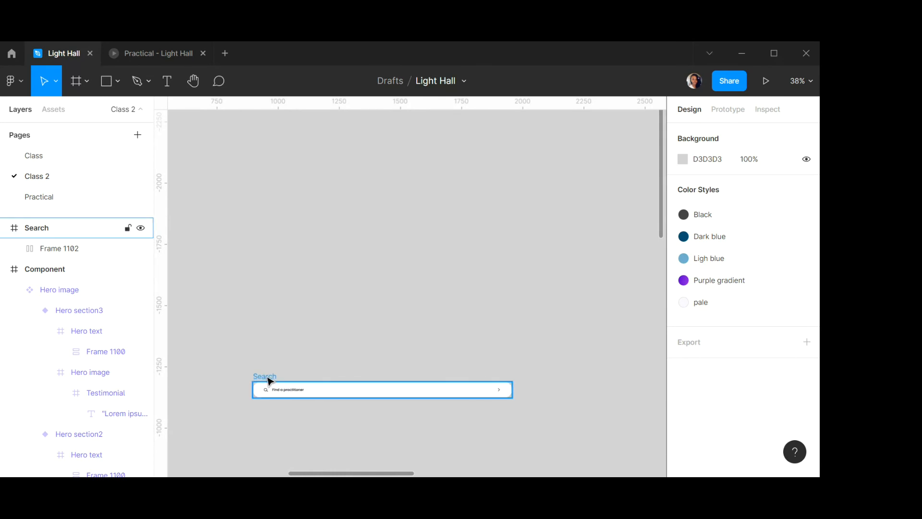
pyautogui.click(271, 383)
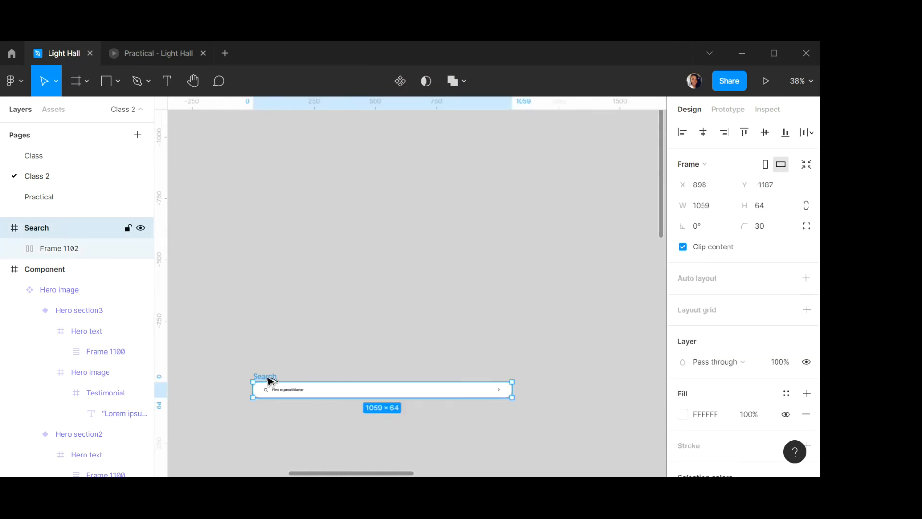
pyautogui.moveTo(282, 381); pyautogui.dragTo(536, 391)
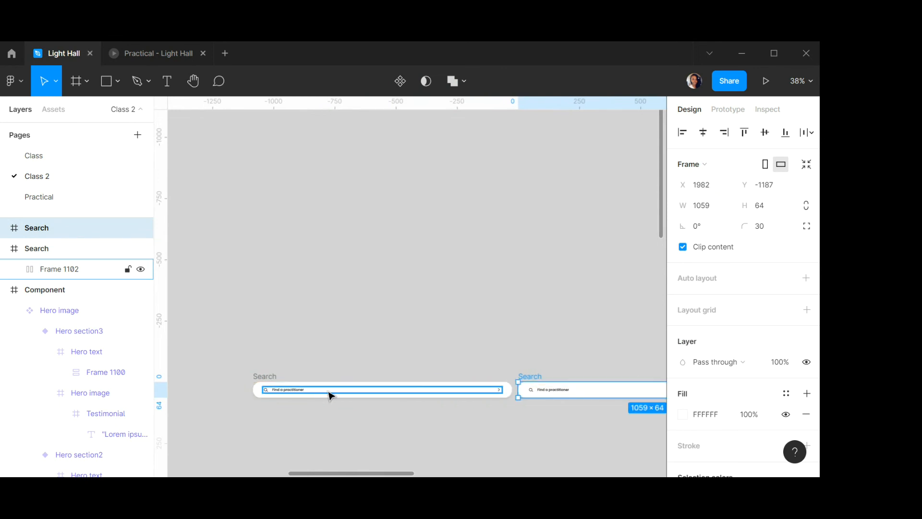
# Rename the original search bar frame to "Search Default".
pyautogui.click(268, 381)
pyautogui.click(281, 375)
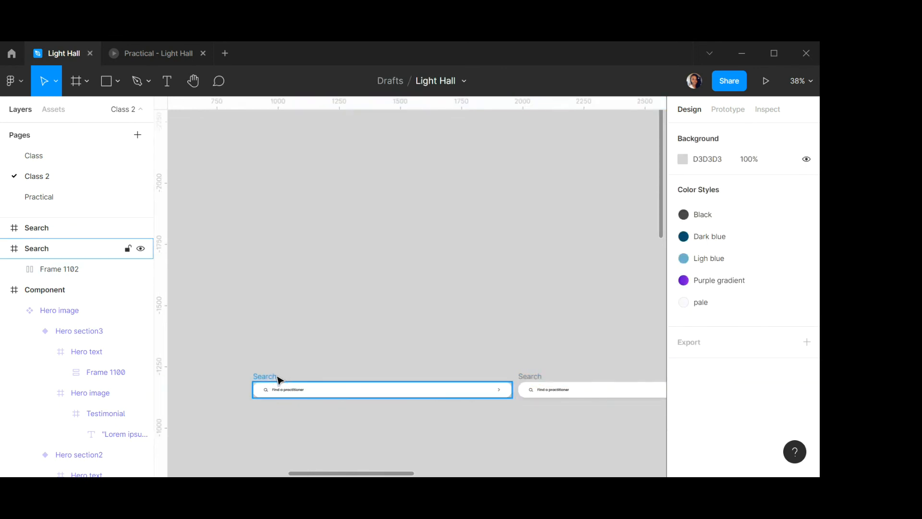
pyautogui.doubleClick(273, 375)
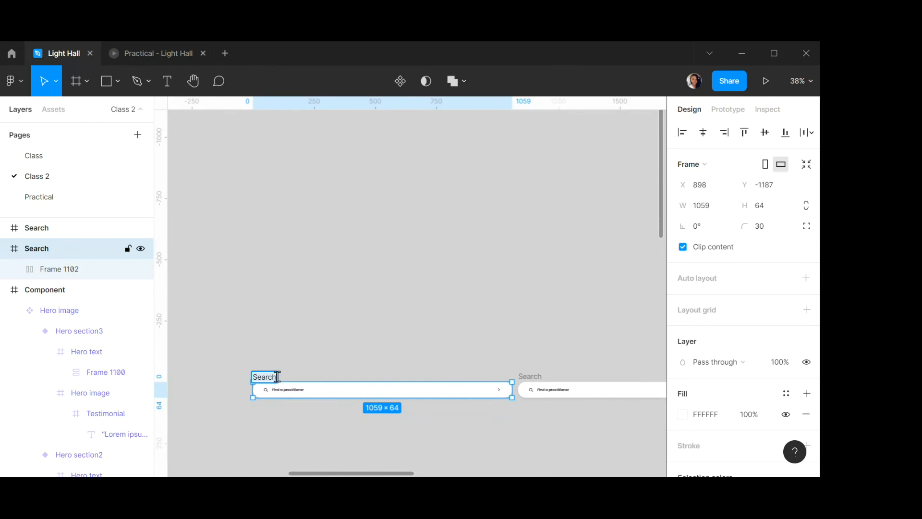
pyautogui.write('Default')
pyautogui.press('Return')
# Rename the duplicated search bar frame to "Search clicked".
pyautogui.doubleClick(531, 376)
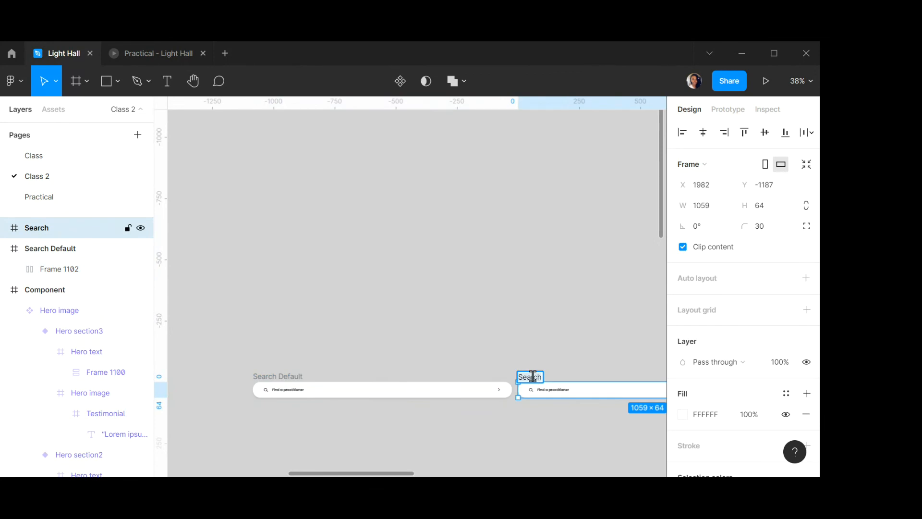
pyautogui.click(542, 376)
pyautogui.write('clicked')
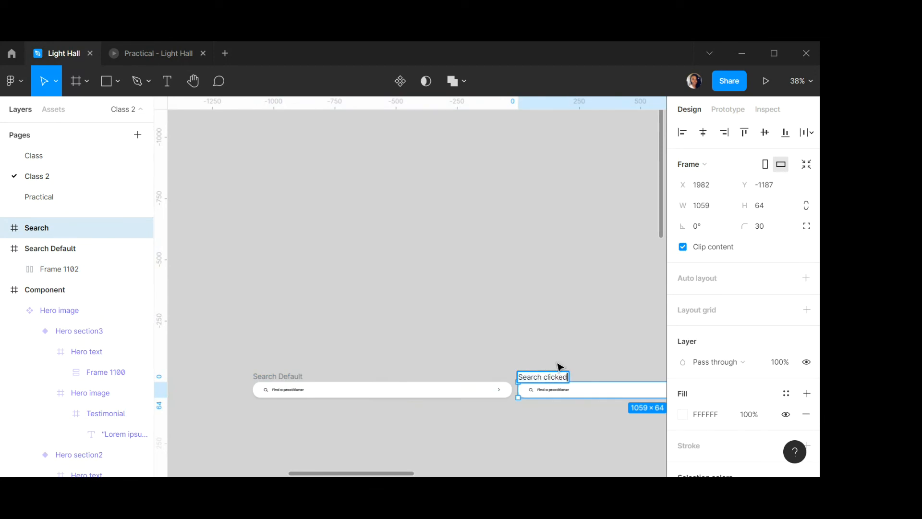
pyautogui.click(554, 356)
# Rotate the arrow icon in the Search clicked frame by -90 degrees.
pyautogui.scroll(2, 553, 355)
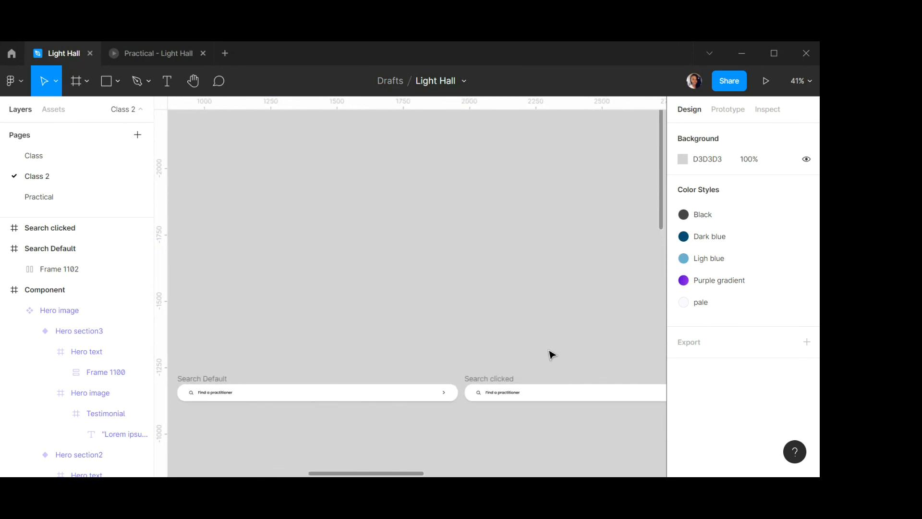
pyautogui.scroll(5, 447, 402)
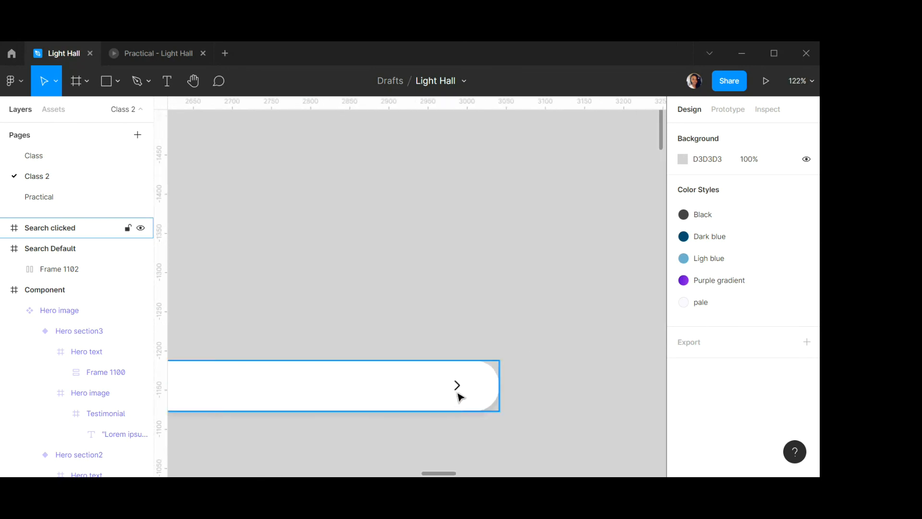
pyautogui.keyDown('ctrl'); pyautogui.click(459, 388); pyautogui.keyUp('ctrl')
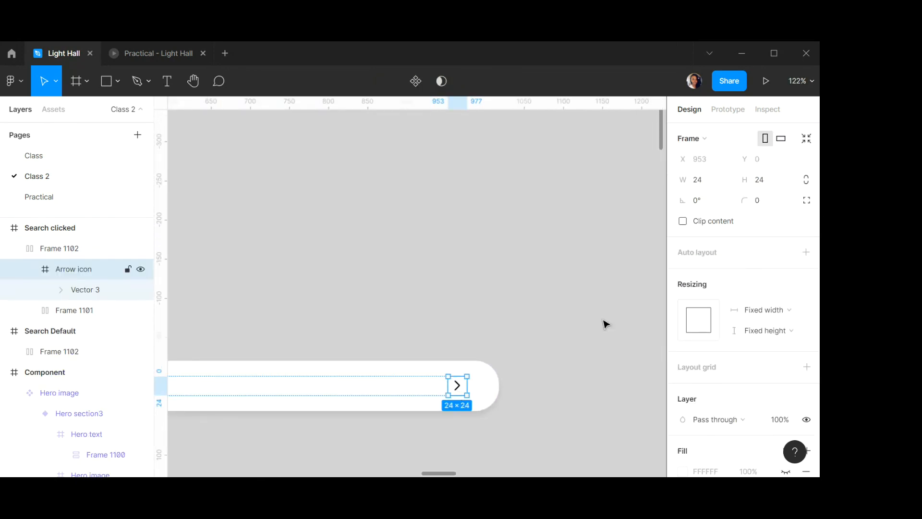
pyautogui.click(709, 206)
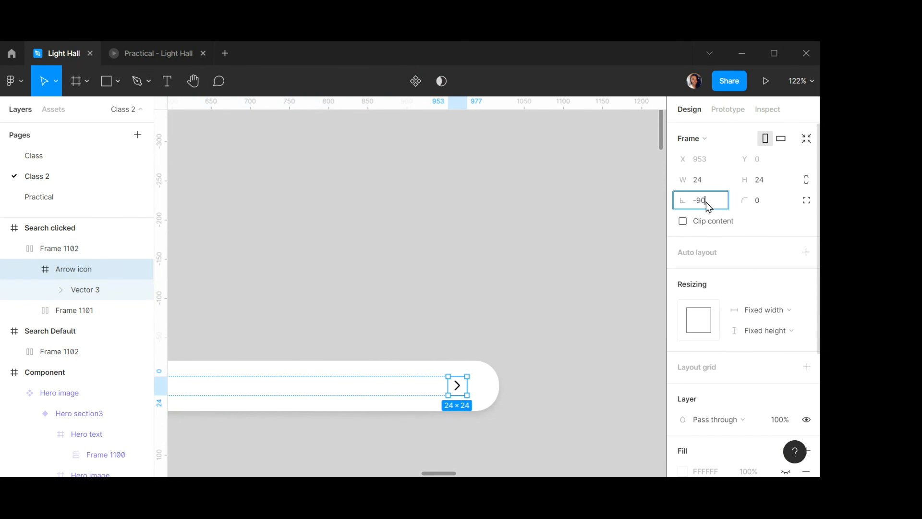
pyautogui.press('Return')
pyautogui.click(387, 272)
# Duplicate the Search clicked frame about 20 px below the original and delete the auto layout contents of the copy.
pyautogui.scroll(-5, 391, 270)
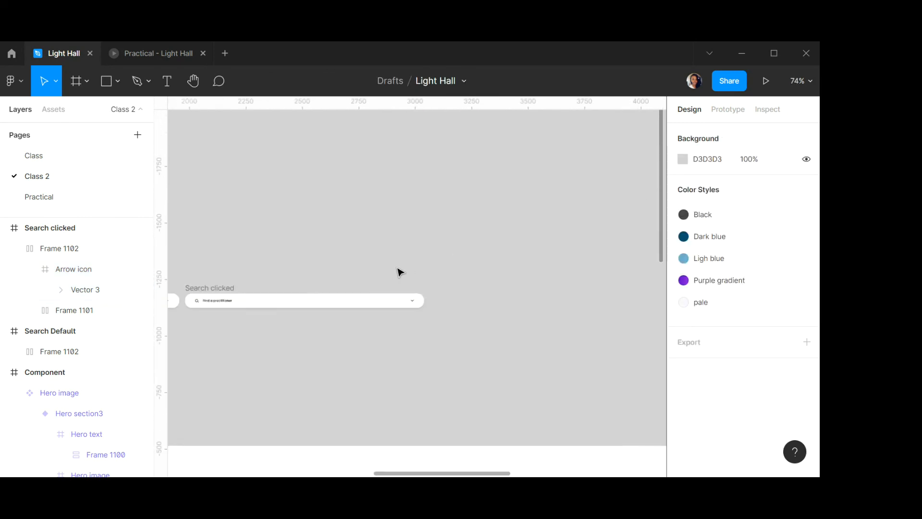
pyautogui.hscroll(2, 400, 270)
pyautogui.hscroll(-5, 384, 288)
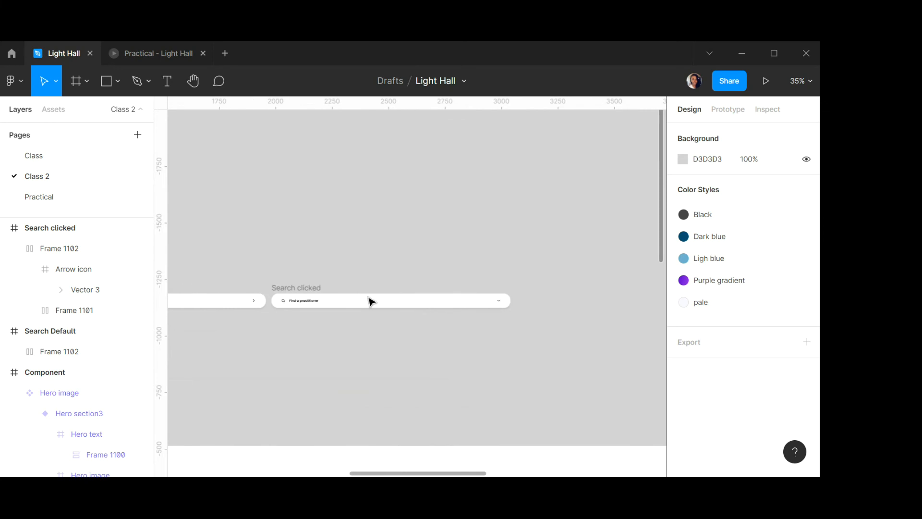
pyautogui.scroll(5, 371, 302)
pyautogui.click(222, 281)
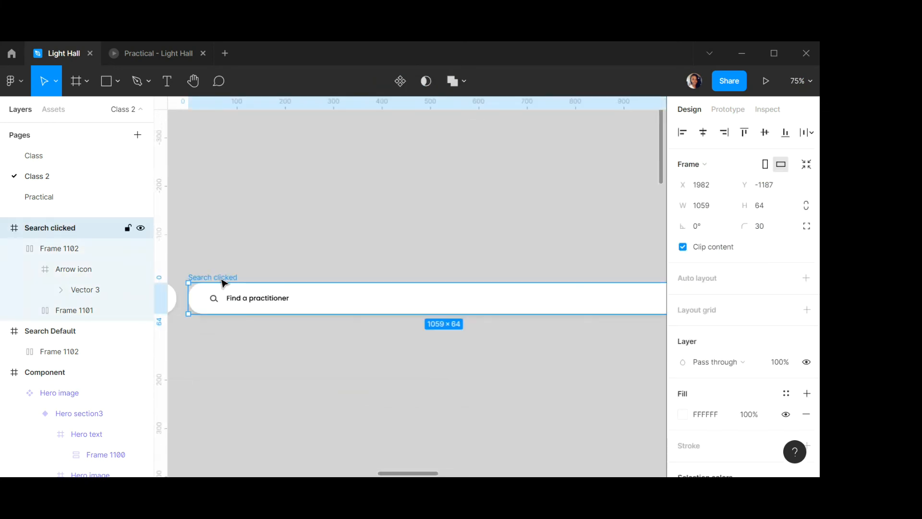
pyautogui.moveTo(225, 309)
pyautogui.mouseDown()
pyautogui.moveTo(224, 348)
pyautogui.moveTo(223, 319)
pyautogui.mouseUp()
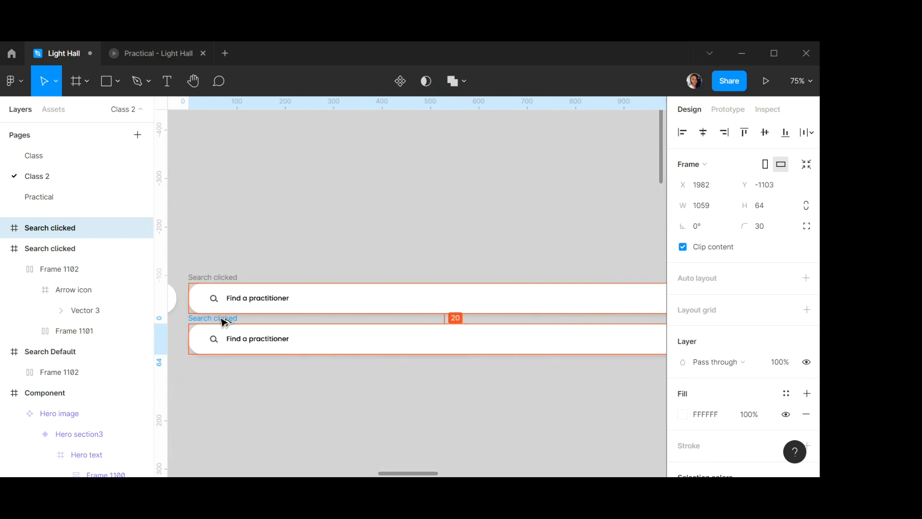
pyautogui.click(236, 340)
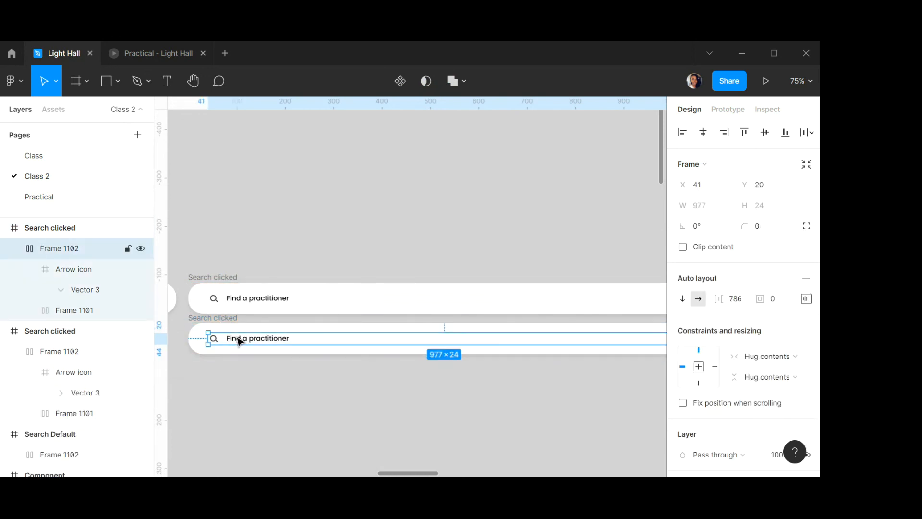
pyautogui.press('Delete')
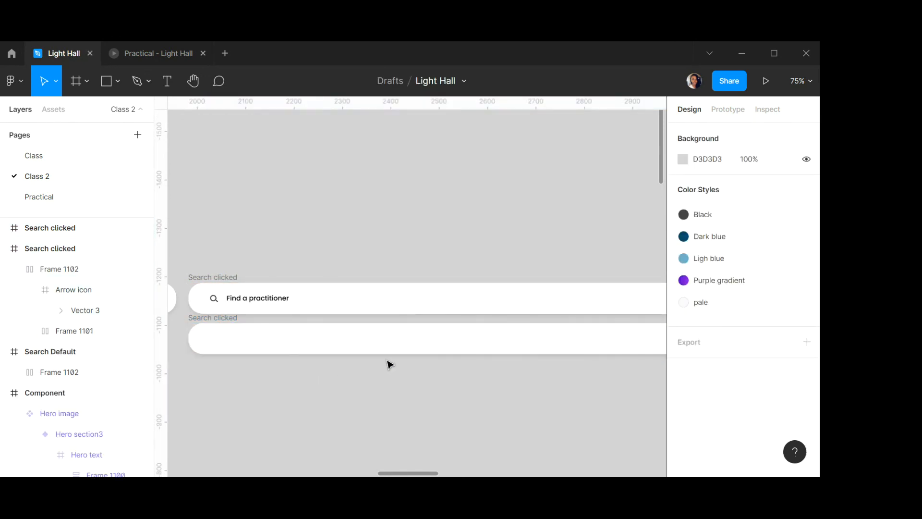
# Set the empty Search clicked copy's height to 174 and its corner radius to 20.
pyautogui.click(387, 352)
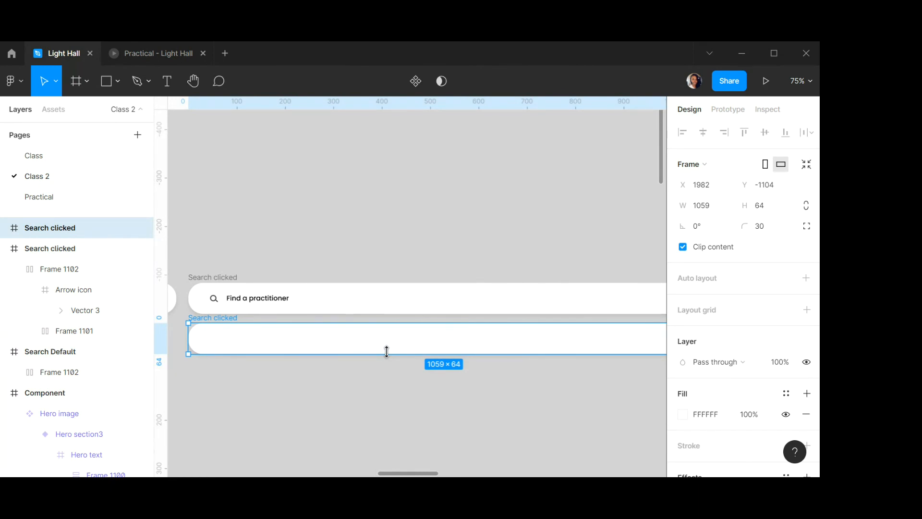
pyautogui.scroll(-3, 388, 350)
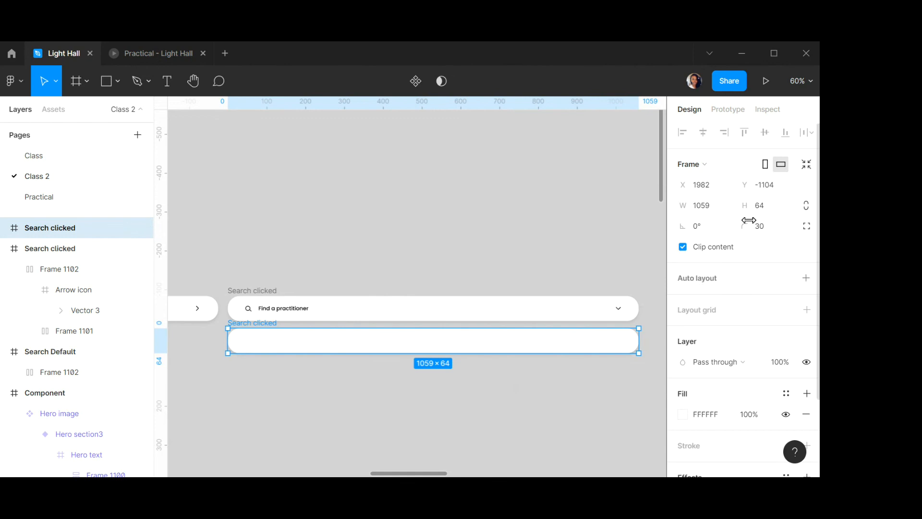
pyautogui.click(773, 209)
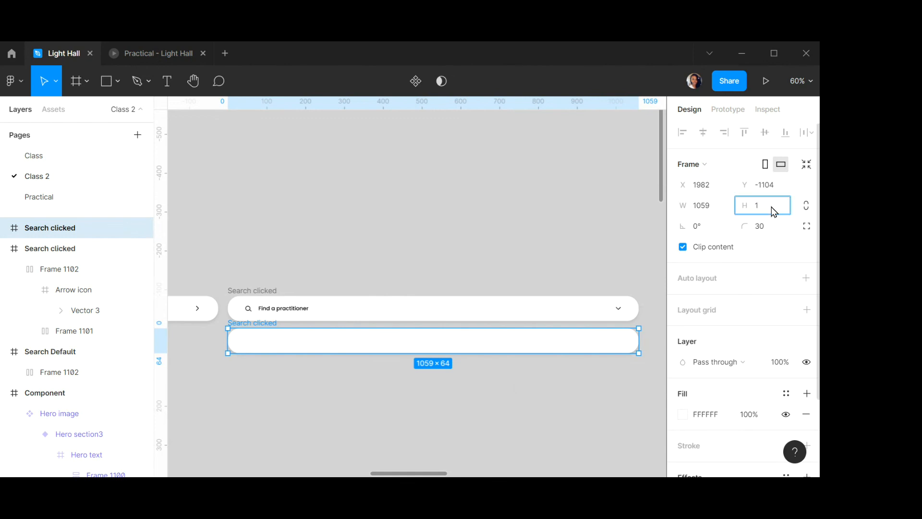
pyautogui.press('Return')
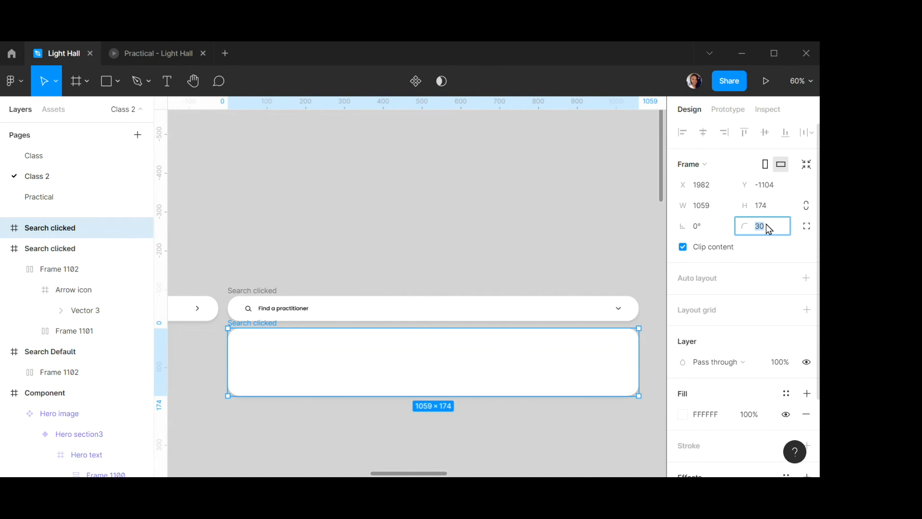
pyautogui.press('Return')
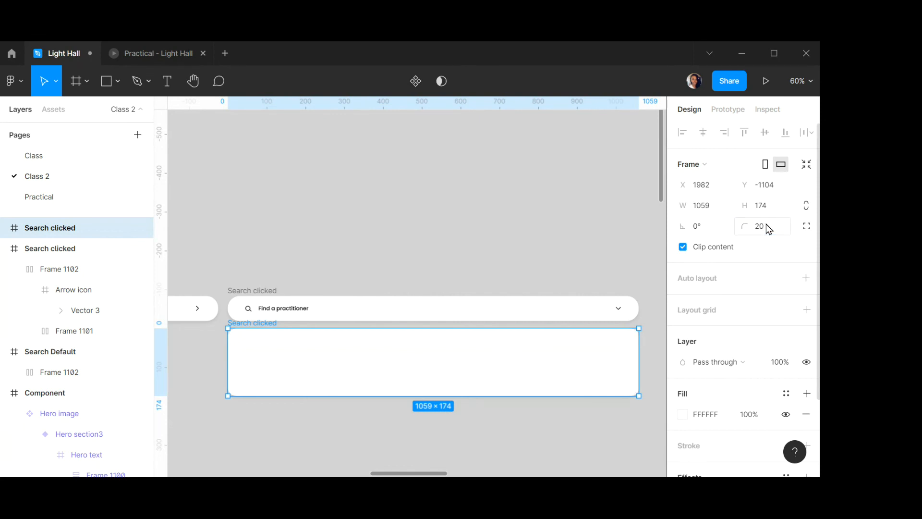
# Set the vertical spacing between the two Search clicked frames to 5.
pyautogui.keyDown('shift'); pyautogui.click(250, 291); pyautogui.keyUp('shift')
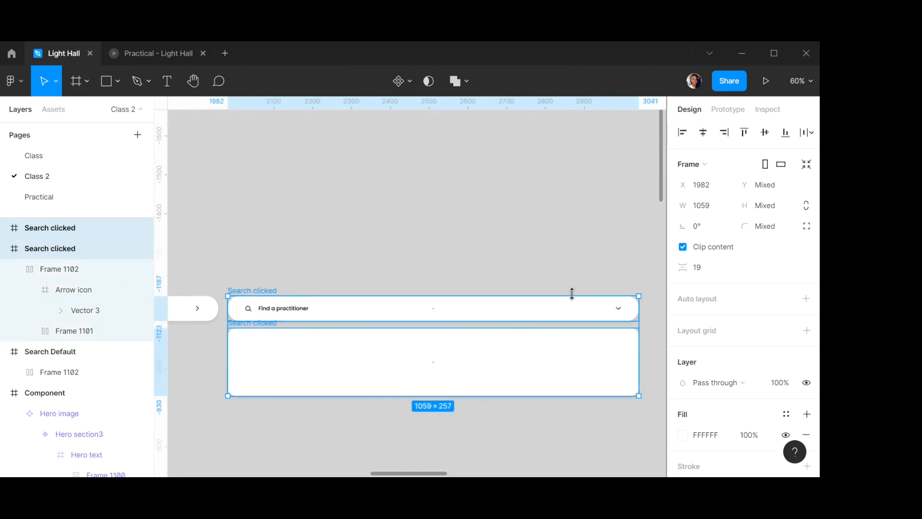
pyautogui.click(711, 273)
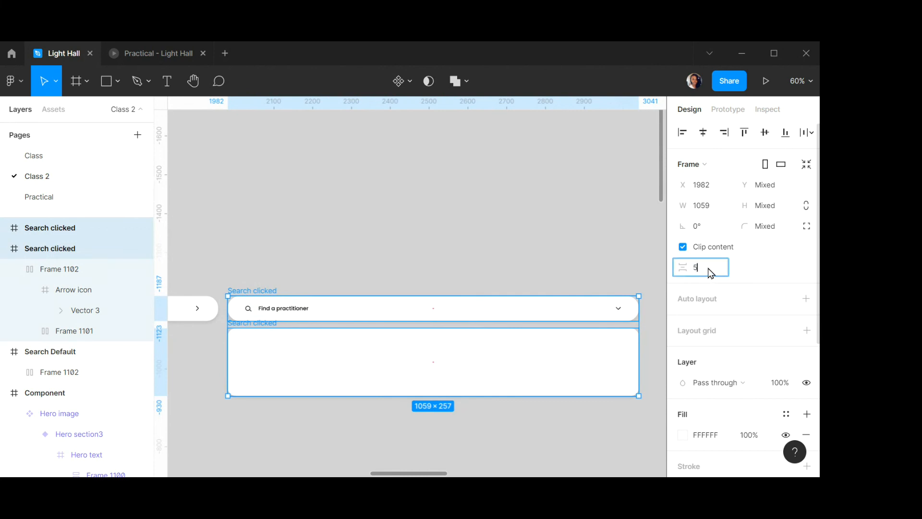
pyautogui.press('Return')
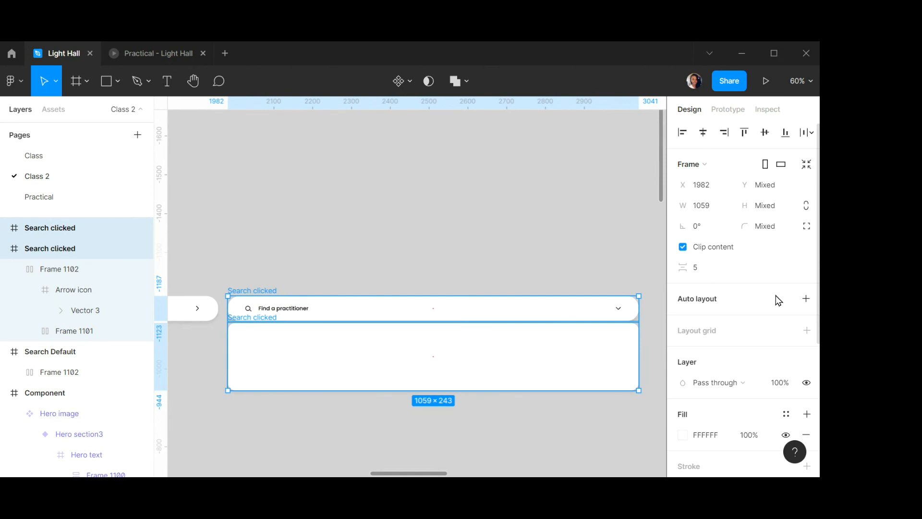
pyautogui.click(372, 202)
pyautogui.click(372, 346)
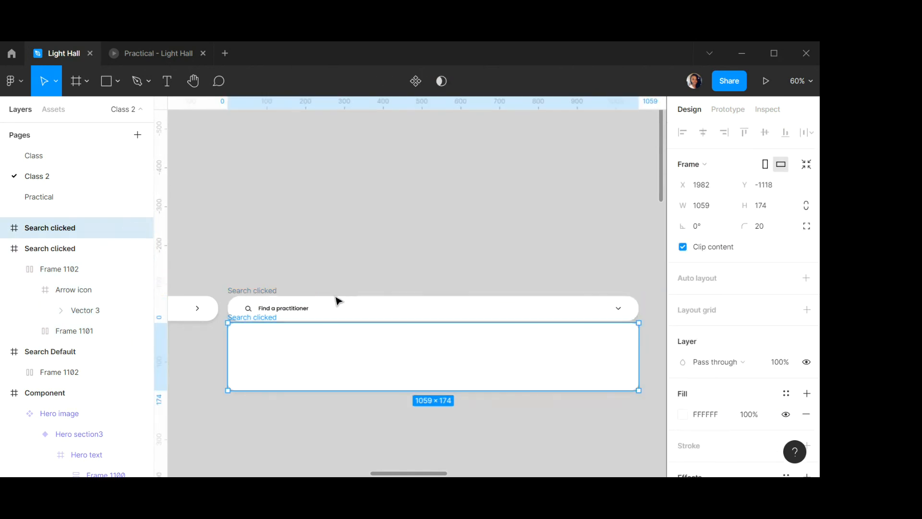
pyautogui.scroll(1, 336, 301)
pyautogui.scroll(-3, 336, 300)
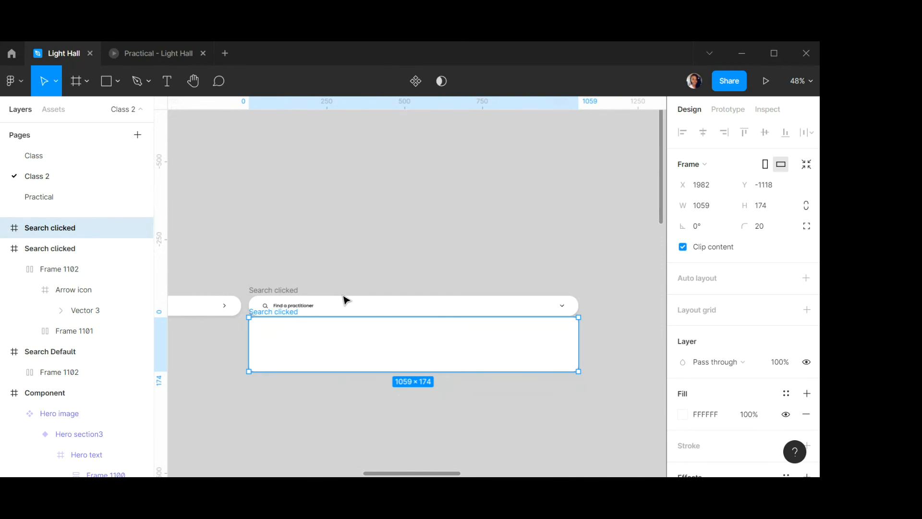
pyautogui.scroll(-2, 349, 300)
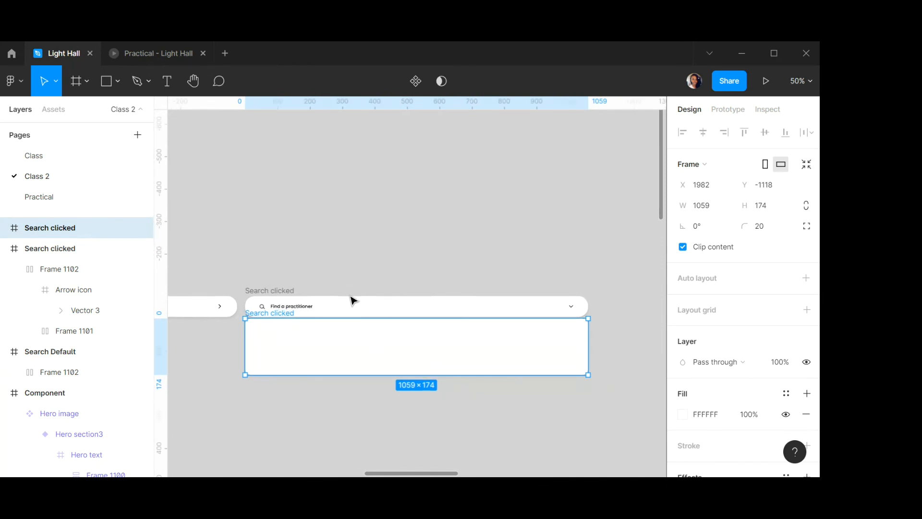
pyautogui.hscroll(-5, 354, 301)
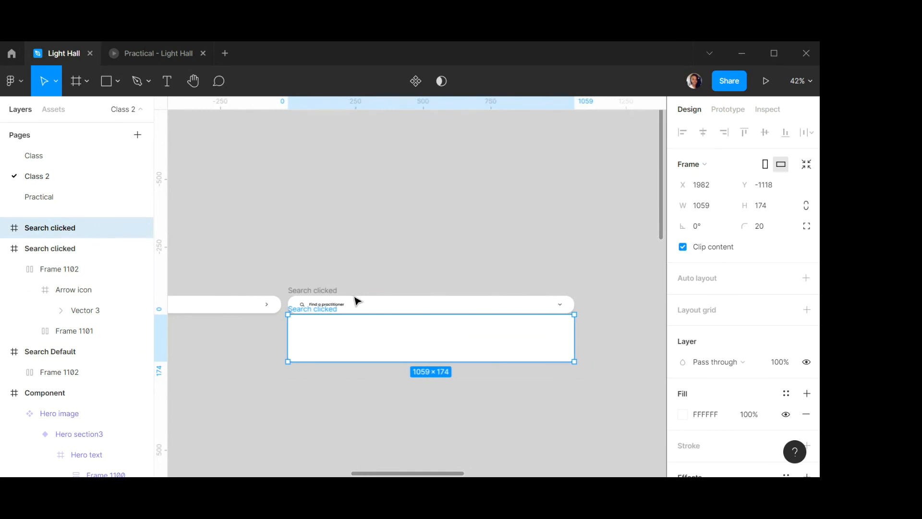
pyautogui.hscroll(-5, 356, 301)
pyautogui.hscroll(10, 354, 300)
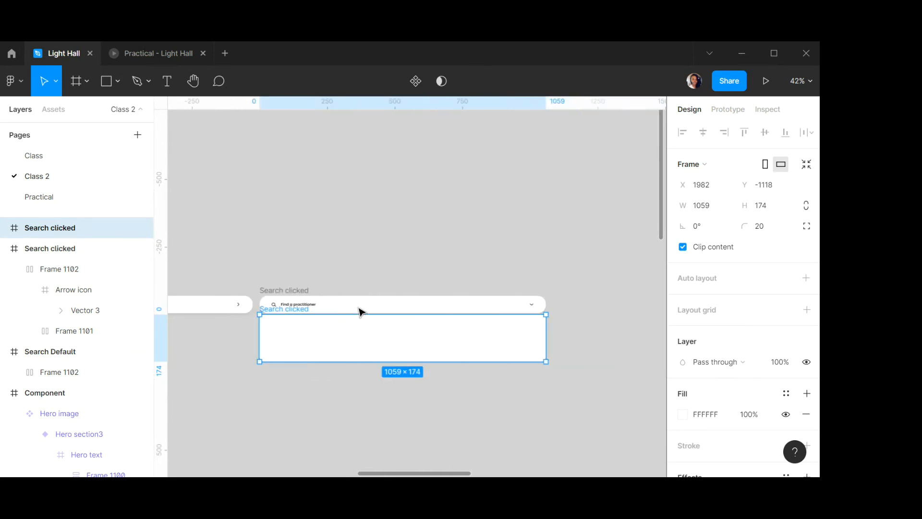
pyautogui.hscroll(2, 277, 324)
# Draw a new frame about 804 by 50 in the empty space above the Search Default frame.
pyautogui.hscroll(-20, 288, 324)
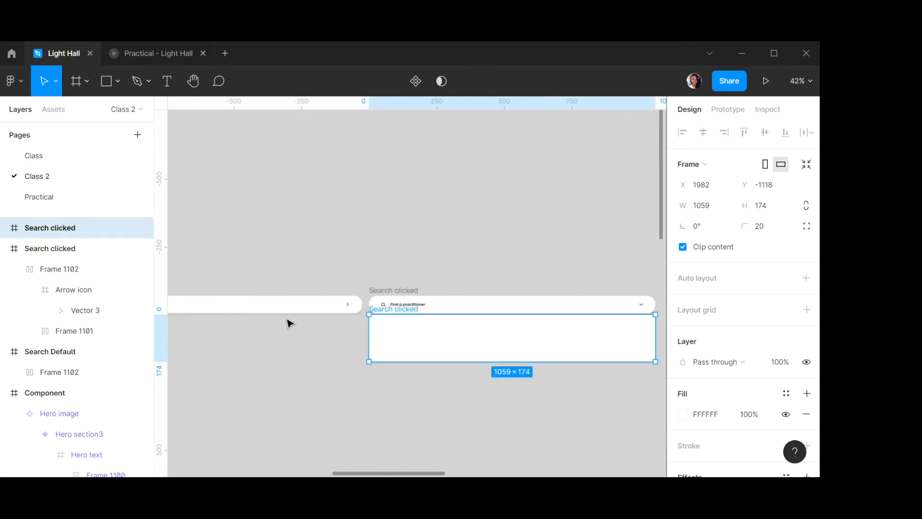
pyautogui.scroll(2, 384, 238)
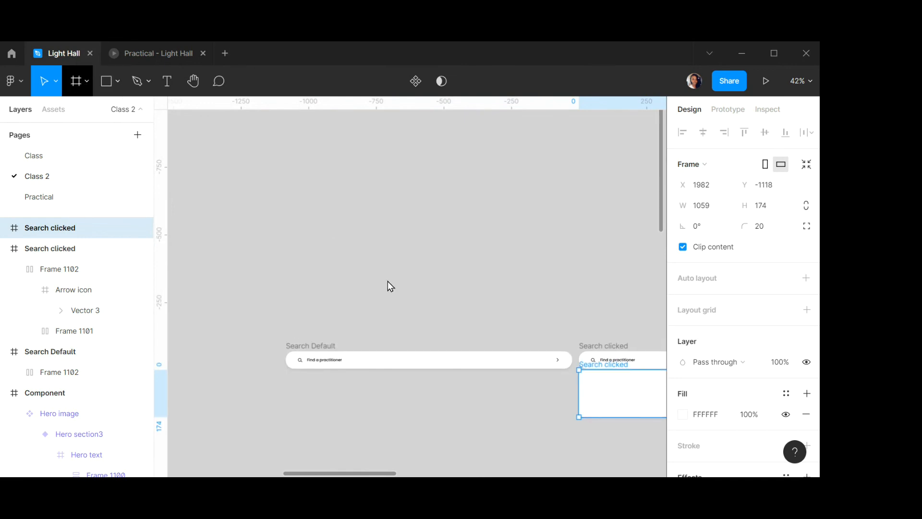
pyautogui.press('f')
pyautogui.moveTo(286, 302)
pyautogui.mouseDown()
pyautogui.moveTo(402, 312)
pyautogui.moveTo(450, 299)
pyautogui.moveTo(502, 307)
pyautogui.moveTo(504, 317)
pyautogui.mouseUp()
pyautogui.scroll(5, 384, 313)
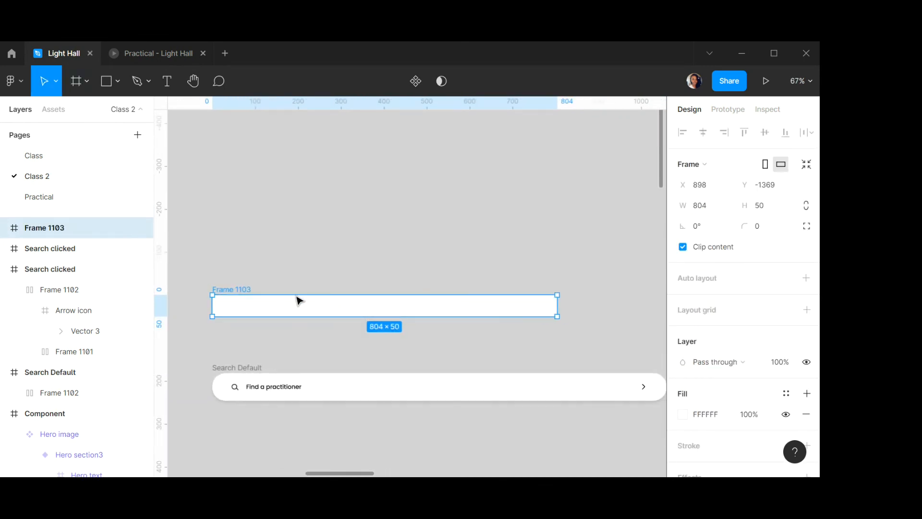
pyautogui.moveTo(297, 301); pyautogui.dragTo(303, 286)
# Rename the new frame above Search Default to "Label 1".
pyautogui.doubleClick(243, 276)
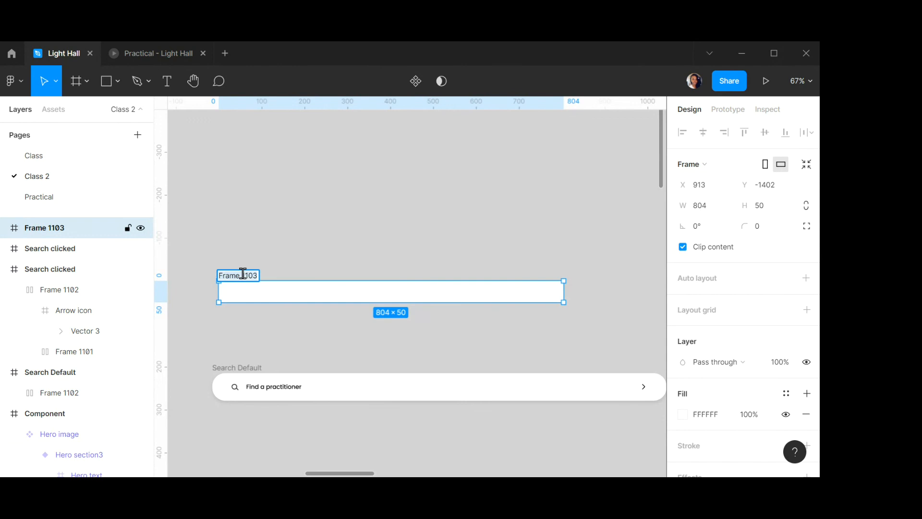
pyautogui.write('Label 1')
pyautogui.press('Return')
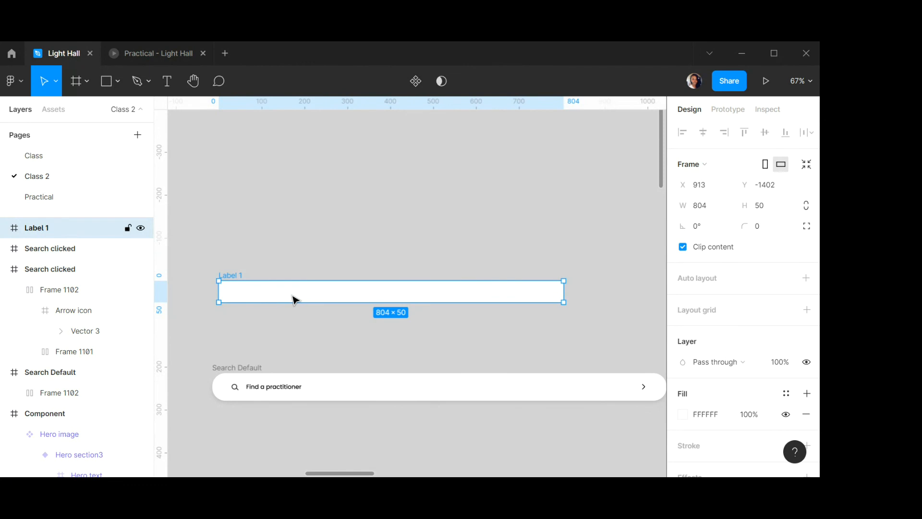
# Resize the Label 1 frame to 805 by 44 and move it up to about X 908, Y -1479.
pyautogui.click(708, 209)
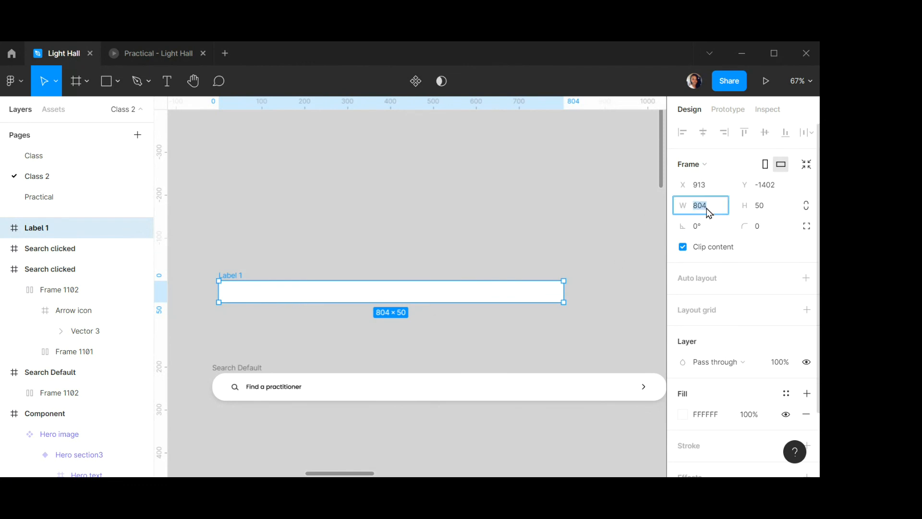
pyautogui.write('8')
pyautogui.click(764, 206)
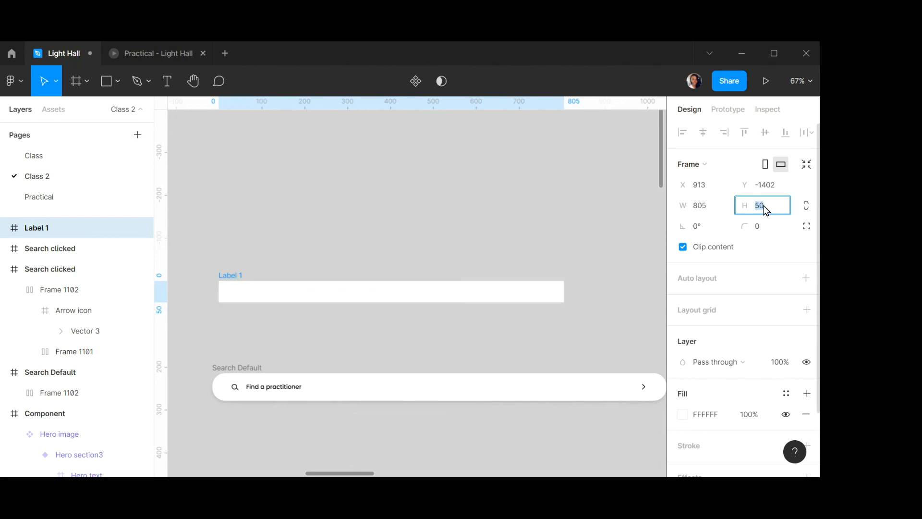
pyautogui.write('44')
pyautogui.press('Return')
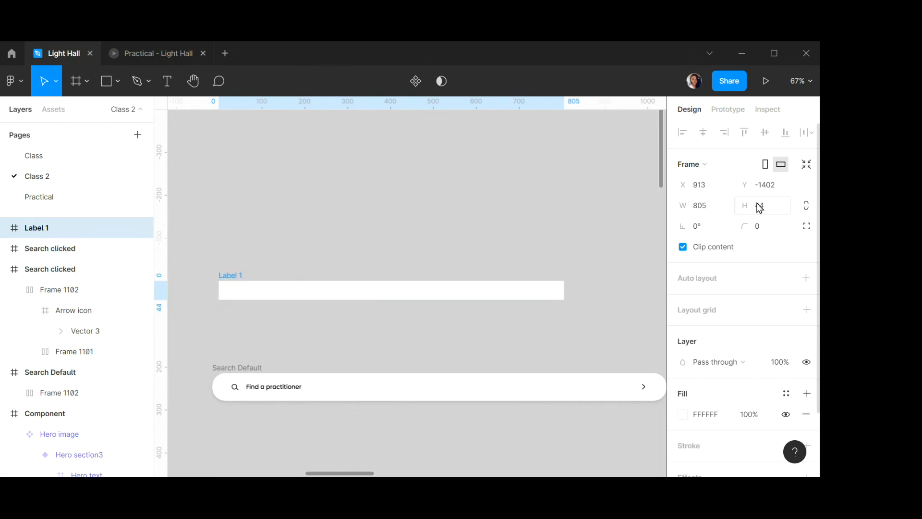
pyautogui.moveTo(275, 296); pyautogui.dragTo(273, 264)
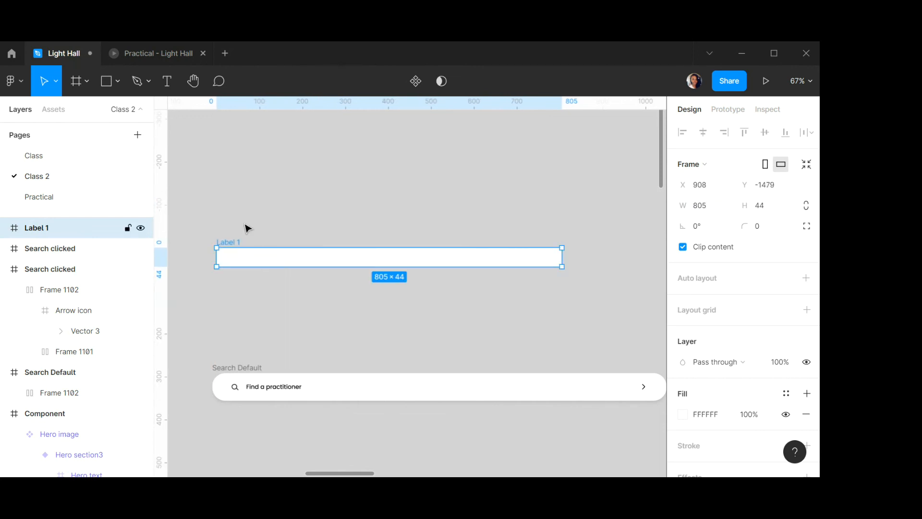
# Add the text "Label" inside the Label 1 frame, near its left end.
pyautogui.scroll(3, 244, 250)
pyautogui.press('t')
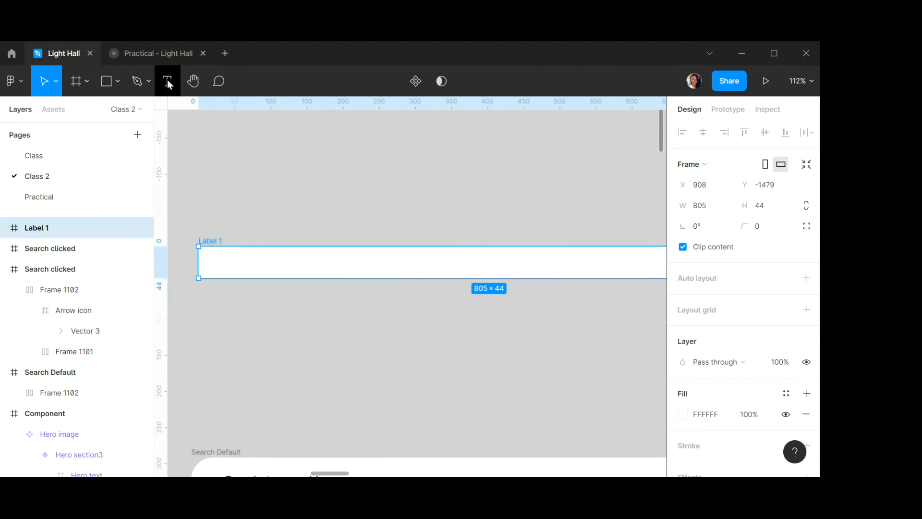
pyautogui.click(246, 260)
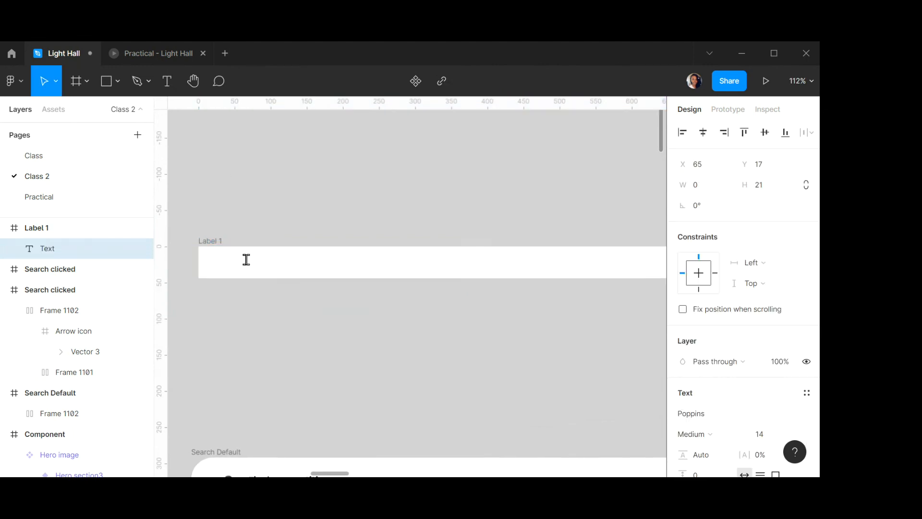
pyautogui.write('Label')
# Set the font size of the "Label" text to 16.
pyautogui.scroll(-4, 721, 399)
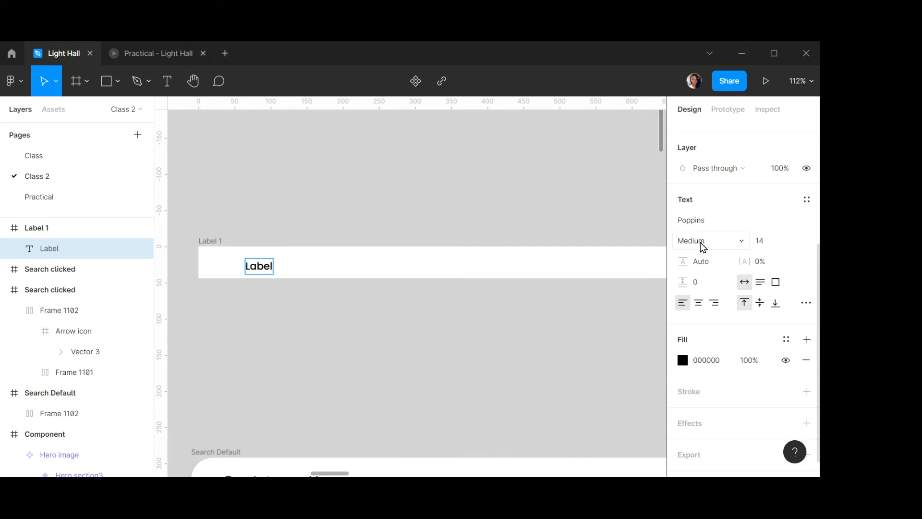
pyautogui.click(767, 250)
pyautogui.press('Return')
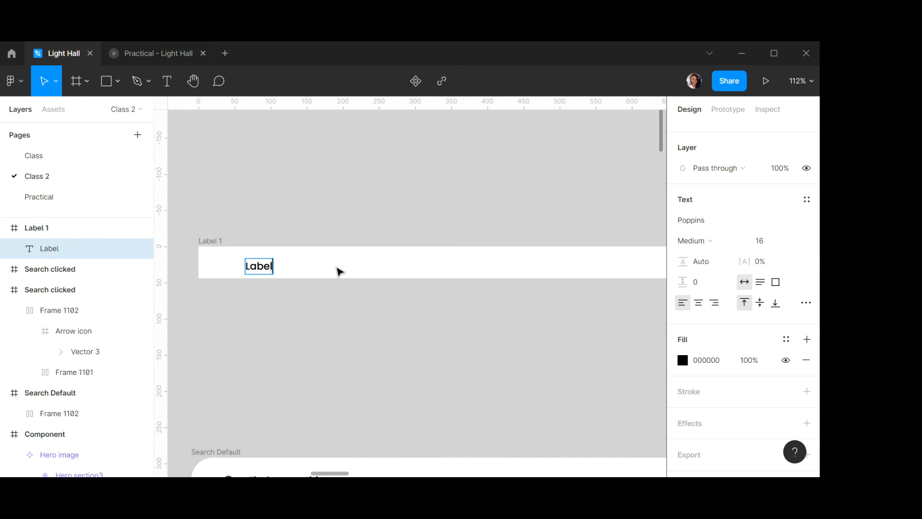
pyautogui.hotkey('ctrl', 'a')
pyautogui.click(766, 245)
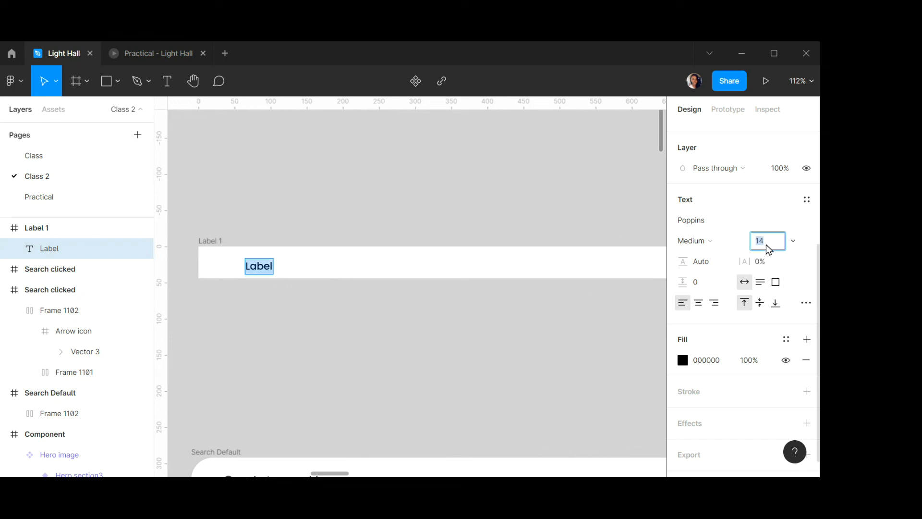
pyautogui.press('Return')
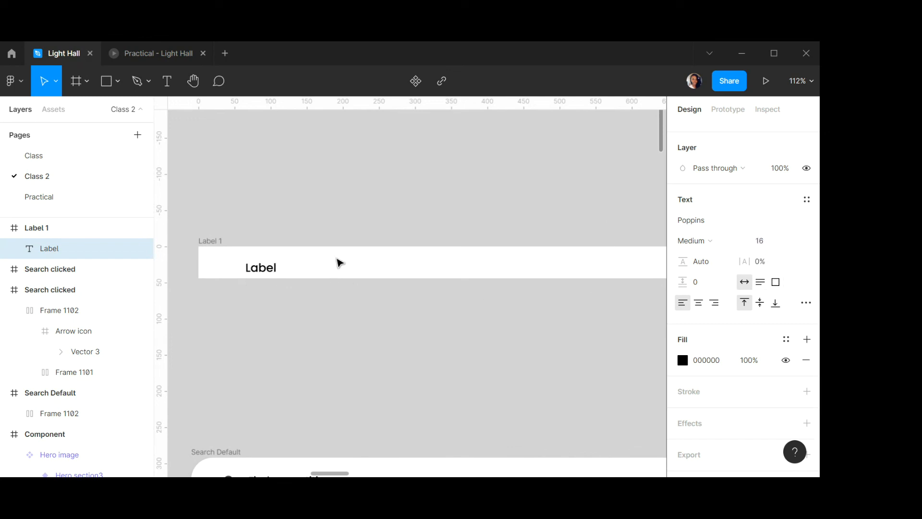
pyautogui.press('Escape')
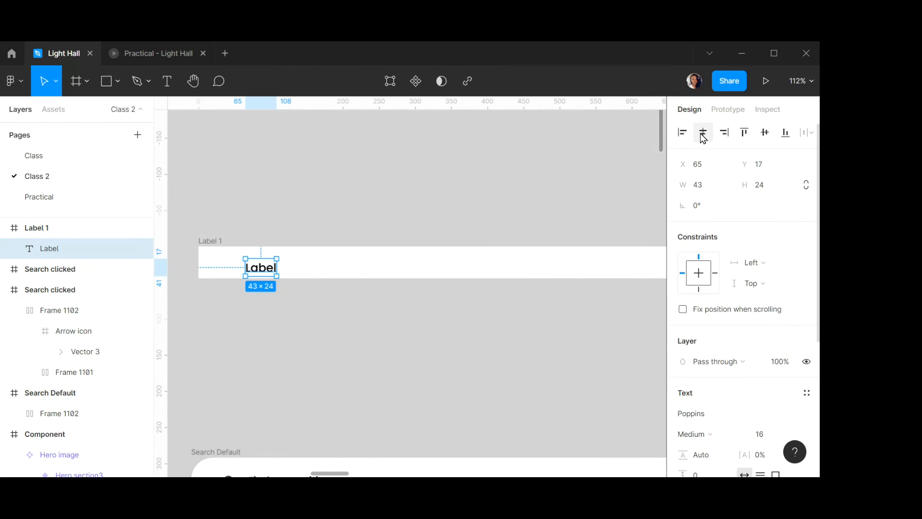
# Centre the "Label" text vertically in the Label 1 frame and nudge it left to X 60.
pyautogui.click(765, 132)
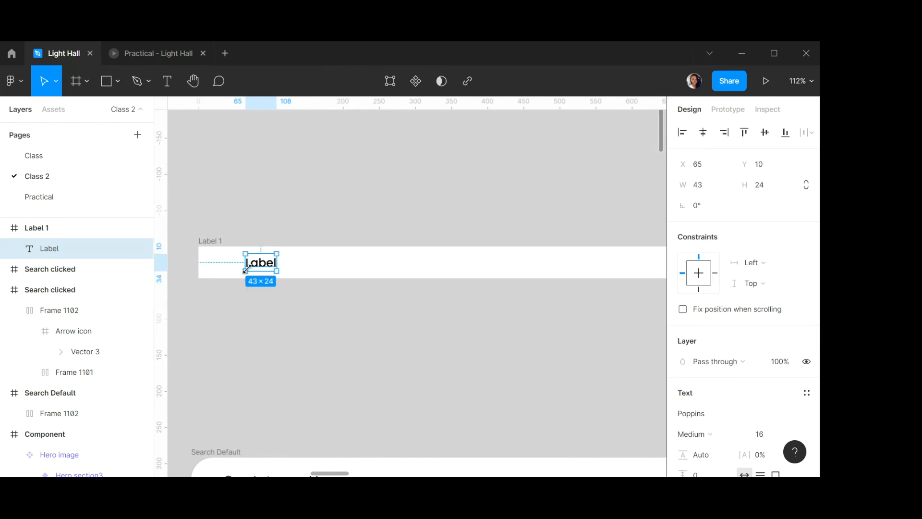
pyautogui.press('alt')
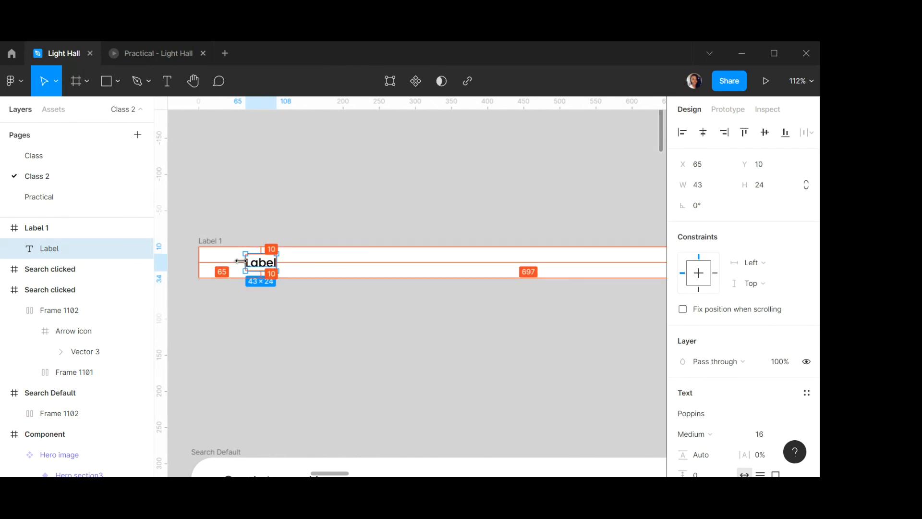
pyautogui.press('alt')
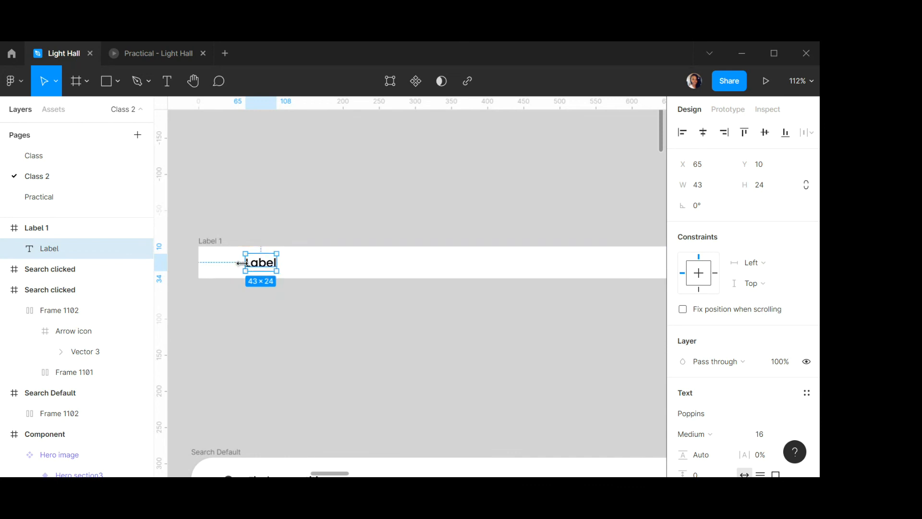
pyautogui.press('alt')
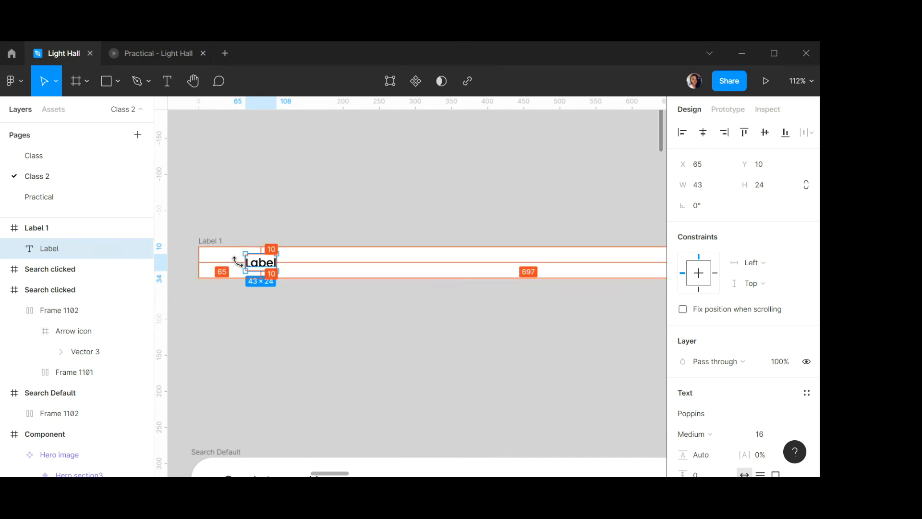
pyautogui.press('alt')
pyautogui.press('Left')
pyautogui.press('Left')
pyautogui.press('Left')
pyautogui.press('Left')
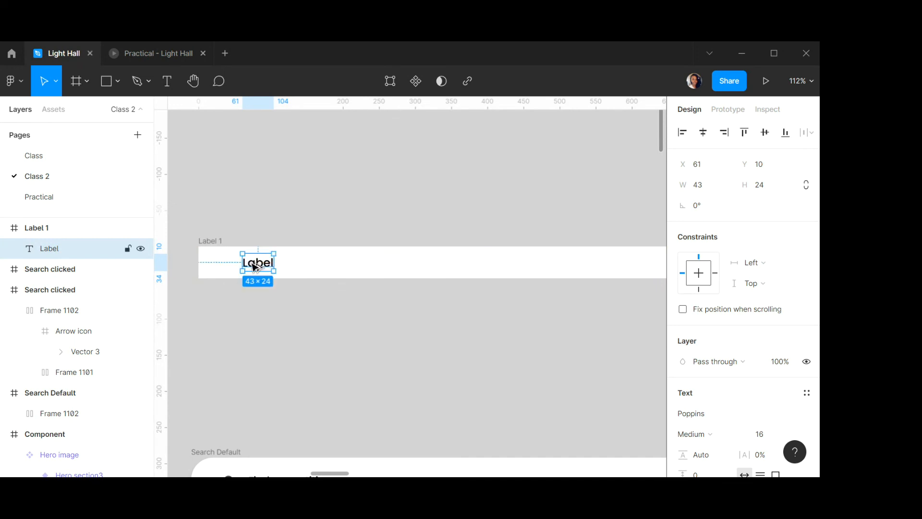
pyautogui.press('alt')
pyautogui.press('Left')
pyautogui.press('alt')
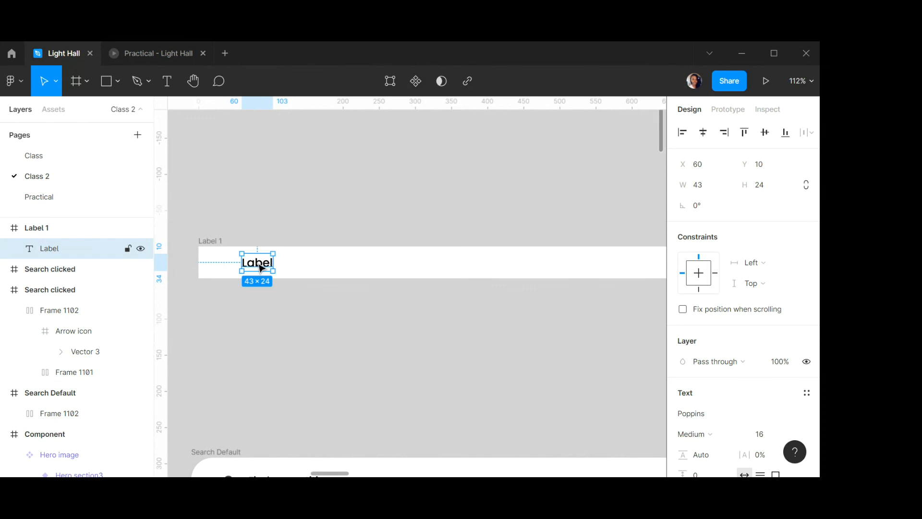
pyautogui.click(280, 226)
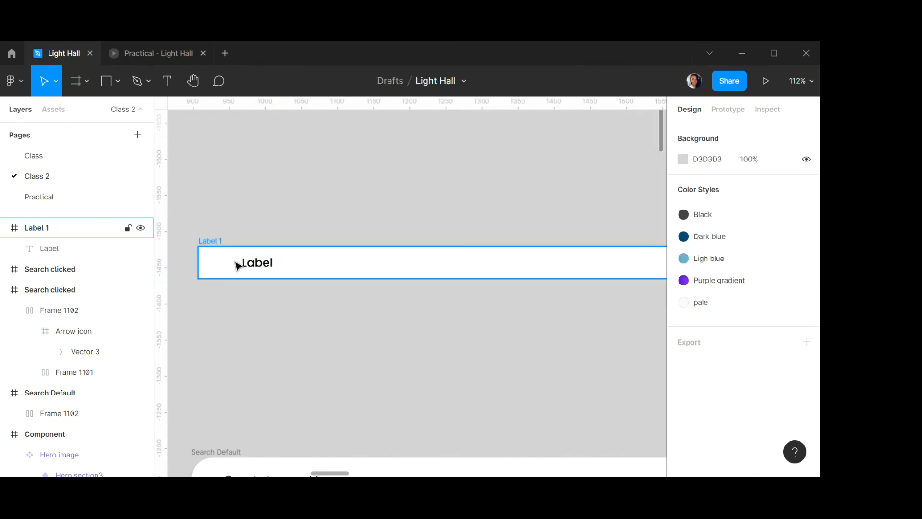
# Move the Label 1 frame up to about X 898, Y -1582, left-aligned with the Search Default frame.
pyautogui.click(235, 261)
pyautogui.moveTo(322, 272); pyautogui.dragTo(315, 198)
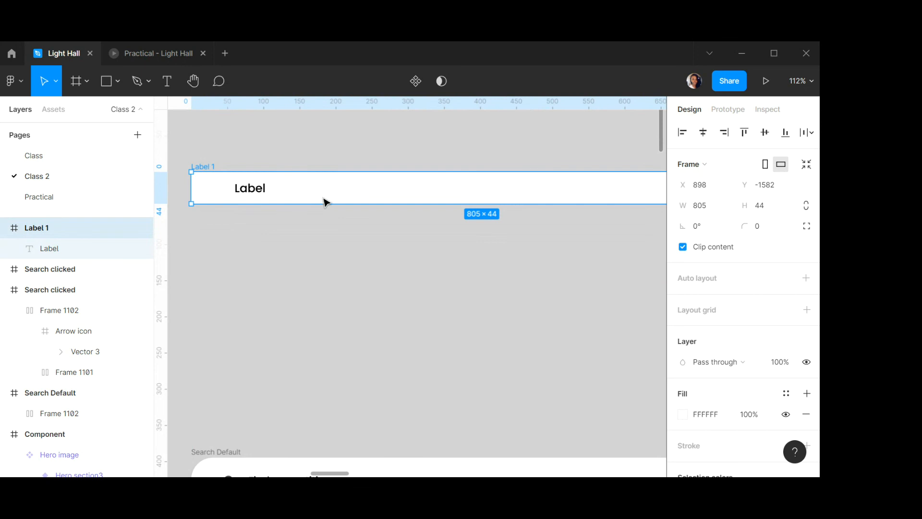
pyautogui.click(325, 210)
# Duplicate the Label 1 frame straight below the original, at about Y -1520.
pyautogui.click(311, 194)
pyautogui.moveTo(313, 193); pyautogui.dragTo(312, 238)
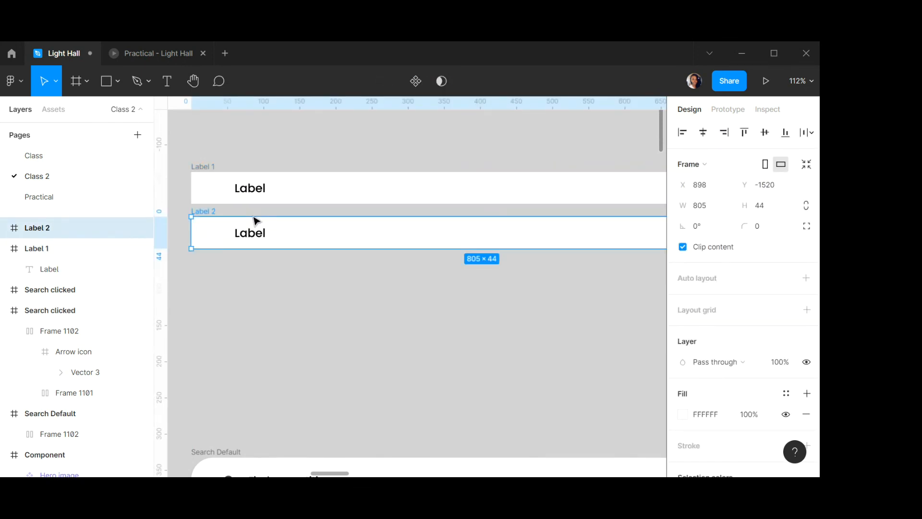
pyautogui.doubleClick(215, 212)
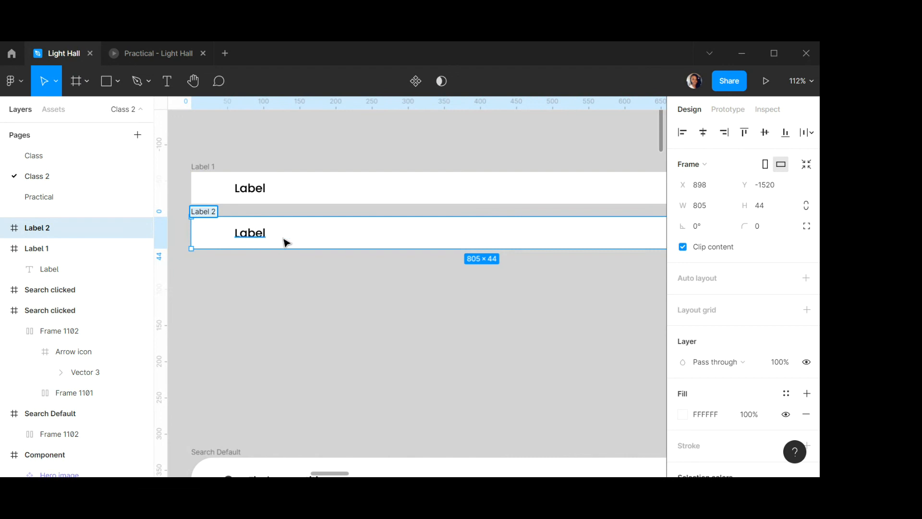
pyautogui.click(322, 211)
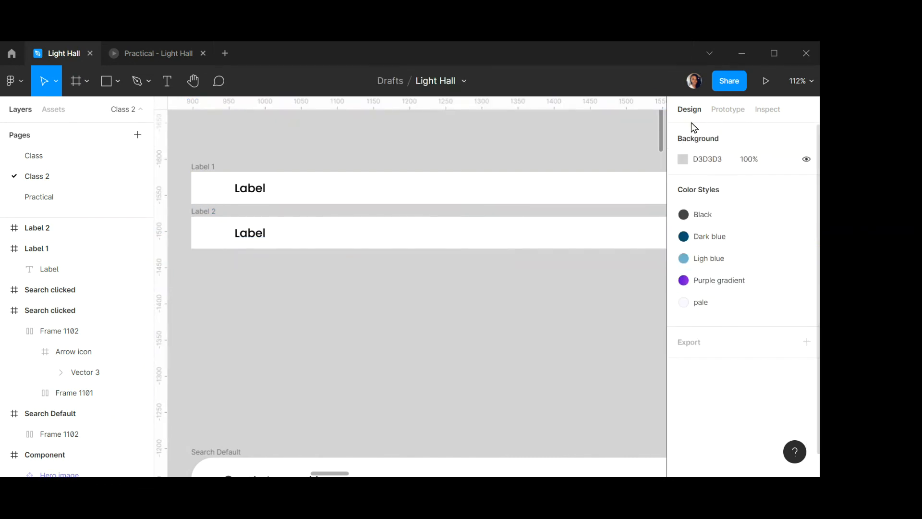
# Set the fill colour of the Label 2 frame to F1F1F1.
pyautogui.click(206, 211)
pyautogui.scroll(-3, 726, 343)
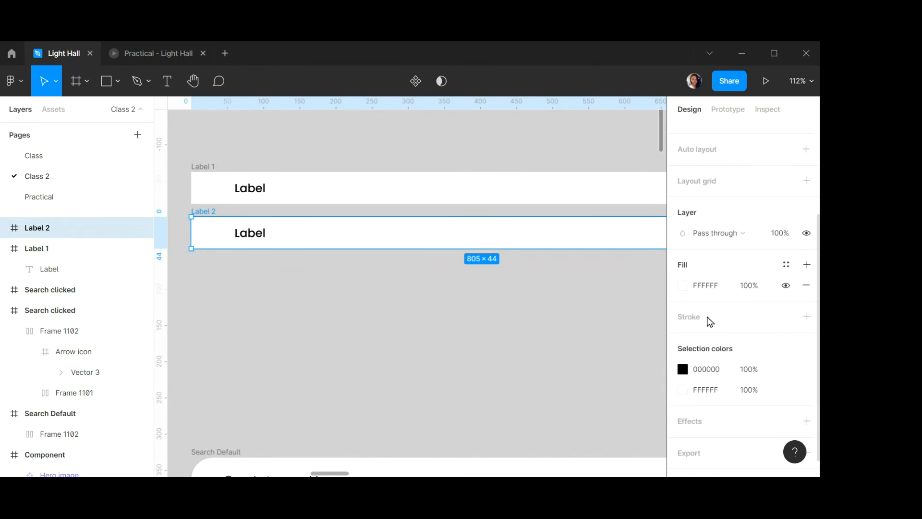
pyautogui.click(715, 288)
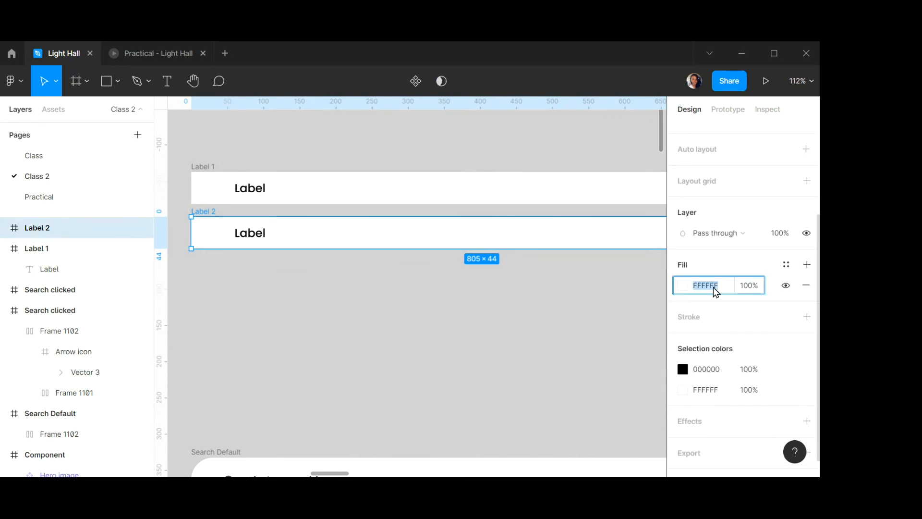
pyautogui.write('f1f1f1')
pyautogui.press('Return')
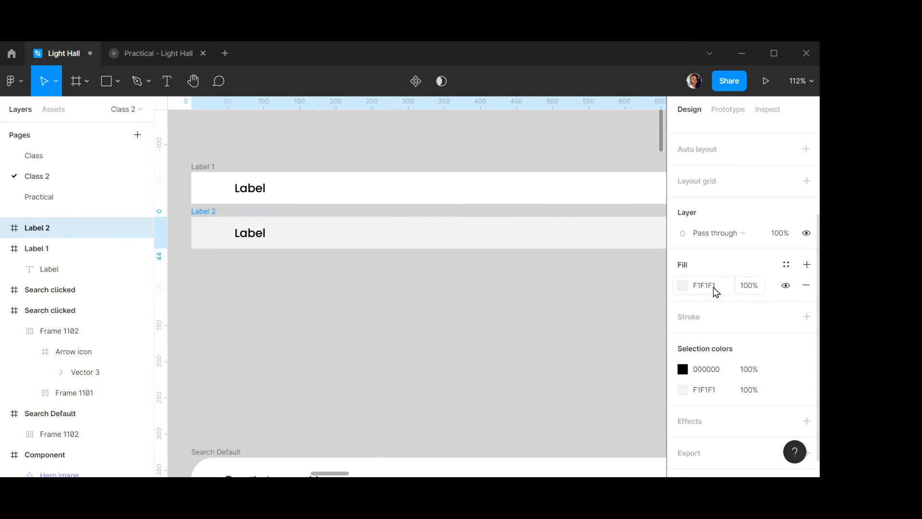
# Remove the white fill from the Label 1 frame.
pyautogui.click(212, 177)
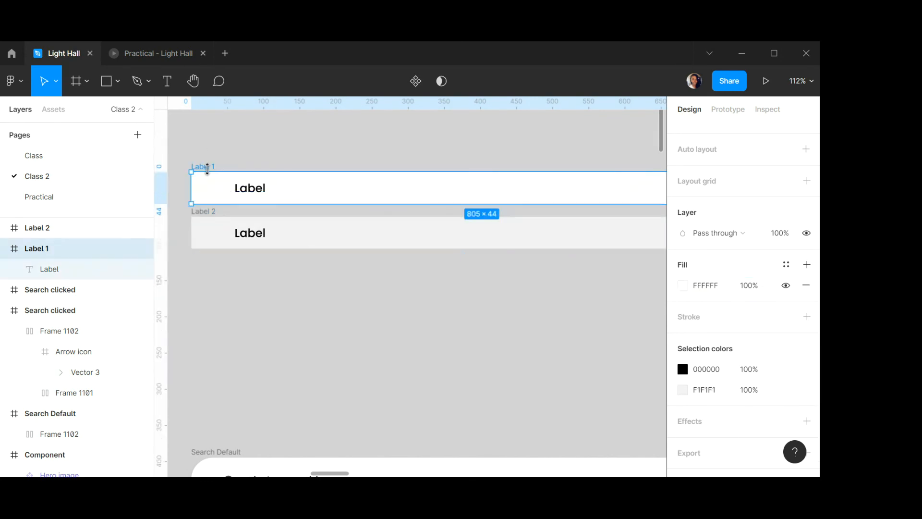
pyautogui.click(807, 285)
pyautogui.scroll(1, 405, 215)
pyautogui.scroll(-5, 405, 215)
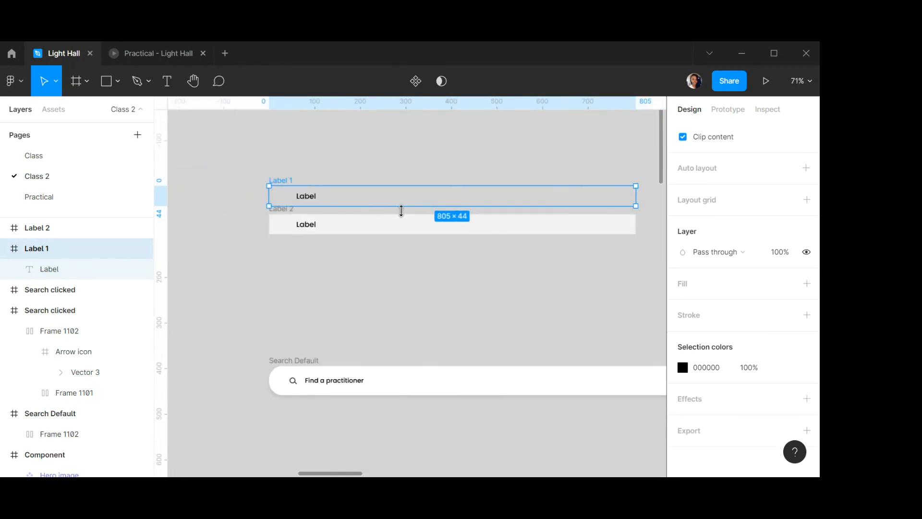
pyautogui.click(340, 181)
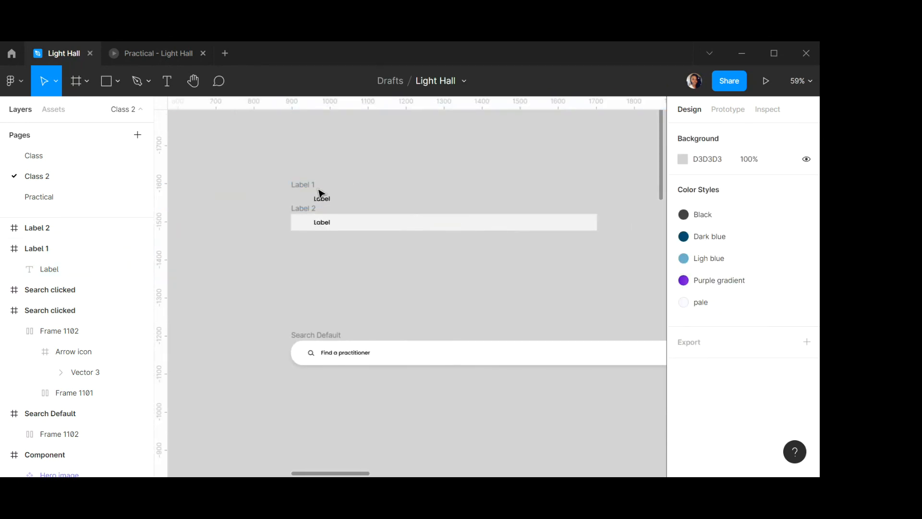
# Turn the Label 1 and Label 2 frames into two separate components.
pyautogui.click(300, 186)
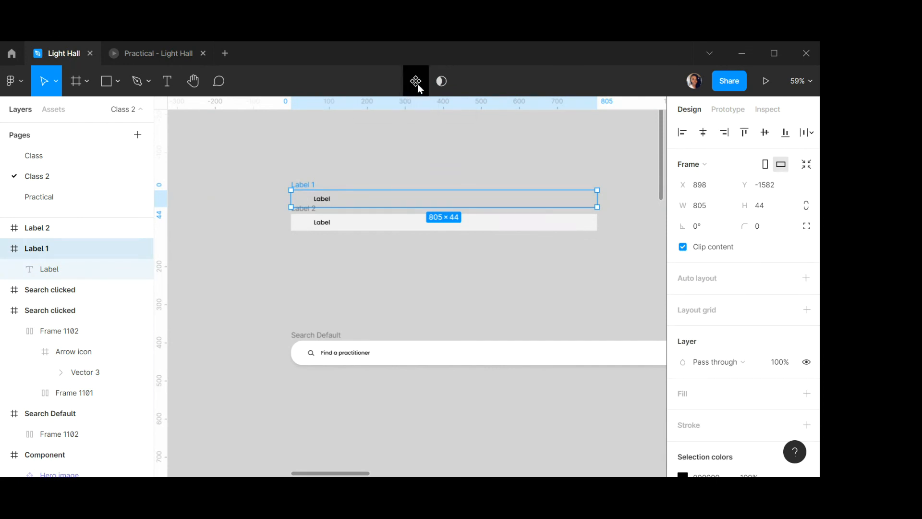
pyautogui.click(417, 82)
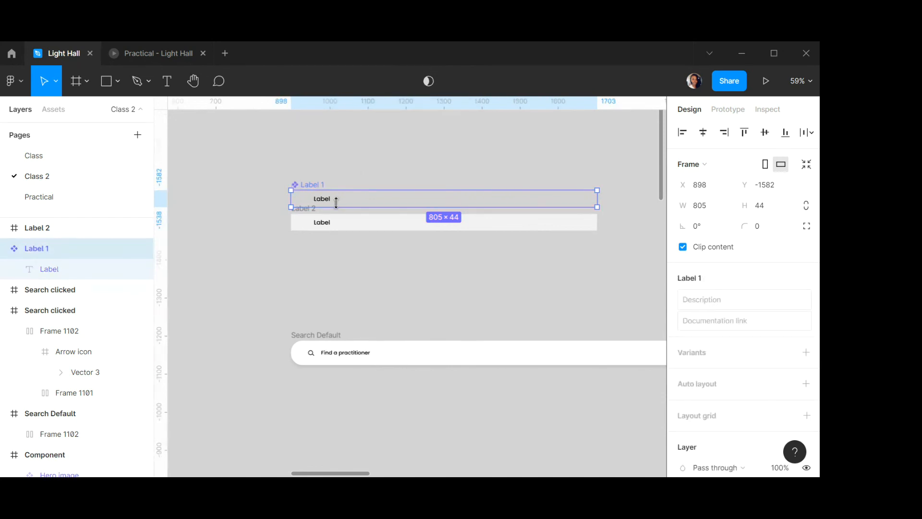
pyautogui.click(309, 218)
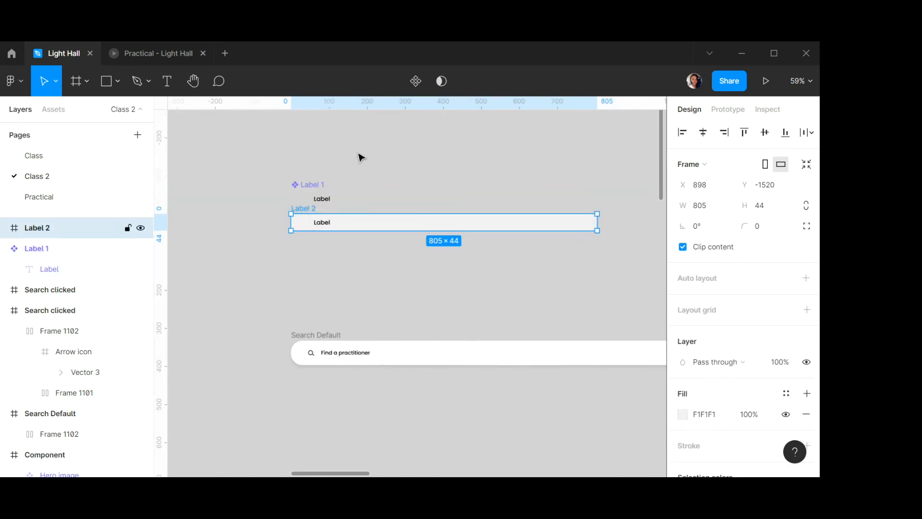
pyautogui.click(413, 81)
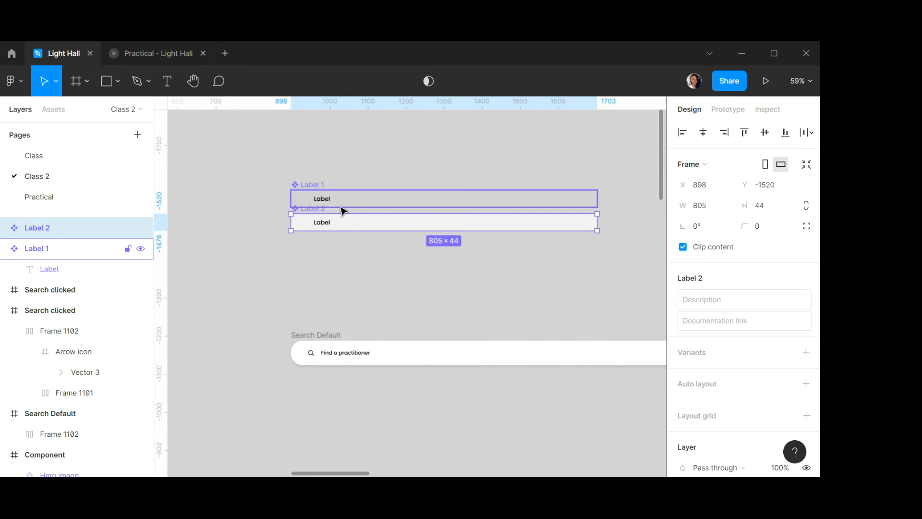
pyautogui.click(366, 179)
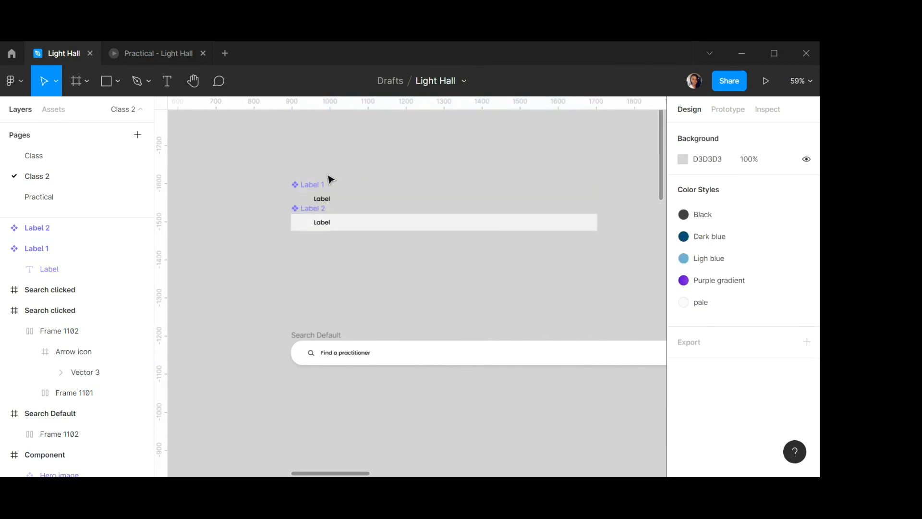
# Combine the Label 1 and Label 2 components as variants of one component set.
pyautogui.click(302, 206)
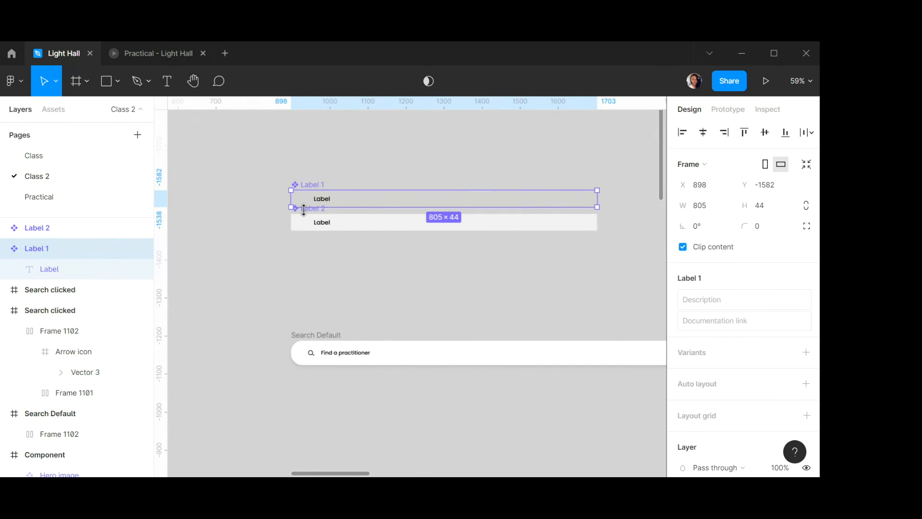
pyautogui.scroll(1, 304, 210)
pyautogui.scroll(3, 303, 210)
pyautogui.keyDown('shift'); pyautogui.click(291, 212); pyautogui.keyUp('shift')
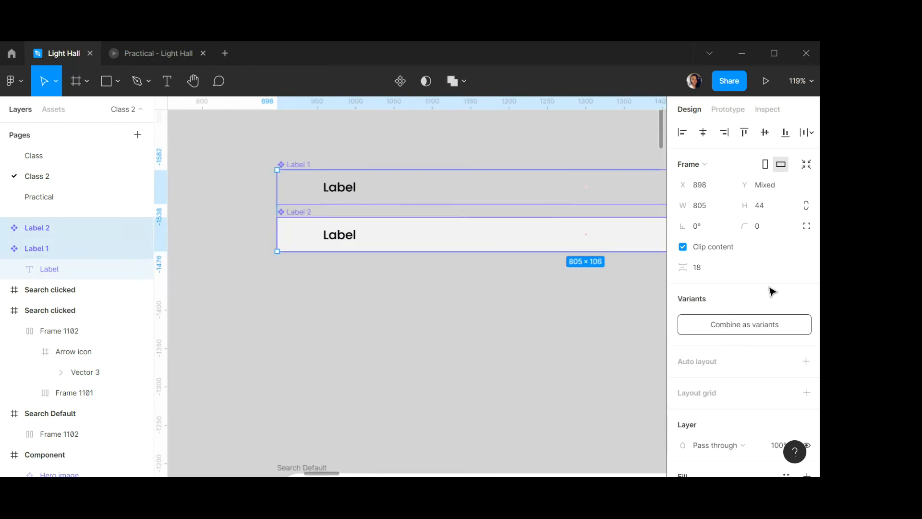
pyautogui.click(749, 329)
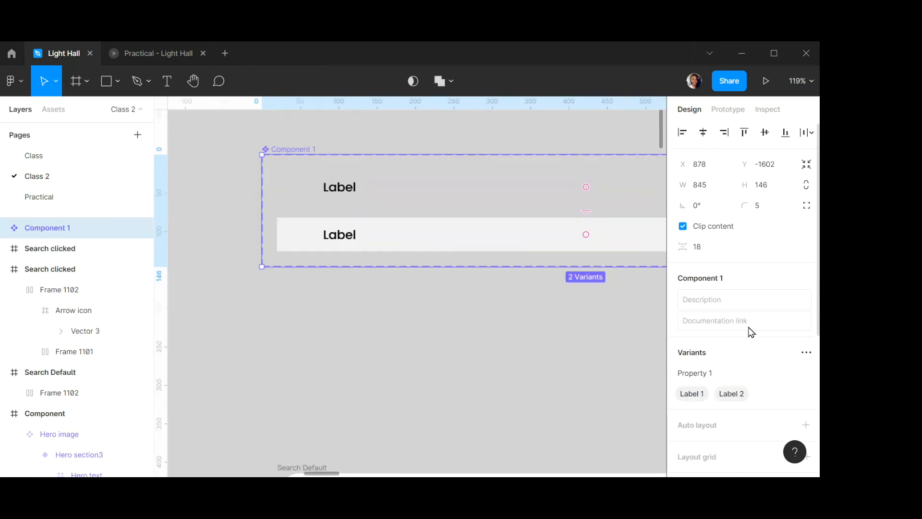
# Rename the component set holding the two label variants to "H.move".
pyautogui.doubleClick(301, 148)
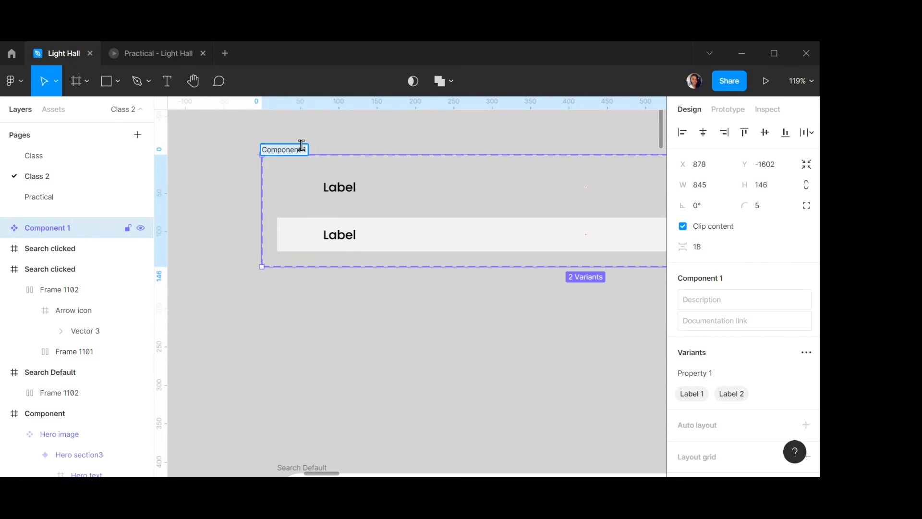
pyautogui.write('H.m')
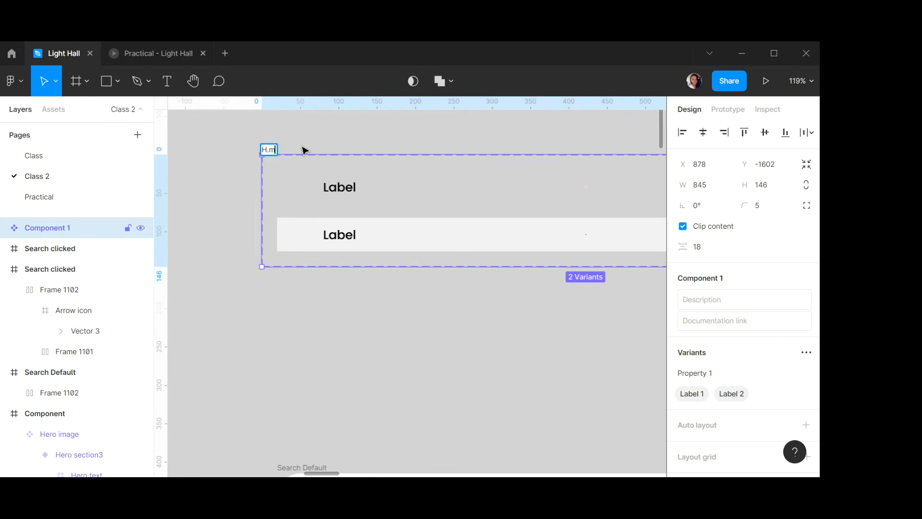
pyautogui.write('ove')
pyautogui.click(206, 157)
pyautogui.scroll(1, 341, 174)
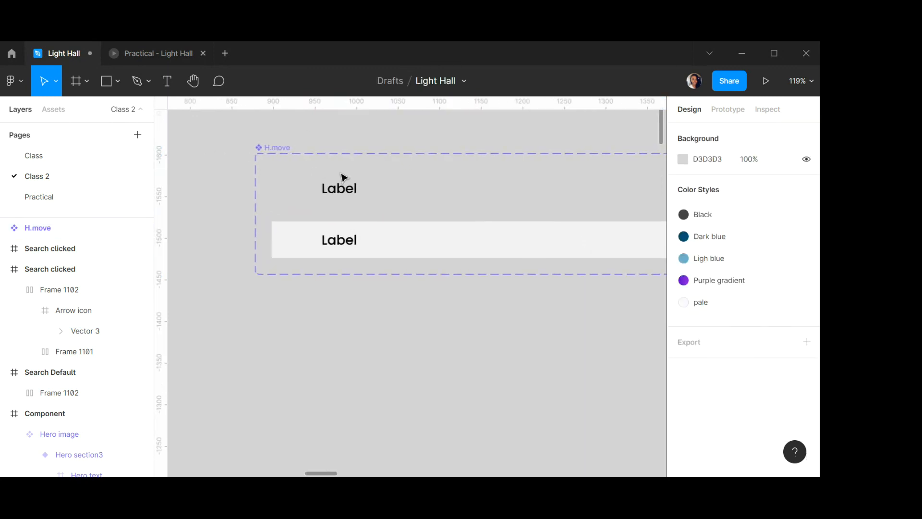
# Add a prototype interaction on the Label 1 variant that changes it to Label 2.
pyautogui.scroll(-3, 341, 174)
pyautogui.scroll(-5, 343, 177)
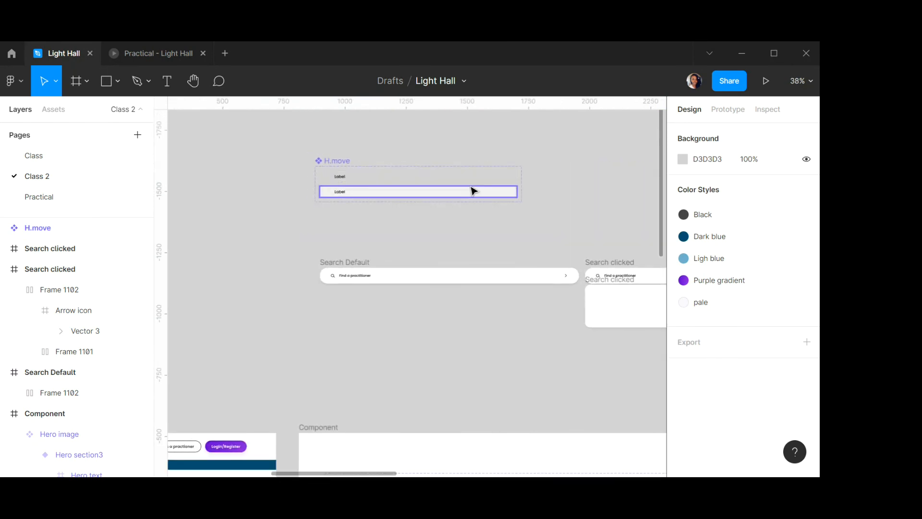
pyautogui.scroll(5, 420, 179)
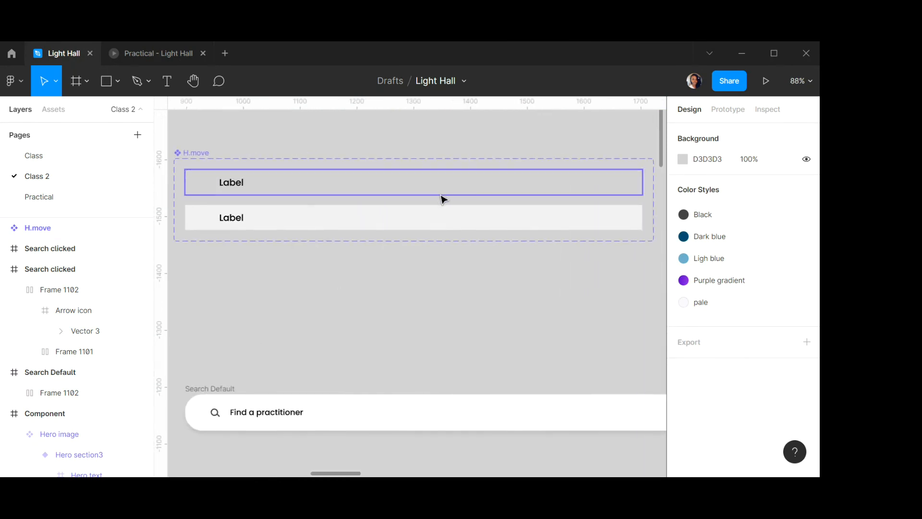
pyautogui.scroll(-2, 443, 189)
pyautogui.click(455, 186)
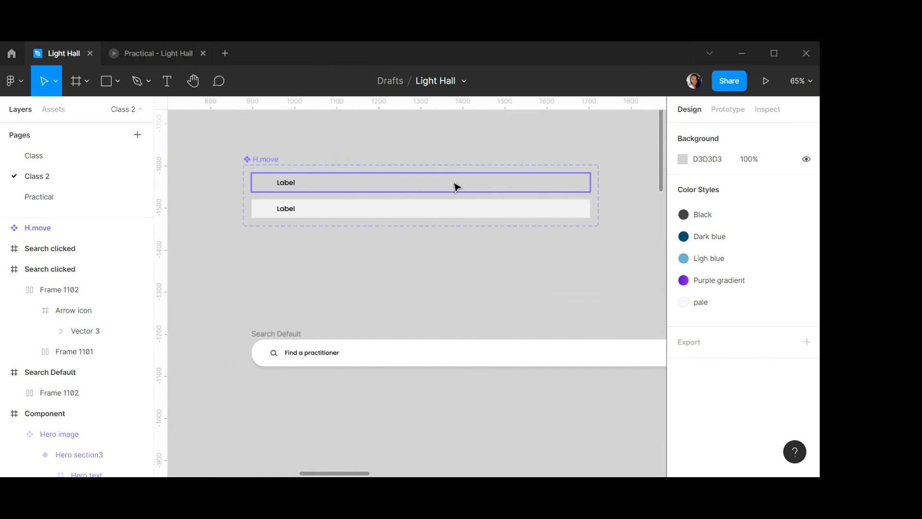
pyautogui.click(728, 111)
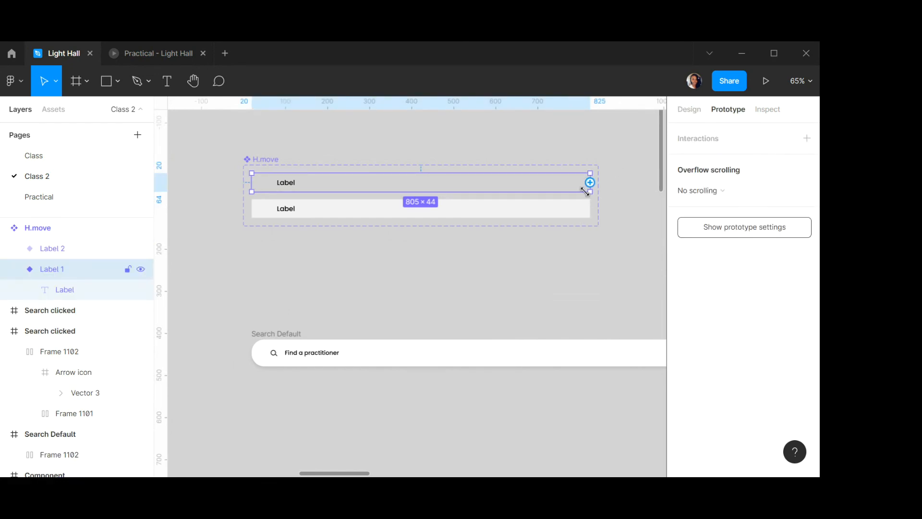
pyautogui.moveTo(590, 182); pyautogui.dragTo(344, 210)
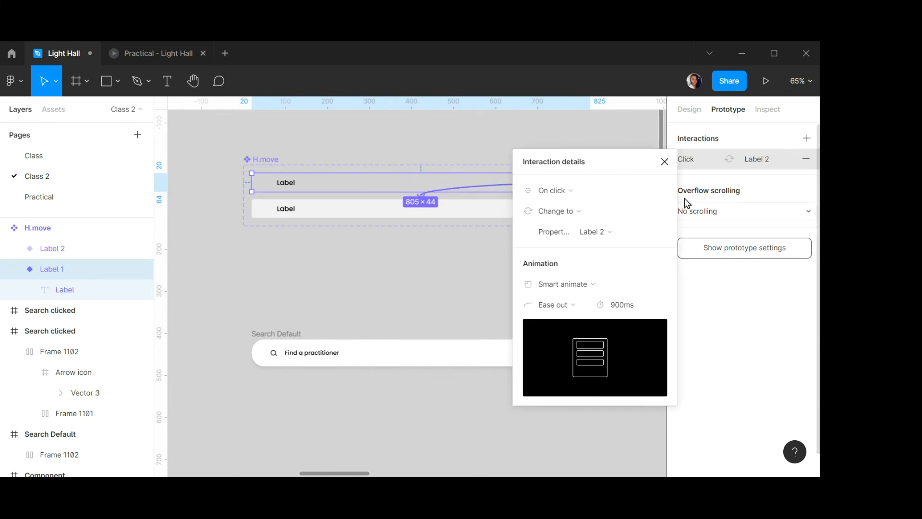
pyautogui.moveTo(605, 165); pyautogui.dragTo(714, 116)
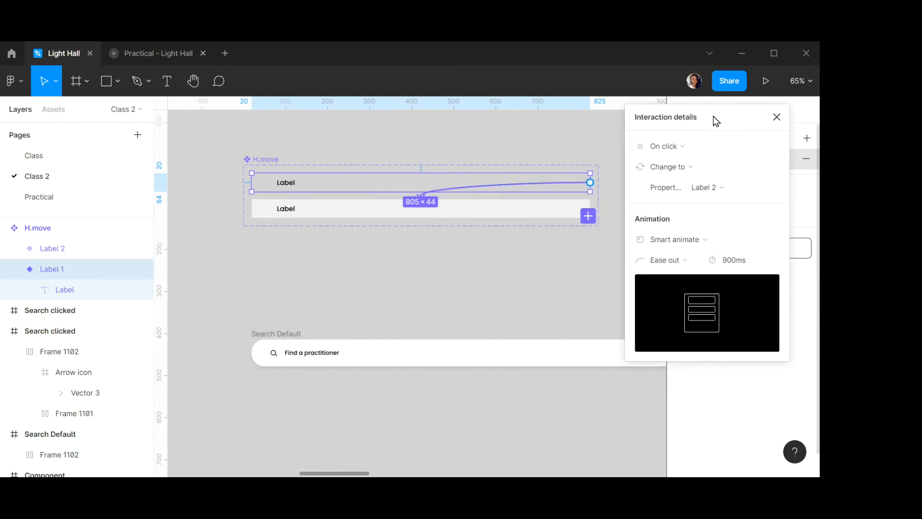
# Set the Label 1 interaction to an Instant animation triggered by Mouse enter.
pyautogui.click(690, 240)
pyautogui.click(674, 210)
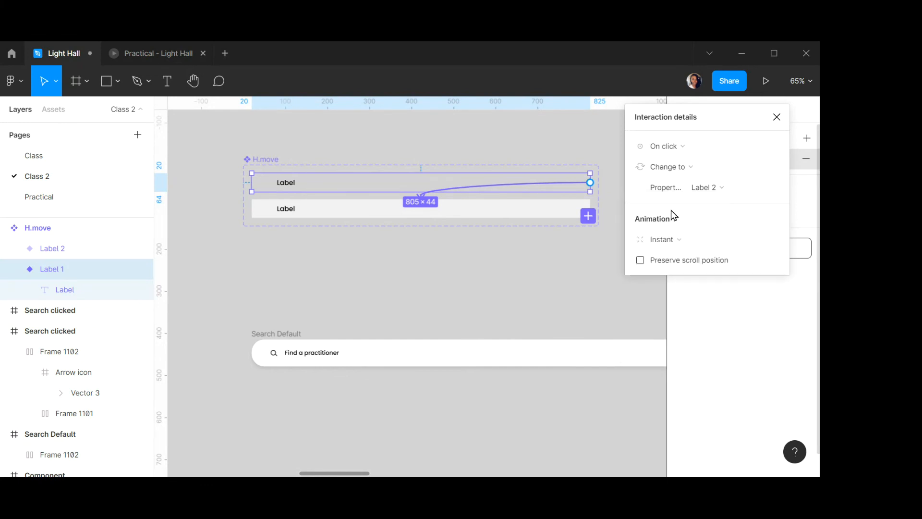
pyautogui.click(683, 152)
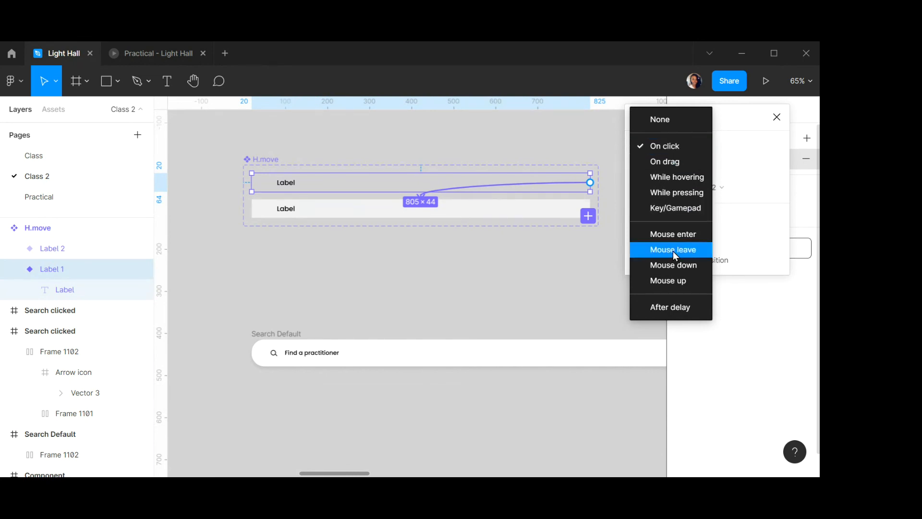
pyautogui.click(674, 235)
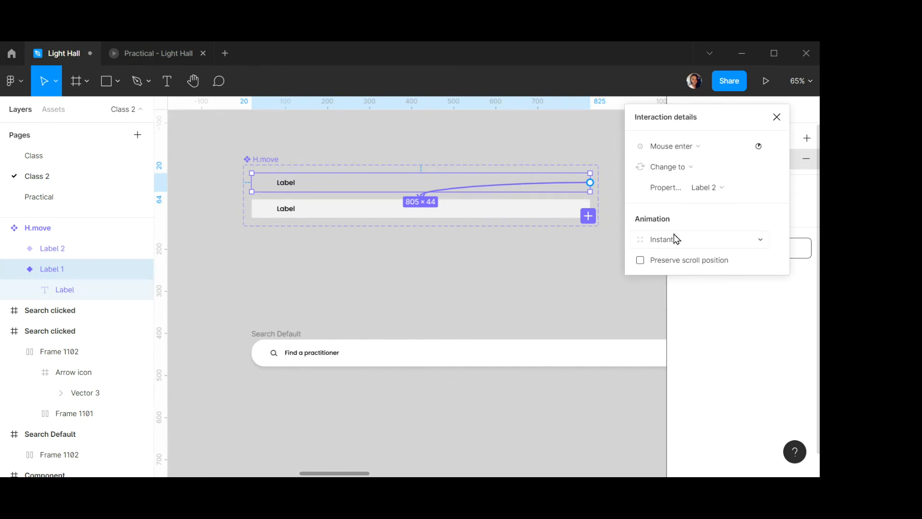
# Add an interaction changing the Label 2 variant back to Label 1 on Mouse leave.
pyautogui.click(510, 215)
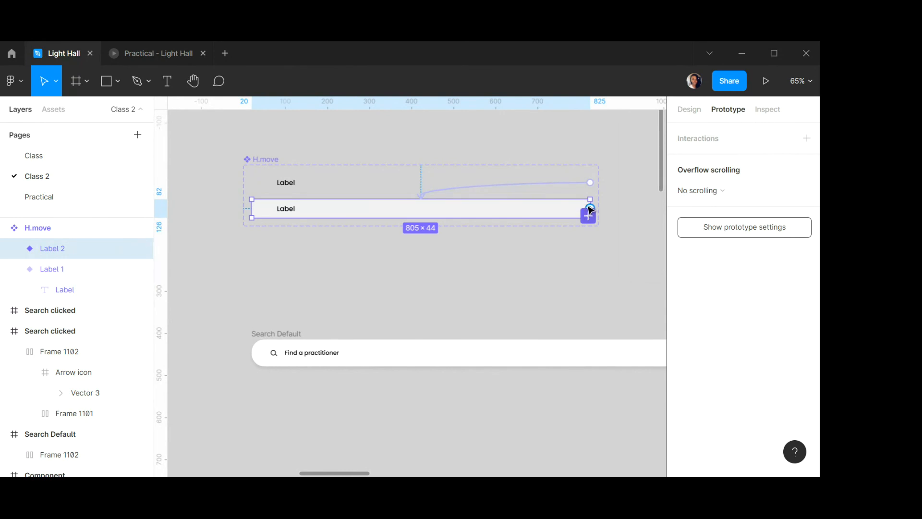
pyautogui.moveTo(590, 208); pyautogui.dragTo(398, 188)
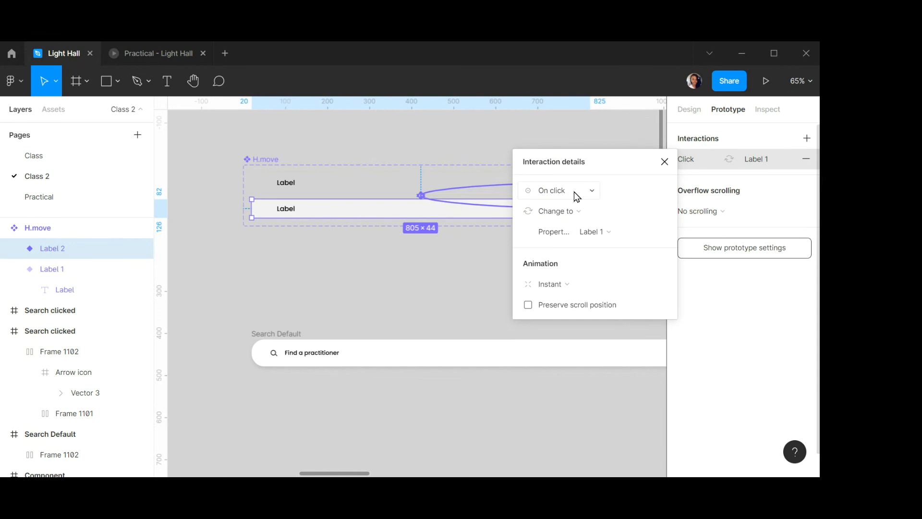
pyautogui.click(575, 192)
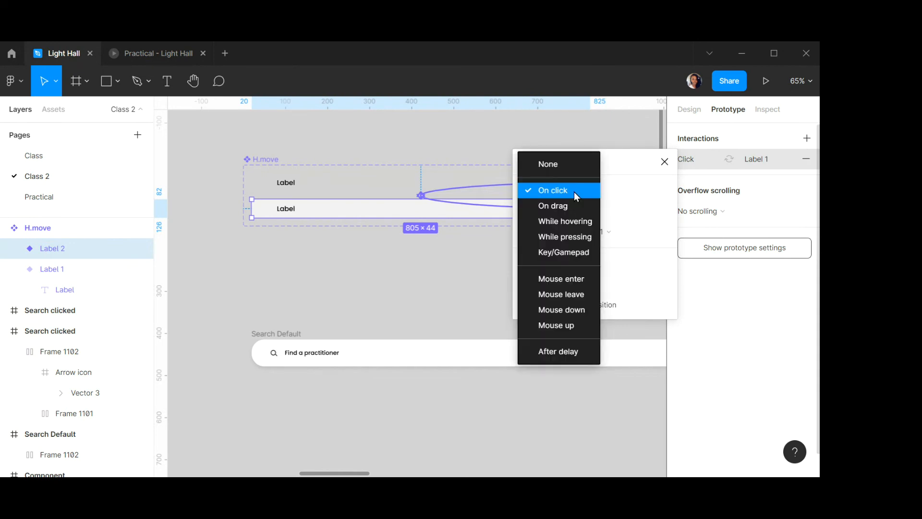
pyautogui.click(577, 294)
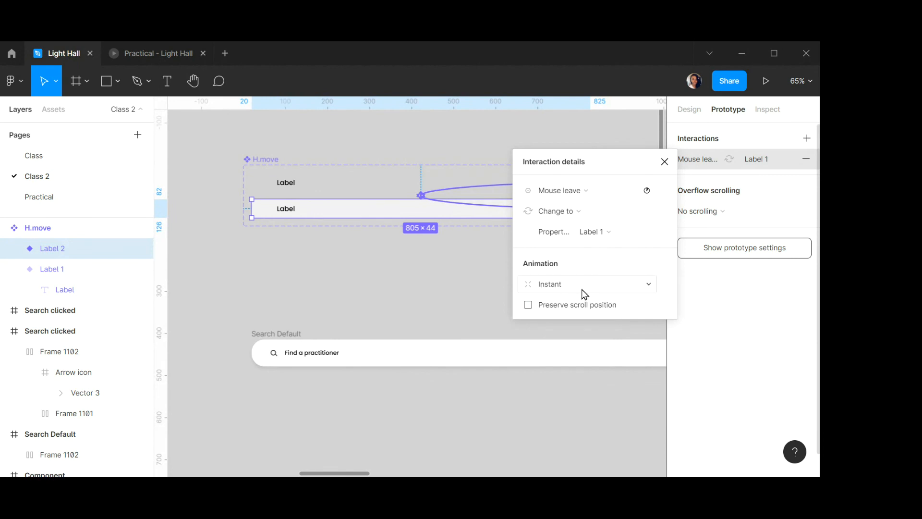
pyautogui.click(665, 162)
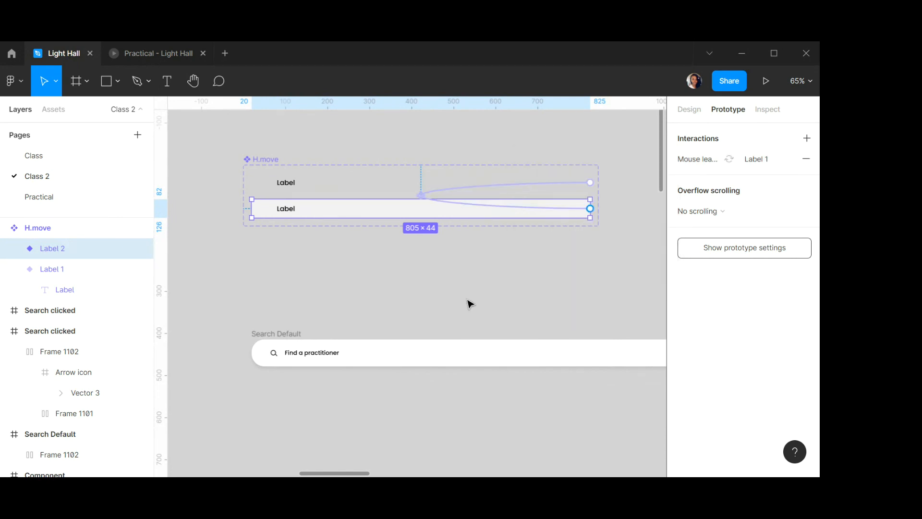
# Draw a rectangle about 242 × 48 below the H.move set and duplicate it beside the original.
pyautogui.scroll(-2, 478, 325)
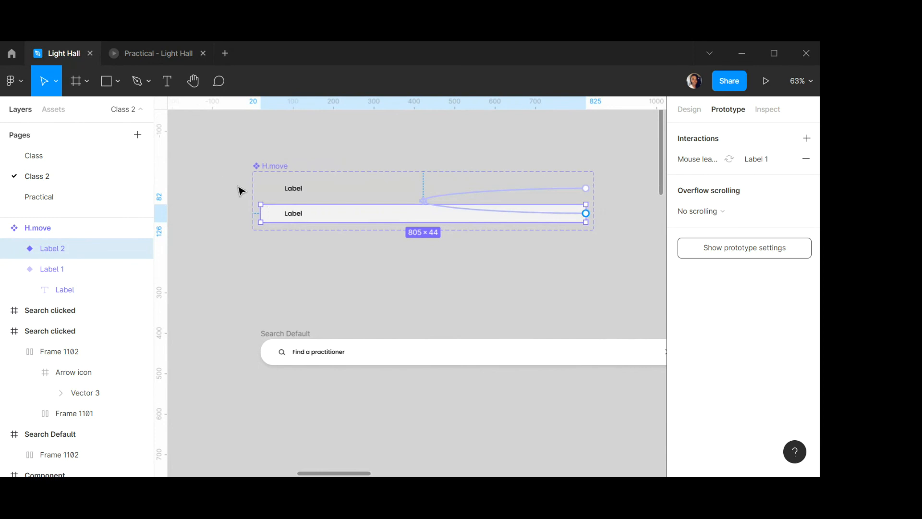
pyautogui.click(108, 89)
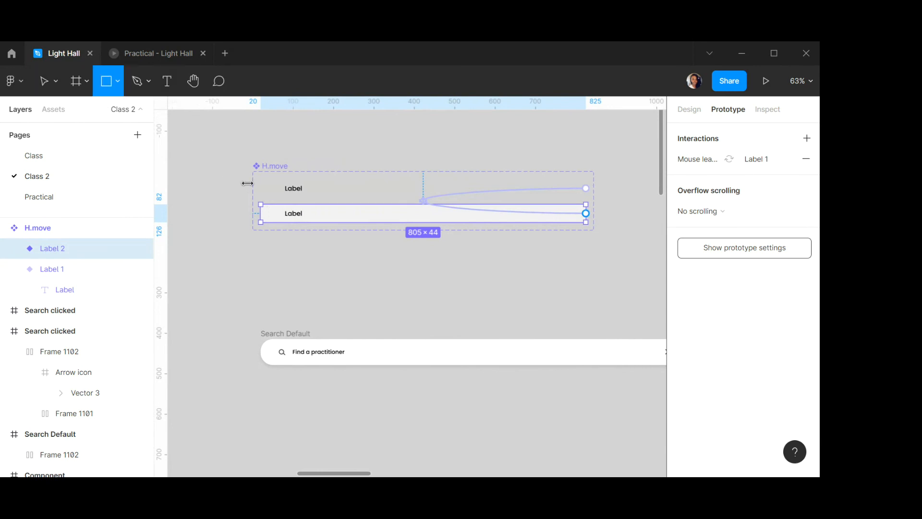
pyautogui.moveTo(267, 251); pyautogui.dragTo(366, 271)
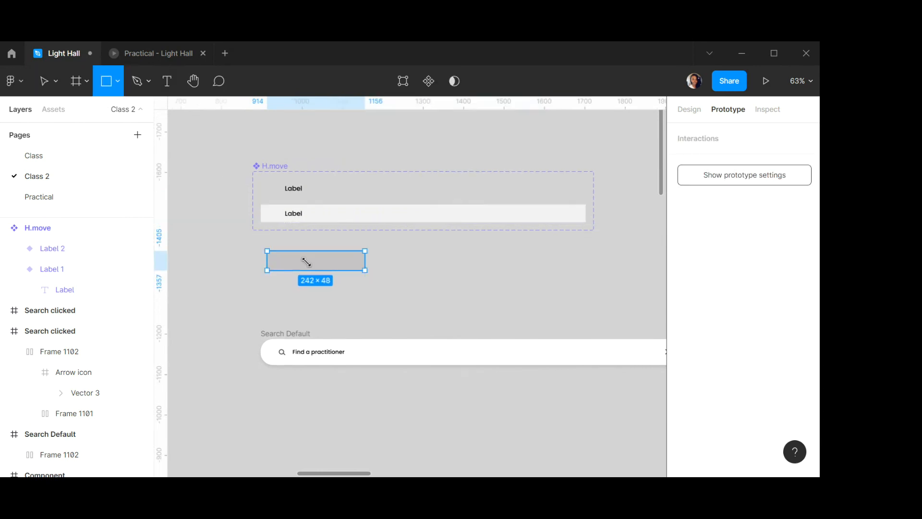
pyautogui.moveTo(307, 264); pyautogui.dragTo(425, 263)
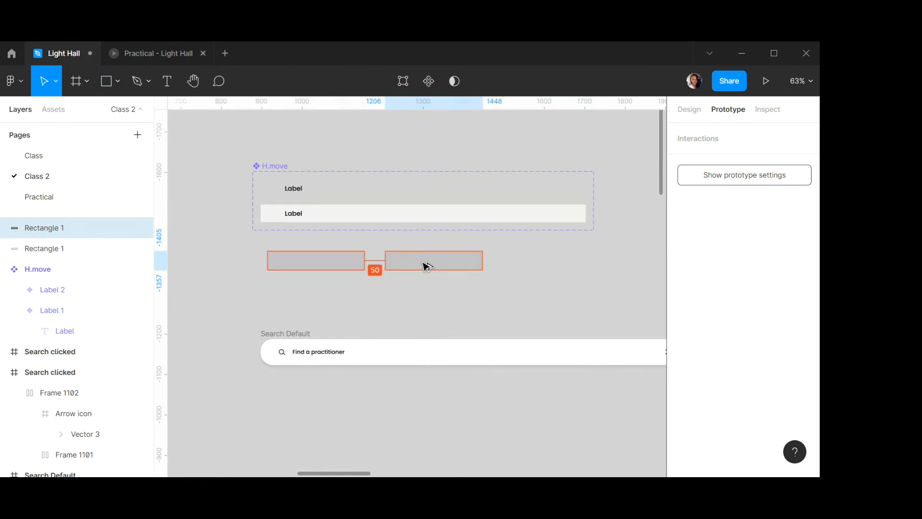
# Turn the two rectangles into two separate components.
pyautogui.click(291, 266)
pyautogui.click(428, 81)
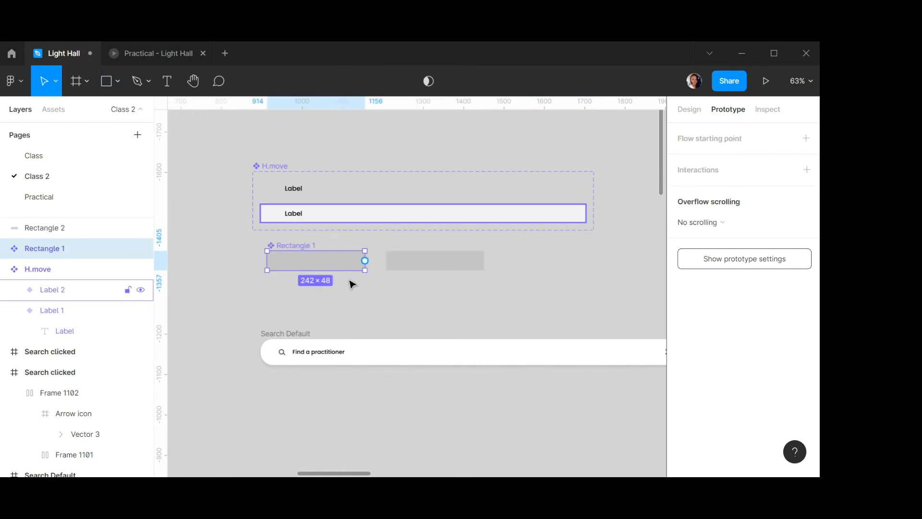
pyautogui.click(437, 259)
pyautogui.click(428, 81)
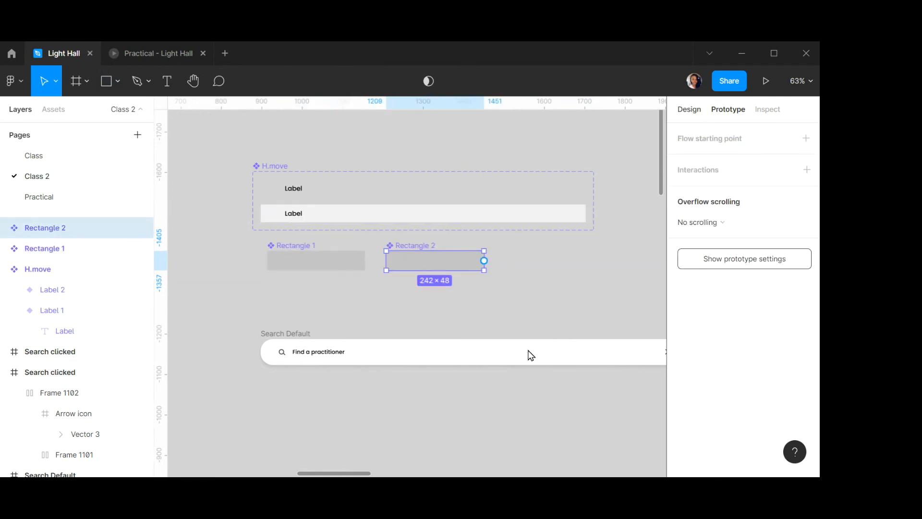
# Combine the two rectangle components as variants and delete the resulting component set.
pyautogui.click(689, 110)
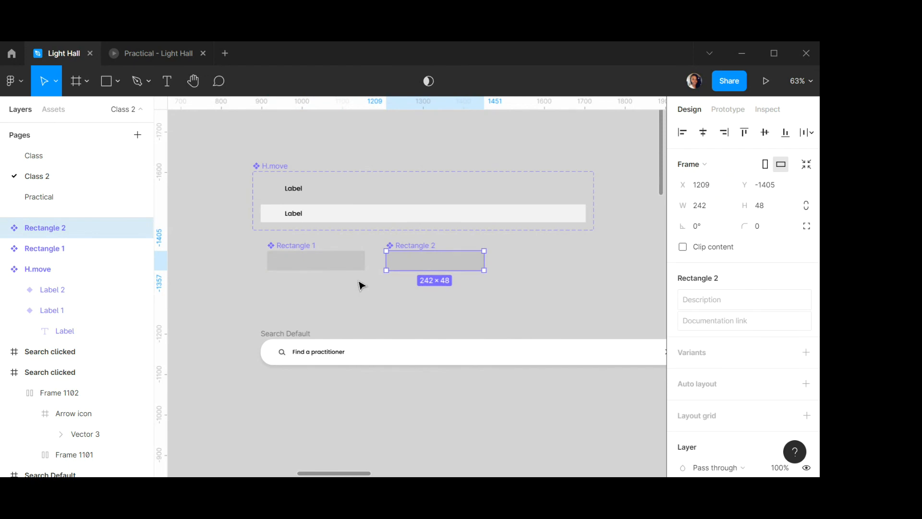
pyautogui.click(294, 255)
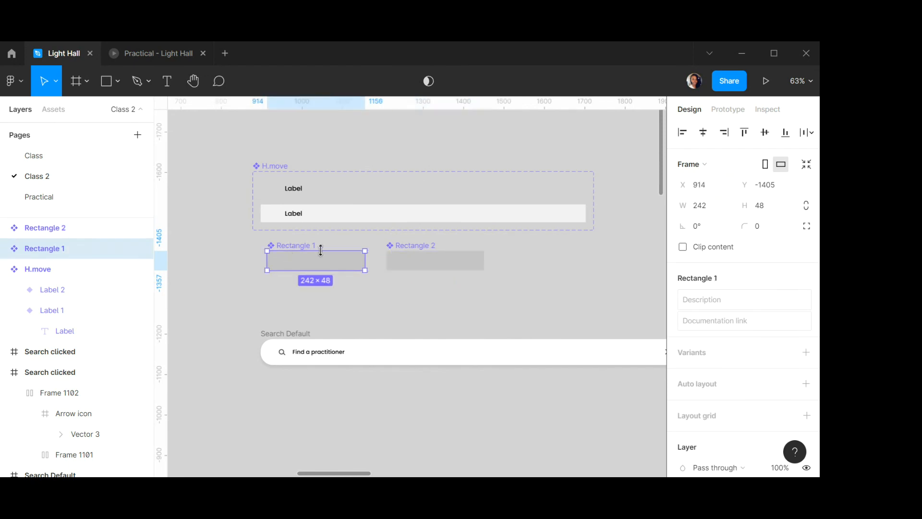
pyautogui.keyDown('shift'); pyautogui.click(412, 255); pyautogui.keyUp('shift')
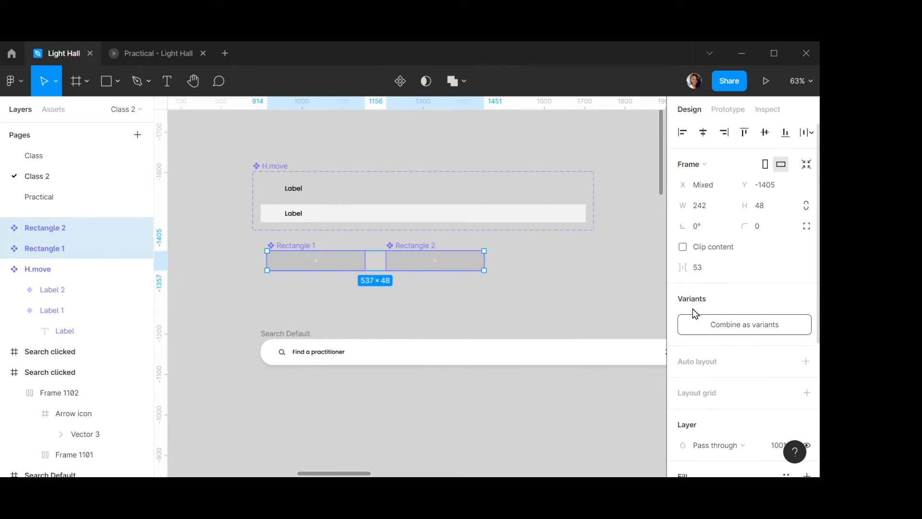
pyautogui.click(757, 325)
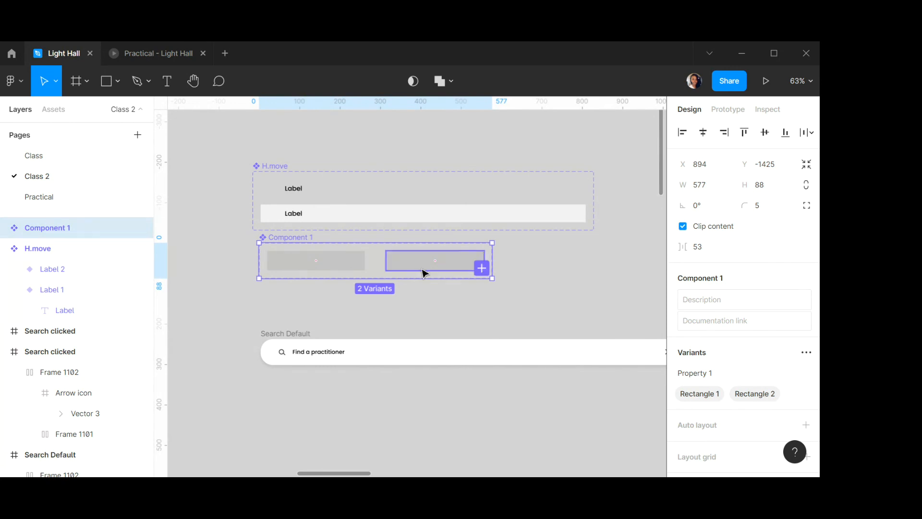
pyautogui.press('Delete')
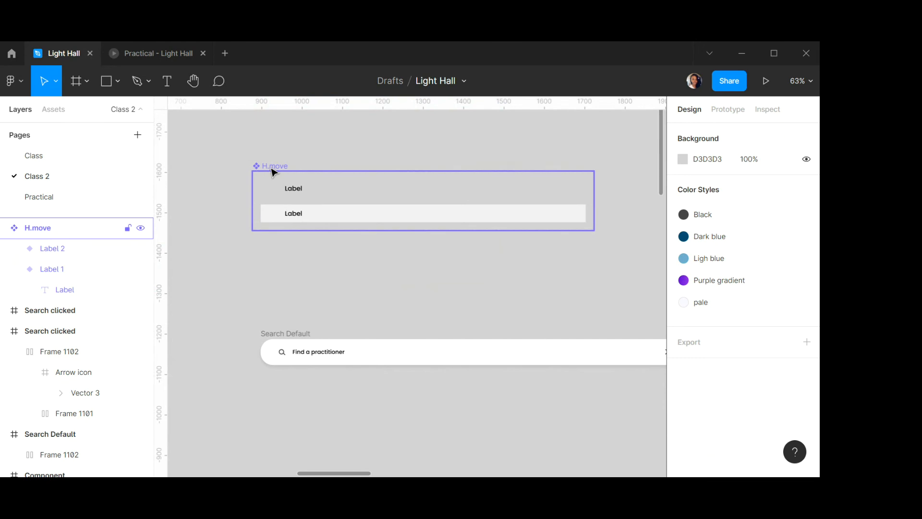
# Place an instance of the Label 1 variant outside the H.move set and cut it from the canvas.
pyautogui.click(282, 176)
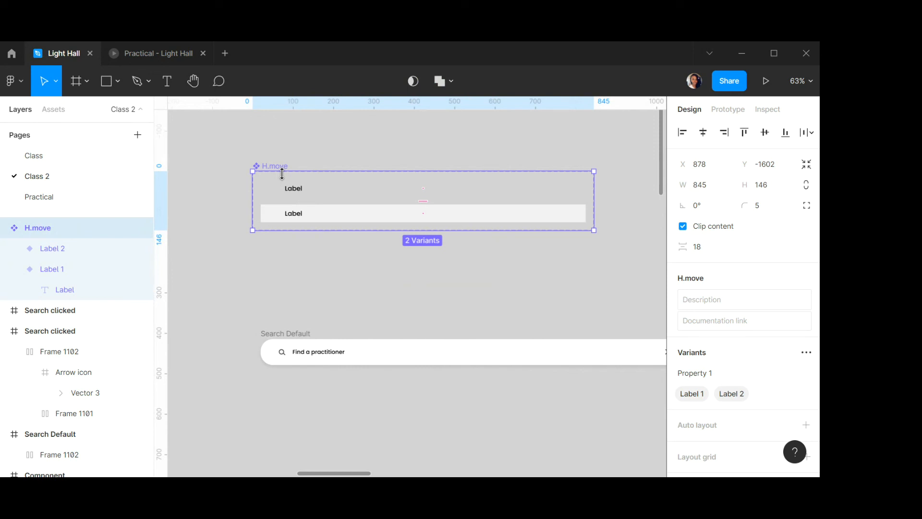
pyautogui.click(336, 193)
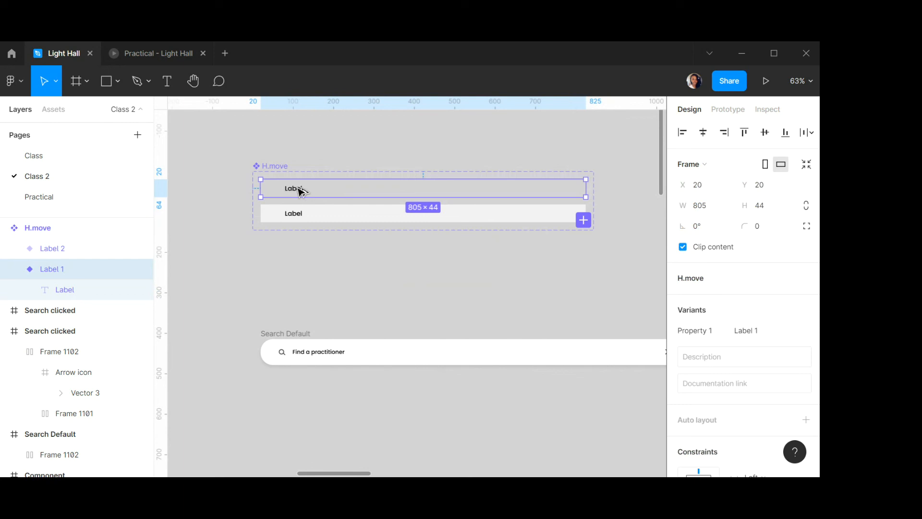
pyautogui.moveTo(301, 189); pyautogui.dragTo(335, 275)
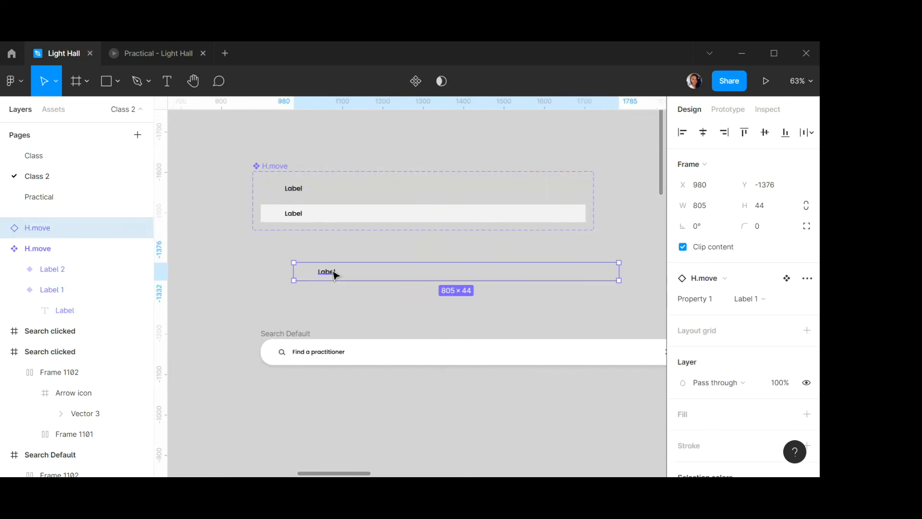
pyautogui.press('Delete')
# Paste the H.move instance into the empty white dropdown frame under the clicked search bar.
pyautogui.hscroll(8, 418, 288)
pyautogui.hscroll(3, 411, 284)
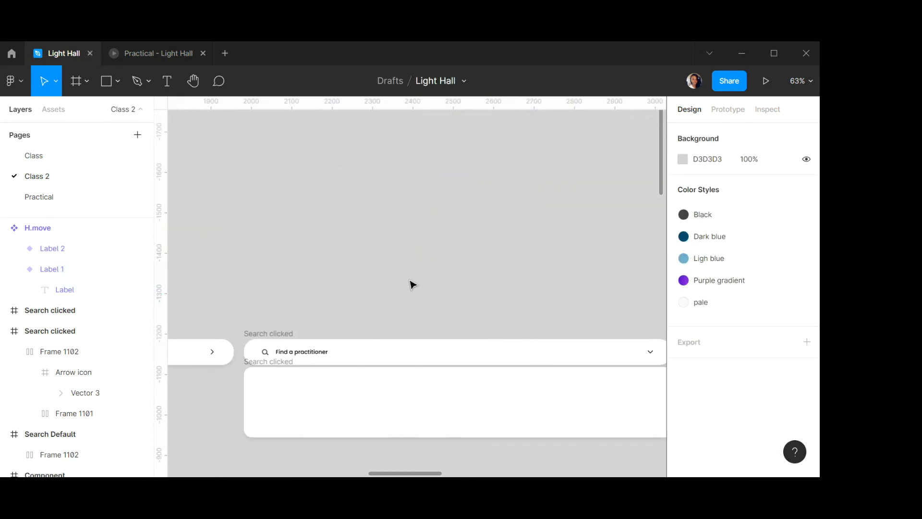
pyautogui.scroll(1, 434, 305)
pyautogui.scroll(-3, 434, 305)
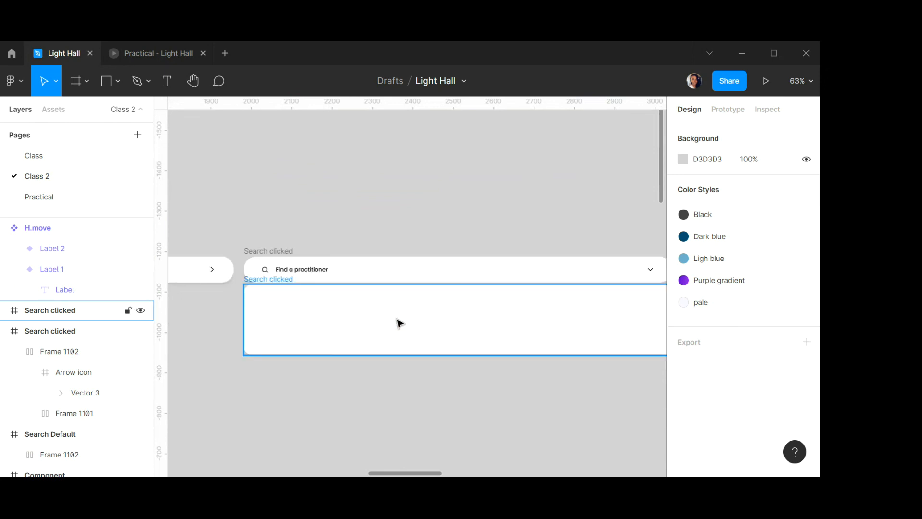
pyautogui.click(404, 330)
pyautogui.hscroll(1, 434, 333)
pyautogui.hscroll(-1, 434, 334)
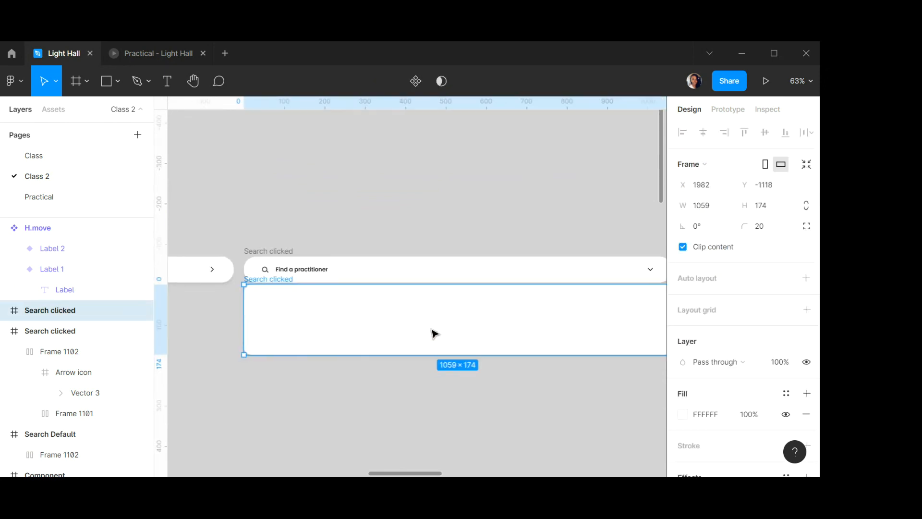
pyautogui.hscroll(2, 435, 333)
pyautogui.hscroll(1, 434, 333)
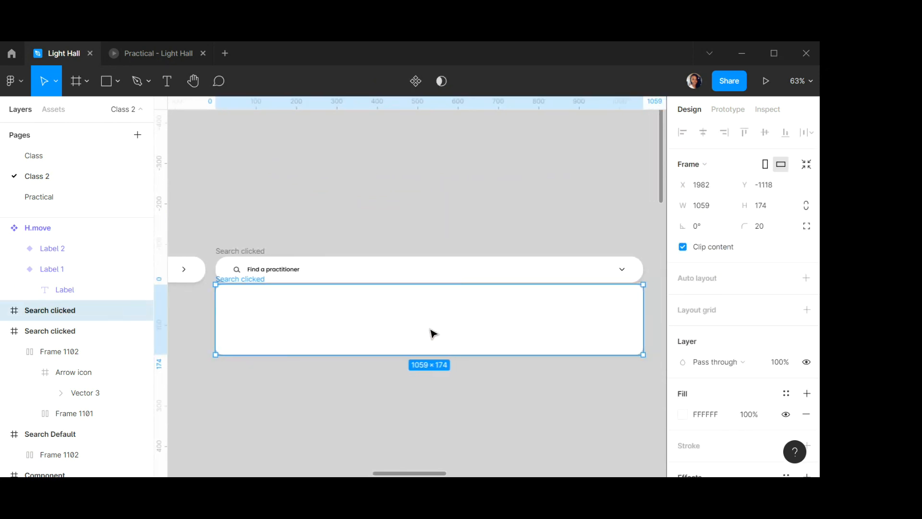
pyautogui.scroll(-3, 433, 333)
pyautogui.scroll(2, 433, 333)
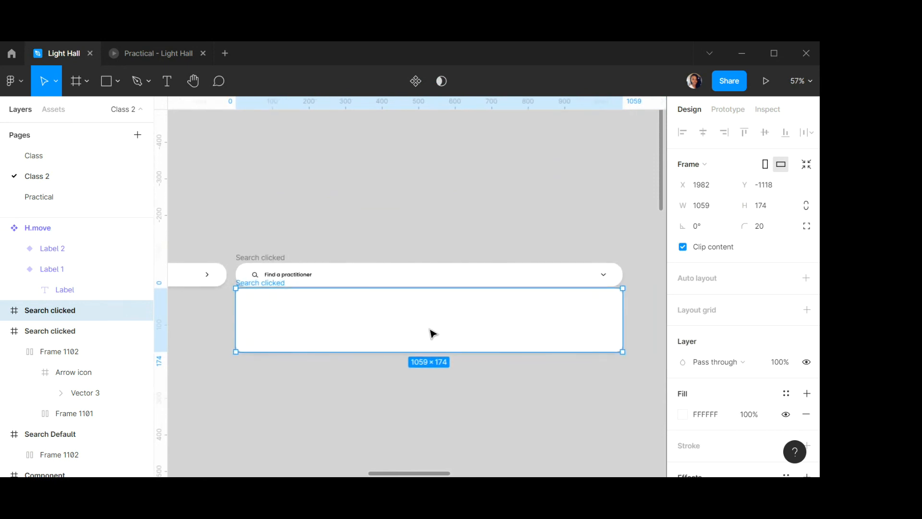
pyautogui.hotkey('ctrl', 'v')
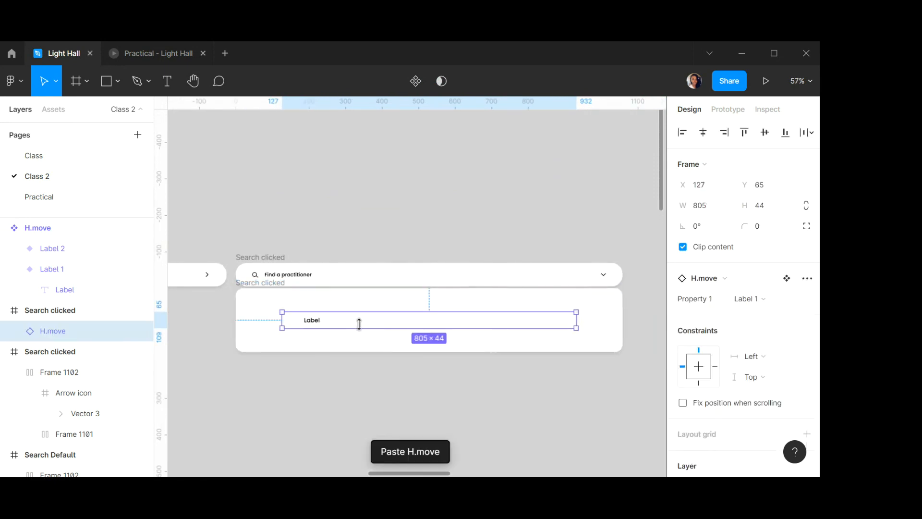
# Move the H.move instance to X 0, Y 25 within the dropdown frame.
pyautogui.moveTo(364, 321); pyautogui.dragTo(274, 312)
pyautogui.scroll(5, 262, 307)
pyautogui.scroll(-6, 313, 314)
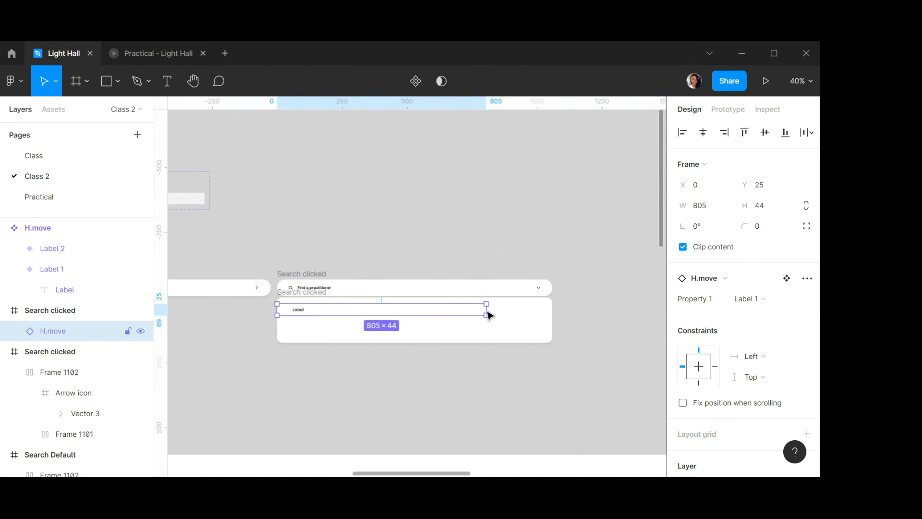
# Widen the H.move instance to 1059 to span the dropdown frame and duplicate it downward into three stacked rows.
pyautogui.moveTo(486, 308); pyautogui.dragTo(551, 313)
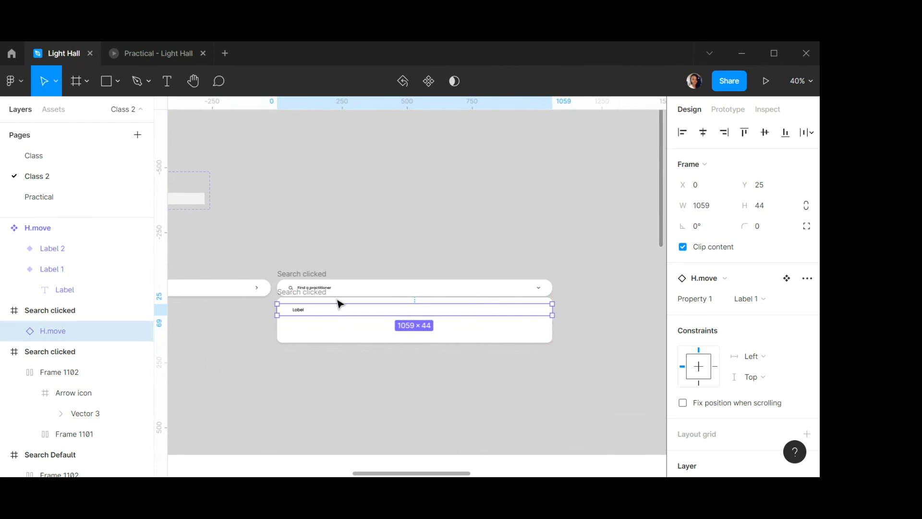
pyautogui.scroll(5, 362, 303)
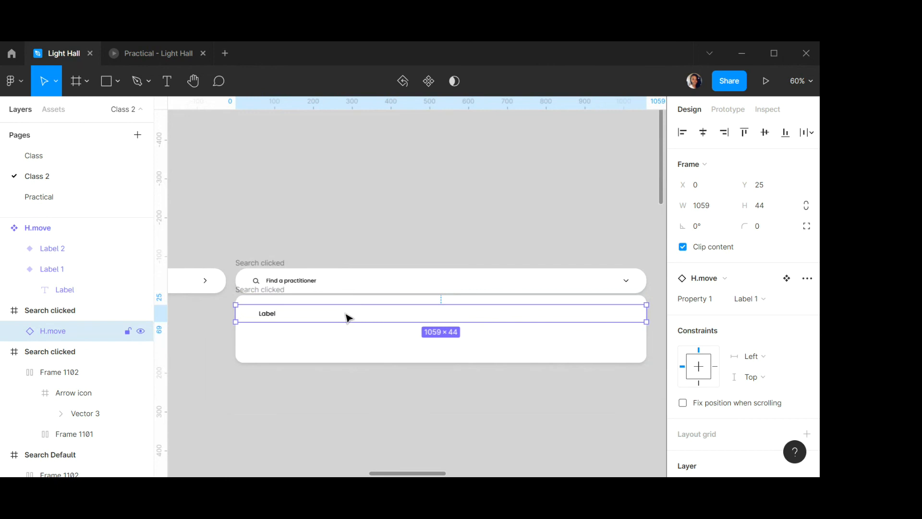
pyautogui.moveTo(349, 318); pyautogui.dragTo(342, 338)
pyautogui.hotkey('ctrl', 'd')
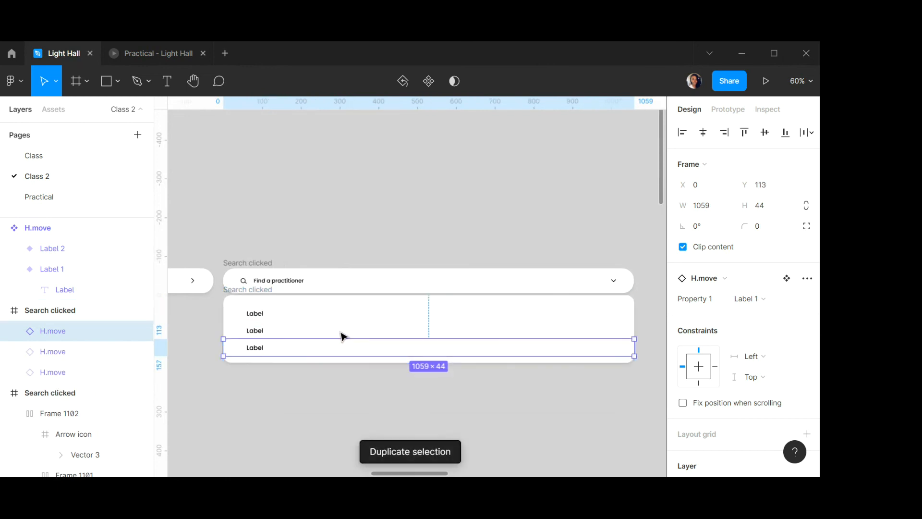
# Change the label text of the first dropdown row to "Find a Therapist".
pyautogui.click(261, 317)
pyautogui.doubleClick(262, 315)
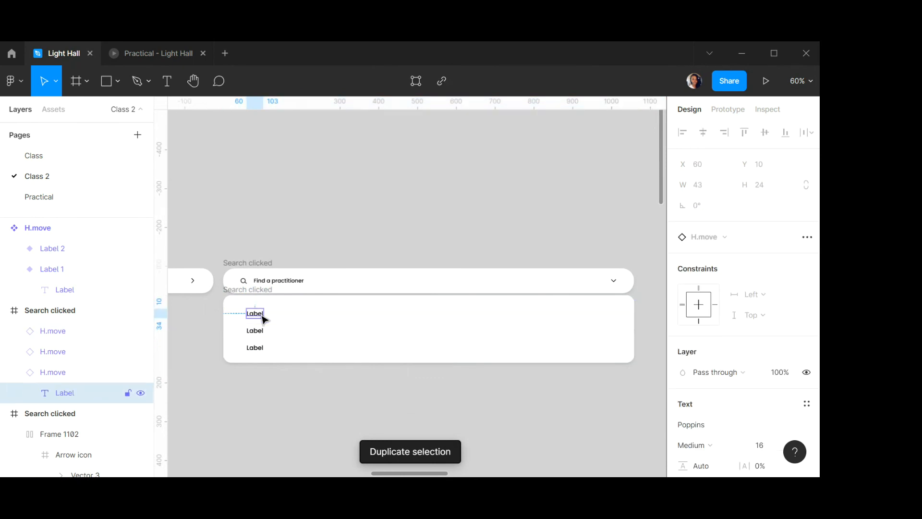
pyautogui.doubleClick(261, 314)
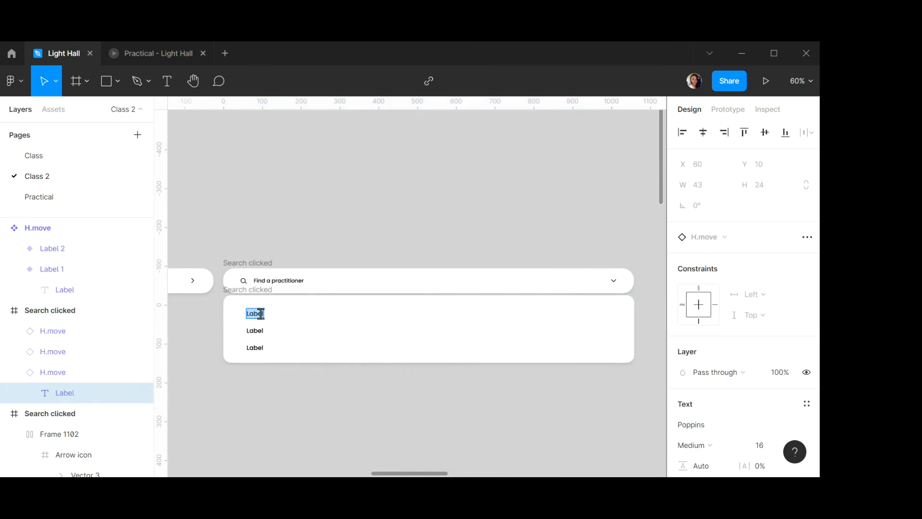
pyautogui.write('F')
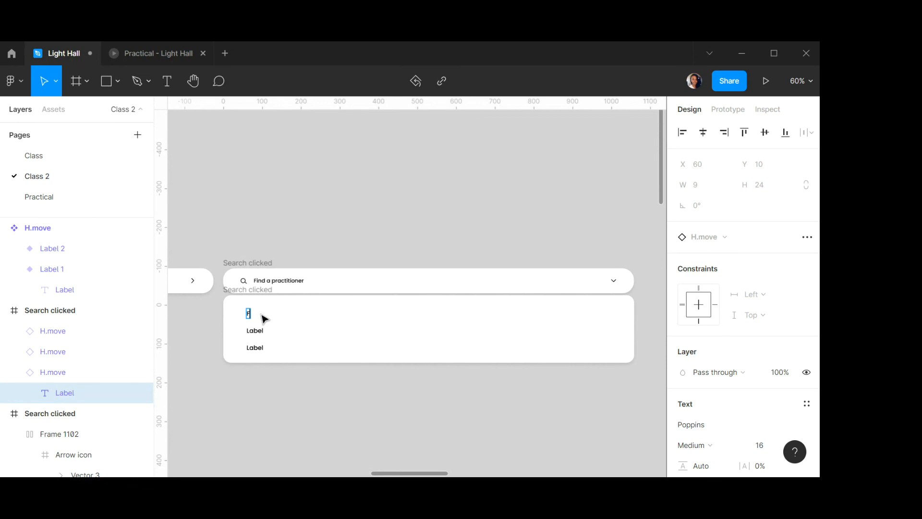
pyautogui.write('ind a Therapist')
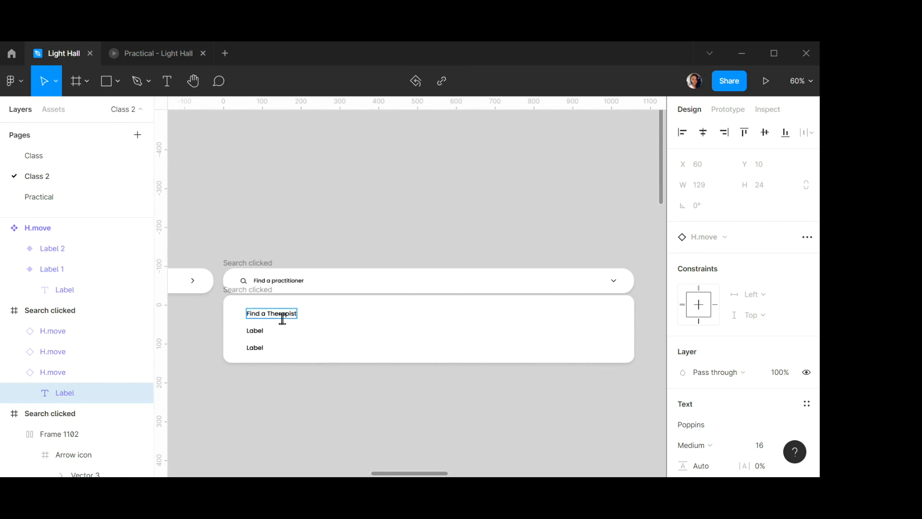
# Change the label text of the second dropdown row to "Find a Coach".
pyautogui.scroll(2, 282, 319)
pyautogui.scroll(2, 282, 319)
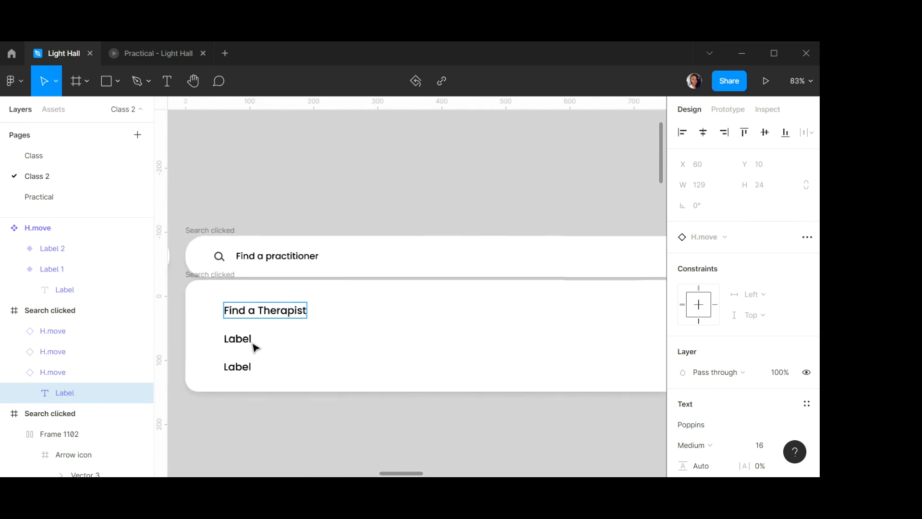
pyautogui.doubleClick(249, 338)
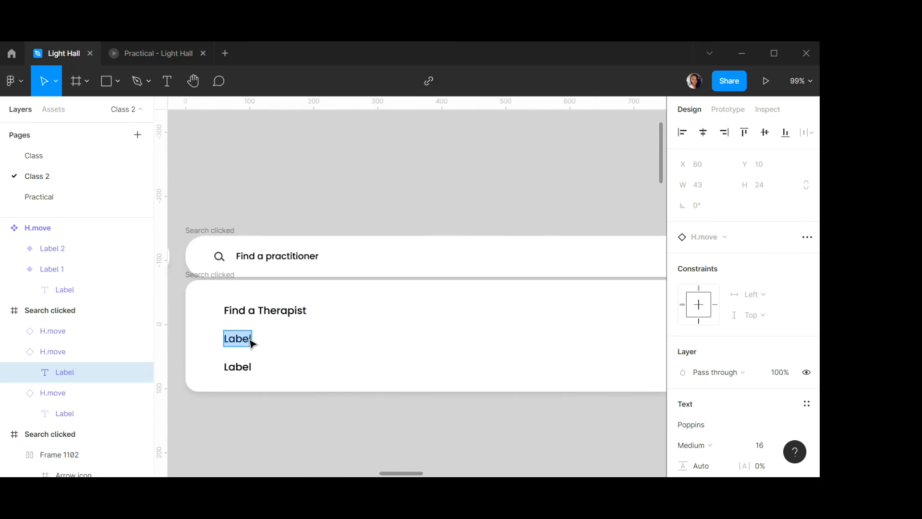
pyautogui.write('Find a')
pyautogui.write('Co')
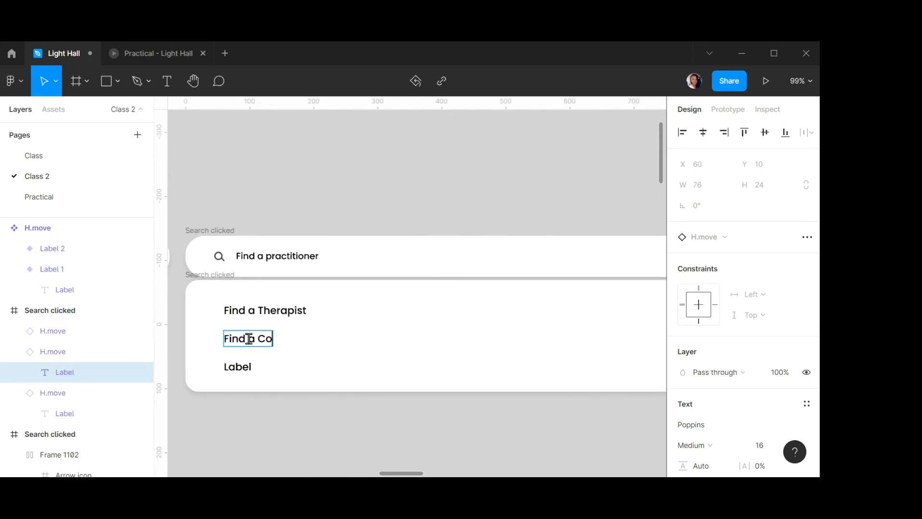
pyautogui.write('ach')
pyautogui.press('Escape')
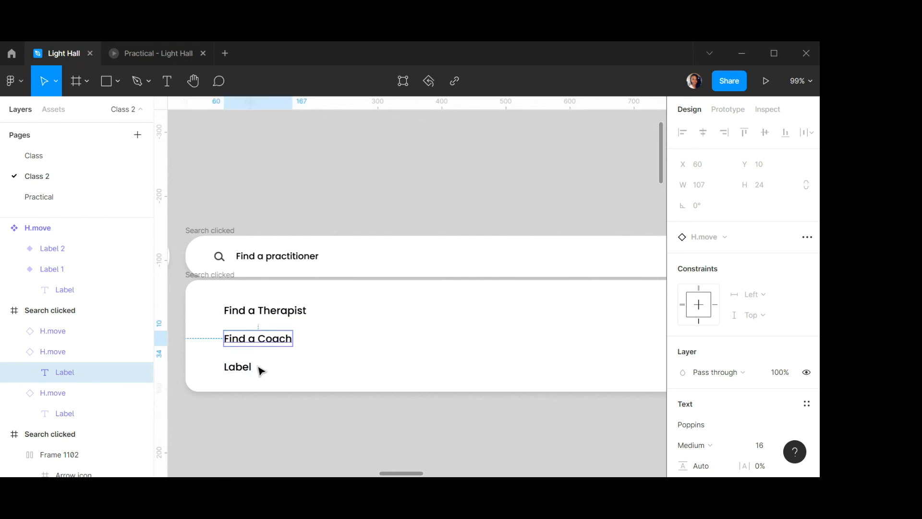
# Change the label text of the third dropdown row to "Matching Service".
pyautogui.click(244, 372)
pyautogui.doubleClick(242, 367)
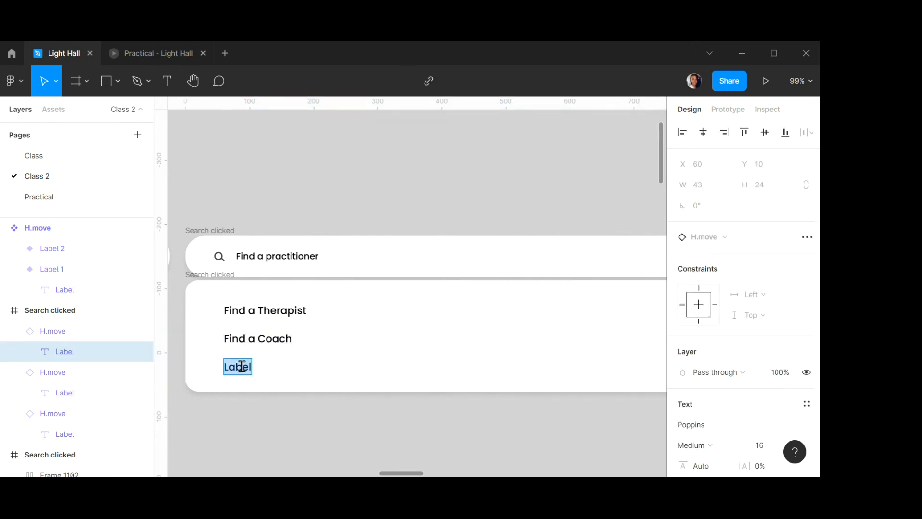
pyautogui.write('Malc')
pyautogui.write('hing Servive')
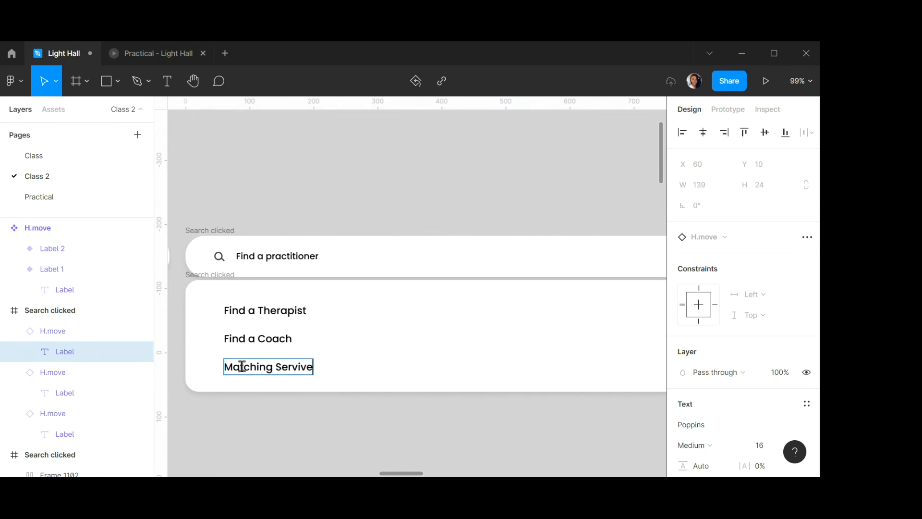
pyautogui.press('BackSpace')
pyautogui.press('BackSpace')
pyautogui.write('ce')
pyautogui.click(379, 178)
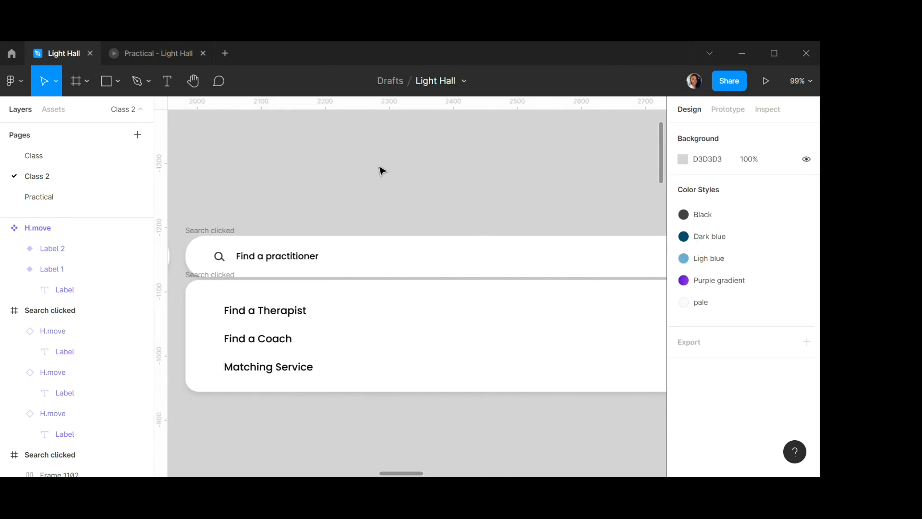
# Group the three dropdown rows in a vertical auto layout with spacing 2 and centre it vertically in the dropdown frame.
pyautogui.click(279, 318)
pyautogui.keyDown('shift'); pyautogui.click(282, 342); pyautogui.keyUp('shift')
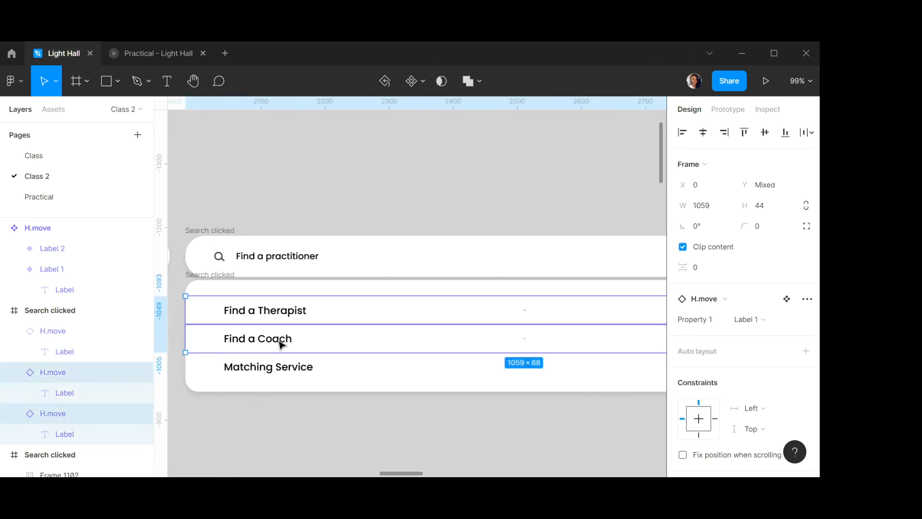
pyautogui.keyDown('shift'); pyautogui.click(291, 371); pyautogui.keyUp('shift')
pyautogui.scroll(-4, 774, 261)
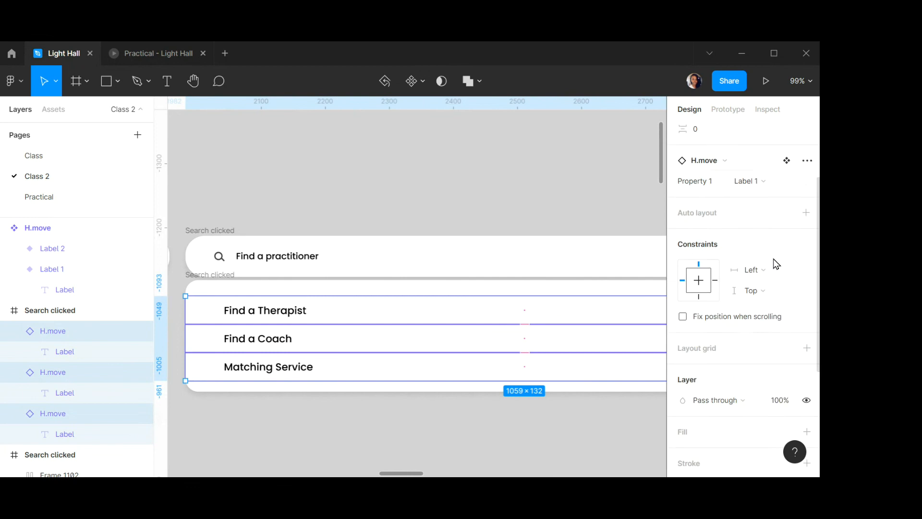
pyautogui.click(807, 158)
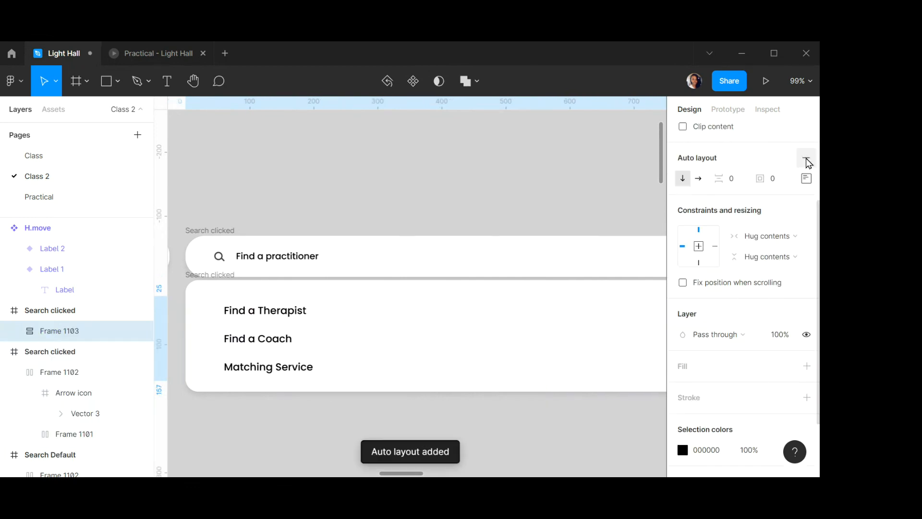
pyautogui.click(731, 179)
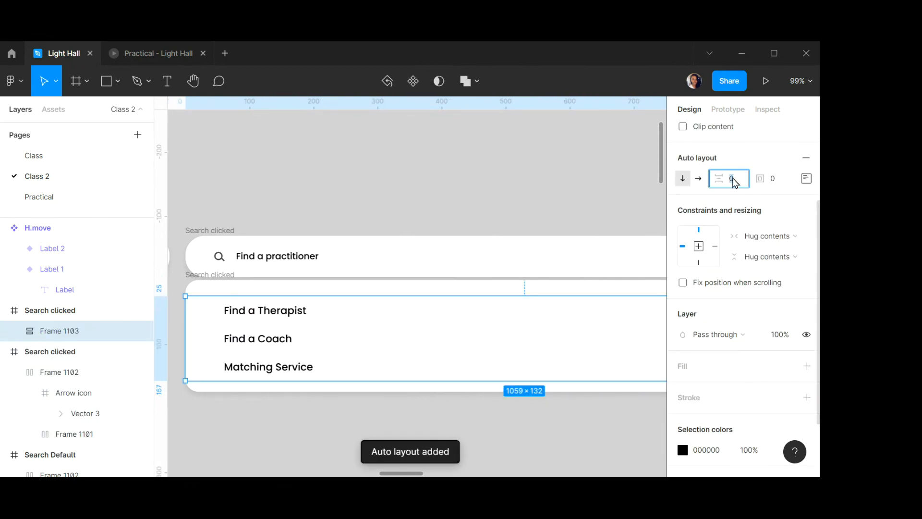
pyautogui.write('2')
pyautogui.press('Return')
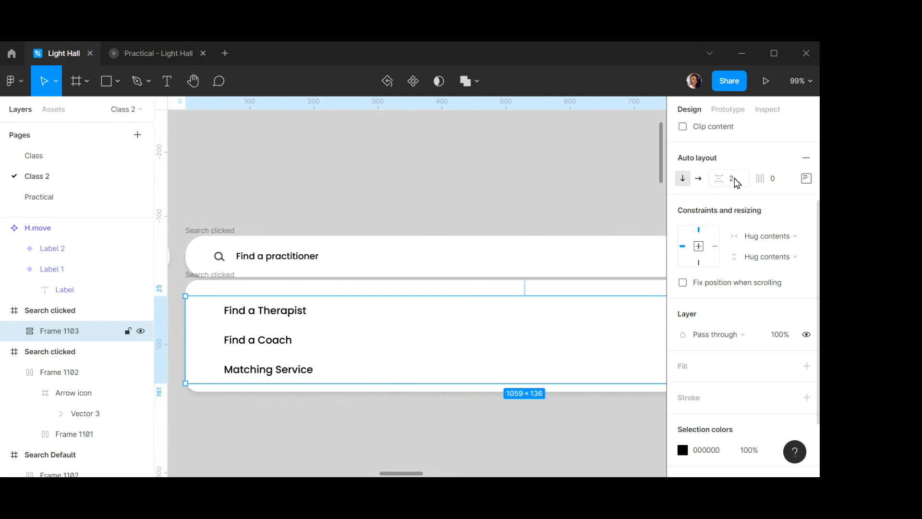
pyautogui.scroll(3, 749, 188)
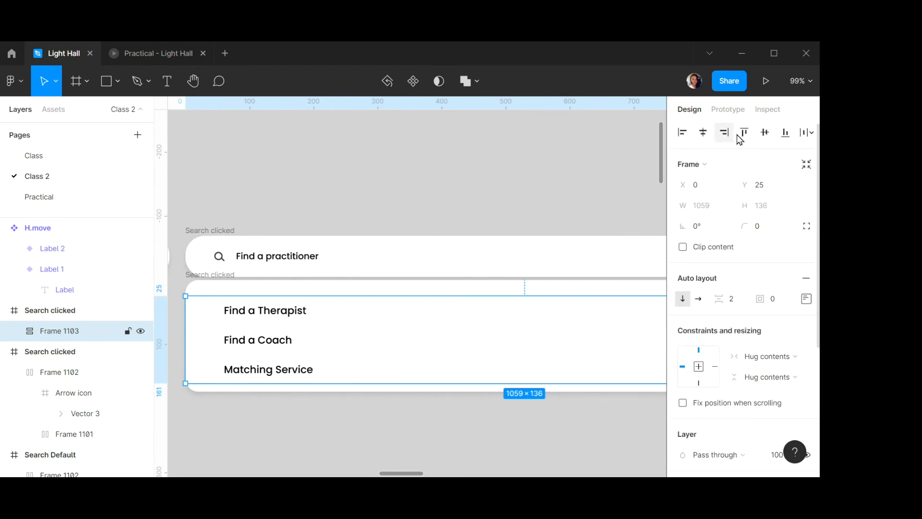
pyautogui.click(765, 132)
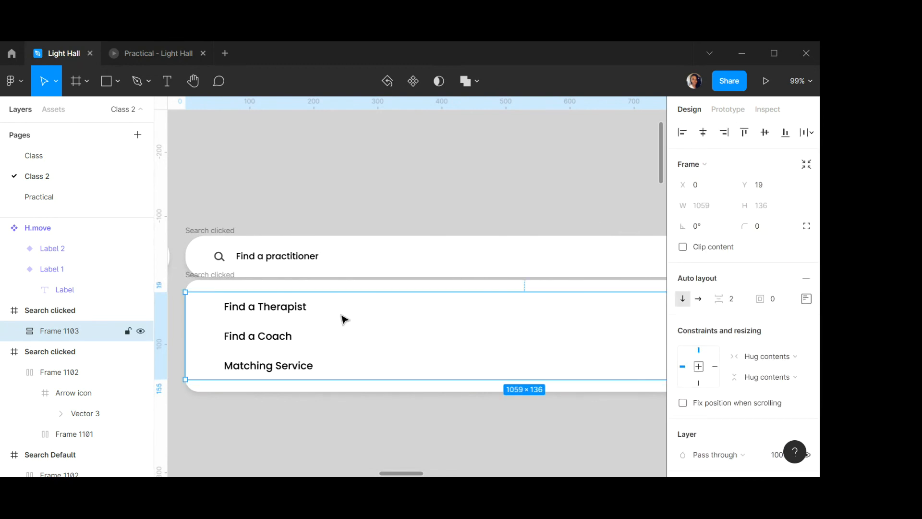
# Examine the prototype interaction of the Label 1 variant in the H.move set, including its trigger options.
pyautogui.scroll(-5, 342, 320)
pyautogui.scroll(-3, 344, 319)
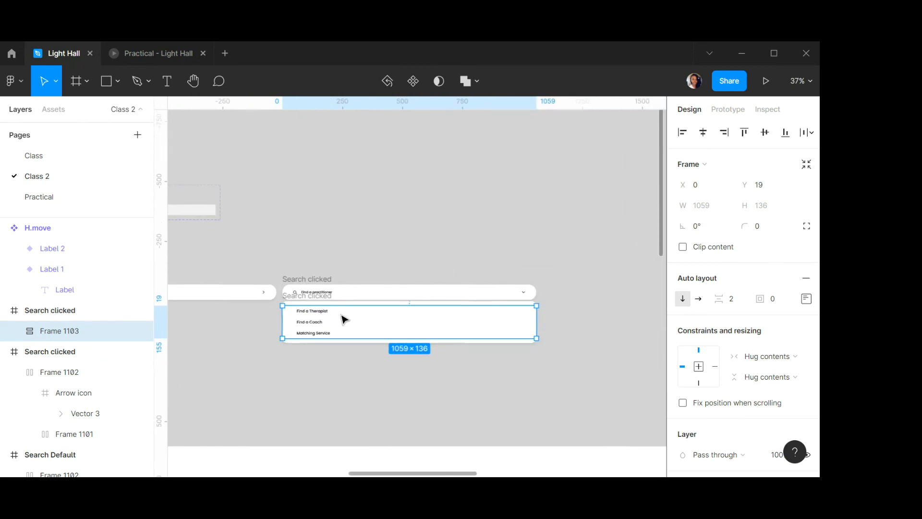
pyautogui.hscroll(5, 344, 317)
pyautogui.hscroll(-5, 344, 315)
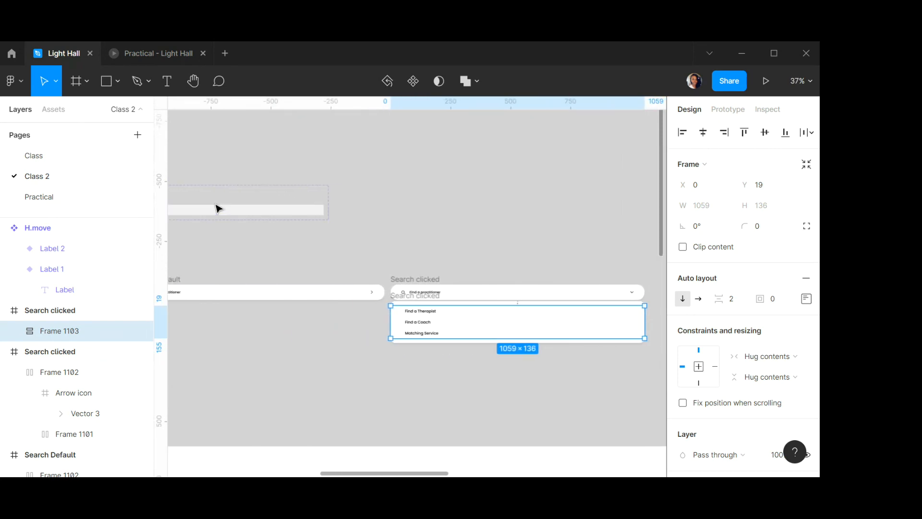
pyautogui.hscroll(-3, 216, 207)
pyautogui.scroll(2, 263, 200)
pyautogui.scroll(4, 263, 200)
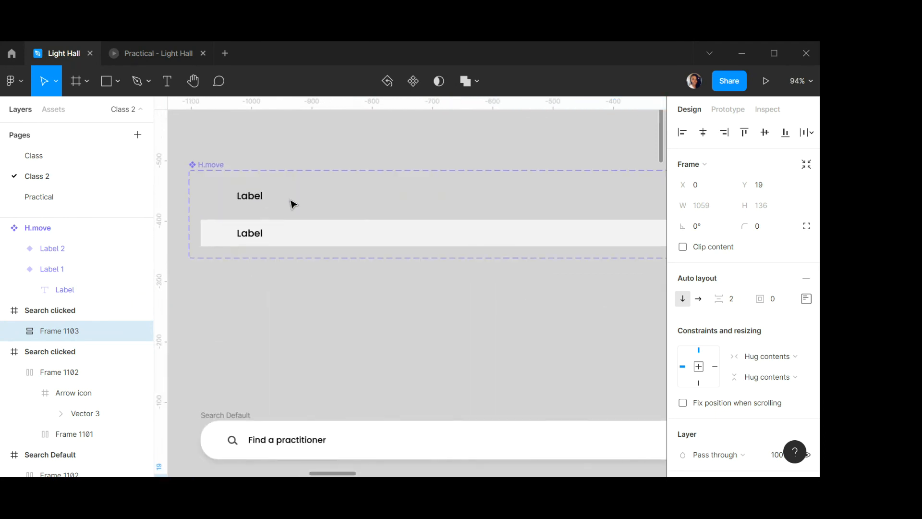
pyautogui.click(305, 202)
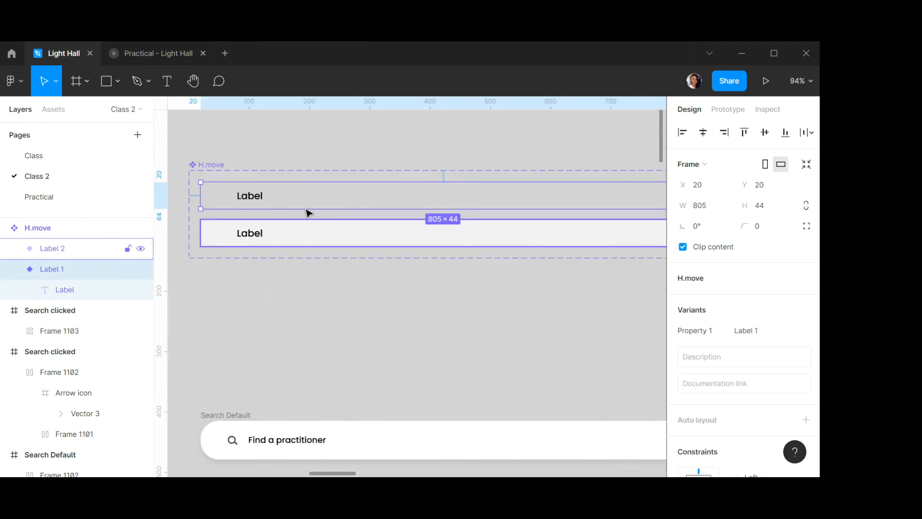
pyautogui.scroll(-3, 307, 216)
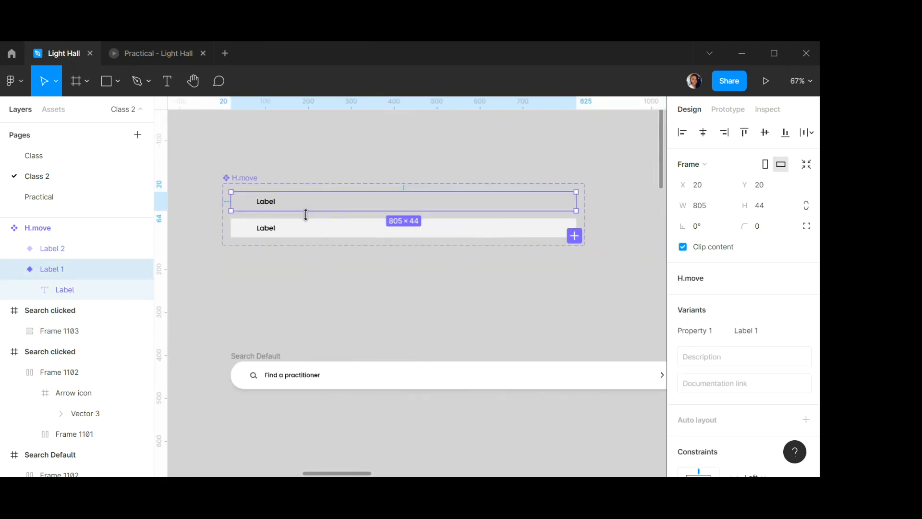
pyautogui.click(731, 111)
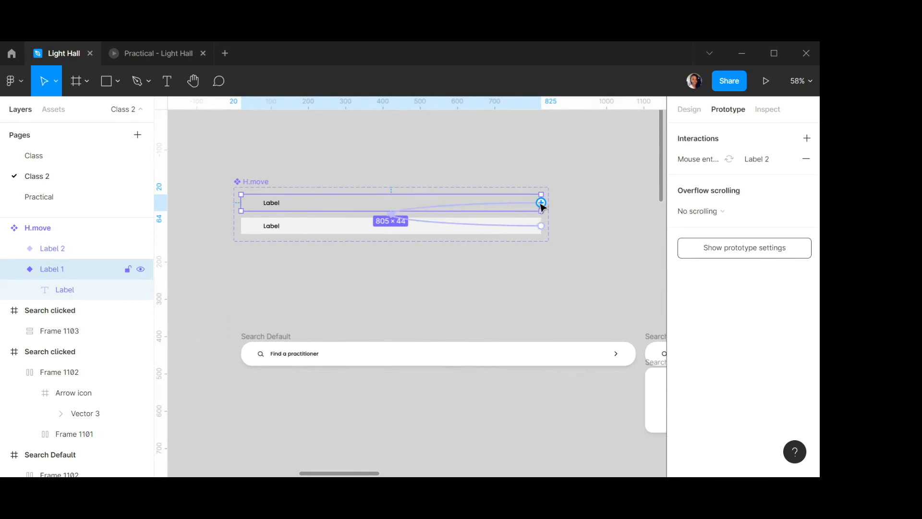
pyautogui.scroll(2, 525, 205)
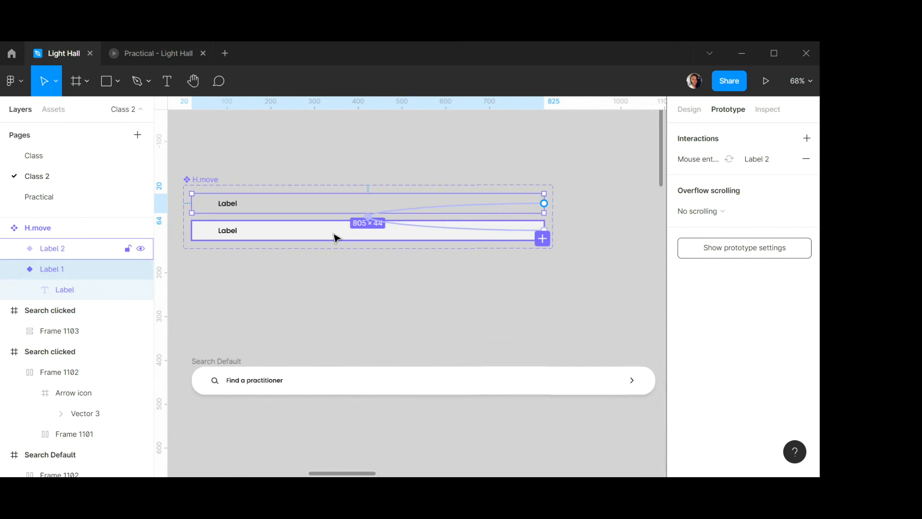
pyautogui.click(498, 206)
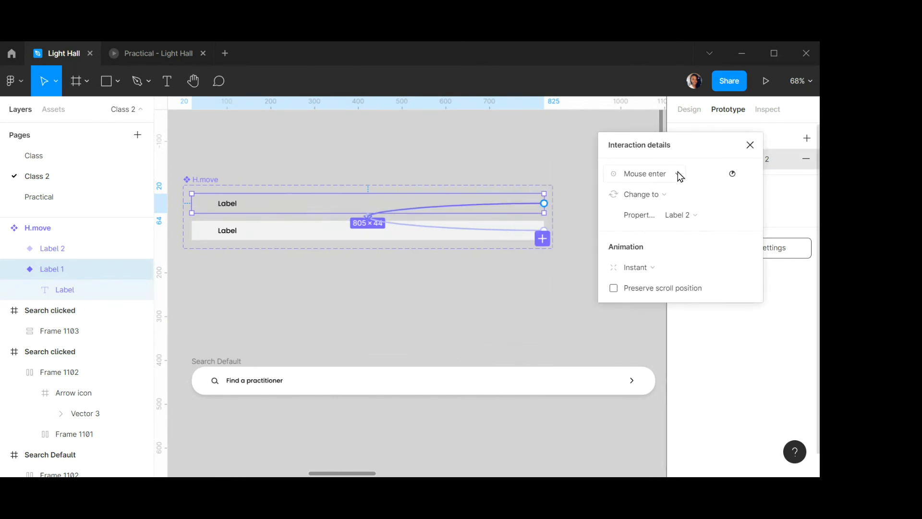
pyautogui.click(673, 175)
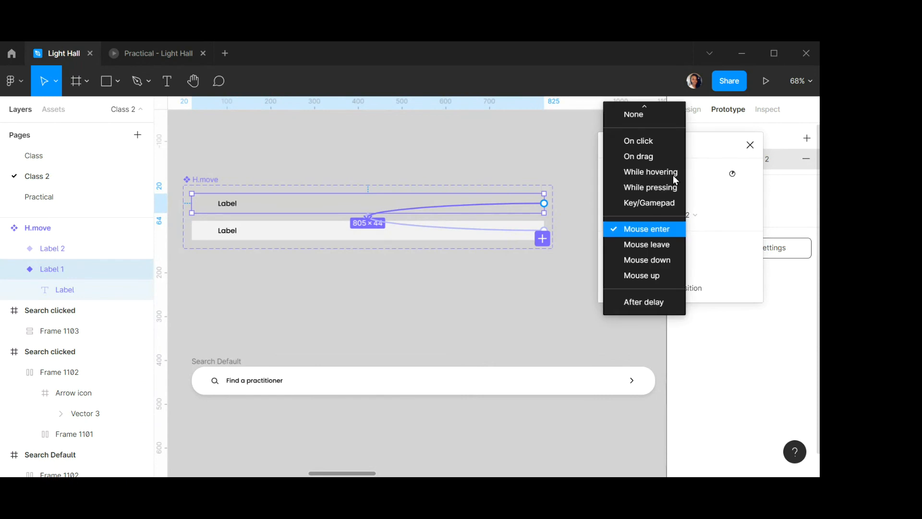
pyautogui.click(642, 230)
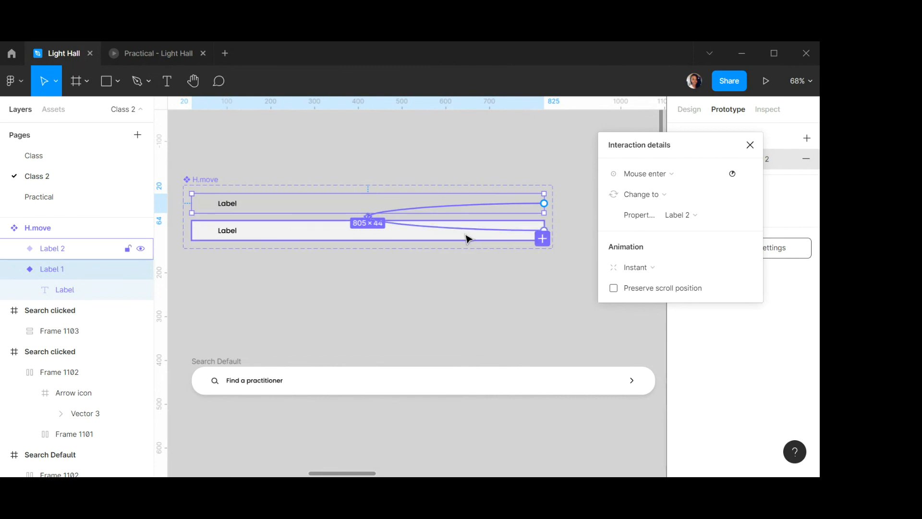
# Examine the prototype interaction of the Label 2 variant in the H.move set, including its trigger options.
pyautogui.click(422, 238)
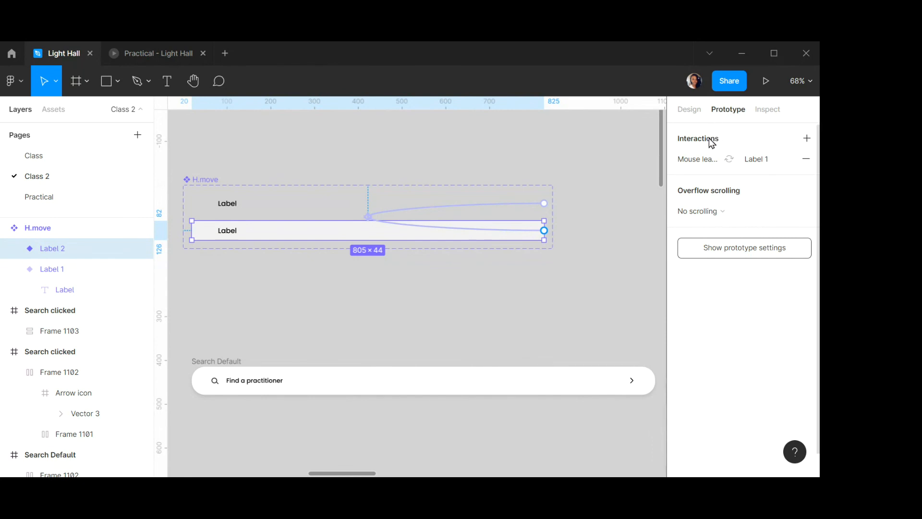
pyautogui.click(496, 234)
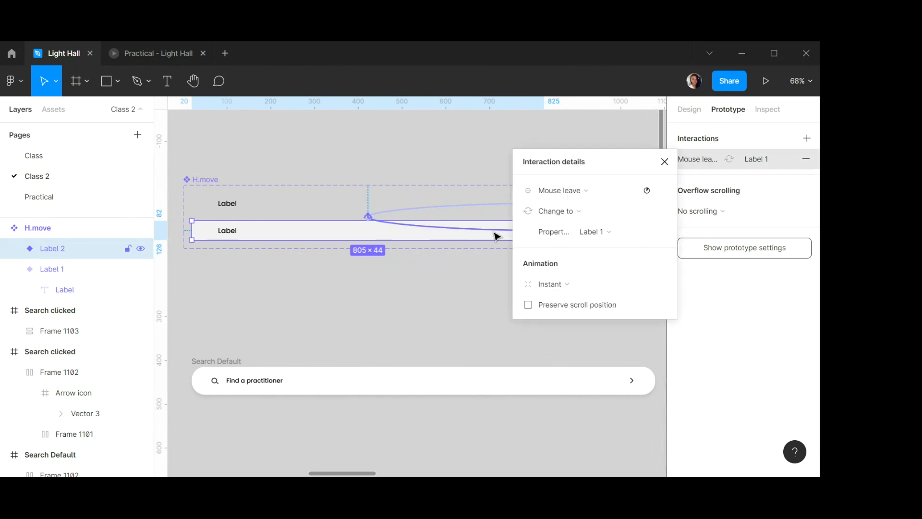
pyautogui.click(651, 177)
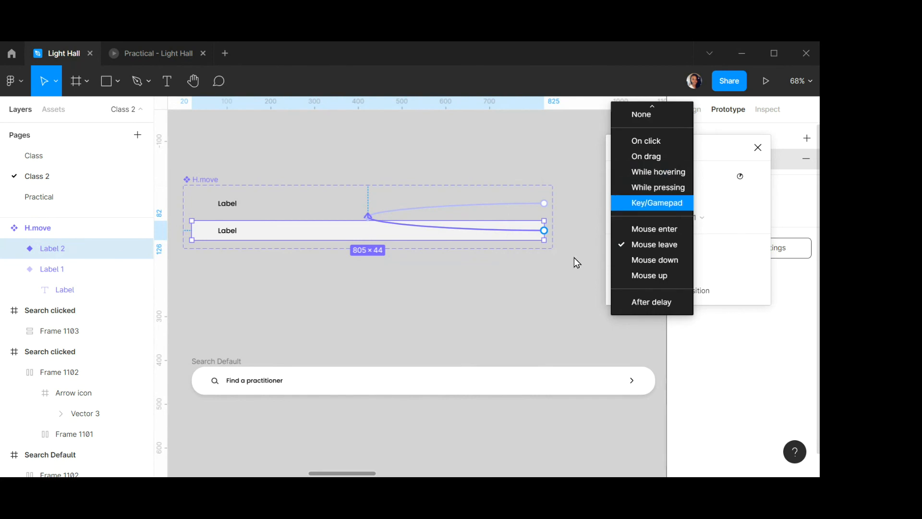
pyautogui.click(665, 248)
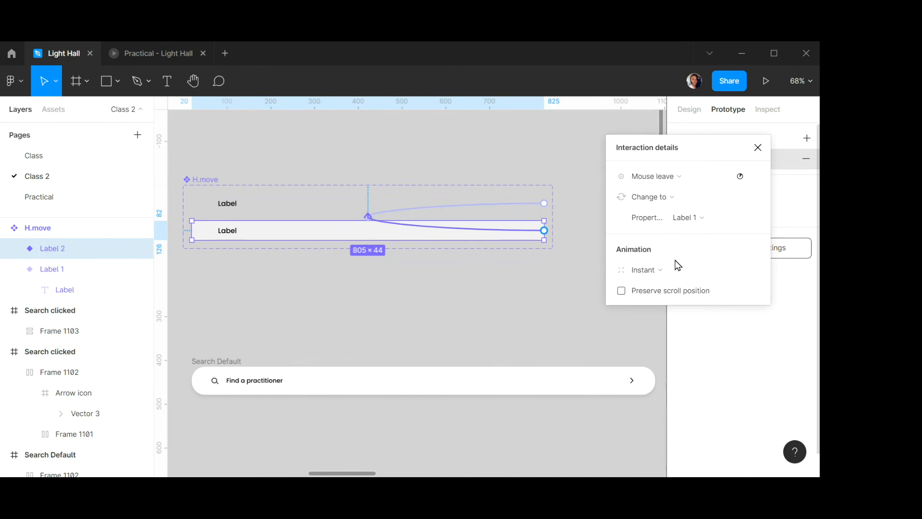
# Examine the inherited variant interaction and the design properties, including the selection colours, of the Find a Therapist row in the dropdown.
pyautogui.click(758, 148)
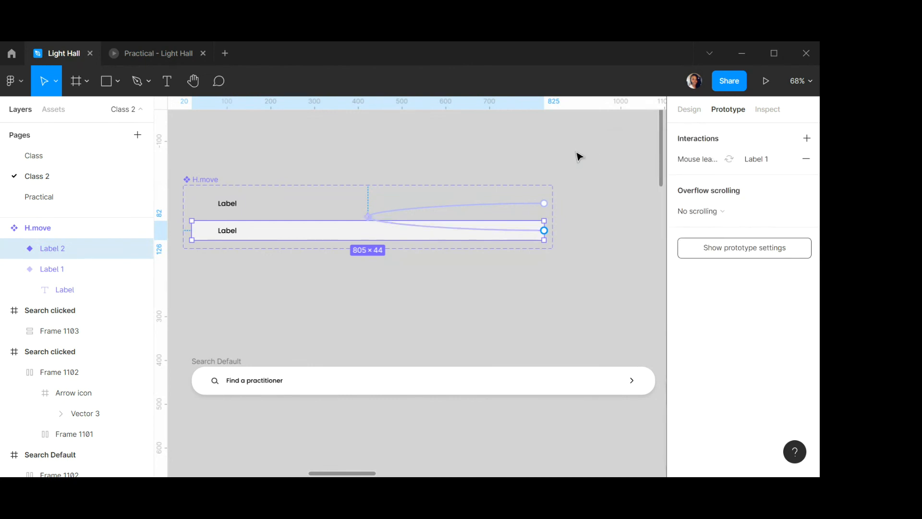
pyautogui.click(576, 154)
pyautogui.keyDown('ctrl'); pyautogui.scroll(-6, 319, 308); pyautogui.keyUp('ctrl')
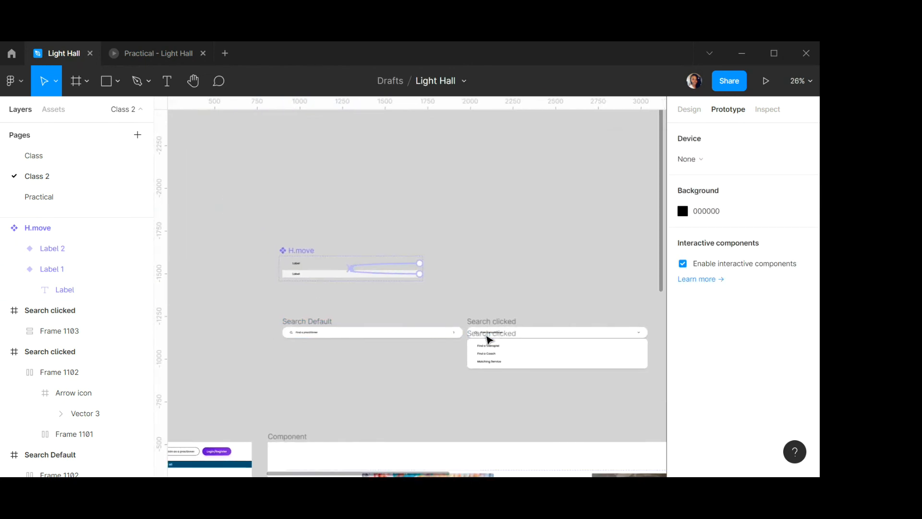
pyautogui.keyDown('ctrl'); pyautogui.scroll(2, 387, 360); pyautogui.keyUp('ctrl')
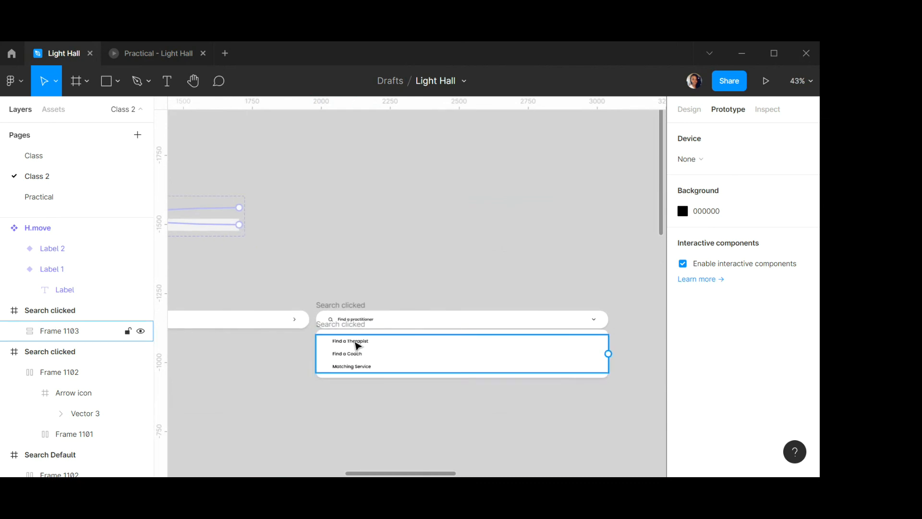
pyautogui.keyDown('ctrl'); pyautogui.scroll(3, 391, 352); pyautogui.keyUp('ctrl')
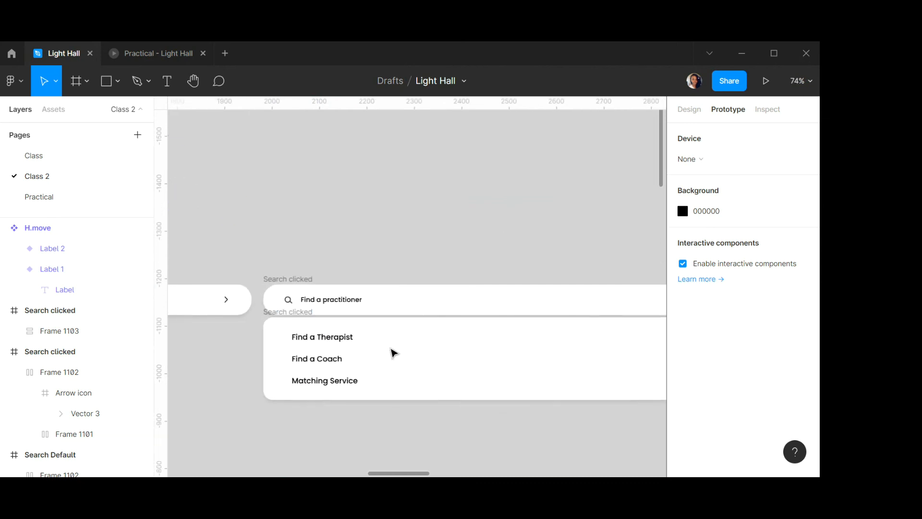
pyautogui.click(336, 335)
pyautogui.doubleClick(336, 336)
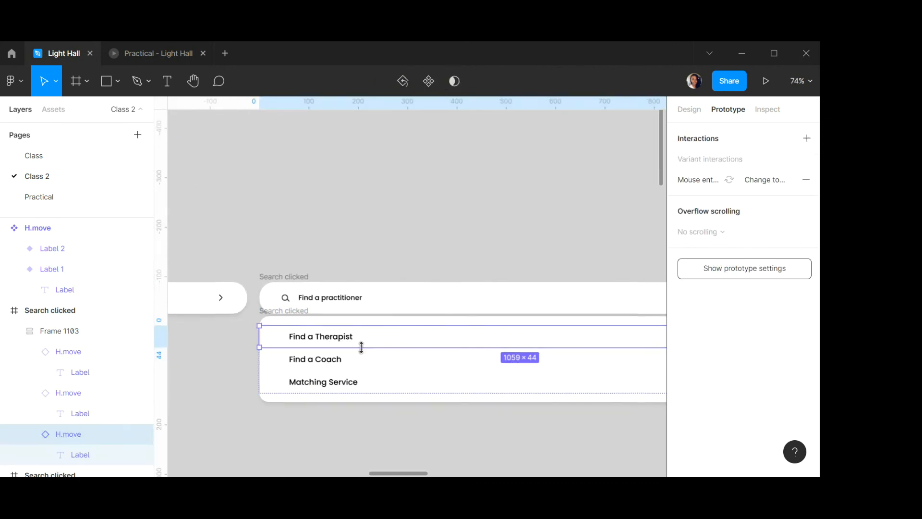
pyautogui.keyDown('ctrl'); pyautogui.scroll(-3, 361, 348); pyautogui.keyUp('ctrl')
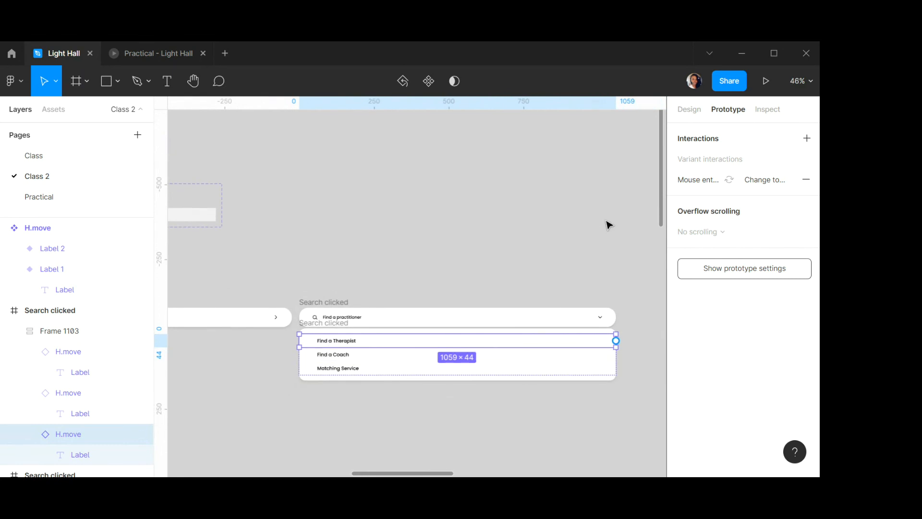
pyautogui.scroll(-3, 762, 367)
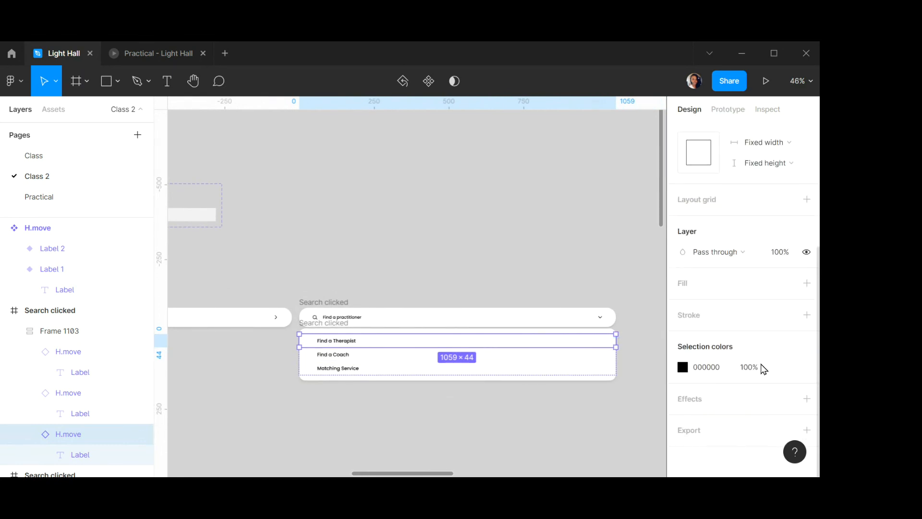
# Replace the 000000 colour in the Search clicked bar with the Black colour style.
pyautogui.click(391, 262)
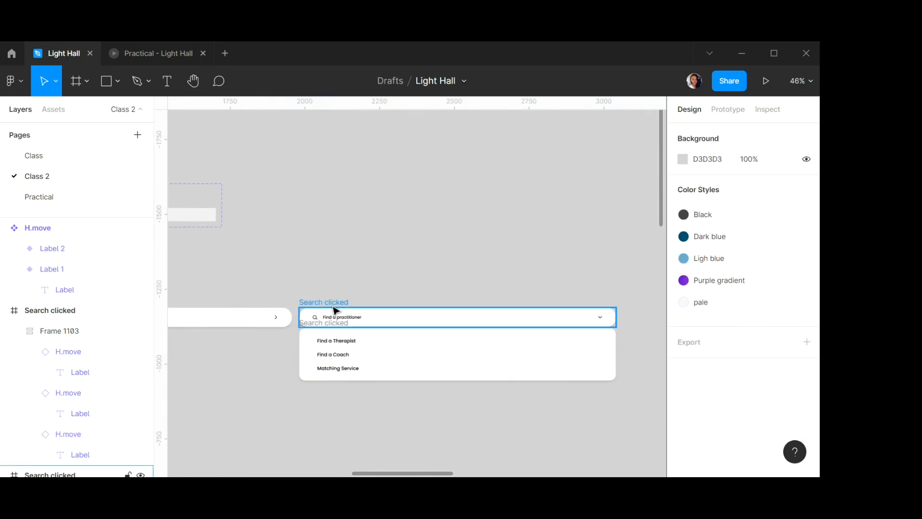
pyautogui.click(331, 308)
pyautogui.scroll(-4, 711, 302)
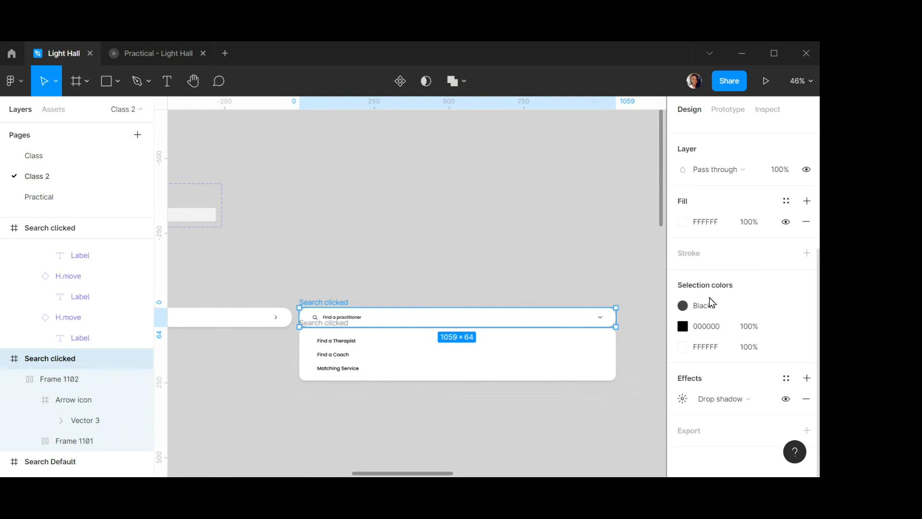
pyautogui.click(785, 327)
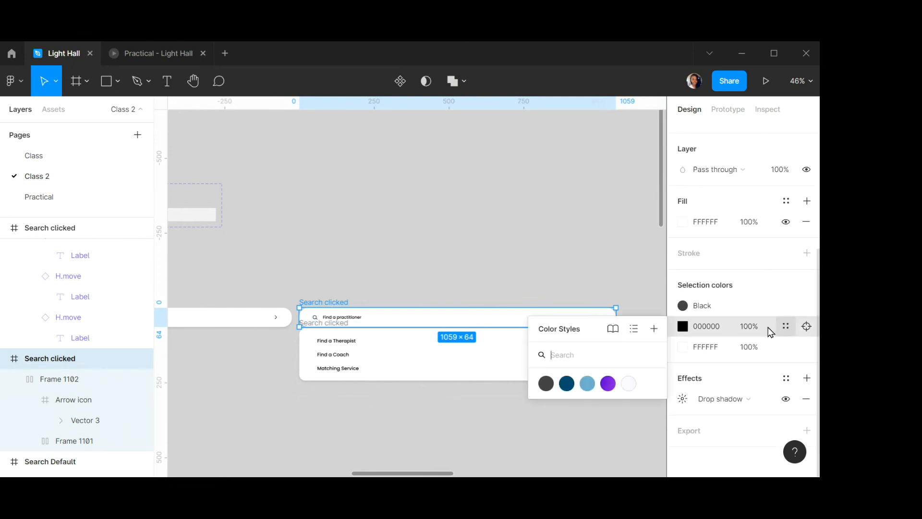
pyautogui.click(546, 383)
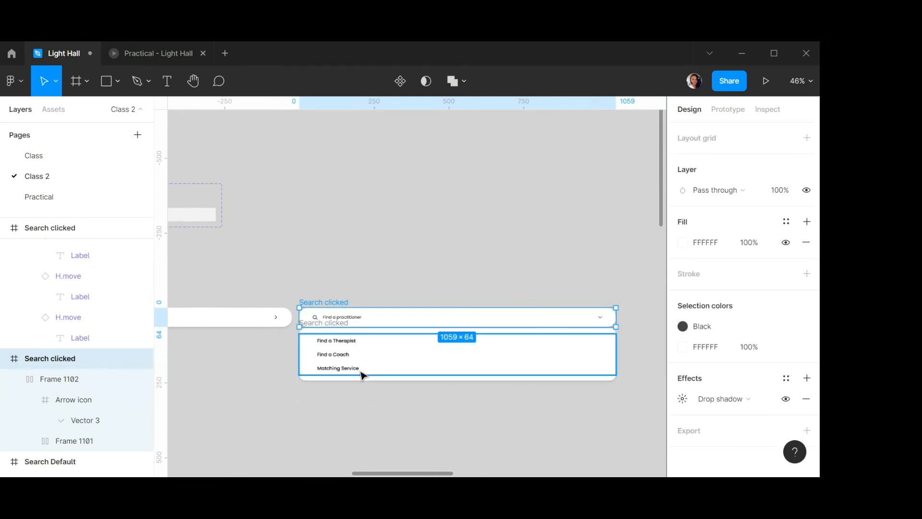
# Apply the Black colour style to the labels of the three dropdown rows.
pyautogui.click(344, 350)
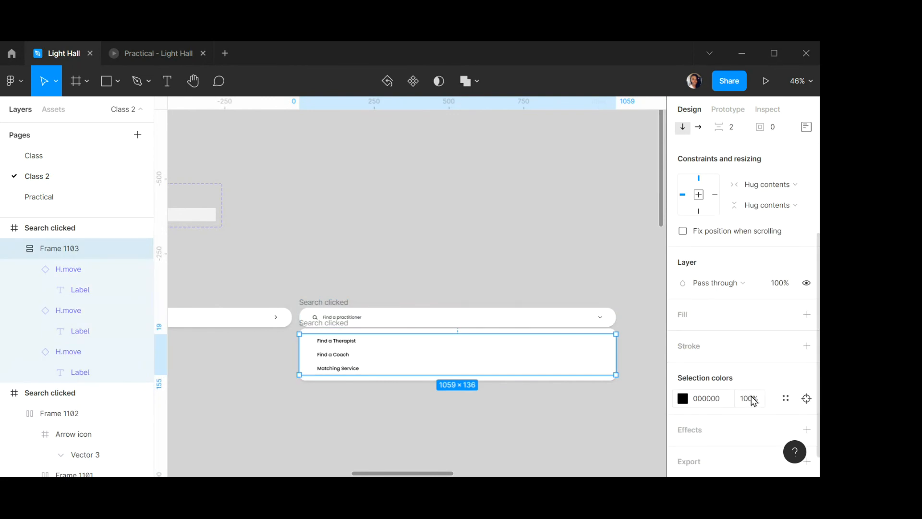
pyautogui.click(784, 399)
pyautogui.click(551, 428)
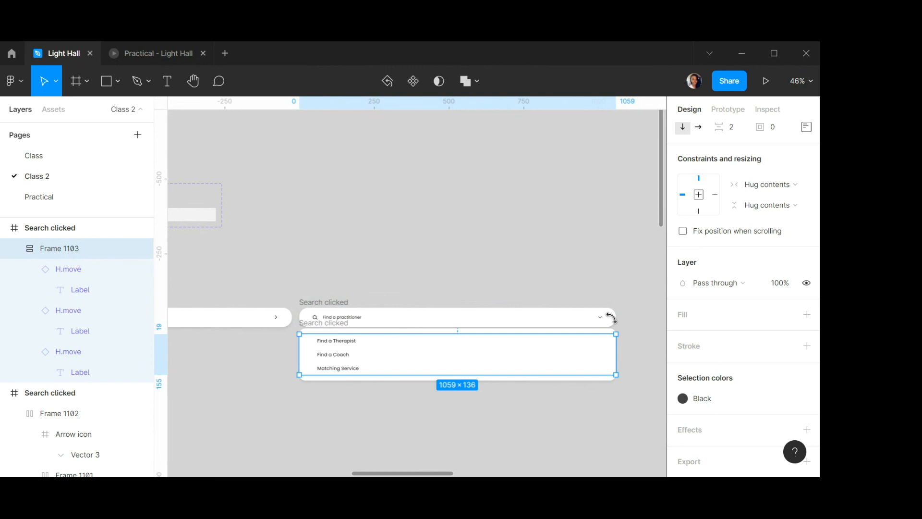
pyautogui.click(606, 278)
# Turn the Search Default frame into a component.
pyautogui.keyDown('ctrl'); pyautogui.scroll(1, 399, 288); pyautogui.keyUp('ctrl')
pyautogui.keyDown('ctrl'); pyautogui.scroll(-5, 399, 288); pyautogui.keyUp('ctrl')
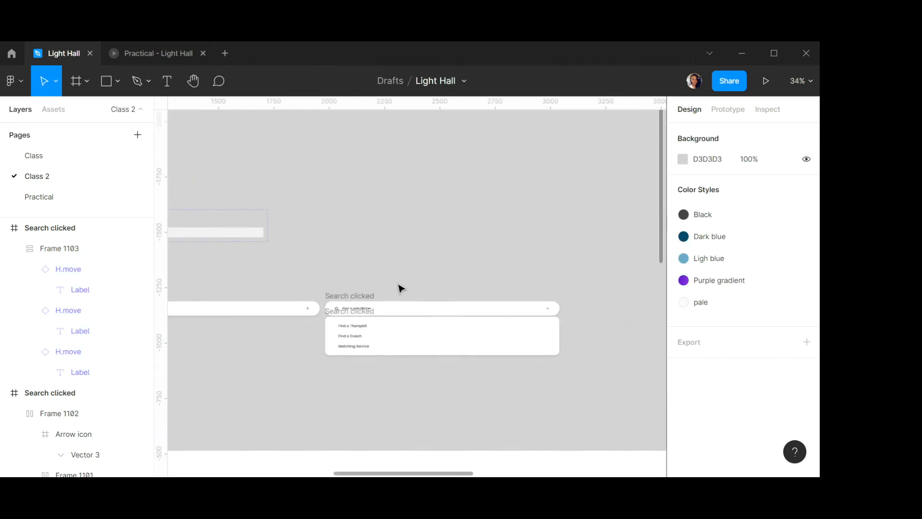
pyautogui.hscroll(-3, 370, 297)
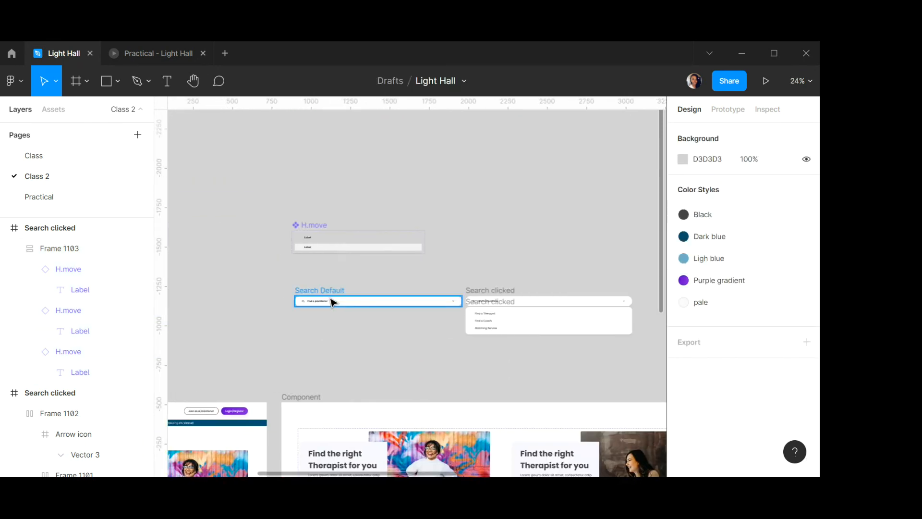
pyautogui.keyDown('ctrl'); pyautogui.scroll(1, 336, 312); pyautogui.keyUp('ctrl')
pyautogui.keyDown('ctrl'); pyautogui.scroll(2, 312, 297); pyautogui.keyUp('ctrl')
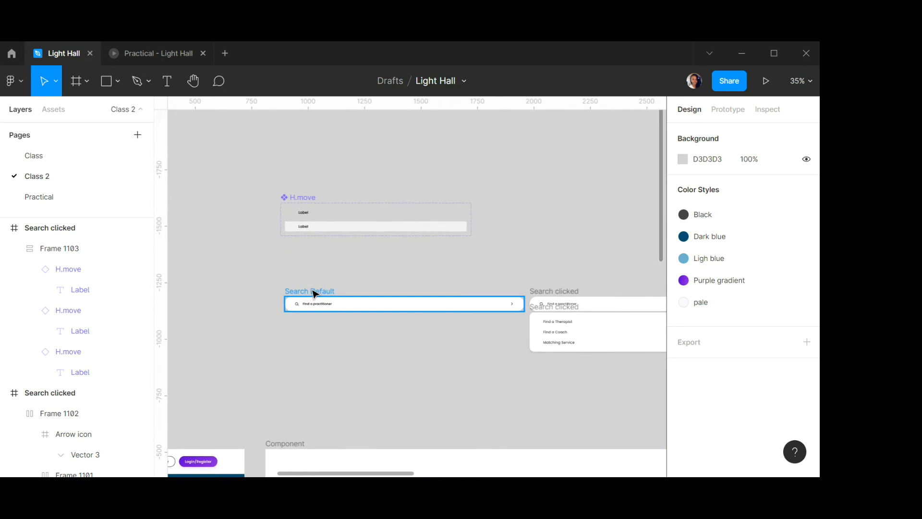
pyautogui.click(312, 292)
pyautogui.hotkey('ctrl', 'alt', 'k')
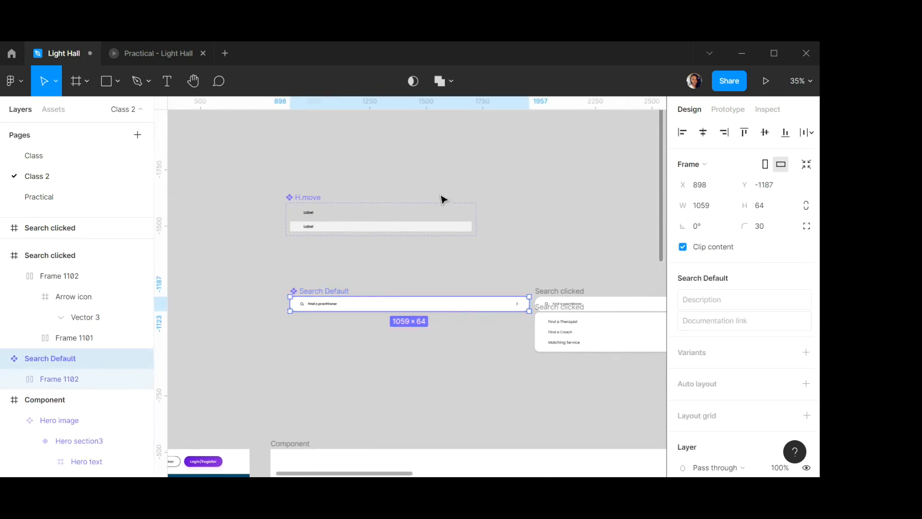
# Select the Search clicked bar together with the dropdown panel below it and wrap both in one frame.
pyautogui.hscroll(4, 443, 200)
pyautogui.keyDown('ctrl'); pyautogui.scroll(3, 415, 279); pyautogui.keyUp('ctrl')
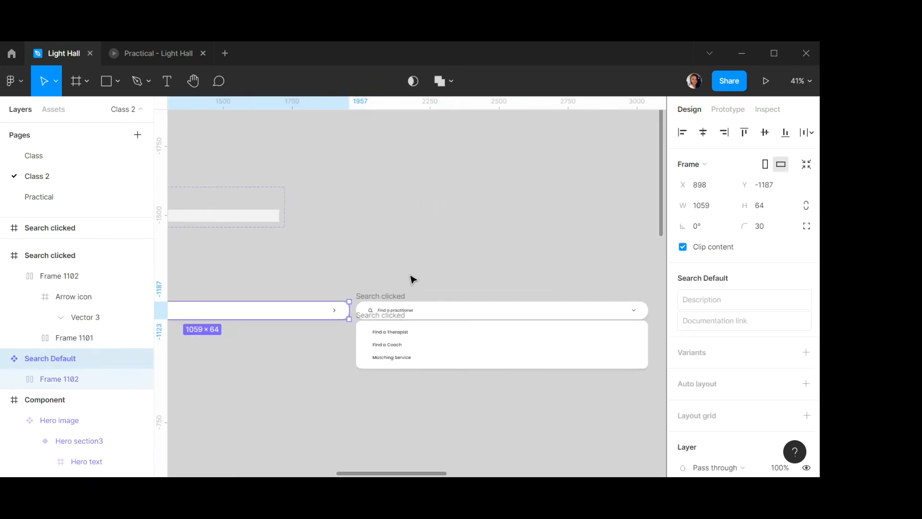
pyautogui.click(359, 314)
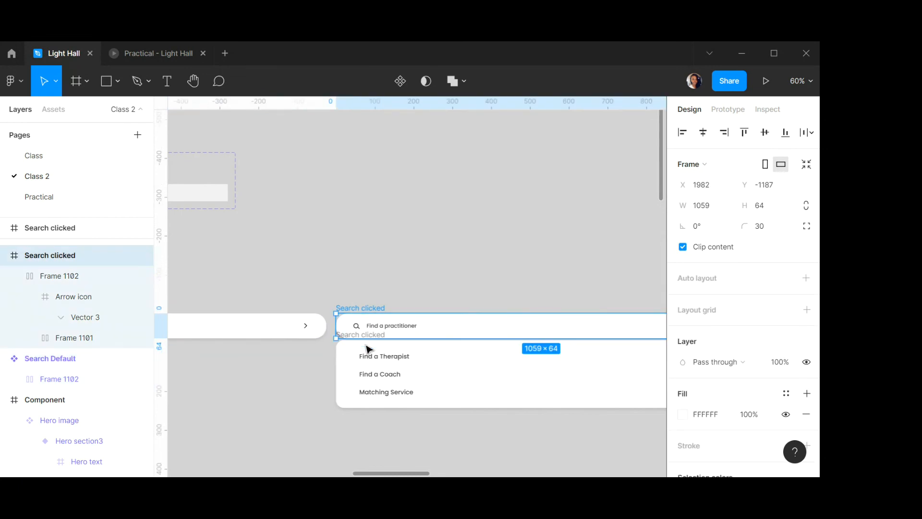
pyautogui.keyDown('ctrl'); pyautogui.scroll(10, 328, 343); pyautogui.keyUp('ctrl')
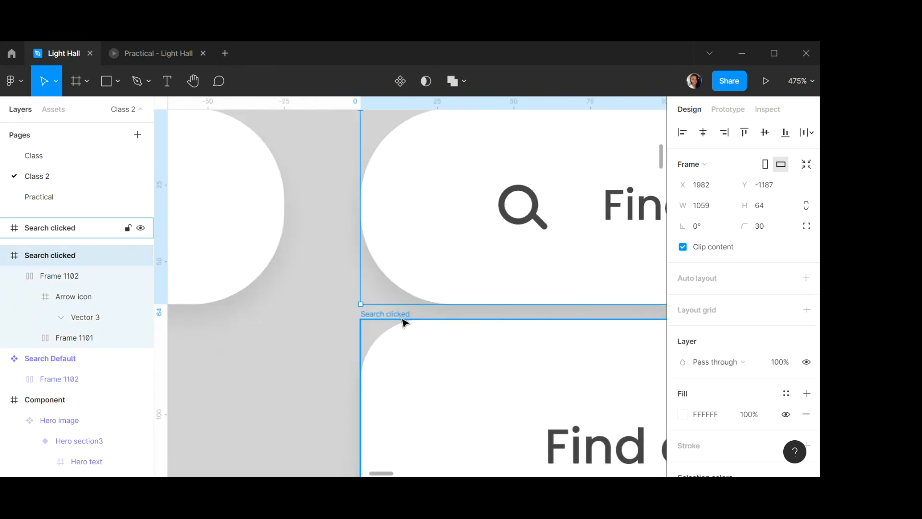
pyautogui.click(422, 315)
pyautogui.scroll(5, 437, 307)
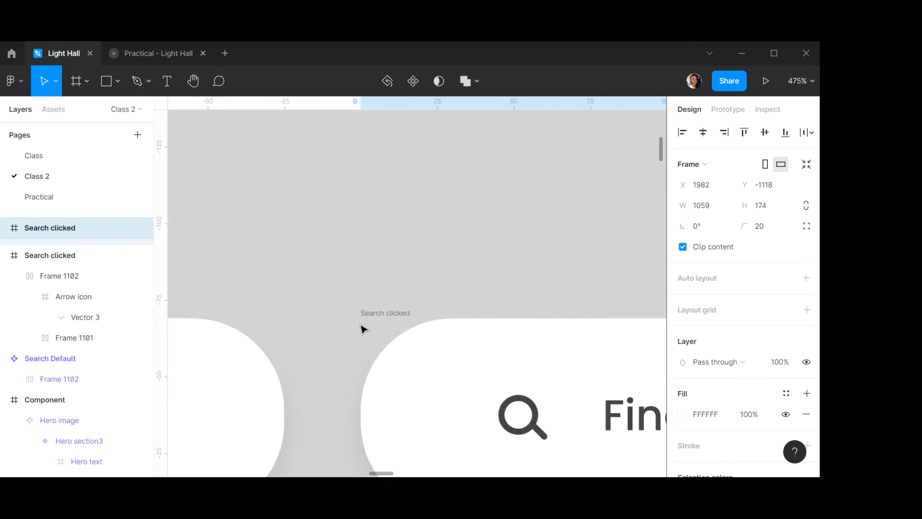
pyautogui.keyDown('shift'); pyautogui.click(389, 321); pyautogui.keyUp('shift')
pyautogui.keyDown('ctrl'); pyautogui.scroll(-10, 444, 326); pyautogui.keyUp('ctrl')
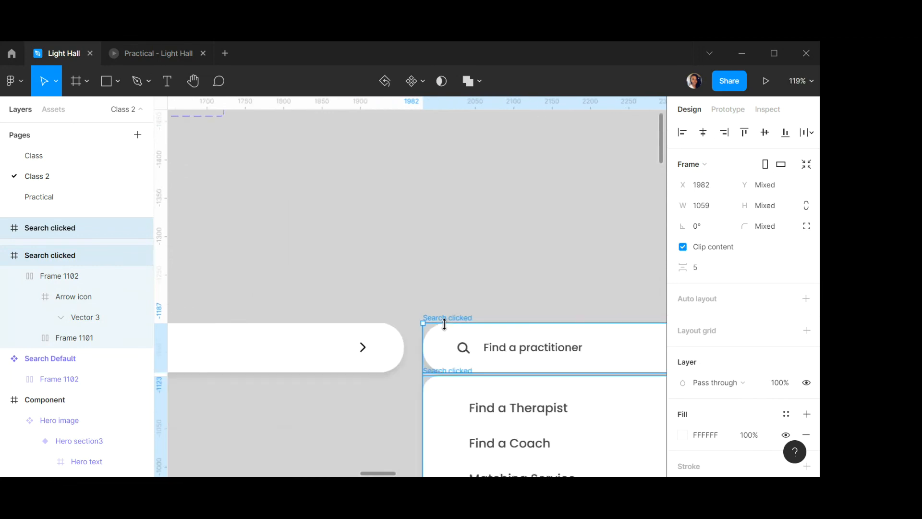
pyautogui.keyDown('ctrl'); pyautogui.scroll(-1, 506, 323); pyautogui.keyUp('ctrl')
pyautogui.hscroll(5, 506, 322)
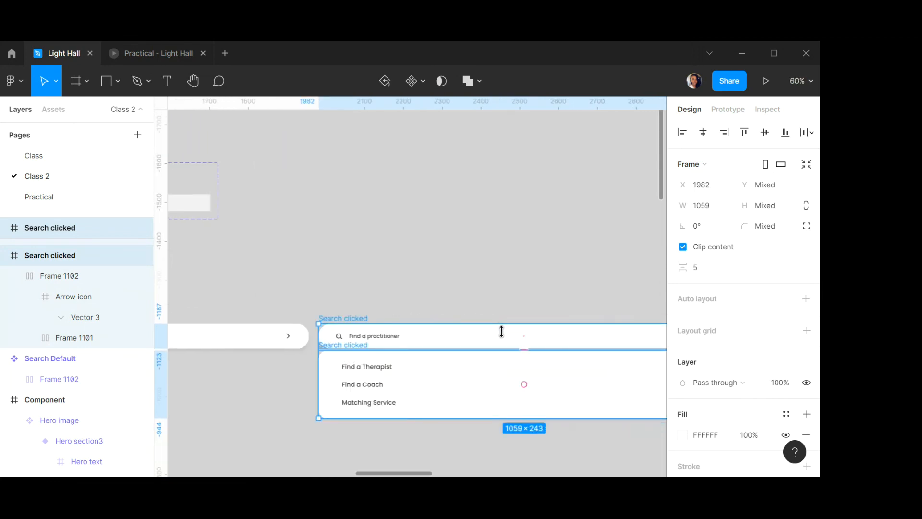
pyautogui.rightClick(502, 335)
pyautogui.click(533, 246)
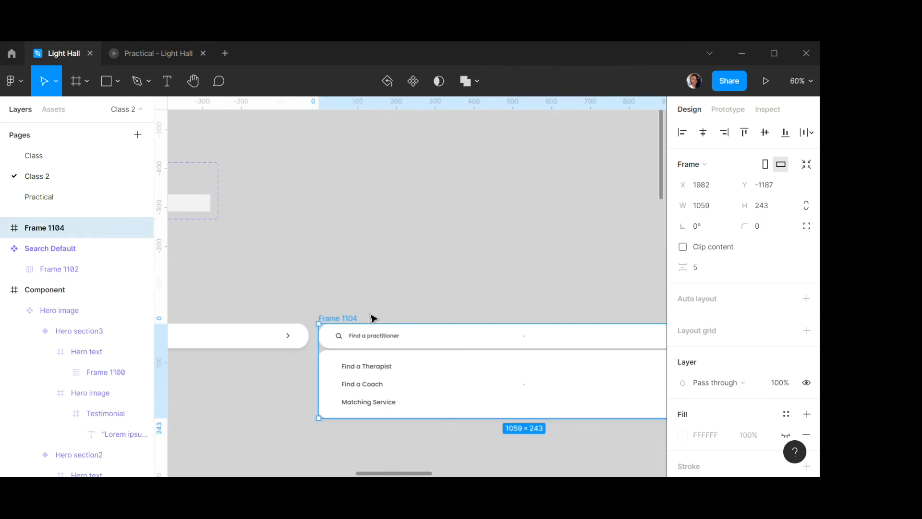
# Rename the new frame around the bar and dropdown panel as "Search clicked".
pyautogui.doubleClick(356, 317)
pyautogui.write('Search clicked')
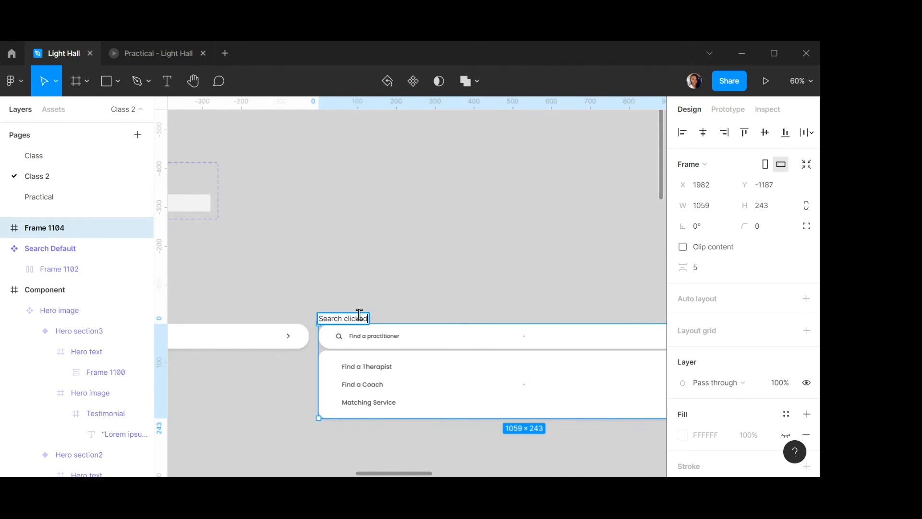
pyautogui.click(432, 295)
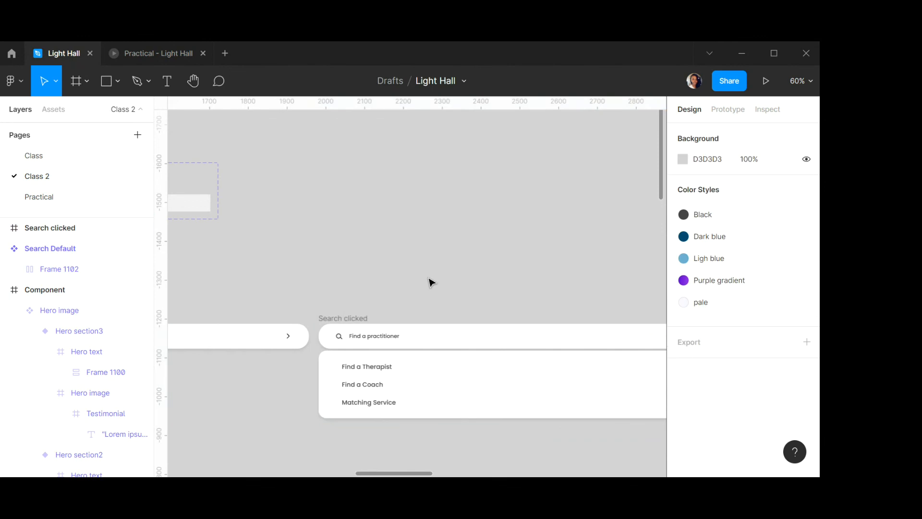
# Turn the combined Search clicked frame into a component.
pyautogui.scroll(-3, 389, 301)
pyautogui.scroll(-3, 391, 303)
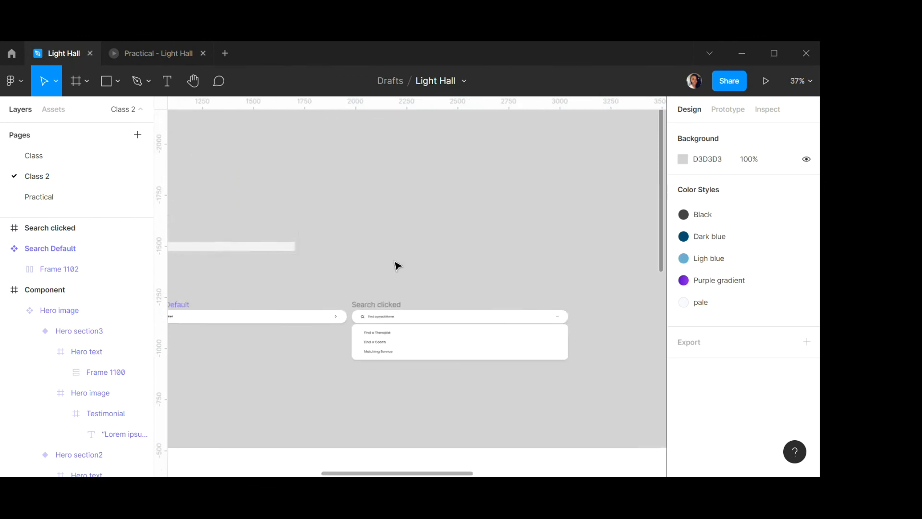
pyautogui.click(381, 304)
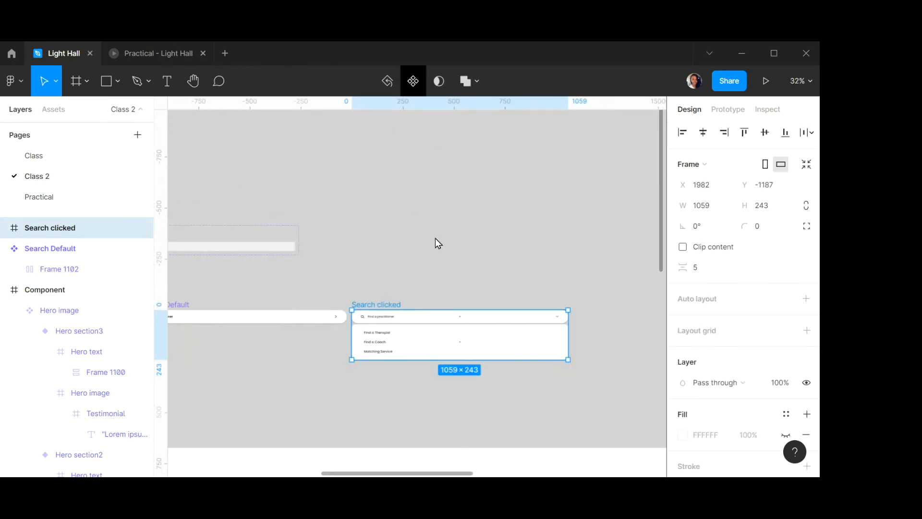
pyautogui.click(425, 282)
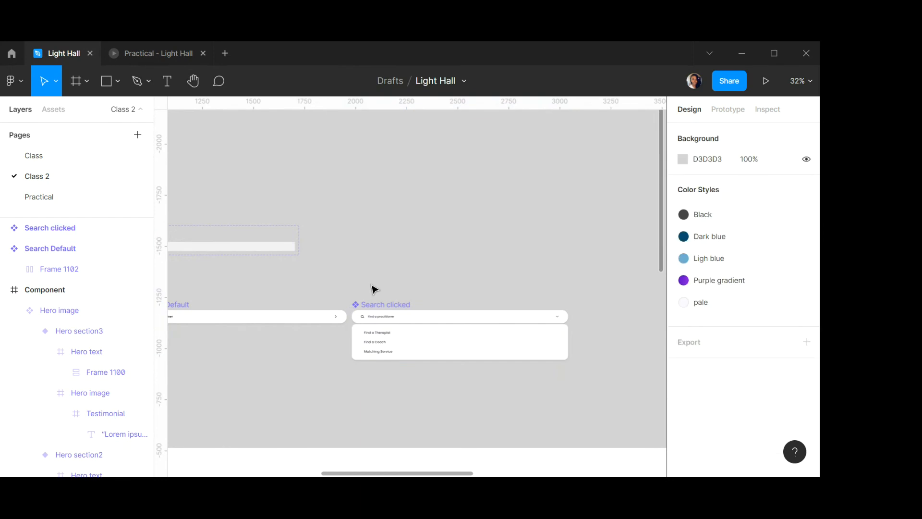
# Combine the Search Default and Search clicked components as variants of one component set.
pyautogui.hscroll(-5, 375, 288)
pyautogui.click(291, 310)
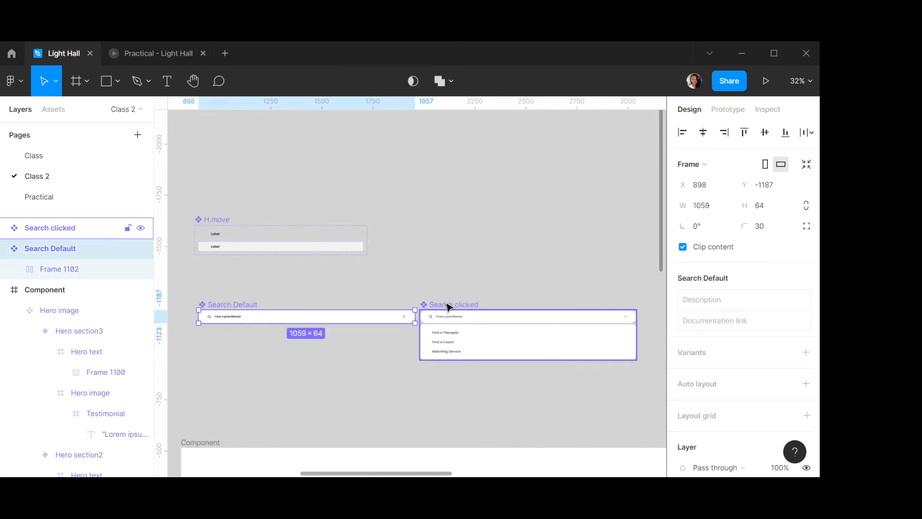
pyautogui.keyDown('shift'); pyautogui.click(447, 309); pyautogui.keyUp('shift')
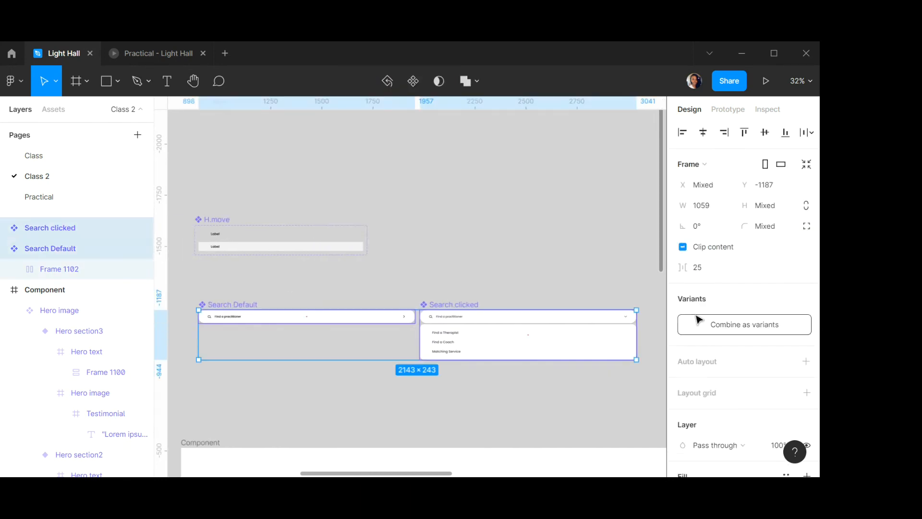
pyautogui.click(763, 326)
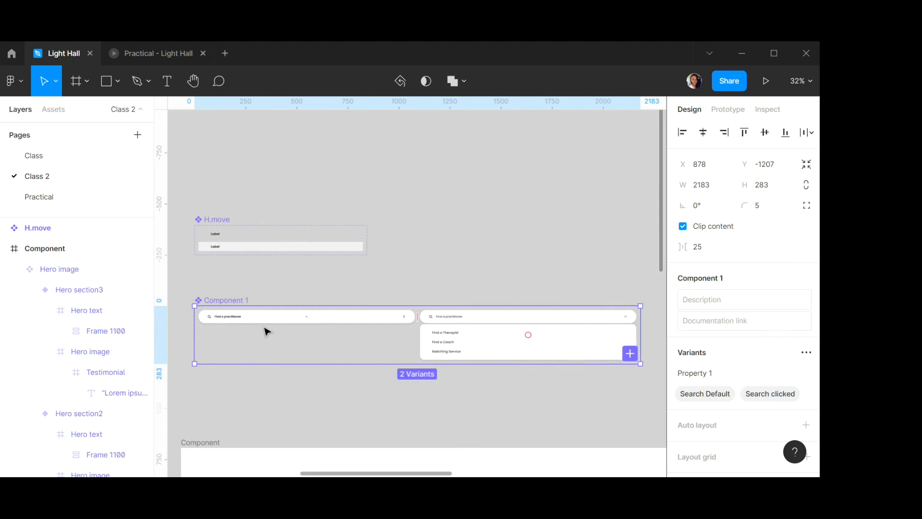
# Rename the new component set of search bar variants as "Search component".
pyautogui.doubleClick(231, 302)
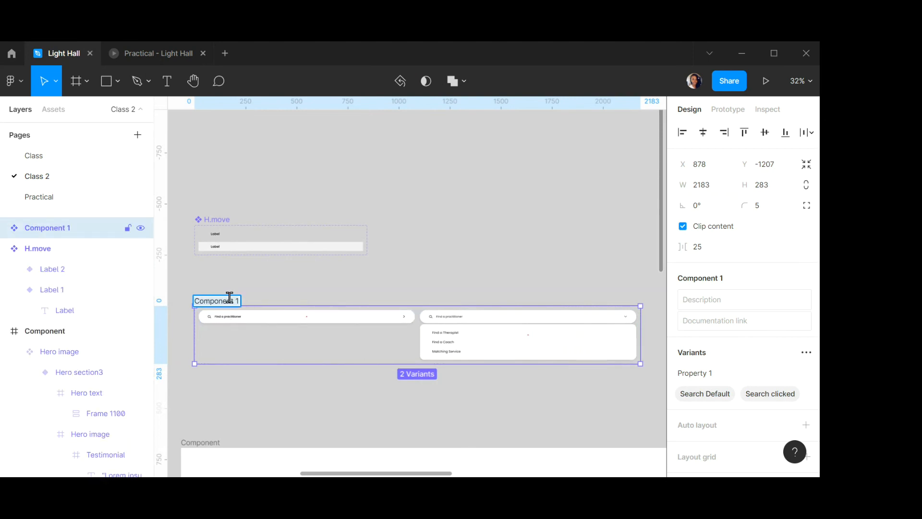
pyautogui.write('Search')
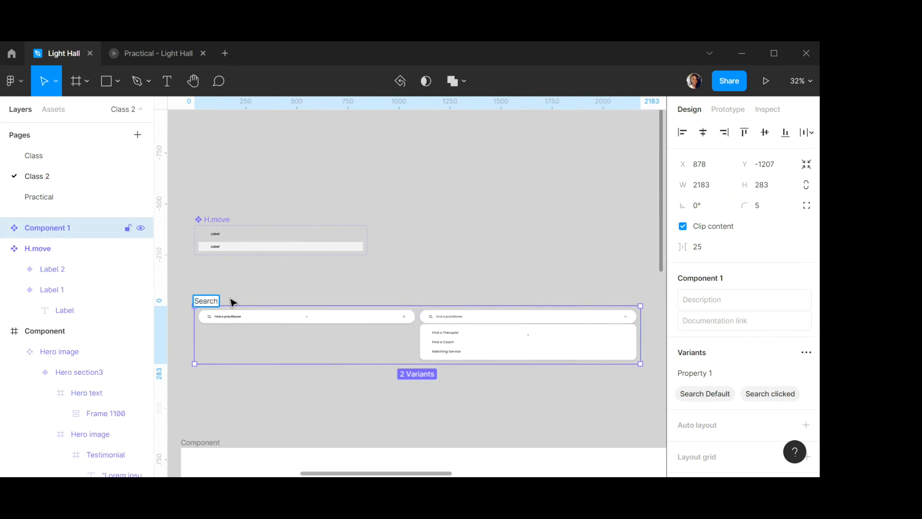
pyautogui.write(' component')
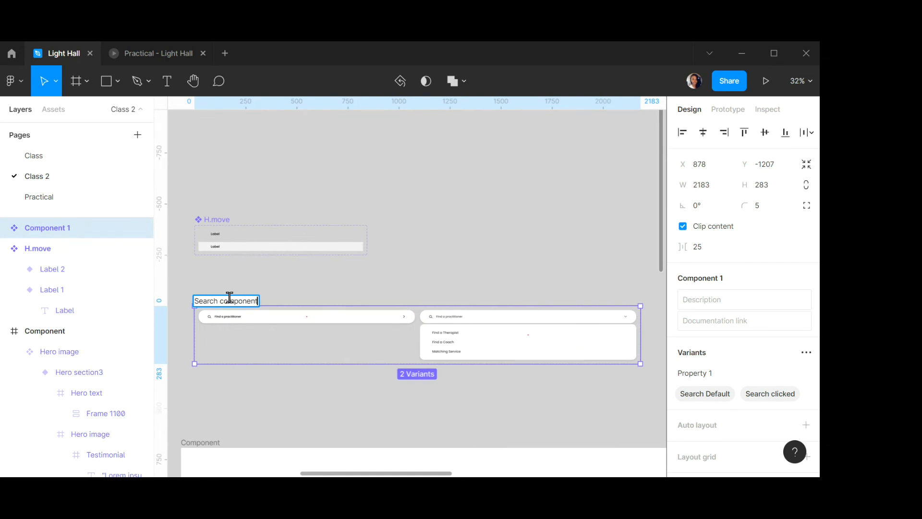
# Finish naming the variant set "Search component" and deselect it.
pyautogui.press('Return')
pyautogui.click(474, 259)
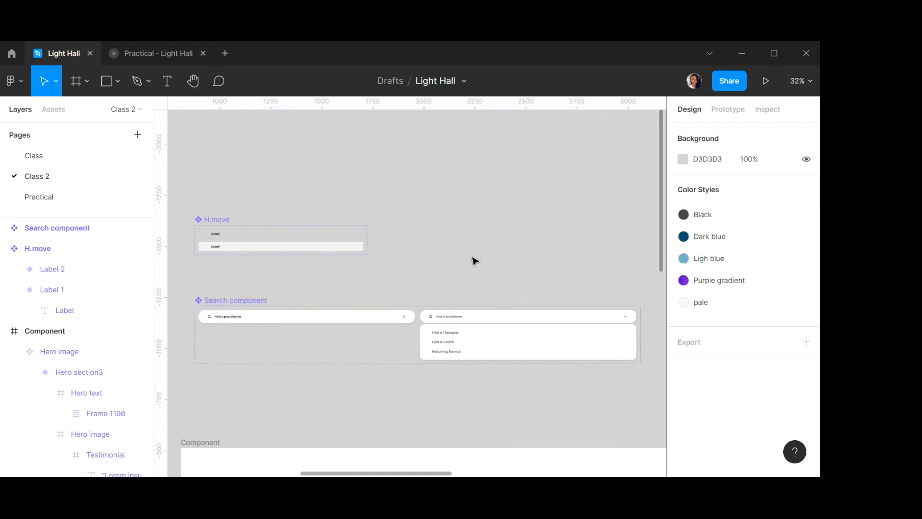
# Try linking the whole Search Default variant to Search clicked with an on-click Change to interaction, and remove that connection.
pyautogui.click(324, 318)
pyautogui.click(730, 110)
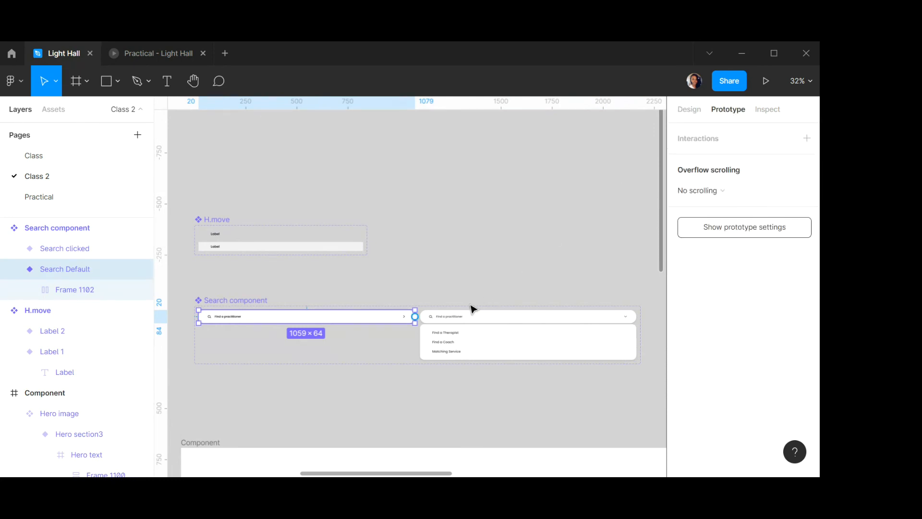
pyautogui.moveTo(416, 317); pyautogui.dragTo(433, 356)
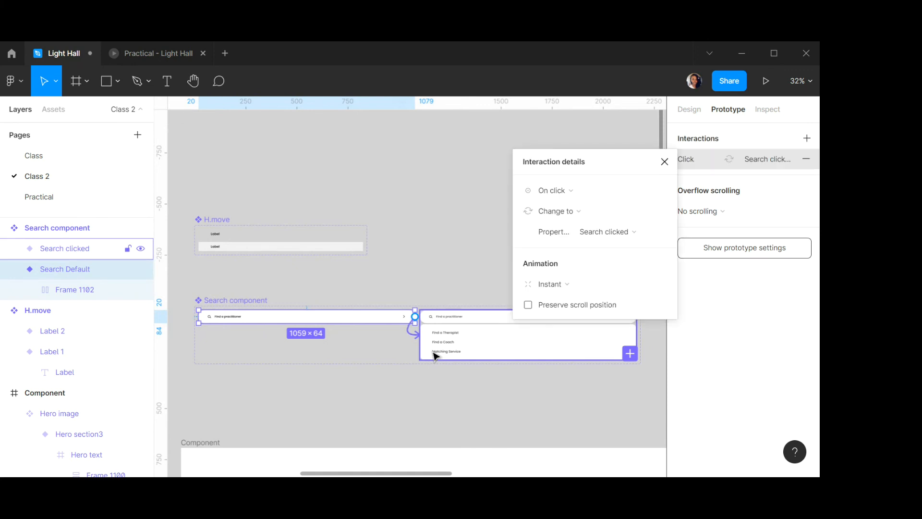
pyautogui.moveTo(626, 164); pyautogui.dragTo(690, 154)
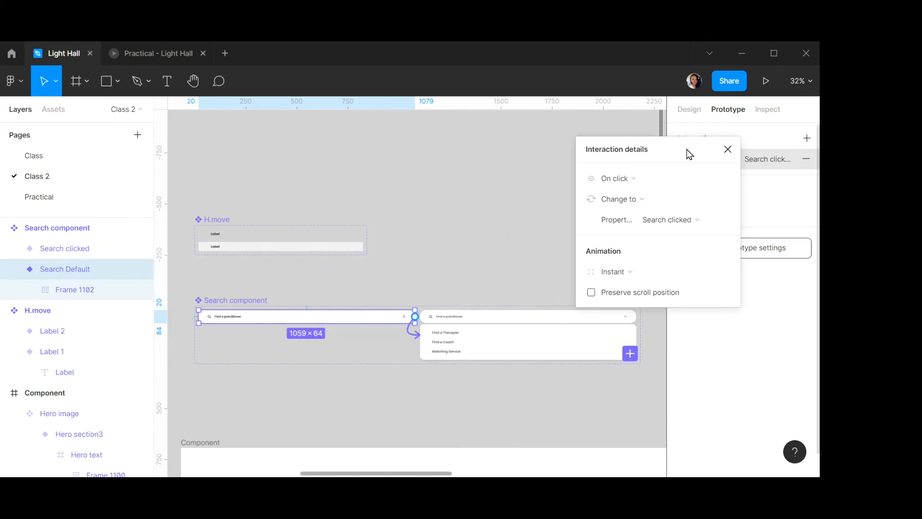
pyautogui.click(728, 153)
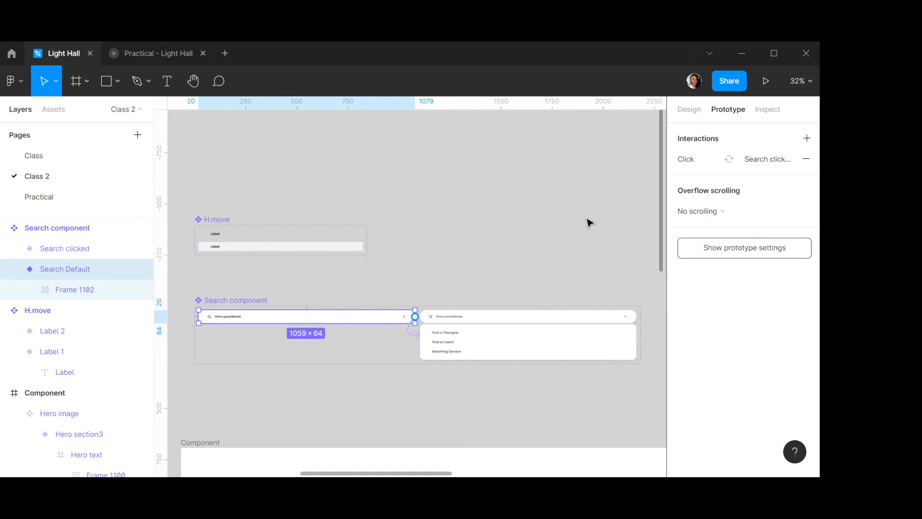
pyautogui.click(411, 334)
pyautogui.moveTo(410, 332); pyautogui.dragTo(398, 340)
pyautogui.click(398, 342)
# Link the arrow icon inside Search Default to the Search clicked variant as an on-click Change to interaction with Smart animate.
pyautogui.scroll(2, 400, 311)
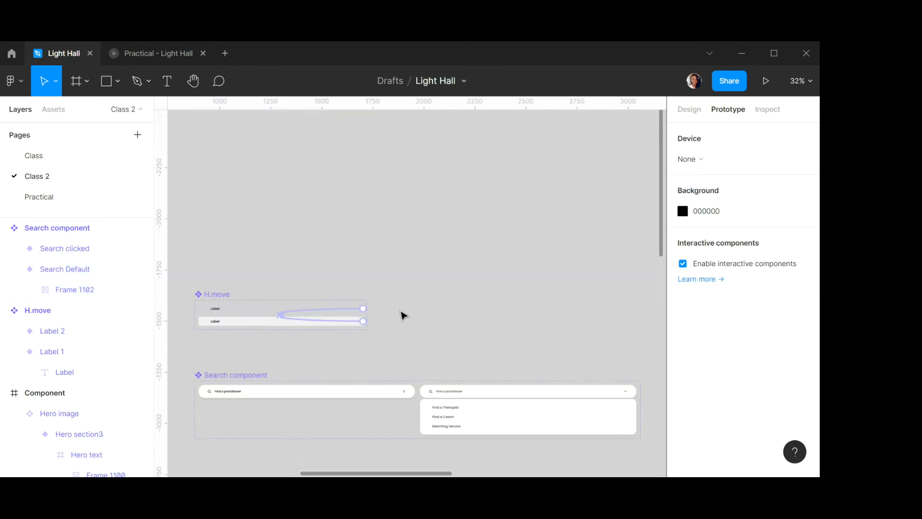
pyautogui.scroll(3, 400, 309)
pyautogui.scroll(-5, 432, 420)
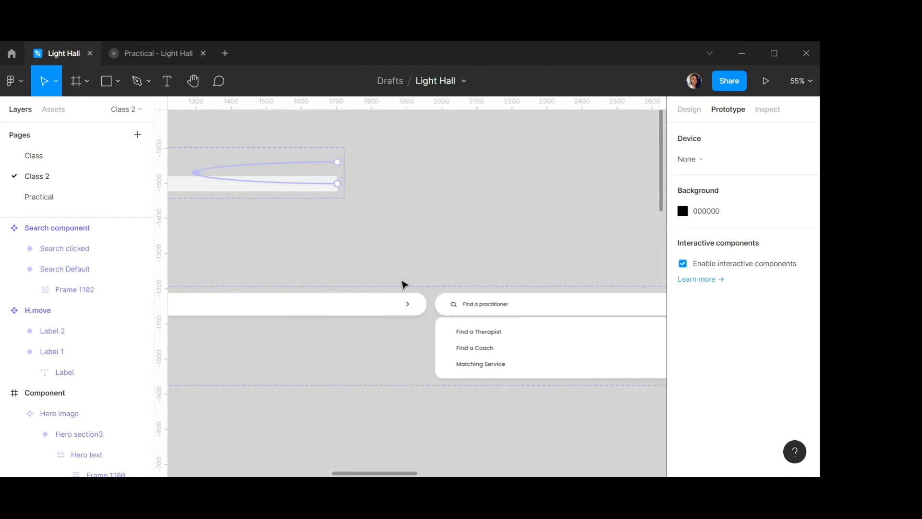
pyautogui.doubleClick(411, 310)
pyautogui.scroll(5, 408, 310)
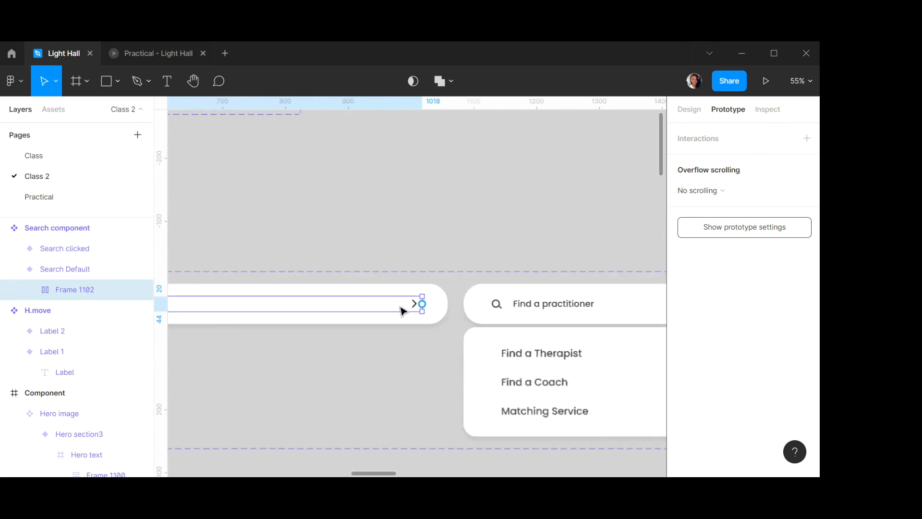
pyautogui.click(428, 304)
pyautogui.scroll(-5, 429, 306)
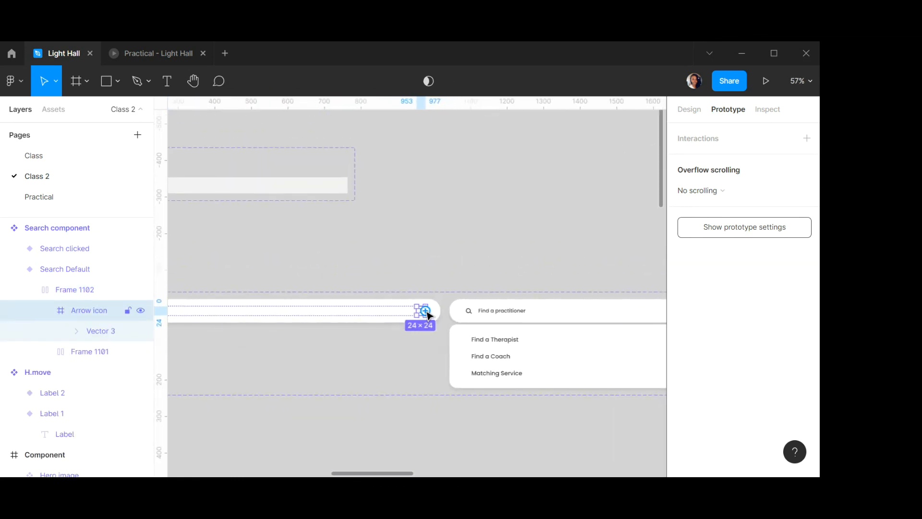
pyautogui.moveTo(424, 312); pyautogui.dragTo(473, 380)
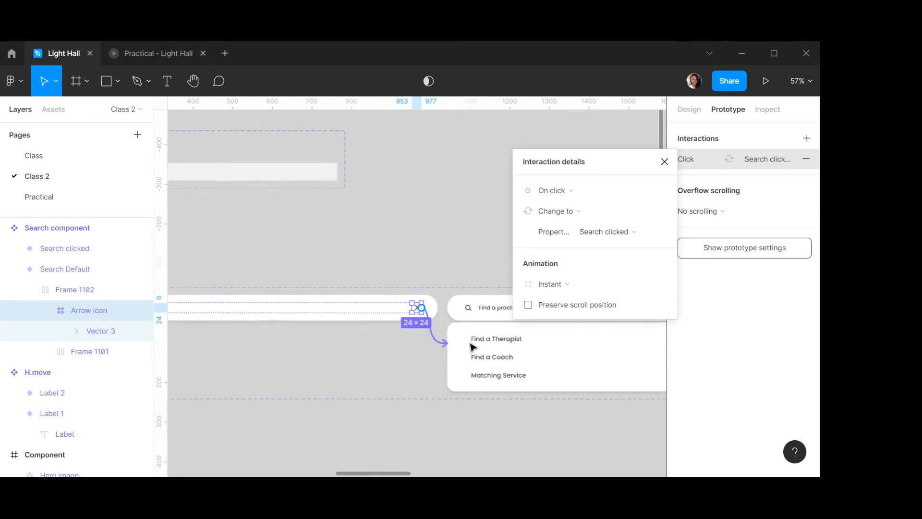
pyautogui.scroll(-3, 470, 346)
pyautogui.hscroll(5, 485, 327)
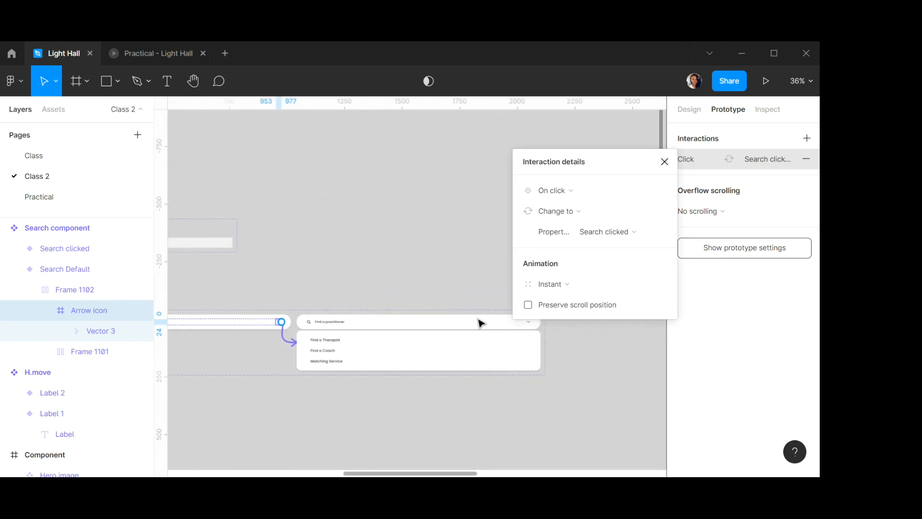
pyautogui.click(584, 288)
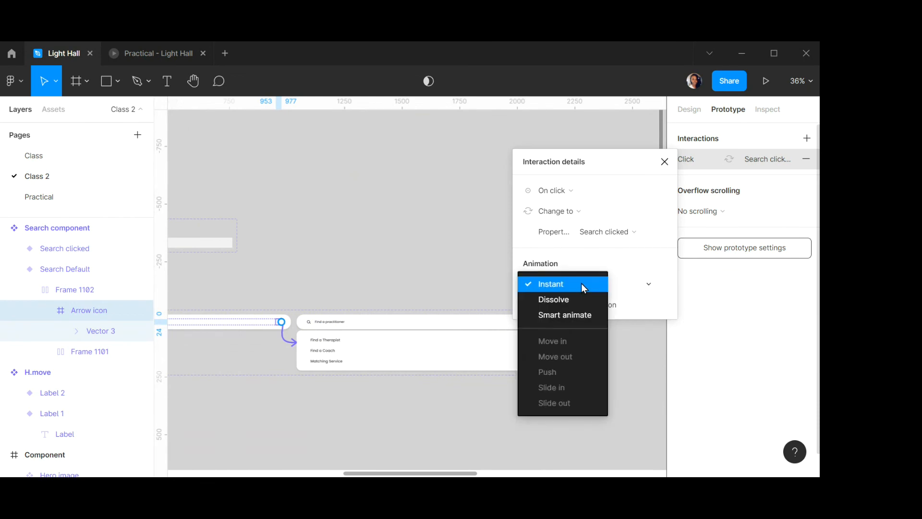
pyautogui.click(557, 315)
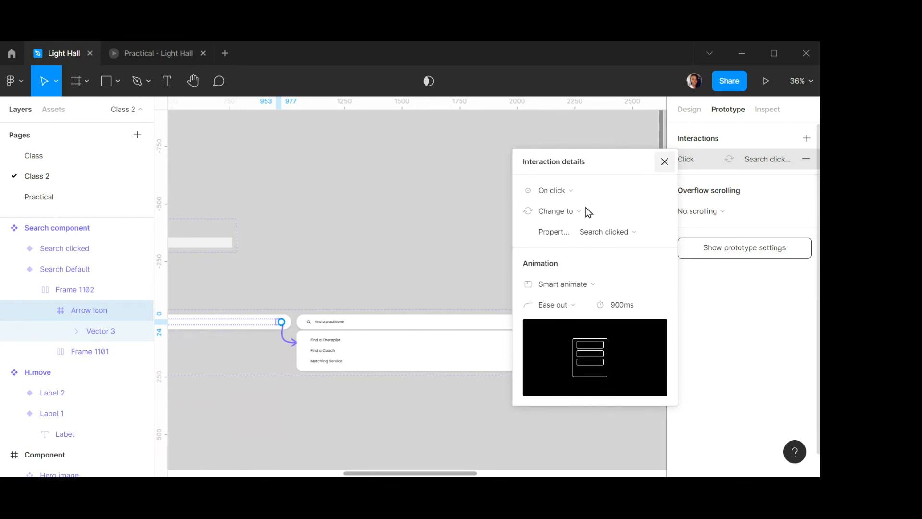
# Link the down-arrow icon inside Search clicked back to the Search Default variant as an on-click Change to interaction with Smart animate.
pyautogui.scroll(10, 531, 324)
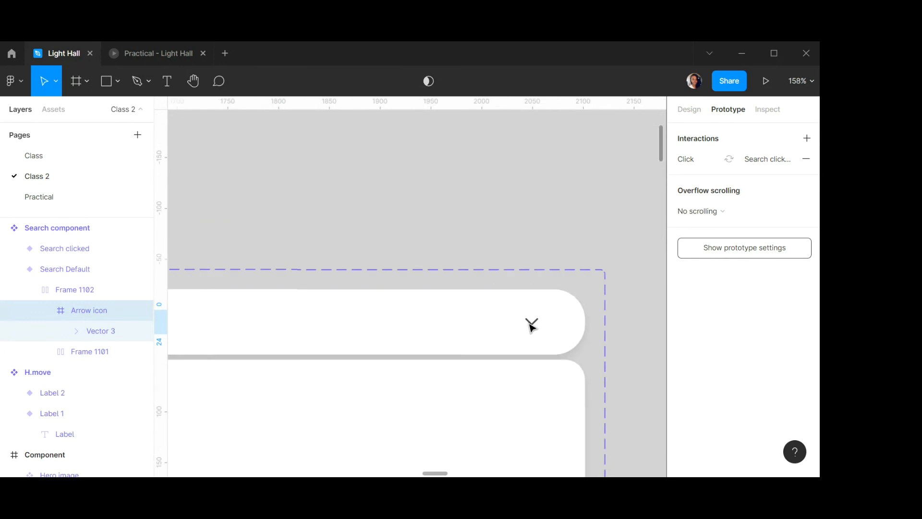
pyautogui.doubleClick(530, 323)
pyautogui.doubleClick(530, 324)
pyautogui.doubleClick(530, 324)
pyautogui.scroll(3, 488, 345)
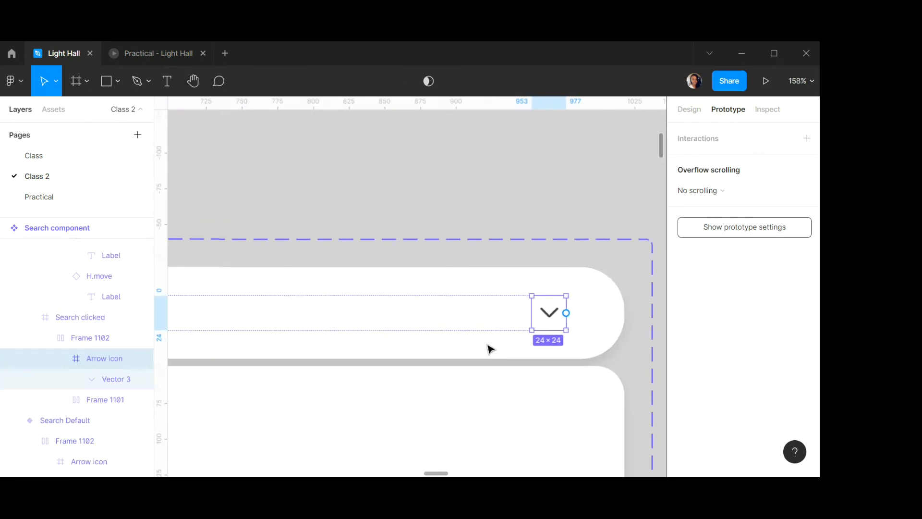
pyautogui.scroll(-8, 488, 345)
pyautogui.hscroll(2, 494, 345)
pyautogui.hscroll(-5, 495, 345)
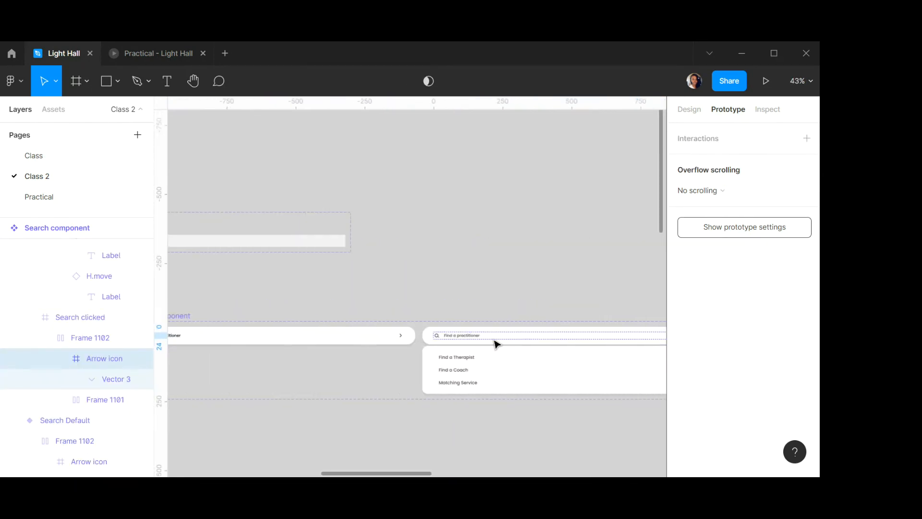
pyautogui.scroll(-5, 495, 343)
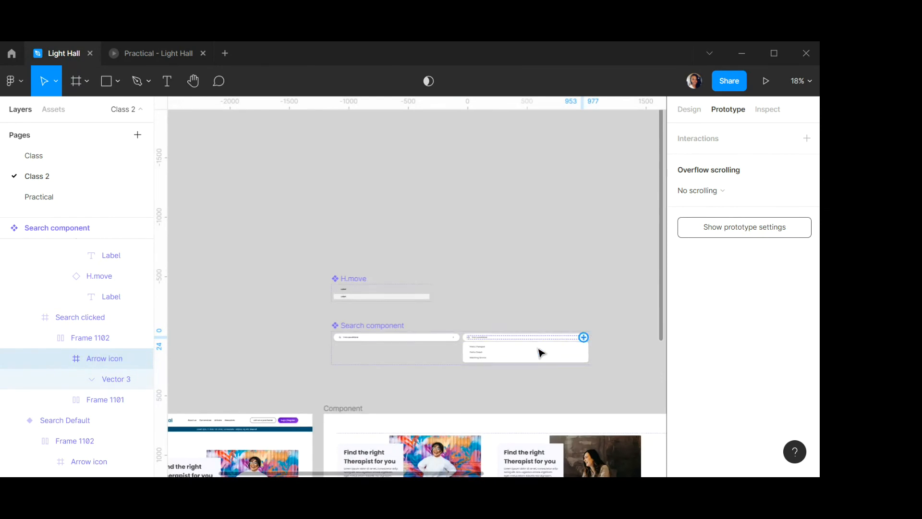
pyautogui.moveTo(583, 337); pyautogui.dragTo(431, 347)
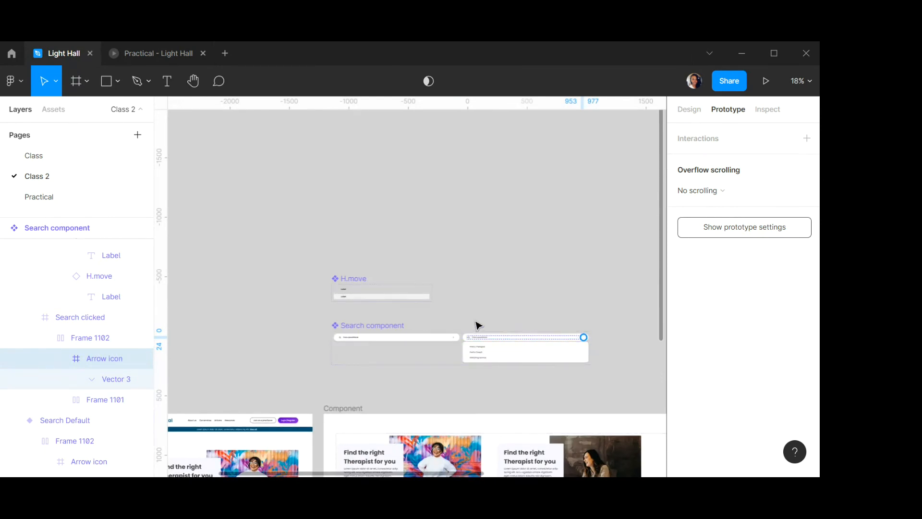
pyautogui.scroll(5, 505, 345)
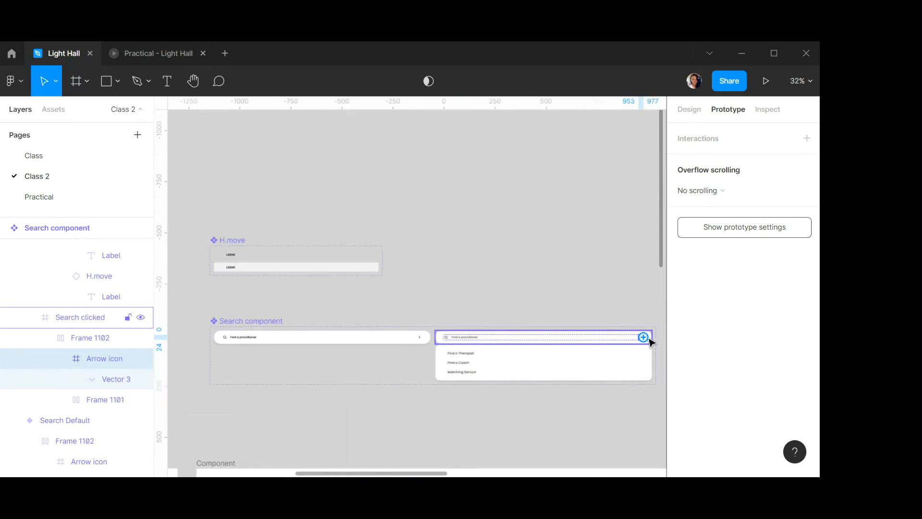
pyautogui.moveTo(643, 337); pyautogui.dragTo(393, 346)
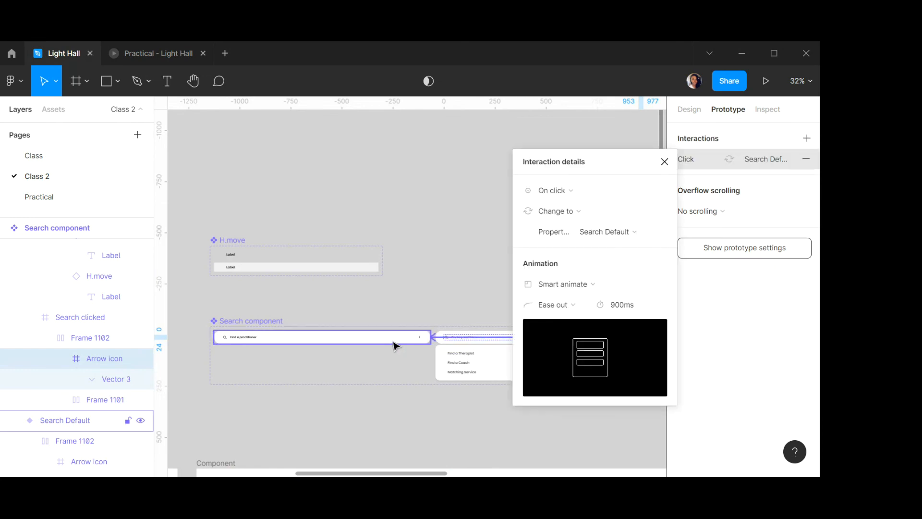
pyautogui.click(665, 162)
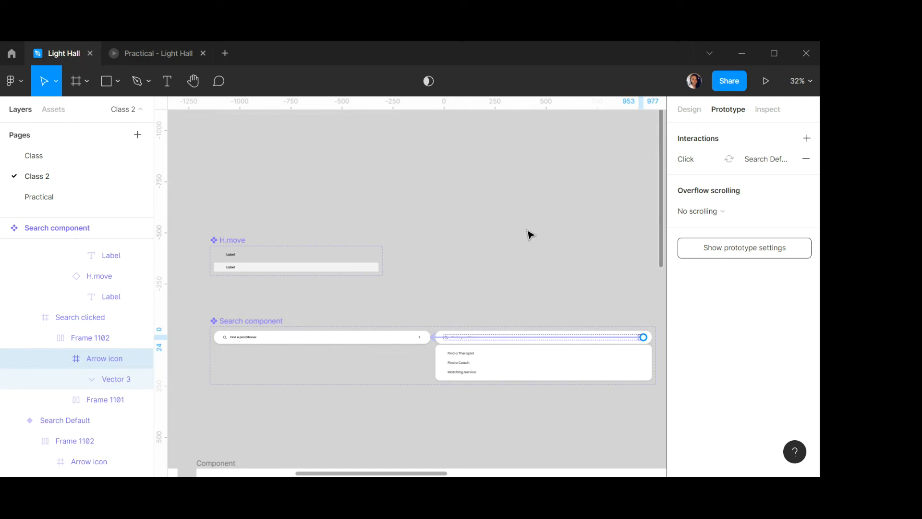
pyautogui.click(515, 295)
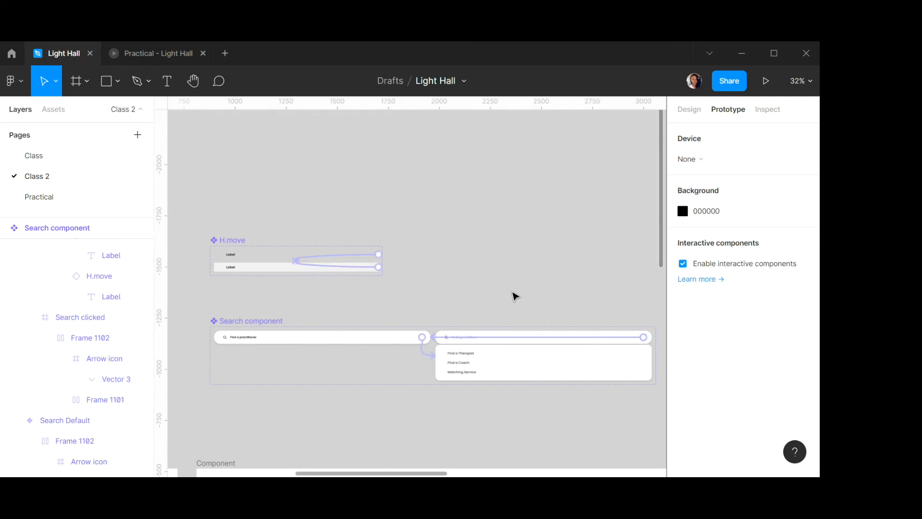
# Place an instance of the Search Default variant in the D2 frame, between the blue divider and hero section, and centre it horizontally.
pyautogui.scroll(-3, 515, 295)
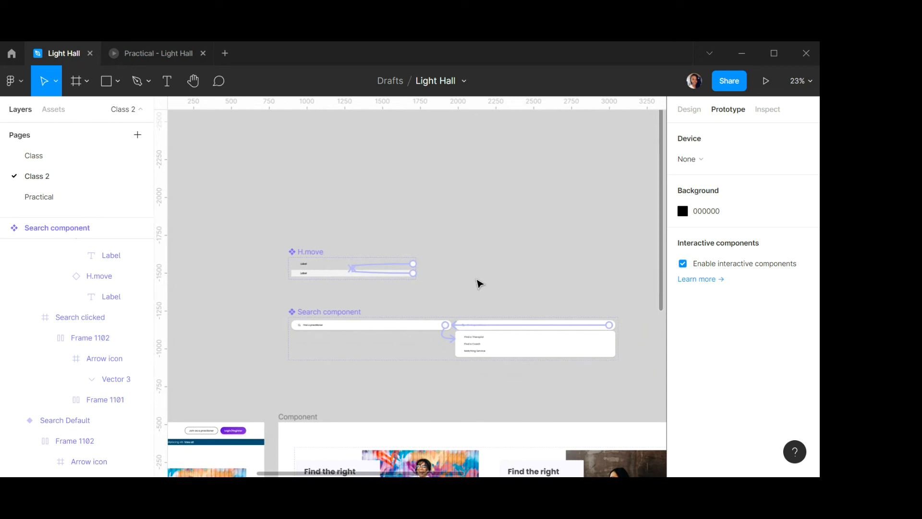
pyautogui.scroll(-2, 476, 281)
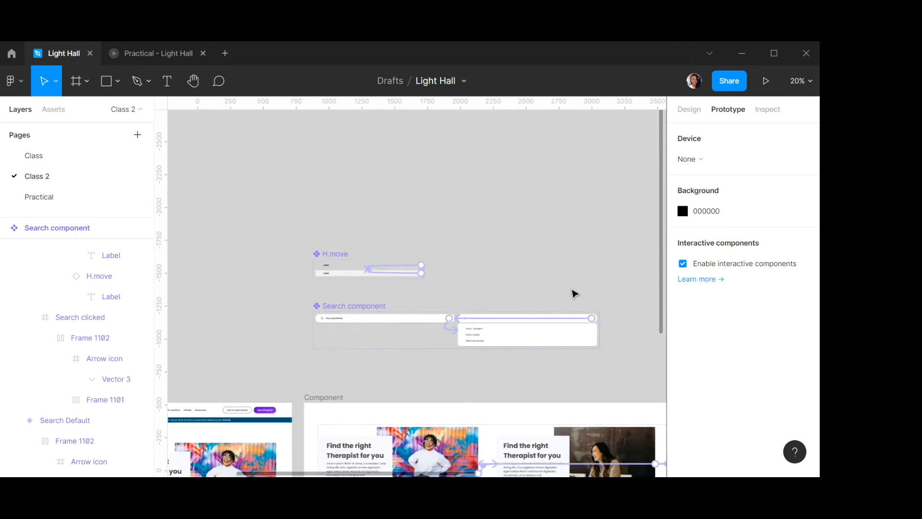
pyautogui.hscroll(2, 570, 293)
pyautogui.scroll(1, 417, 330)
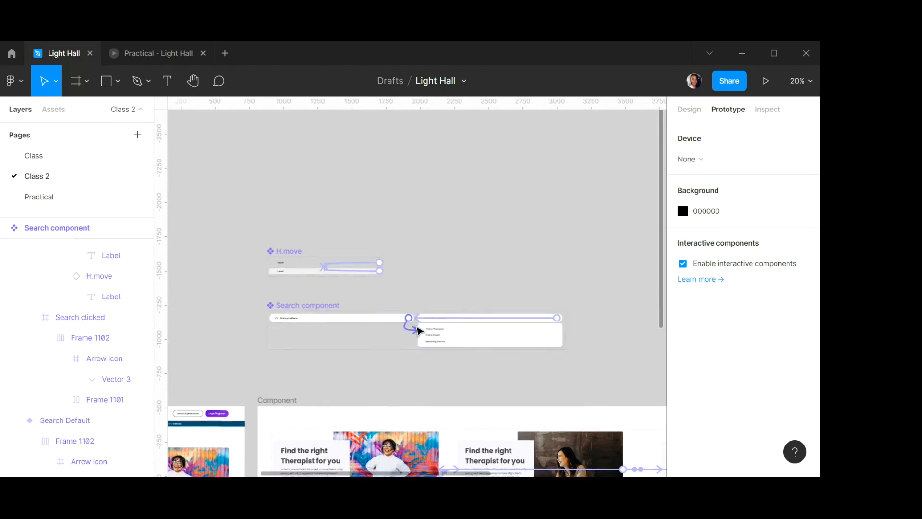
pyautogui.scroll(-2, 417, 330)
pyautogui.click(358, 322)
pyautogui.hscroll(1, 363, 322)
pyautogui.hscroll(-6, 368, 323)
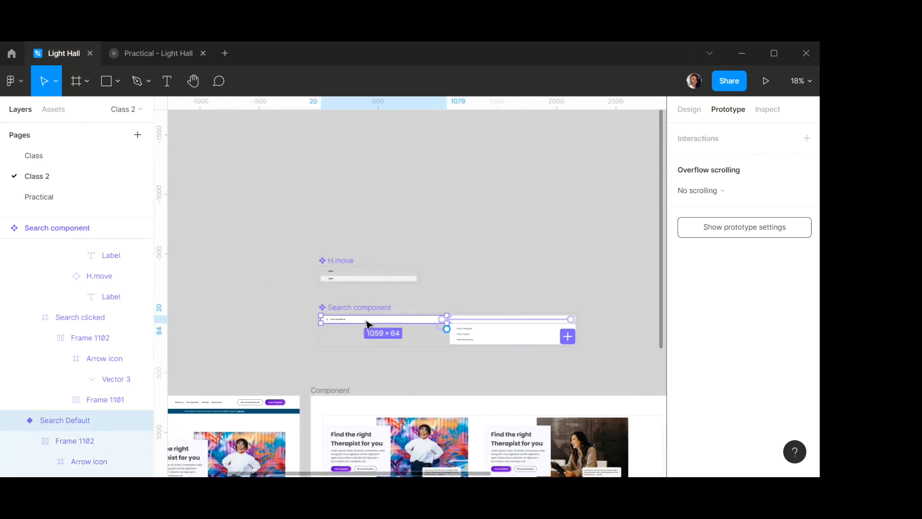
pyautogui.hscroll(-1, 369, 323)
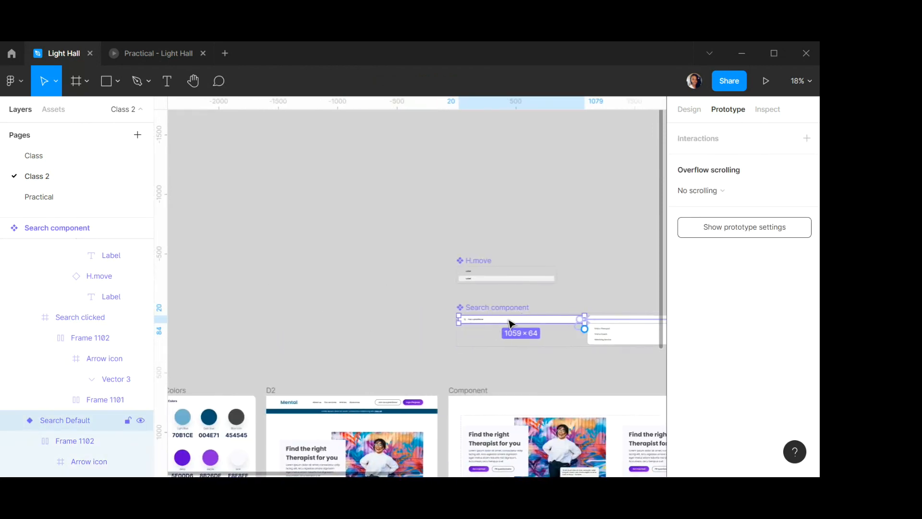
pyautogui.moveTo(512, 321); pyautogui.dragTo(340, 427)
pyautogui.hscroll(-1, 499, 373)
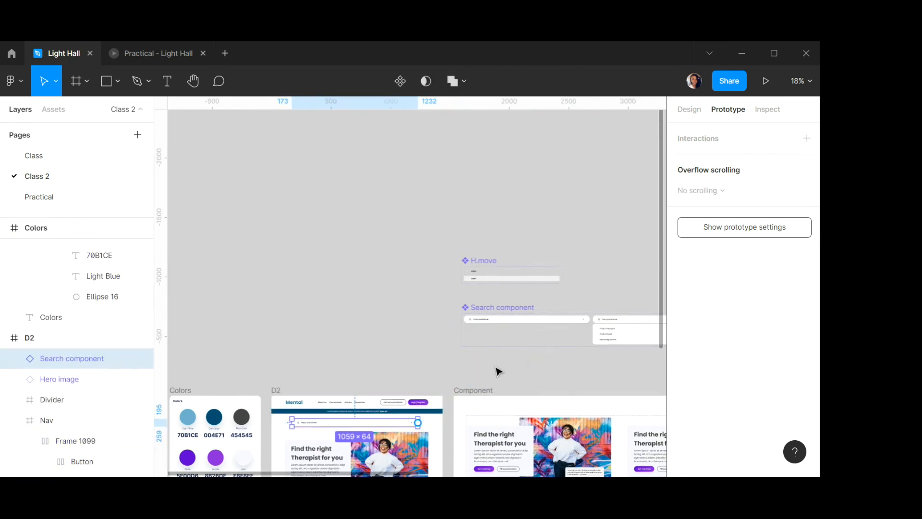
pyautogui.click(690, 109)
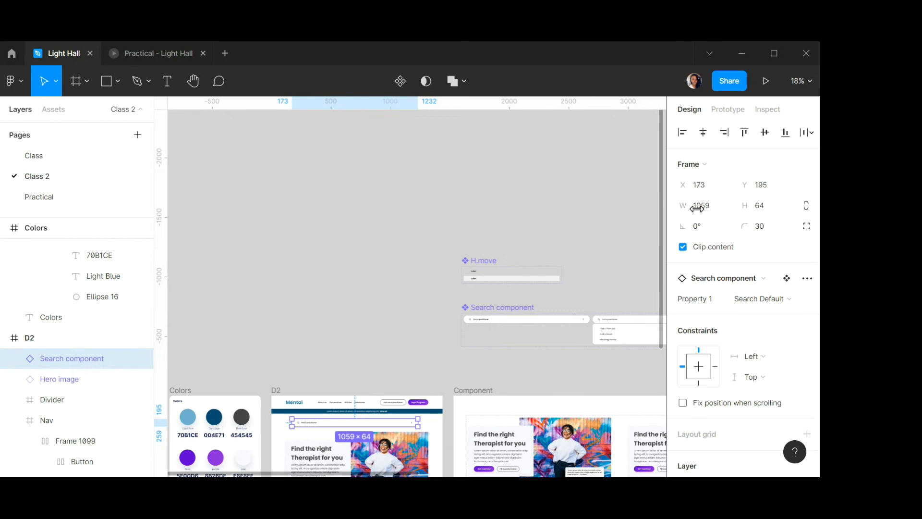
pyautogui.click(704, 137)
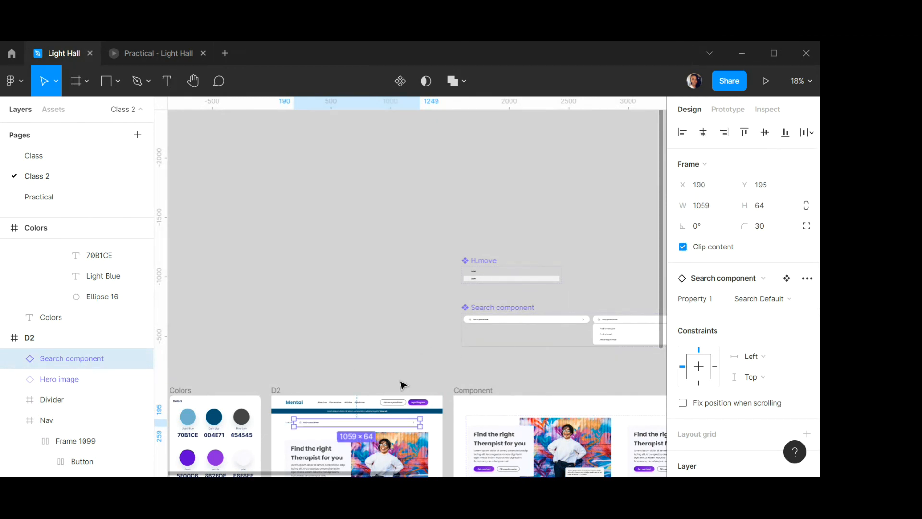
# Try moving the H.move and Search component sets together into the Component frame, and put them back above it.
pyautogui.keyDown('ctrl'); pyautogui.scroll(-3, 513, 368); pyautogui.keyUp('ctrl')
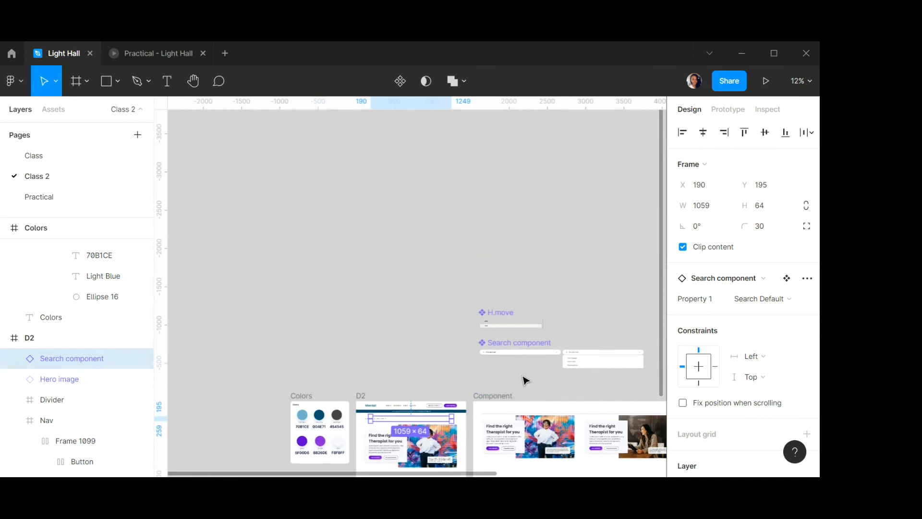
pyautogui.scroll(-4, 525, 377)
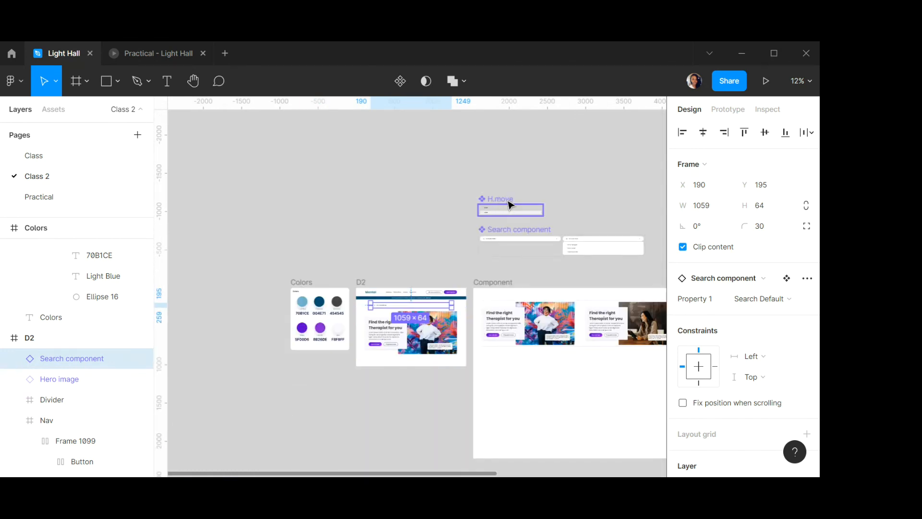
pyautogui.click(511, 205)
pyautogui.keyDown('shift'); pyautogui.click(531, 232); pyautogui.keyUp('shift')
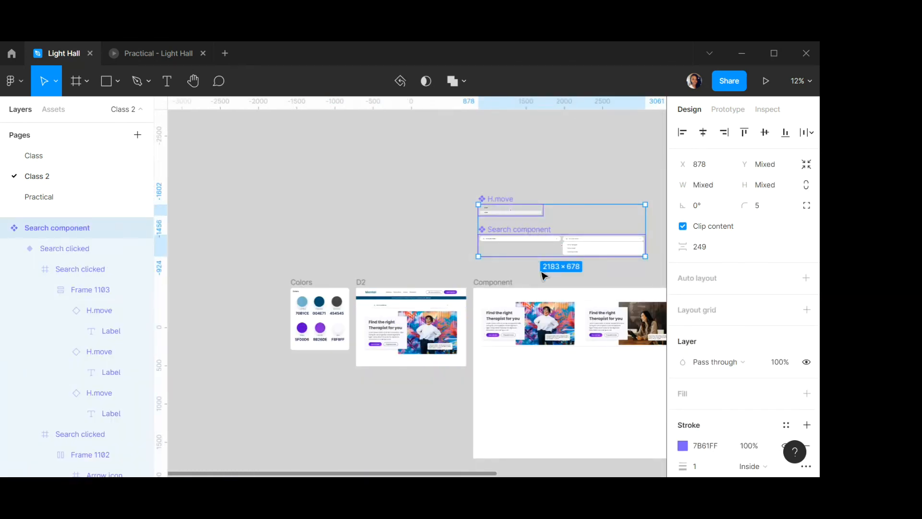
pyautogui.moveTo(544, 247); pyautogui.dragTo(550, 388)
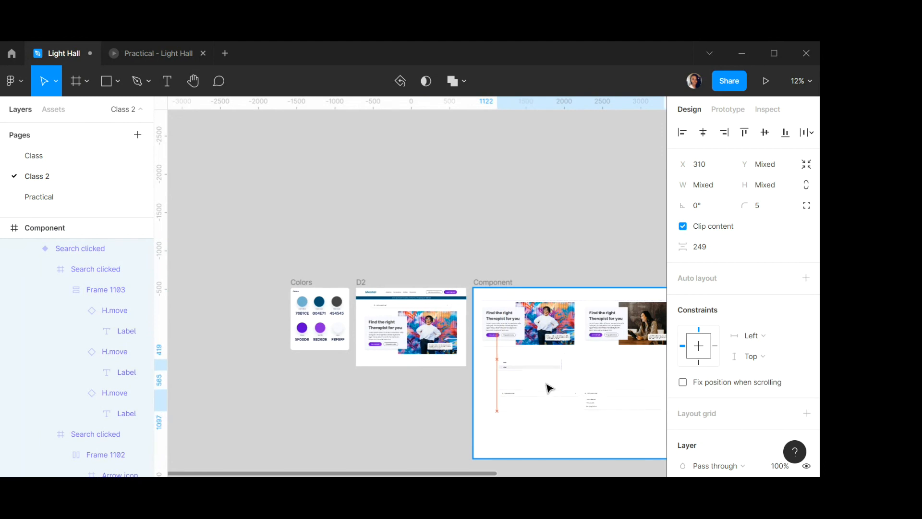
pyautogui.moveTo(534, 275); pyautogui.dragTo(539, 249)
pyautogui.click(524, 188)
pyautogui.scroll(5, 398, 337)
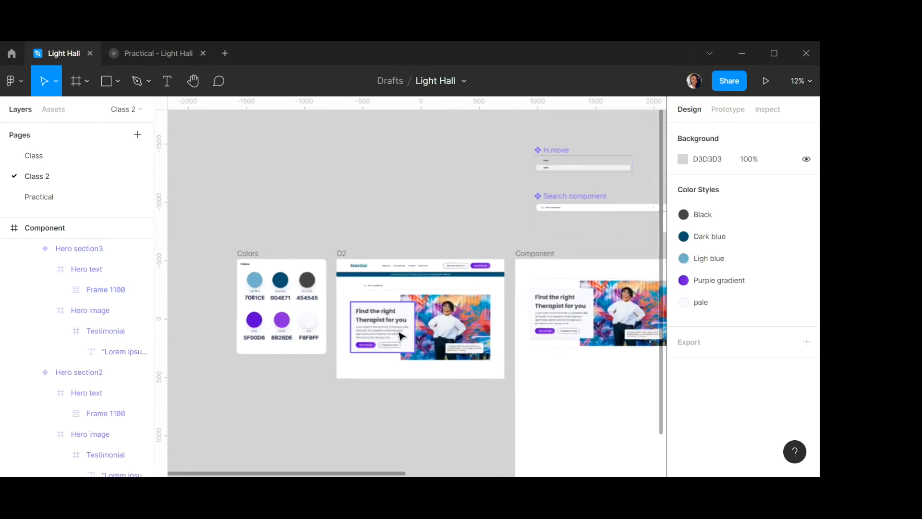
# Preview the D2 frame as a prototype at Fit to screen and test opening the search dropdown with its arrow.
pyautogui.hscroll(2, 403, 335)
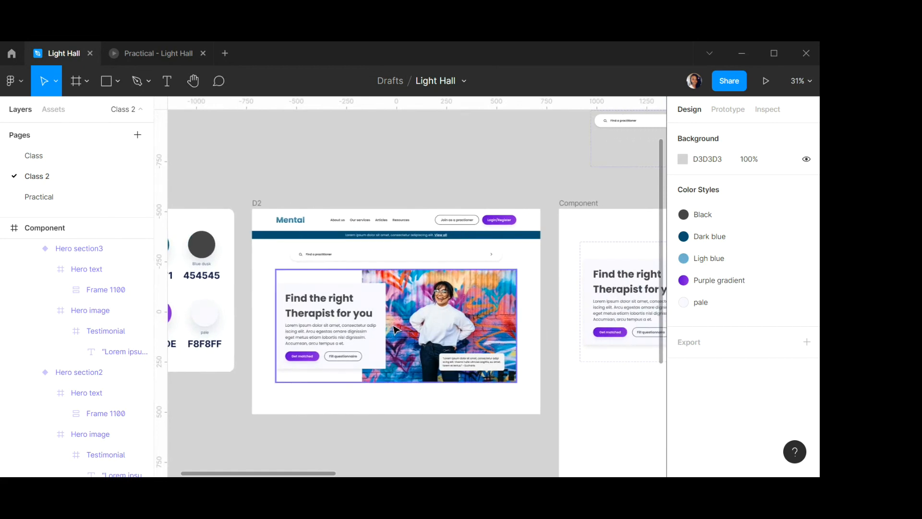
pyautogui.click(252, 203)
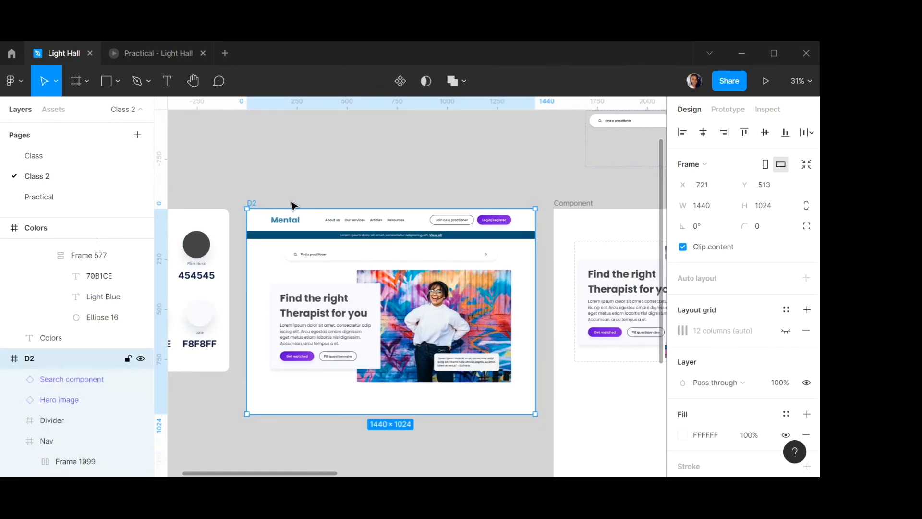
pyautogui.click(765, 81)
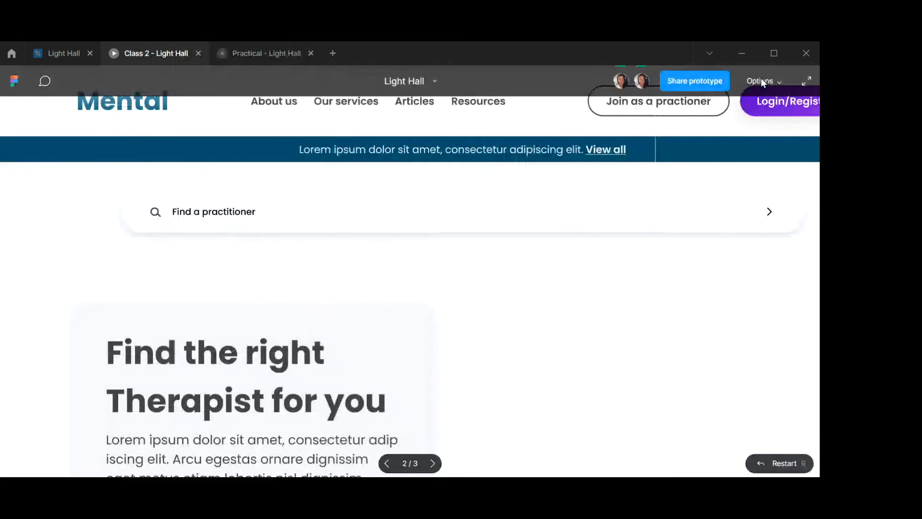
pyautogui.click(769, 78)
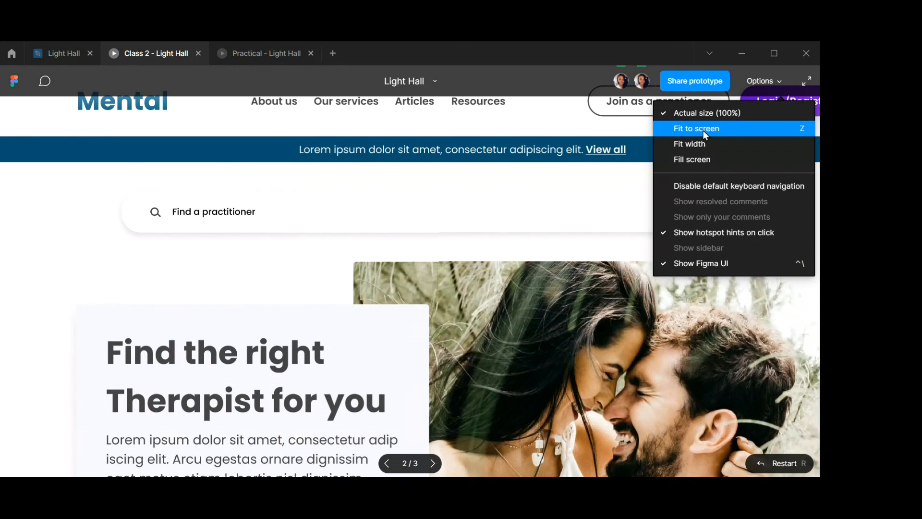
pyautogui.click(701, 129)
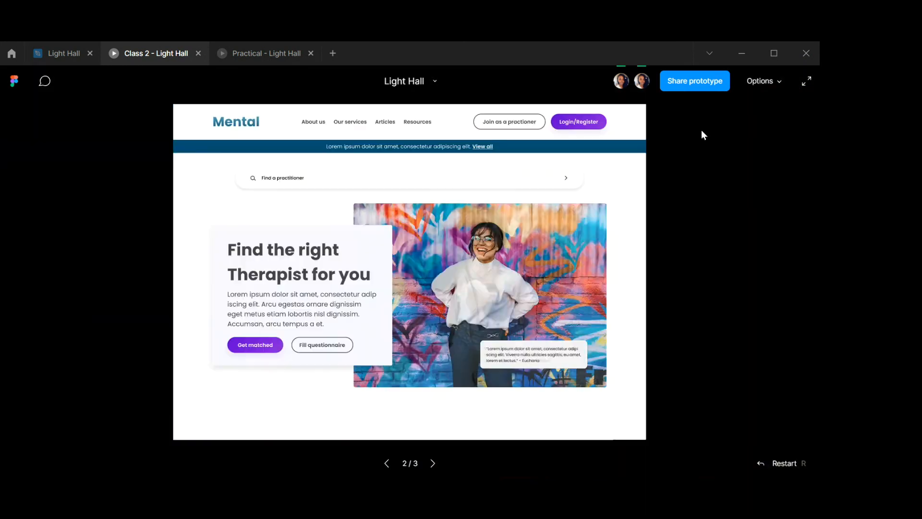
pyautogui.click(565, 182)
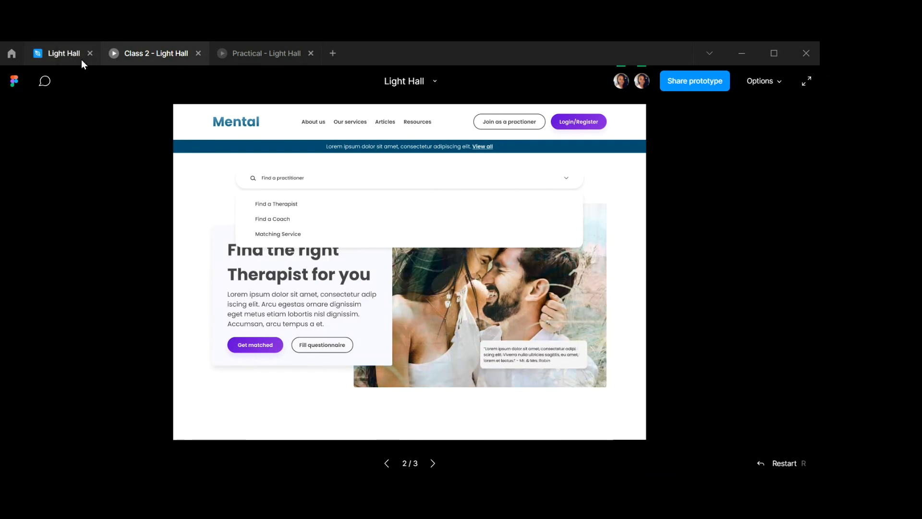
# Return to the design file and set the animation of the Search Default arrow icon's on-click interaction to Instant.
pyautogui.click(73, 52)
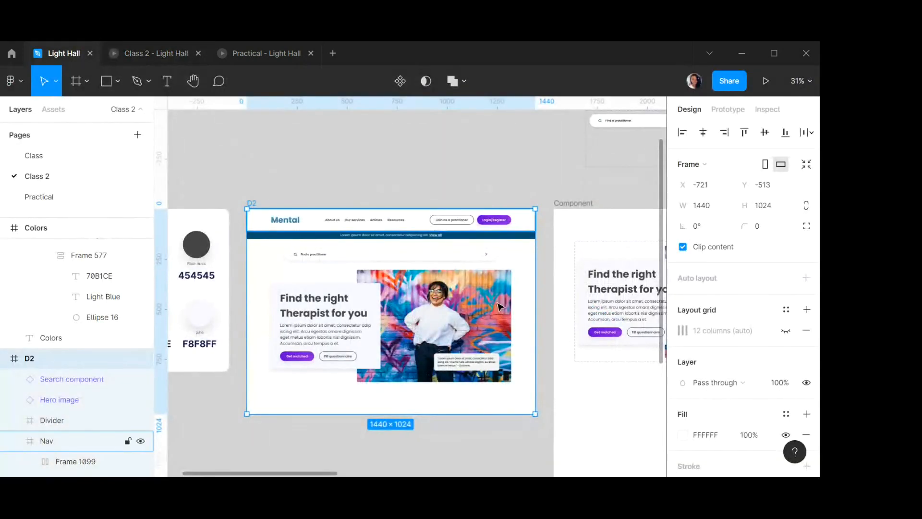
pyautogui.scroll(2, 489, 284)
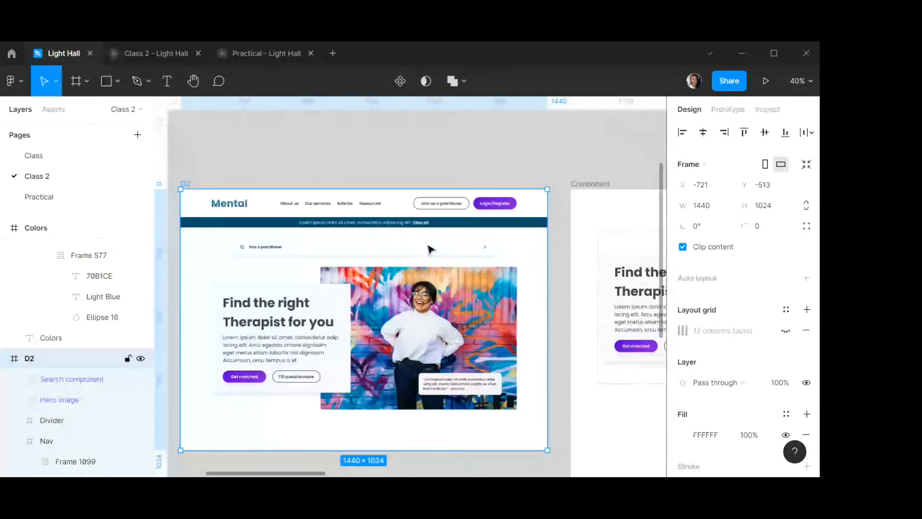
pyautogui.scroll(1, 430, 249)
pyautogui.hscroll(1, 433, 249)
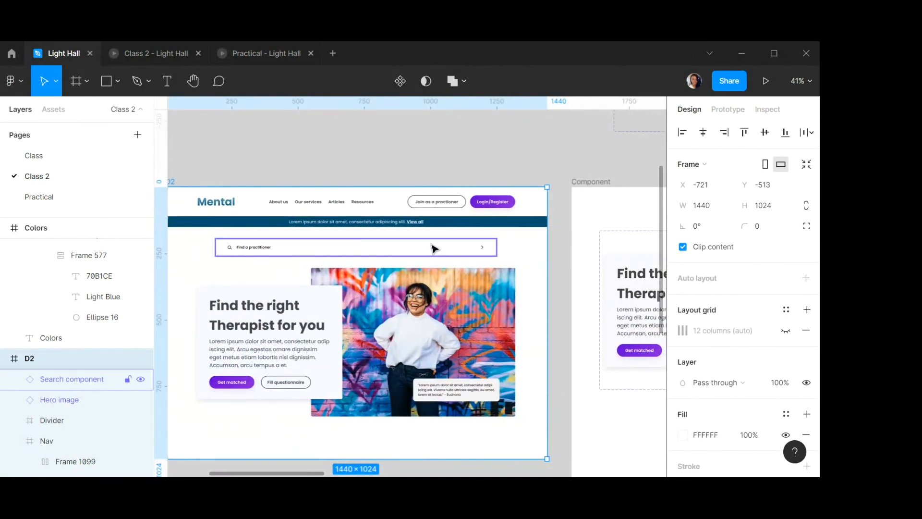
pyautogui.hscroll(-1, 434, 249)
pyautogui.hscroll(2, 434, 249)
pyautogui.hscroll(5, 434, 249)
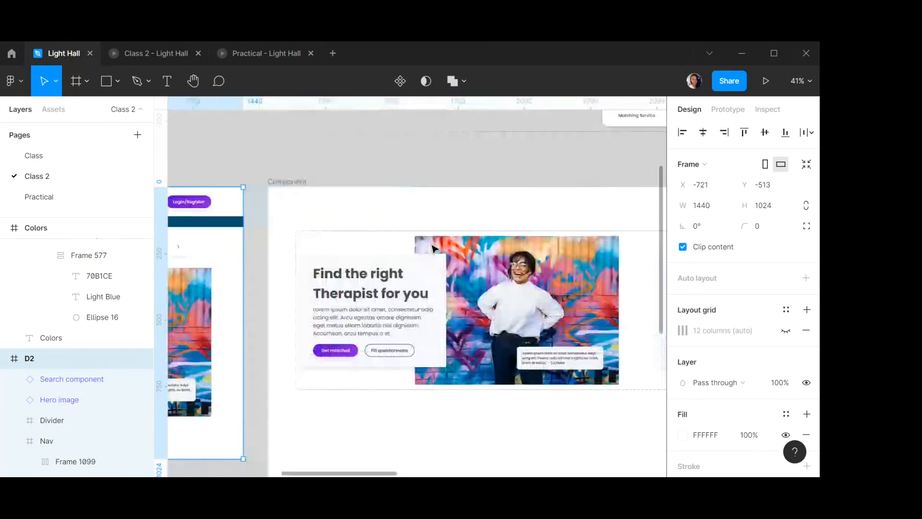
pyautogui.scroll(-1, 541, 206)
pyautogui.scroll(4, 541, 206)
pyautogui.hscroll(2, 541, 206)
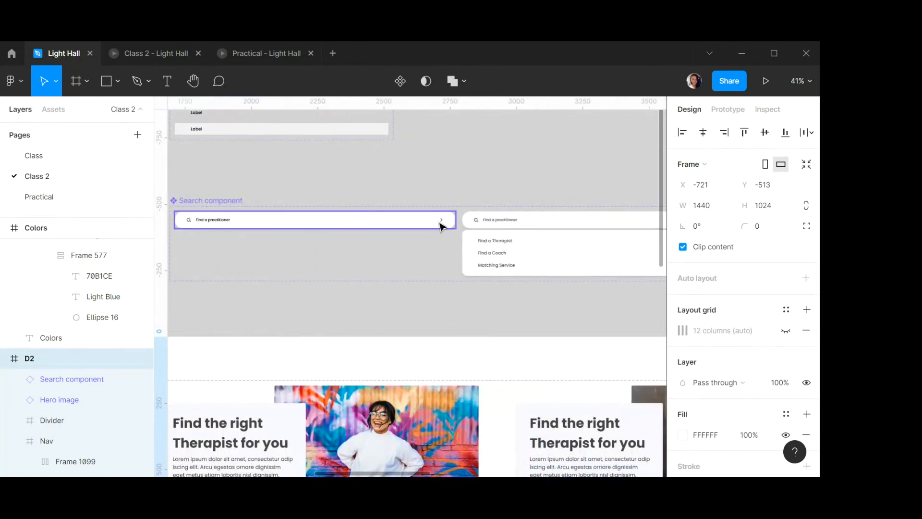
pyautogui.click(439, 226)
pyautogui.doubleClick(438, 224)
pyautogui.scroll(5, 439, 223)
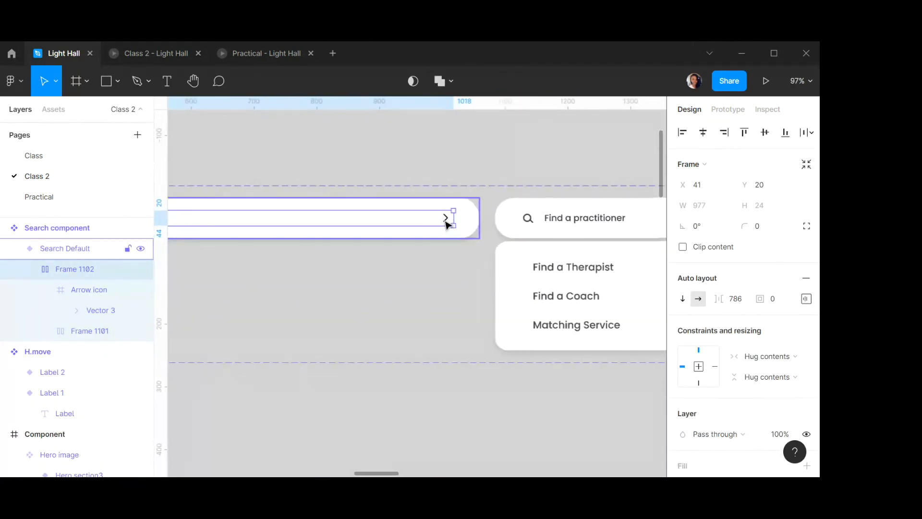
pyautogui.doubleClick(446, 224)
pyautogui.click(728, 109)
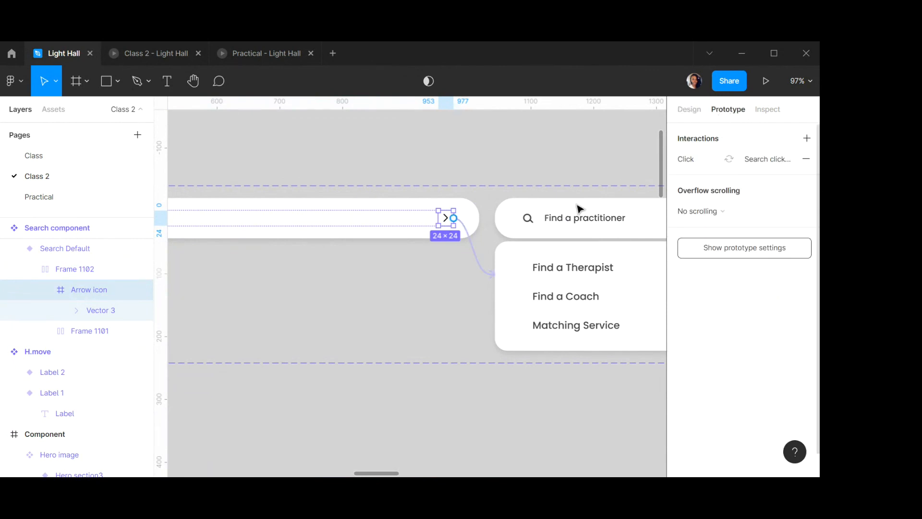
pyautogui.click(477, 261)
pyautogui.moveTo(621, 163); pyautogui.dragTo(690, 166)
pyautogui.click(655, 287)
pyautogui.click(618, 253)
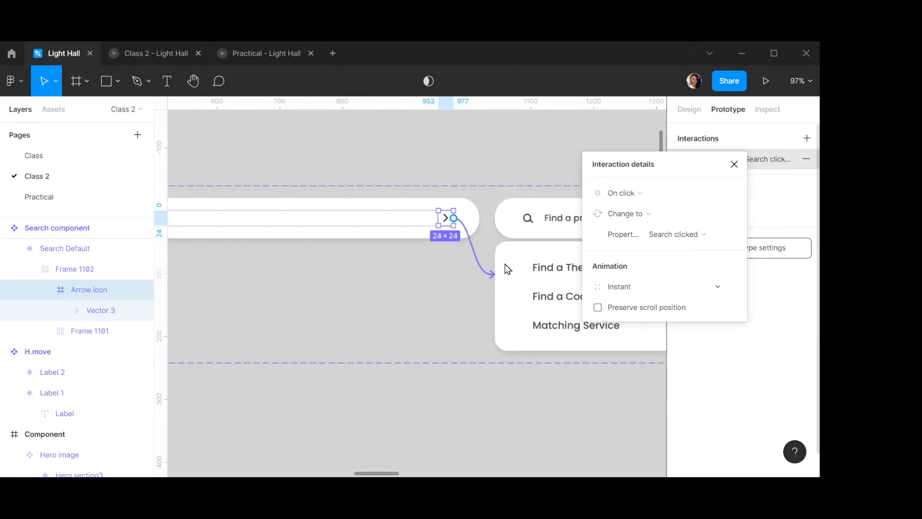
# Set the animation of the down-arrow's on-click interaction inside the Search clicked variant to Instant.
pyautogui.hscroll(3, 408, 261)
pyautogui.hscroll(10, 405, 255)
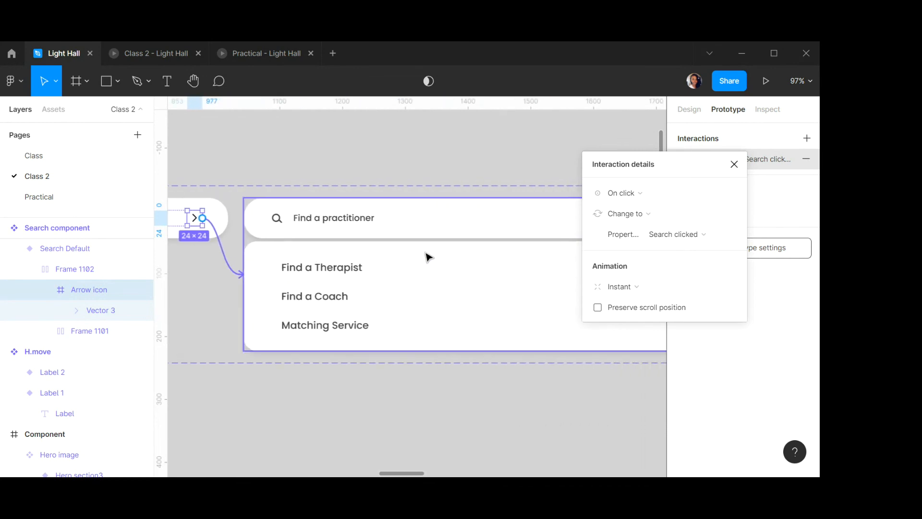
pyautogui.scroll(-3, 429, 257)
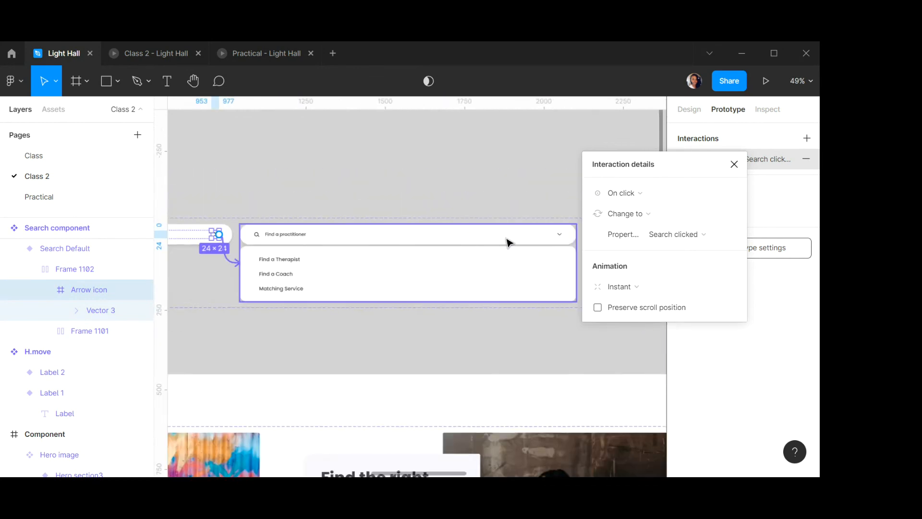
pyautogui.hscroll(3, 508, 243)
pyautogui.doubleClick(453, 236)
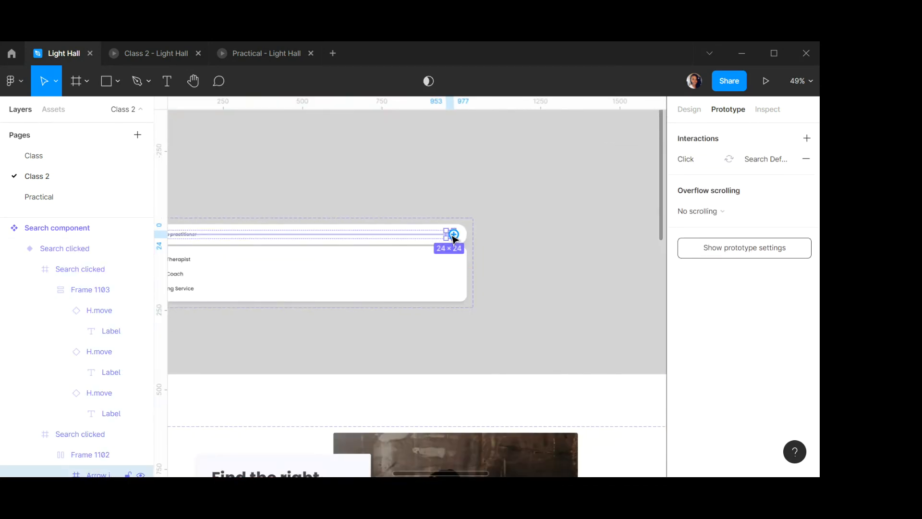
pyautogui.click(419, 238)
pyautogui.click(589, 285)
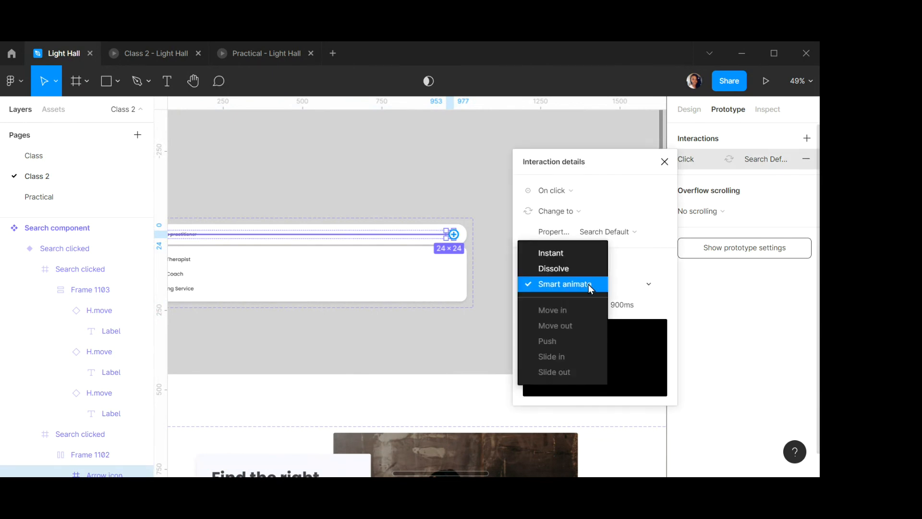
pyautogui.click(556, 252)
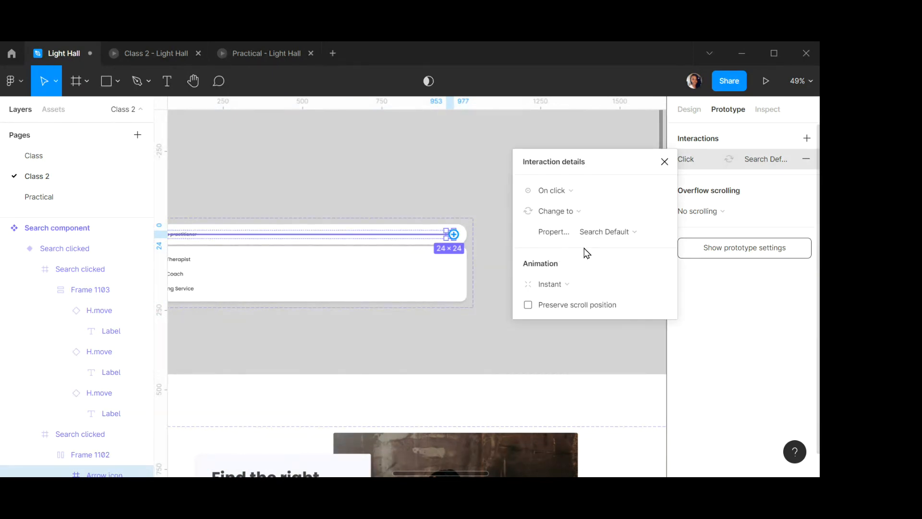
pyautogui.click(665, 162)
# Close the existing Class 2 prototype preview and present the D2 frame again in a new one.
pyautogui.click(161, 52)
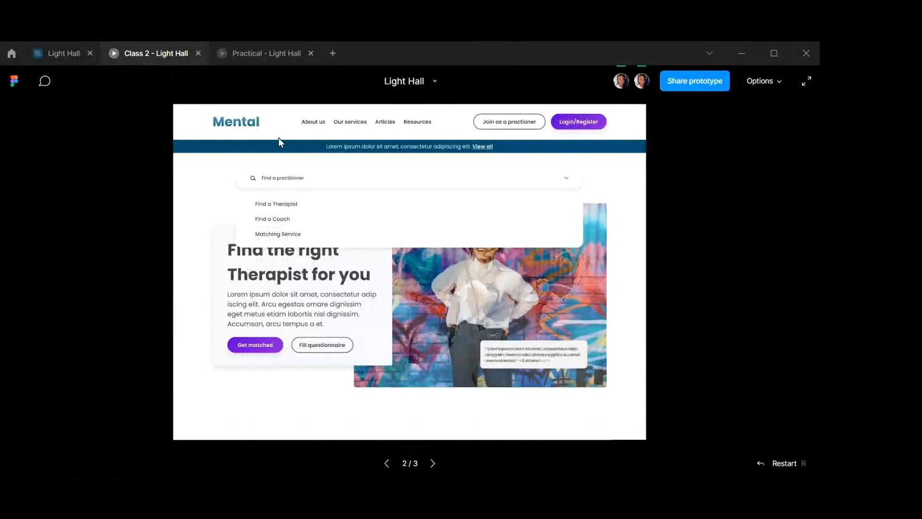
pyautogui.click(198, 53)
pyautogui.scroll(-1, 398, 241)
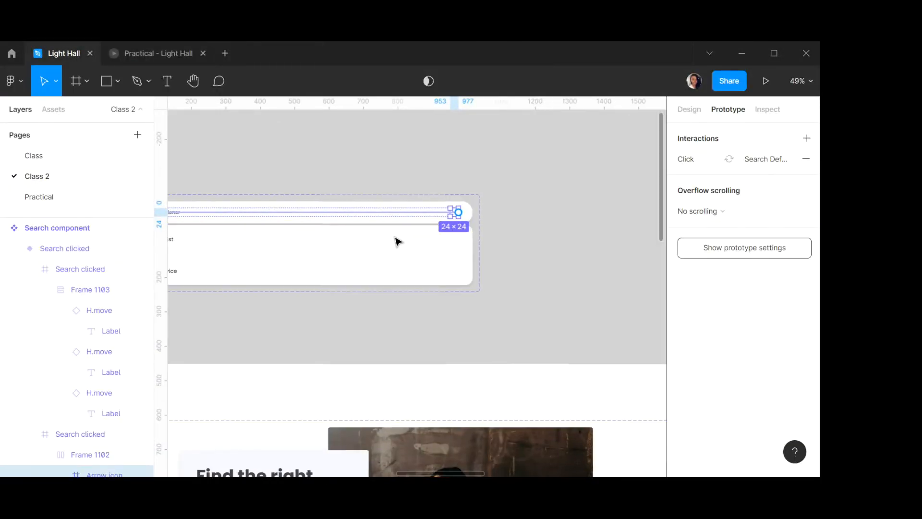
pyautogui.scroll(-5, 397, 241)
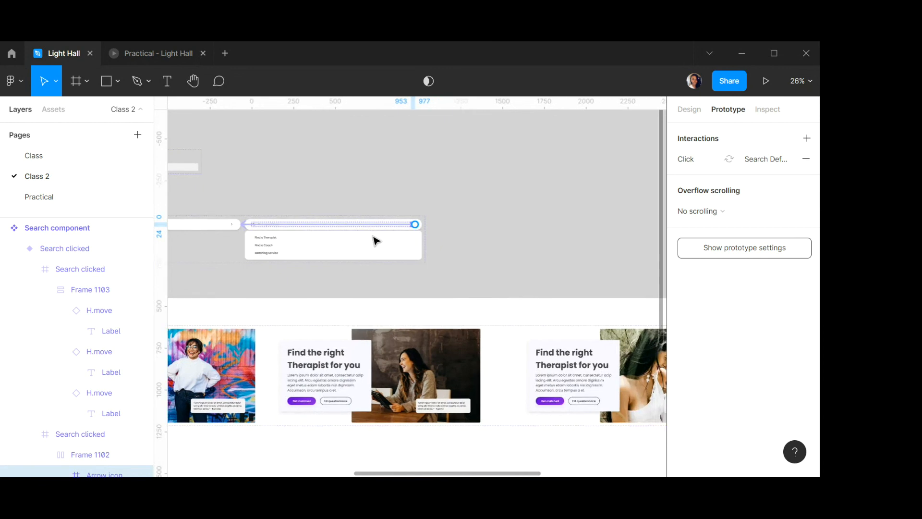
pyautogui.hscroll(-15, 377, 240)
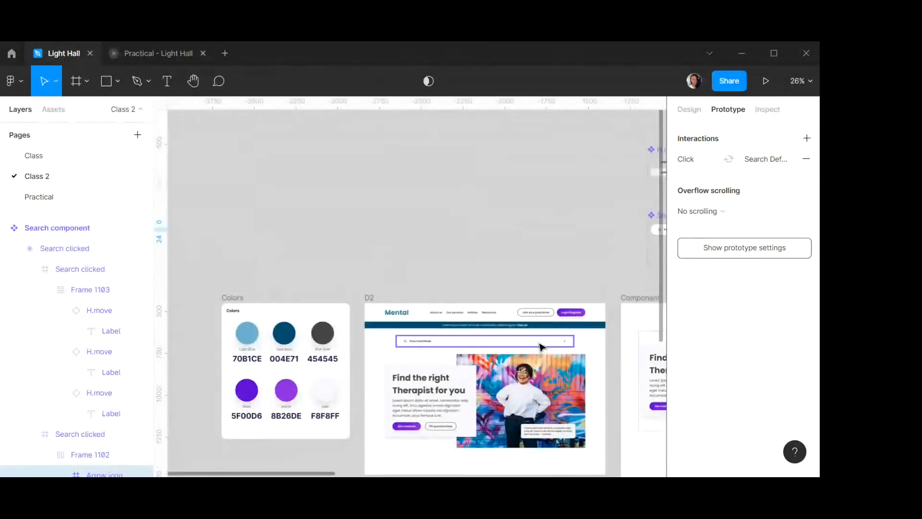
pyautogui.scroll(-5, 531, 333)
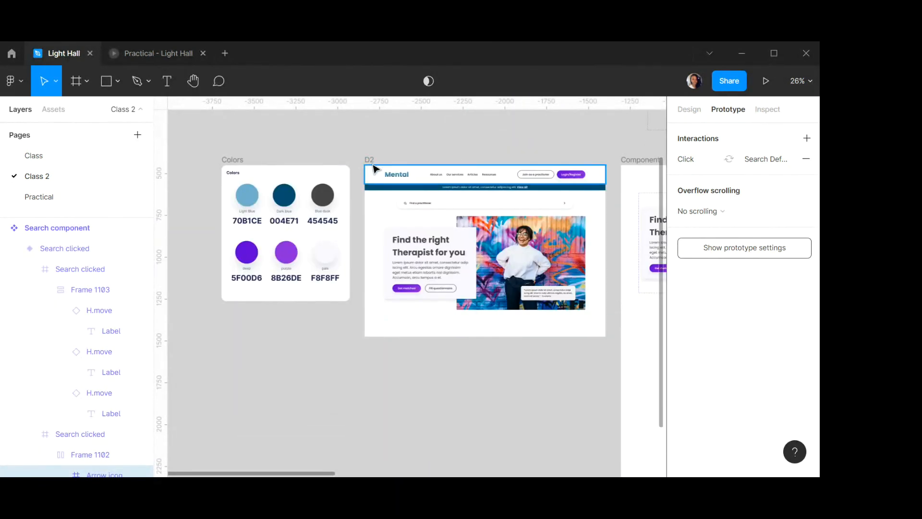
pyautogui.click(374, 169)
pyautogui.click(379, 153)
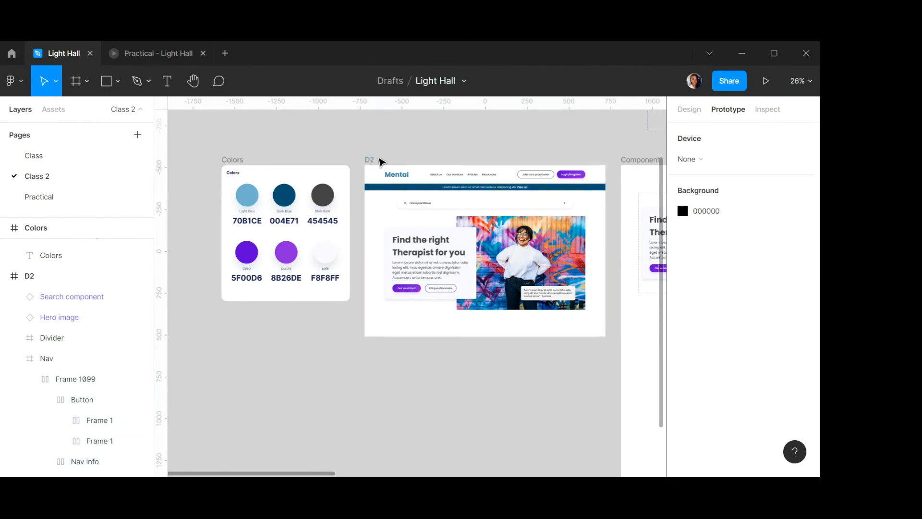
pyautogui.click(373, 160)
pyautogui.click(767, 81)
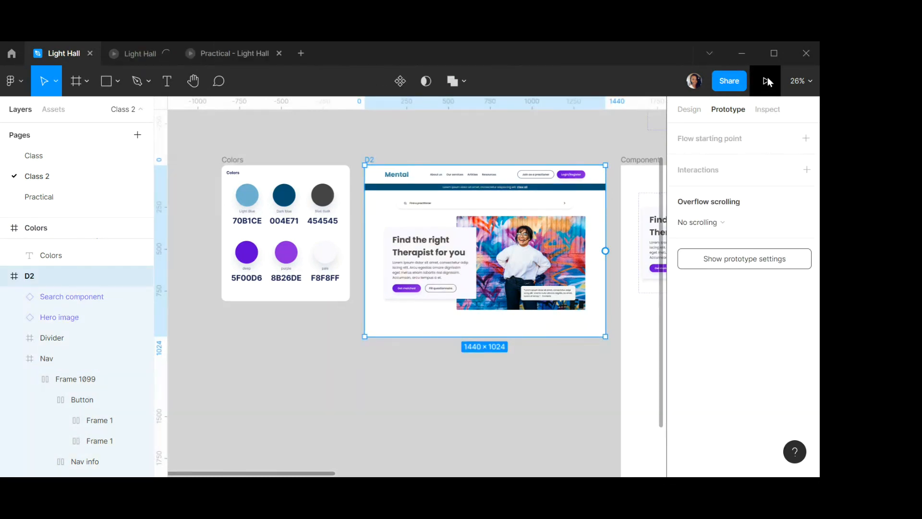
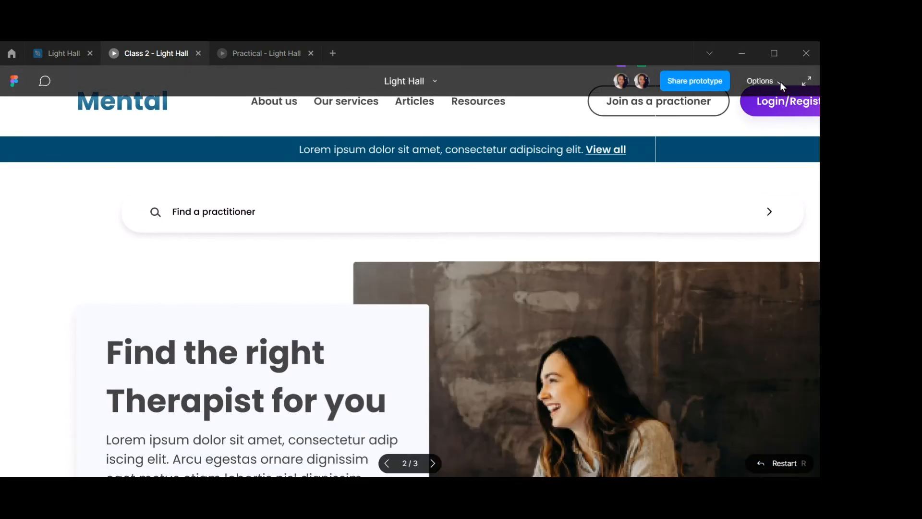
# Test opening and closing the search dropdown with the preview at Fit width, and set the preview scaling to Fit to screen.
pyautogui.click(781, 81)
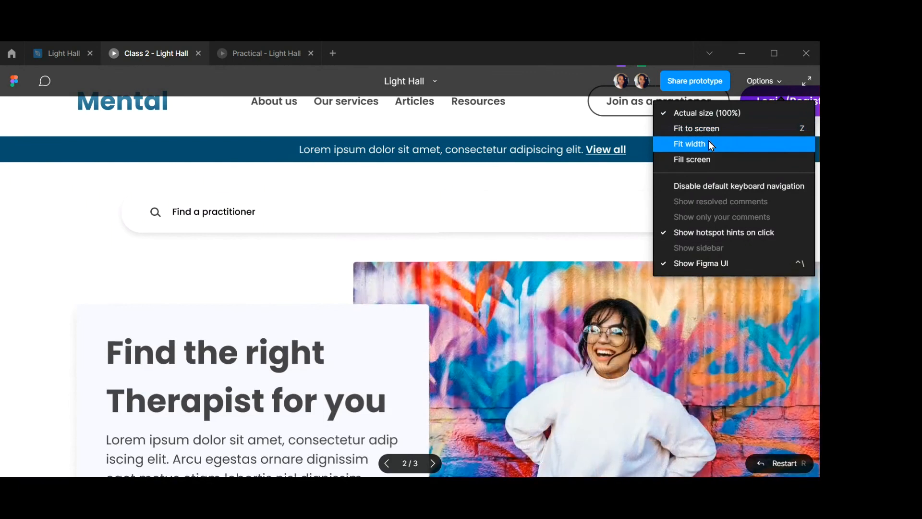
pyautogui.click(710, 143)
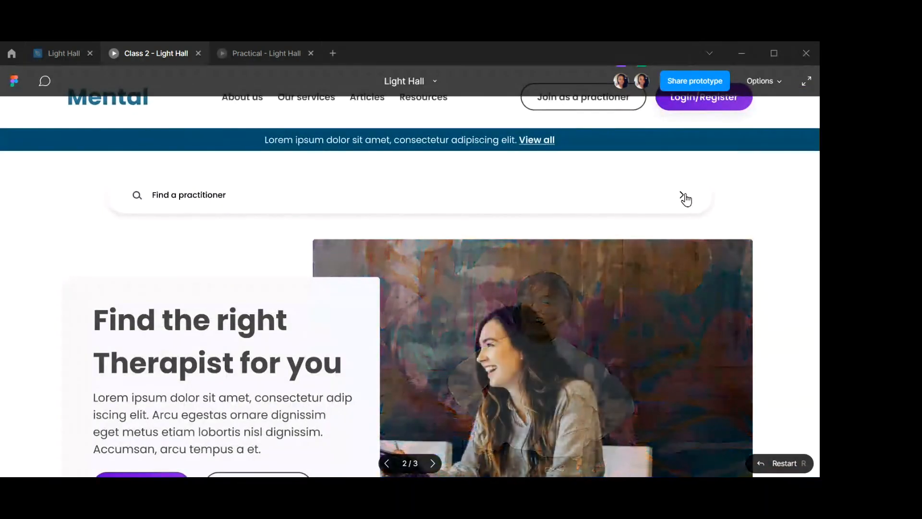
pyautogui.click(684, 198)
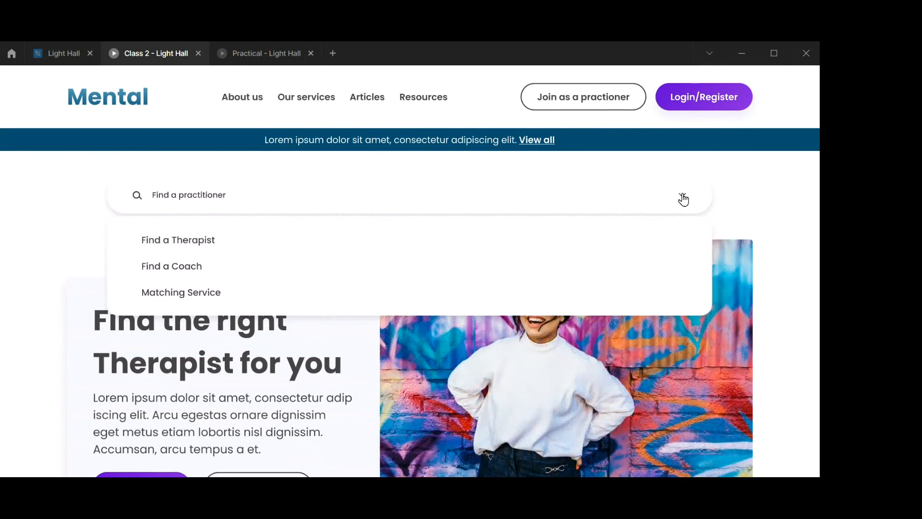
pyautogui.click(681, 198)
pyautogui.scroll(-4, 711, 224)
pyautogui.scroll(2, 711, 224)
pyautogui.scroll(2, 710, 222)
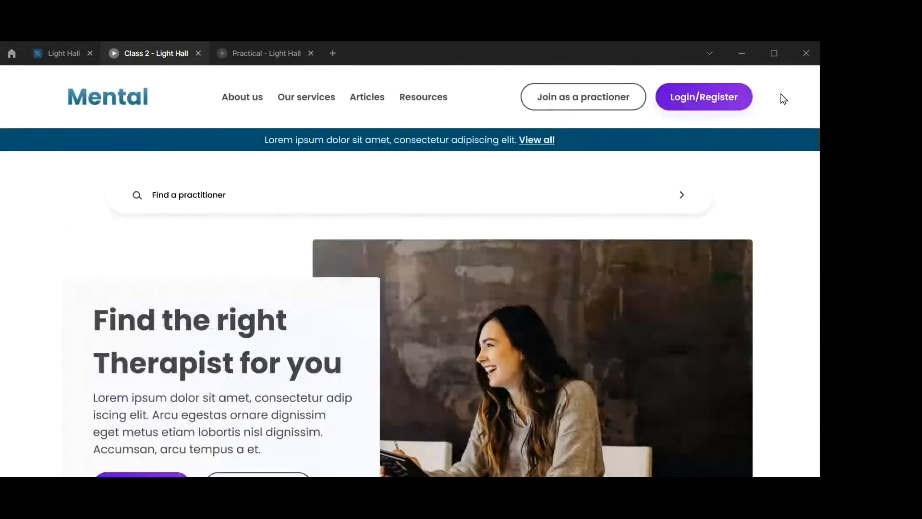
pyautogui.click(777, 80)
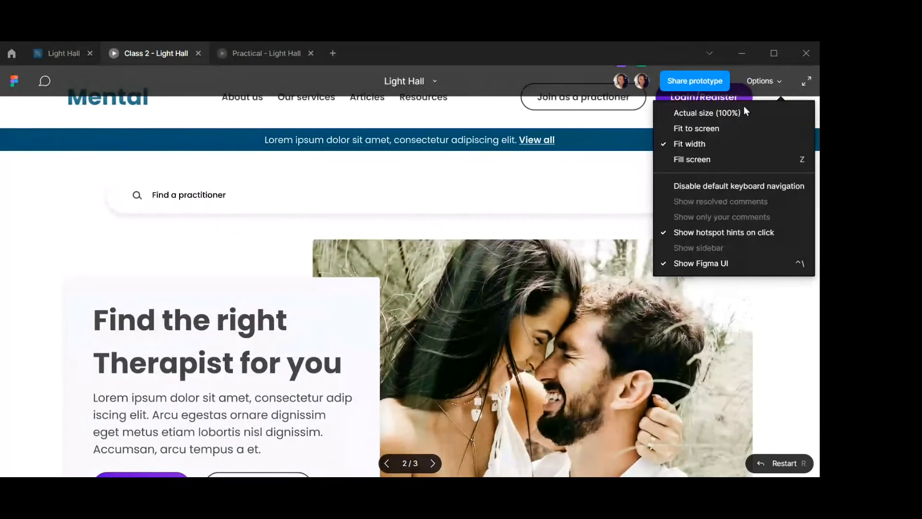
pyautogui.click(702, 129)
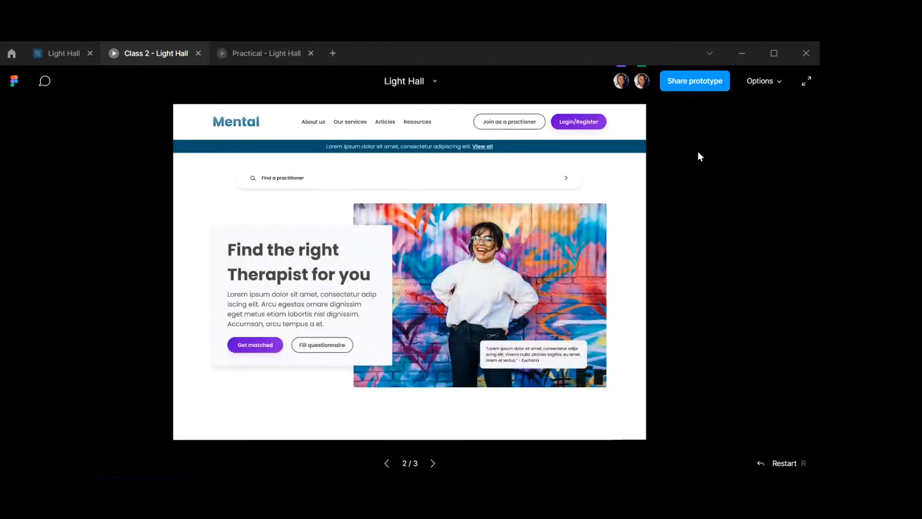